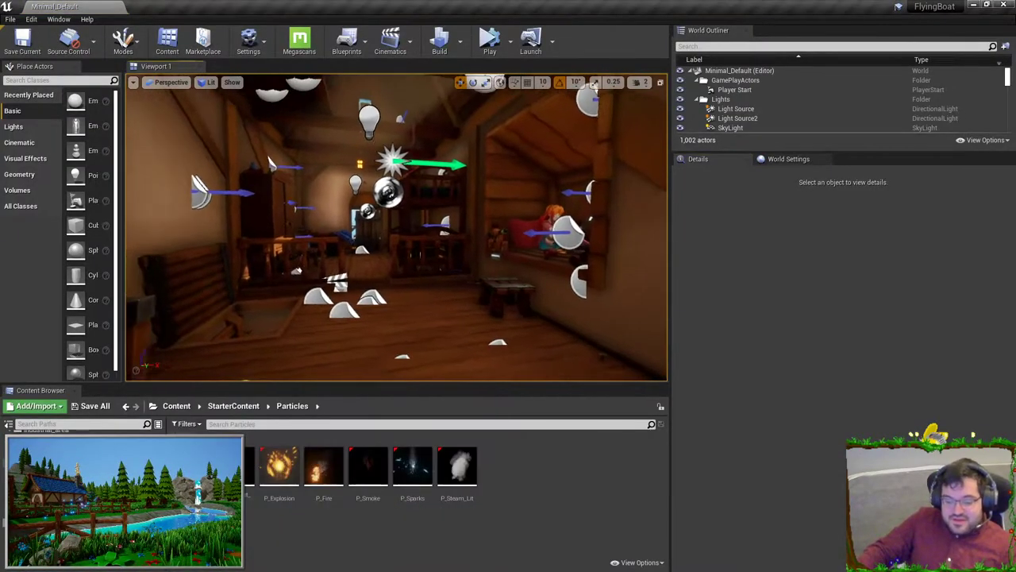
- Examine the cabin interior with the bunk bed and window nook in a fullscreen view with editor icons hidden
key("g")
key("F11")
right_click_drag(485, 247, 520, 221)
key("w")
key("s")
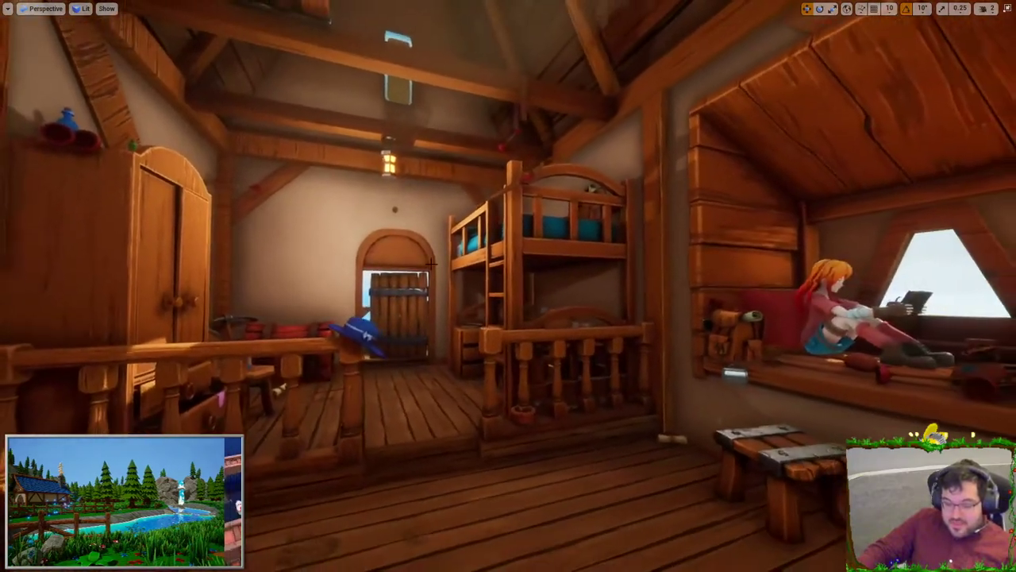
key("w")
right_click_drag(606, 276, 622, 276)
right_click_drag(567, 302, 567, 302)
key("s")
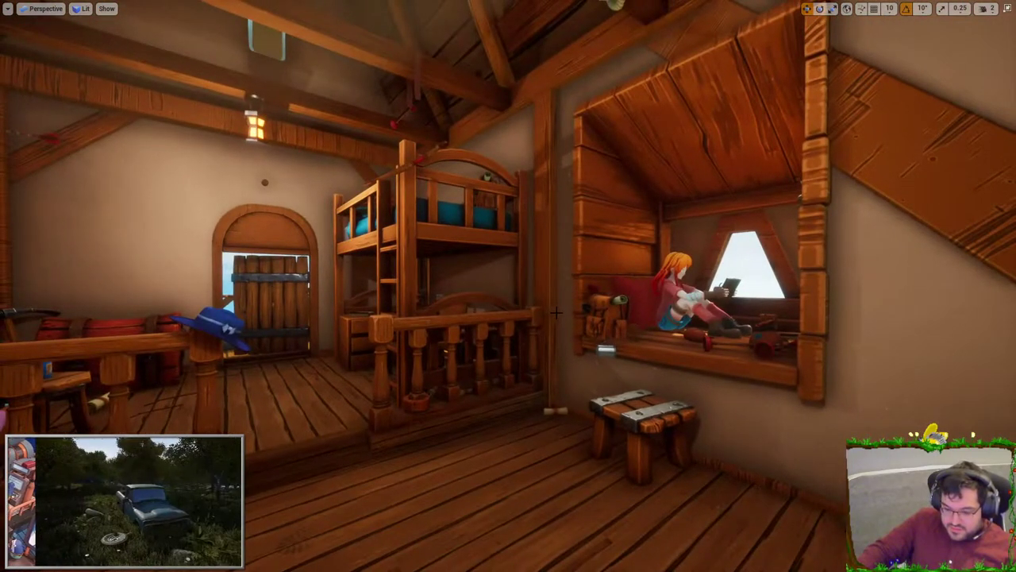
key("a")
right_click_drag(510, 316, 578, 315)
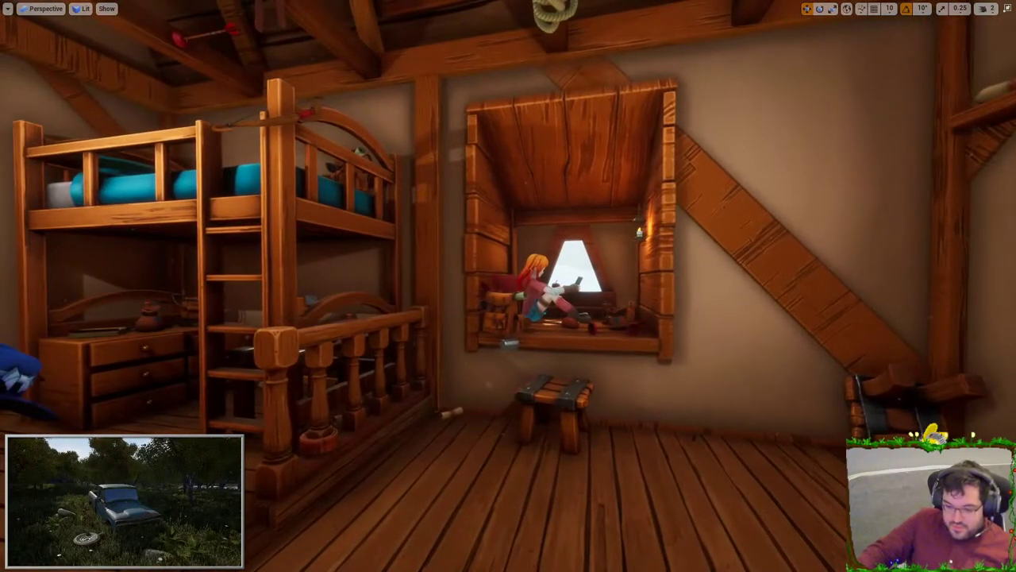
key("F11")
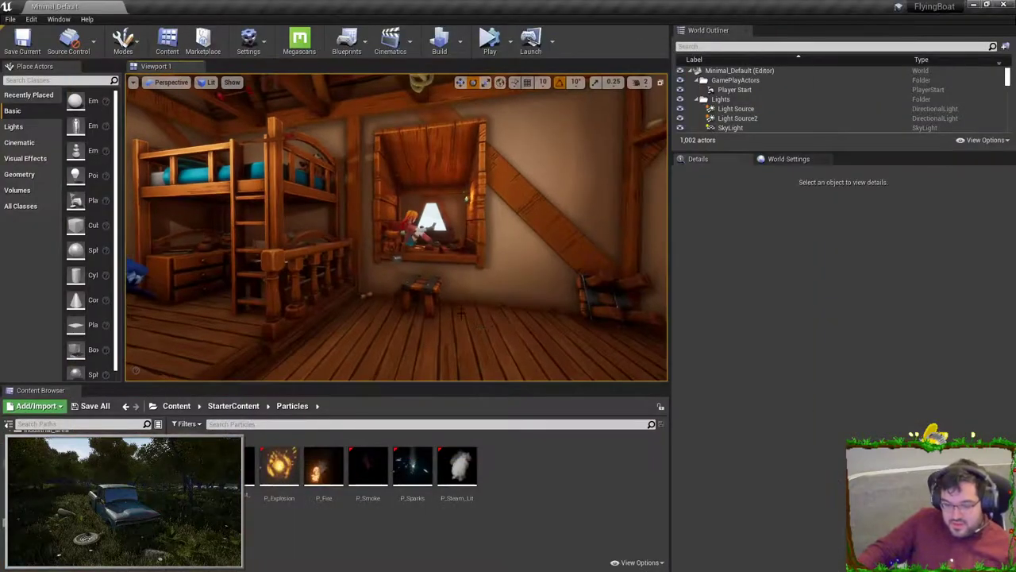
- Open the P_Ambient_Dust particle system placed in the cabin and set the first emitter's constant spawn rate to 5000
key("g")
left_click(369, 110)
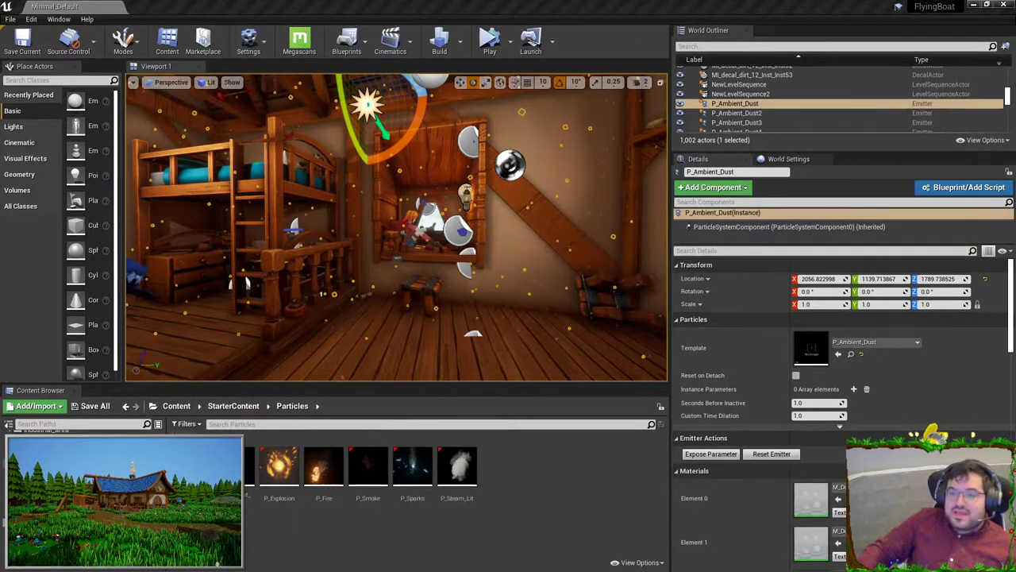
left_click_drag(651, 0, 746, 13)
double_click(744, 13)
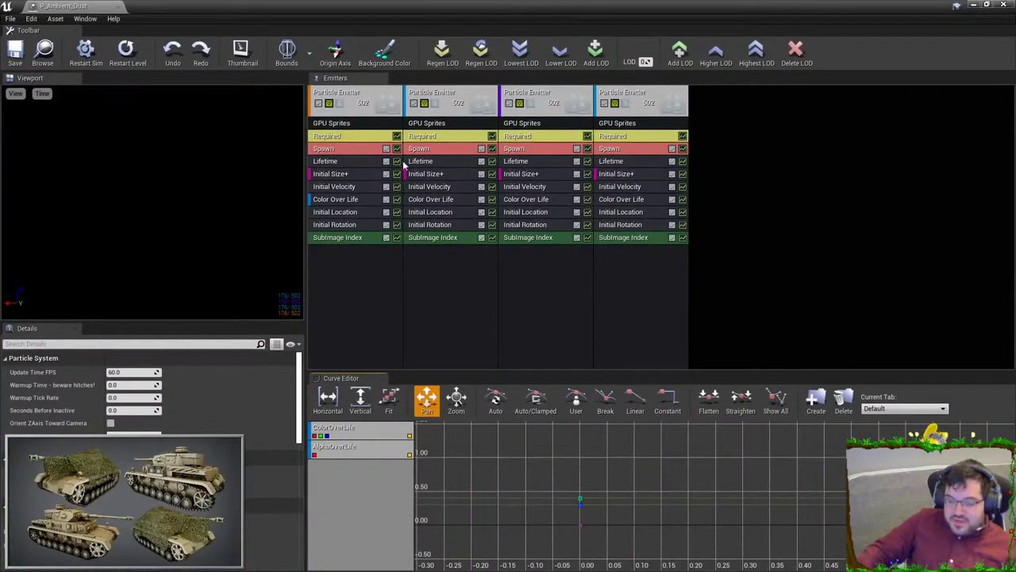
left_click(343, 149)
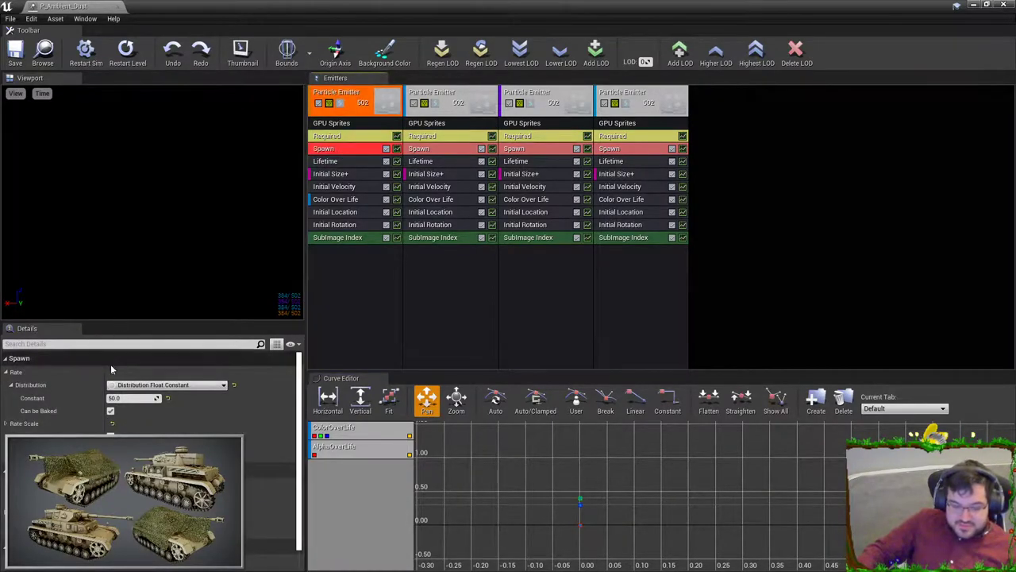
type("5000")
key("Return")
- Examine the dust particles in the cabin with editor icons hidden and the particle editor moved aside
left_click_drag(442, 8, 763, 170)
right_click_drag(508, 238, 505, 251)
key("Escape")
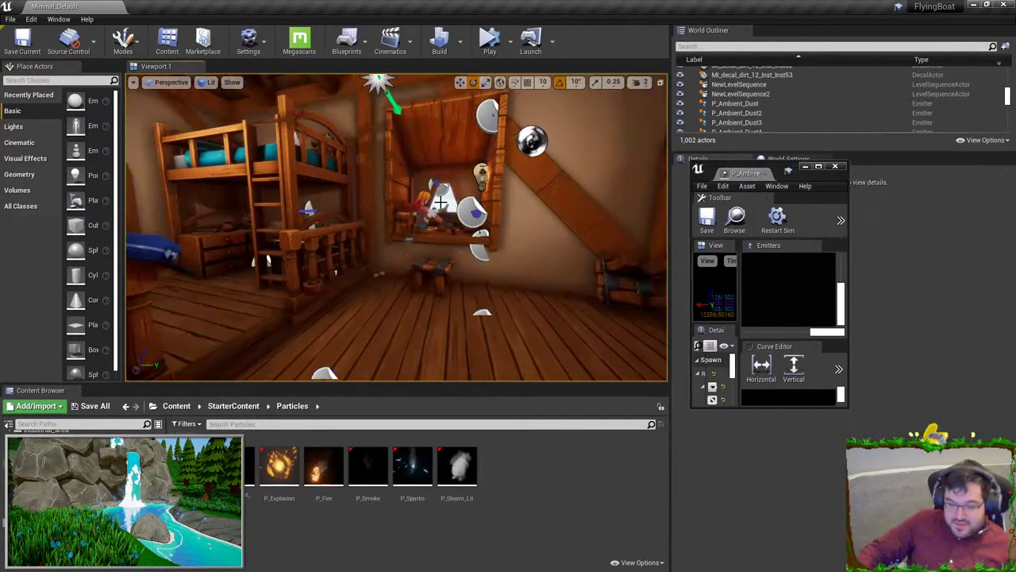
right_click_drag(397, 238, 360, 190)
key("w")
key("w")
key("w")
right_click_drag(418, 258, 309, 259)
key("w")
key("s")
key("s")
key("g")
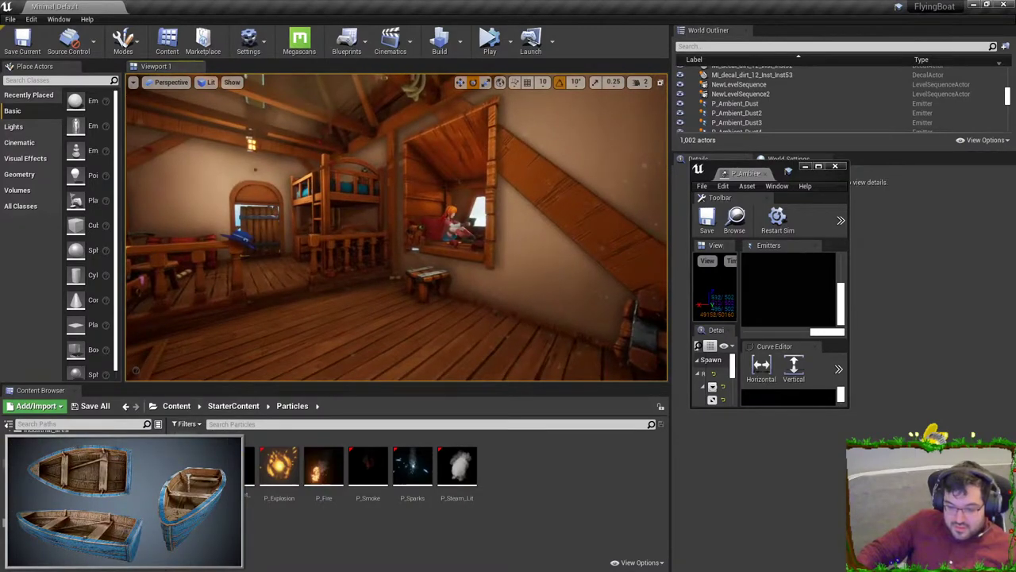
right_click_drag(414, 249, 429, 248)
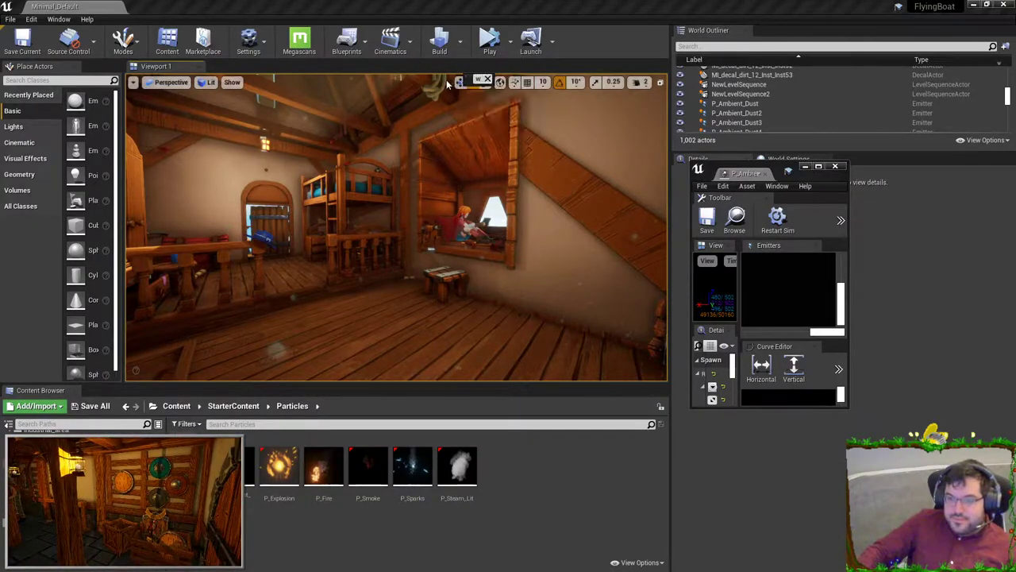
key("w")
right_click_drag(435, 152, 404, 154)
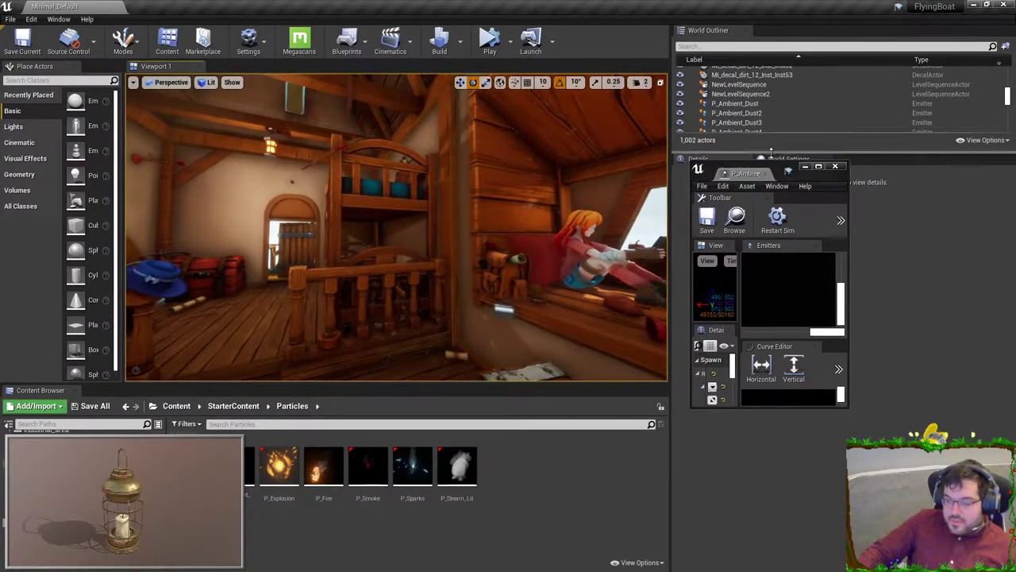
left_click_drag(766, 170, 747, 0)
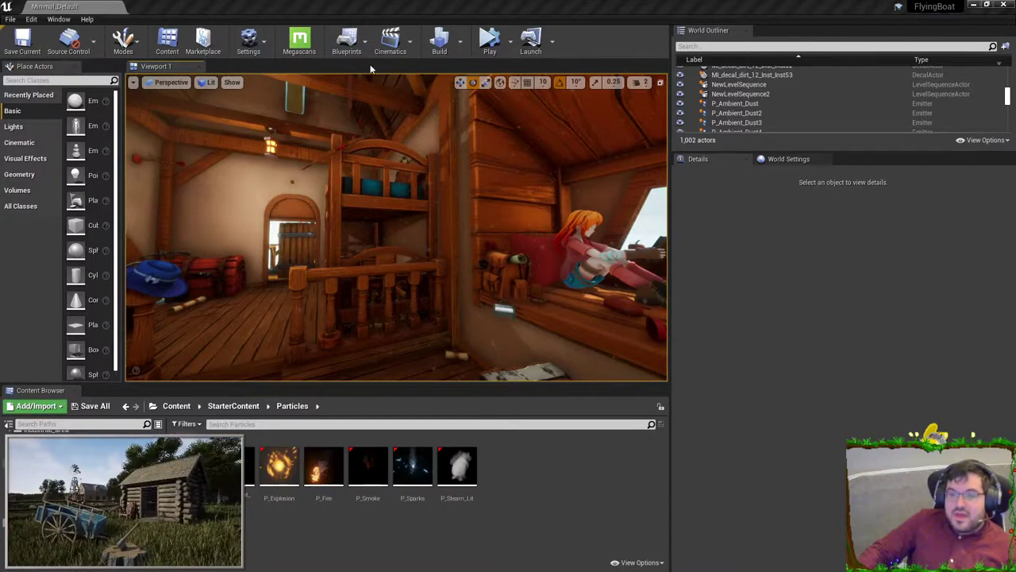
- Look over the cabin's lighting and atmosphere from the railing, bunk bed and window nook
right_click_drag(481, 177, 24, 222)
key("w")
key("w")
key("w")
key("s")
right_click_drag(405, 210, 468, 174)
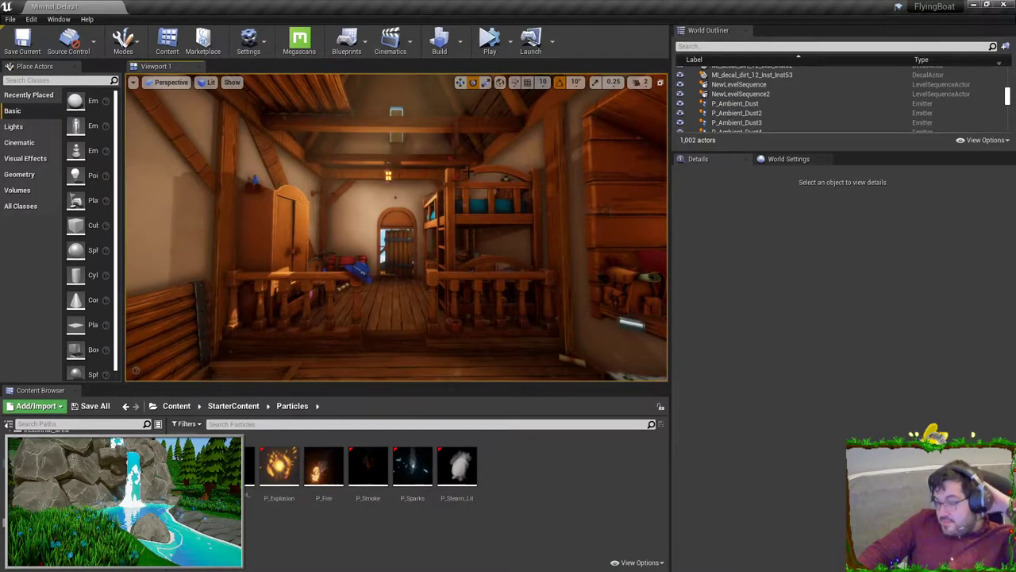
right_click_drag(468, 174, 460, 177)
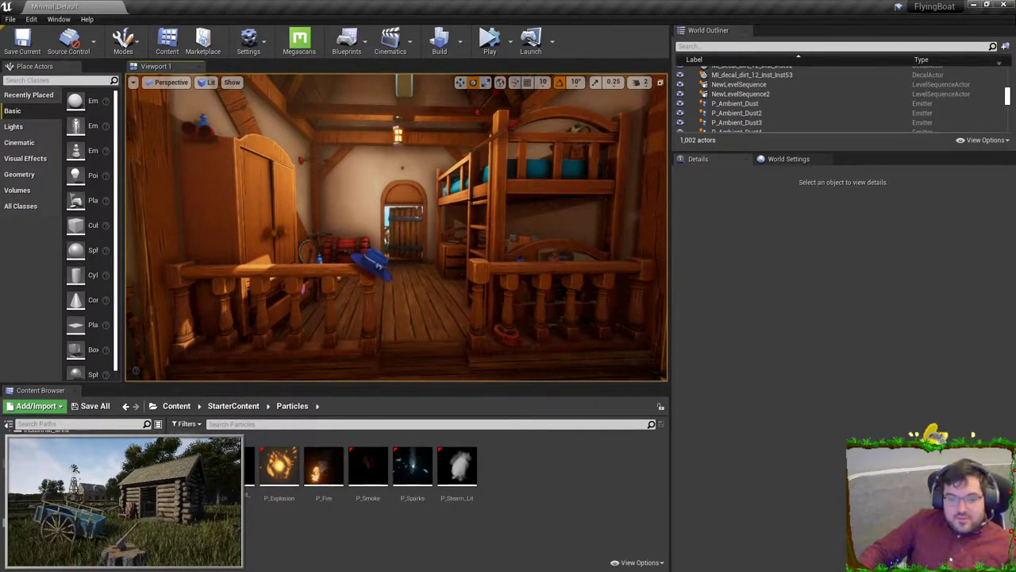
right_click_drag(460, 178, 584, 177)
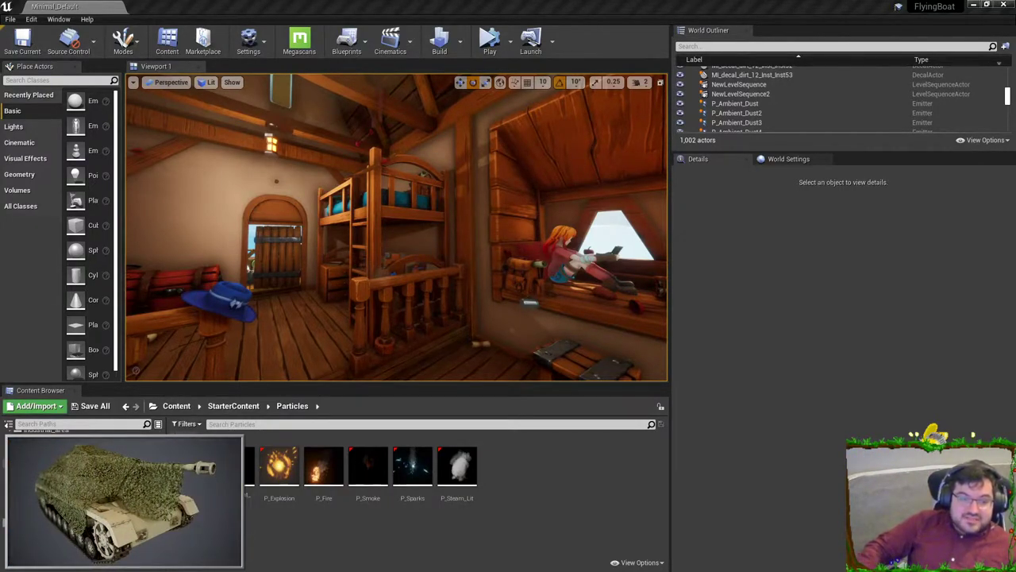
right_click_drag(397, 228, 516, 225)
key("w")
key("w")
key("s")
- Examine the floating dust and light in the cabin in a fullscreen view, from the table up to the bunk bed
key("F11")
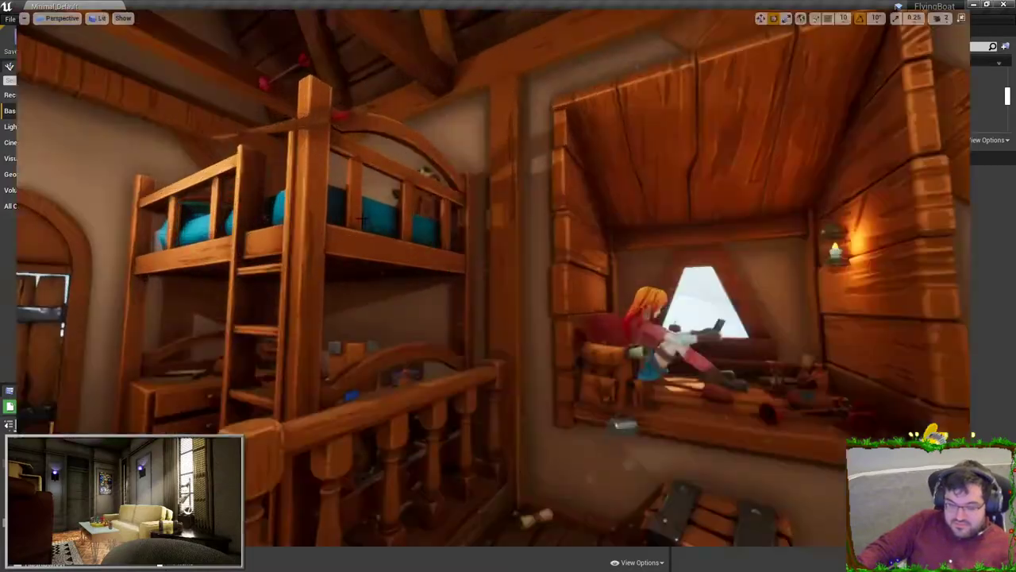
key("s")
right_click_drag(370, 224, 555, 341)
key("s")
key("w")
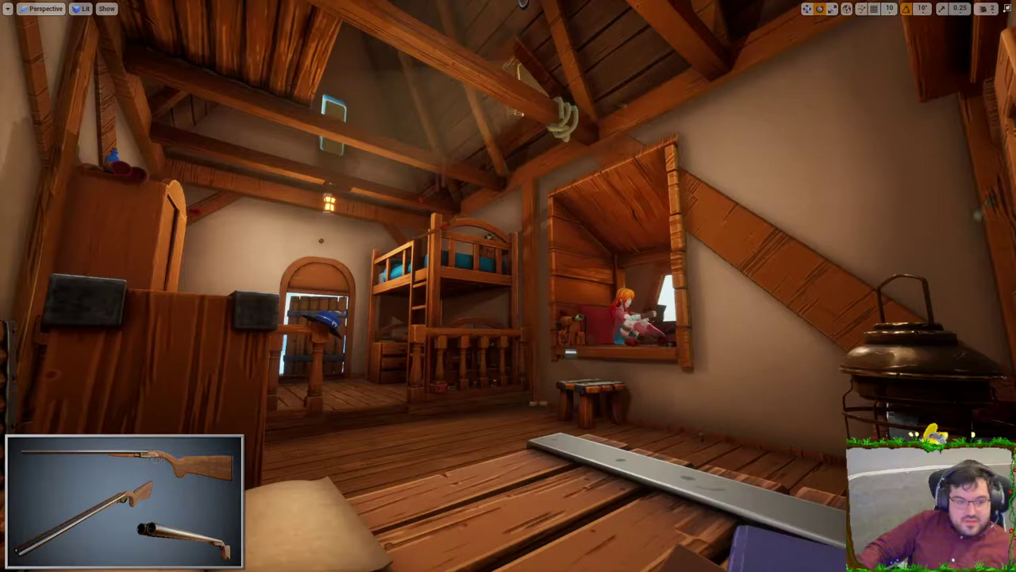
right_click_drag(525, 210, 542, 231)
key("w")
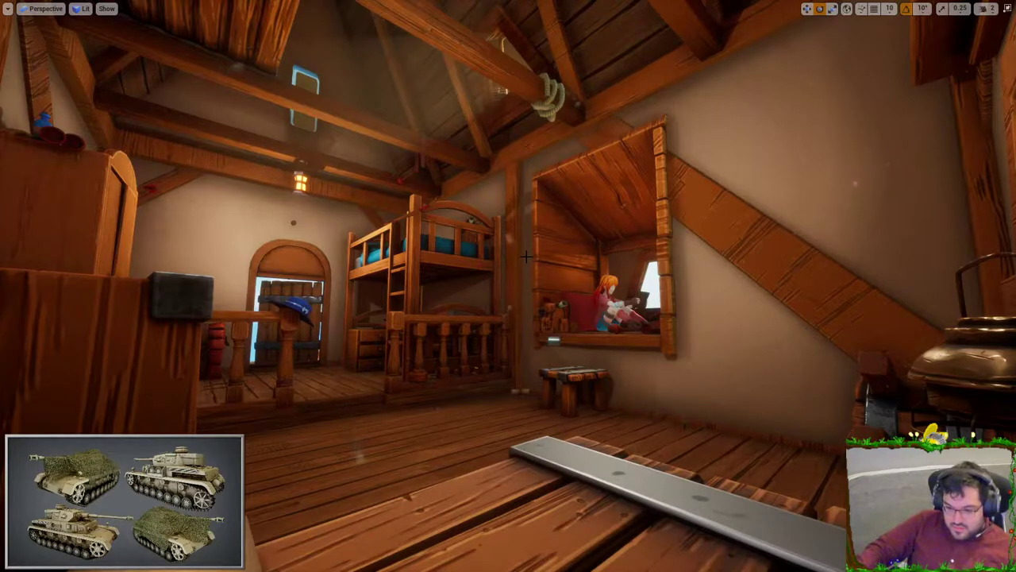
scroll(525, 256, "up", 4)
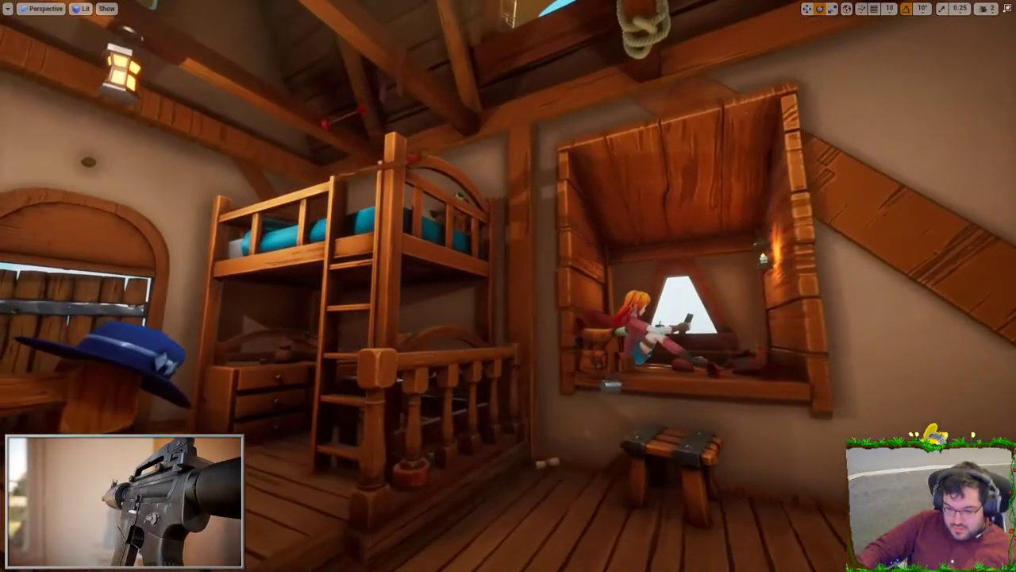
key("w")
right_click_drag(525, 256, 732, 258)
key("s")
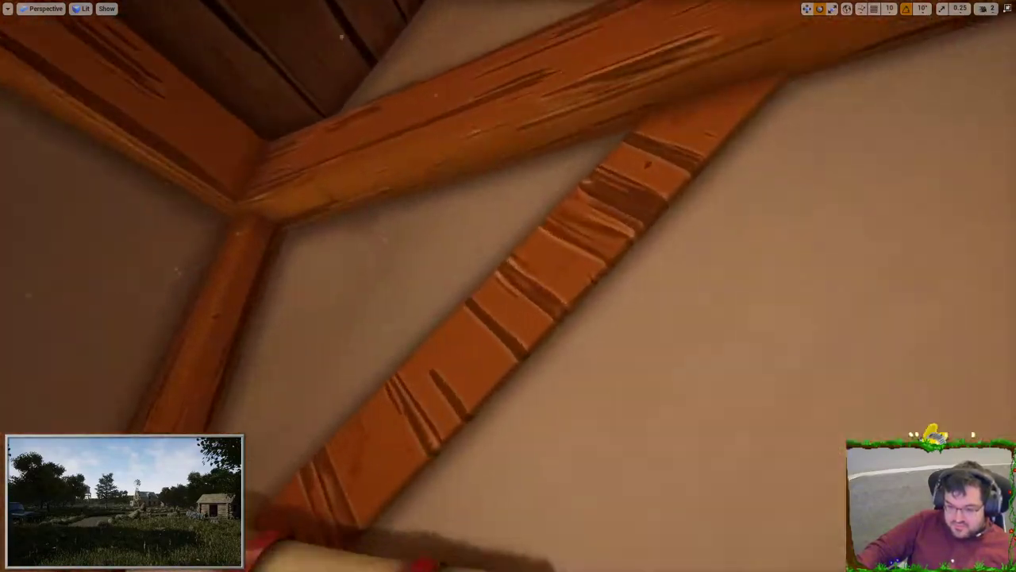
- Tour the ship's other interior areas in fullscreen, including the shelves, the map table and the chained core on the lower deck
key("w")
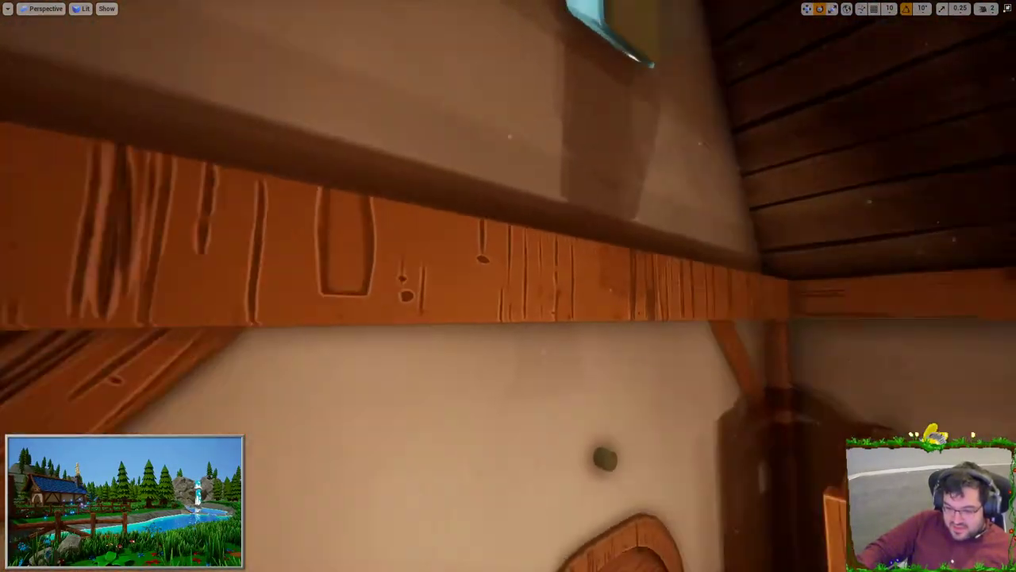
key("w")
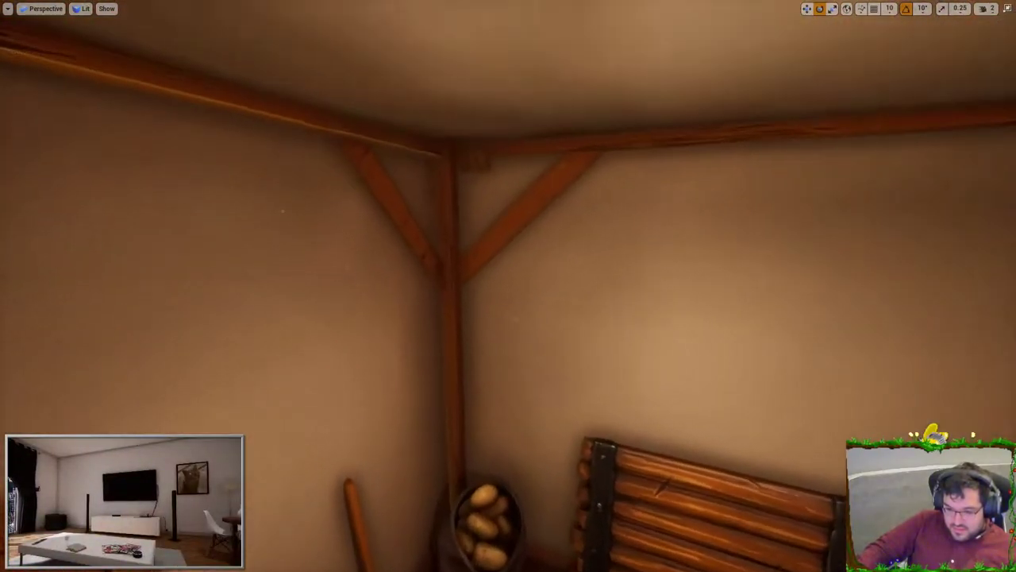
key("s")
key("w")
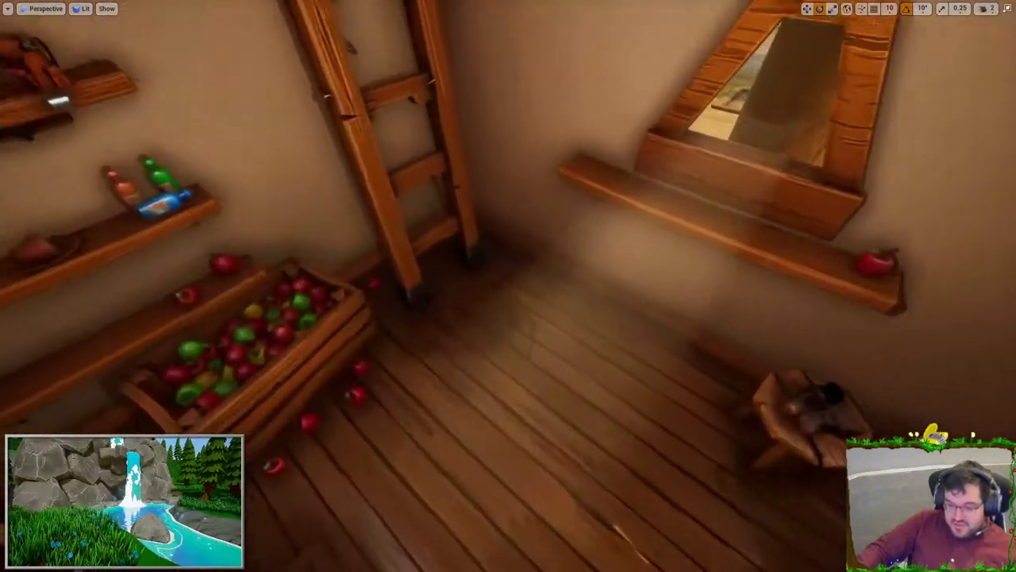
key("w")
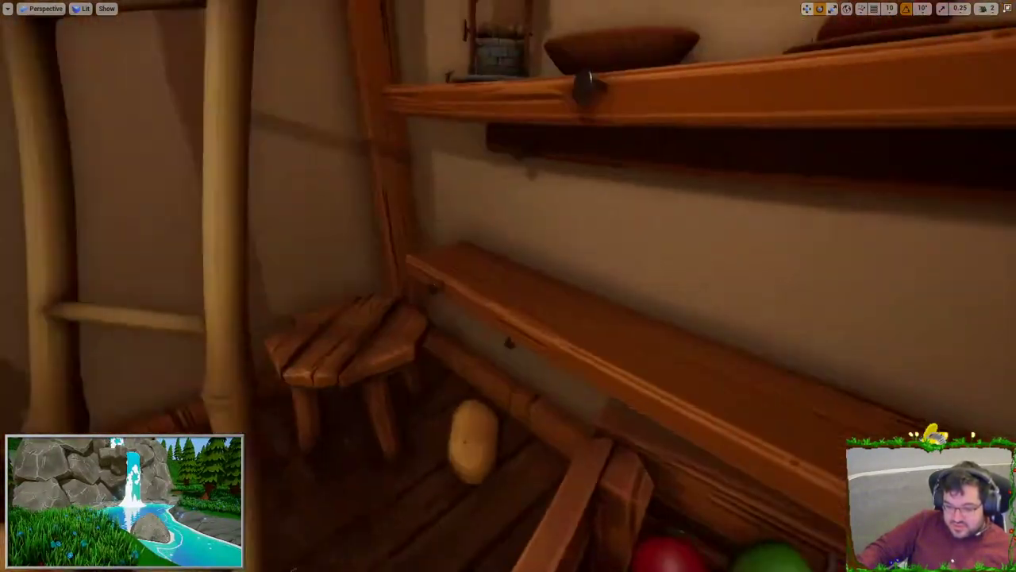
key("w")
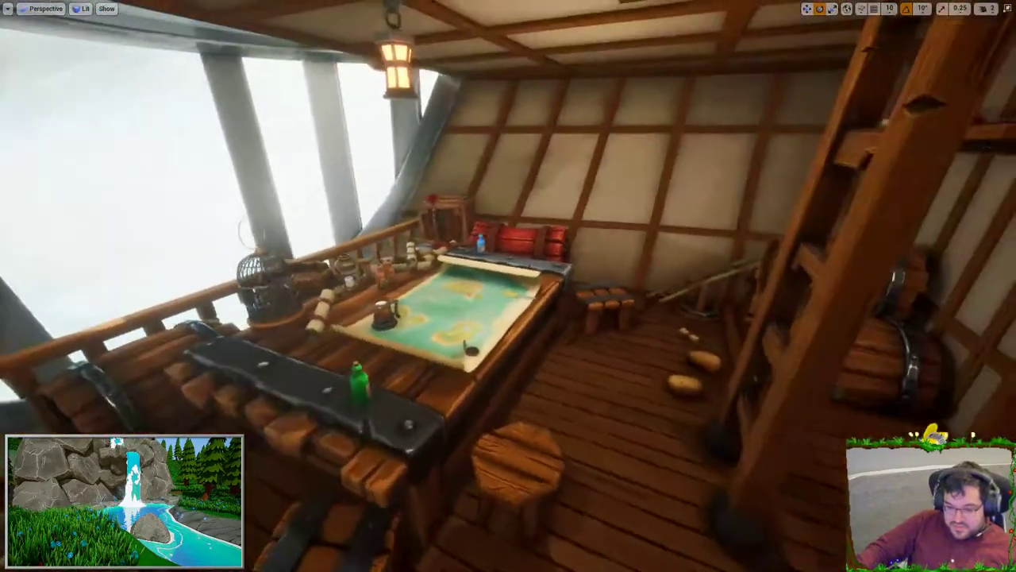
right_click_drag(445, 338, 532, 333)
key("w")
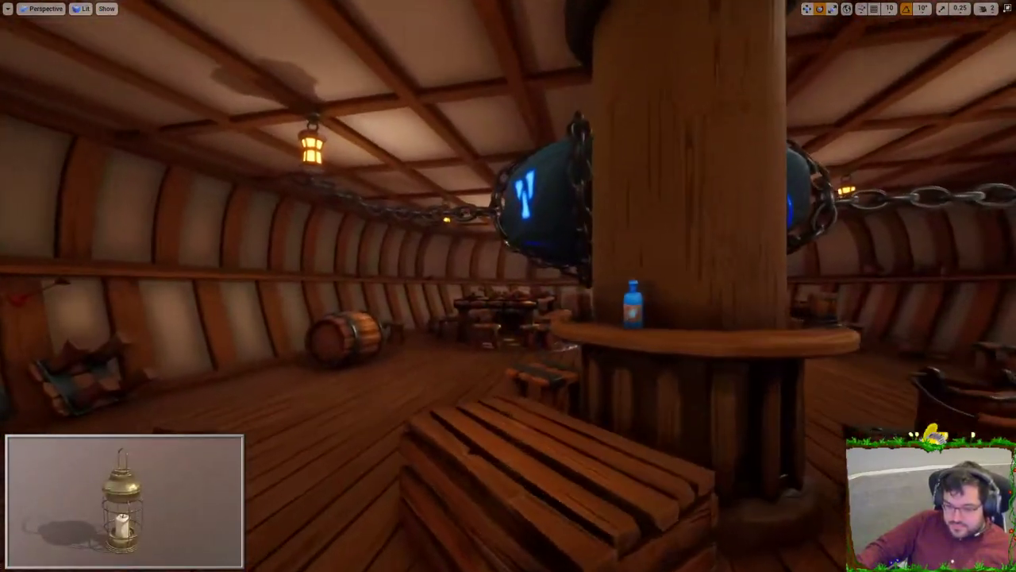
key("F11")
- Search the placeable actors for "fog"
scroll(431, 183, "down", 15)
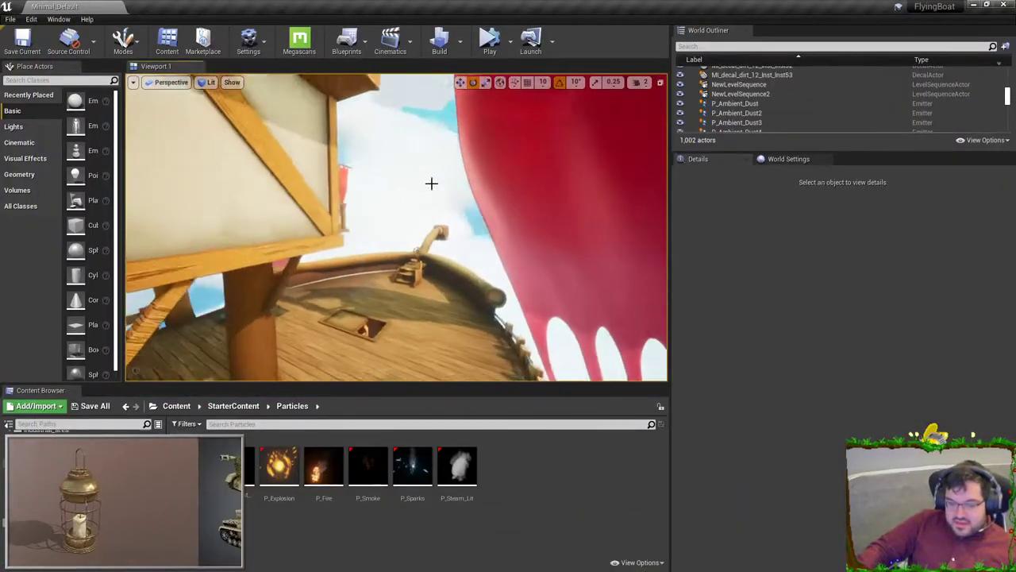
right_click_drag(431, 183, 431, 184)
left_click(49, 79)
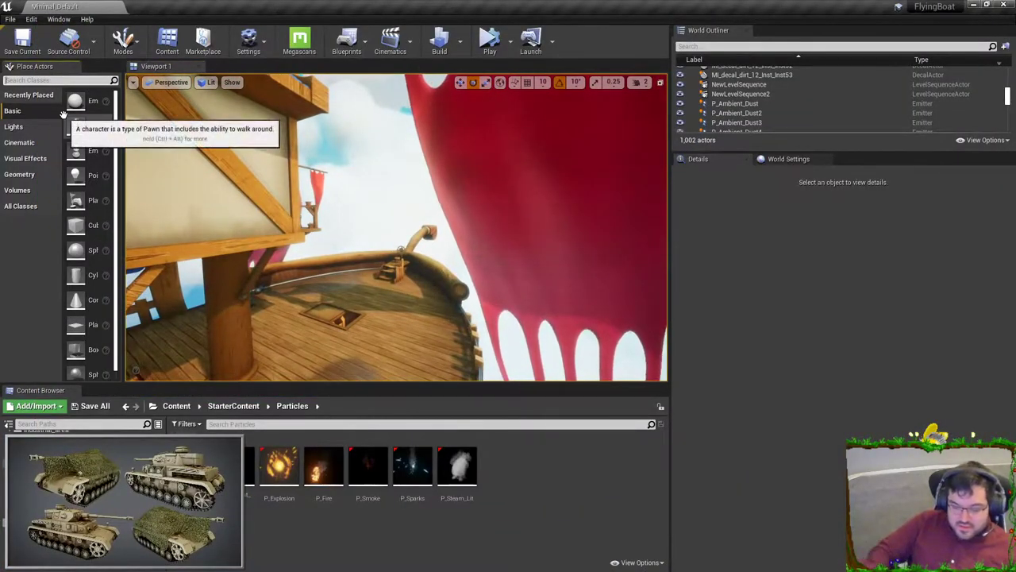
type("fog")
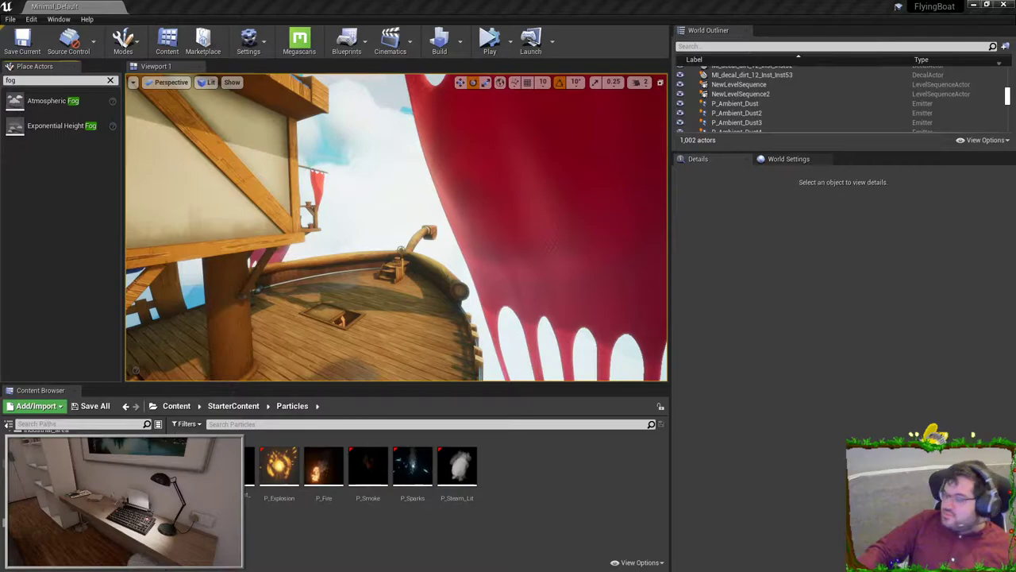
- Select the ship's curved SM_SideOfBuilding mesh beside the deck and open its Element 0 material for inspection
key("w")
right_click_drag(397, 231, 198, 250)
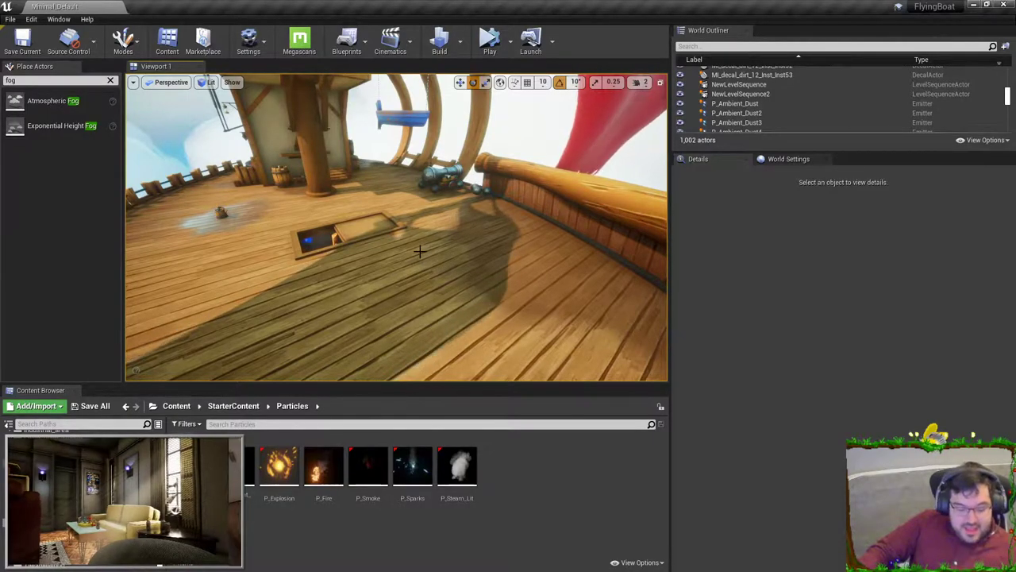
right_click_drag(397, 228, 532, 235)
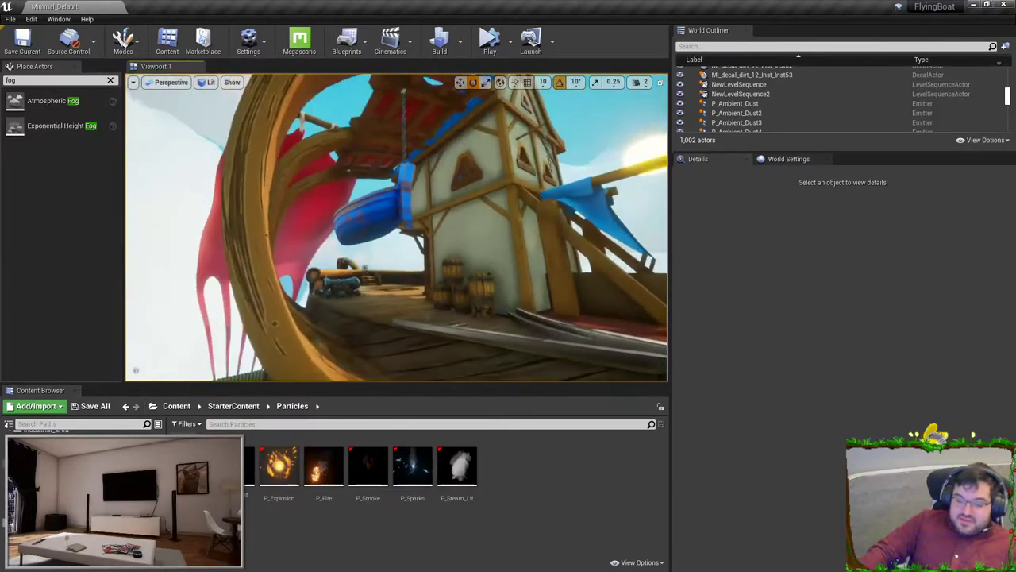
right_click_drag(322, 328, 246, 368)
left_click(322, 329)
right_click_drag(322, 329, 317, 374)
double_click(810, 453)
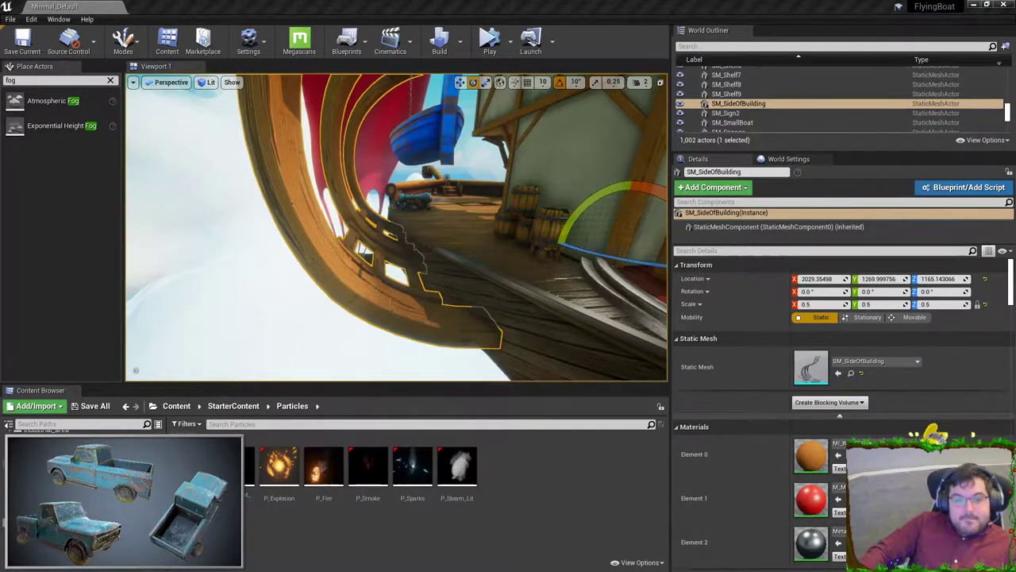
key("Escape")
- Examine the wood grain on the ship's curved ribs, beams and deck planks up close
right_click_drag(386, 115, 354, 128)
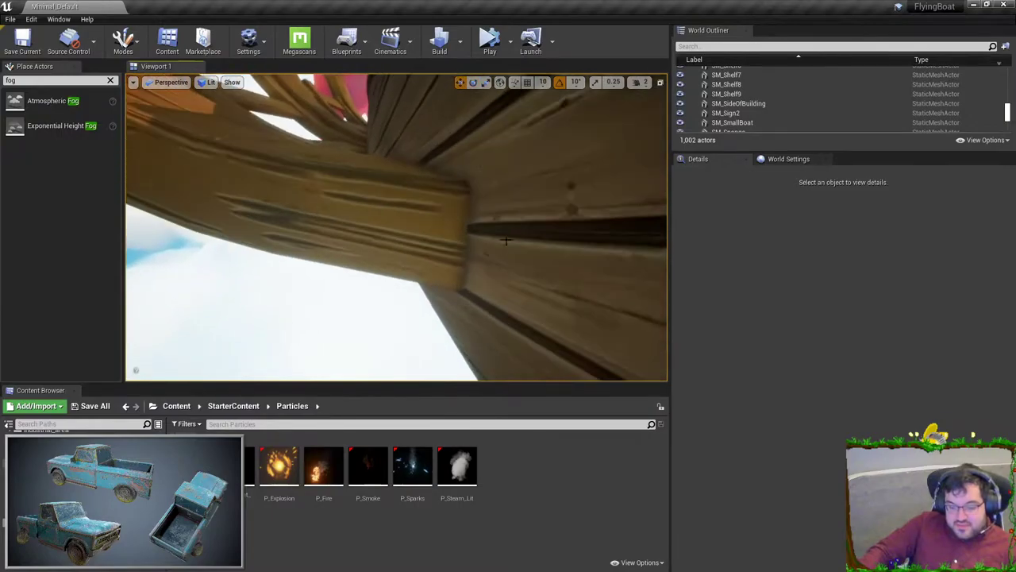
right_click_drag(334, 188, 314, 161)
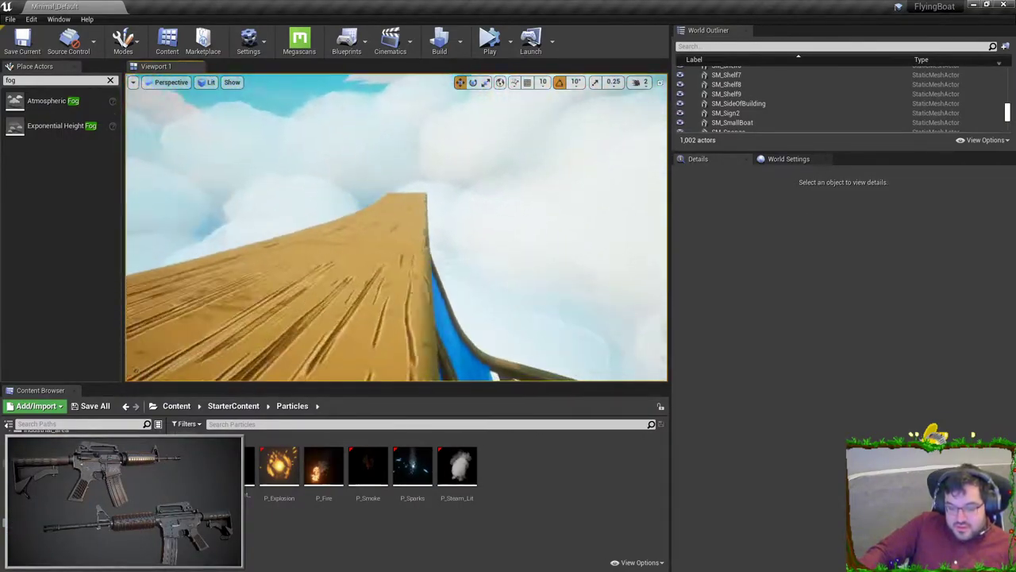
right_click_drag(396, 228, 326, 214)
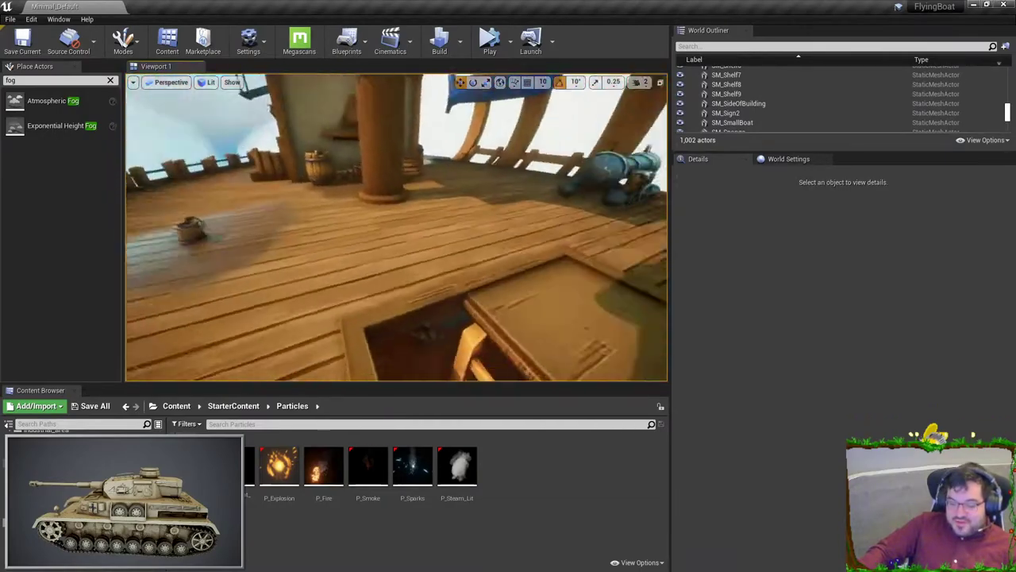
- Tour the lower deck's dining tables, lanterns and chained core, and return to the wooden bucket on the upper deck
key("w")
mouse_move(397, 228)
right_mouse_down()
mouse_move(373, 230)
mouse_move(350, 214)
right_mouse_up()
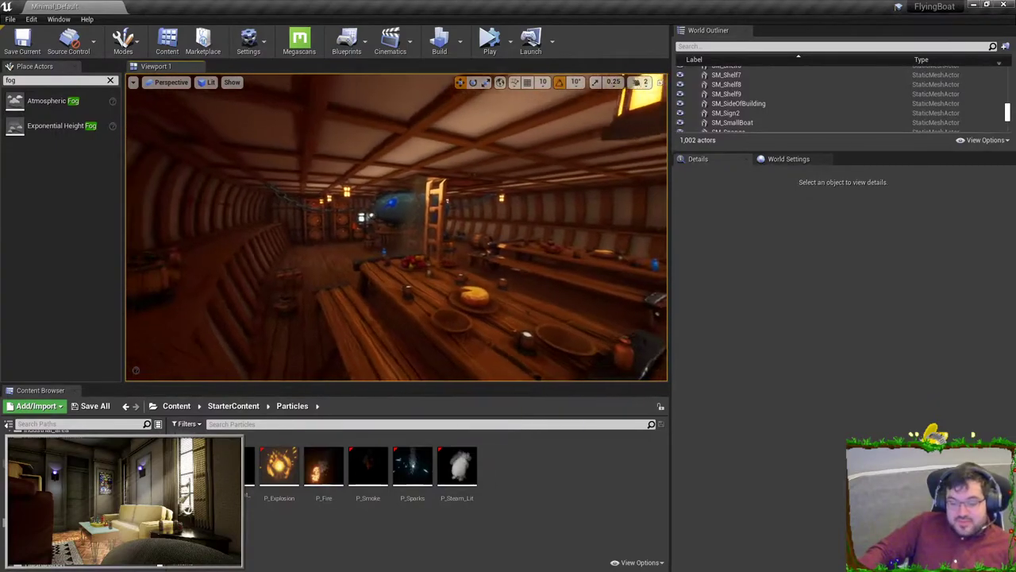
right_click_drag(411, 192, 401, 192)
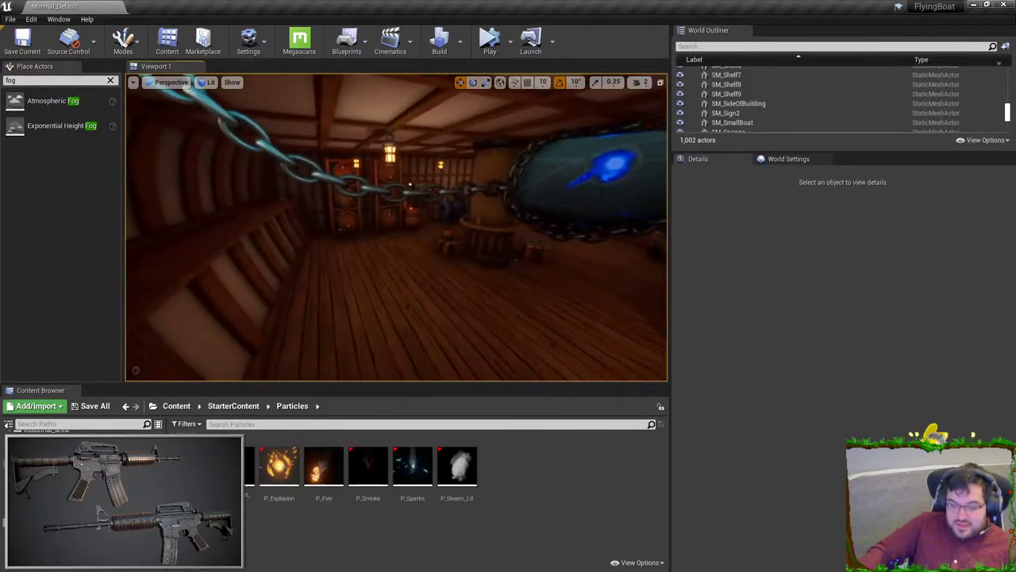
right_click_drag(397, 227, 402, 205)
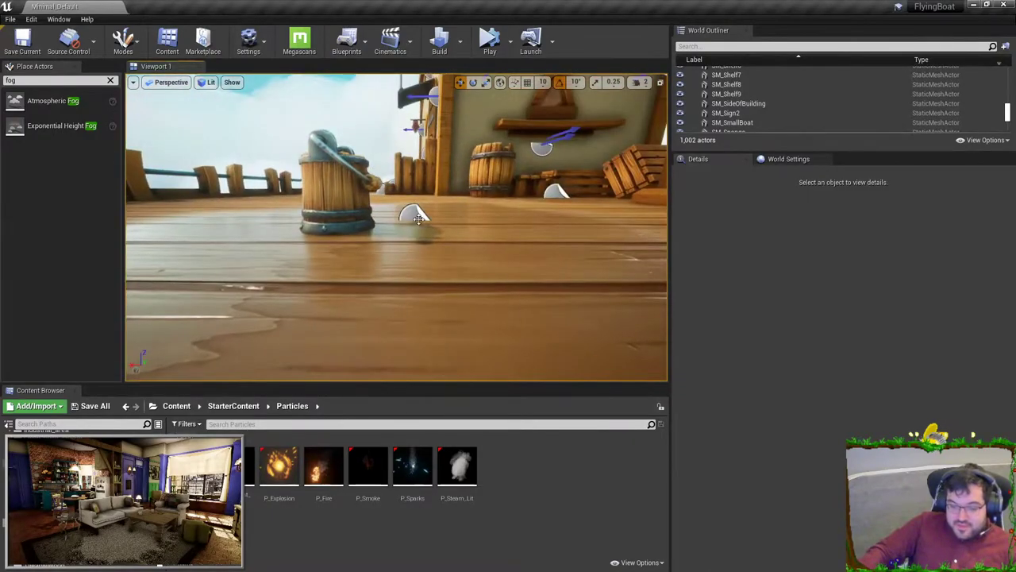
- Select the dirt decal beside the deck's wooden bucket and scale it to about 0.26 along X
left_click(414, 213)
right_click_drag(414, 213, 414, 188)
left_click_drag(407, 171, 407, 180)
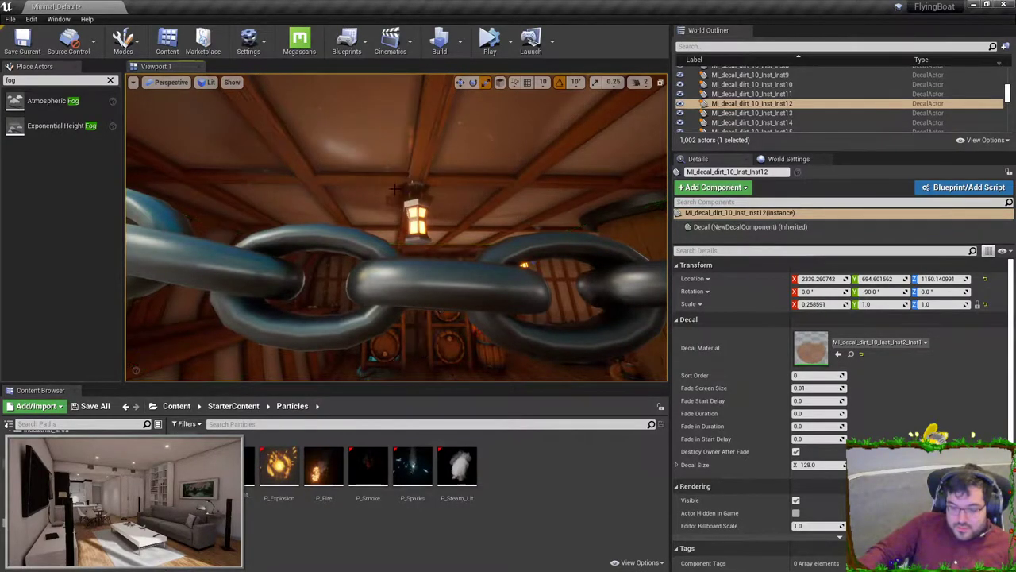
- Try adding a second Exponential Height Fog actor on the deck beside the open hatch, and delete it
right_click_drag(371, 325, 359, 322)
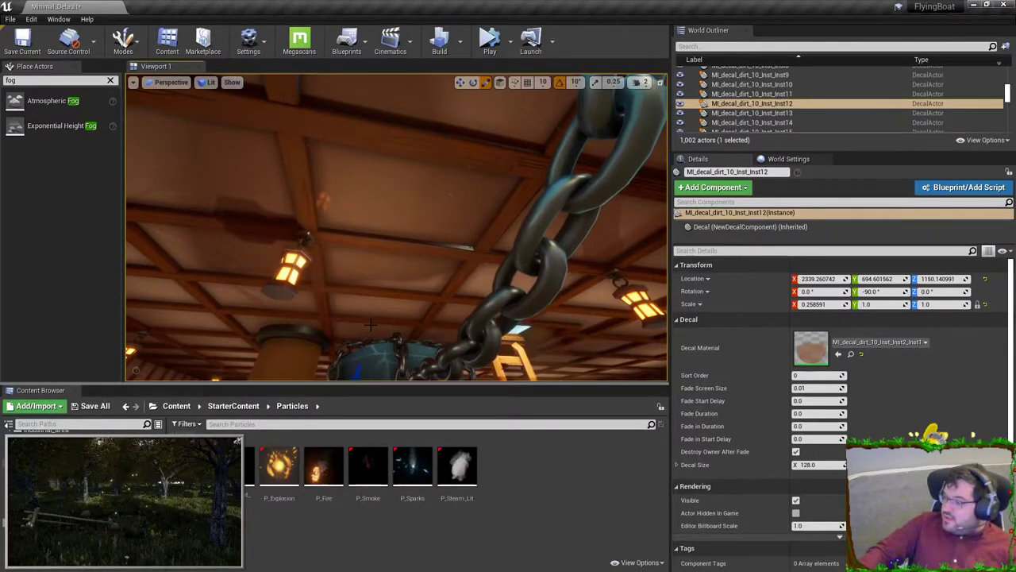
right_click_drag(490, 259, 243, 219)
left_click_drag(61, 131, 409, 300)
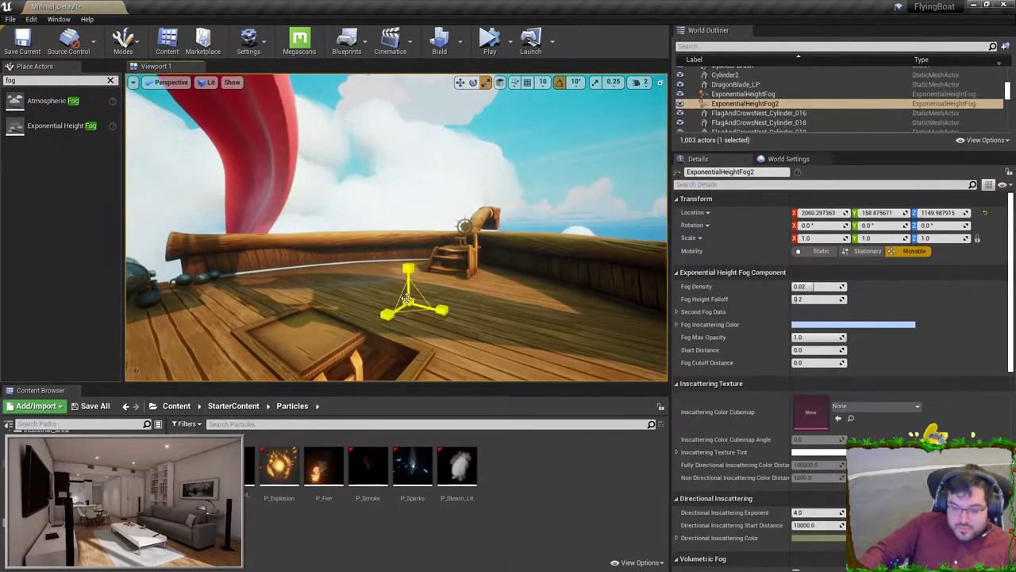
key("Delete")
- Try a Fog Density of 0.05 on the existing ExponentialHeightFog actor and undo the change
left_click(770, 94)
left_click(816, 285)
type("0.05")
key("Return")
right_click_drag(506, 244, 590, 183)
key("ctrl+z")
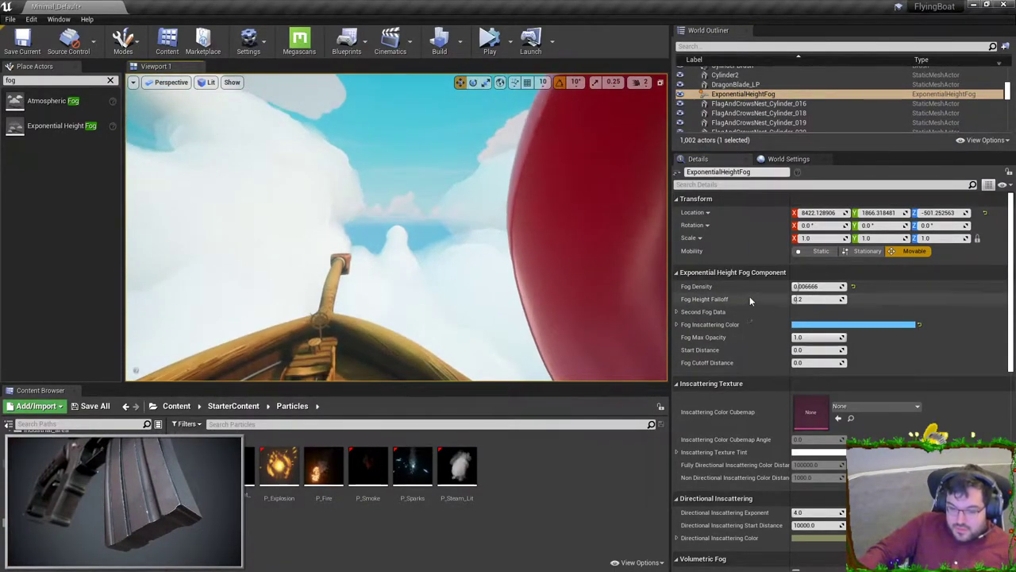
- Raise the ExponentialHeightFog's Fog Density to 0.05 and check the haze around the sun and clouds
left_click_drag(805, 286, 845, 286)
right_click_drag(548, 258, 619, 183)
right_click_drag(397, 227, 286, 227)
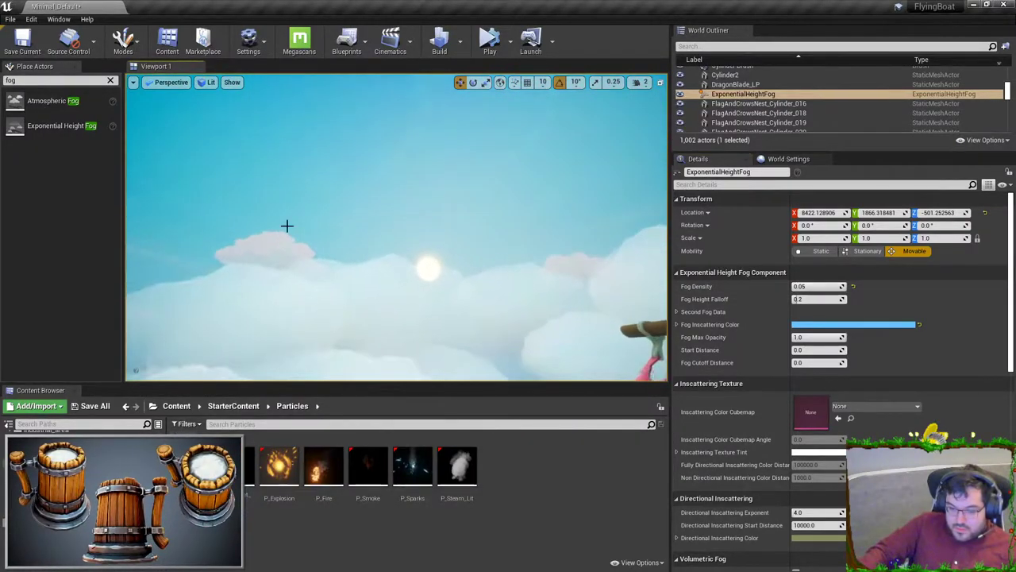
right_click_drag(369, 267, 413, 268)
- Filter the level's actors by "direct", switch Light Source off and on to compare, and select it
left_click(700, 46)
type("direct")
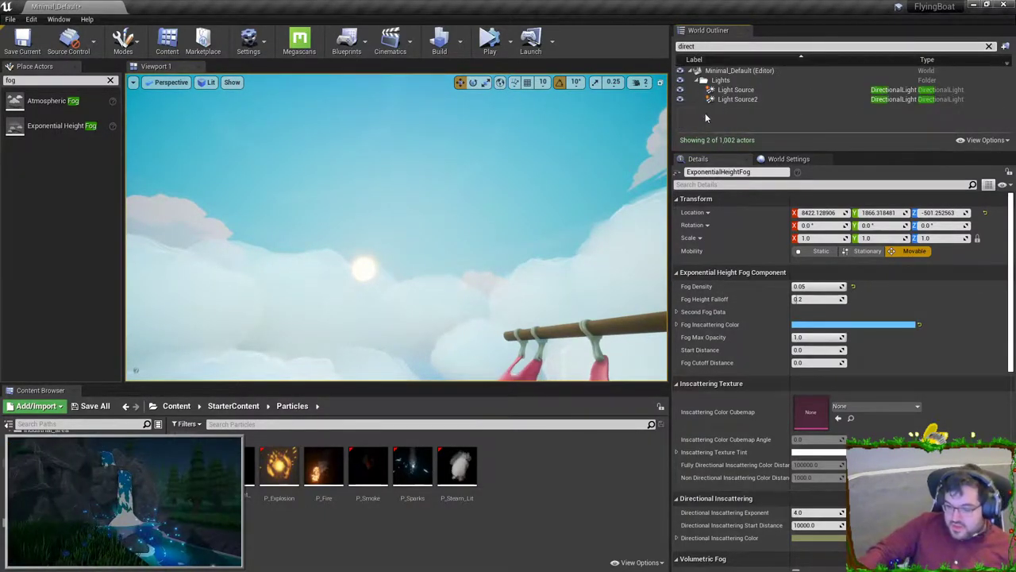
left_click(680, 90)
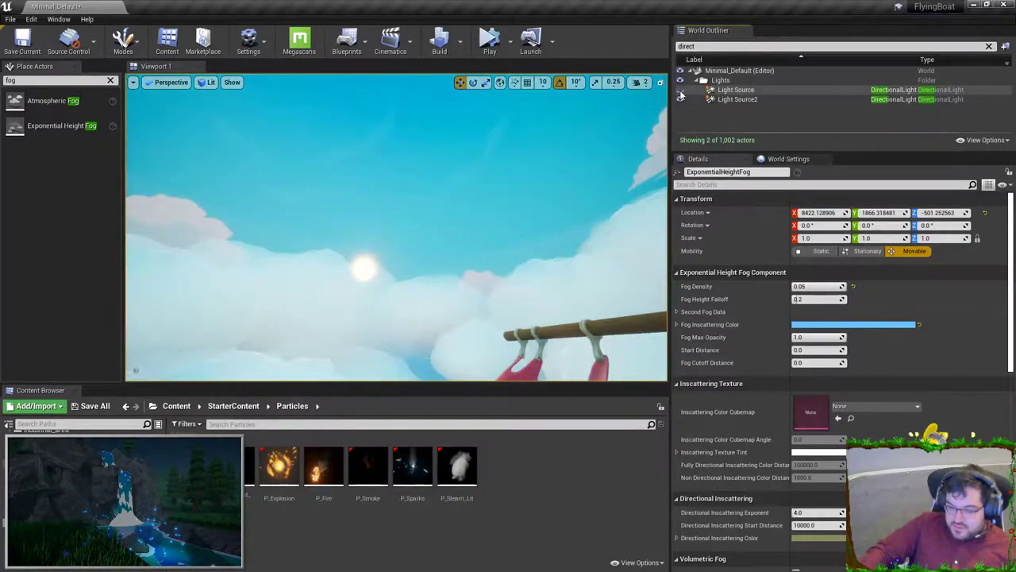
left_click(680, 91)
left_click(734, 90)
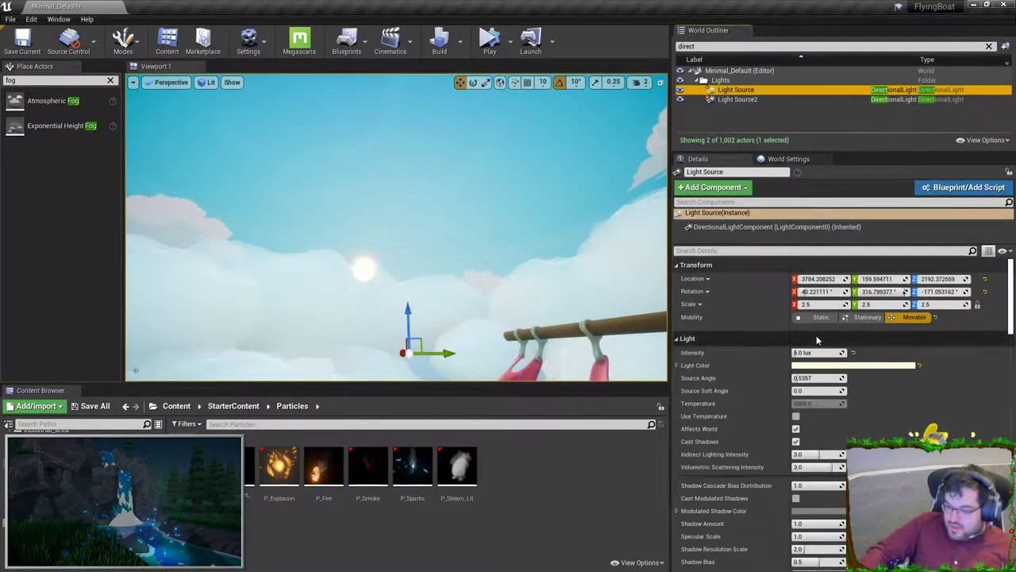
- Filter Light Source's details by "light shaft" and enable Light Shaft Bloom with Bloom Scale 1.914286 and Bloom Threshold 2.285714
left_click(690, 245)
type("light")
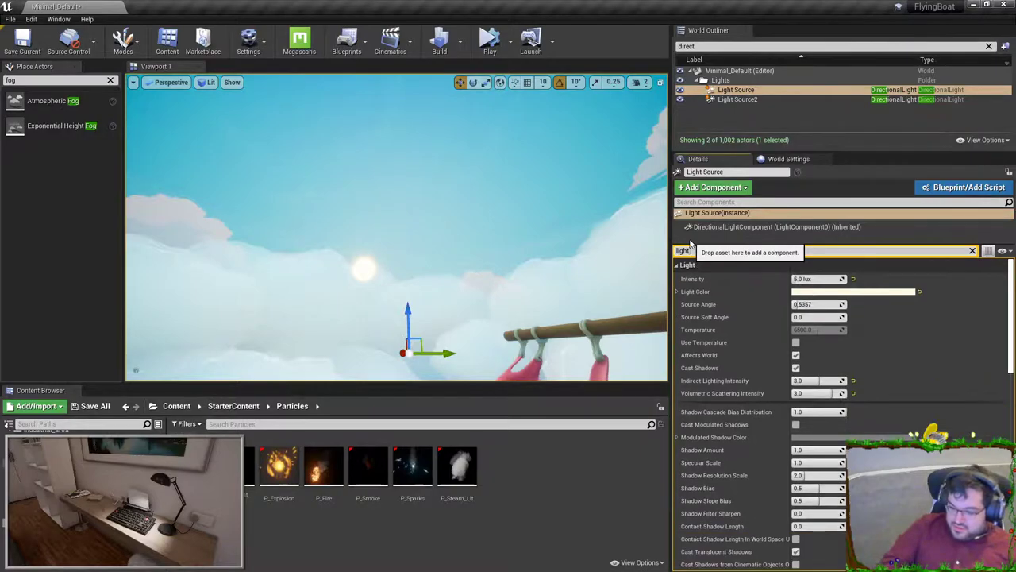
type(" shaft")
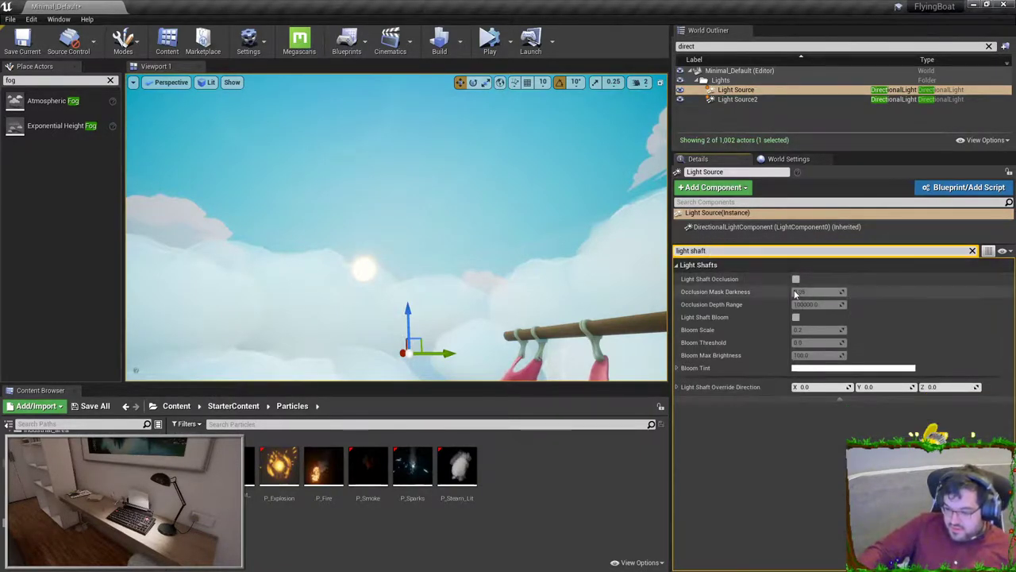
left_click(796, 316)
left_click_drag(804, 331, 813, 330)
right_click_drag(548, 254, 532, 300)
left_click_drag(809, 329, 822, 342)
right_click_drag(509, 254, 619, 298)
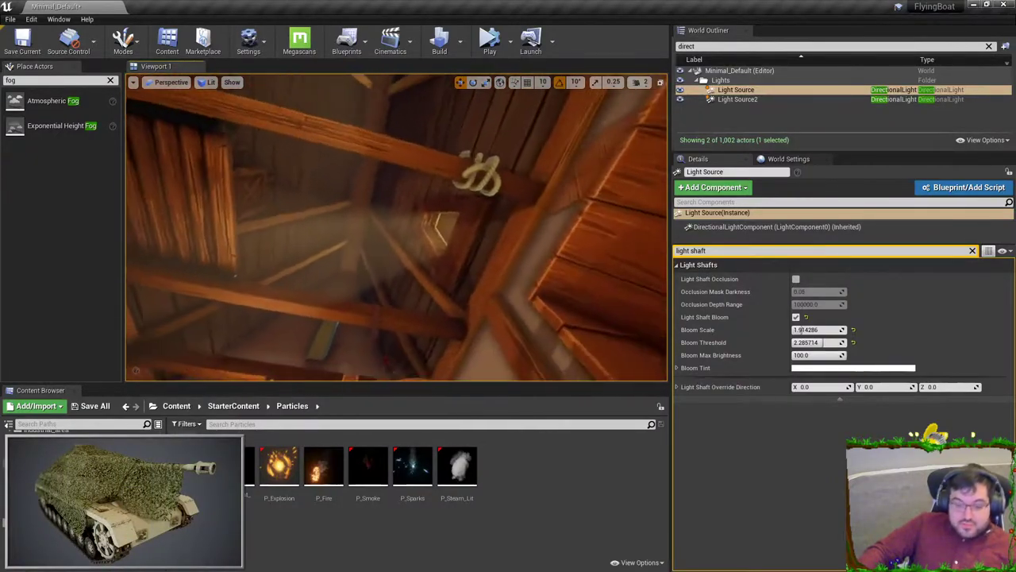
- Examine the light shaft bloom around the cabin's triangular window and at the sun outside the ship
mouse_move(396, 228)
right_mouse_down()
mouse_move(429, 246)
mouse_move(445, 222)
mouse_move(397, 278)
mouse_move(349, 306)
mouse_move(397, 230)
right_mouse_up()
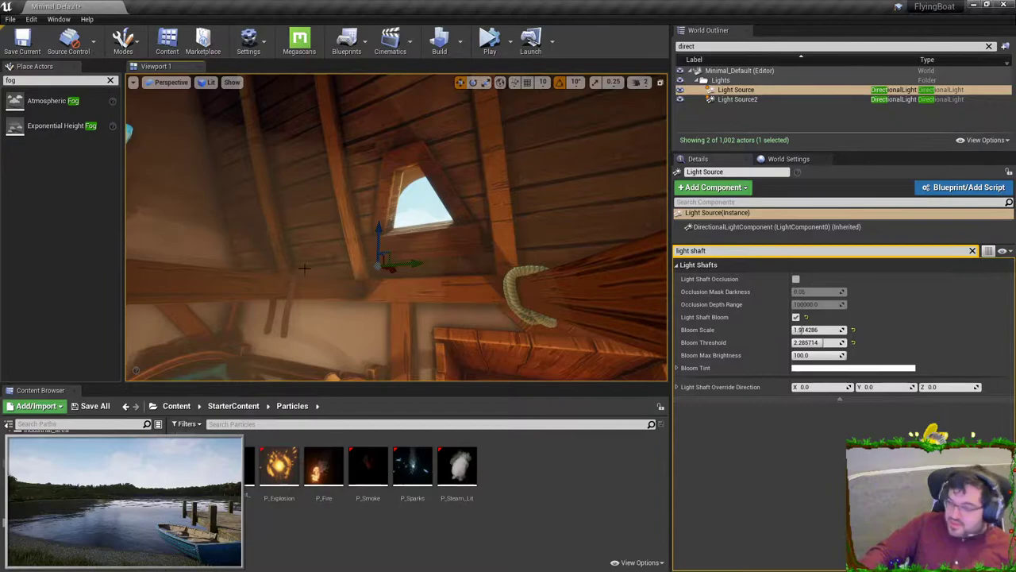
key("Escape")
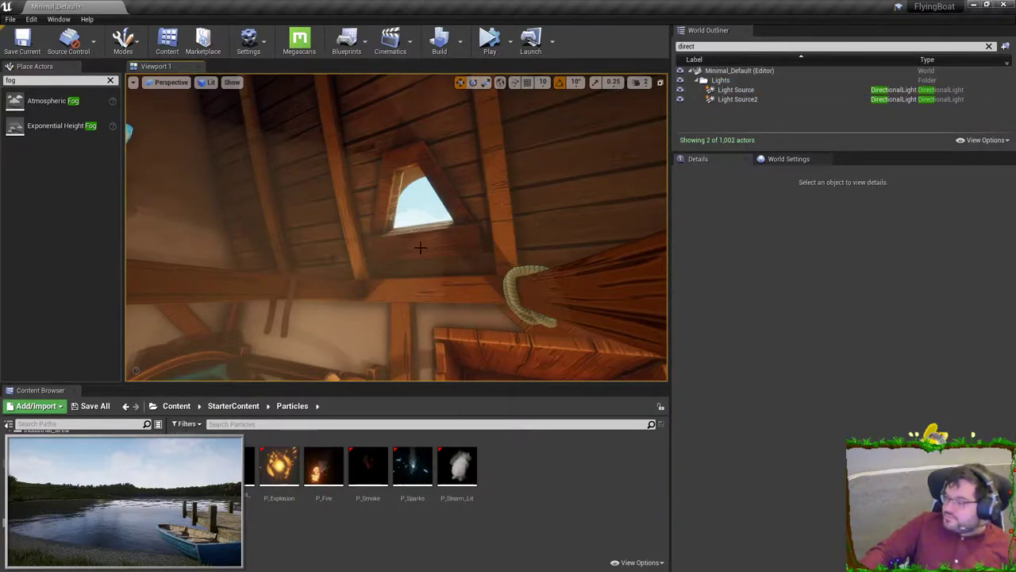
key("d")
right_click_drag(426, 203, 485, 202)
right_click_drag(373, 183, 368, 248)
key("w")
key("w")
key("s")
key("w")
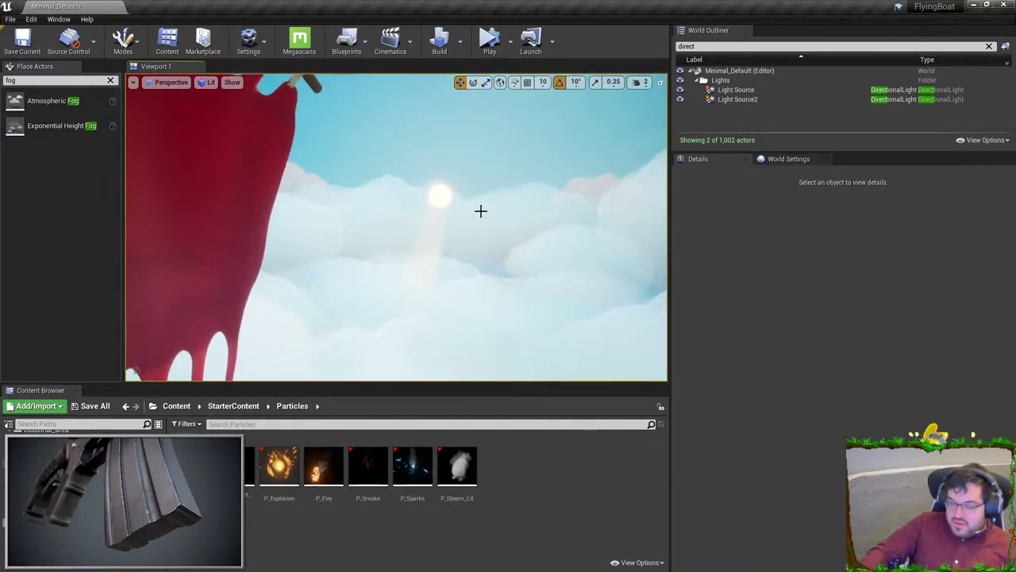
- Shift clouds near the sun vertically, including Sphere32, to test how they block the light shaft
left_click(428, 217)
left_click_drag(399, 200, 389, 234)
key("Escape")
mouse_move(388, 222)
right_mouse_down()
mouse_move(378, 237)
mouse_move(387, 216)
mouse_move(404, 231)
right_mouse_up()
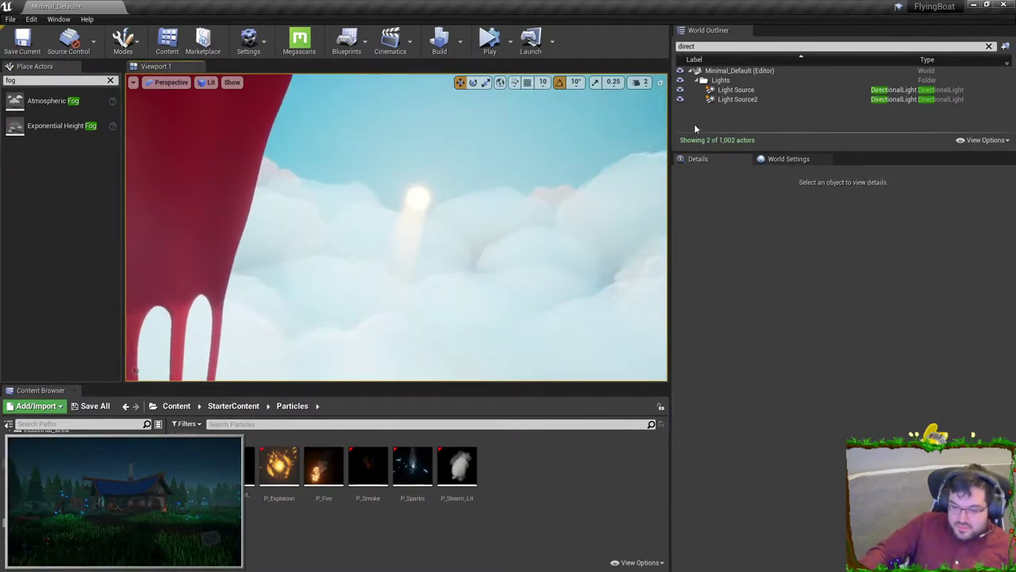
left_click(368, 265)
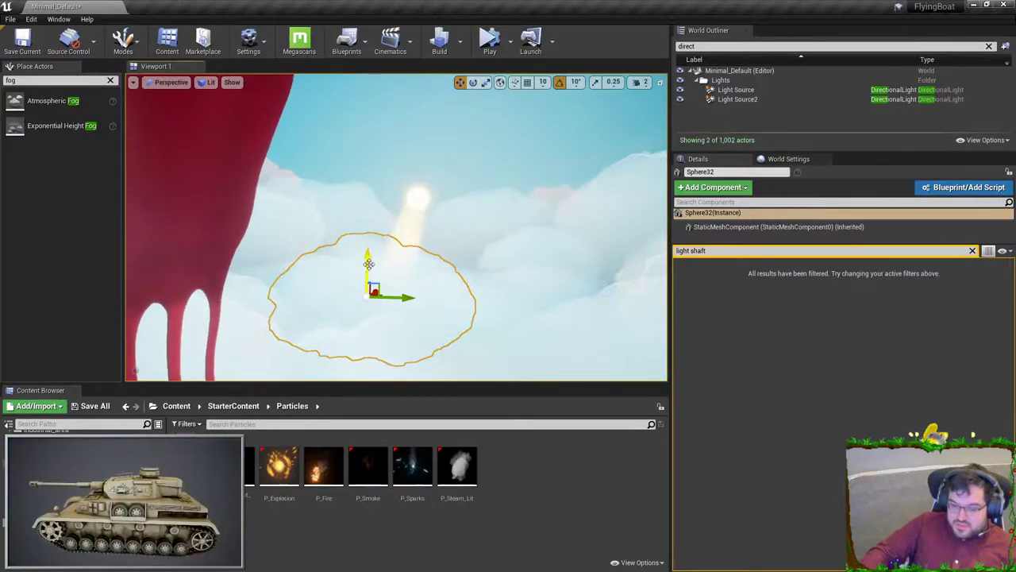
left_click_drag(368, 265, 365, 239)
key("Escape")
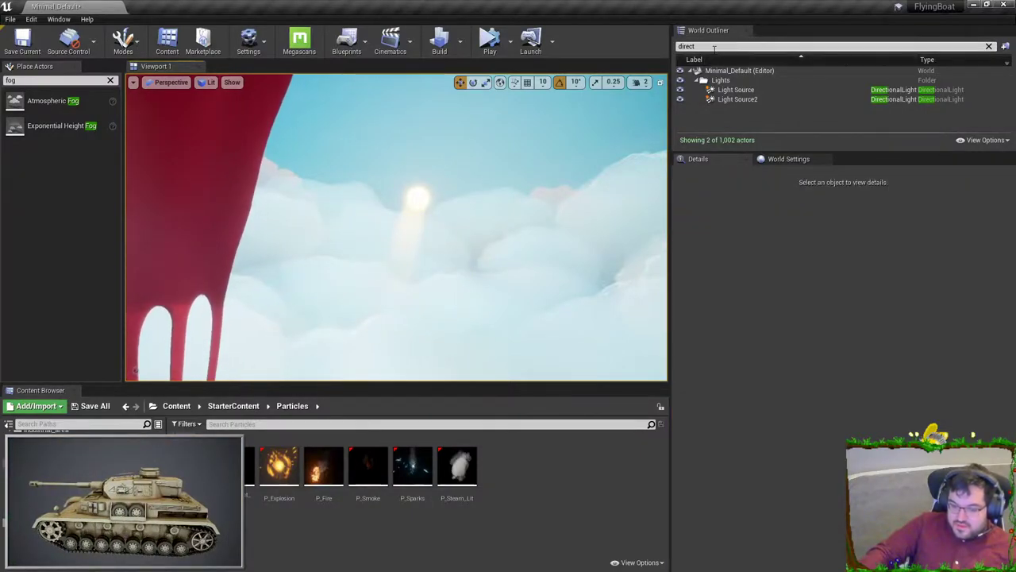
right_click_drag(508, 214, 408, 155)
right_click_drag(381, 223, 381, 223)
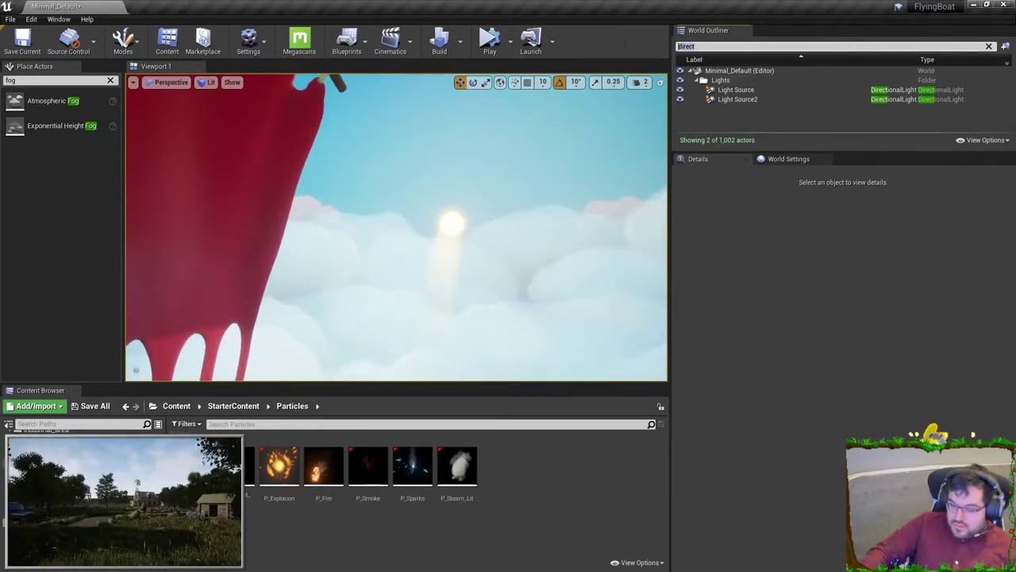
- Filter the level's actors by "fog", select ExponentialHeightFog, clear its details filter and enable Volumetric Fog
key("ctrl+a")
type("fog")
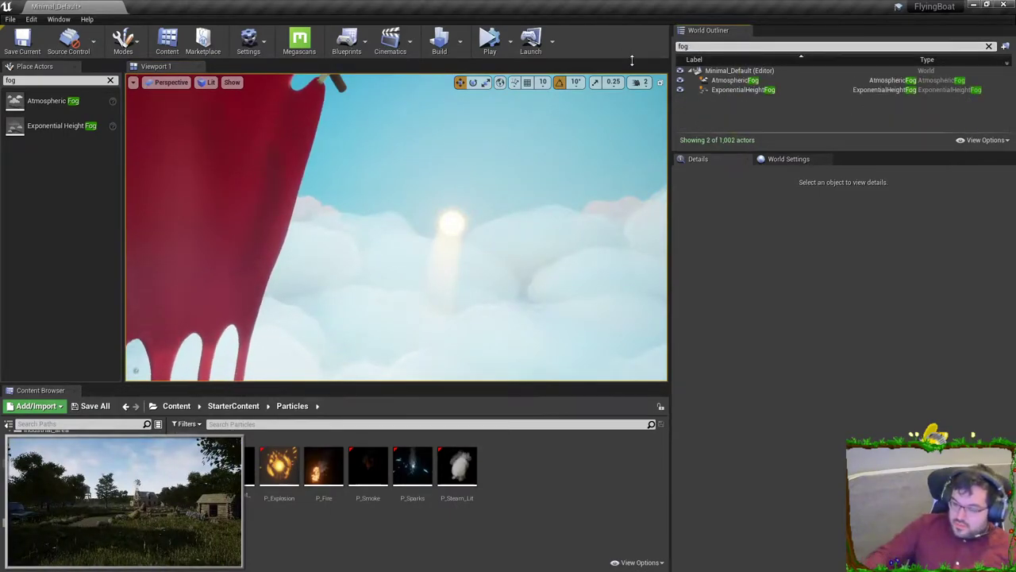
left_click(744, 92)
left_click(963, 186)
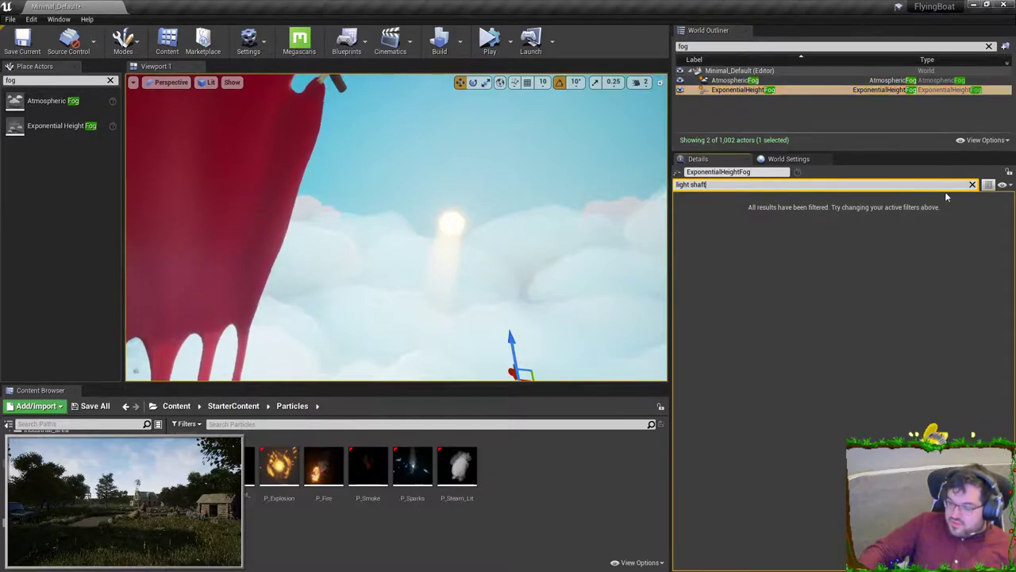
left_click(972, 185)
scroll(809, 343, "down", 10)
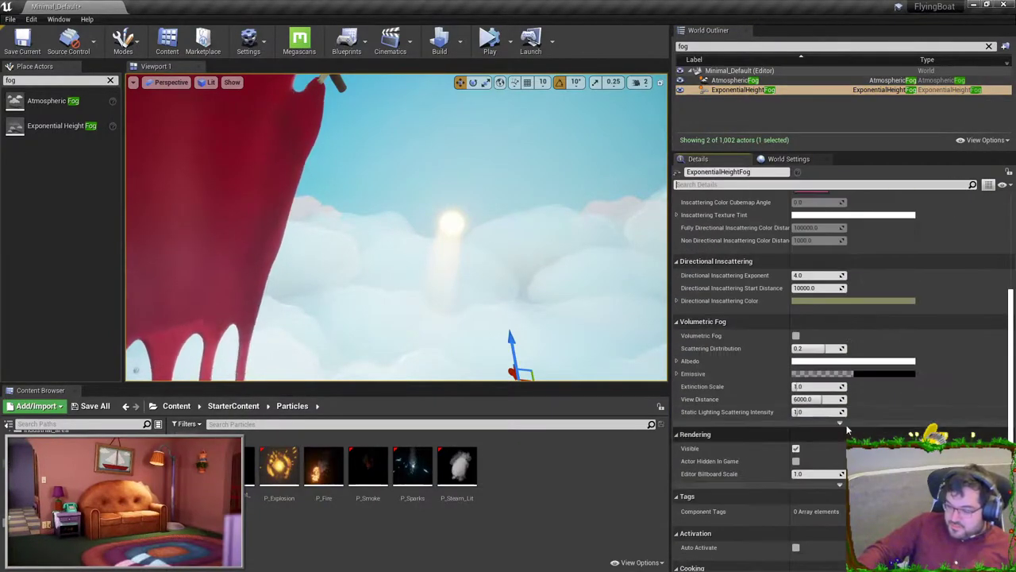
left_click(796, 336)
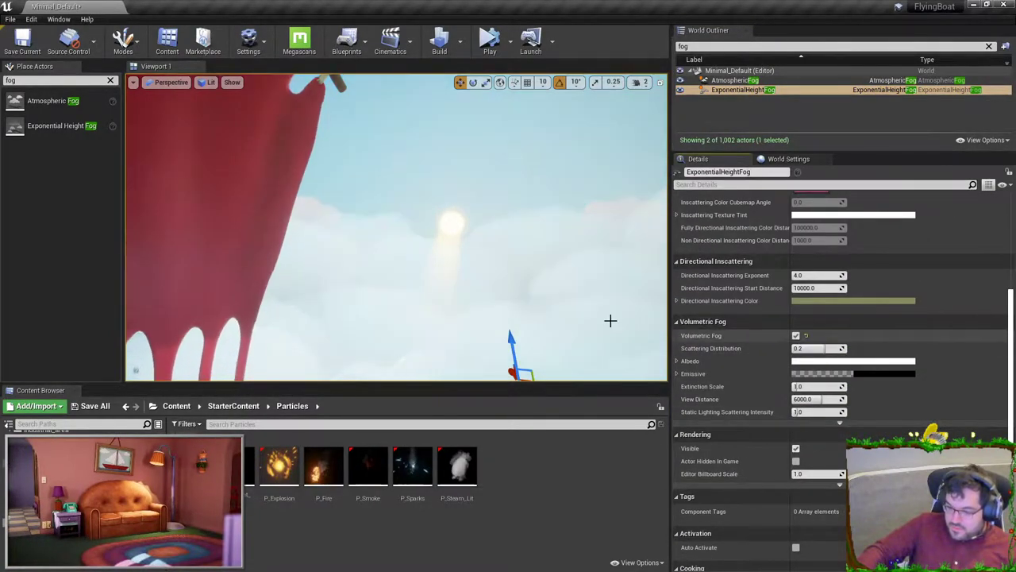
right_click_drag(397, 227, 465, 170)
right_click_drag(358, 290, 375, 286)
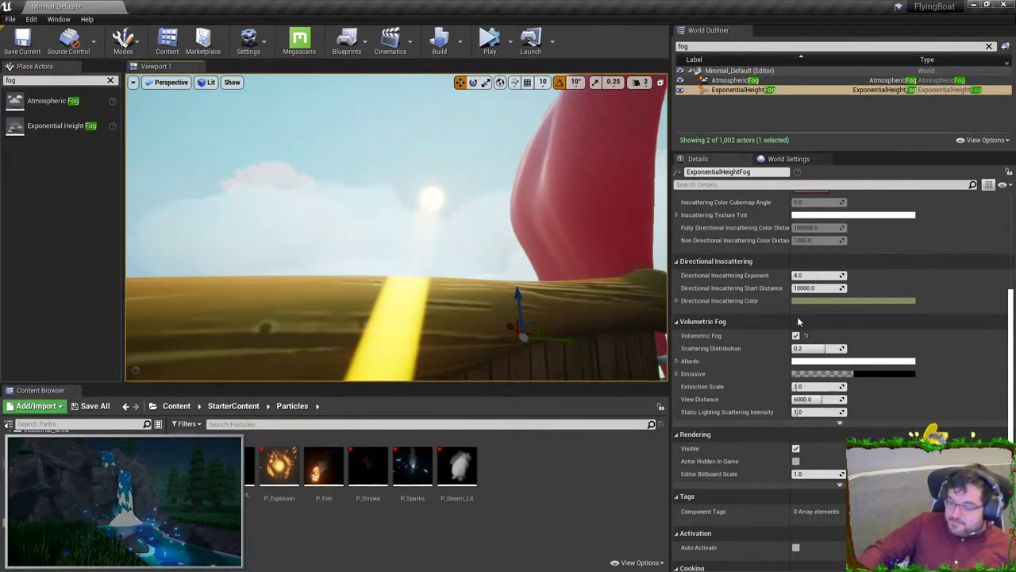
- Try a higher Scattering Distribution for the volumetric fog and undo the change
left_click_drag(809, 348, 839, 348)
key("ctrl+z")
- Try a volumetric fog Extinction Scale of 0.1, and settle on 0.5
left_click(809, 386)
type("0.1")
key("Return")
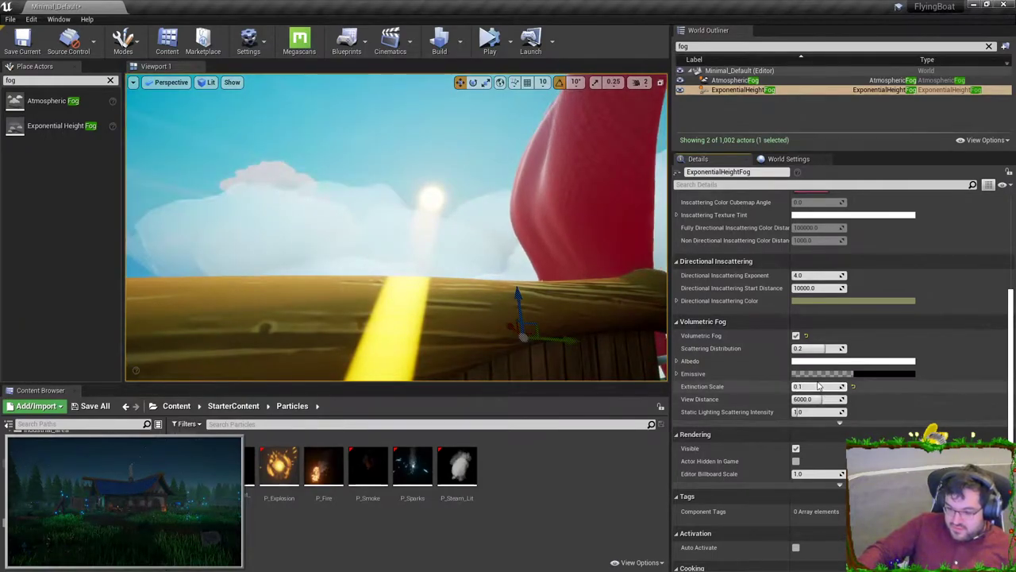
type("0.5")
key("Return")
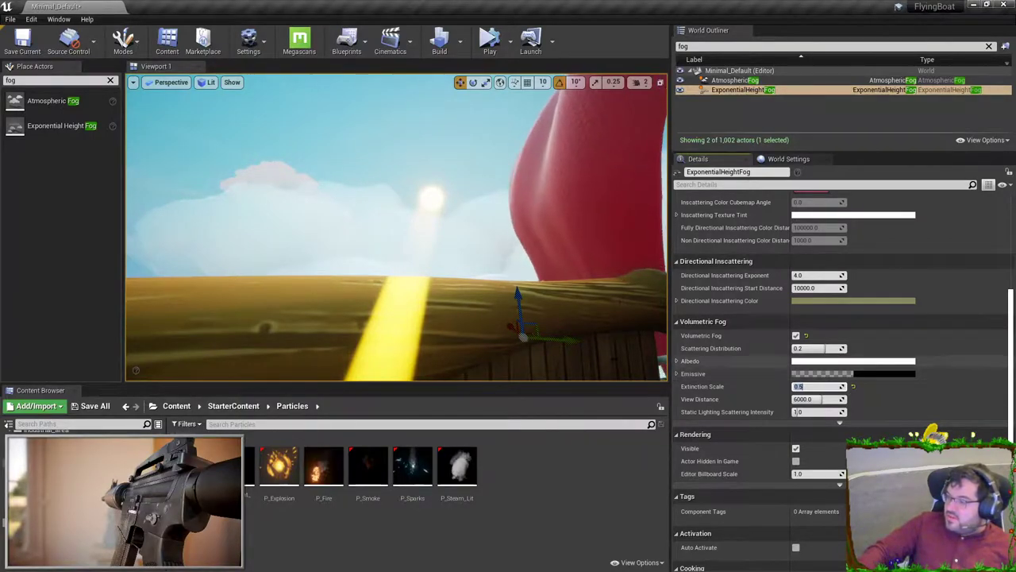
- Try a volumetric fog Scattering Distribution of 0.9 from a view across the deck railing, and undo it
key("d")
mouse_move(455, 279)
right_mouse_down()
mouse_move(478, 291)
mouse_move(471, 299)
mouse_move(464, 289)
right_mouse_up()
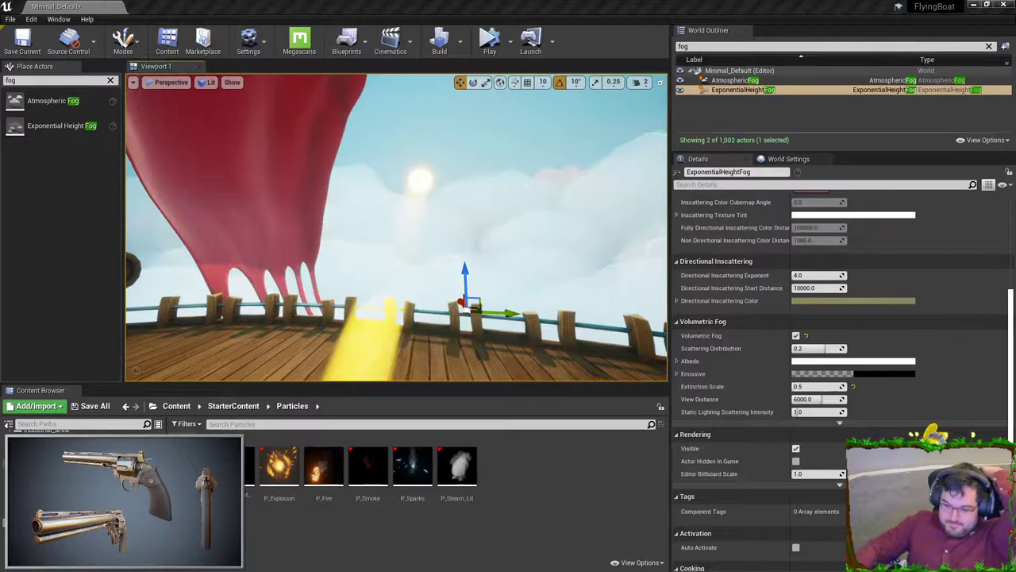
scroll(786, 375, "up", 1)
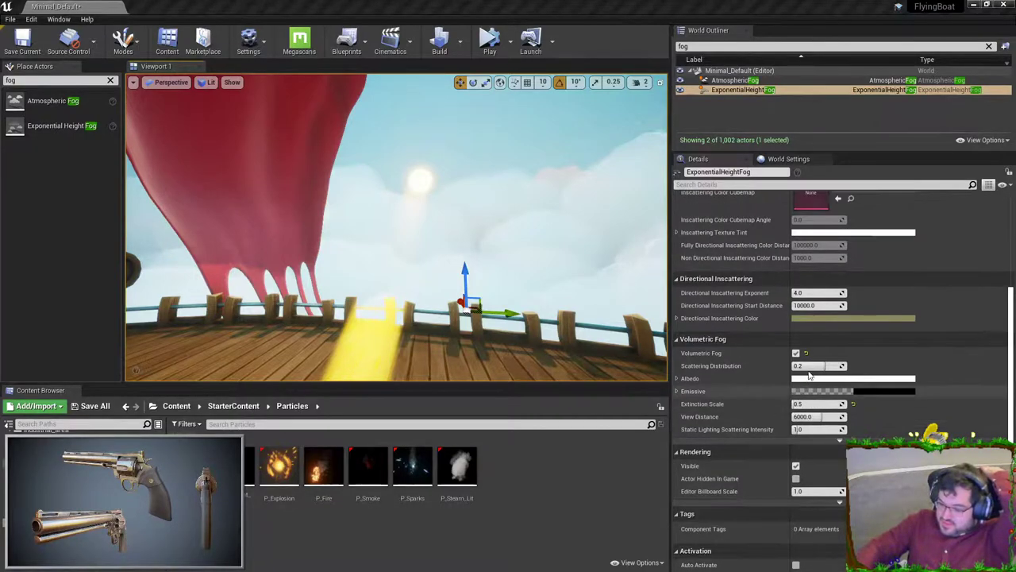
left_click_drag(823, 366, 846, 367)
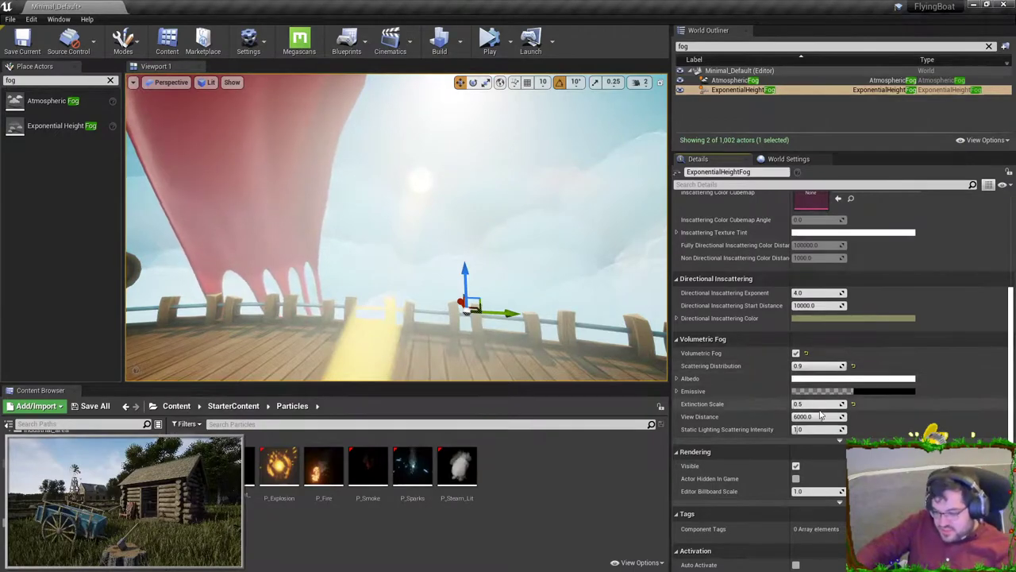
key("ctrl+z")
- Set the volumetric fog's View Distance to 10000 and try a Static Lighting Scattering Intensity of about 9.9
left_click_drag(820, 417, 845, 418)
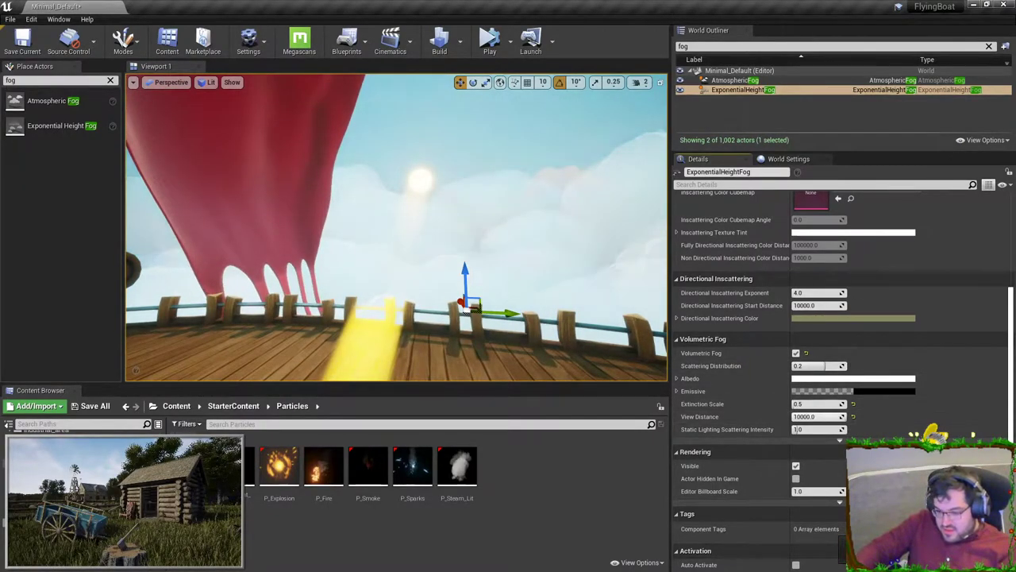
mouse_move(519, 249)
right_mouse_down()
mouse_move(588, 254)
mouse_move(508, 256)
right_mouse_up()
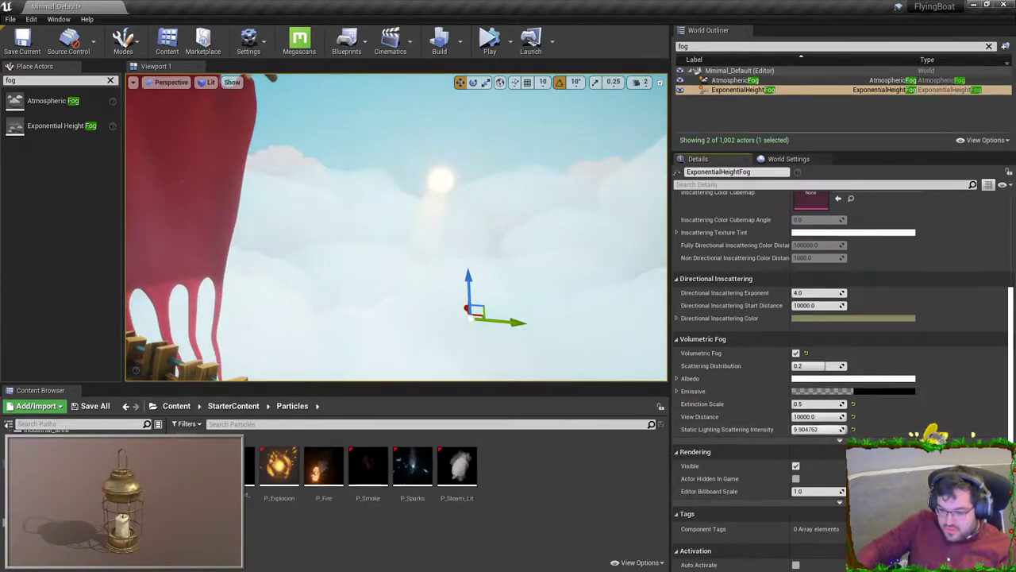
- Set the ExponentialHeightFog's Fog Density to 1
scroll(810, 282, "up", 5)
left_click(810, 270)
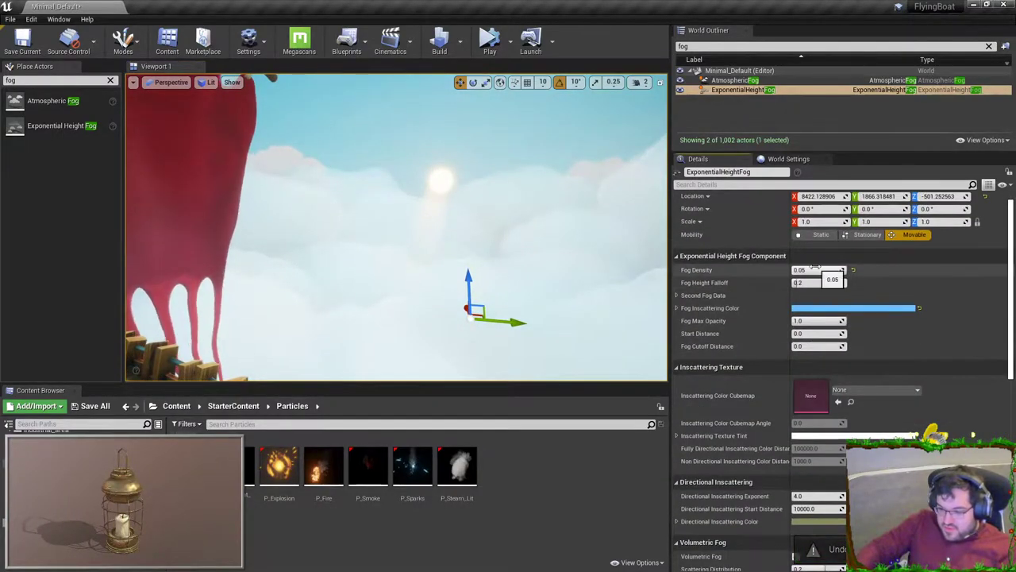
type("1")
key("Return")
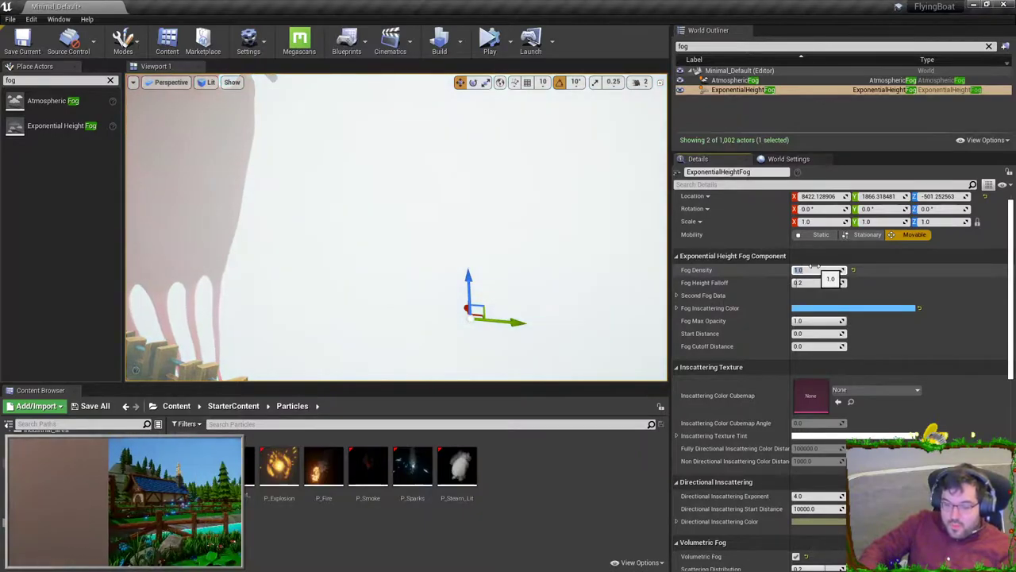
- Inspect the dense height fog around the flying boat and inside its cabin in a fullscreen view
right_click_drag(571, 204, 619, 199)
right_click_drag(397, 215, 456, 253)
key("F11")
key("s")
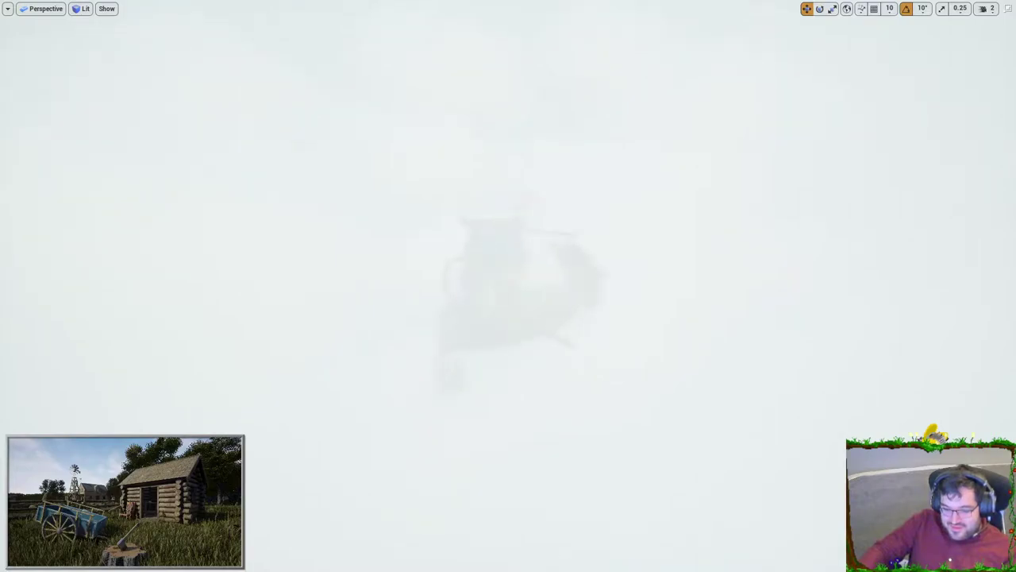
key("w")
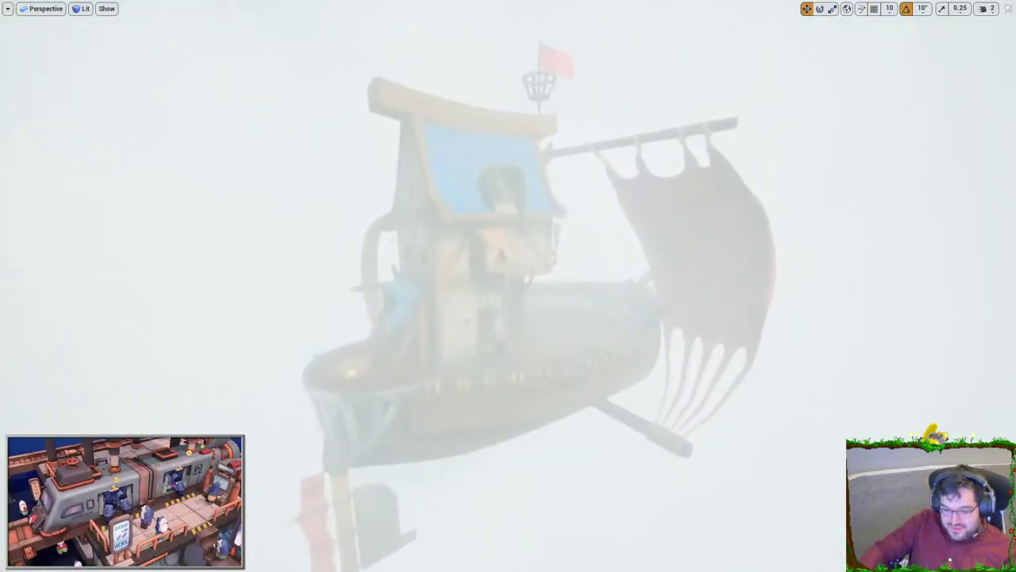
right_click_drag(455, 252, 456, 252)
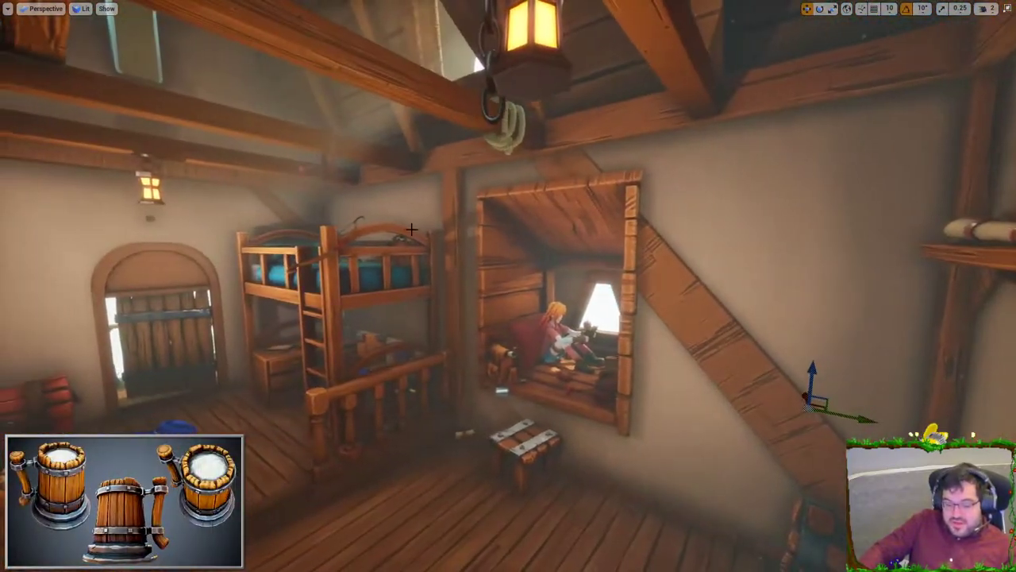
key("F11")
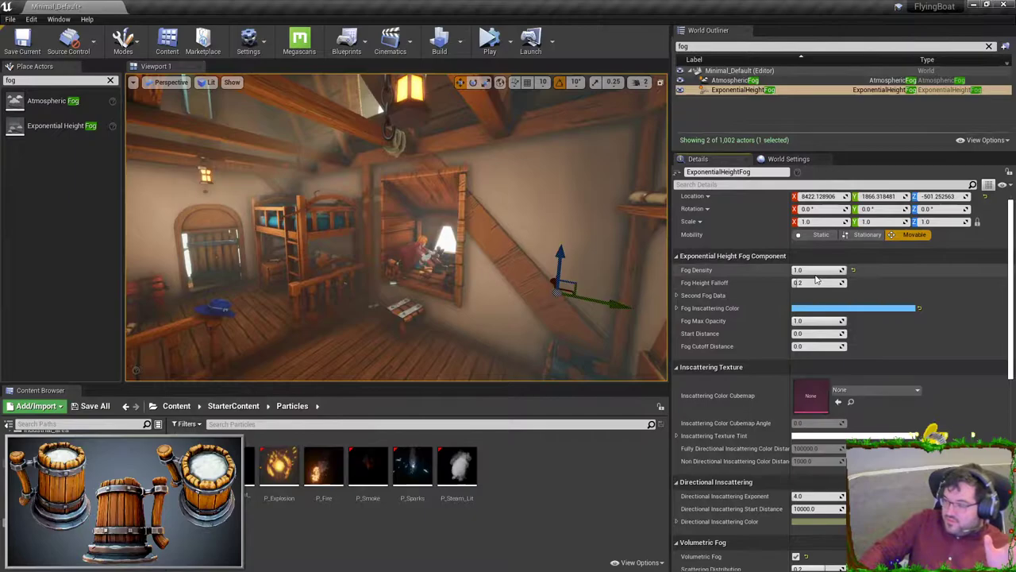
- Try an ExponentialHeightFog Fog Density of 0.2 from a view across the boat's deck
left_click_drag(804, 271, 840, 271)
key("w")
right_click_drag(477, 284, 477, 284)
left_click(818, 271)
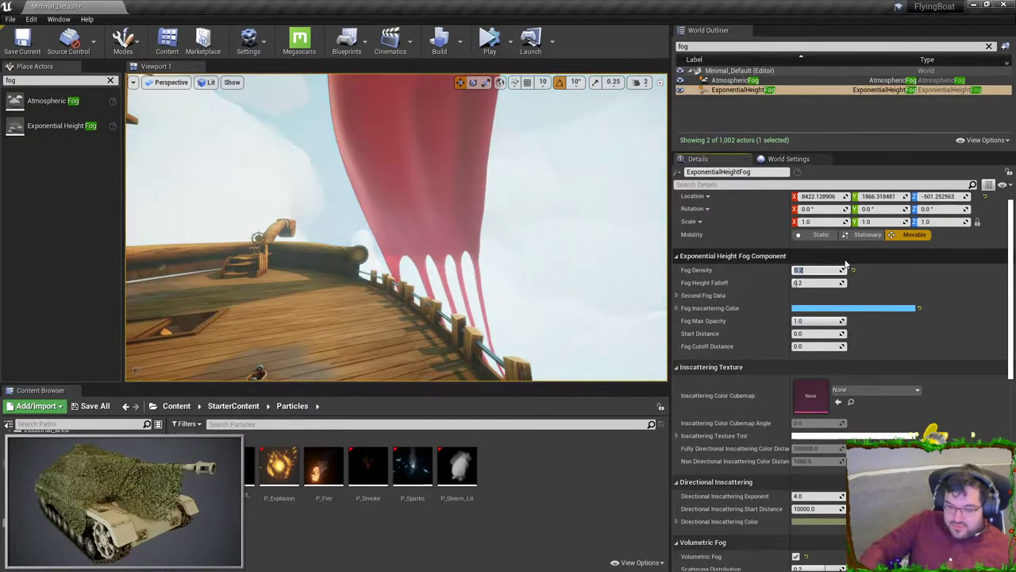
type("0.2")
key("Return")
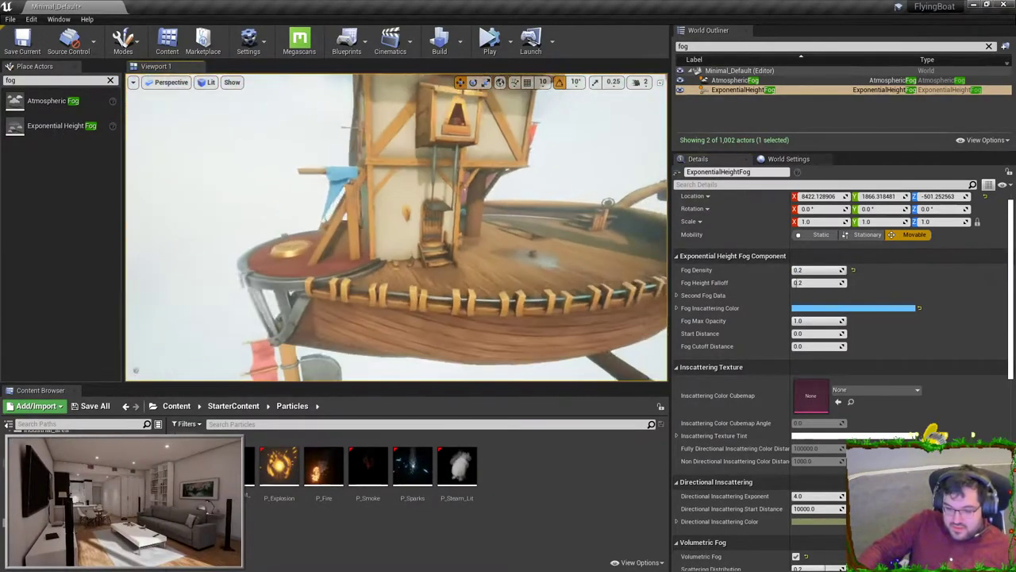
- Try a Fog Density of 0.1 on the boat's exterior view, and settle on 0.05
left_click(813, 270)
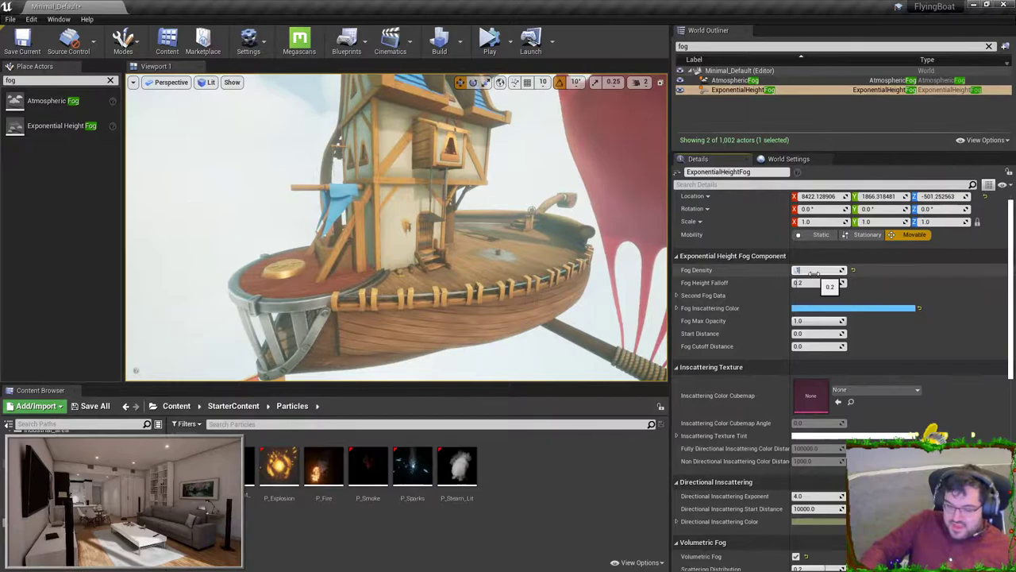
type("0.1")
key("Return")
type(".0")
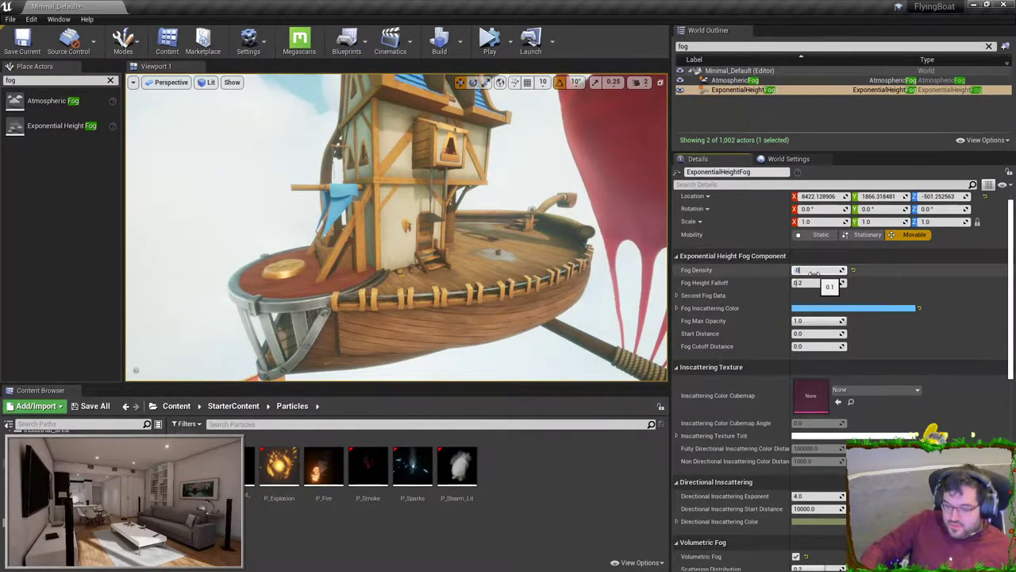
type("5")
key("Return")
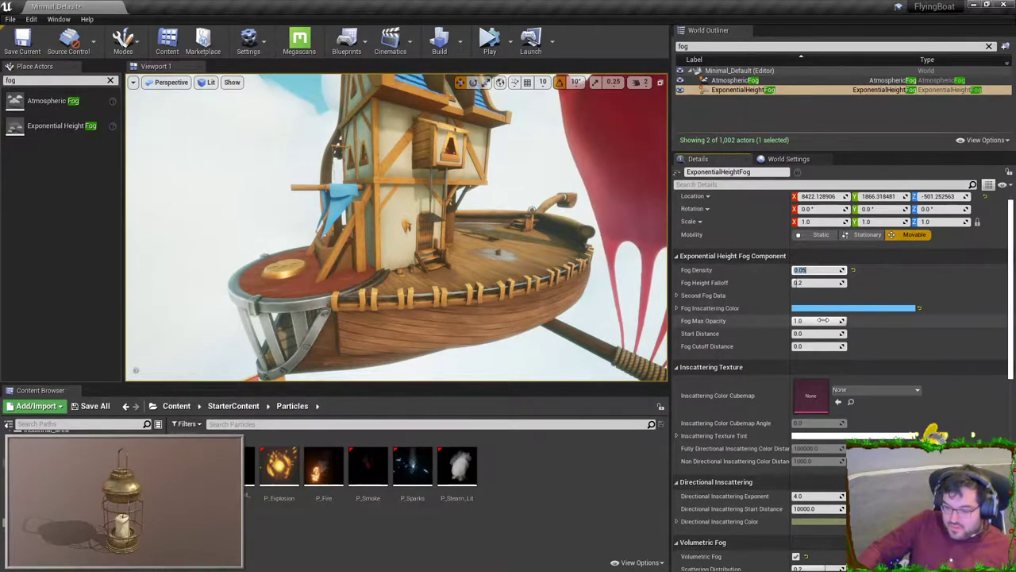
- Try a Fog Max Opacity of 0 while viewing the clouds and sun, and reset it to its default
left_click_drag(824, 321, 816, 320)
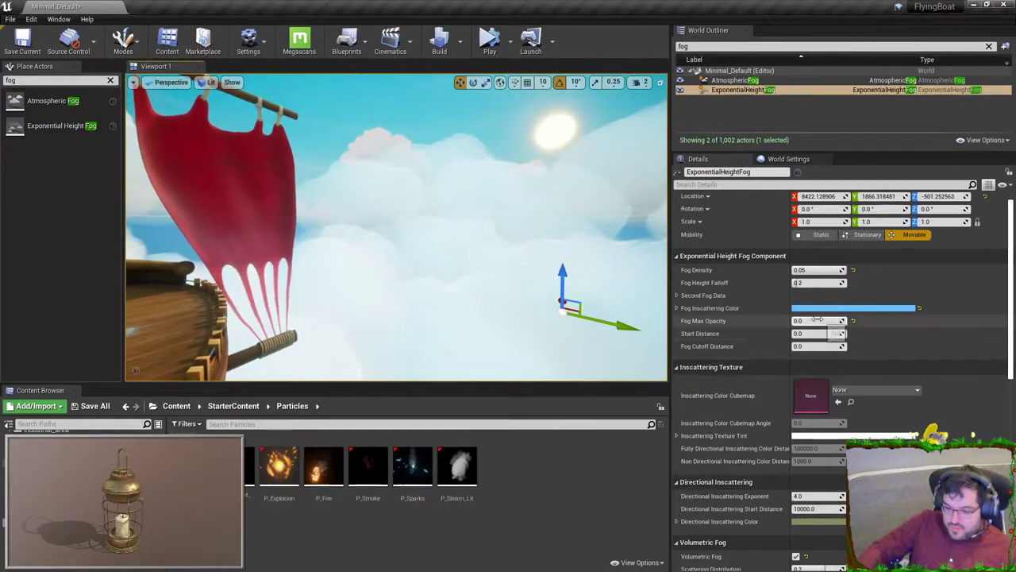
scroll(816, 320, "down", 1)
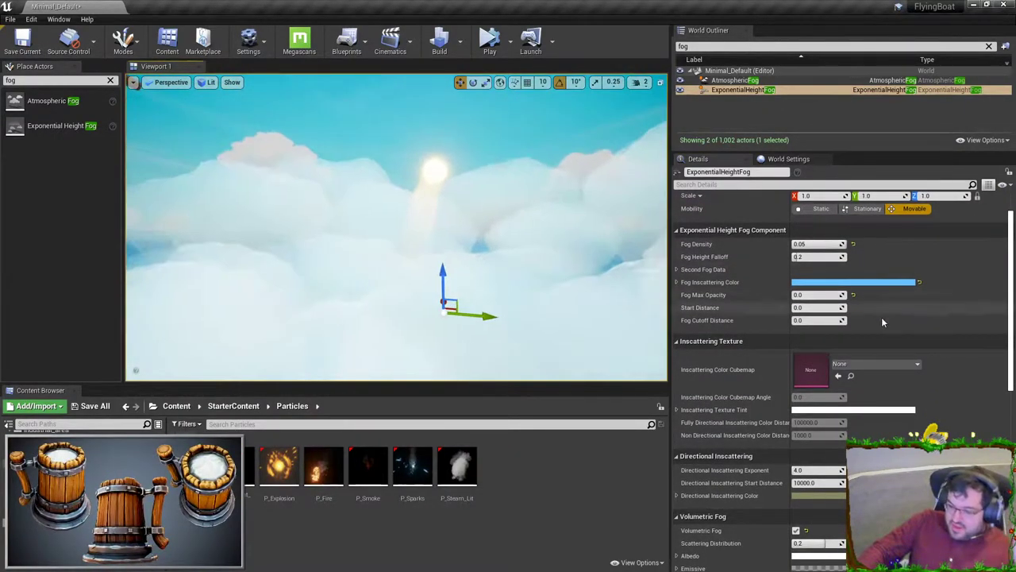
left_click(853, 295)
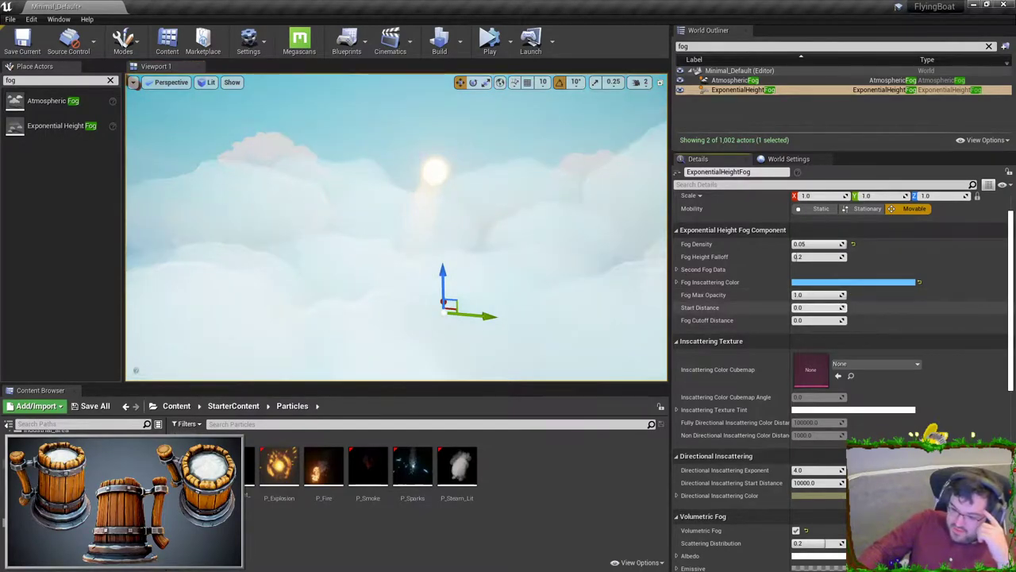
- Set the height fog's Start Distance to 5000 and its Fog Cutoff Distance to 20000000
mouse_move(816, 308)
left_mouse_down()
mouse_move(847, 307)
mouse_move(830, 320)
left_mouse_up()
scroll(871, 388, "down", 2)
scroll(873, 389, "up", 2)
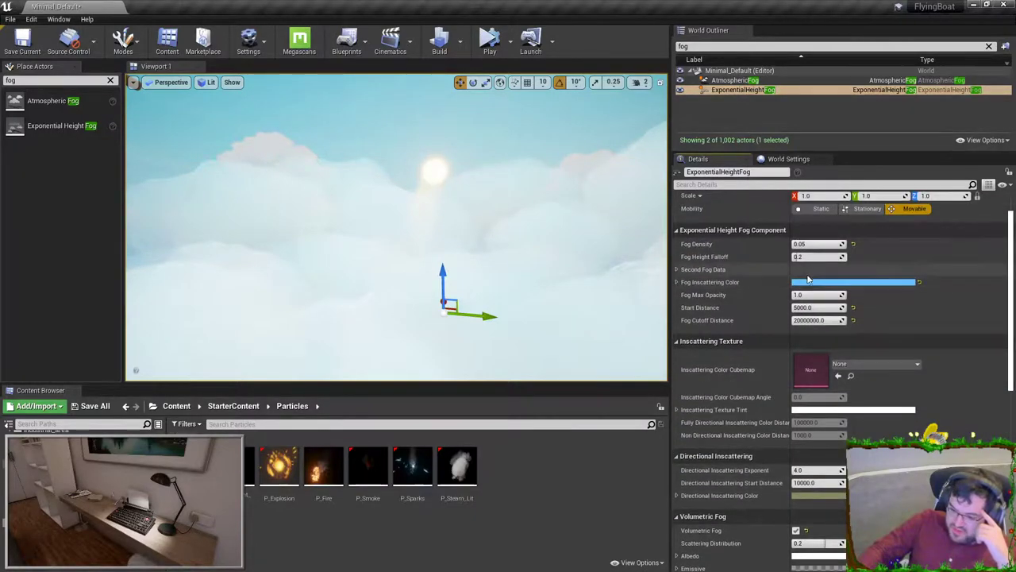
- Turn off Volumetric Fog and compare the clouds at a Fog Density of 0 before setting it to 0.1
left_click(795, 530)
right_click_drag(443, 330, 385, 327)
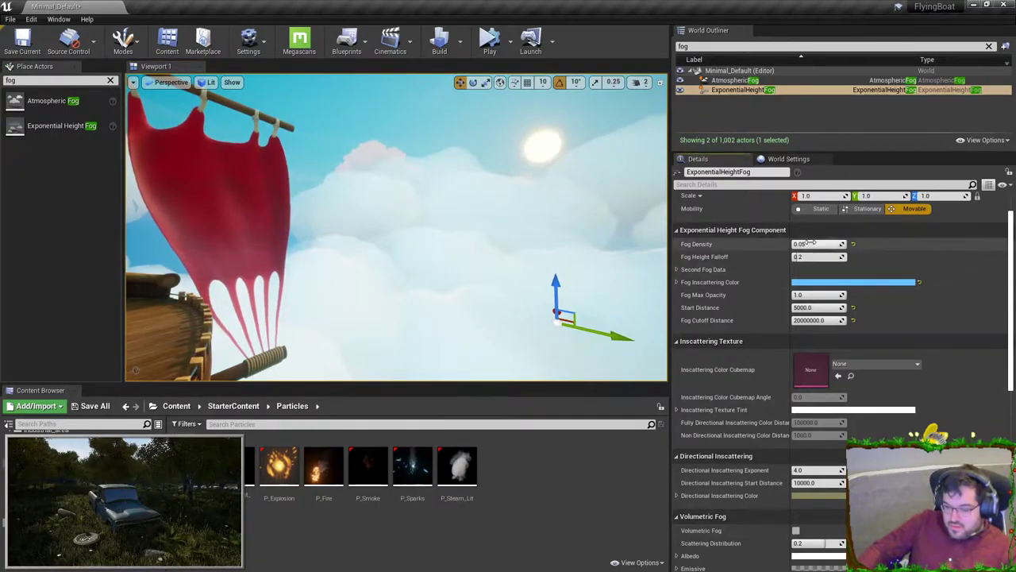
type("0.1")
key("Return")
right_click_drag(548, 246, 659, 226)
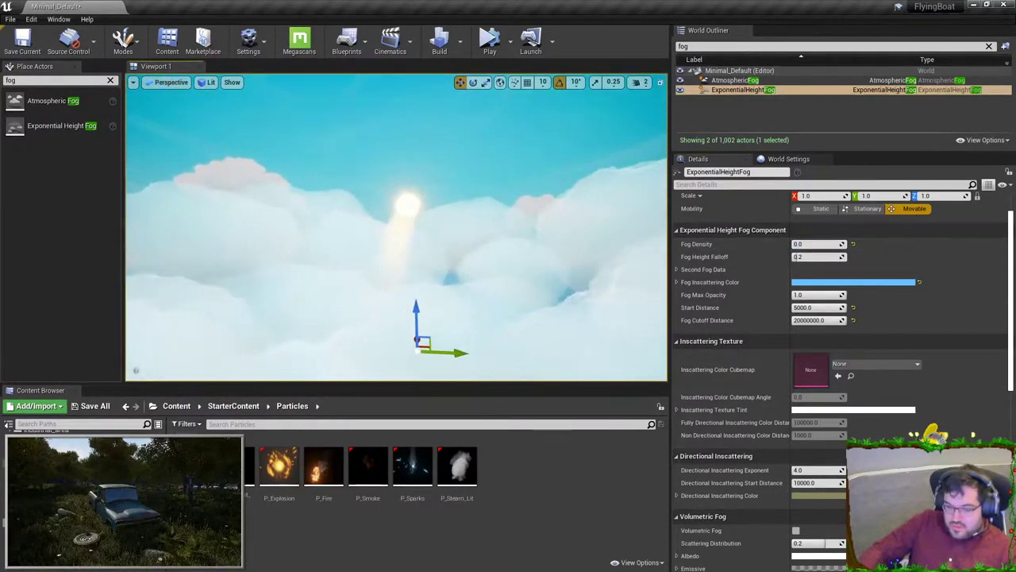
left_click(800, 243)
type("0.1")
key("Return")
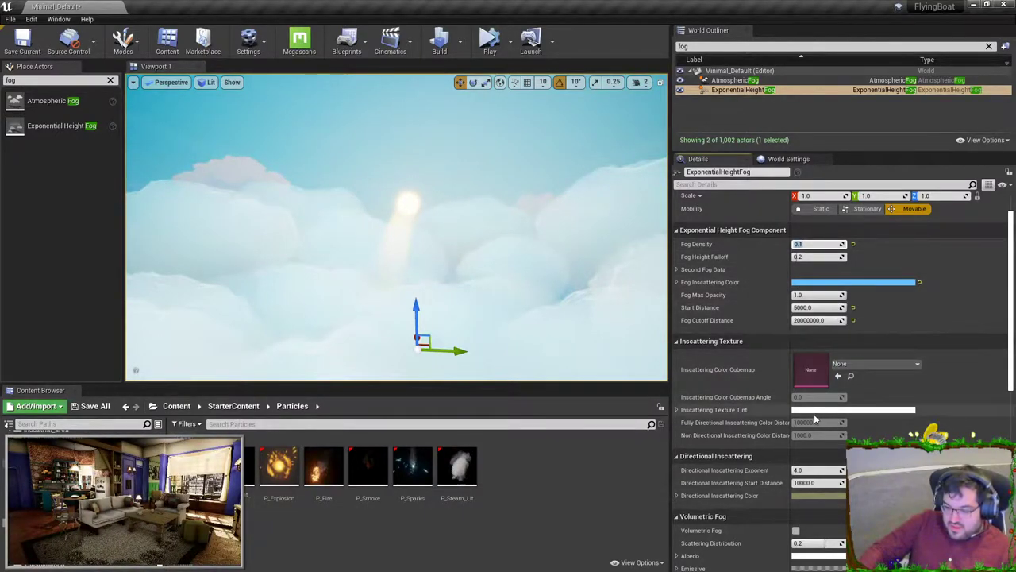
- Change the height fog's Fog Inscattering Color to a more saturated blue
left_click(824, 282)
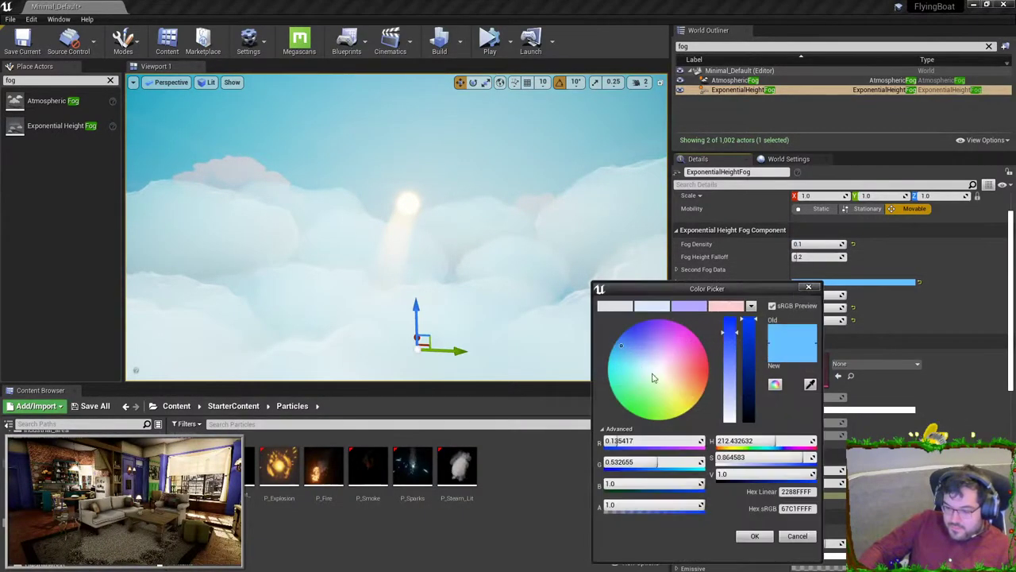
left_click_drag(648, 374, 685, 414)
left_click_drag(638, 386, 615, 328)
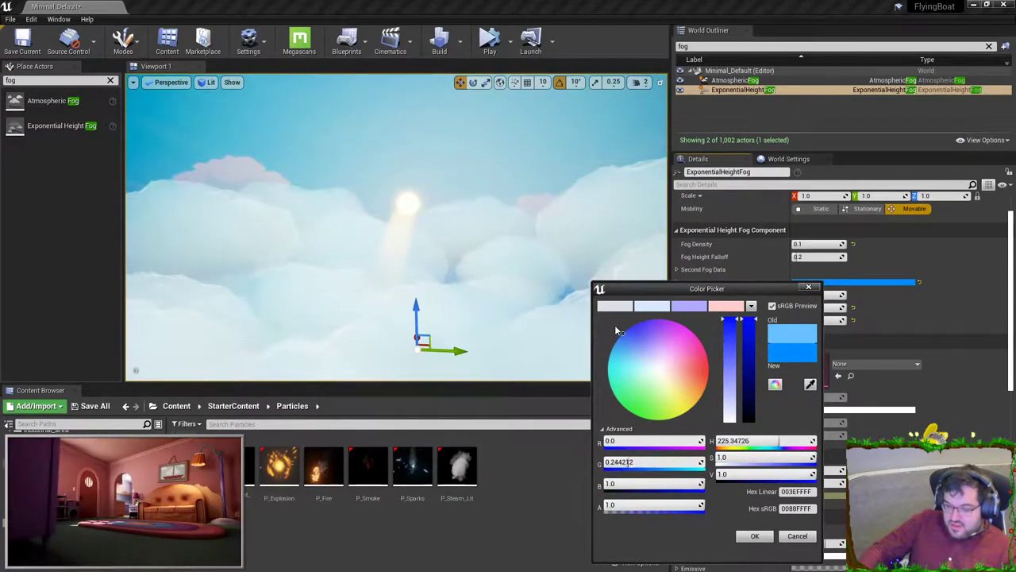
left_click(752, 536)
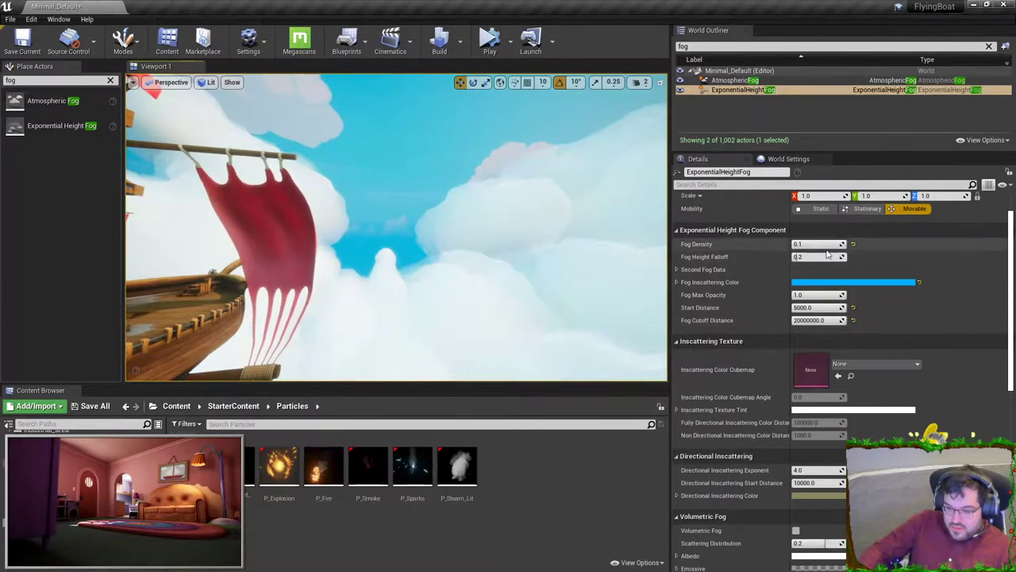
left_click(828, 243)
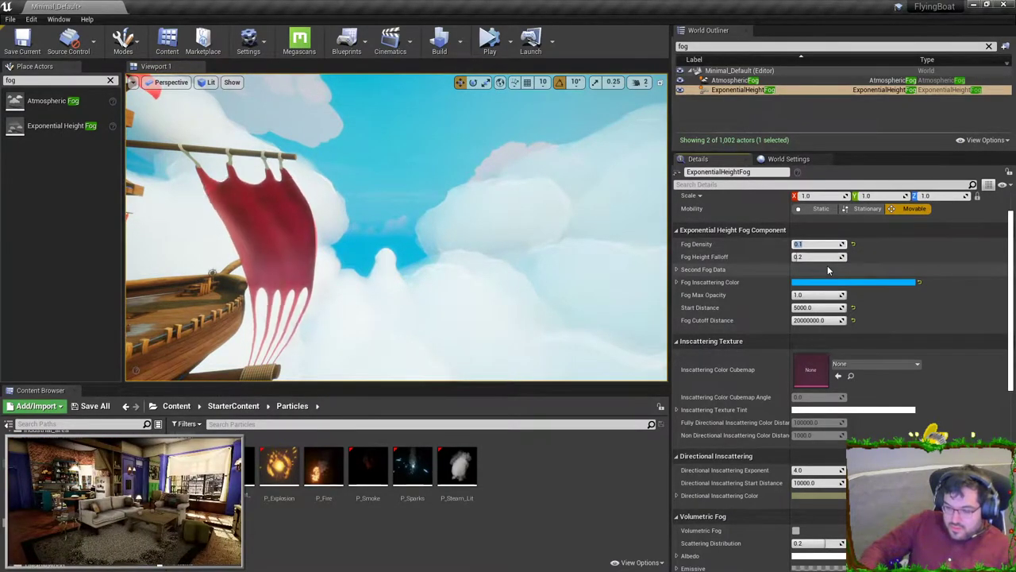
left_click(824, 231)
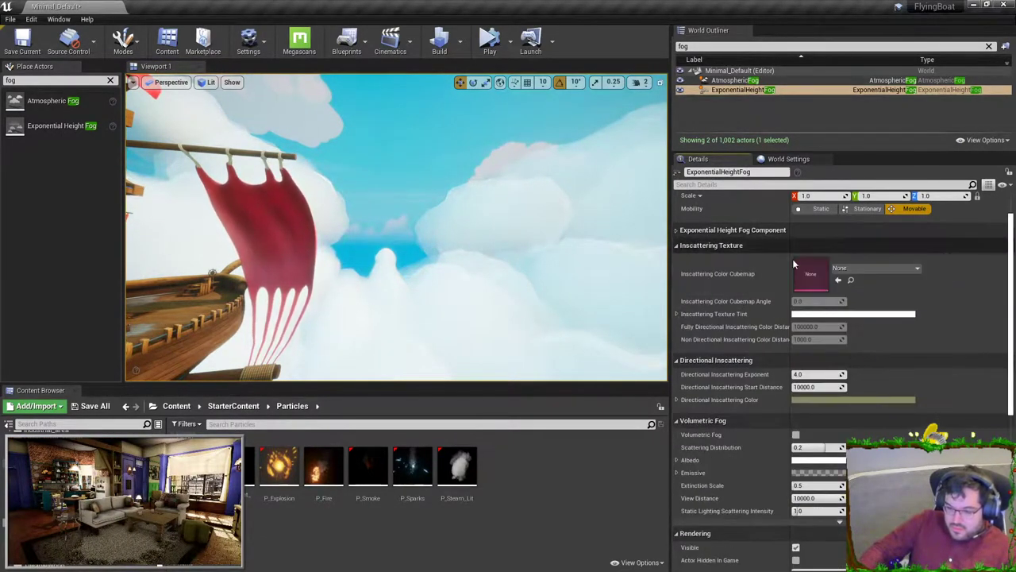
left_click(833, 232)
left_click_drag(822, 243, 790, 242)
key("Escape")
- Select the sky dome sphere and examine the sky, clouds and sun around the boat
right_click_drag(397, 230, 460, 189)
right_click_drag(350, 235, 357, 235)
left_click(440, 229)
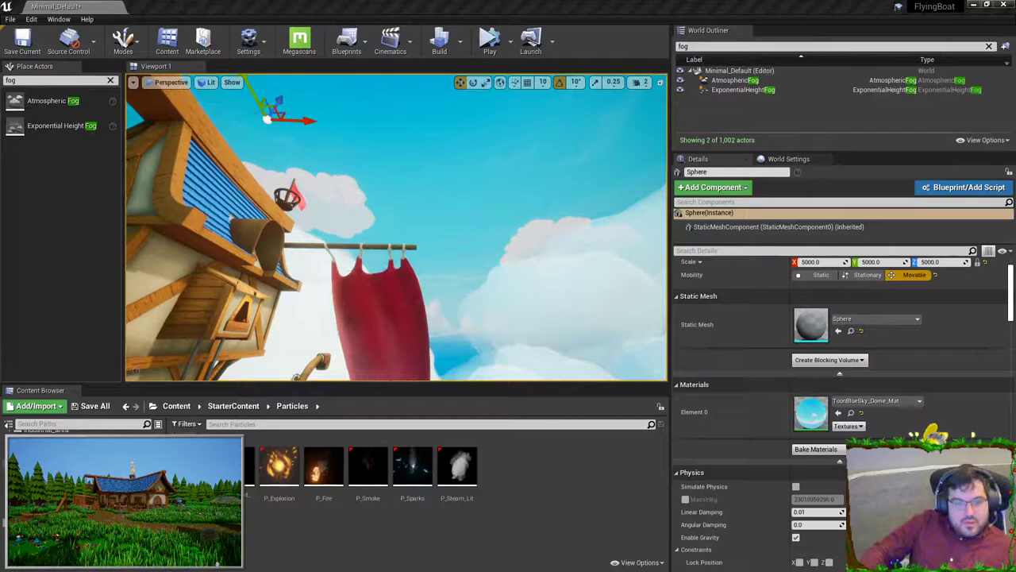
left_click(469, 187)
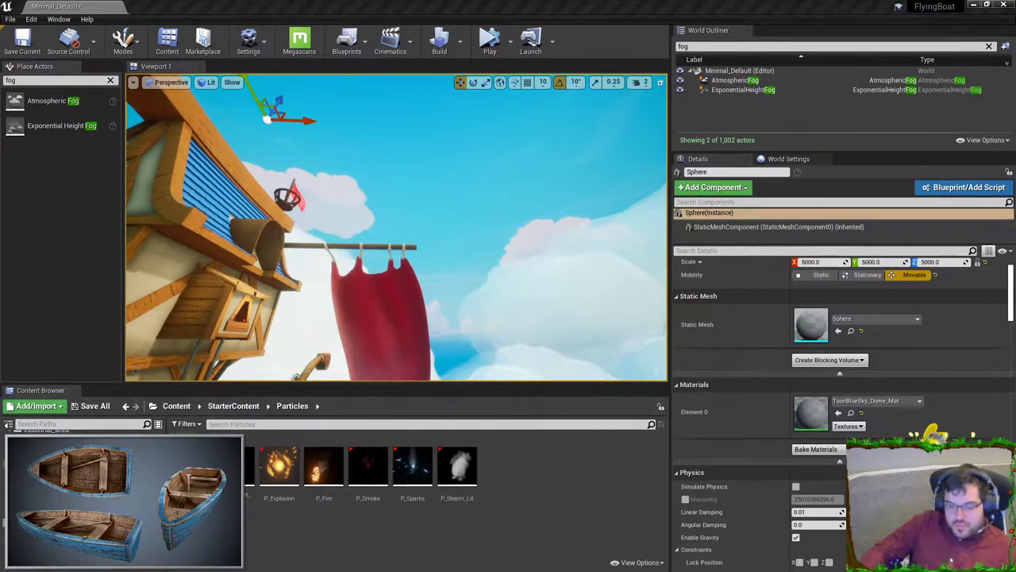
right_click_drag(450, 168, 254, 175)
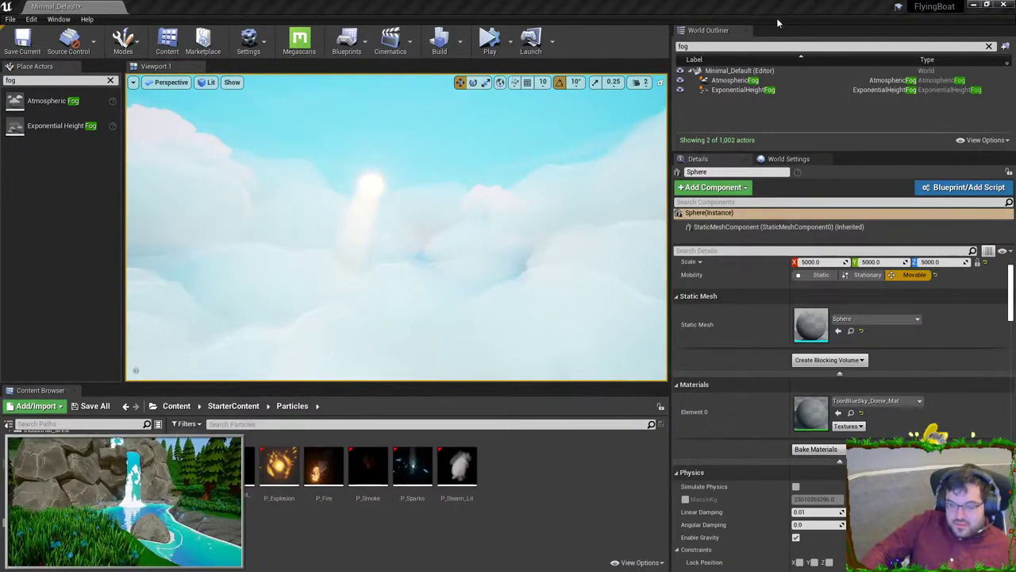
mouse_move(469, 185)
right_mouse_down()
mouse_move(389, 151)
mouse_move(461, 155)
mouse_move(466, 167)
right_mouse_up()
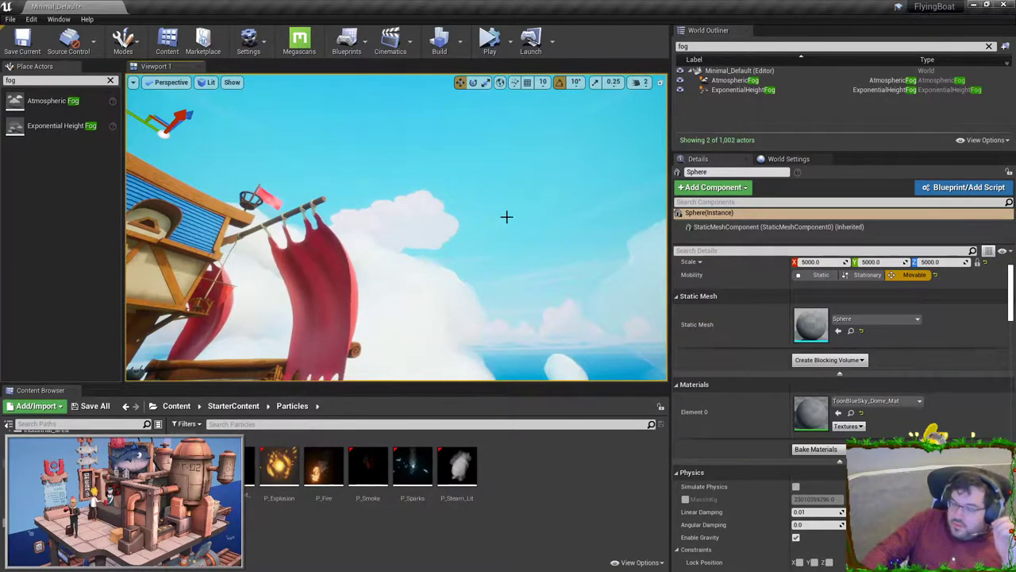
right_click_drag(506, 216, 603, 246)
- Select a large cloud sphere below the sun and replace its Cloud_Inst material with M_BasicColour
left_click(456, 262)
right_click_drag(457, 262, 465, 300)
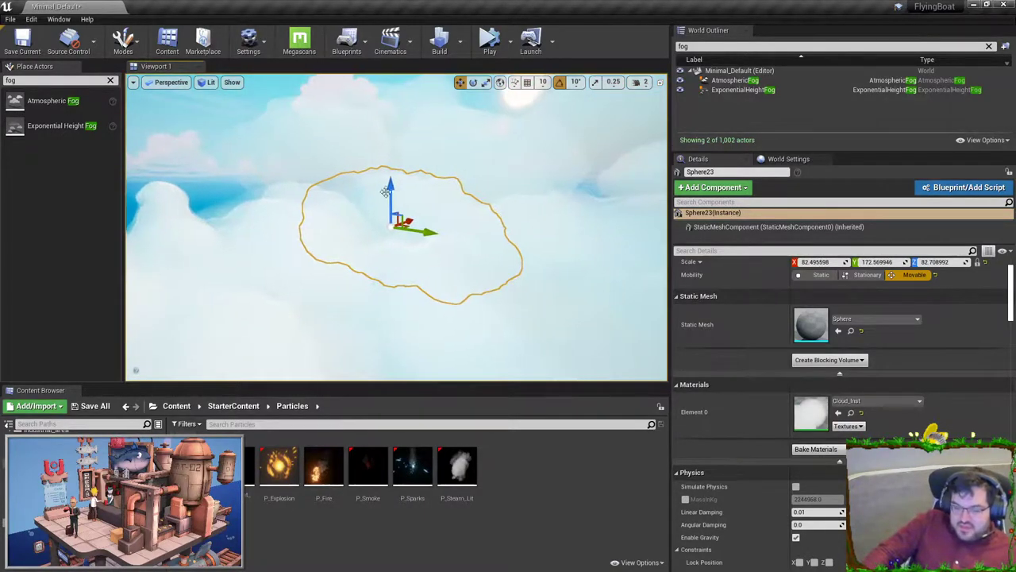
left_click(171, 228)
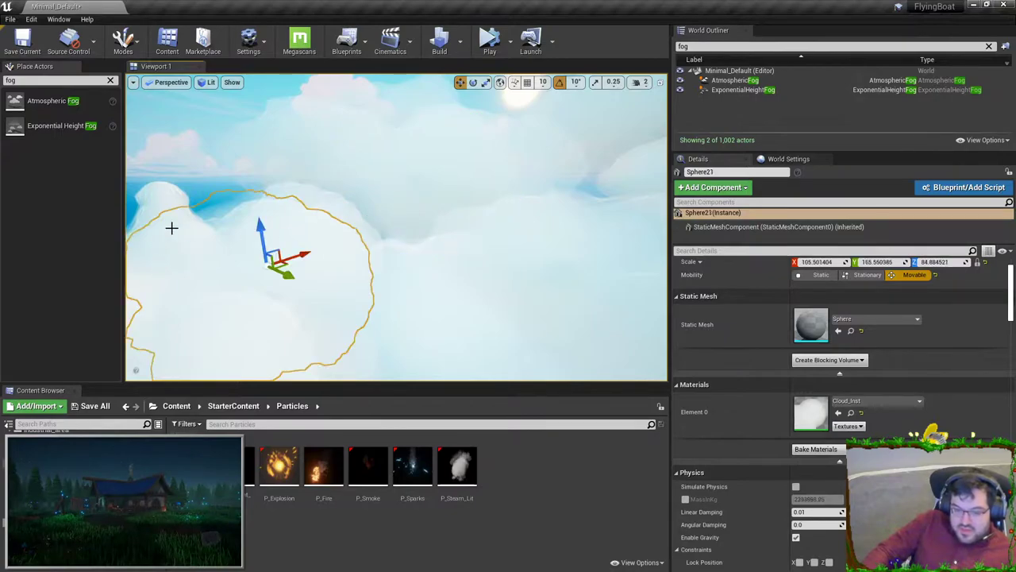
key("f")
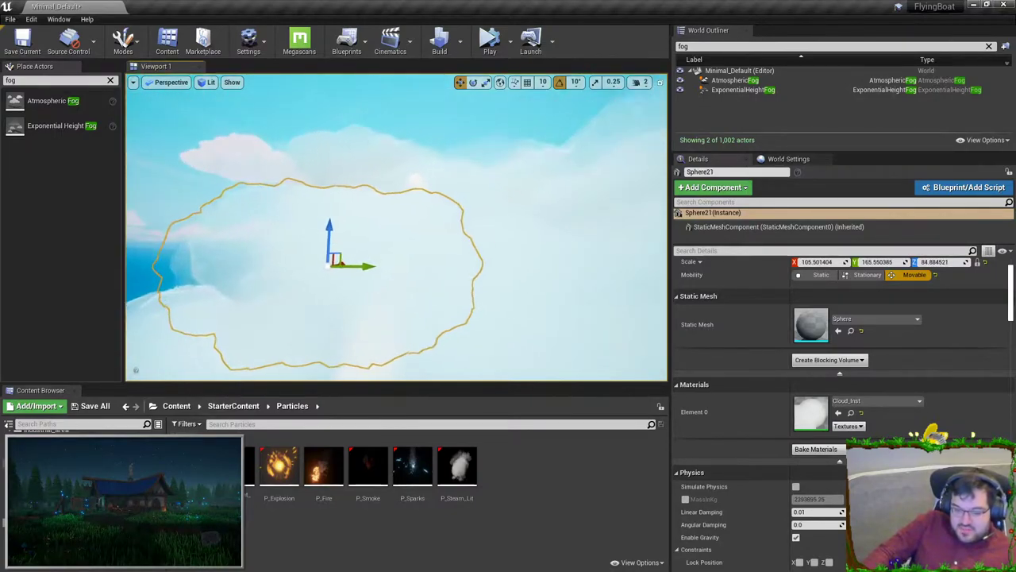
right_click_drag(498, 351, 499, 351)
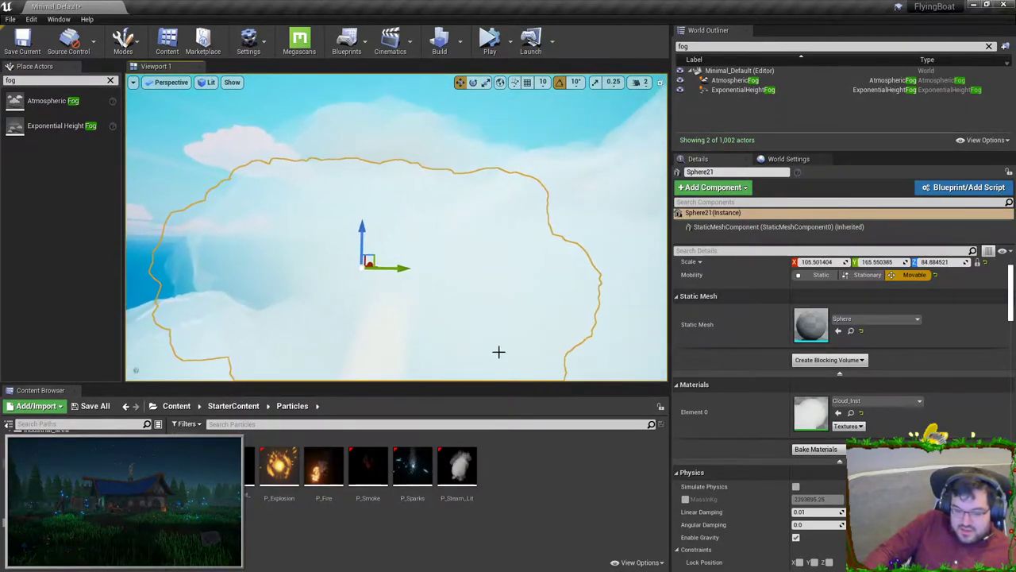
left_click(851, 413)
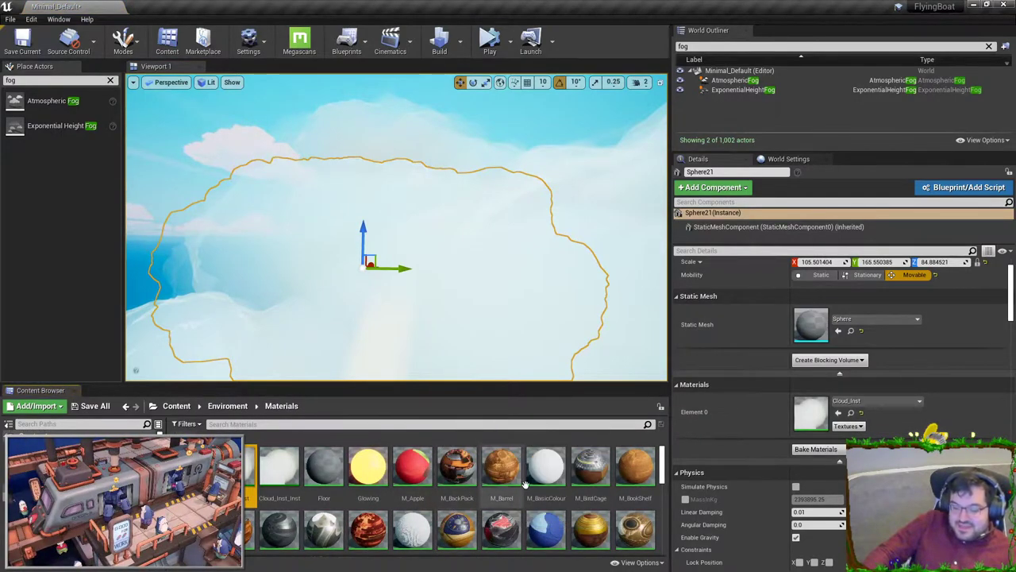
left_click_drag(559, 461, 813, 414)
right_click_drag(651, 373, 651, 372)
- Find the Light Source directional light, turn off its Light Shaft Bloom and turn on Light Shaft Occlusion
left_click_drag(719, 46, 618, 63)
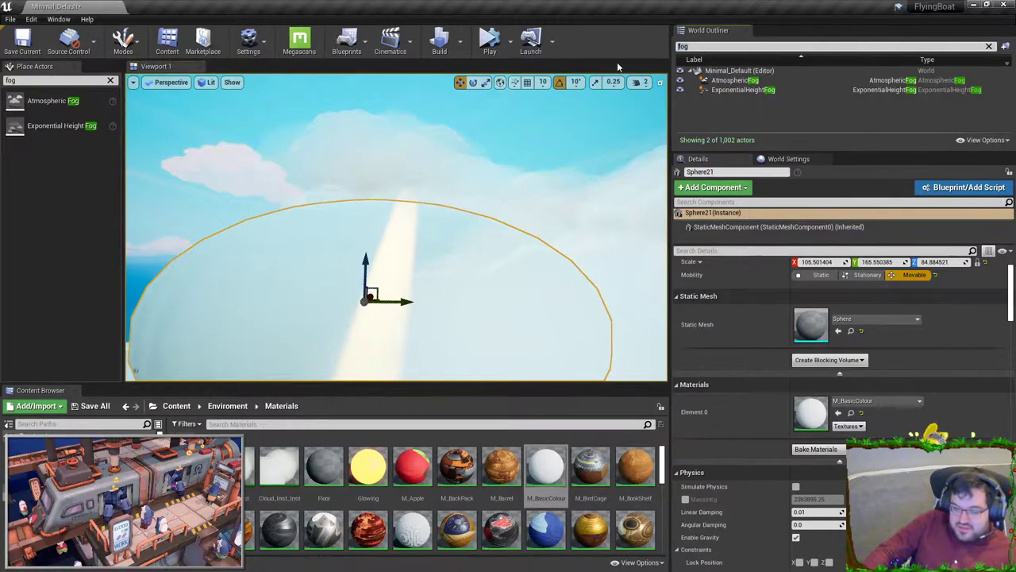
type("direct")
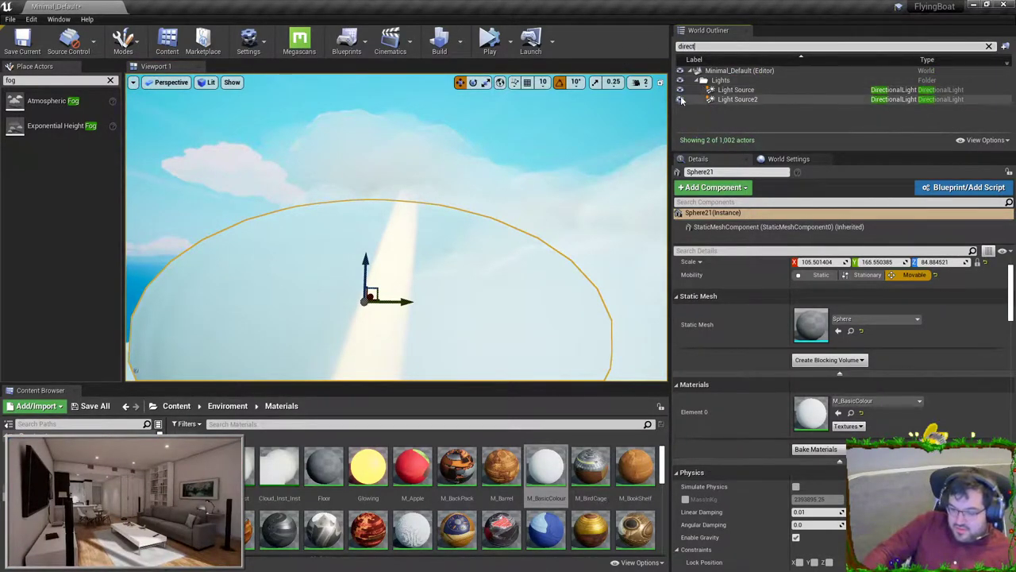
left_click(735, 90)
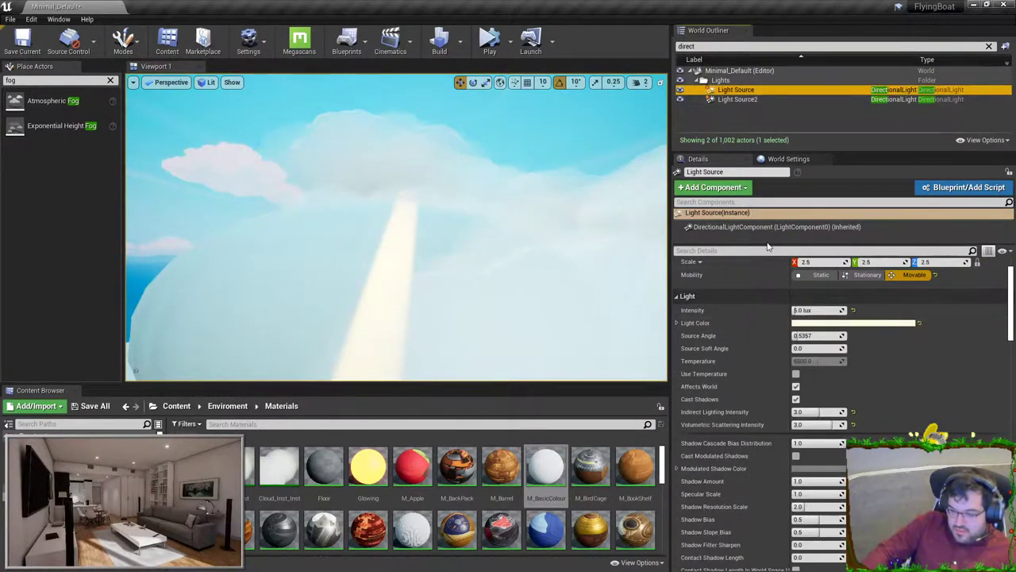
type("shaft")
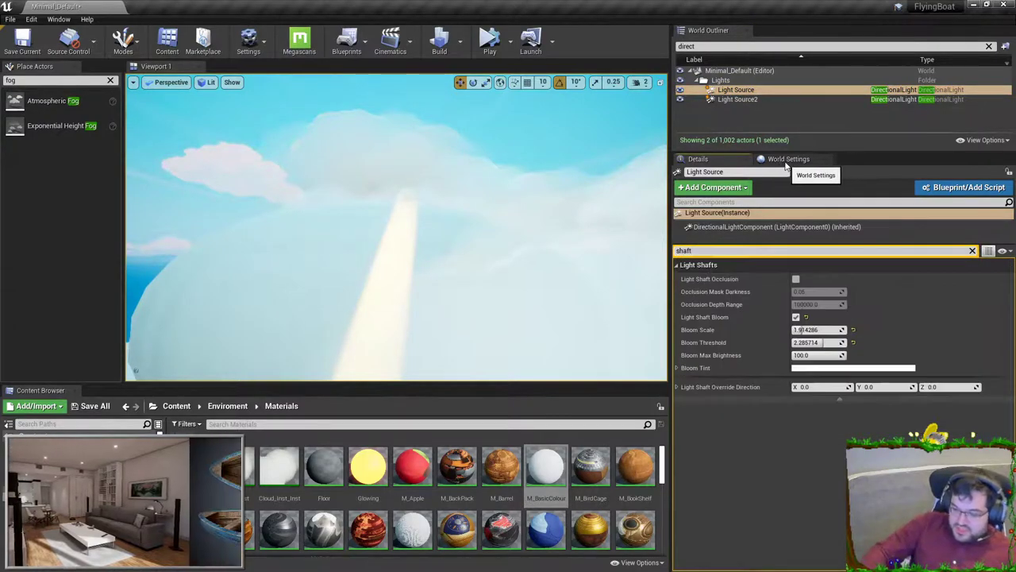
left_click(796, 318)
left_click(796, 318)
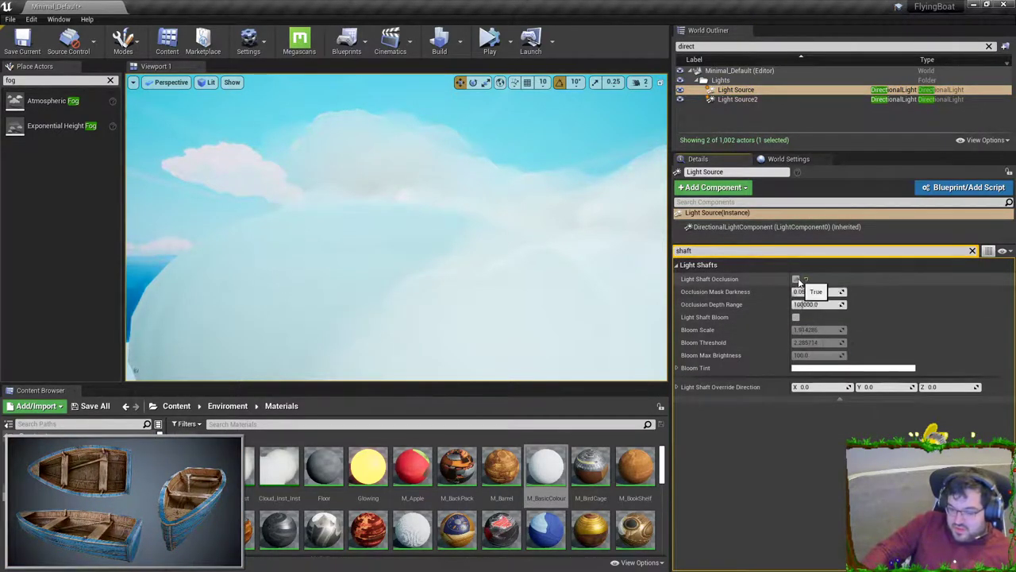
- Compare Light Shaft Occlusion off and on for the directional light, then set its Occlusion Mask Darkness to about 0.41
left_click(797, 279)
left_click(796, 279)
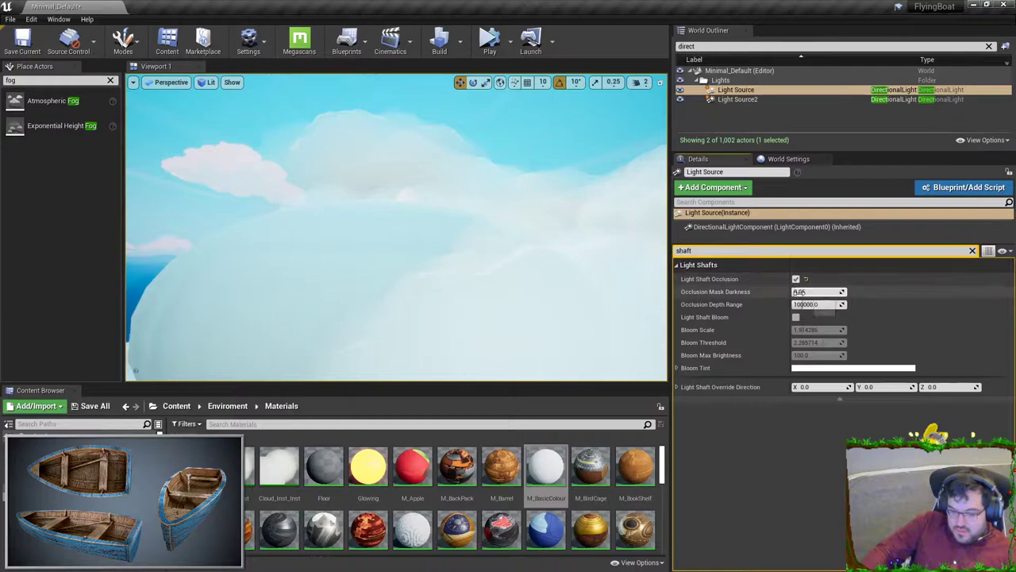
left_click_drag(810, 293, 845, 292)
right_click_drag(644, 291, 547, 292)
left_click_drag(824, 293, 792, 292)
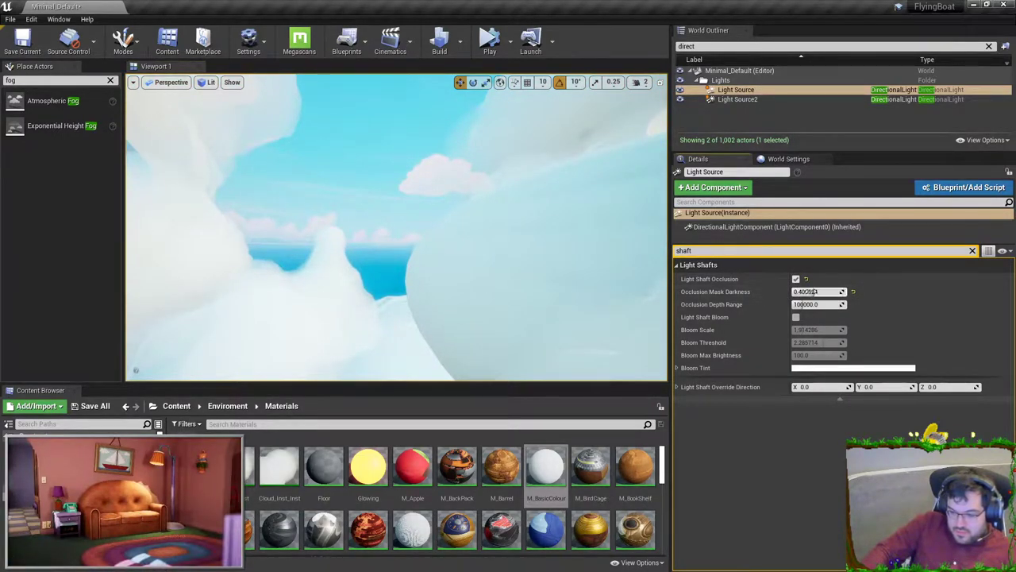
- Turn on Light Shaft Bloom for the directional light and set its Bloom Tint to light blue, hex sRGB 83B4FFFF
left_click(797, 317)
right_click_drag(606, 284, 688, 270)
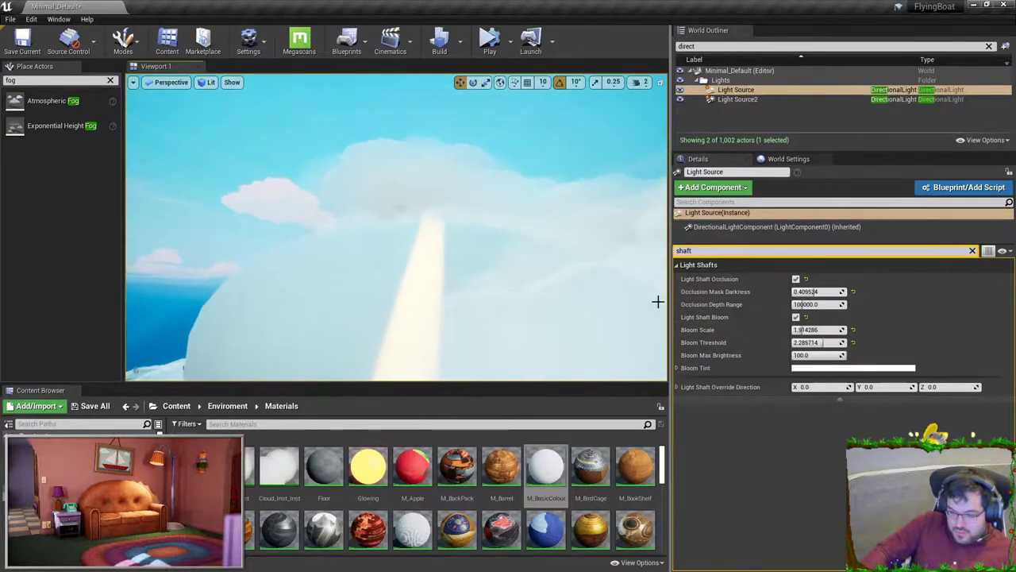
left_click(853, 368)
left_click(622, 360)
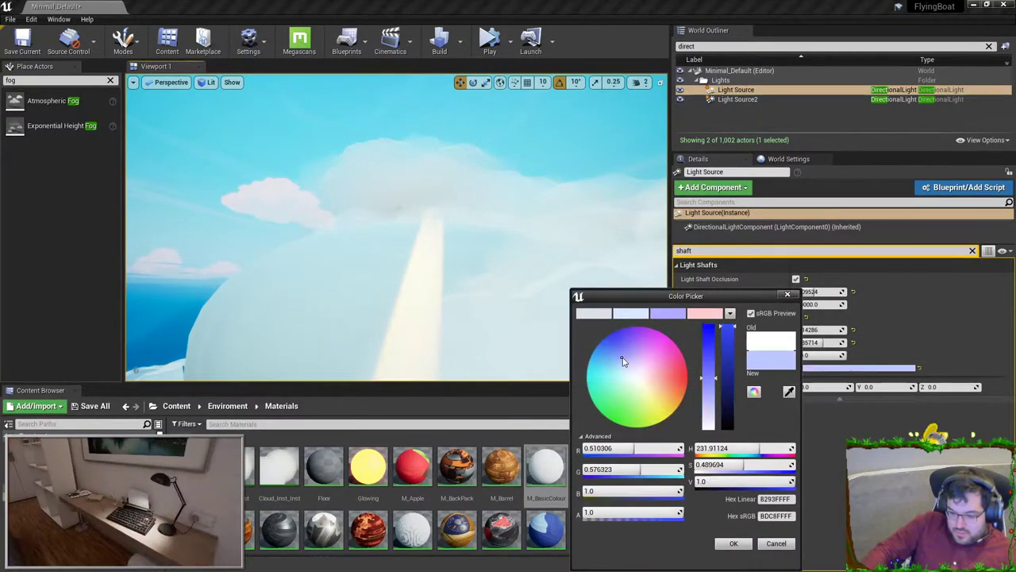
mouse_move(619, 358)
left_mouse_down()
mouse_move(601, 342)
mouse_move(625, 359)
mouse_move(637, 329)
mouse_move(673, 344)
mouse_move(696, 452)
left_mouse_up()
mouse_move(641, 475)
left_mouse_down()
mouse_move(679, 415)
mouse_move(609, 351)
left_mouse_up()
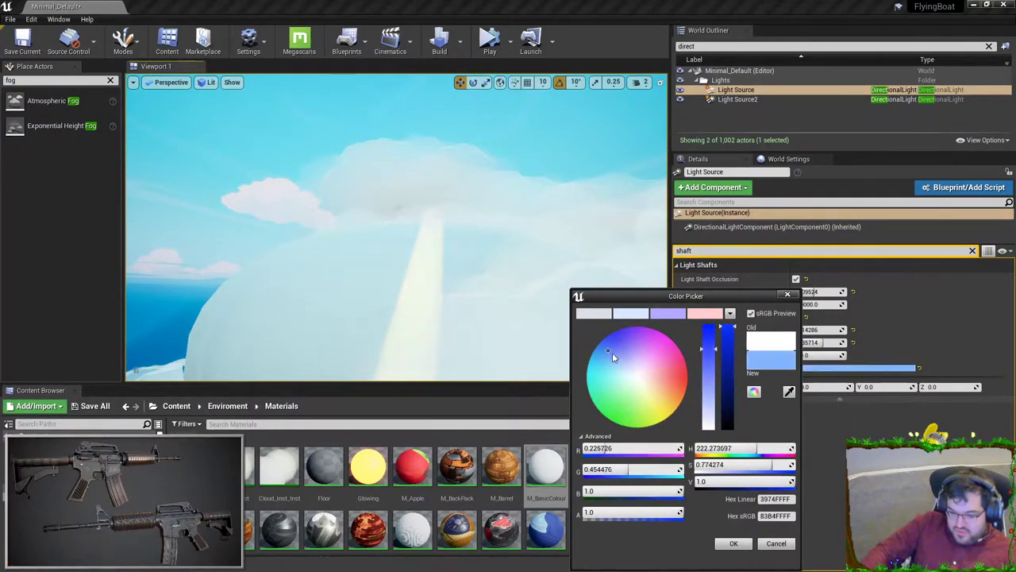
left_click(733, 544)
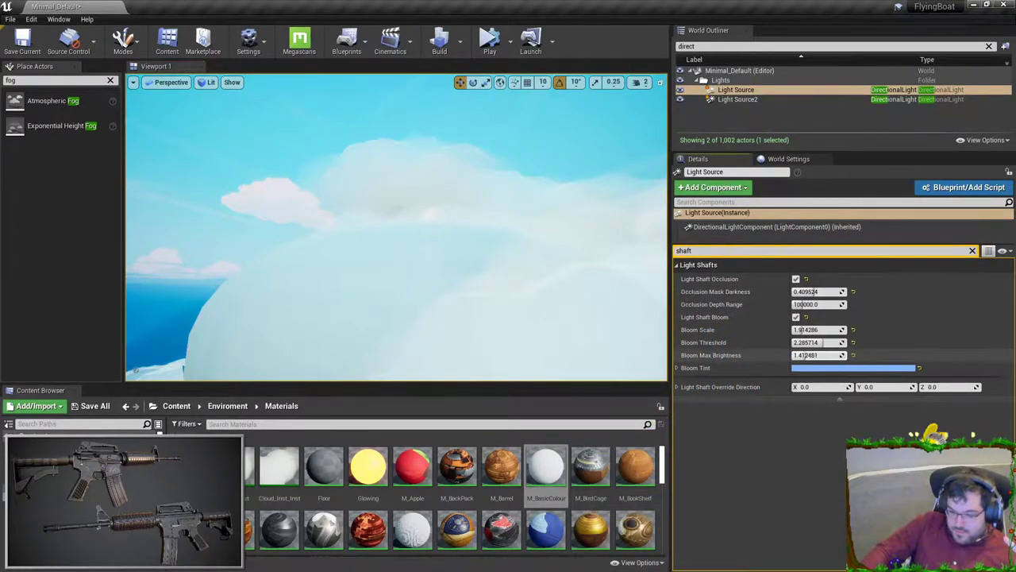
- Set Bloom Scale to 2.0, Bloom Threshold to 4.0, Bloom Max Brightness to about 8.7 and Occlusion Mask Darkness to 1.0
left_click_drag(834, 355, 799, 317)
left_click(796, 317)
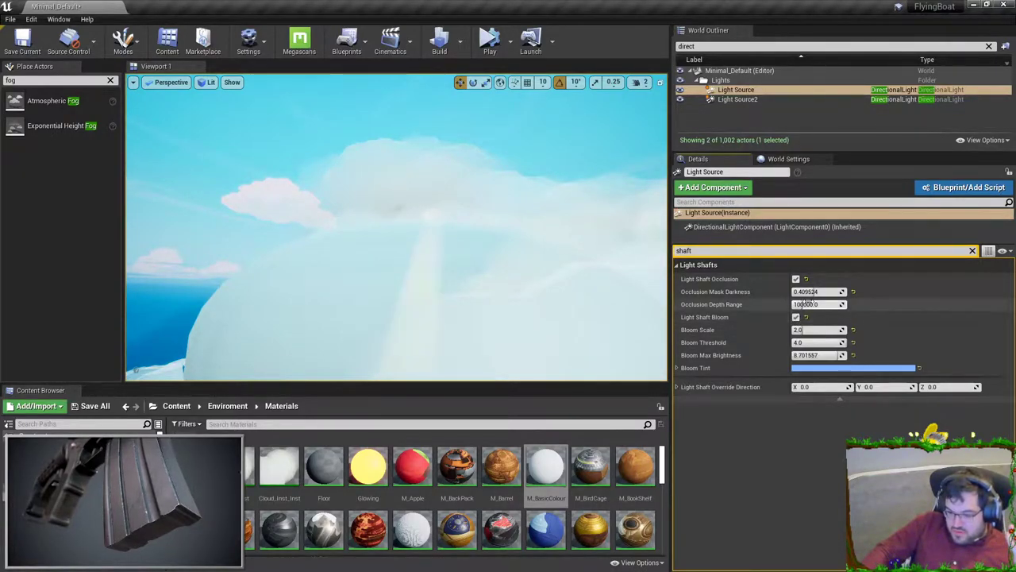
left_click_drag(822, 292, 825, 295)
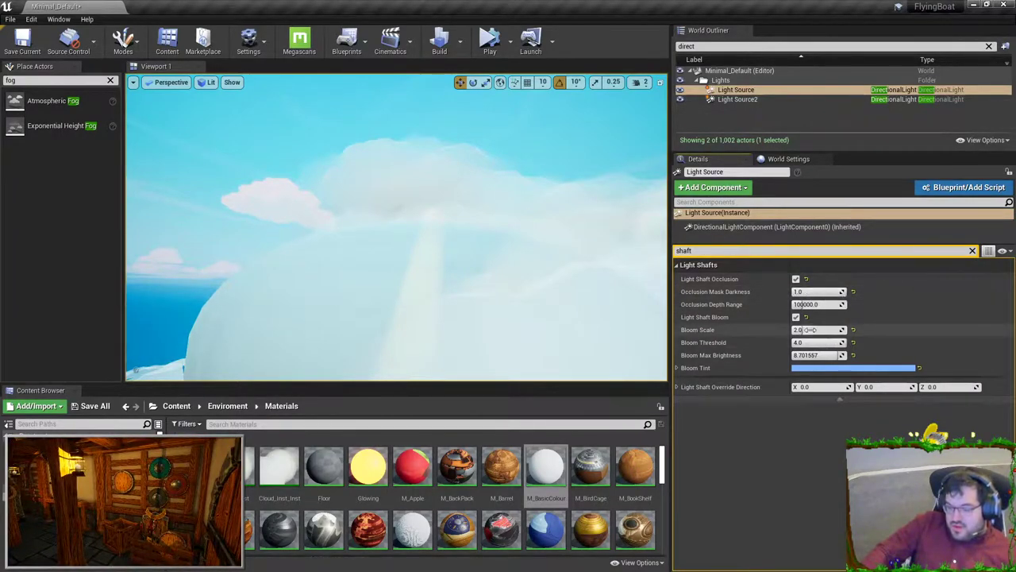
- Undo the last Occlusion Mask Darkness change, then turn off Light Shaft Occlusion and Light Shaft Bloom and deselect the light
key("ctrl+z")
left_click(797, 280)
left_click(796, 317)
right_click_drag(524, 262, 460, 286)
key("Escape")
- Select the large plain sphere below the sun, then raise the camera speed to 4 and fly around the surrounding clouds
right_click_drag(349, 298, 403, 333)
left_click(377, 288)
left_click_drag(374, 254, 379, 277)
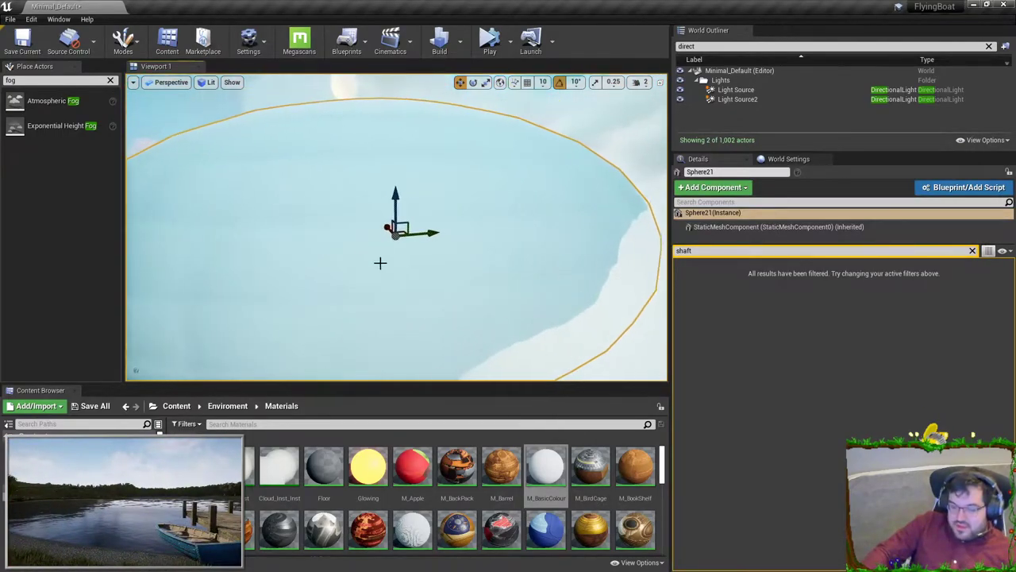
left_click(646, 82)
right_click_drag(493, 166, 456, 161)
left_click(643, 83)
left_click(670, 108)
right_click_drag(540, 174, 584, 190)
right_click_drag(508, 199, 449, 198)
left_click_drag(399, 195, 132, 341)
right_click_drag(133, 340, 48, 337)
right_click_drag(366, 263, 436, 277)
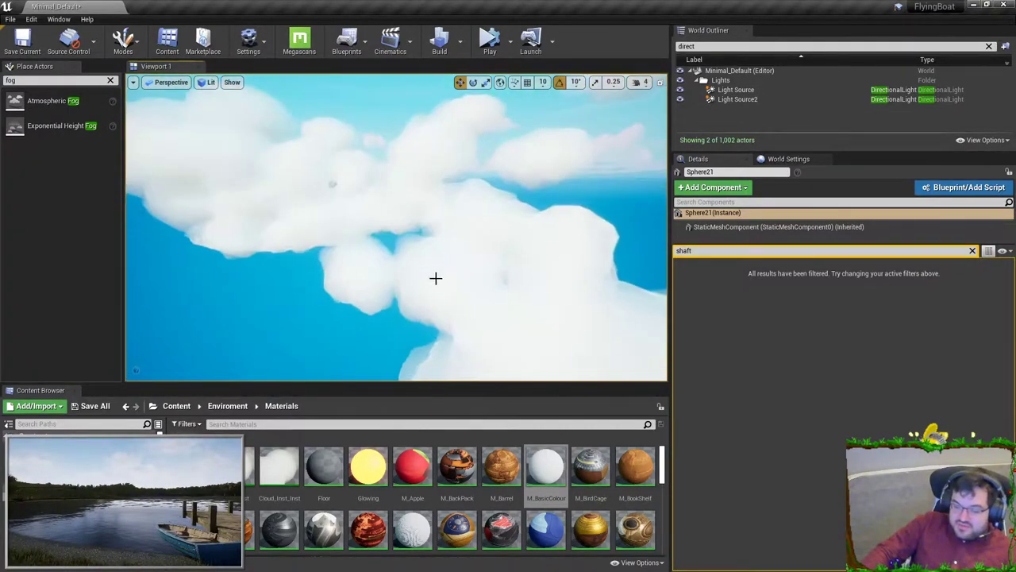
- Locate the Cloud_Inst material through a neighbouring cloud sphere and apply it to the plain sphere below the sun
right_click(441, 277)
left_click(976, 252)
left_click(973, 252)
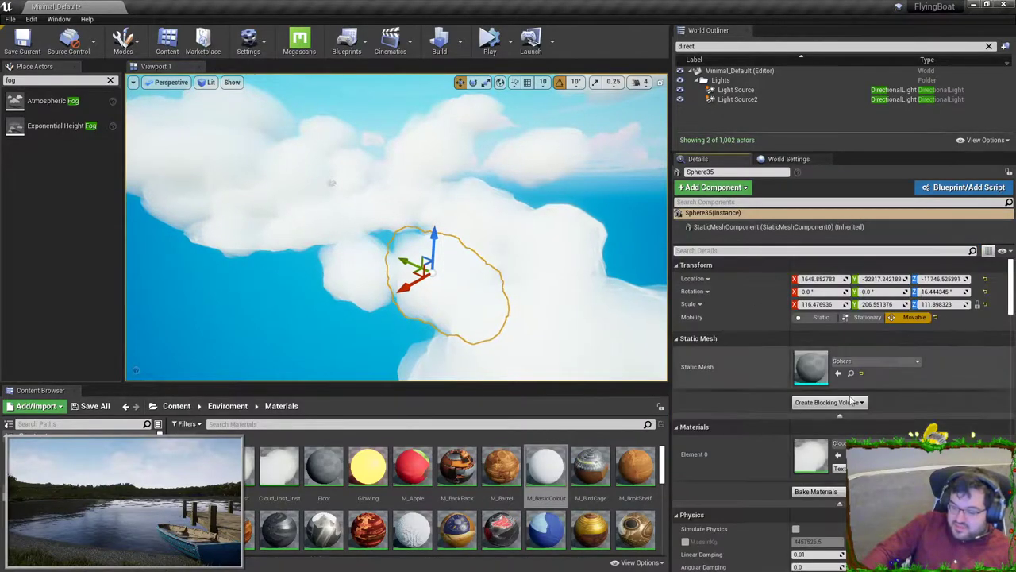
left_click(864, 444)
left_click(852, 456)
right_click_drag(492, 254, 315, 253)
left_click_drag(250, 466, 326, 278)
- Select a cloud sphere in the cloud bank and delete it
mouse_move(357, 254)
right_mouse_down()
mouse_move(579, 248)
mouse_move(349, 265)
mouse_move(331, 275)
mouse_move(342, 214)
mouse_move(349, 247)
right_mouse_up()
left_click(366, 240)
left_click_drag(372, 268, 341, 218)
key("Delete")
- Duplicate a cloud sphere near the sun and position the copy lower in the cloud bank
right_click_drag(331, 227, 548, 226)
left_click(447, 228)
left_click_drag(348, 234, 334, 288, "alt")
key("r")
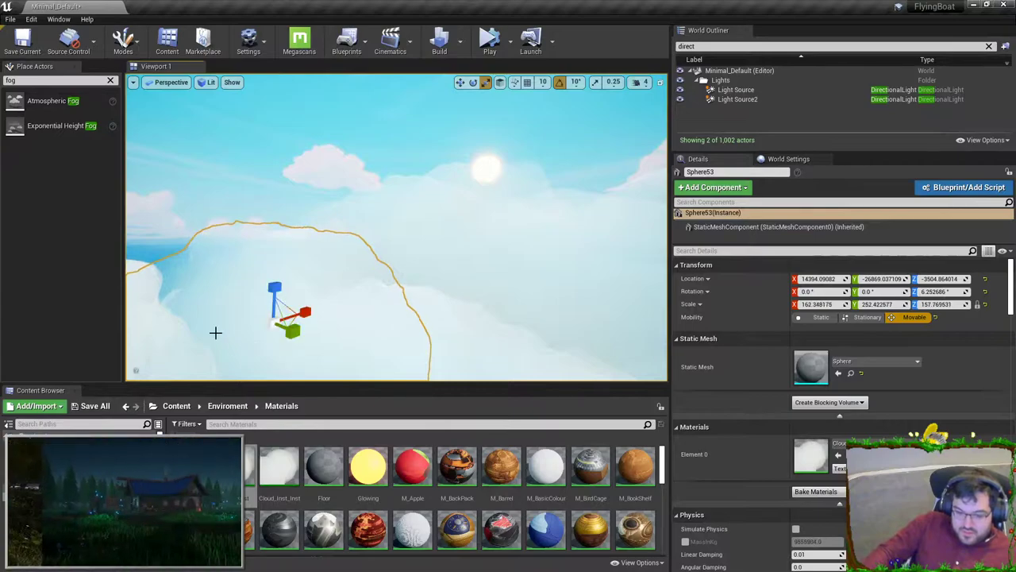
right_click_drag(380, 256, 321, 299)
key("w")
mouse_move(355, 273)
left_mouse_down()
mouse_move(413, 209)
mouse_move(350, 273)
left_mouse_up()
key("Escape")
- Fly around the boat and examine the cloud spheres surrounding it
right_click_drag(349, 273, 379, 257)
key("s")
key("w")
key("s")
key("w")
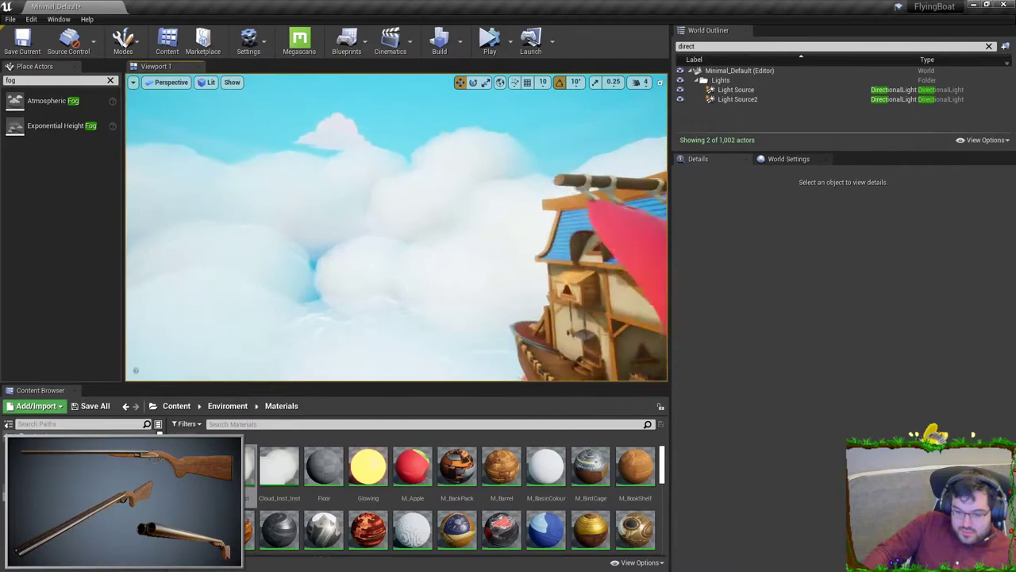
left_click(379, 257)
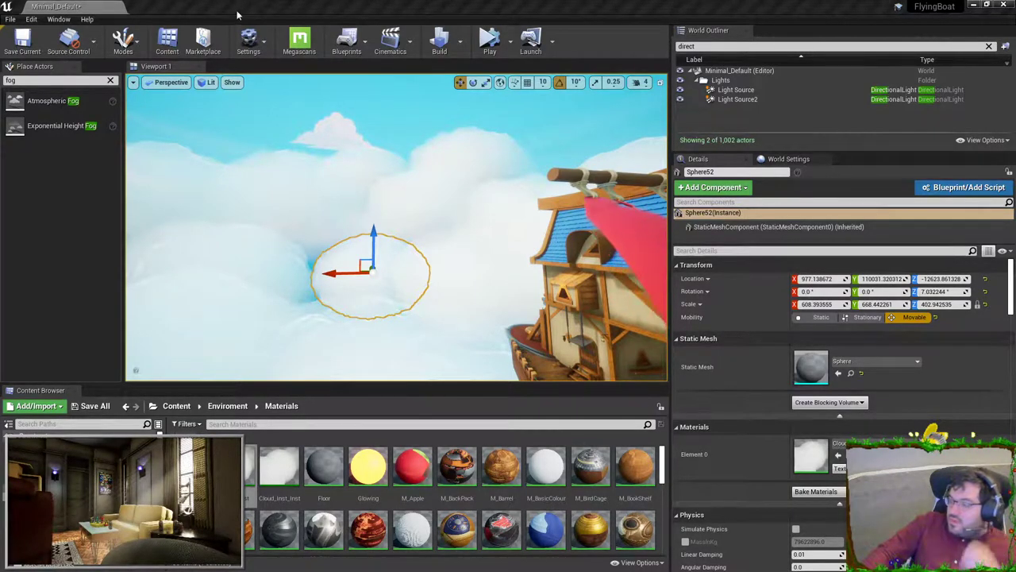
right_click_drag(460, 181, 447, 163)
key("Escape")
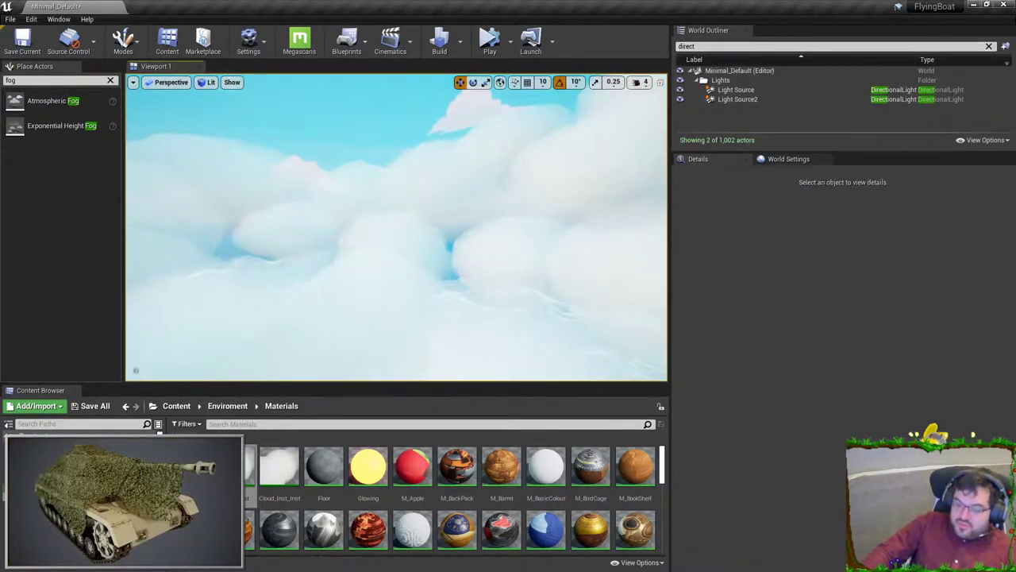
- Find the GlobalPostProcessVolume, view its post-process settings, and look back at the clouds around the sun
right_click_drag(548, 175, 484, 151)
left_click_drag(739, 45, 546, 55)
type("post")
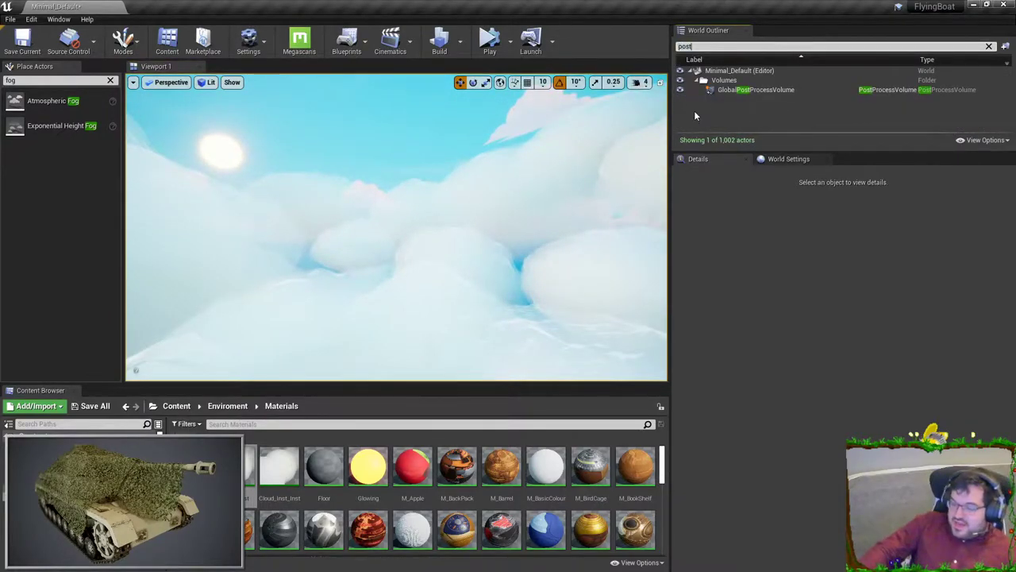
left_click(747, 90)
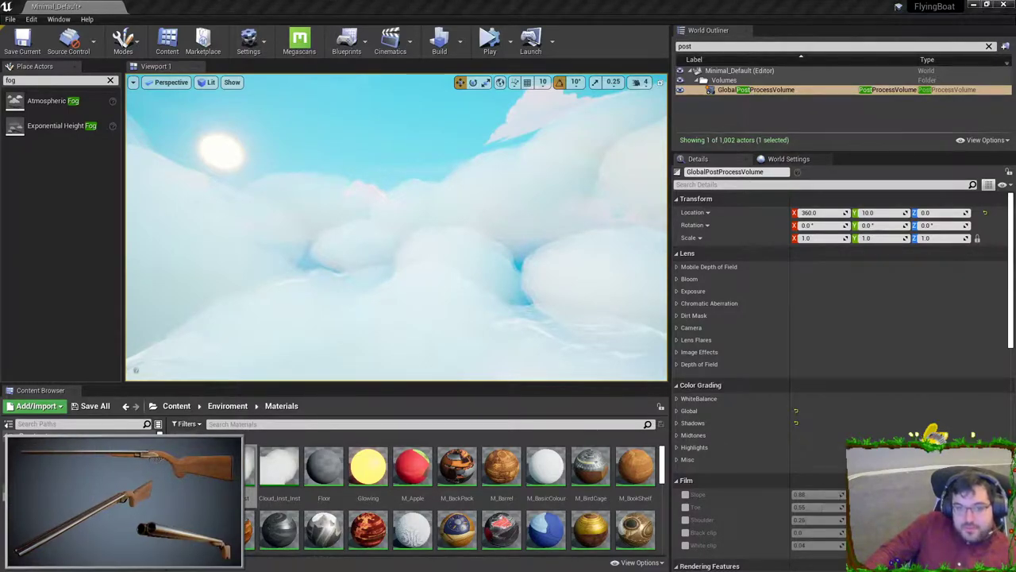
right_click_drag(452, 220, 458, 245)
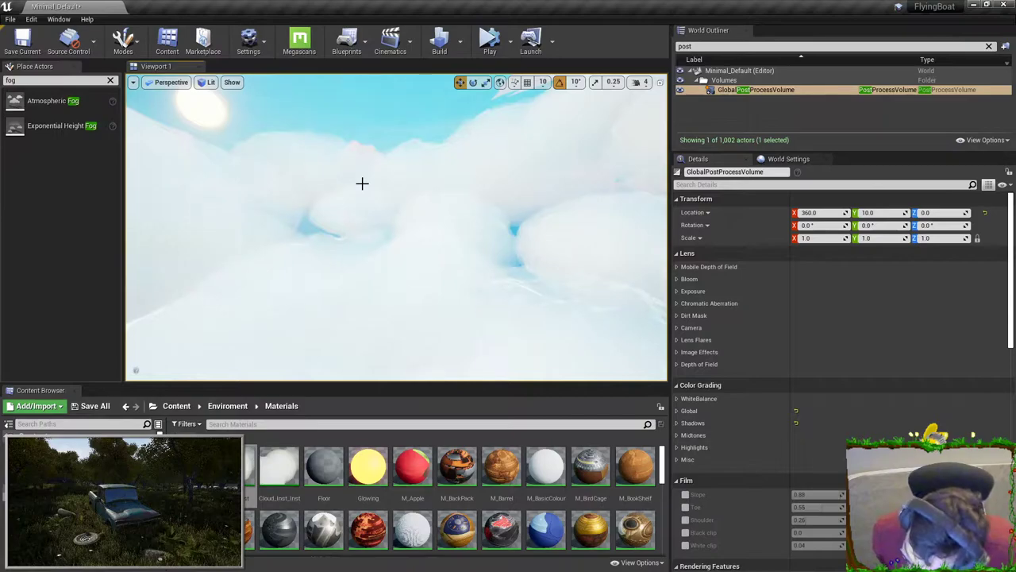
right_click_drag(362, 183, 568, 198)
right_click_drag(447, 205, 448, 205)
left_click(448, 205)
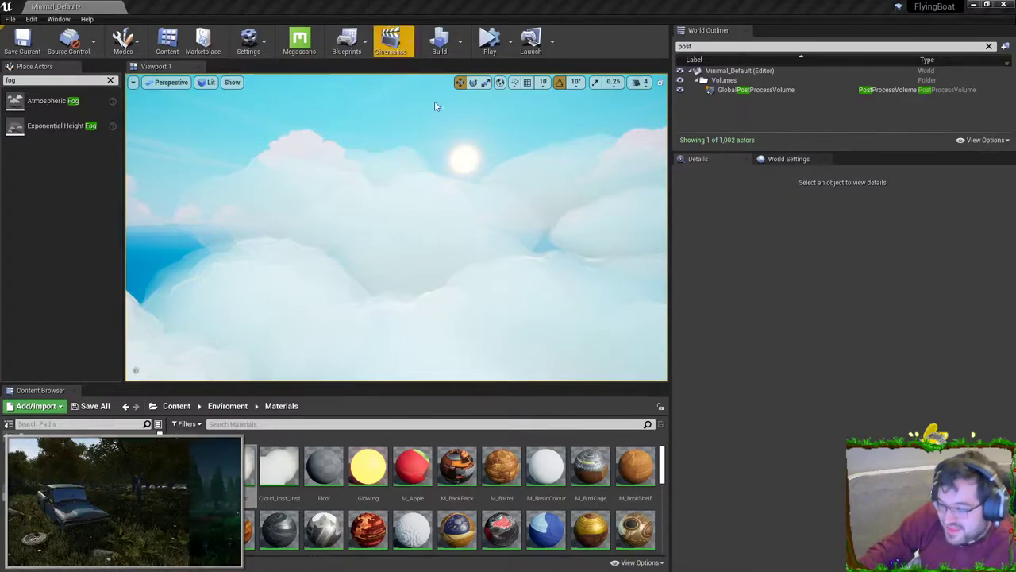
- Open the foreground cloud sphere's material instance, enable its Emmisive parameter and adjust it to about 1.11
left_click(352, 325)
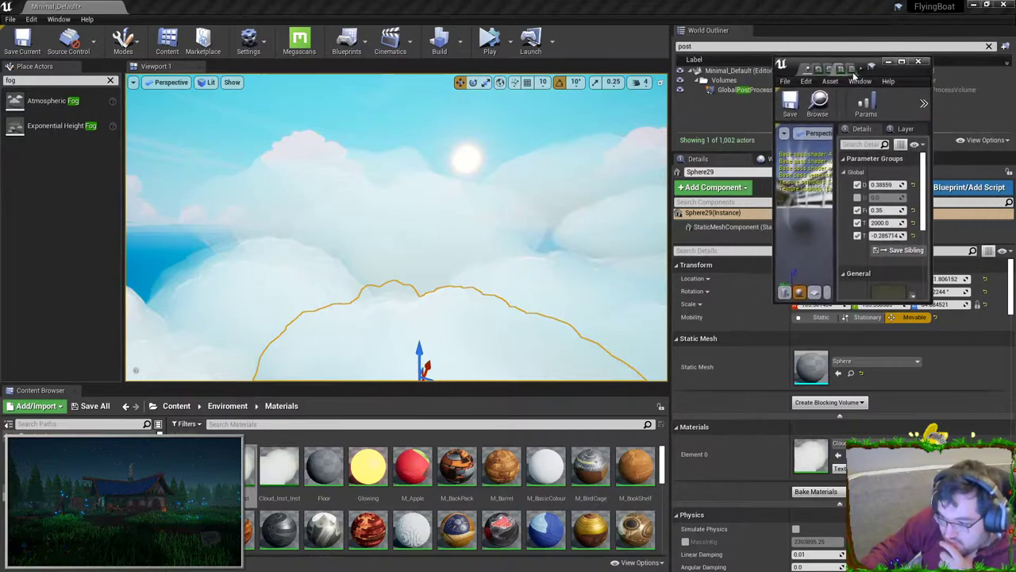
left_click_drag(769, 323, 675, 405)
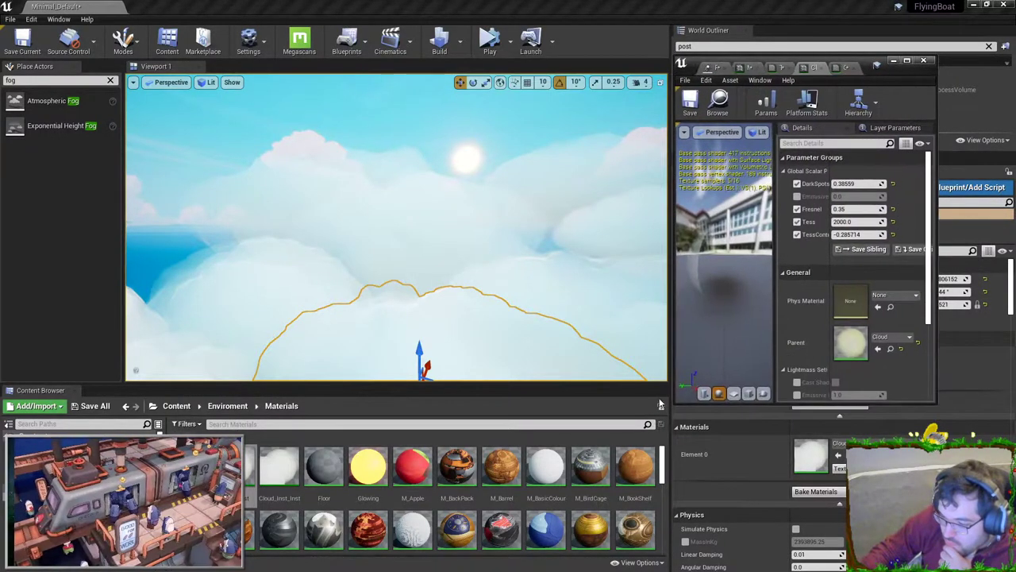
left_click_drag(853, 196, 875, 196)
right_click_drag(182, 287, 135, 278)
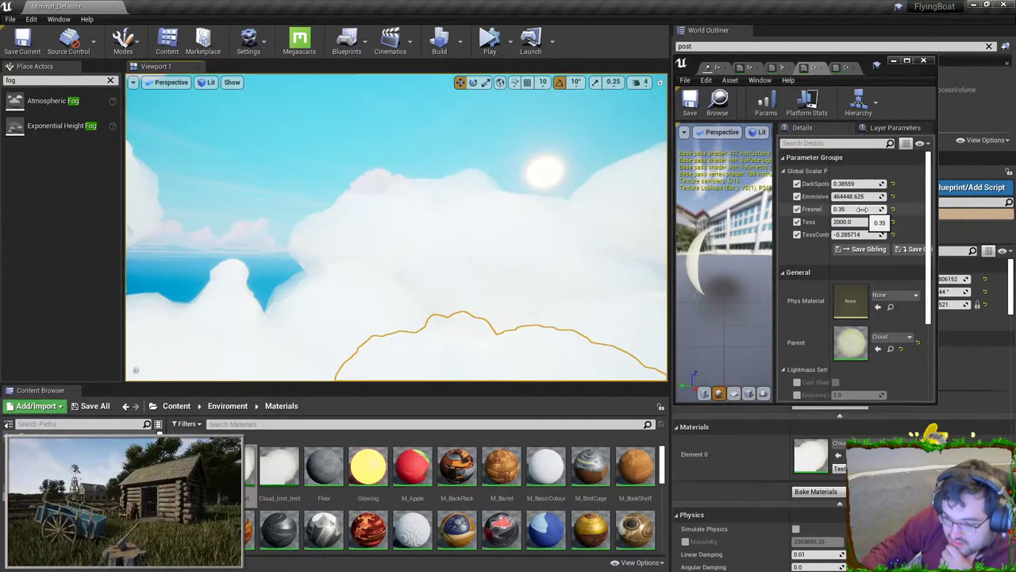
mouse_move(857, 196)
left_mouse_down()
mouse_move(881, 196)
mouse_move(838, 196)
left_mouse_up()
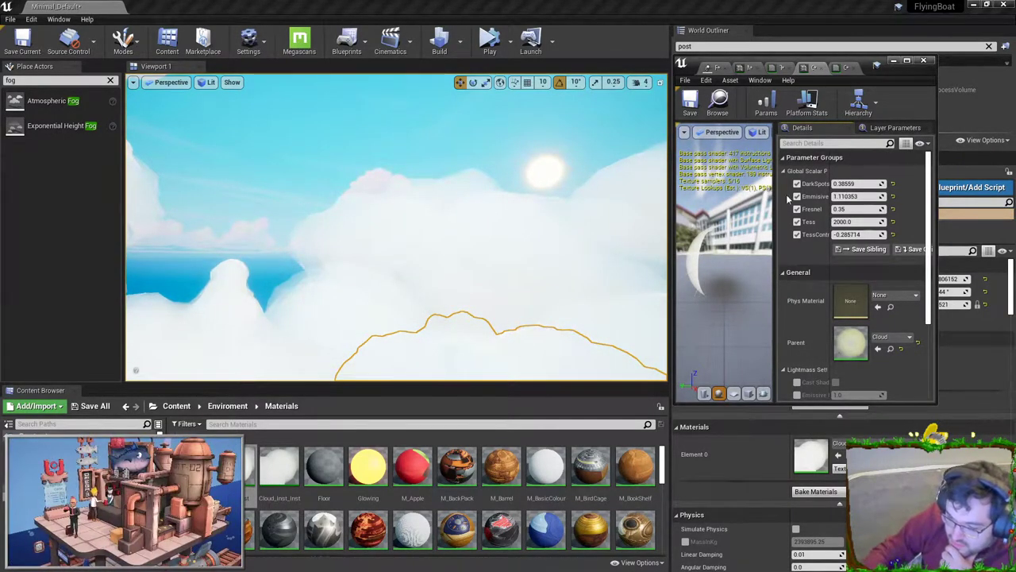
- Try lower Emmisive values on the cloud material and settle on 0.2
left_click(856, 196)
type("0")
key("Return")
type("0.1")
key("Return")
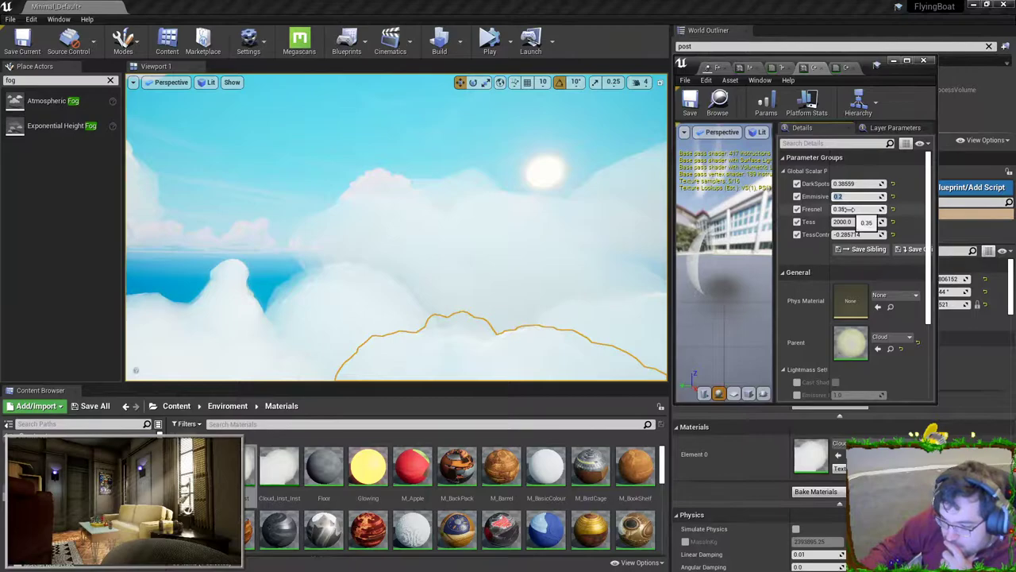
- Compare the clouds with the Fresnel parameter off and on, then raise Fresnel to about 6.83
left_click(798, 211)
left_click(798, 211)
left_click(798, 210)
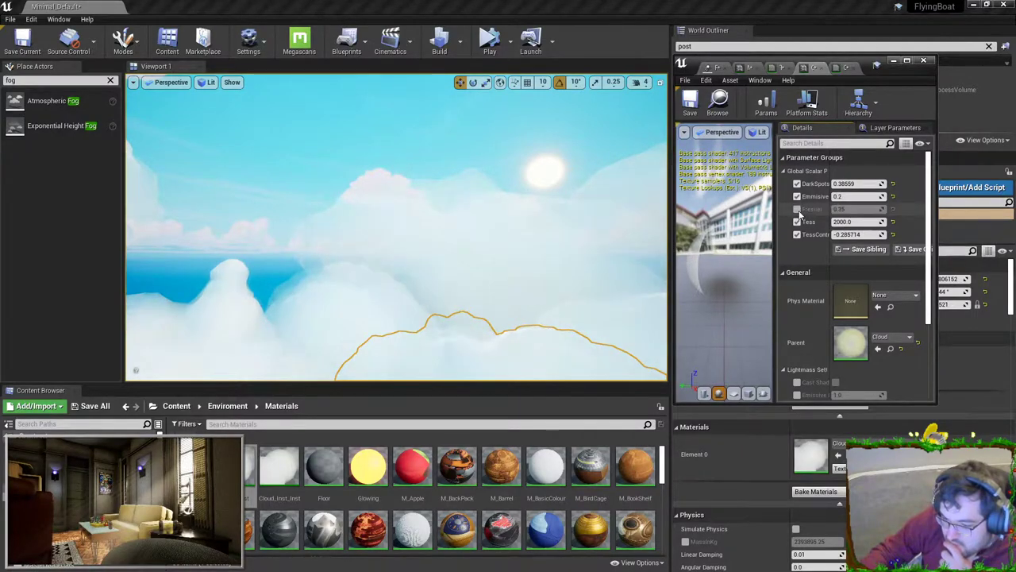
left_click(798, 210)
left_click(798, 211)
left_click(798, 211)
left_click_drag(860, 211, 883, 211)
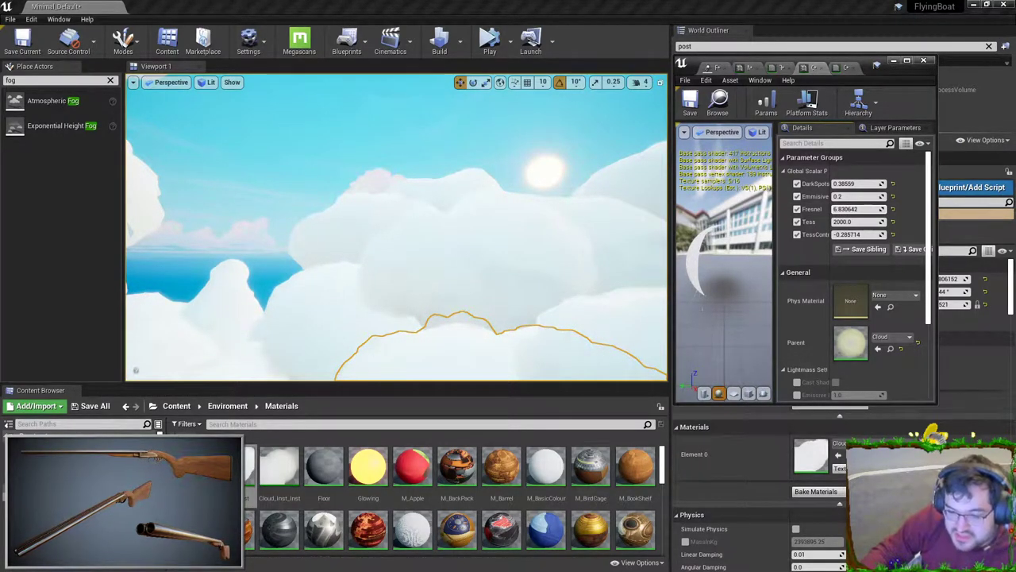
- View the clouds beside the boat, lower the cloud material's Fresnel to about 0.12 and look at the sun side
right_click(555, 239)
key("Escape")
right_click_drag(443, 238, 403, 237)
key("s")
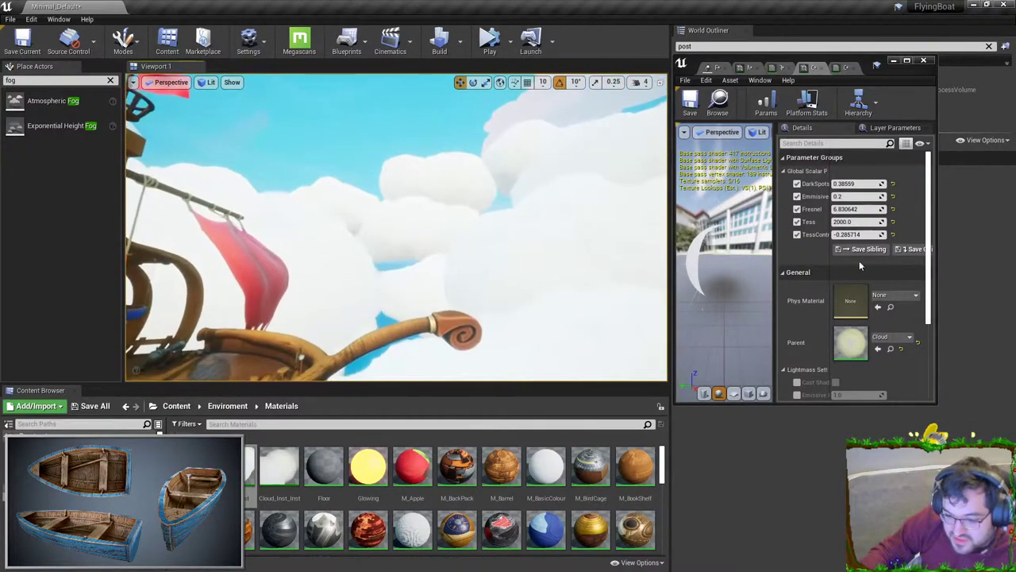
left_click_drag(860, 209, 814, 209)
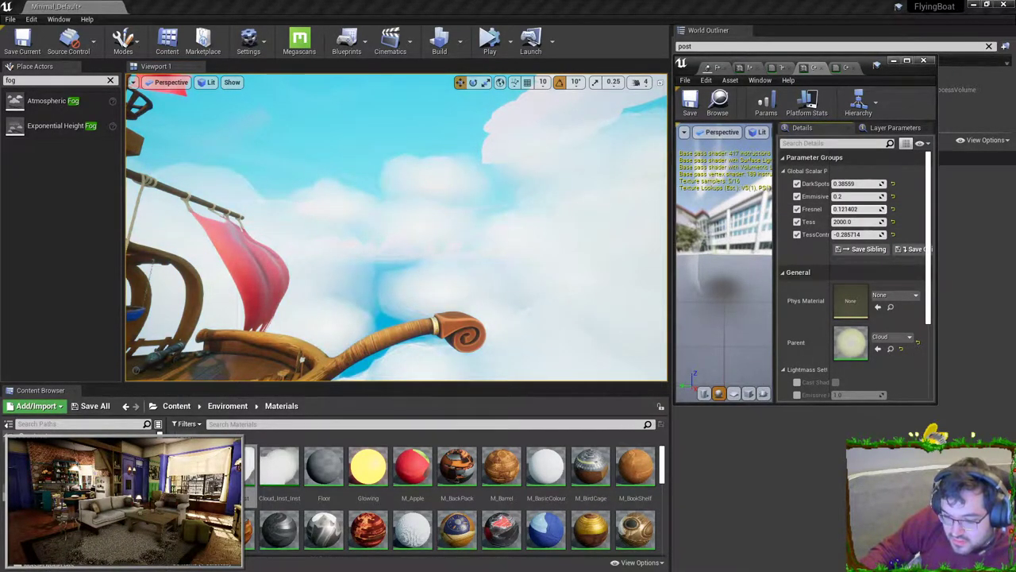
right_click_drag(481, 234, 482, 233)
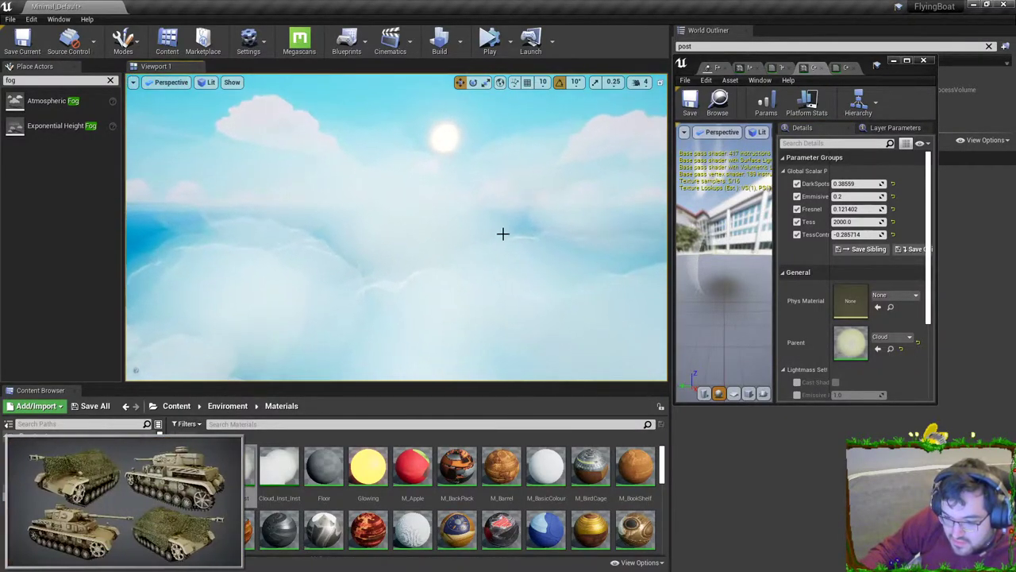
- Undo the recent Fresnel changes on the cloud material
key("ctrl+z")
key("ctrl+z")
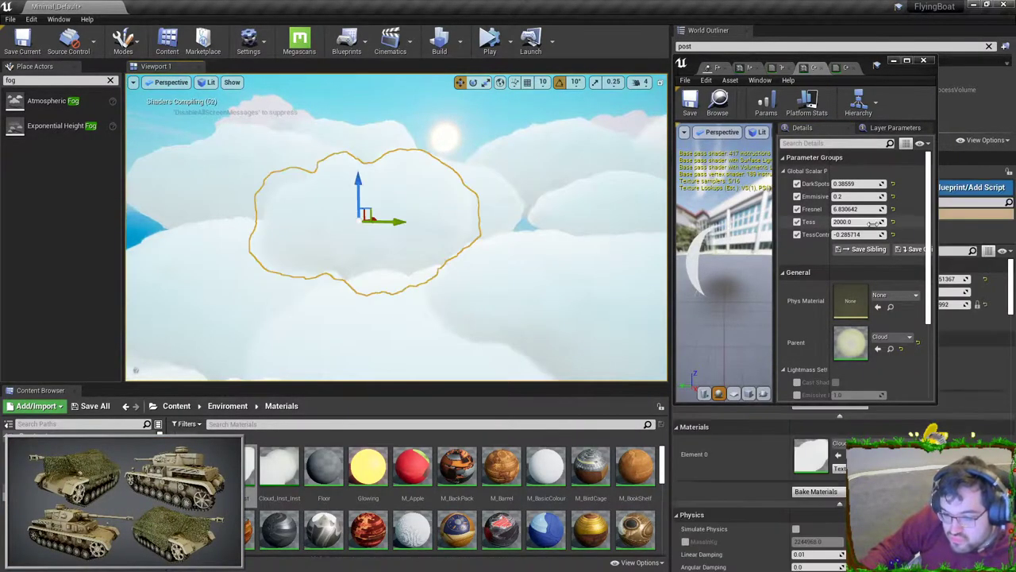
key("ctrl+z")
key("ctrl+z")
- Try raising the cloud material's Tess to about 14,898, undo it, and try adjusting DarkSpots
mouse_move(850, 234)
left_mouse_down()
mouse_move(869, 222)
mouse_move(849, 222)
mouse_move(860, 222)
left_mouse_up()
key("ctrl+z")
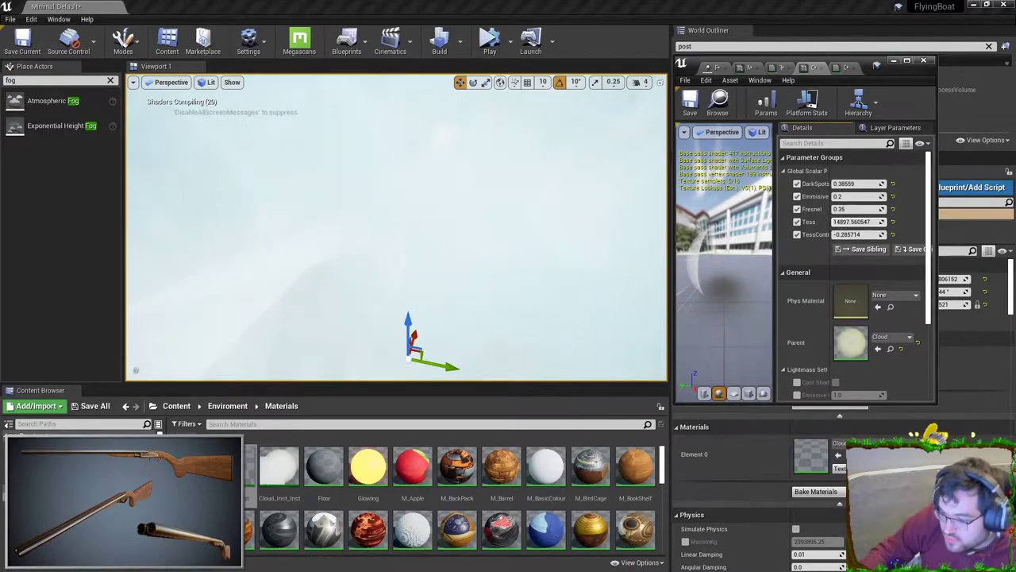
key("ctrl+z")
left_click_drag(856, 183, 864, 184)
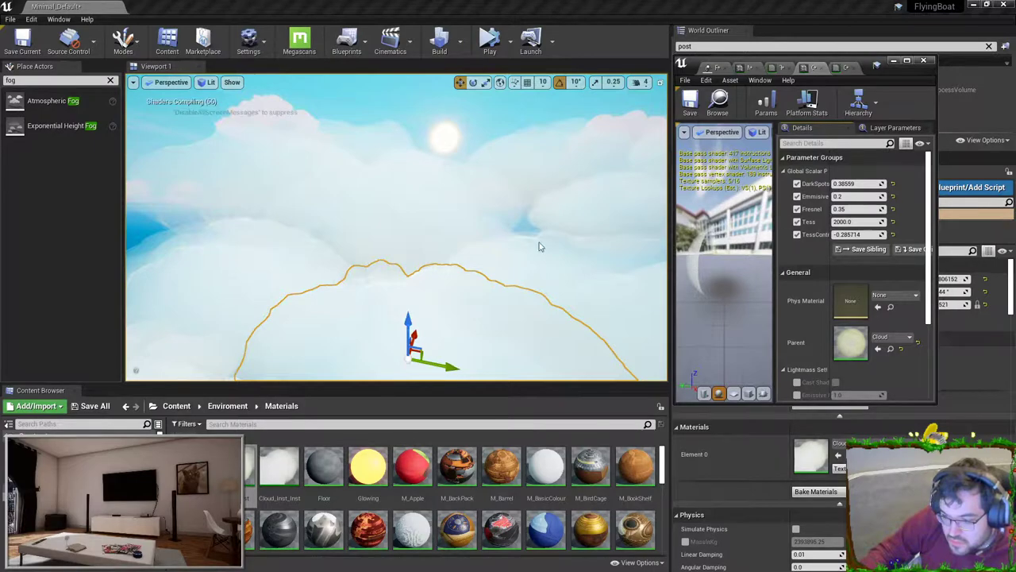
- Select the cloud sphere beside the sun and close the cloud material instance editor
right_click(478, 183)
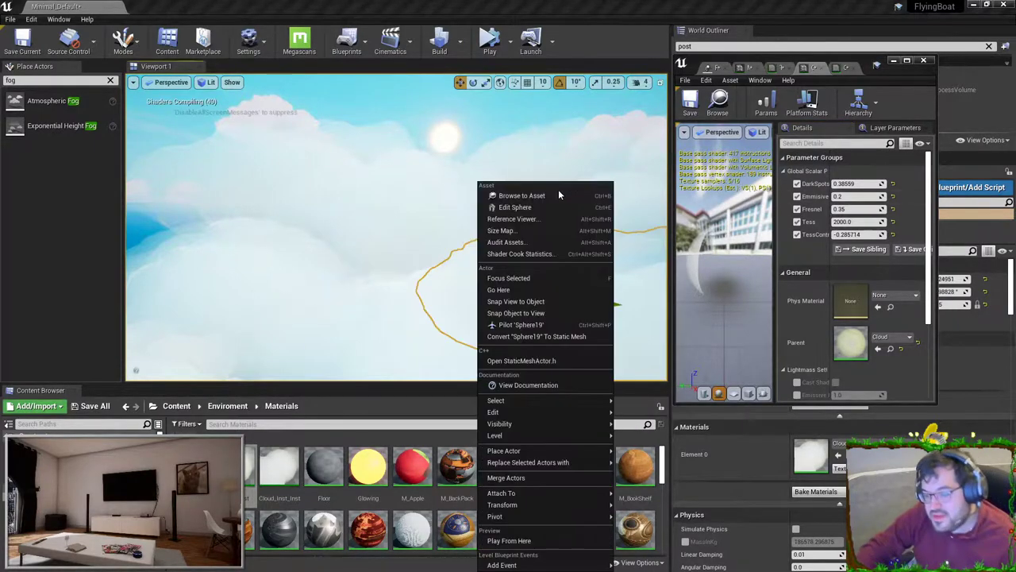
left_click(479, 154)
right_click(523, 152)
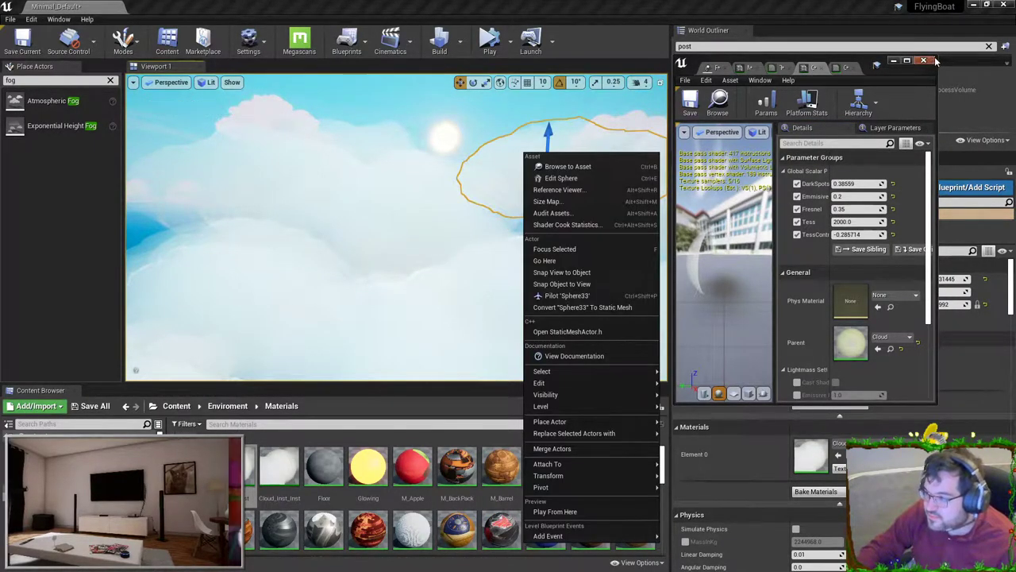
left_click(932, 60)
left_click(573, 329)
left_click(572, 328)
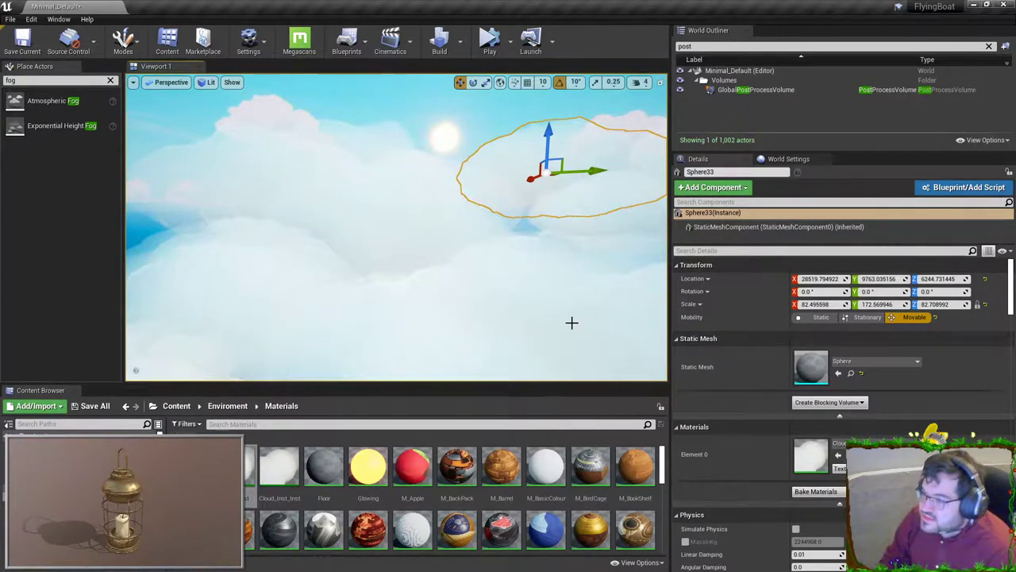
- Deselect the cloud sphere and view the whole flying boat among the surrounding clouds
key("Escape")
right_click_drag(571, 322, 794, 321)
key("s")
mouse_move(495, 259)
right_mouse_down()
mouse_move(453, 261)
mouse_move(495, 258)
right_mouse_up()
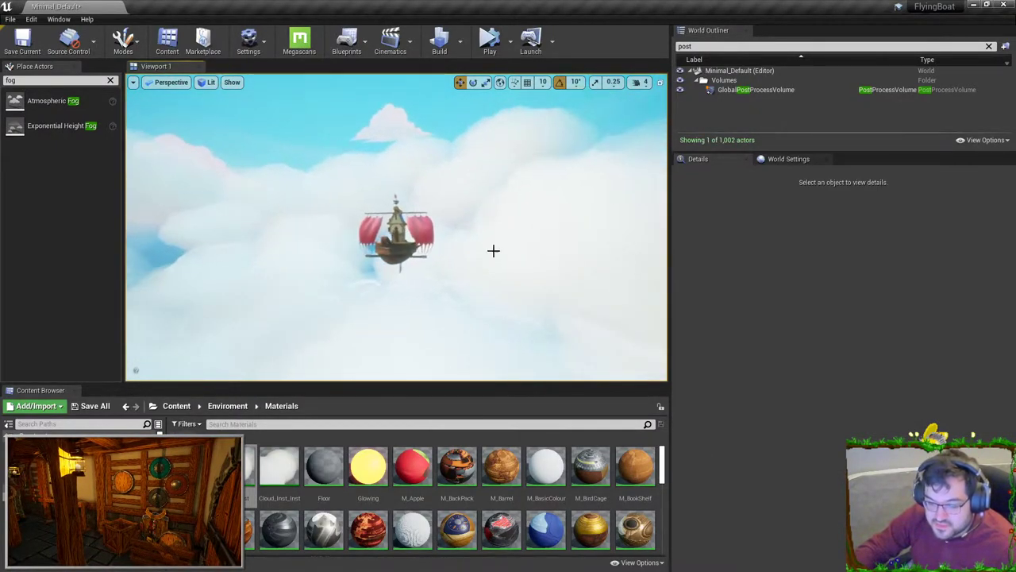
key("w")
key("a")
right_click_drag(385, 159, 385, 158)
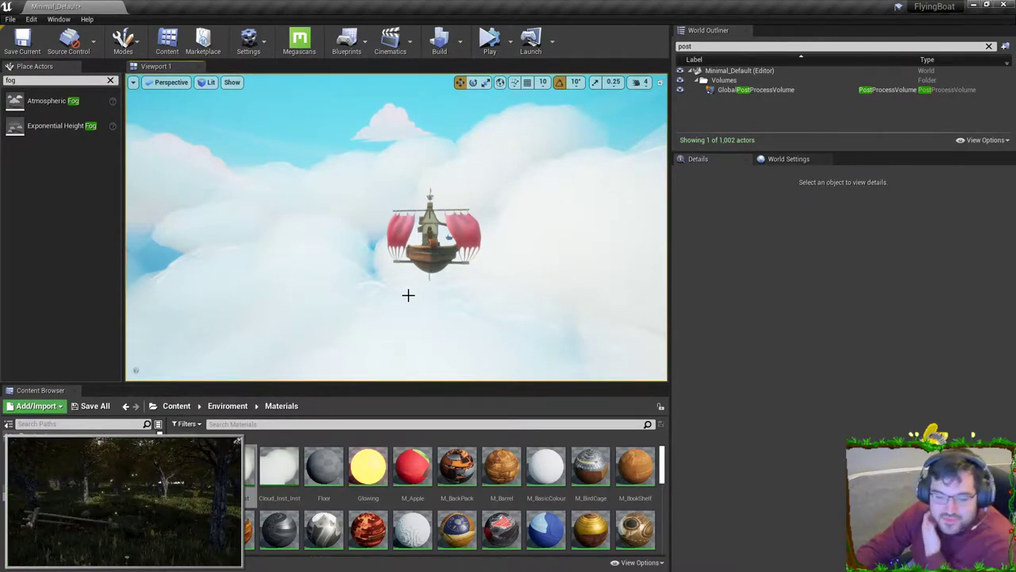
- Examine the clouds close beside the boat's sail and hull, selecting and deselecting a nearby cloud sphere
right_click_drag(403, 285, 307, 202)
key("w")
key("a")
left_click(298, 202)
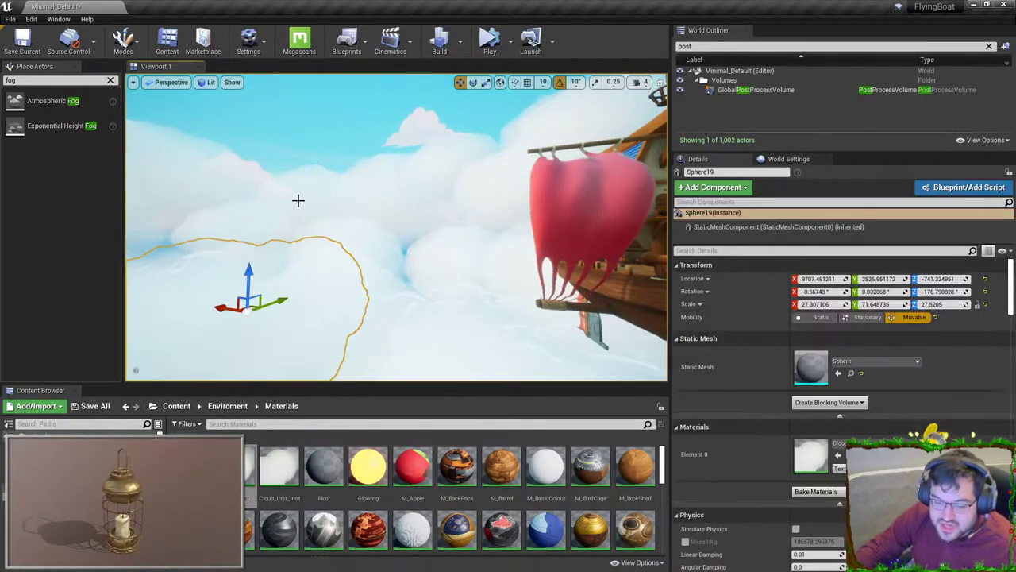
key("s")
right_click_drag(219, 283, 294, 252)
key("Escape")
key("w")
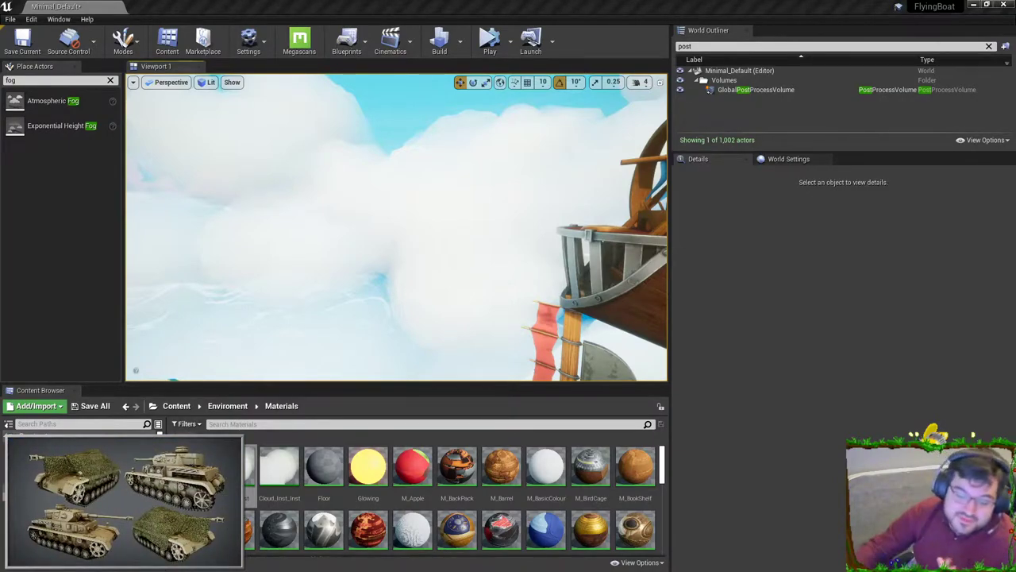
- Enter the boat's cabin and examine the chains, lantern and rope hanging from the ceiling beams
right_click_drag(480, 236, 619, 246)
right_click_drag(385, 270, 381, 238)
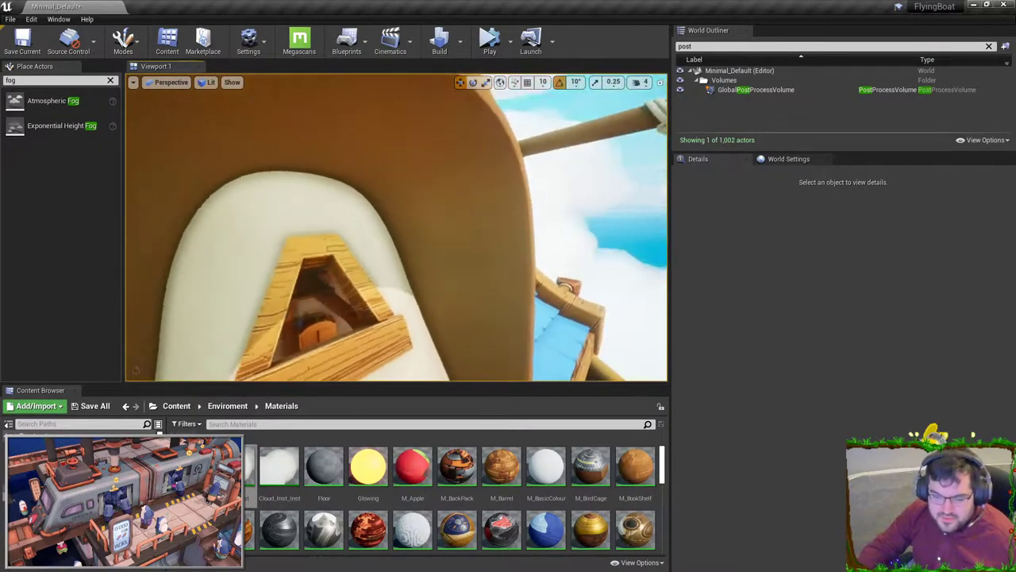
mouse_move(397, 227)
right_mouse_down()
mouse_move(381, 238)
mouse_move(383, 222)
right_mouse_up()
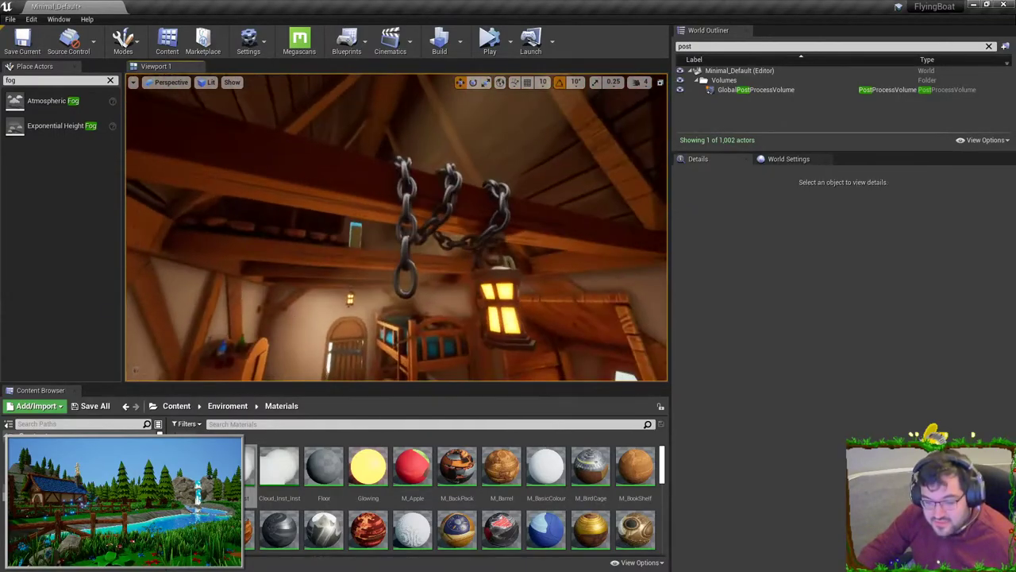
right_click_drag(383, 222, 389, 219)
key("w")
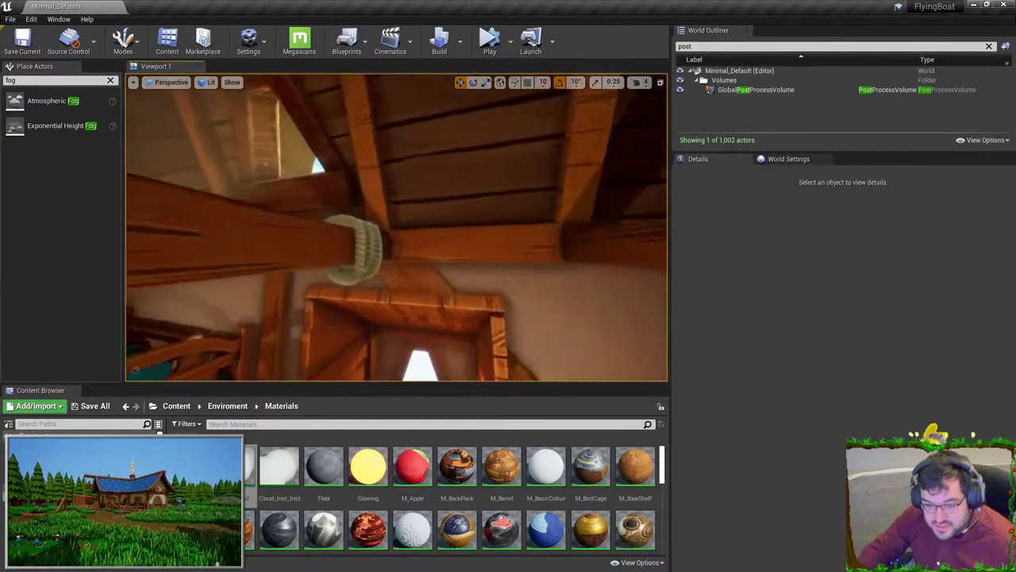
- Select the rope spline wrapped around the ceiling beam, adjust its points over the beam and deselect it
left_click(386, 237)
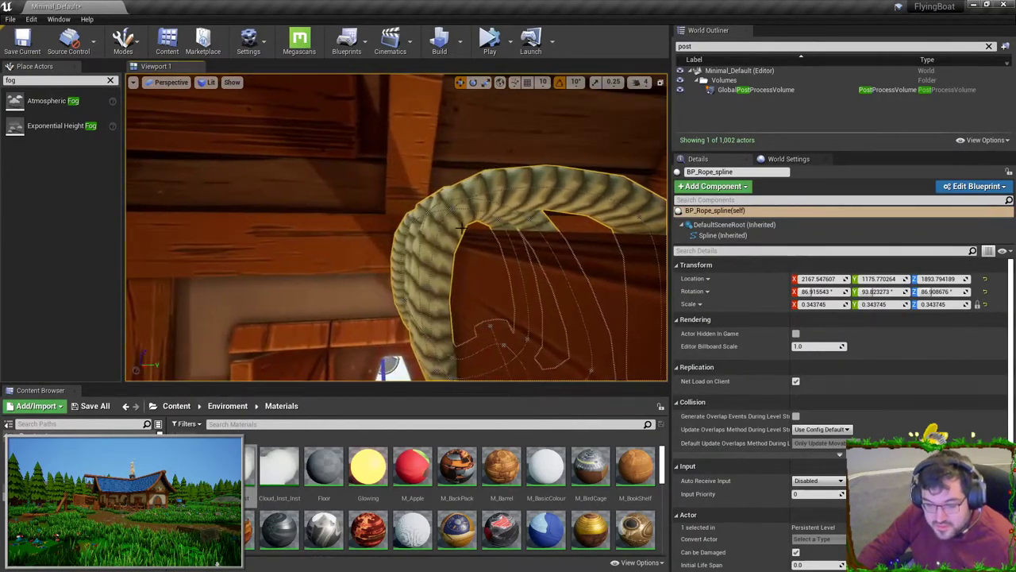
left_click(451, 190)
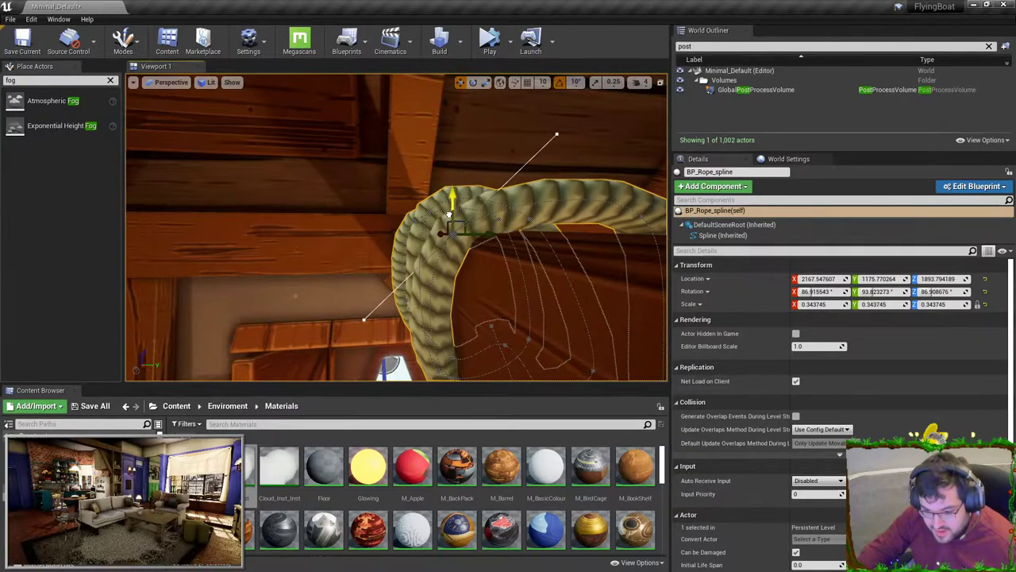
right_click_drag(449, 215, 433, 205)
key("d")
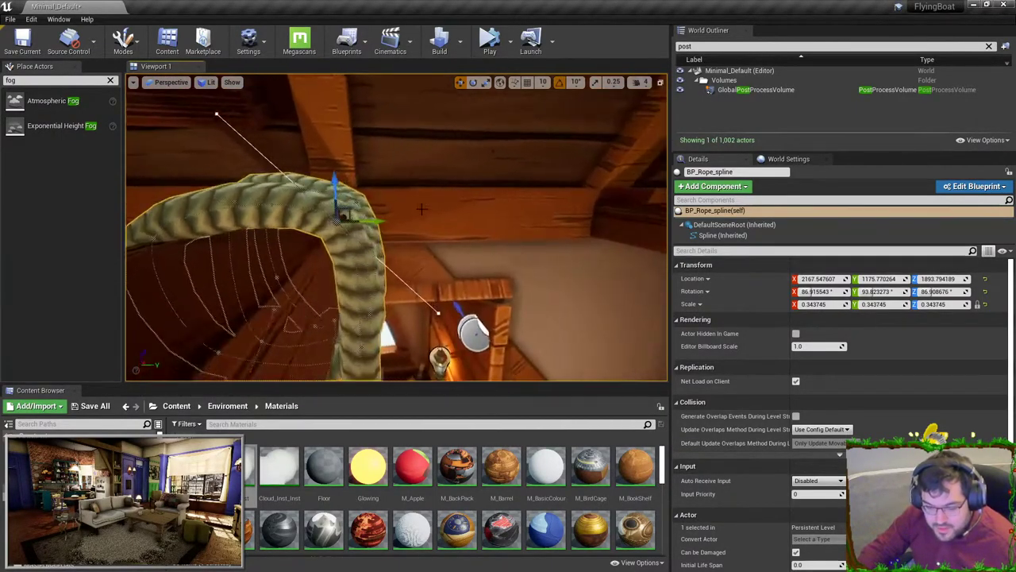
scroll(429, 209, "up", 1)
left_click_drag(292, 195, 300, 227)
key("Escape")
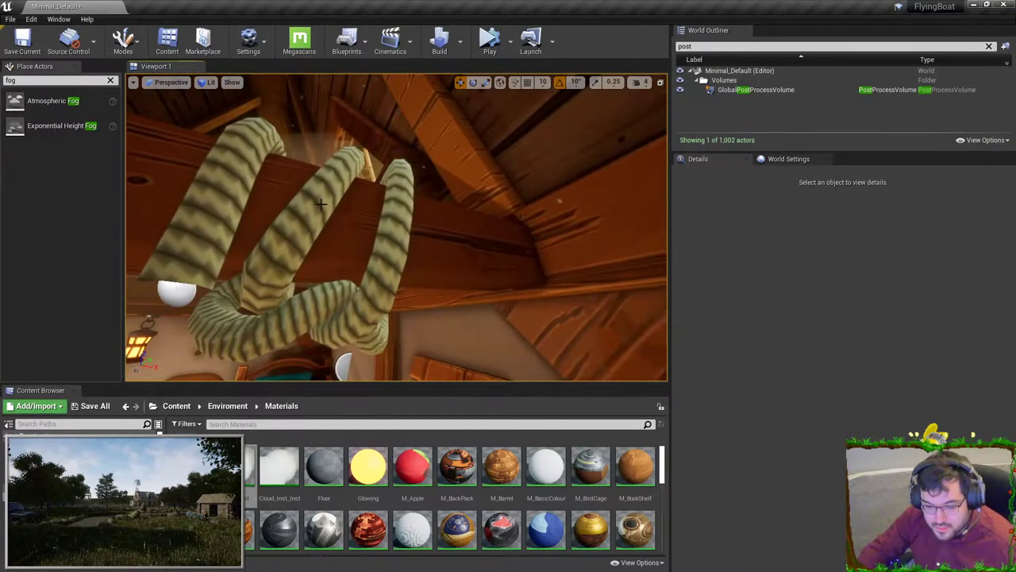
- Set the camera speed to 2 and refine the rope spline's points along its upper arc
left_click(321, 204)
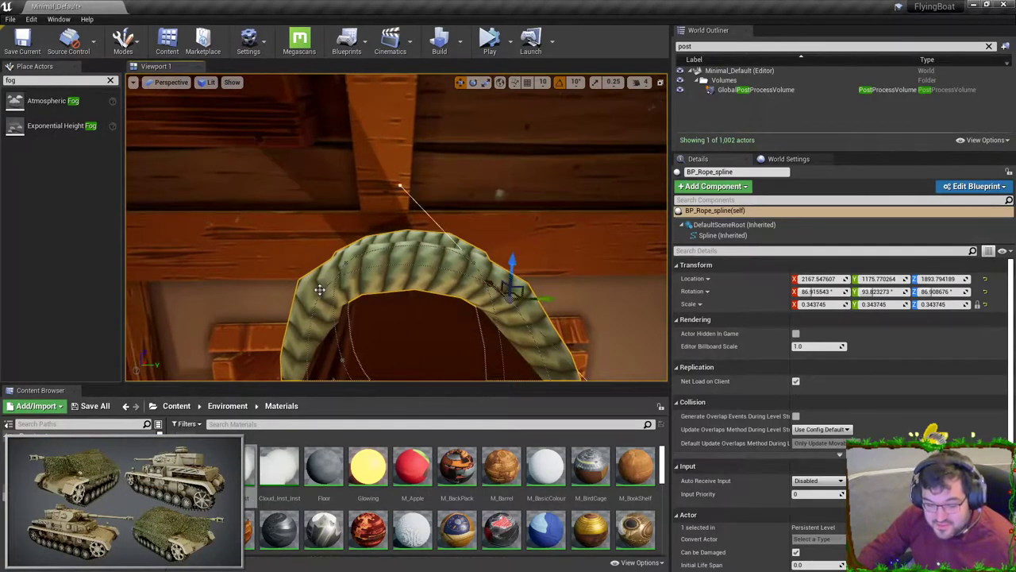
right_click_drag(385, 281, 508, 191)
left_click(640, 83)
mouse_move(374, 239)
left_mouse_down("alt")
mouse_move(349, 239)
mouse_move(397, 236)
mouse_move(374, 239)
left_mouse_up("alt")
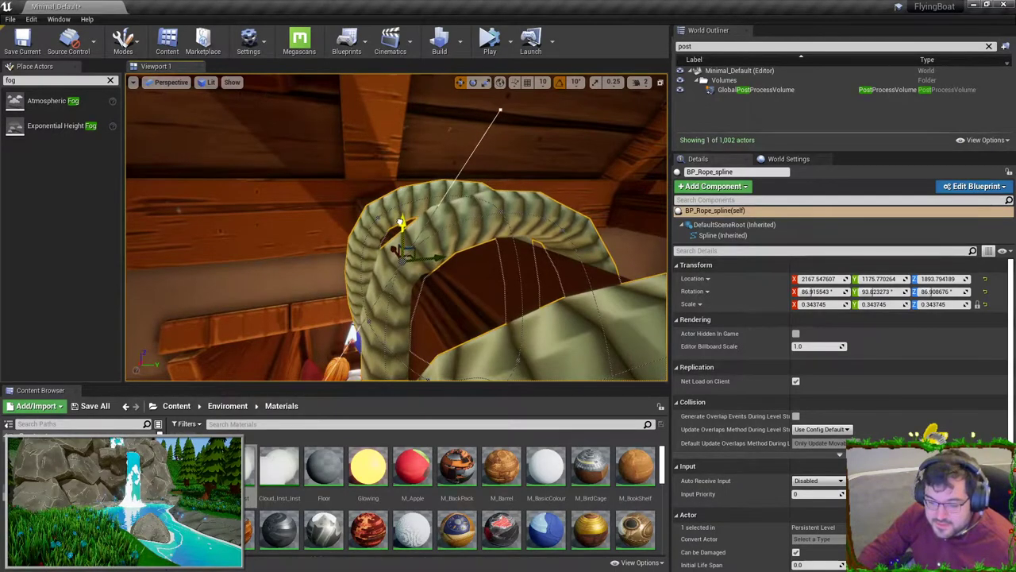
right_click_drag(424, 261, 511, 272)
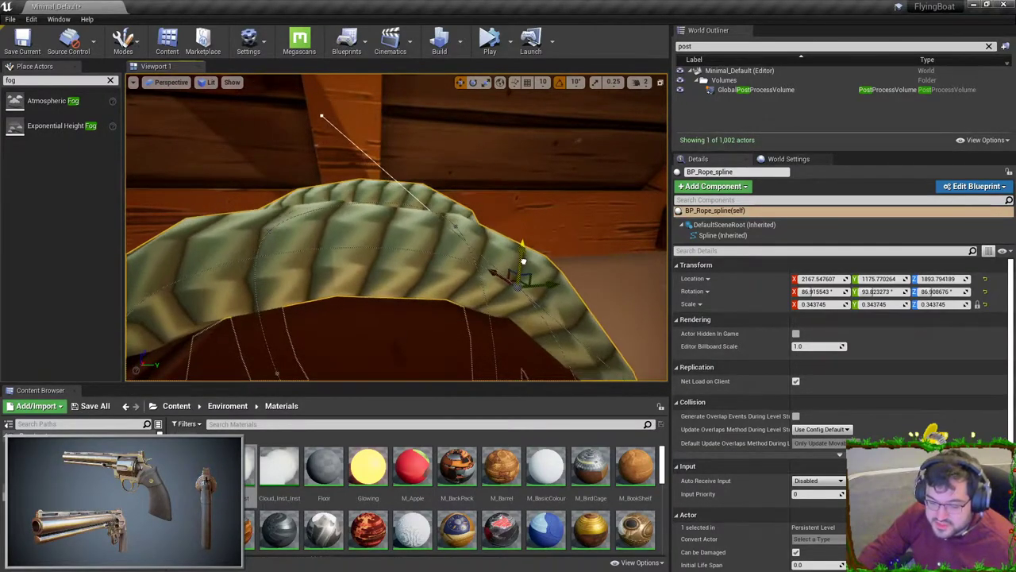
- Reselect the rope spline and adjust its arch points from the other side of the beam, then deselect it
key("Escape")
right_click_drag(545, 291, 478, 258)
left_click(515, 282)
left_click(456, 288)
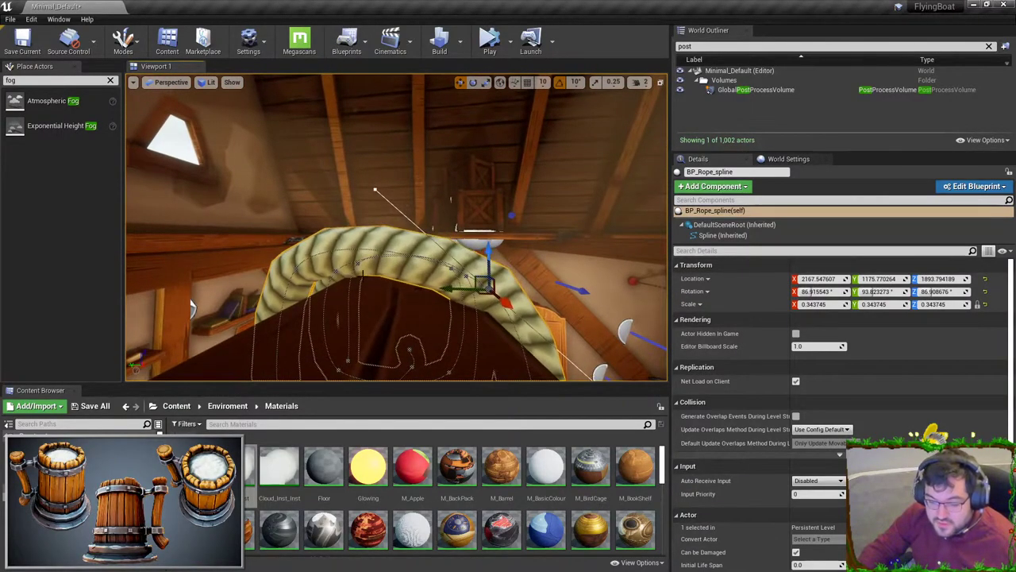
left_click_drag(298, 268, 347, 242, "alt")
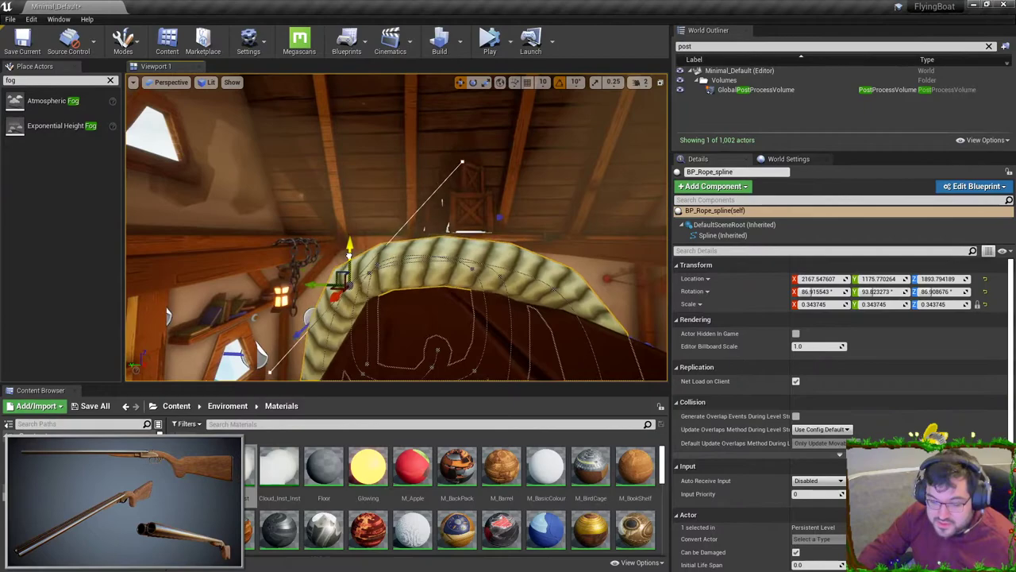
key("Escape")
- Inspect the rope on the beam and look around the cabin's wardrobe, railing, windows and bookshelves
right_click_drag(350, 257, 244, 235)
right_click_drag(397, 231, 337, 226)
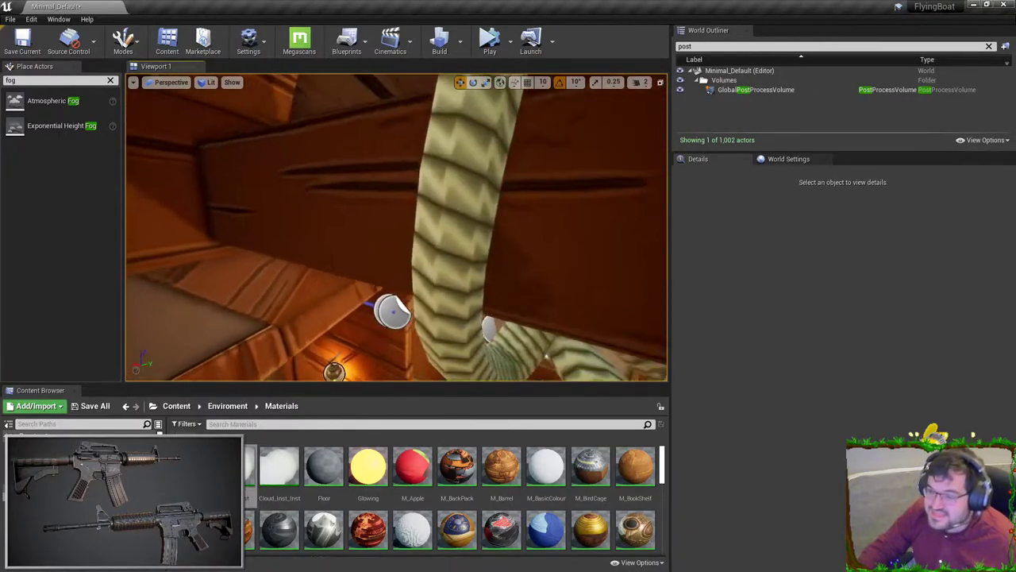
right_click_drag(516, 248, 453, 266)
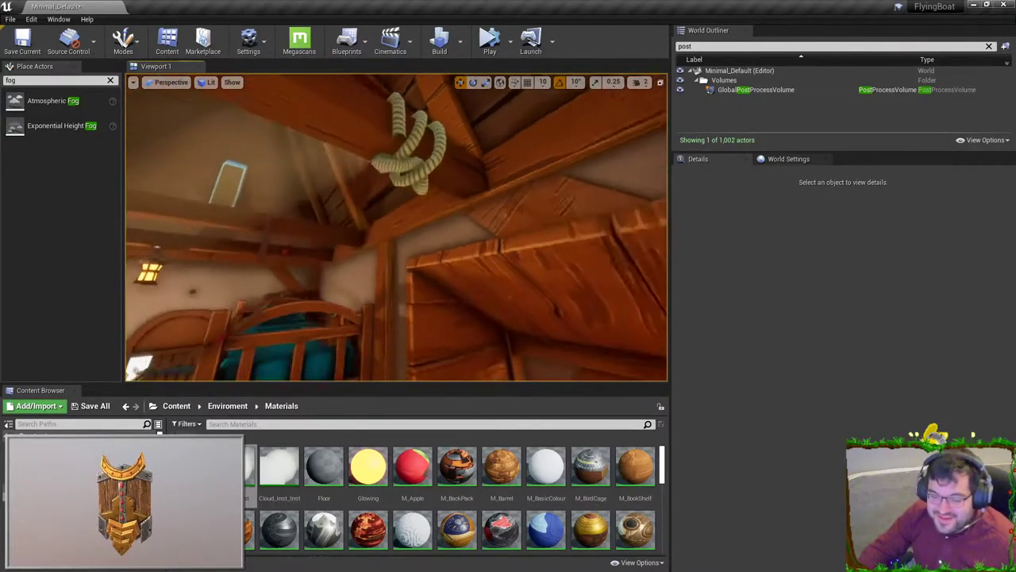
right_click_drag(493, 308, 456, 307)
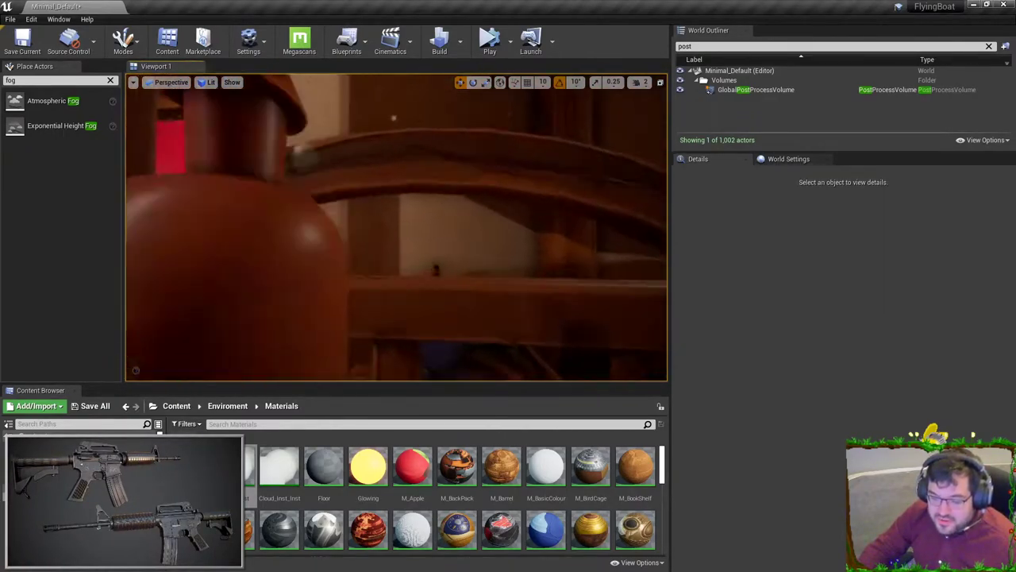
key("w")
right_click_drag(456, 306, 424, 326)
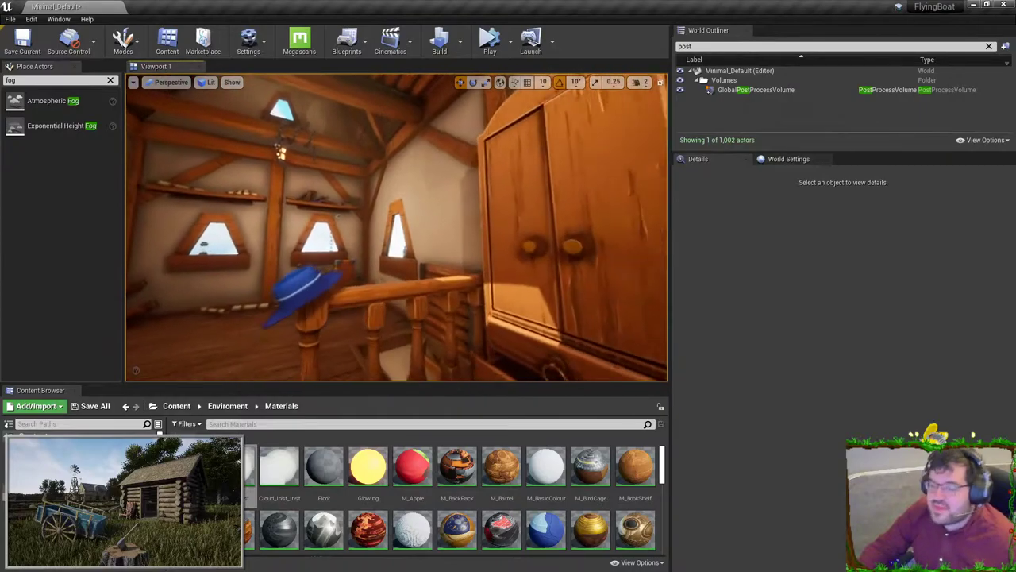
key("w")
right_click_drag(393, 262, 480, 336)
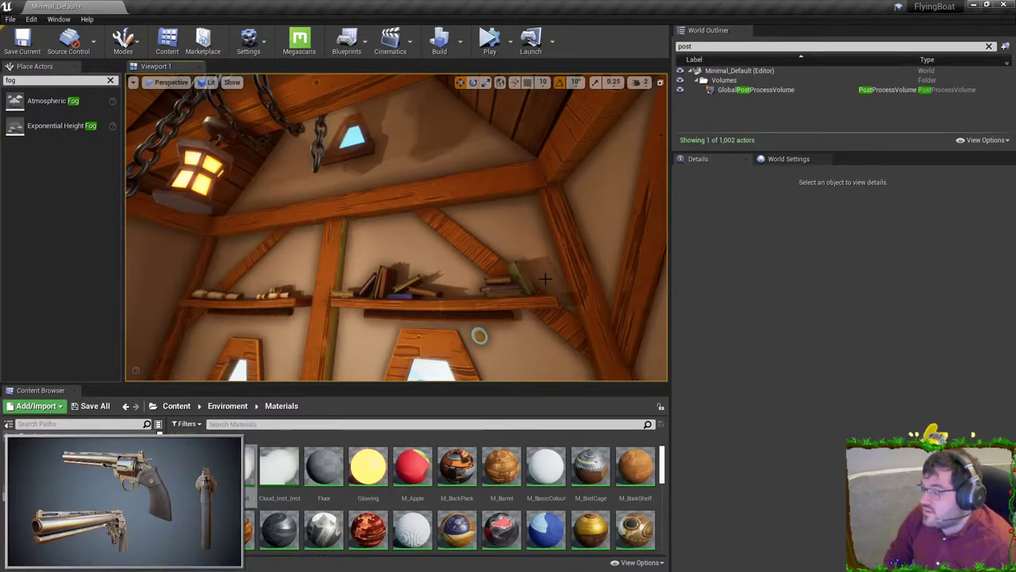
- View the shelves and lantern from below and examine the cabin's outer wall with its two windows
key("w")
right_click_drag(397, 228, 635, 369)
key("a")
right_click_drag(456, 226, 429, 183)
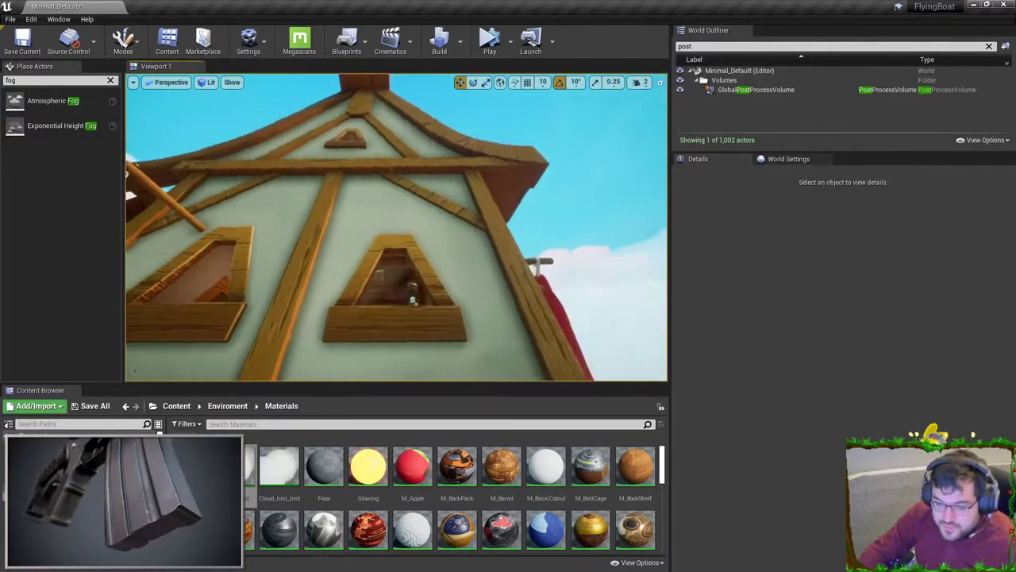
- Select the dirt decal on the cabin's interior wall and duplicate it
key("w")
right_click_drag(397, 226, 476, 230)
right_click_drag(413, 206, 409, 255)
left_click(377, 166)
right_click_drag(378, 165, 373, 170)
left_click(281, 271)
right_click_drag(282, 270, 290, 266)
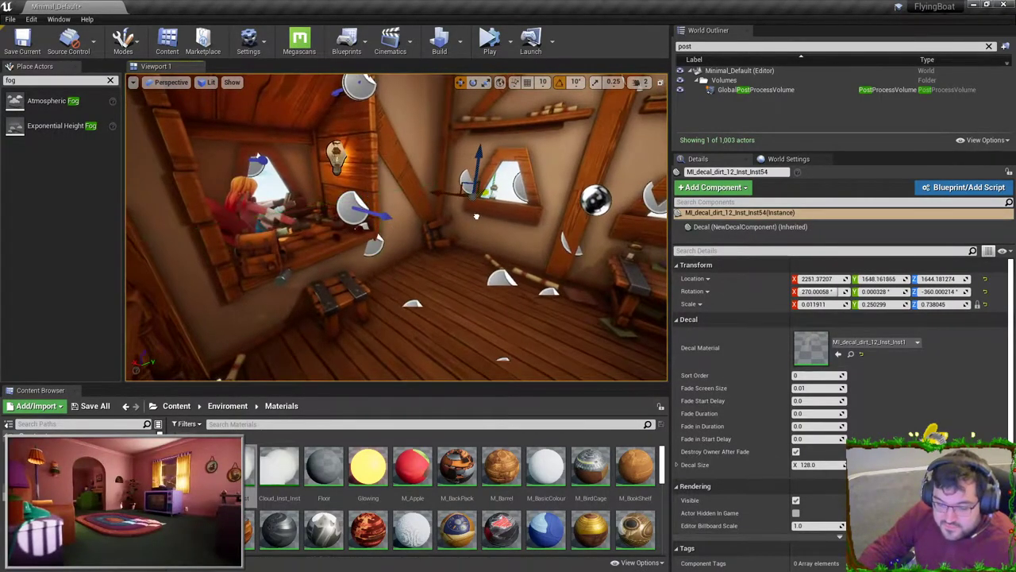
right_click_drag(453, 219, 451, 221)
- Rotate the duplicated dirt decal to a Z rotation of about -270° and move it onto the outer window wall
key("e")
left_click_drag(407, 254, 414, 230)
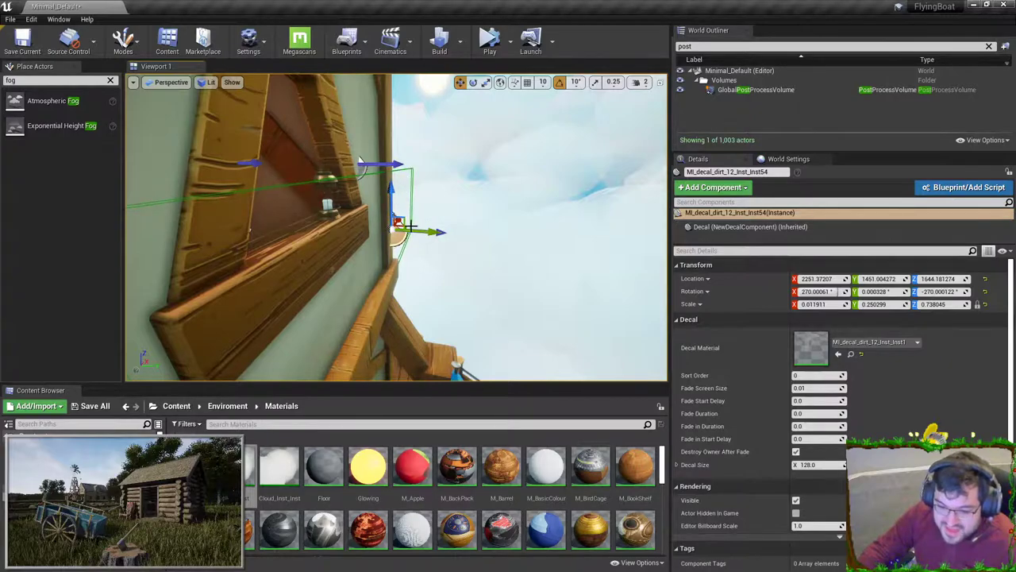
left_click_drag(410, 226, 411, 231)
right_click_drag(411, 231, 385, 232)
left_click_drag(530, 249, 312, 249)
- Assign MI_decal_dirt_12_Inst_Inst to the outer wall decal, centre it below the windows and set its Z scale to about 0.86
left_click(851, 354)
right_click_drag(579, 310, 468, 324)
left_click_drag(627, 472, 818, 350)
right_click_drag(505, 231, 520, 215)
left_click_drag(506, 214, 429, 159)
key("r")
left_click_drag(425, 199, 470, 194)
key("w")
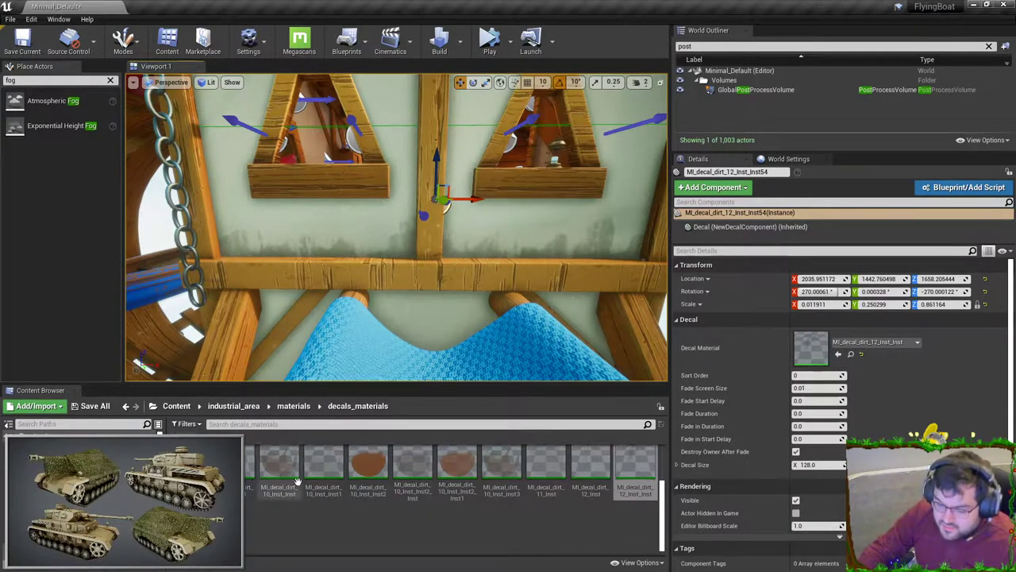
- Replace the outer wall decal's material with MI_decal_dirt_12_Inst
left_click_drag(588, 467, 817, 346)
key("s")
right_click_drag(579, 304, 627, 262)
- Duplicate the wall decal upwards, flip it 180° and place it above the windows at a Z location of about 1835
left_click_drag(448, 207, 386, 190, "alt")
key("e")
key("w")
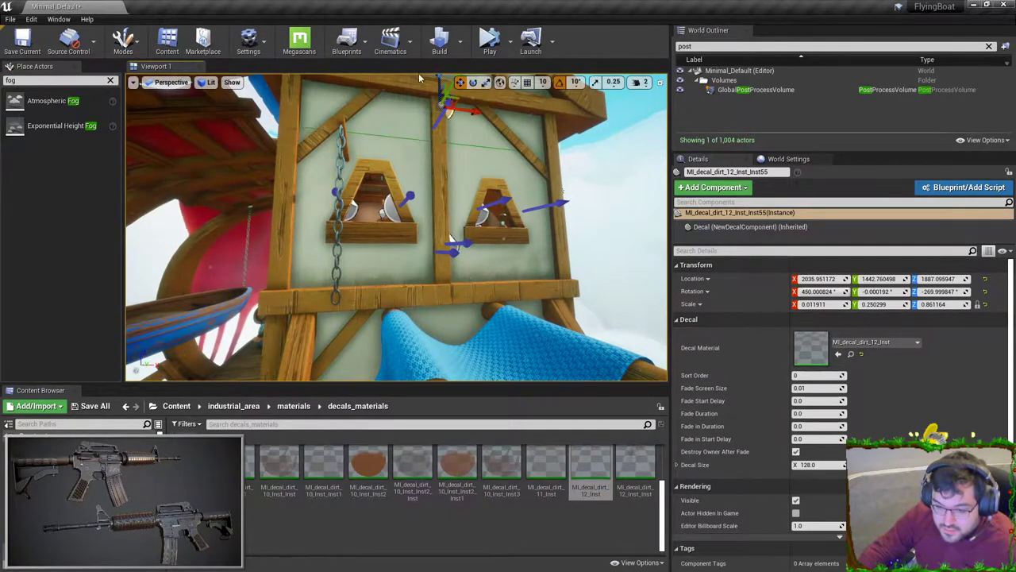
left_click_drag(440, 84, 442, 113)
- Examine the dirt on the outer window wall from several angles with the editor icons hidden and shown
key("g")
key("d")
right_click_drag(404, 274, 333, 270)
key("s")
key("g")
right_click_drag(404, 274, 404, 318)
key("w")
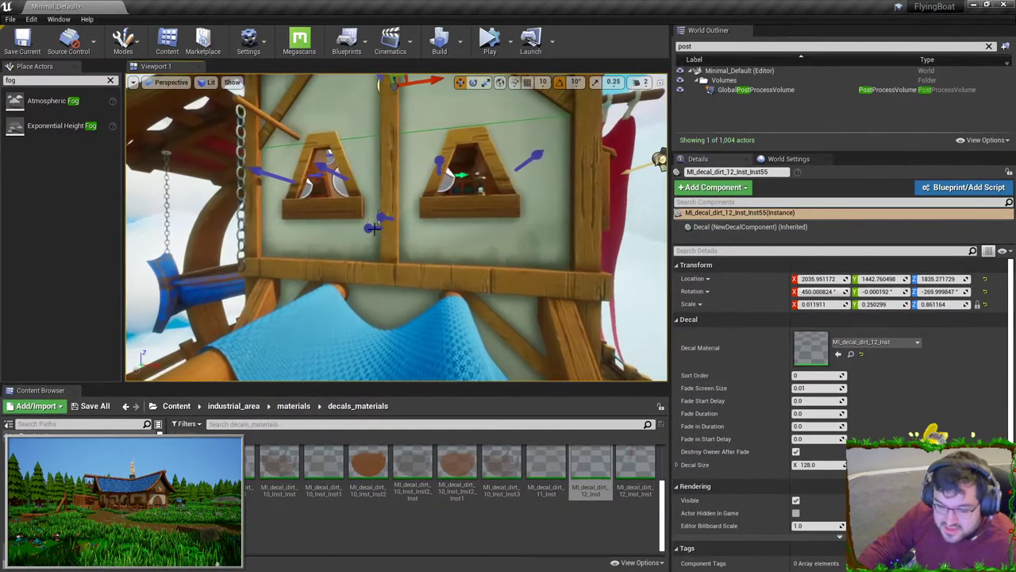
right_click_drag(358, 233, 453, 233)
key("w")
- Select the dirt decal below the windows, delete it for comparison and undo the deletion
left_click(343, 209)
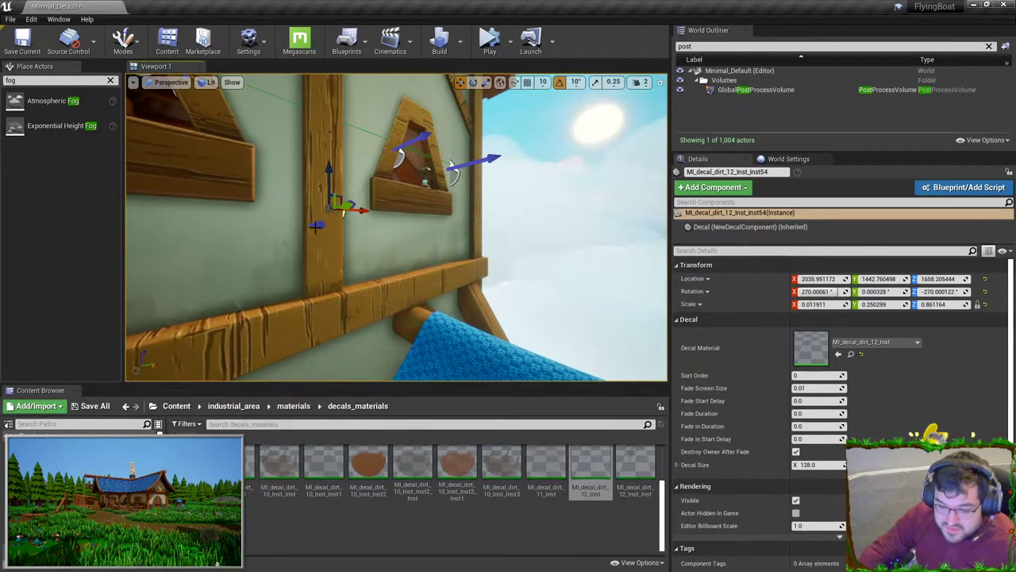
left_click(314, 228)
left_click(317, 225)
right_click_drag(318, 226, 302, 226)
key("s")
right_click_drag(433, 216, 433, 216)
key("s")
key("a")
key("Delete")
key("ctrl+z")
- Delete the lower wall's dirt decal again and view the wall without it, with the editor icons hidden
left_click(450, 221)
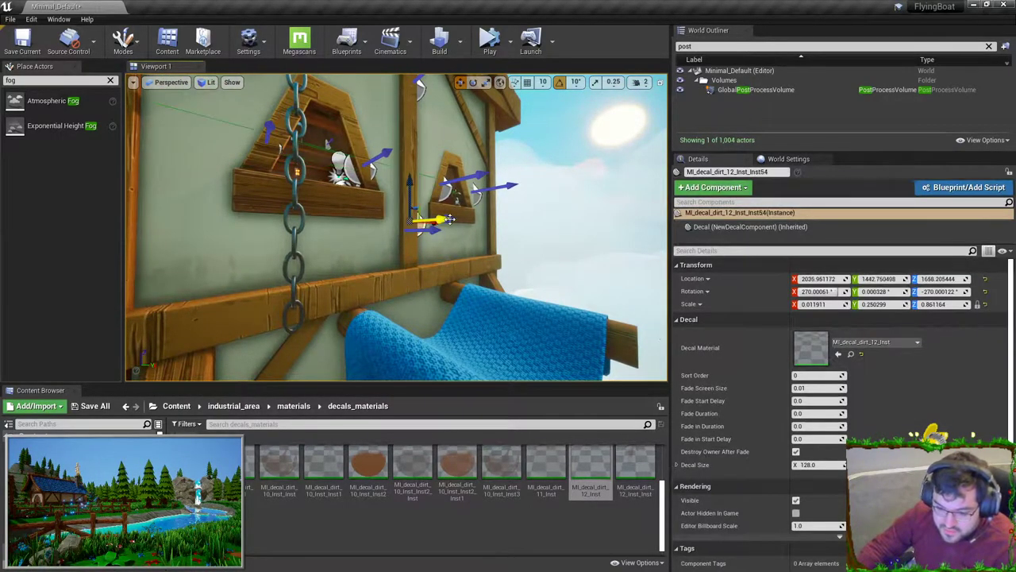
key("Delete")
key("d")
right_click_drag(450, 221, 362, 166)
key("g")
key("s")
right_click_drag(452, 270, 425, 207)
key("g")
key("w")
- Try rotating and deleting the upper dirt decal, and undo back to both wall decals
left_click(427, 206)
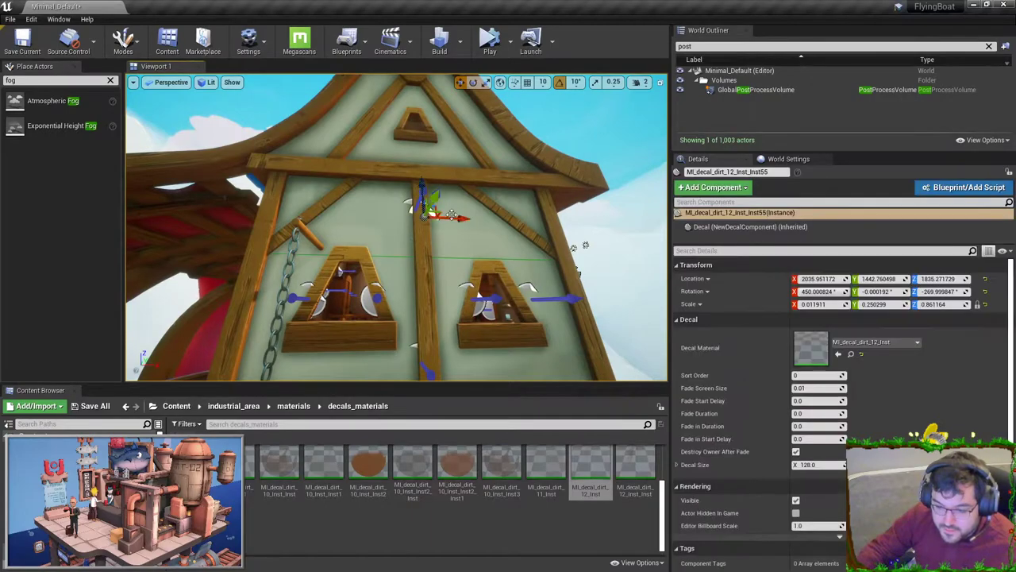
right_click_drag(397, 230, 448, 222)
key("a")
key("e")
left_click_drag(384, 136, 422, 134)
right_click_drag(373, 158, 395, 263)
key("w")
right_click_drag(587, 277, 434, 304)
key("Delete")
key("ctrl+z")
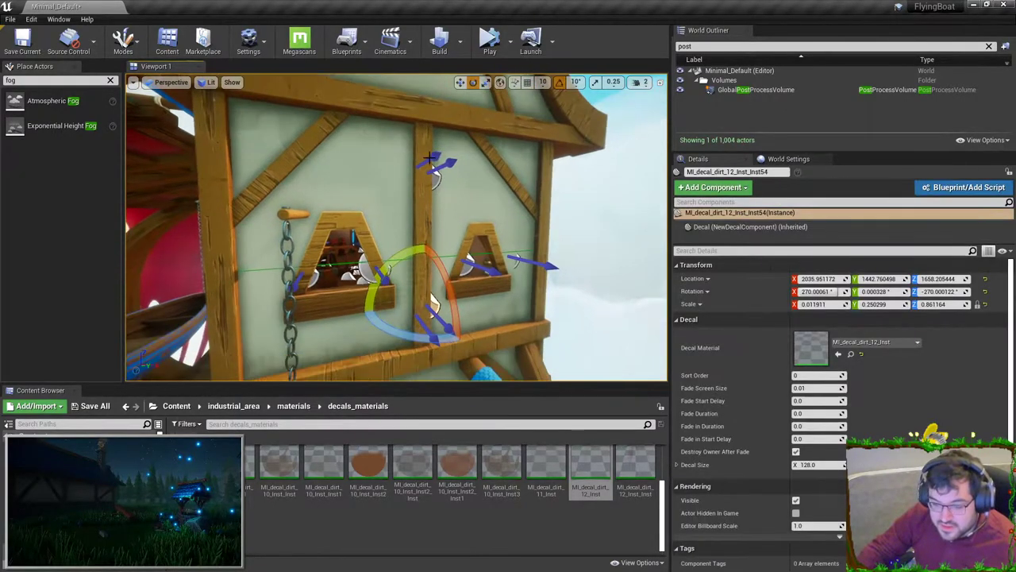
- Delete the dirt decal above the windows to compare the bare wall, and undo the deletion
key("Delete")
right_click_drag(465, 190, 471, 145)
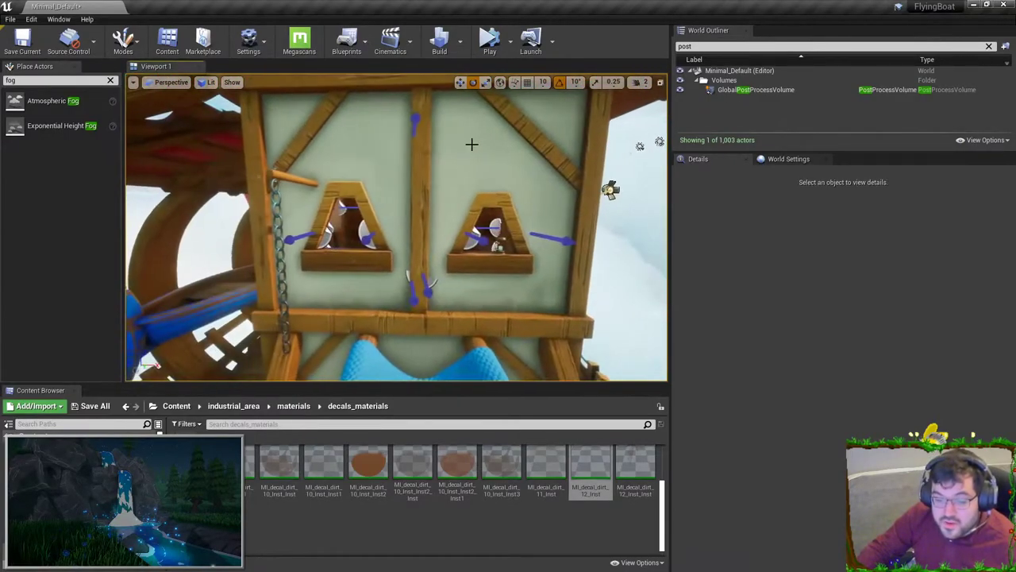
key("ctrl+z")
- Assign MI_decal_dirt_12_Inst_Inst to the upper wall decal, replace it with the next dirt variant and deselect the decal
scroll(559, 522, "up", 2)
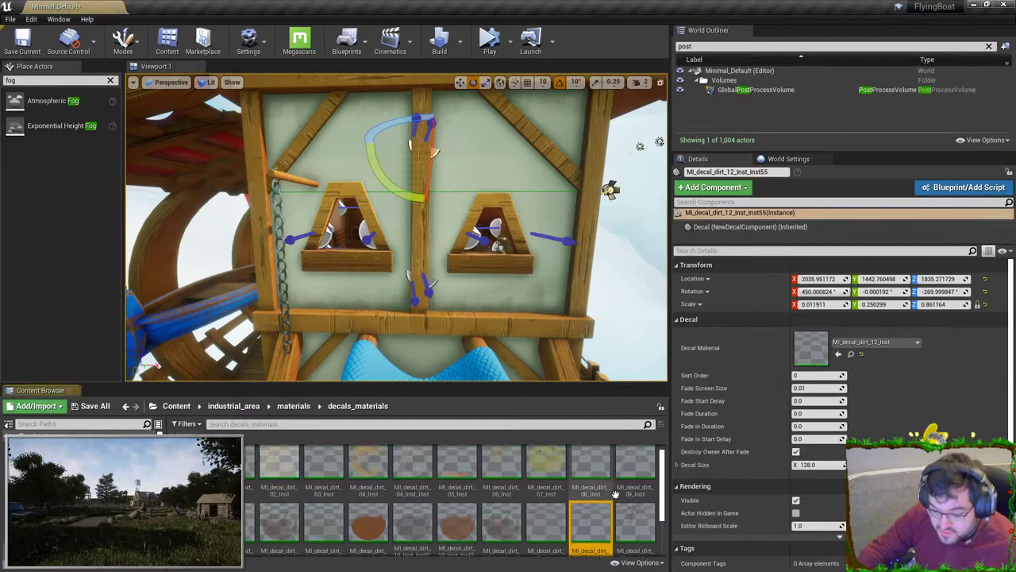
left_click_drag(635, 524, 832, 362)
scroll(282, 473, "down", 2)
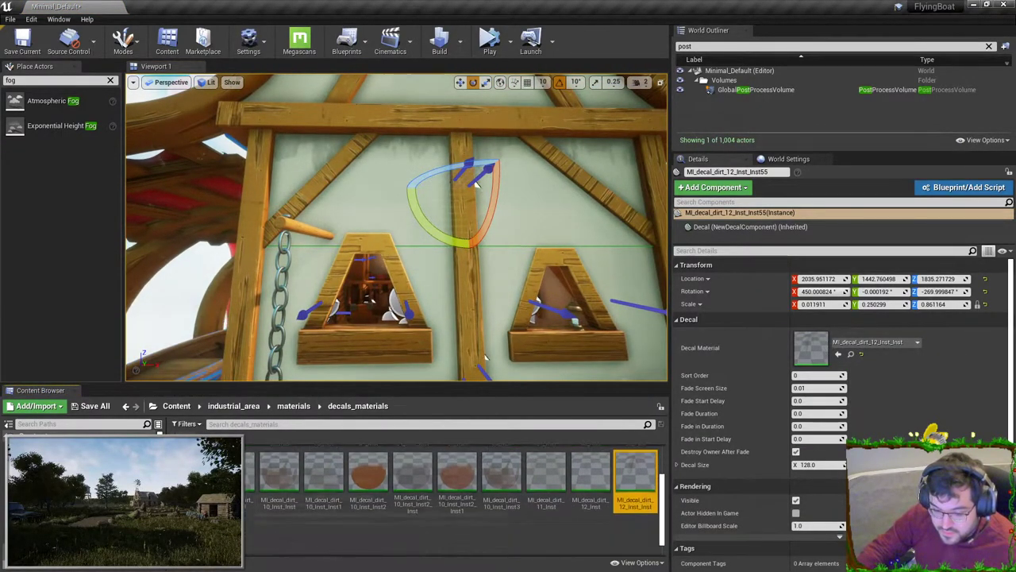
left_click_drag(190, 534, 803, 347)
key("Escape")
- Open the MI_decal_dirt_12_Inst_Inst material instance and try an opacity of 0.4 on the wall dirt
right_click_drag(548, 262, 492, 230)
mouse_move(405, 305)
right_mouse_down()
mouse_move(413, 293)
mouse_move(476, 282)
mouse_move(405, 305)
right_mouse_up()
double_click(191, 534)
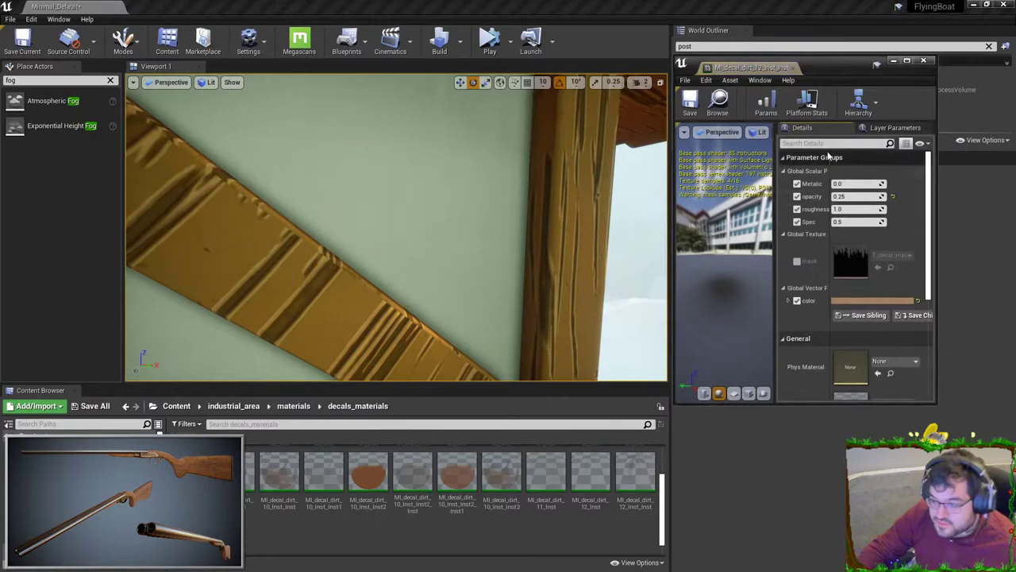
left_click_drag(854, 205, 834, 205)
left_click(892, 208)
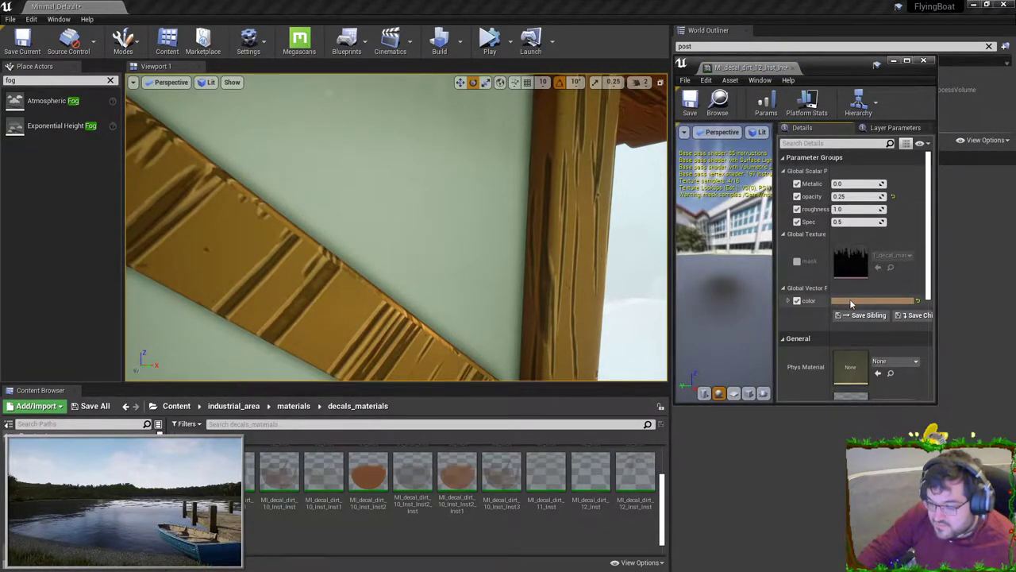
left_click(853, 197)
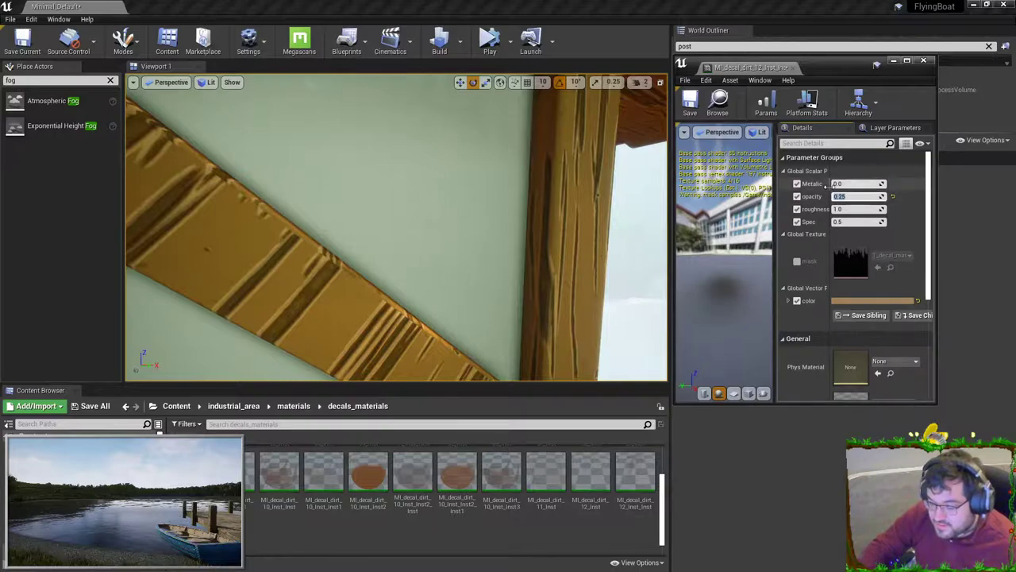
type("0.4")
key("Return")
right_click_drag(583, 277, 513, 230)
key("s")
- Set the dirt material's opacity to 0.3 and adjust its color parameter with the color picker
left_click(864, 197)
type("0.2")
key("Return")
type("0.3")
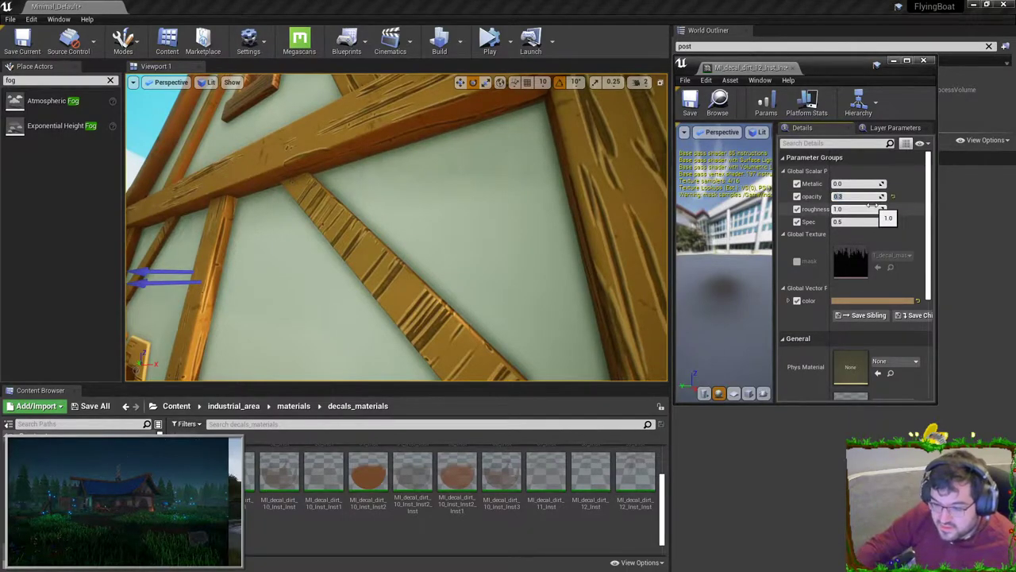
left_click(839, 300)
left_click_drag(771, 408, 769, 409)
left_click(775, 543)
- Duplicate the dirt decal below the cabin windows and move the copy down to the wall section beneath the crossbeam
right_click_drag(397, 228, 453, 231)
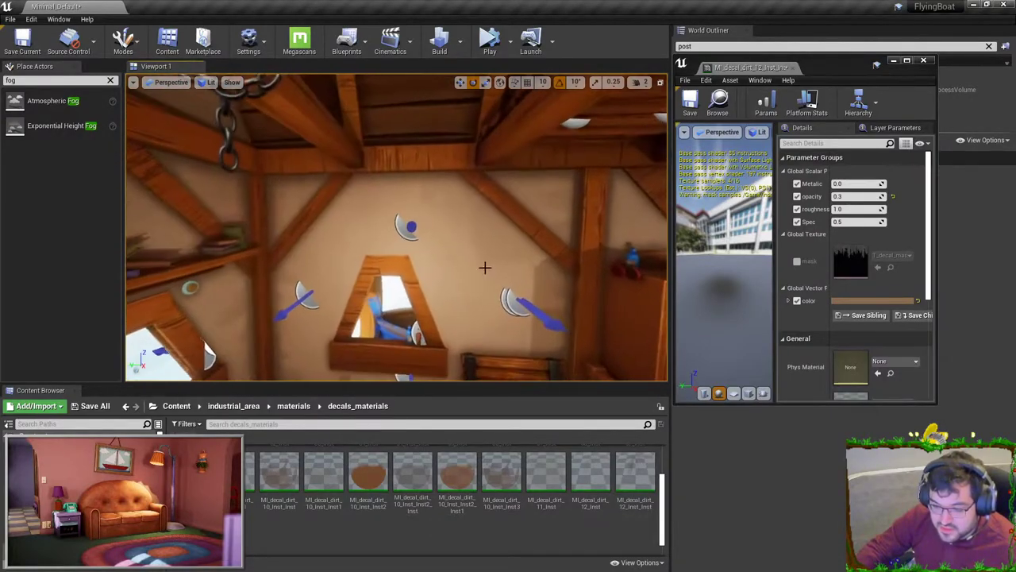
right_click_drag(397, 228, 548, 228)
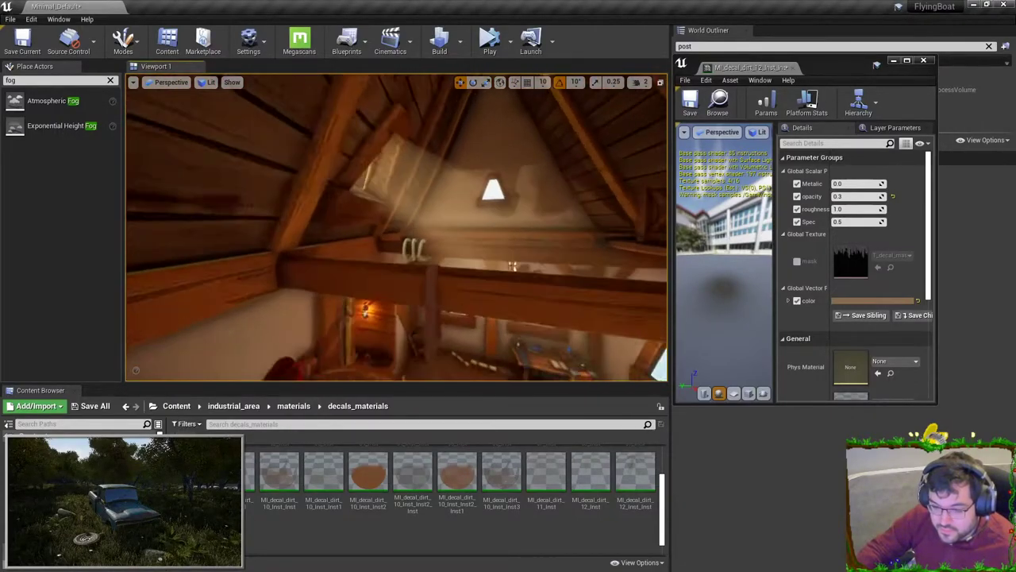
right_click_drag(397, 228, 302, 186)
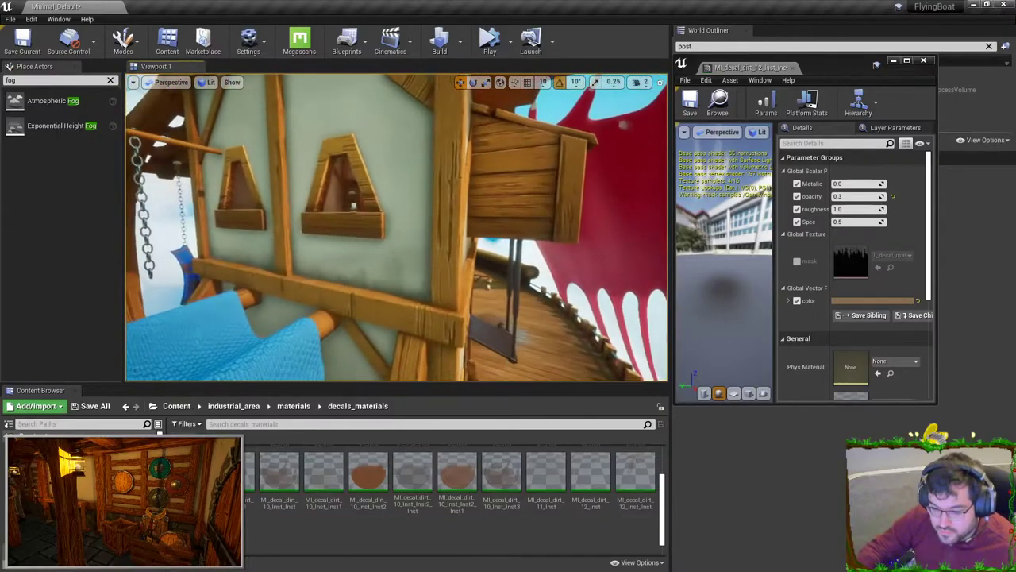
left_click(337, 197)
right_click_drag(337, 198, 361, 246)
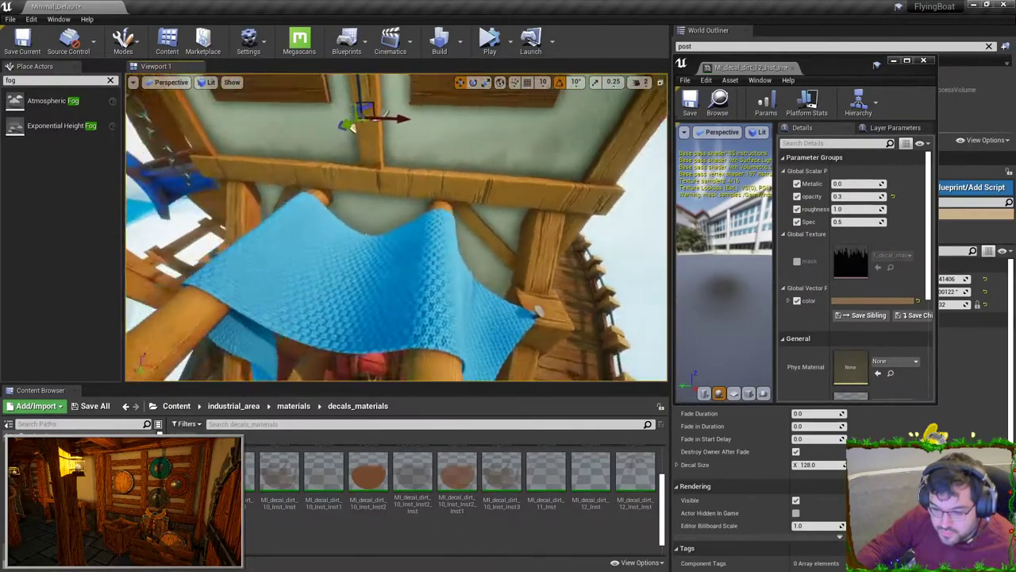
right_click_drag(370, 143, 423, 193)
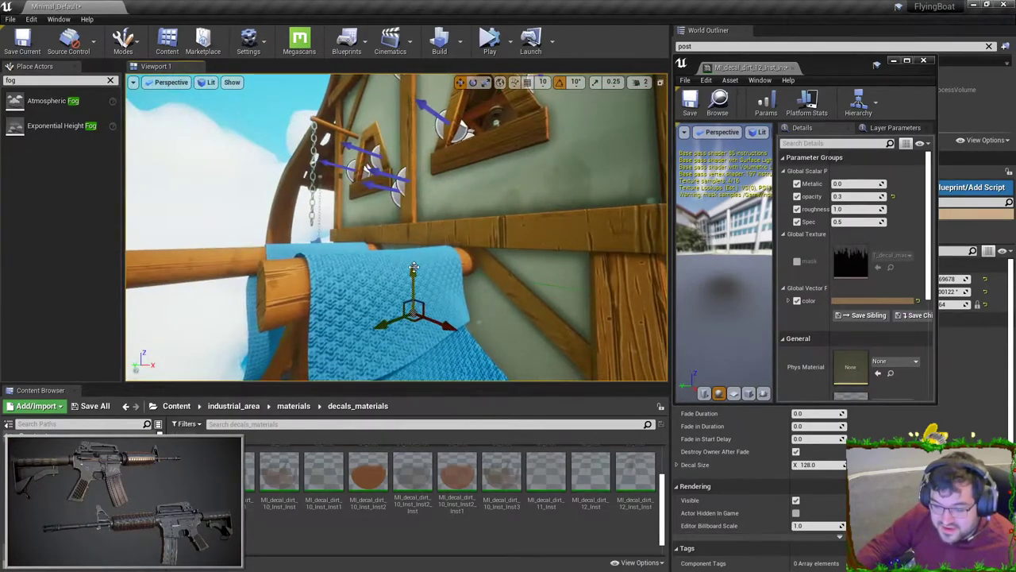
left_click_drag(468, 223, 465, 305)
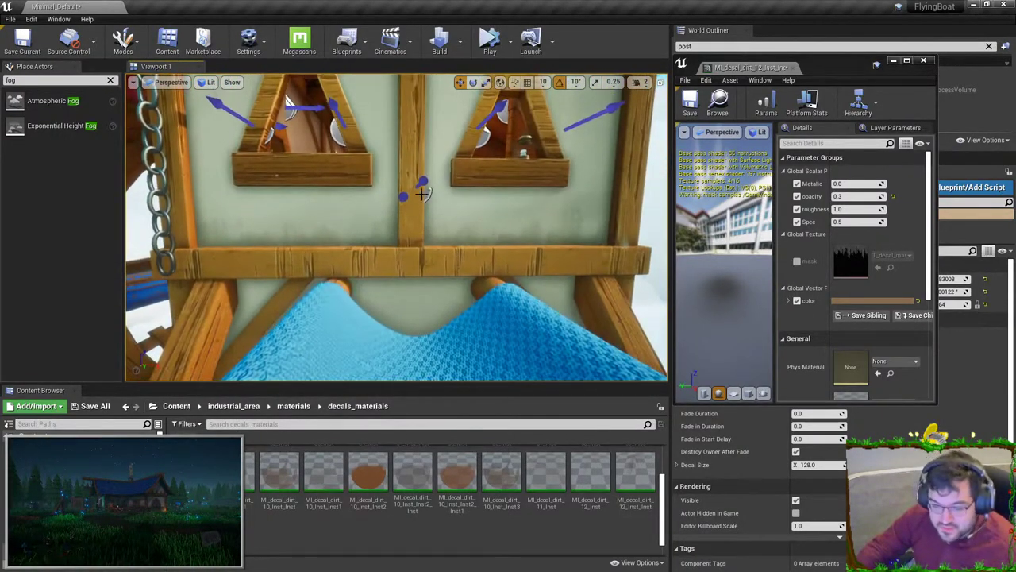
right_click_drag(444, 238, 341, 230)
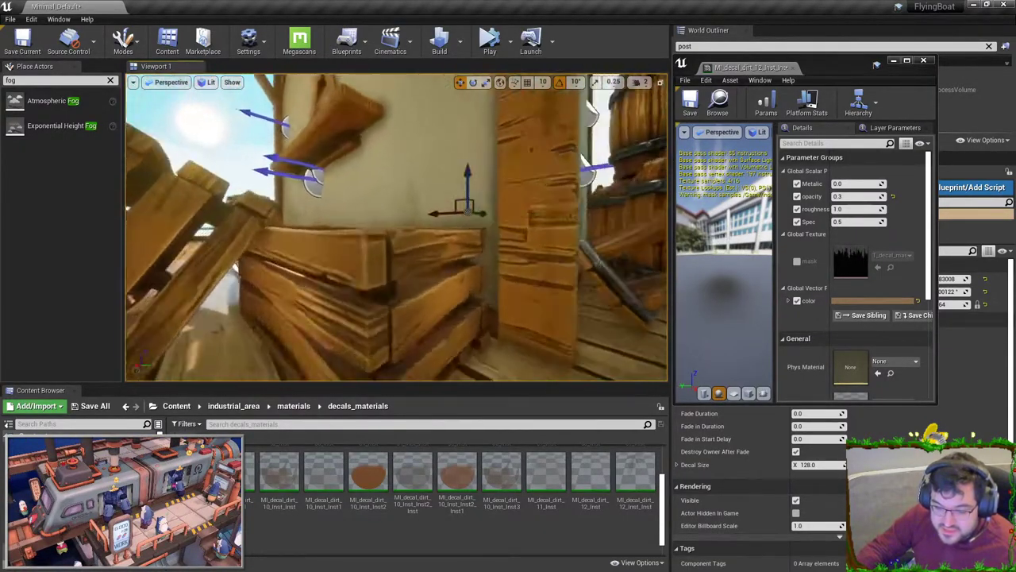
- Close the decal material and apply the building frame's MI_WoodTiling material to the trim along the foot of the cabin wall
mouse_move(437, 262)
right_mouse_down()
mouse_move(389, 302)
mouse_move(425, 274)
right_mouse_up()
left_click(405, 278)
left_click(924, 60)
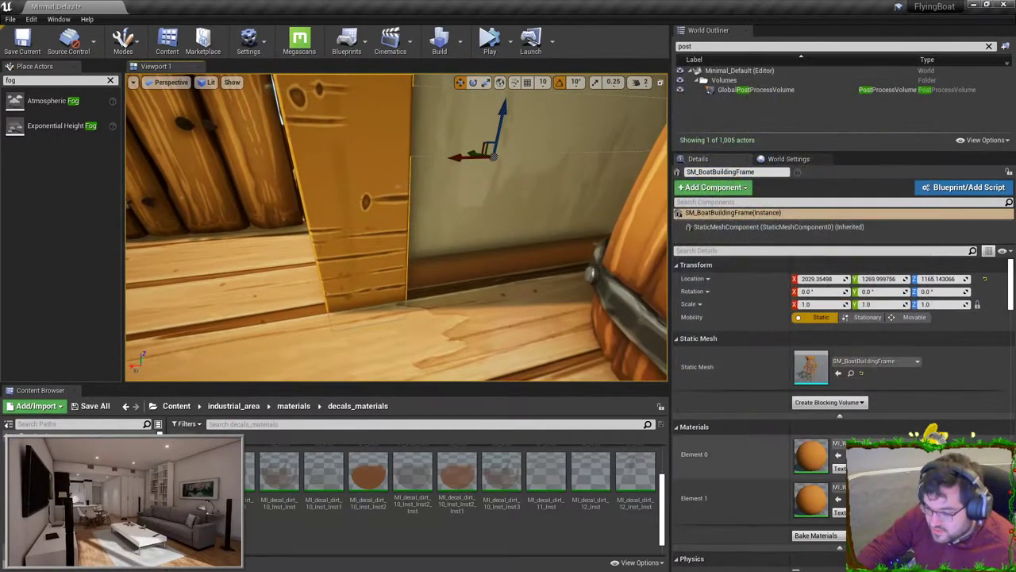
left_click(850, 454)
left_click_drag(546, 520, 483, 274)
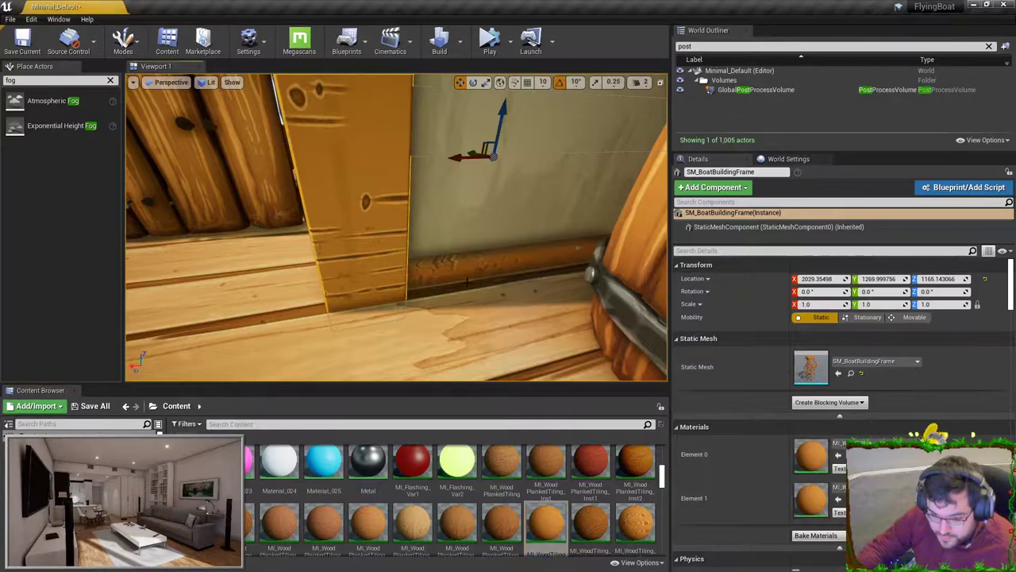
right_click_drag(483, 274, 508, 278)
mouse_move(437, 321)
right_mouse_down()
mouse_move(438, 301)
mouse_move(429, 328)
right_mouse_up()
key("Escape")
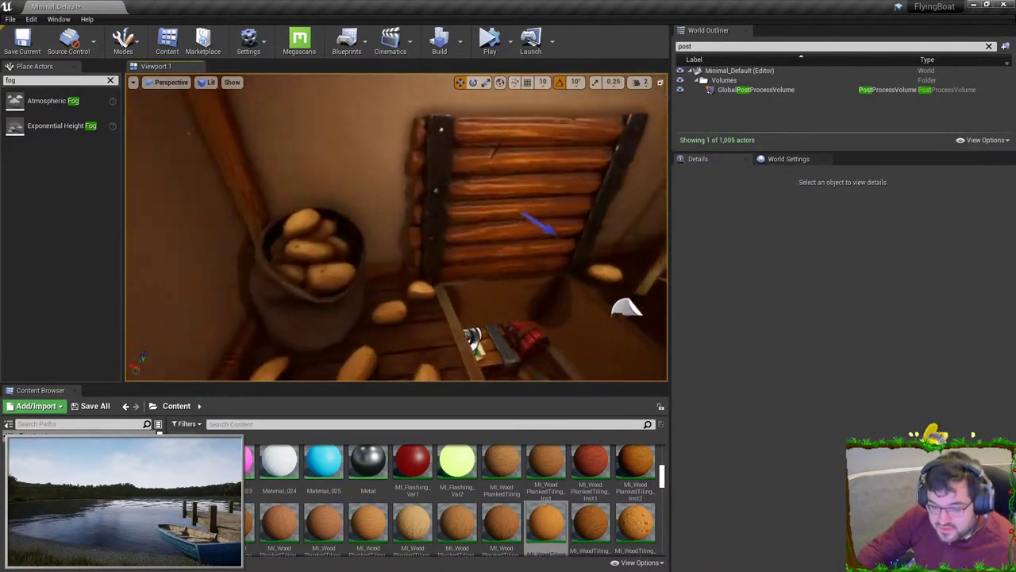
- Delete the object picked at the cabin's front wall
left_click(378, 279)
right_click_drag(378, 279, 476, 274)
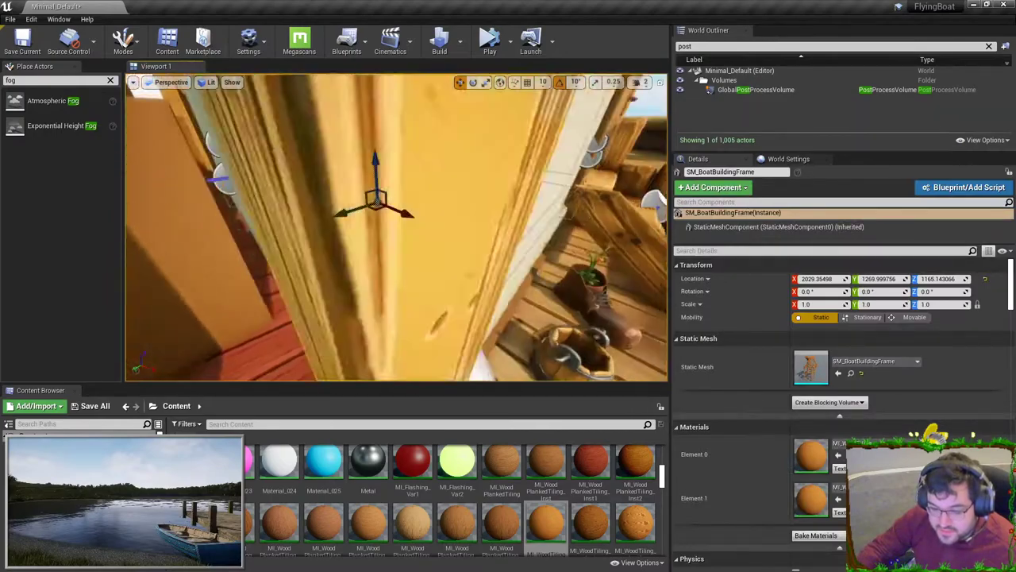
right_click_drag(372, 111, 372, 89)
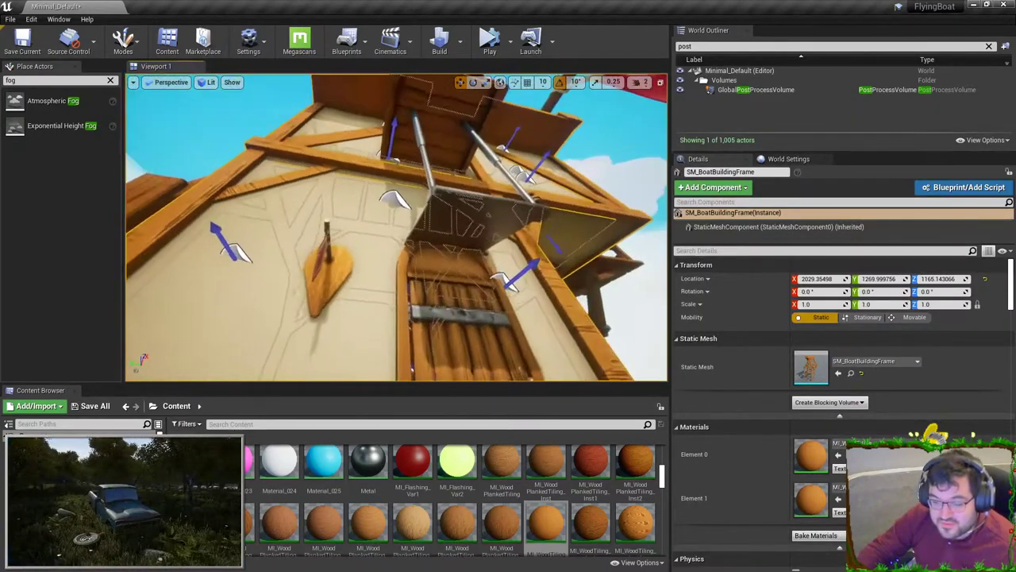
right_click_drag(365, 230, 365, 257)
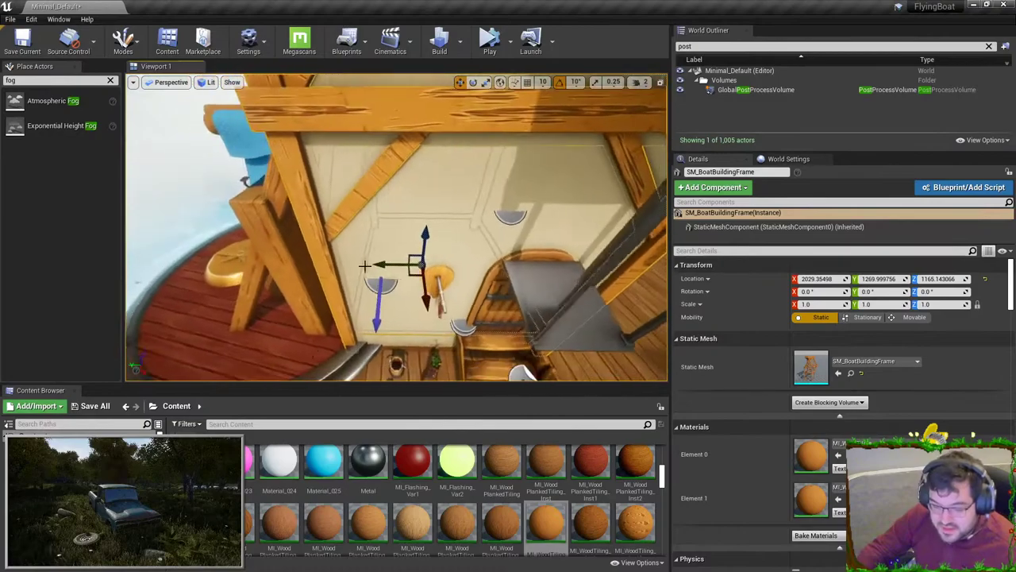
right_click_drag(414, 299, 452, 195)
left_click(452, 196)
key("Delete")
right_click_drag(455, 231, 437, 253)
- Try a cube scaled into a thin strip as the front wall's baseboard, and delete it
left_click(110, 80)
left_click_drag(75, 227, 397, 261)
key("r")
right_click_drag(397, 262, 408, 232)
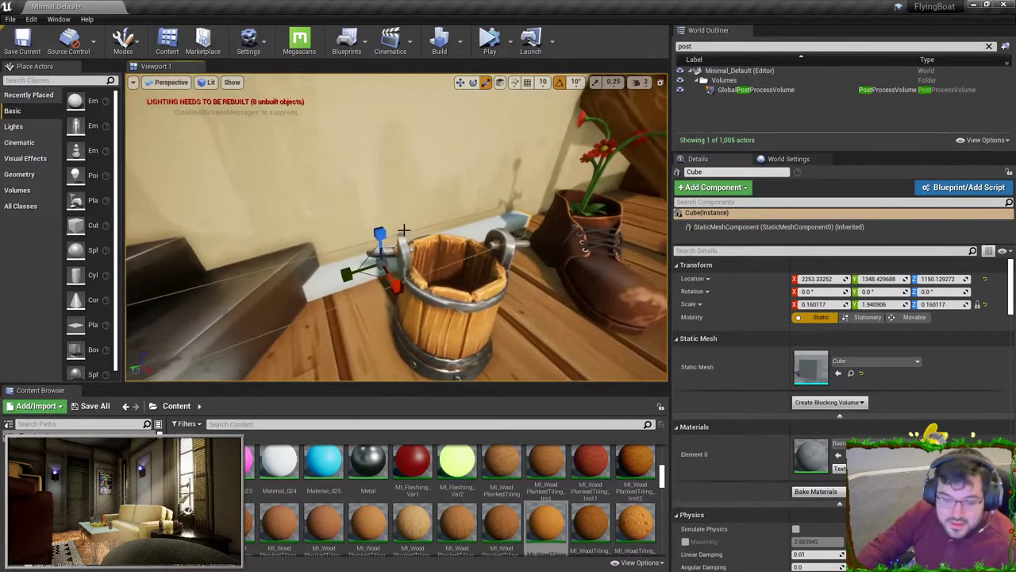
key("Delete")
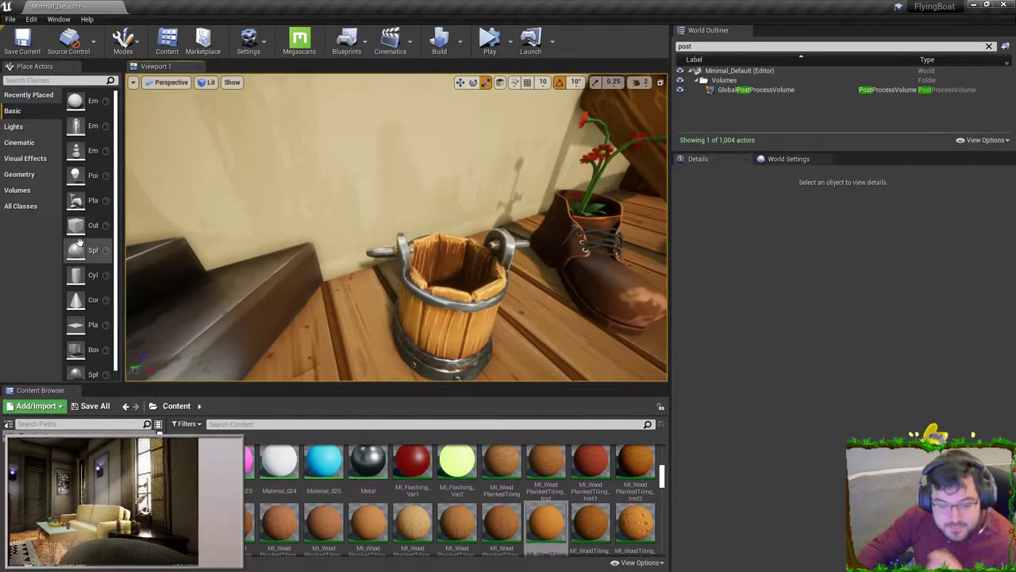
- Add an additive box geometry brush at the cabin's front wall and move it down to the foot of the wall
left_click(20, 175)
left_click_drag(91, 100, 387, 259)
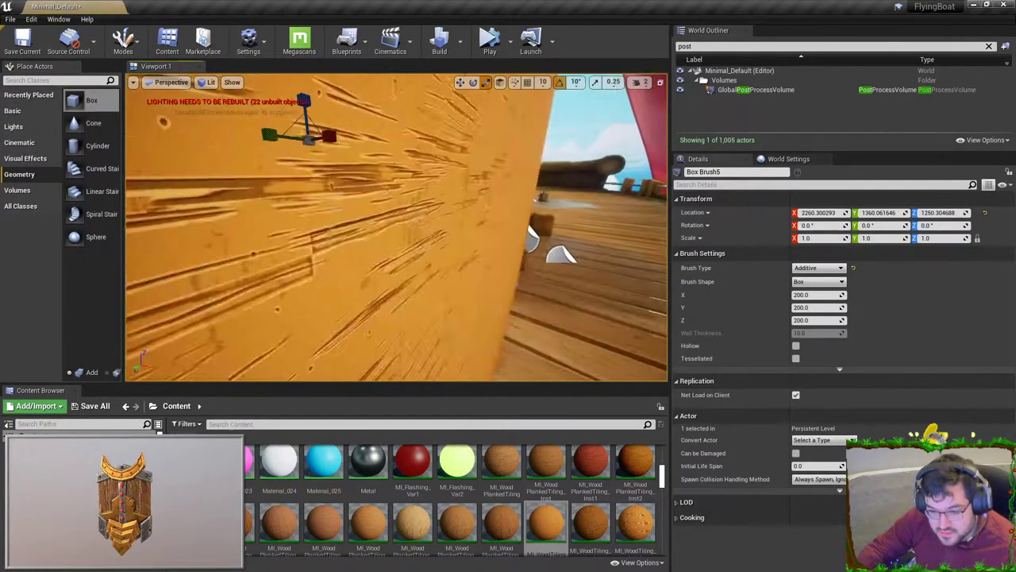
right_click_drag(387, 259, 370, 223)
left_click_drag(338, 169, 347, 251)
right_click_drag(347, 250, 383, 281)
left_click_drag(383, 282, 357, 278)
mouse_move(357, 278)
right_mouse_down()
mouse_move(329, 274)
mouse_move(386, 354)
right_mouse_up()
- Scale the box brush into a thin baseboard, about 0.07 in X and Z and 2.26 in Y
key("r")
left_click_drag(283, 293, 266, 303)
mouse_move(378, 269)
right_mouse_down()
mouse_move(361, 252)
mouse_move(378, 269)
right_mouse_up()
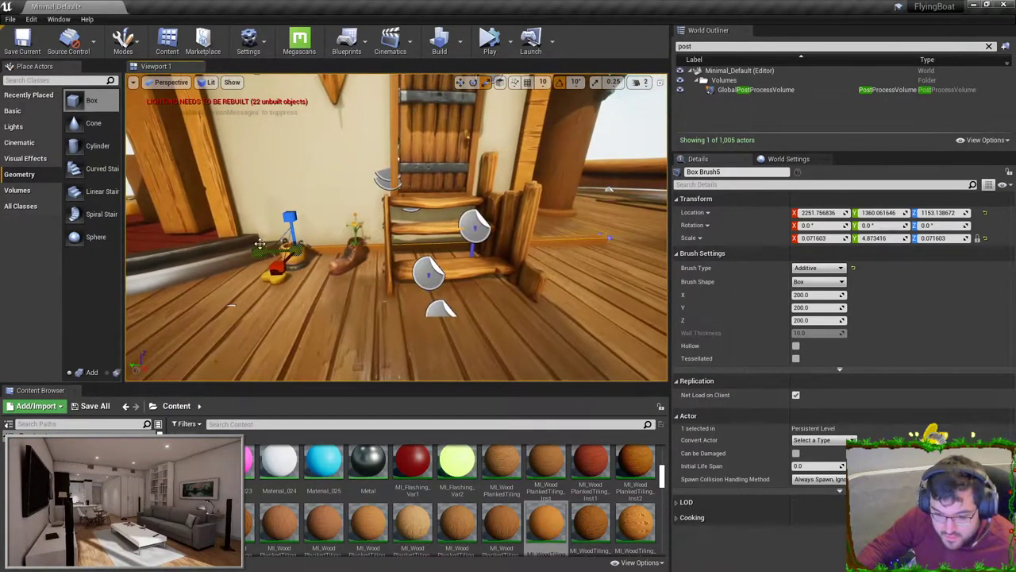
left_click_drag(258, 253, 296, 250)
mouse_move(421, 241)
right_mouse_down()
mouse_move(435, 236)
mouse_move(422, 241)
right_mouse_up()
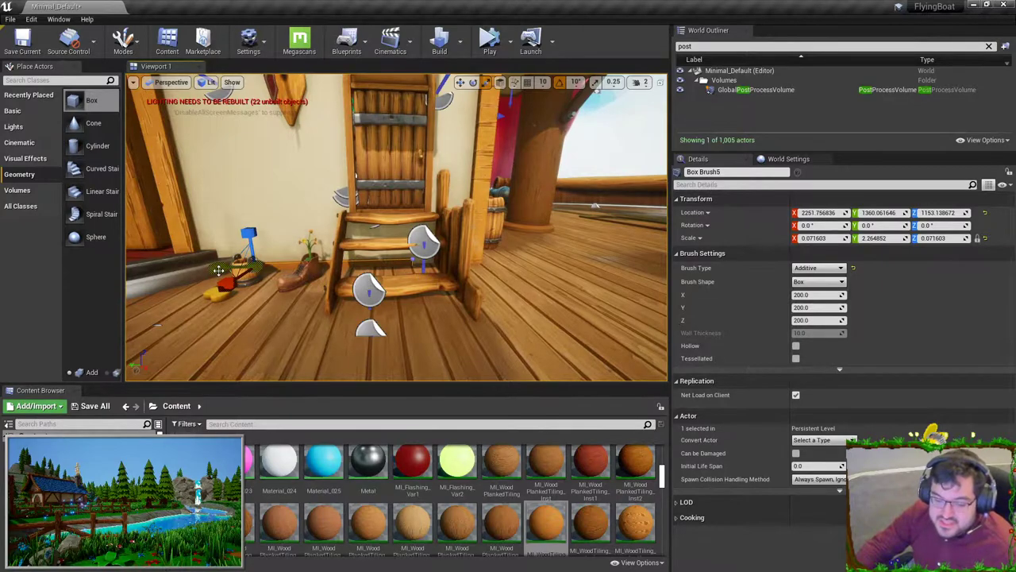
- Shorten the baseboard to a Y scale of about 1.69 and slide it along the front wall to Y about 1212
key("w")
left_click_drag(222, 268, 302, 270)
mouse_move(302, 270)
right_mouse_down()
mouse_move(270, 273)
mouse_move(397, 274)
right_mouse_up()
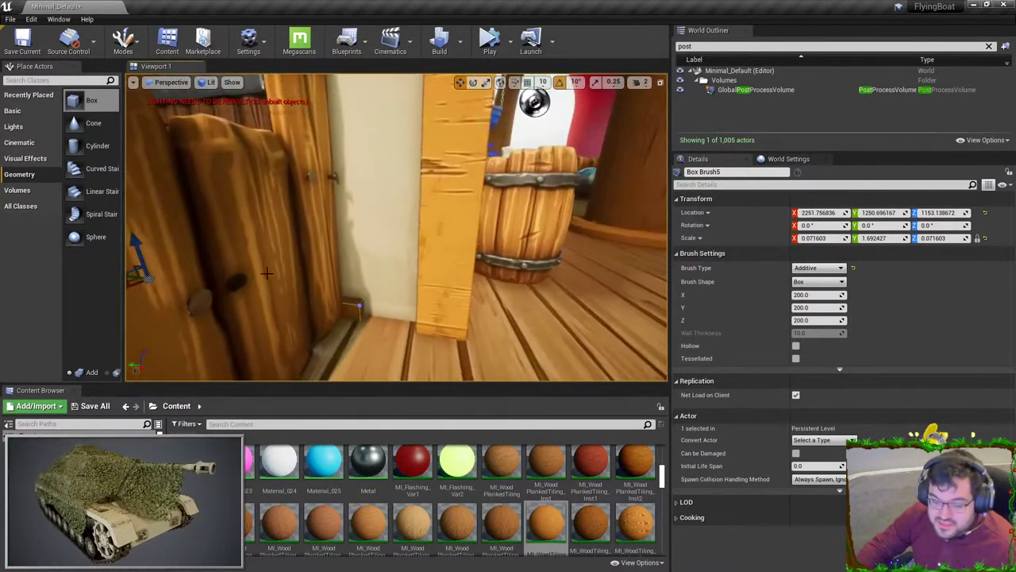
right_click(135, 275)
left_click(159, 278)
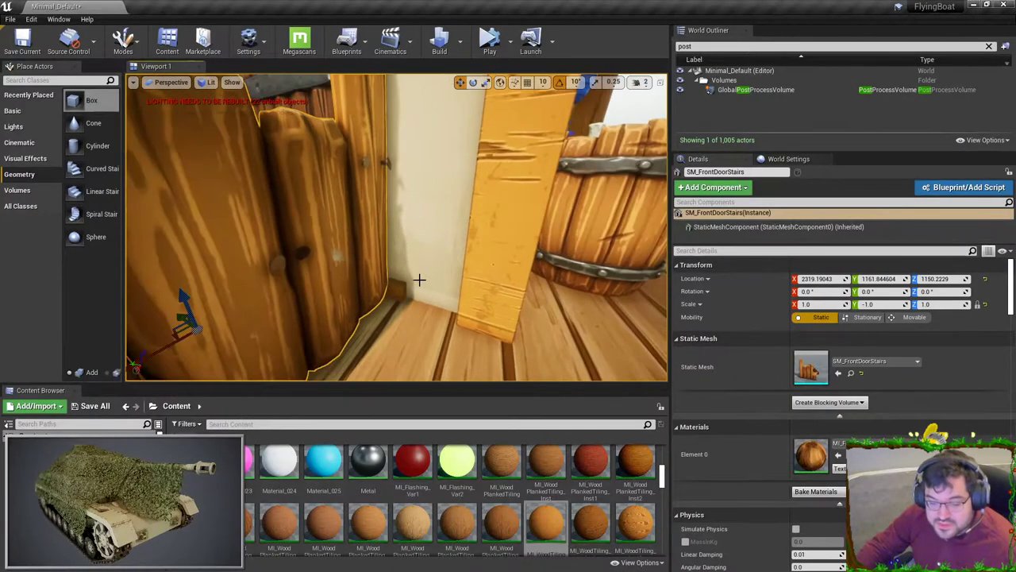
left_click(398, 293)
scroll(397, 292, "down", 4)
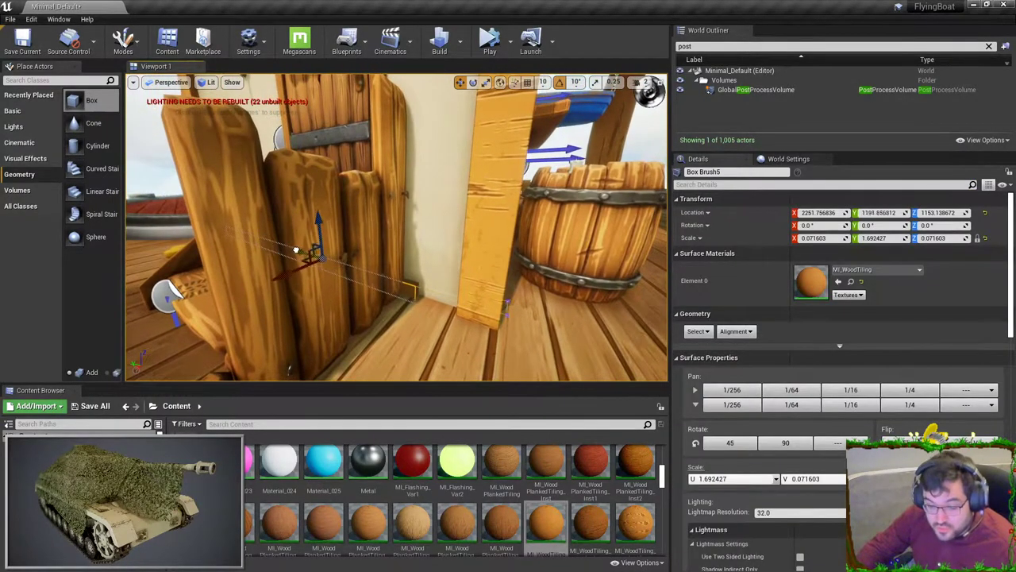
left_click_drag(288, 249, 285, 247)
mouse_move(285, 247)
right_mouse_down()
mouse_move(147, 248)
mouse_move(238, 278)
mouse_move(421, 246)
mouse_move(291, 254)
right_mouse_up()
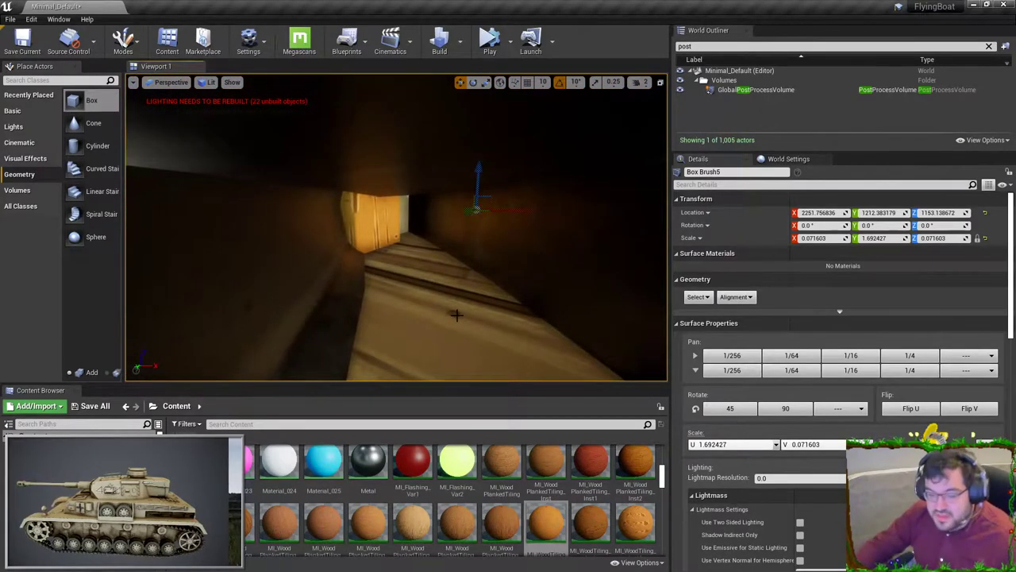
- Try the darker wood tiling material next to MI_WoodTiling on the baseboard brush
right_click_drag(397, 310, 447, 315)
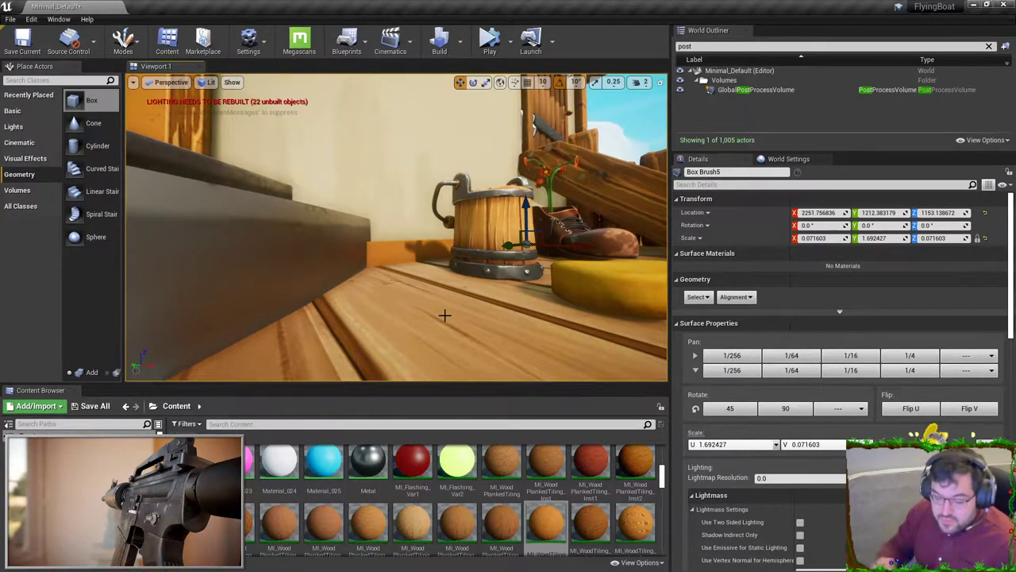
right_click_drag(536, 159, 591, 219)
left_click_drag(594, 523, 427, 307)
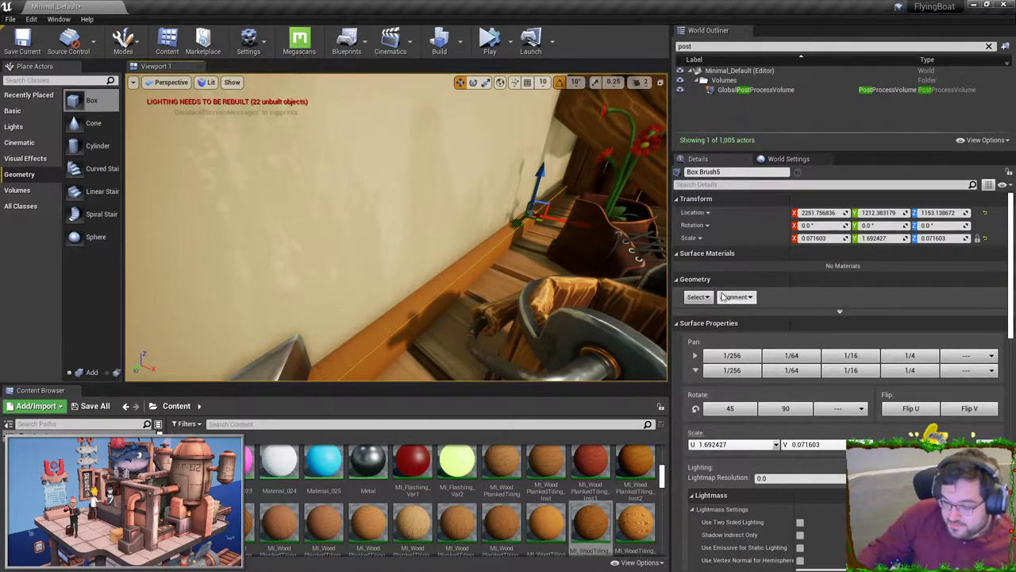
right_click_drag(571, 294, 568, 349)
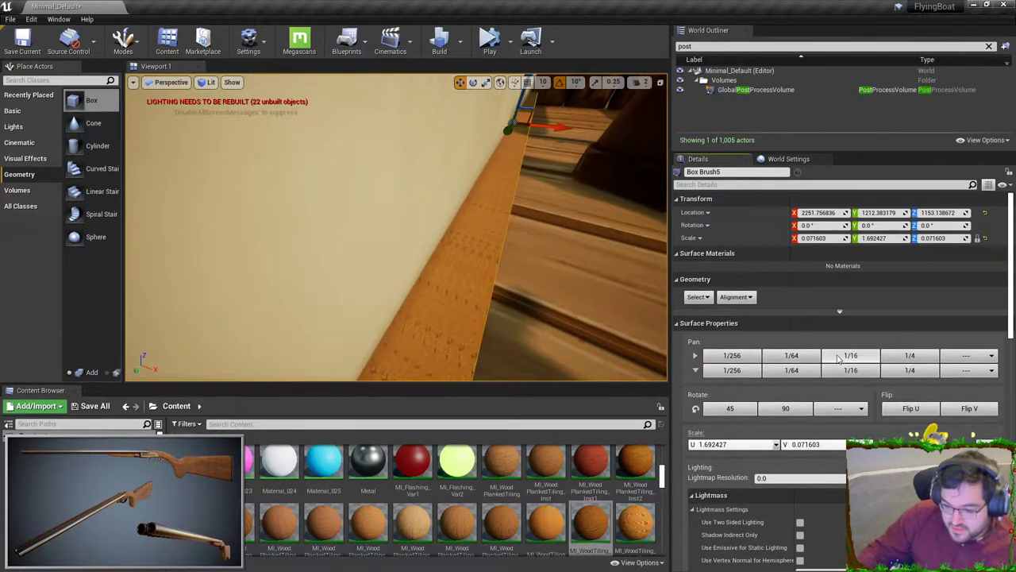
- Select the baseboard's top face and try Align Surface Default on its texture
left_click(473, 280)
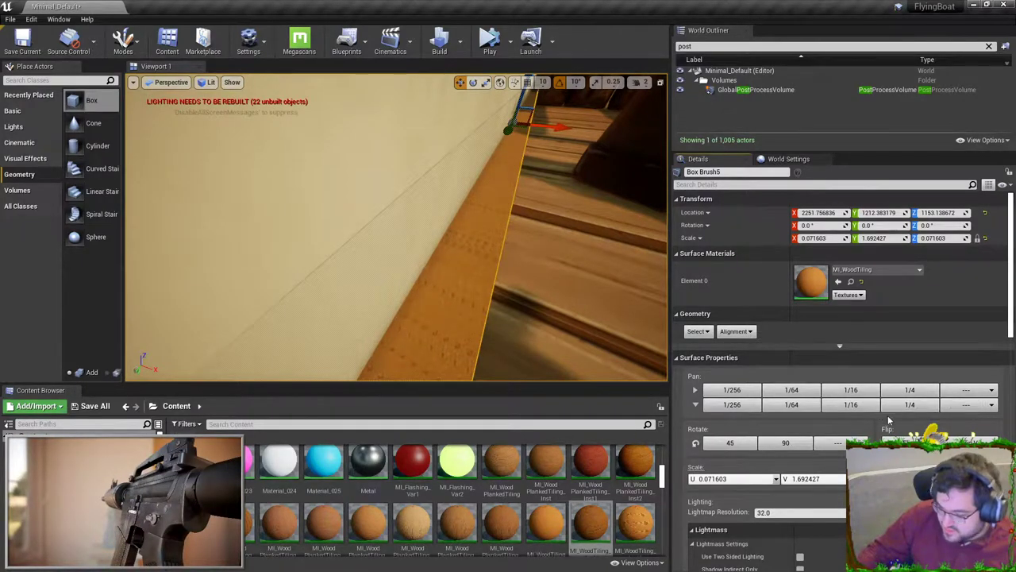
scroll(889, 421, "down", 2)
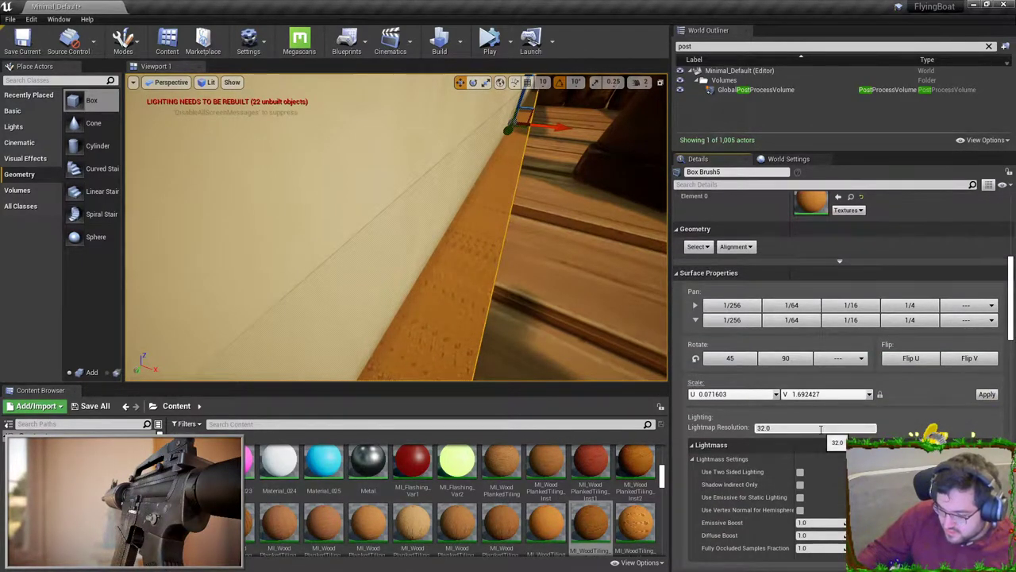
scroll(826, 427, "down", 3)
scroll(817, 428, "up", 3)
scroll(818, 429, "up", 2)
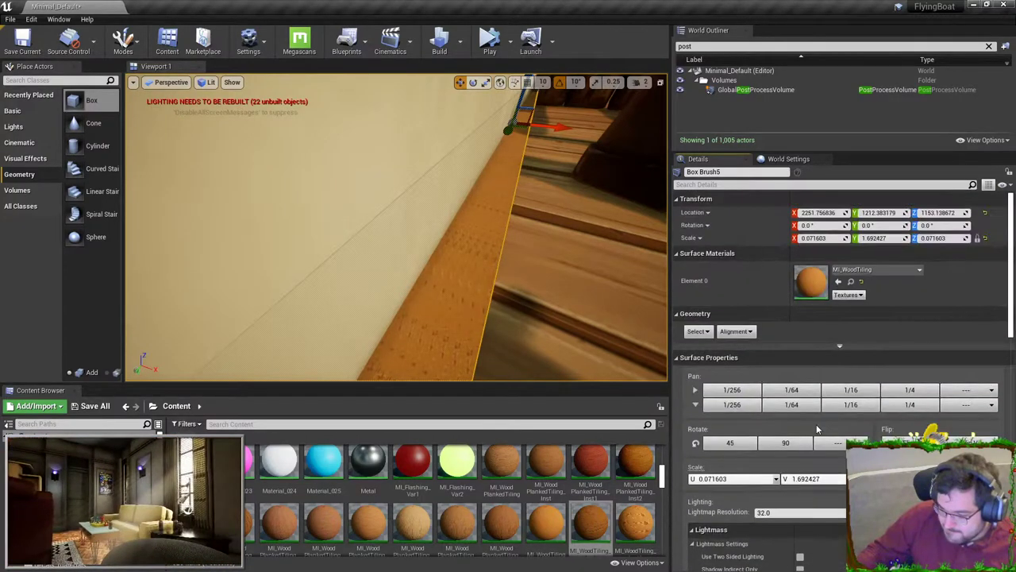
left_click(746, 332)
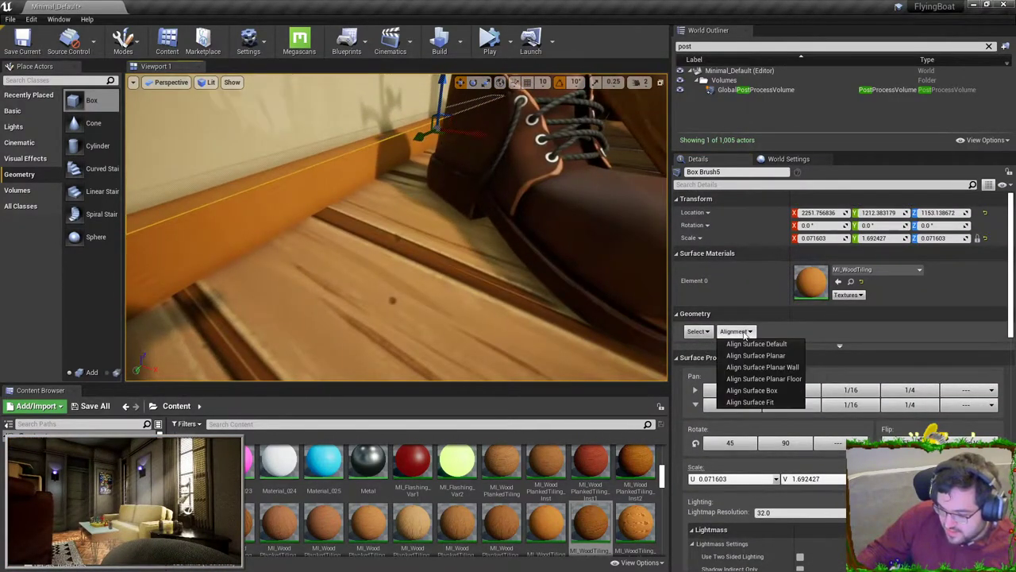
left_click(746, 344)
right_click_drag(642, 333, 731, 358)
- Realign the wood texture on the baseboard's faces with Align Surface Planar
left_click(736, 331)
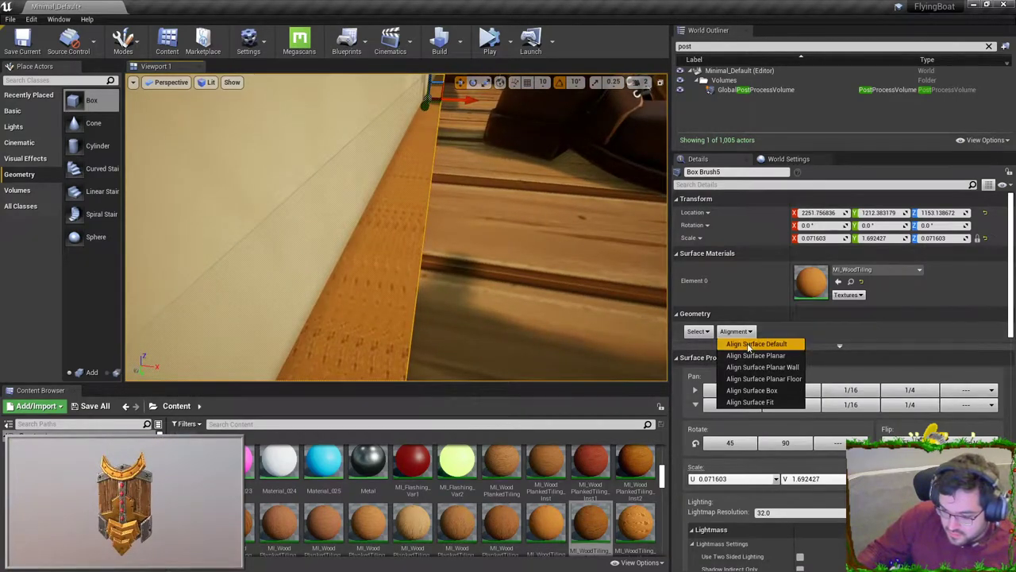
left_click(752, 355)
right_click_drag(494, 295, 559, 317)
left_click(508, 299)
left_click(736, 331)
left_click(749, 355)
right_click_drag(492, 267, 492, 268)
left_click(462, 243)
left_click(754, 446)
left_click(757, 447)
key("Escape")
right_click_drag(453, 243, 351, 247)
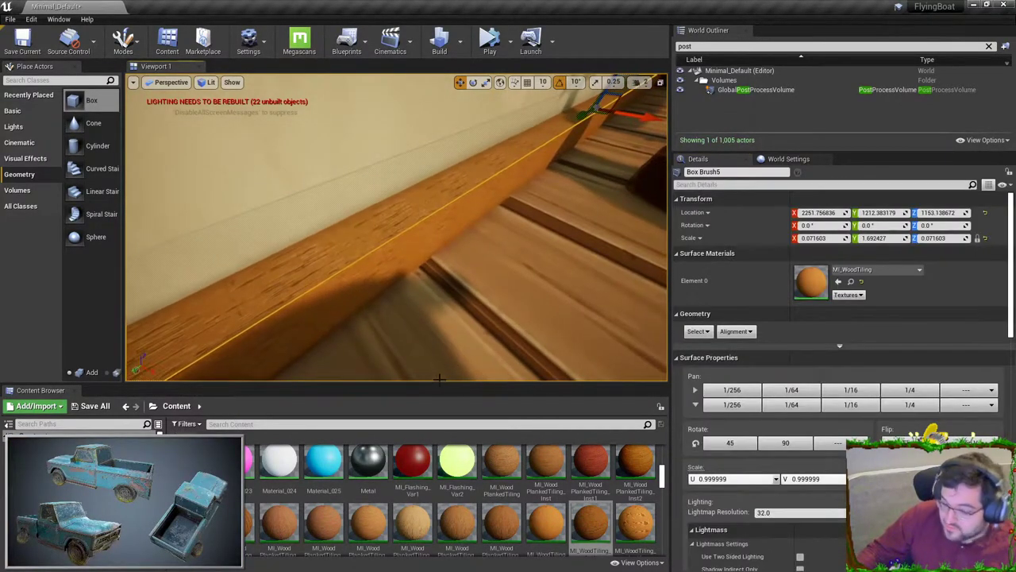
- Create a material instance from MI_WoodTiling and apply the new instance to the baseboard brush
left_click(545, 520)
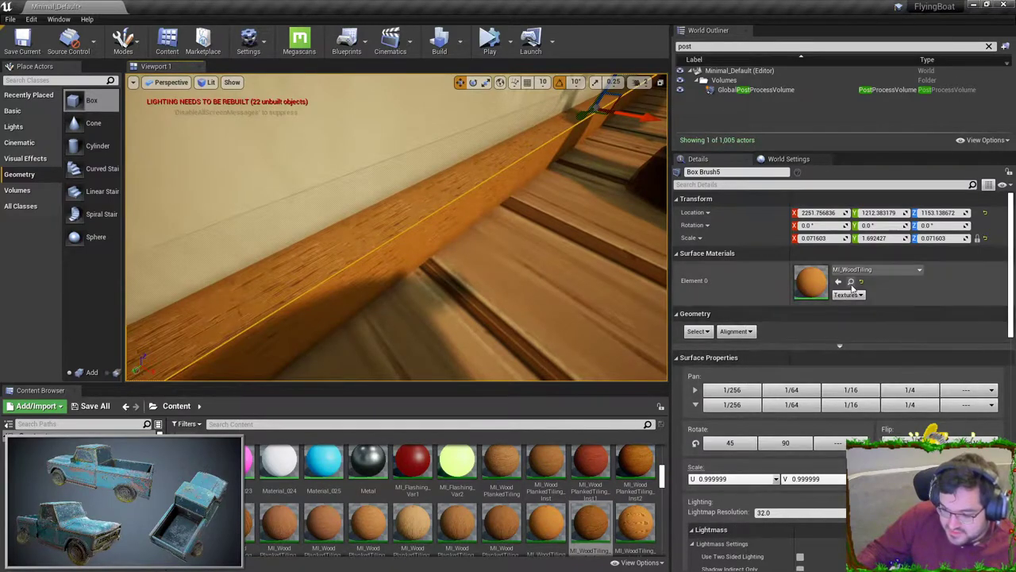
left_click_drag(550, 521, 438, 218)
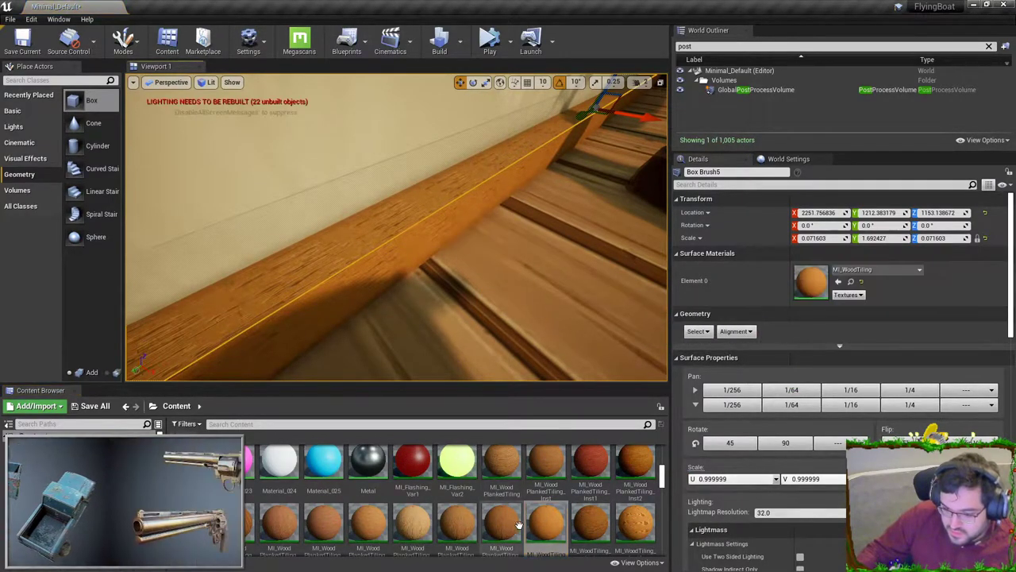
right_click(559, 520)
left_click(588, 243)
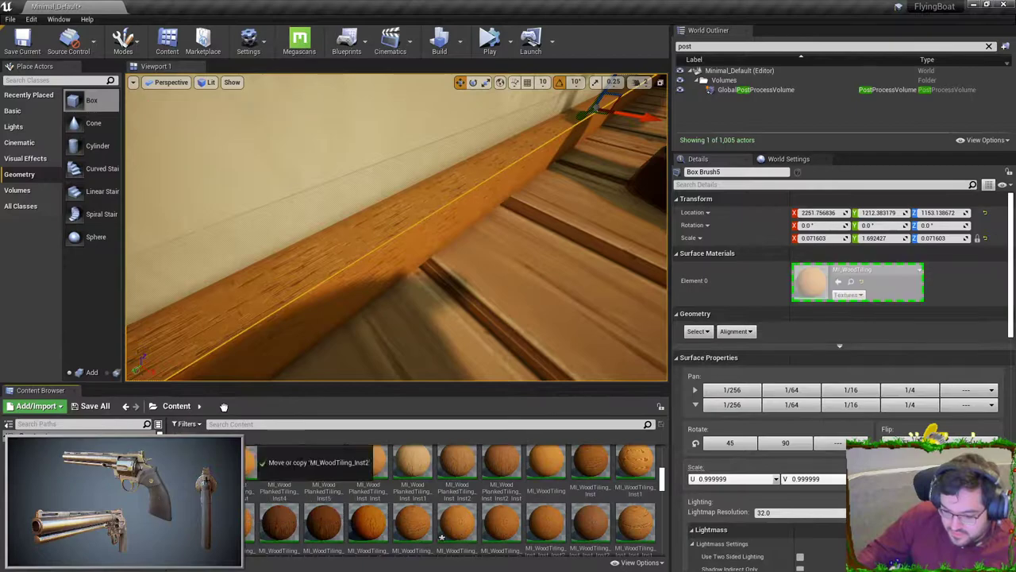
left_click_drag(251, 458, 343, 310)
scroll(476, 486, "down", 5)
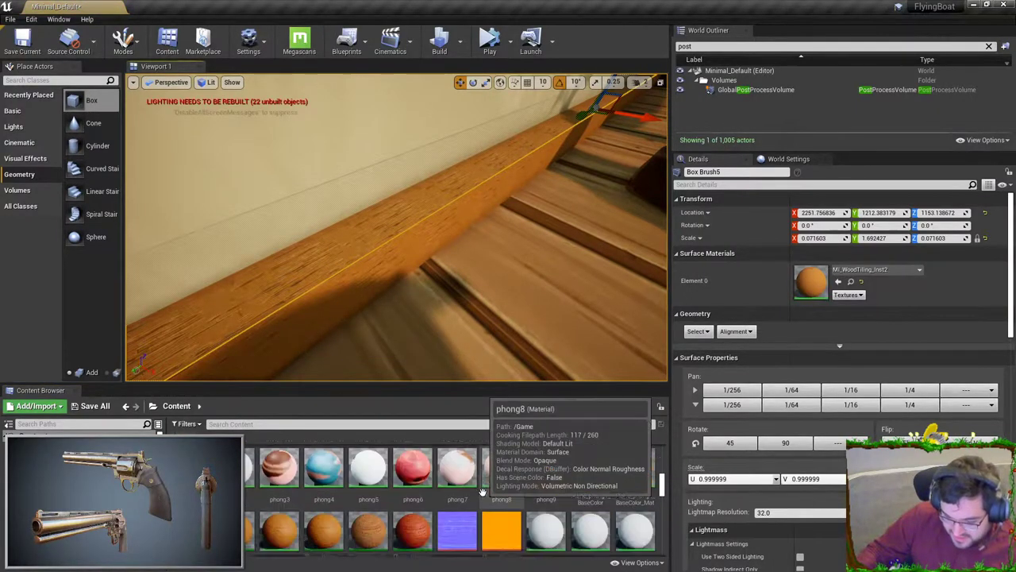
scroll(477, 486, "up", 5)
- Open the baseboard's material instance, enable the TileAmount and XTile overrides, and try an XTile of 10
double_click(811, 282)
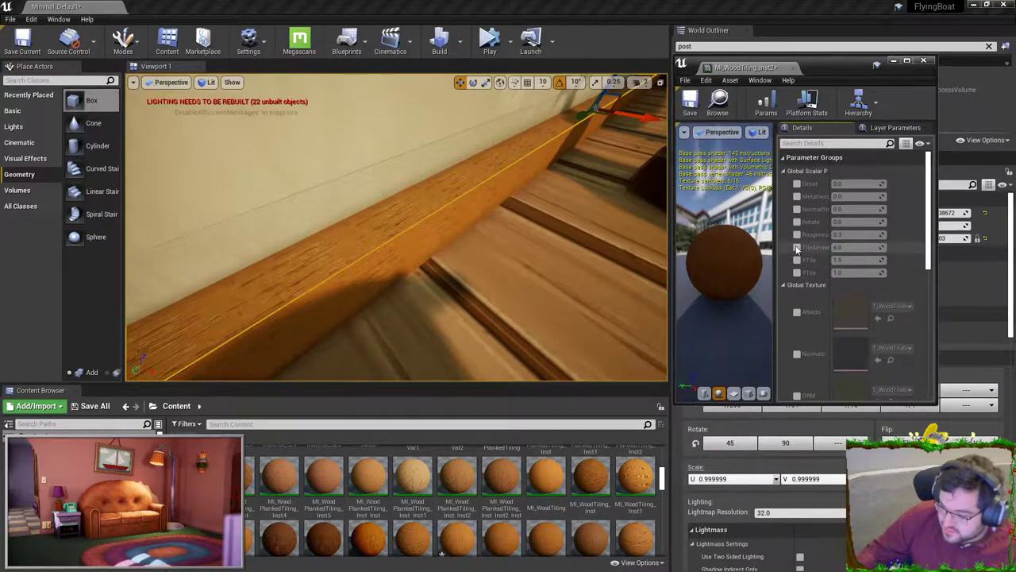
left_click(797, 248)
left_click(854, 260)
type("10")
key("Return")
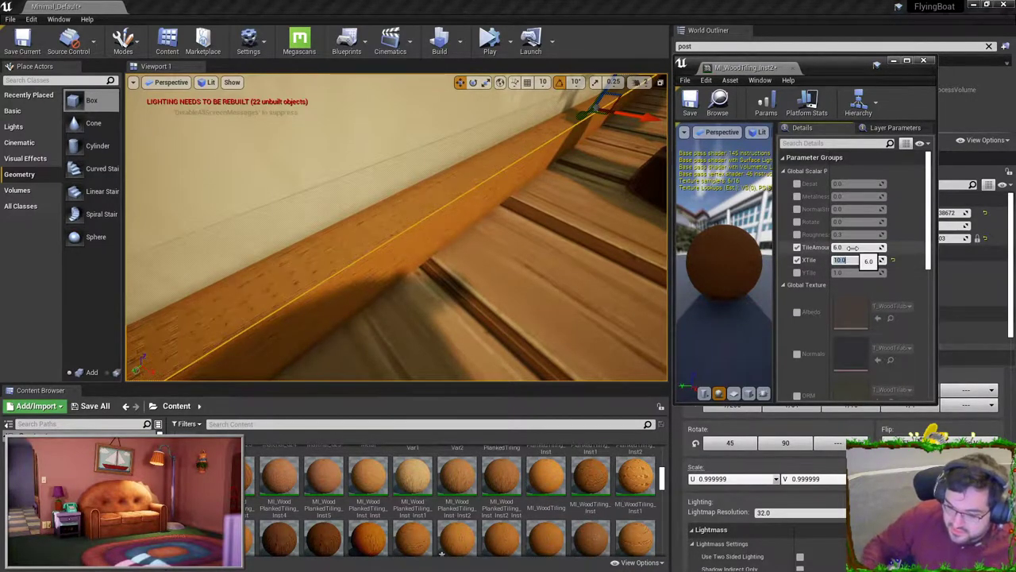
- Set XTile to 1.0 and reduce TileAmount to about 1.55 in the baseboard's material instance
mouse_move(852, 247)
left_mouse_down()
mouse_move(870, 247)
mouse_move(846, 247)
left_mouse_up()
right_click_drag(516, 238, 468, 242)
key("Escape")
key("s")
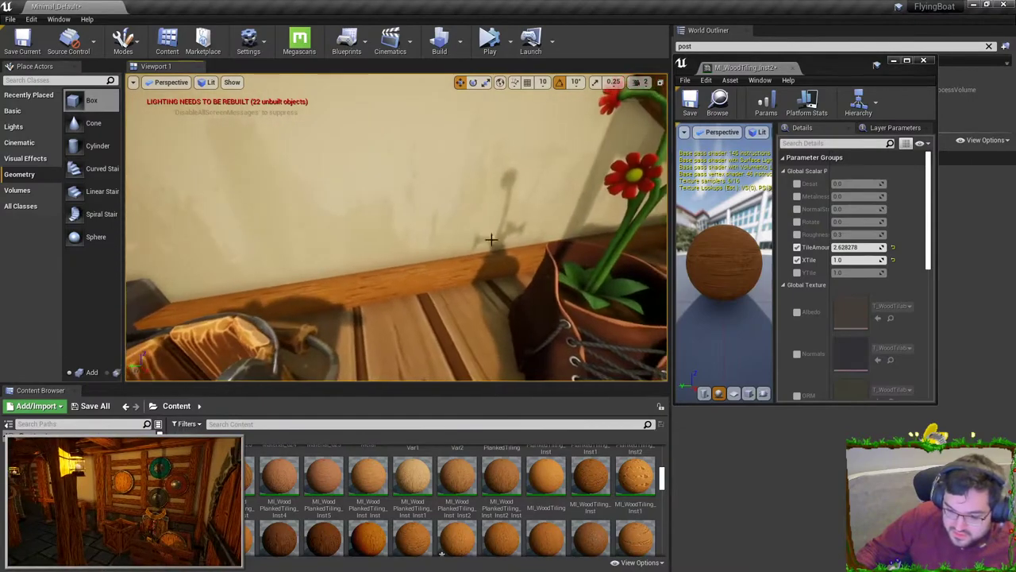
left_click_drag(860, 247, 848, 247)
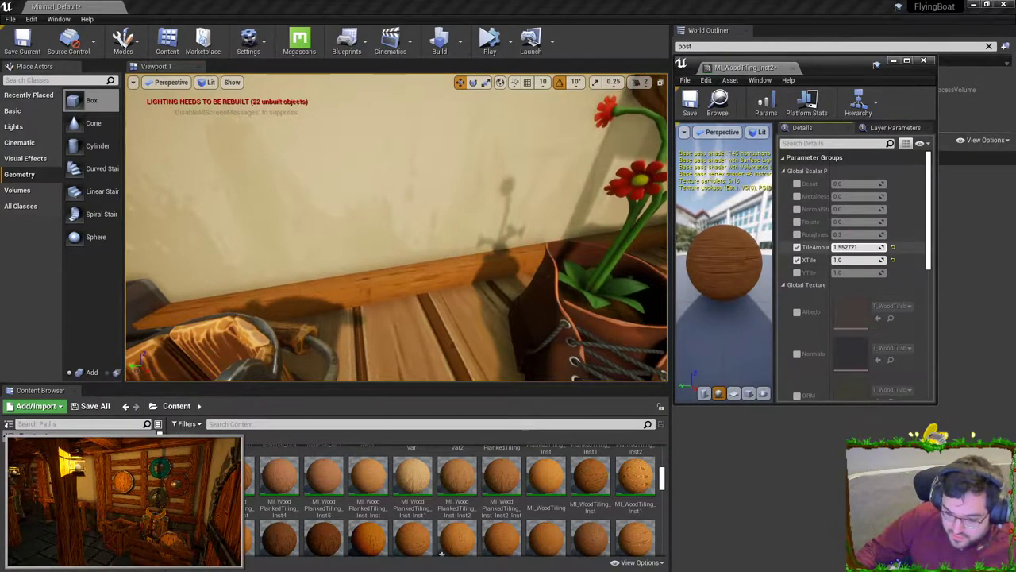
key("s")
mouse_move(436, 289)
right_mouse_down()
mouse_move(420, 282)
mouse_move(457, 286)
mouse_move(433, 287)
right_mouse_up()
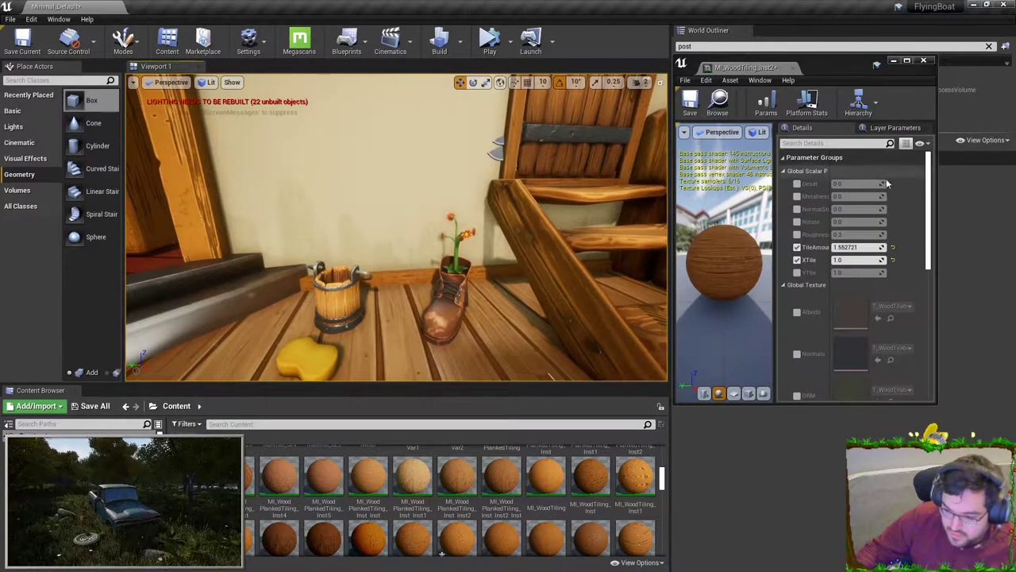
- Override the instance's Colour, trying a darker value and a pale blue tint before returning it to white
scroll(858, 254, "down", 5)
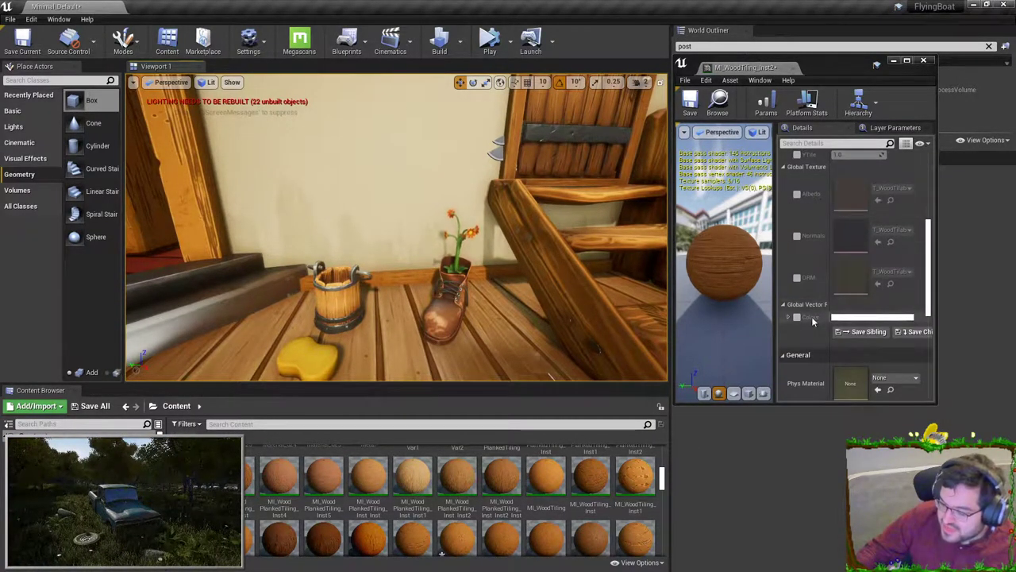
left_click(797, 317)
left_click(847, 317)
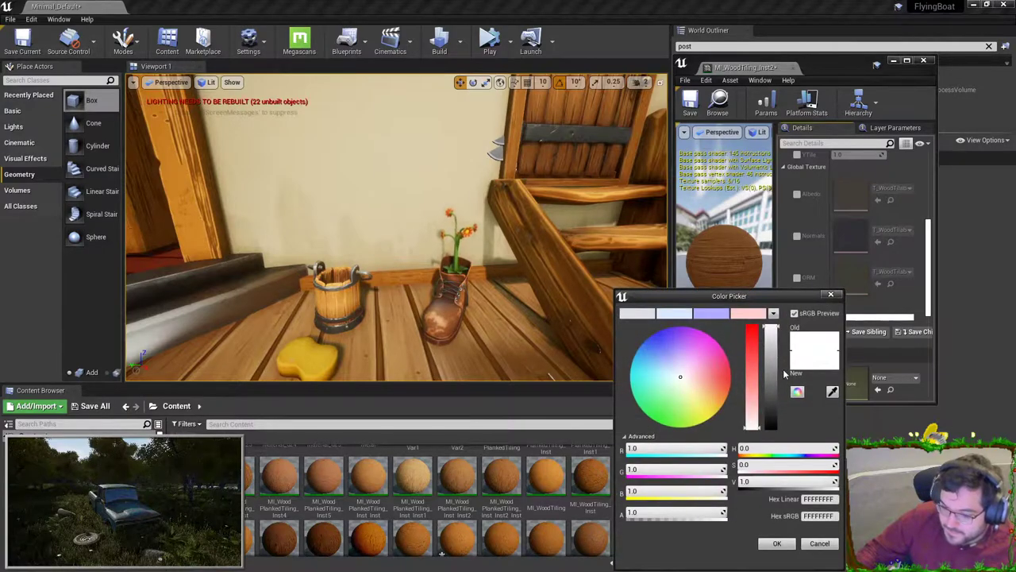
left_click(770, 340)
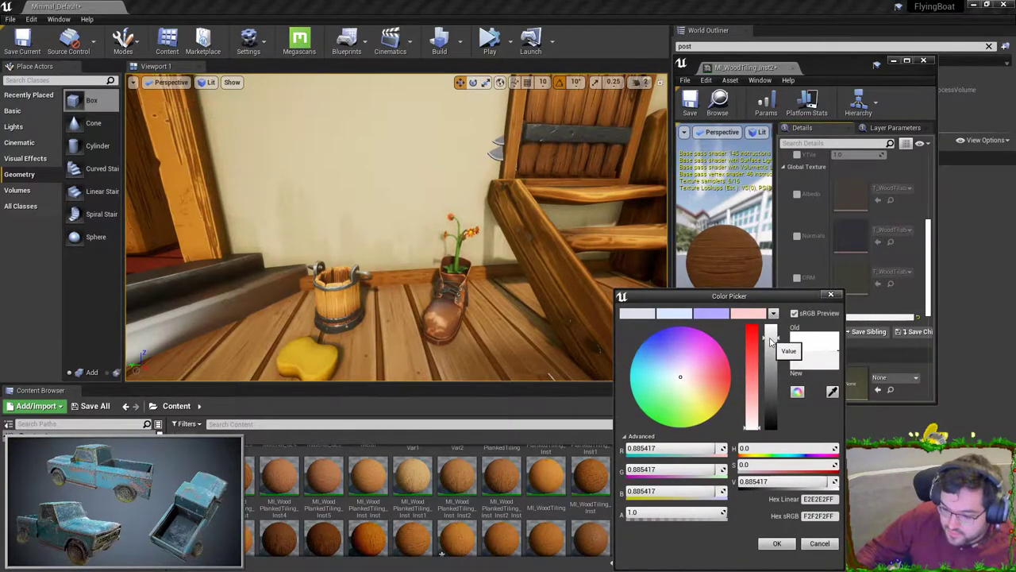
left_click_drag(751, 368, 751, 432)
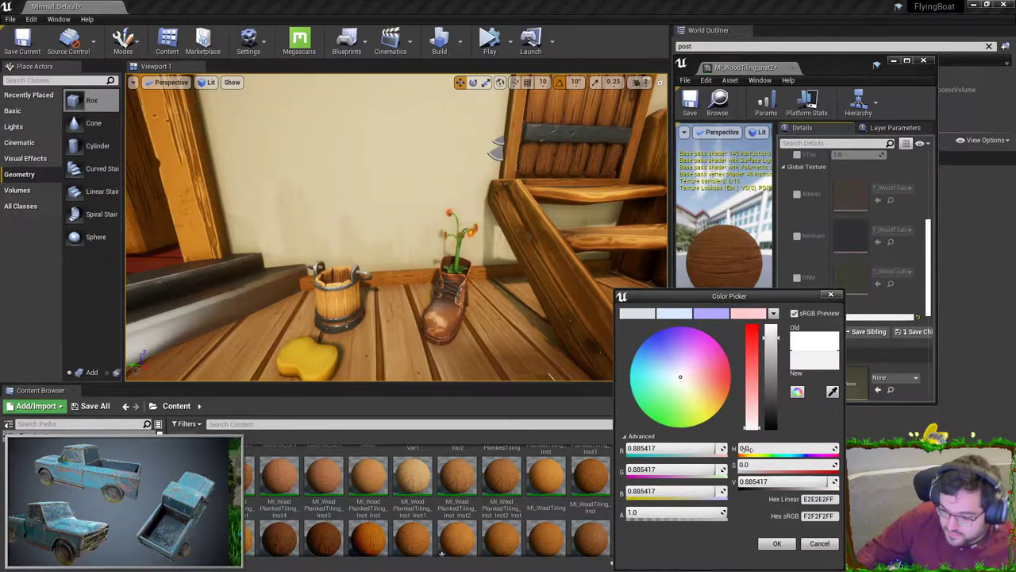
left_click(666, 365)
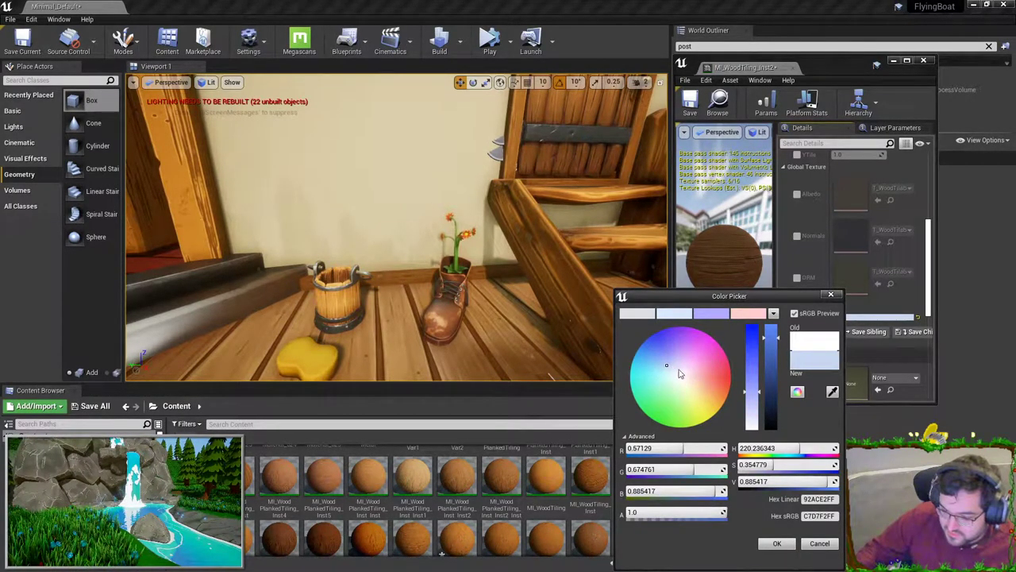
left_click_drag(751, 389, 773, 435)
left_click_drag(775, 339, 774, 320)
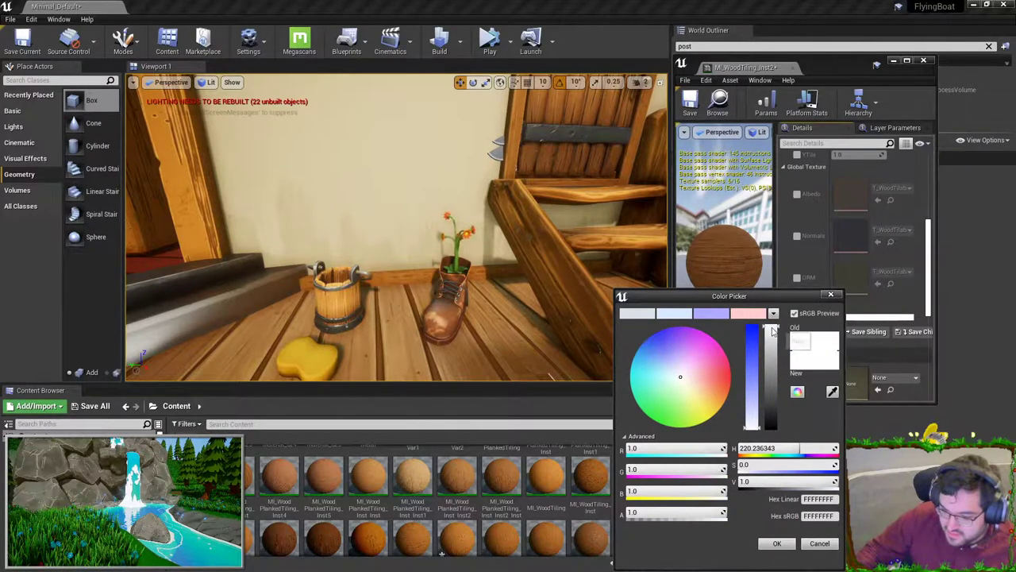
left_click(769, 543)
- Duplicate the baseboard brush and rotate the copy to line up with the adjoining side wall
right_click_drag(580, 324, 412, 207)
key("w")
left_click(412, 326)
mouse_move(412, 326)
right_mouse_down()
mouse_move(433, 326)
mouse_move(412, 325)
right_mouse_up()
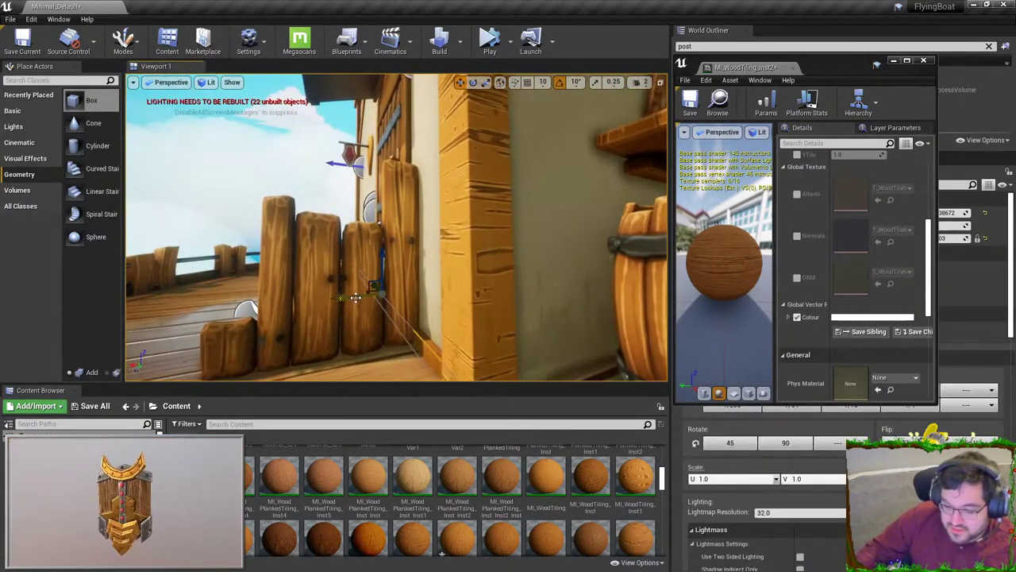
left_click(401, 310)
left_click_drag(409, 281, 473, 328, "alt")
right_click_drag(473, 328, 508, 357)
key("e")
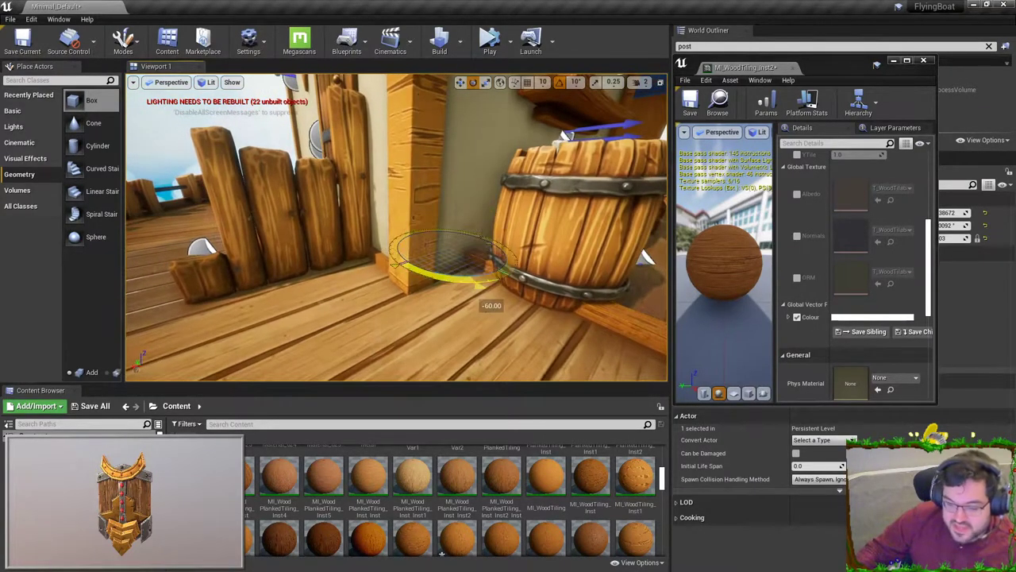
left_click_drag(492, 256, 493, 258)
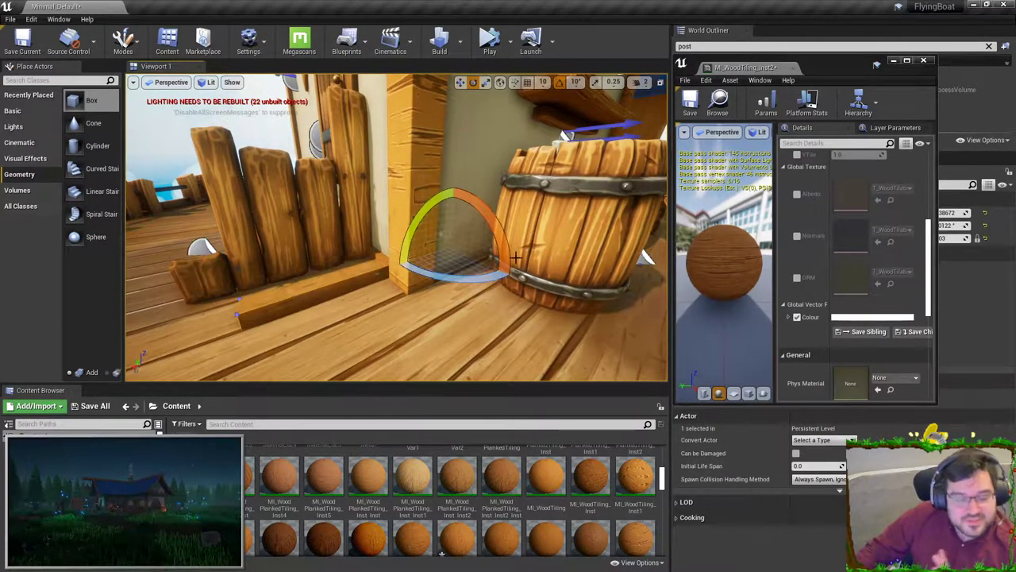
- Move the rotated copy in behind the barrel, against the foot of the side wall
right_click_drag(469, 277, 588, 293)
key("w")
scroll(314, 217, "up", 3)
right_click_drag(313, 216, 405, 206)
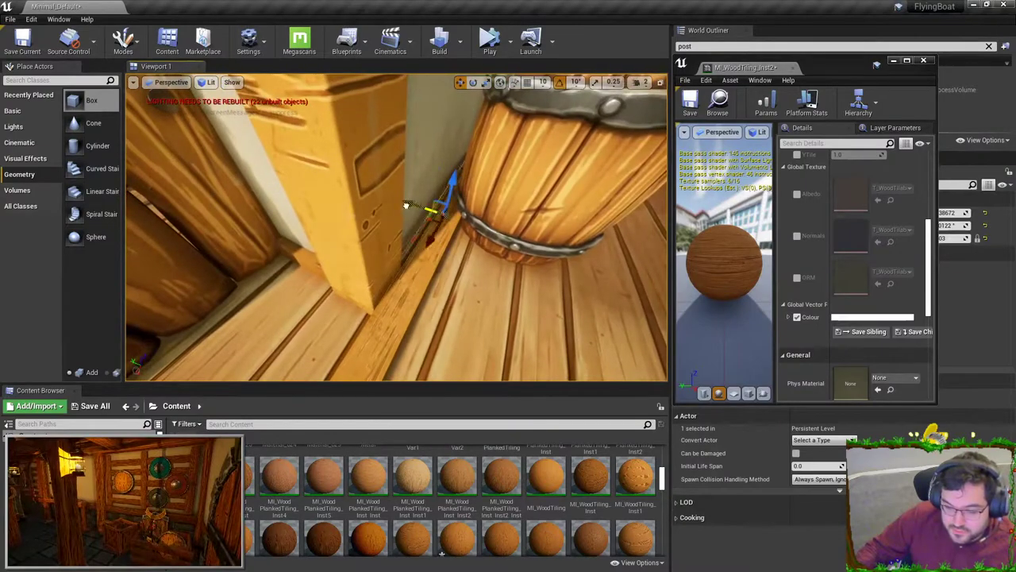
right_click_drag(466, 176, 413, 194)
left_click(349, 238)
mouse_move(349, 239)
right_mouse_down()
mouse_move(290, 226)
mouse_move(413, 254)
mouse_move(421, 262)
mouse_move(397, 278)
right_mouse_up()
left_click(436, 289)
- Scale the side-wall baseboard lengthwise so it spans between the two corner posts
mouse_move(591, 258)
right_mouse_down()
mouse_move(615, 253)
mouse_move(584, 252)
right_mouse_up()
mouse_move(365, 238)
right_mouse_down()
mouse_move(381, 235)
mouse_move(389, 248)
mouse_move(366, 238)
mouse_move(334, 252)
mouse_move(354, 253)
right_mouse_up()
key("r")
right_click_drag(601, 324, 561, 258)
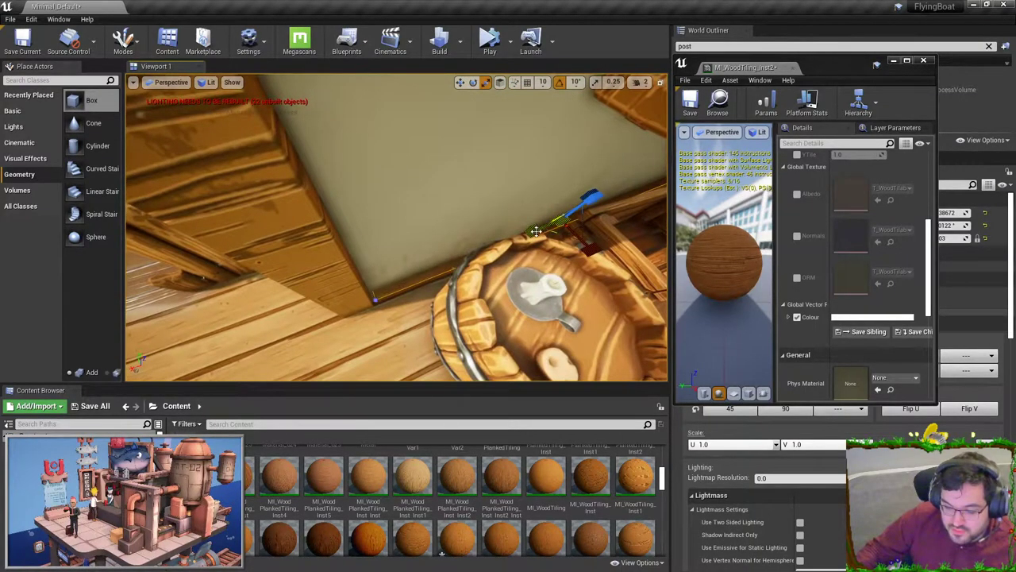
right_click_drag(397, 238, 334, 230)
mouse_move(532, 227)
right_mouse_down()
mouse_move(537, 212)
mouse_move(533, 227)
right_mouse_up()
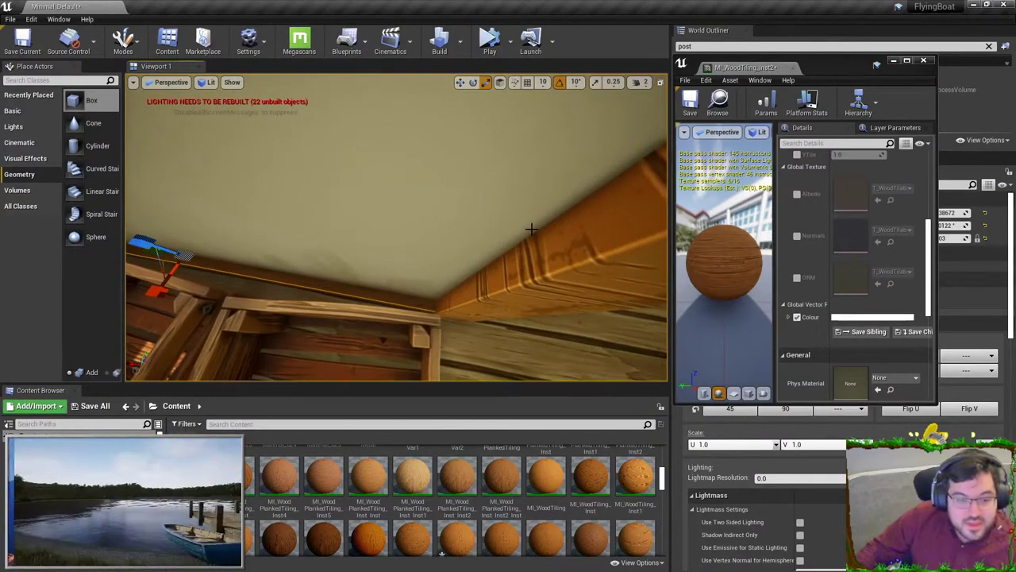
- Lay a rotated copy of the side baseboard along the wall around the corner post, and close the material instance editor
right_click_drag(410, 188, 278, 254)
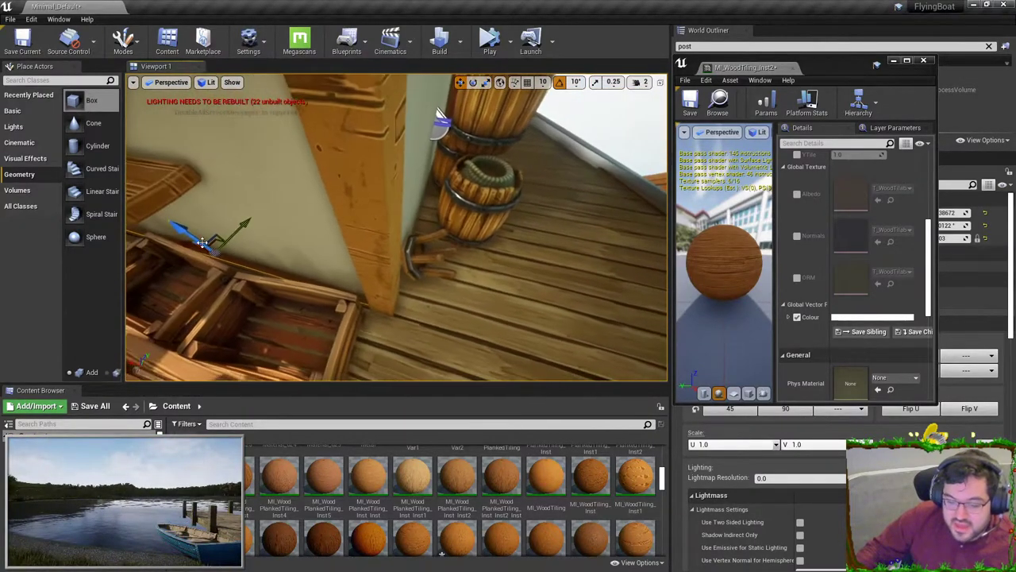
left_click(409, 263)
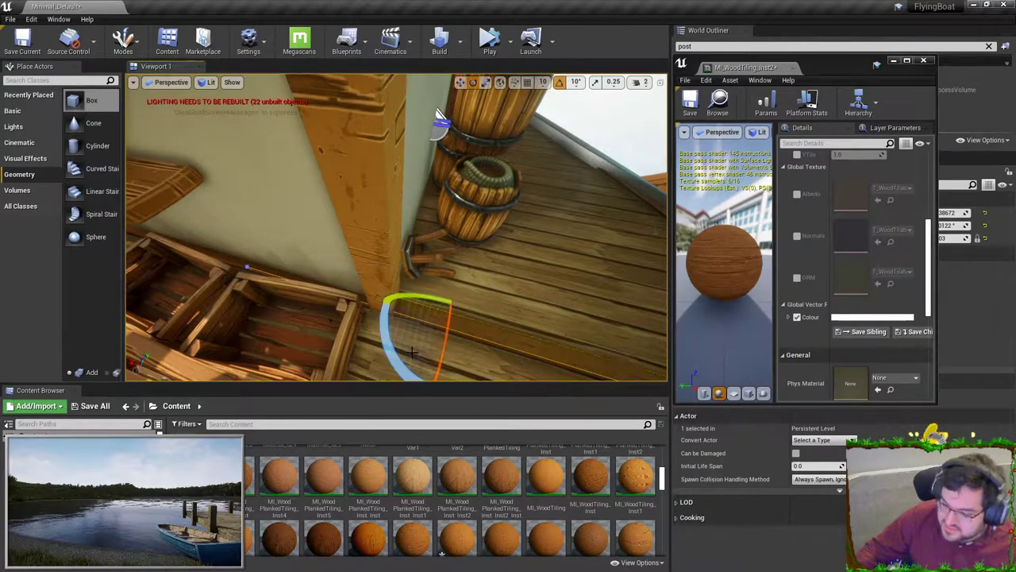
left_click_drag(418, 268, 391, 347)
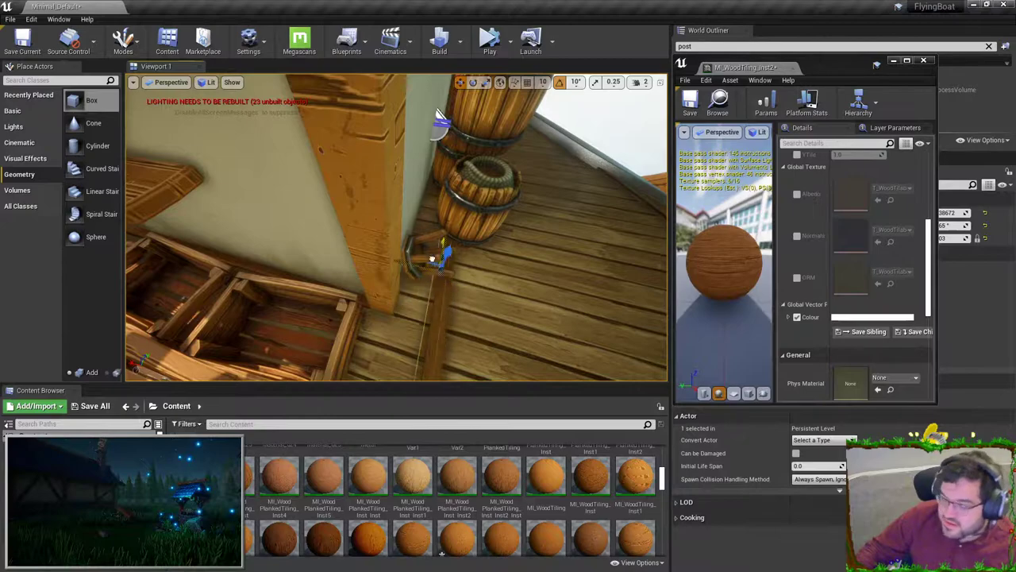
right_click_drag(422, 174, 338, 178)
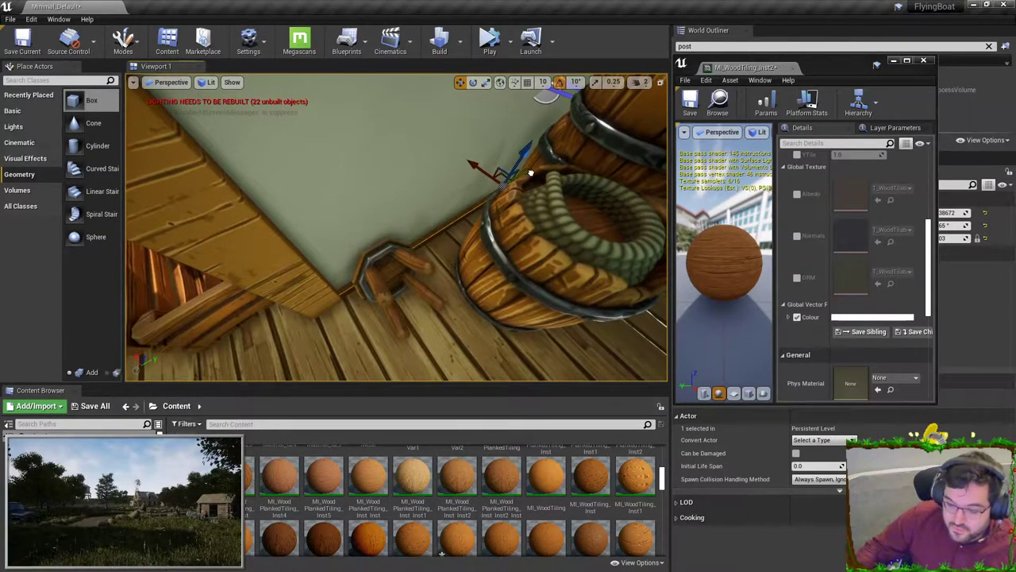
right_click_drag(485, 171, 464, 205)
right_click_drag(556, 196, 385, 250)
left_click(386, 238)
left_click(924, 64)
- Try the MI_WoodTiling_Inst1 material on the building's wooden post and undo it
right_click_drag(476, 223, 278, 226)
left_click_drag(636, 476, 351, 211)
right_click_drag(352, 212, 368, 215)
key("ctrl+z")
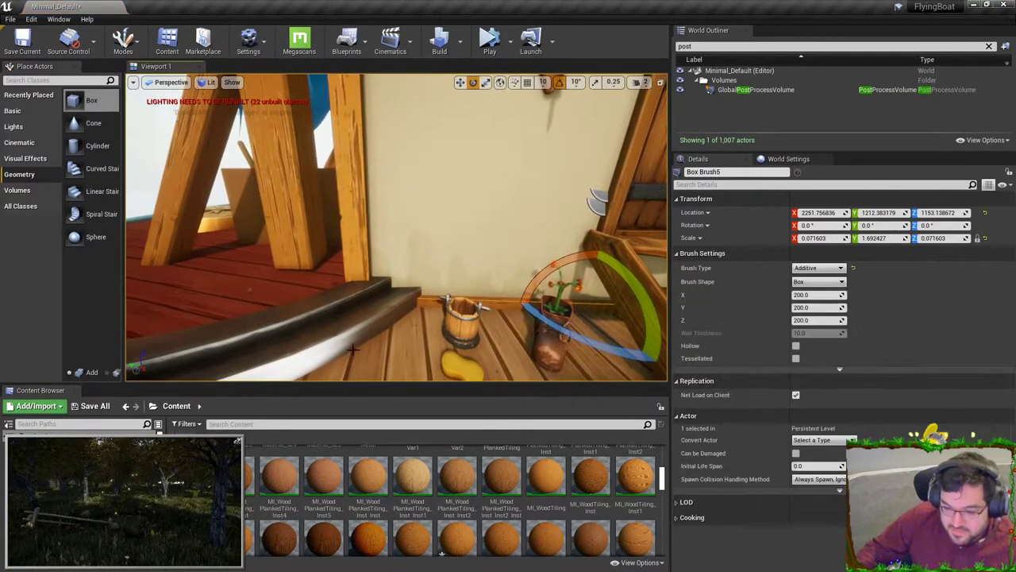
- Inspect the building frame's wood materials and the baseboard's surface material and texture scale for comparison
left_click(351, 181)
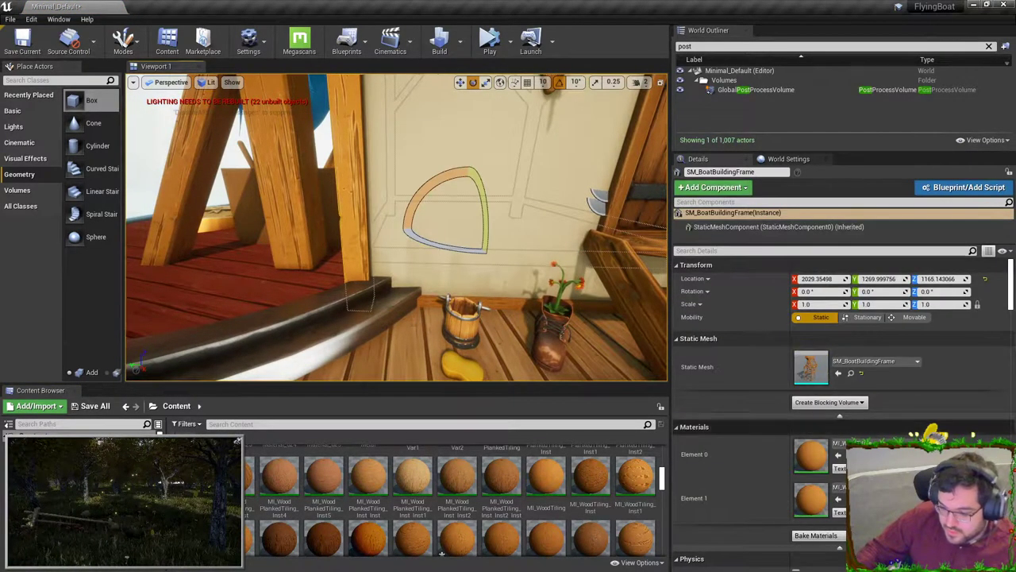
left_click_drag(546, 475, 520, 303)
mouse_move(472, 322)
right_mouse_down()
mouse_move(540, 321)
mouse_move(484, 333)
mouse_move(472, 322)
right_mouse_up()
left_click(451, 295)
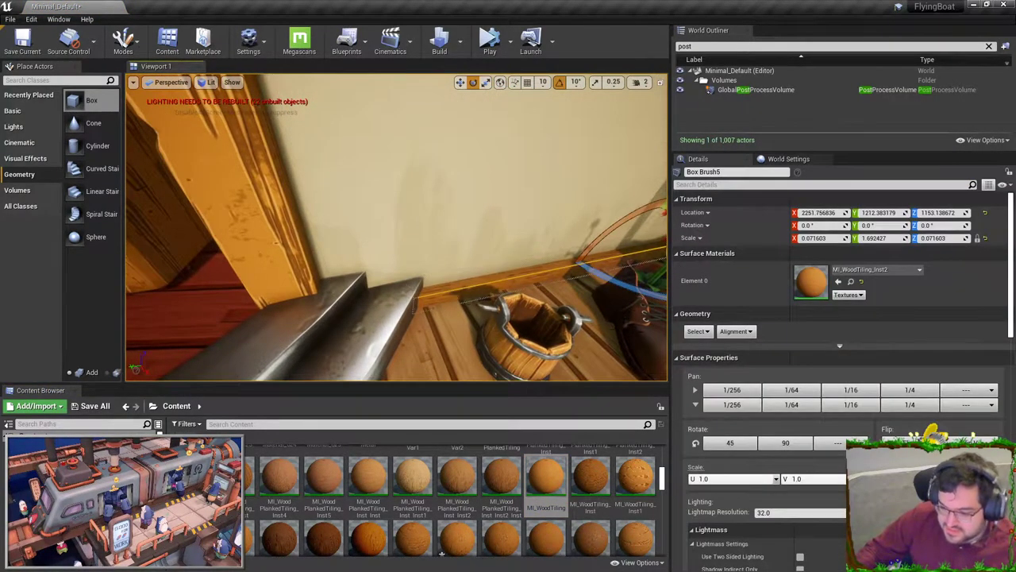
mouse_move(354, 259)
right_mouse_down()
mouse_move(389, 259)
mouse_move(354, 259)
mouse_move(357, 274)
right_mouse_up()
key("Escape")
left_click(377, 278)
left_click(750, 479)
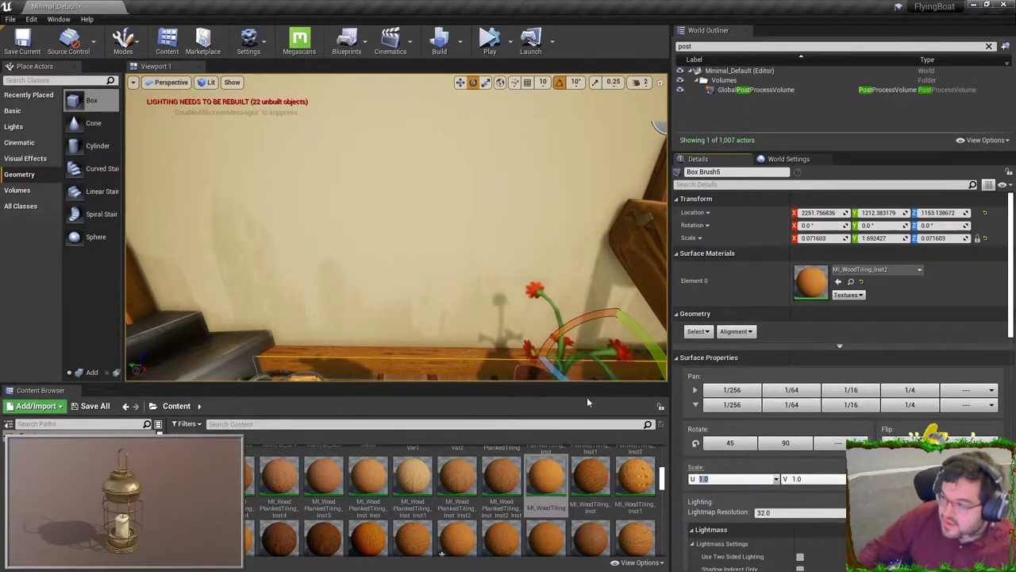
right_click_drag(421, 298, 477, 299)
key("Escape")
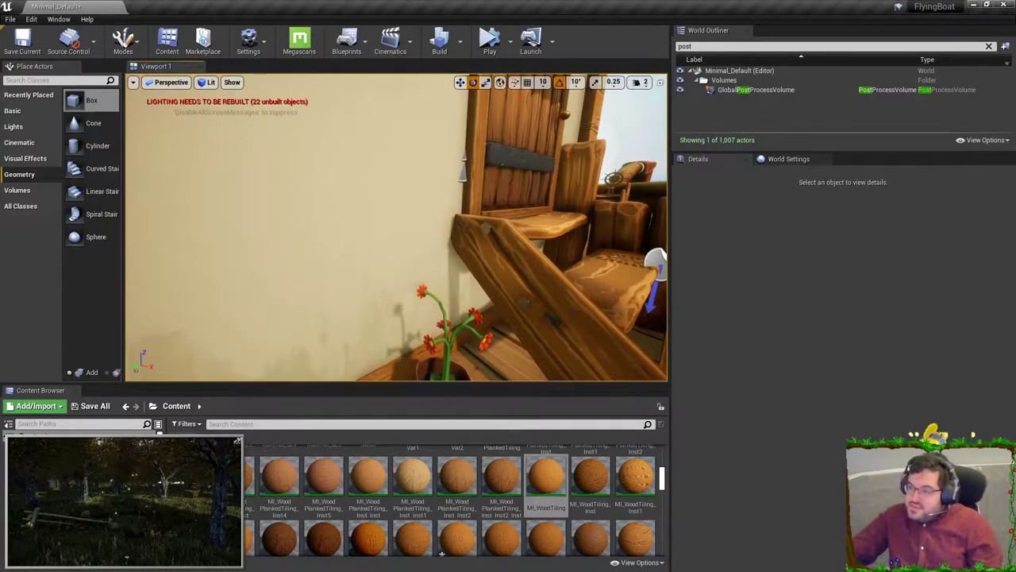
- Switch to the browser window with the ArtStation portfolio page
left_click_drag(1015, 5, 647, 1)
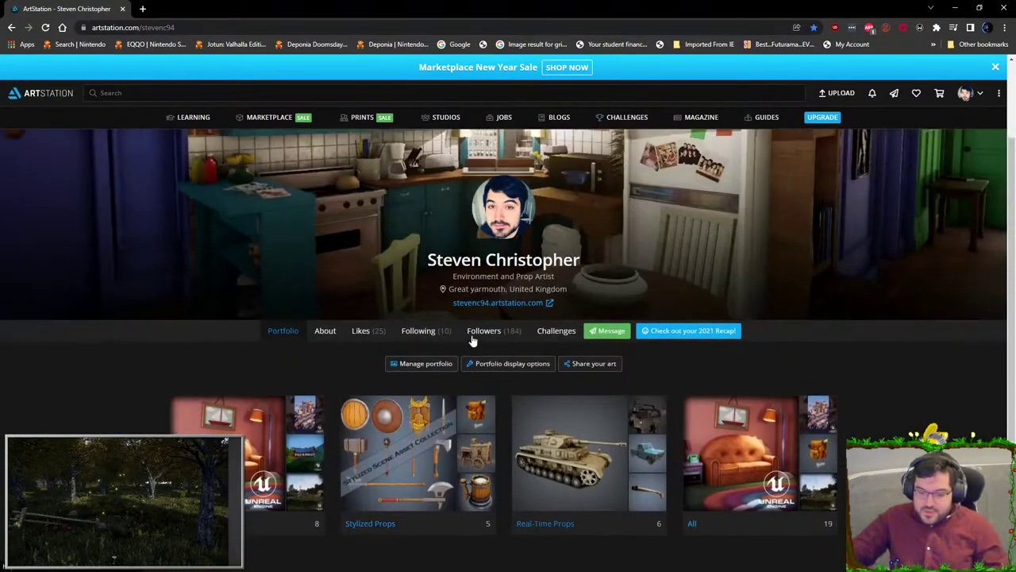
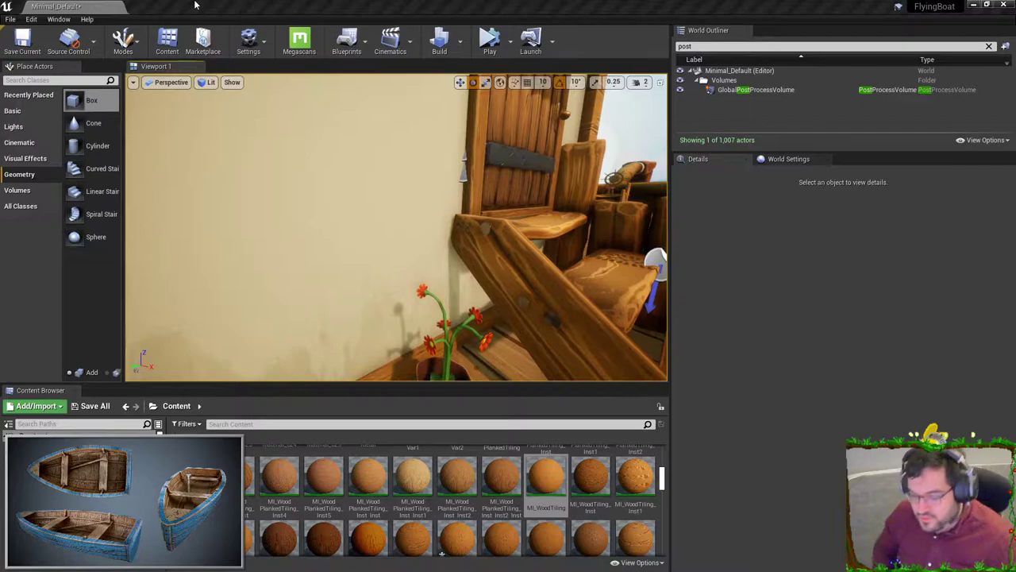
- Switch to Foliage mode and paint the nail mesh onto the floor planks beside the front-wall baseboard
right_click_drag(333, 297, 469, 313)
key("w")
right_click_drag(389, 295, 339, 299)
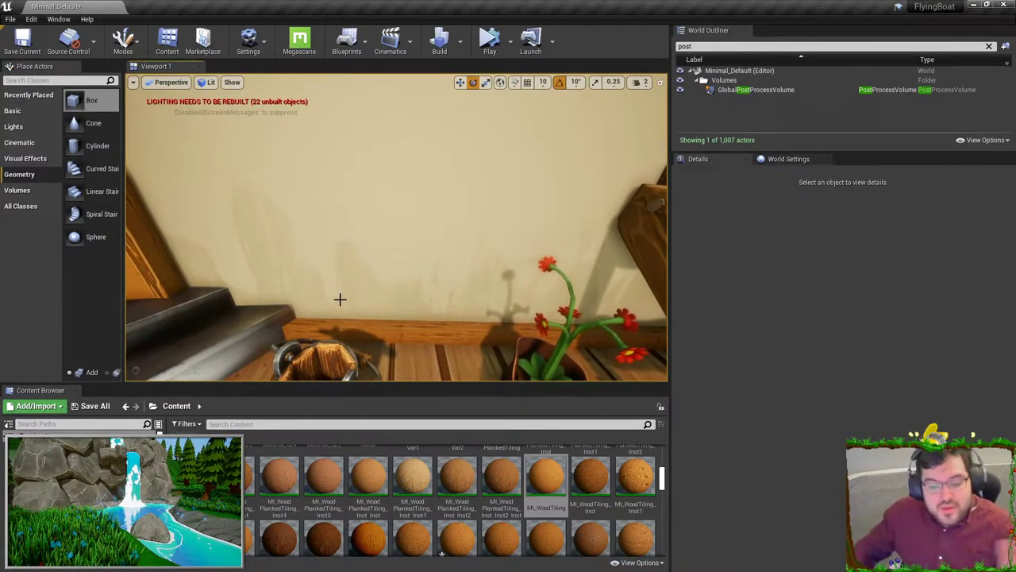
left_click(123, 43)
left_click(140, 99)
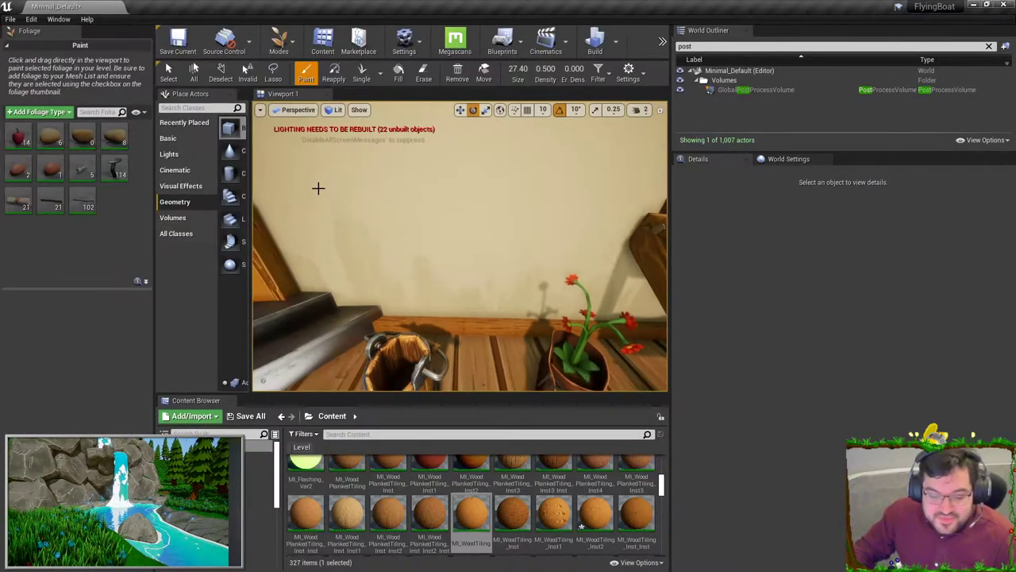
left_click(108, 163)
key("w")
right_click_drag(465, 236, 462, 297)
left_click(470, 307)
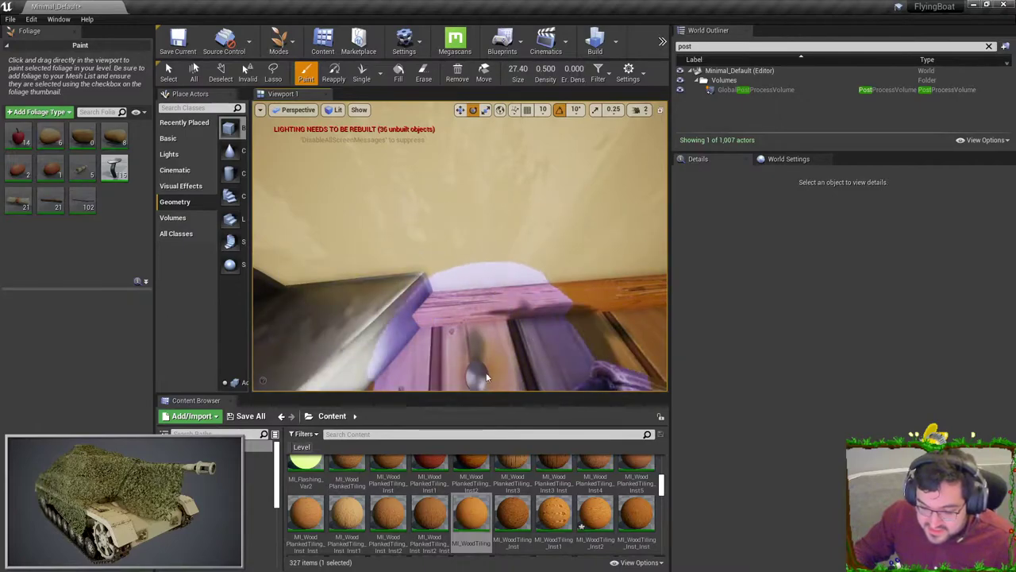
- Undo the last painted nail and switch the foliage tool to placing single instances
key("ctrl+z")
right_click_drag(471, 305, 473, 278)
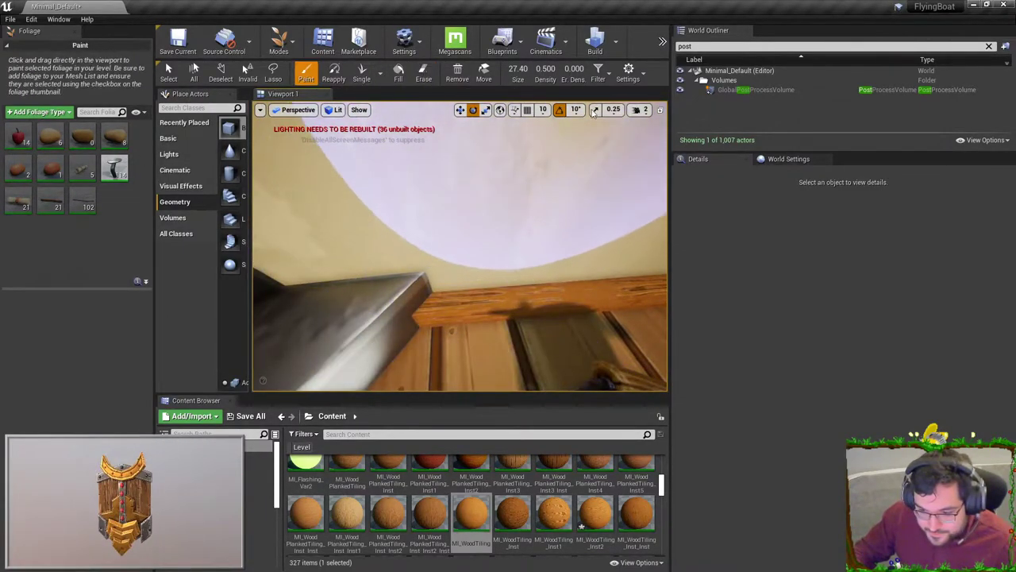
left_click(598, 73)
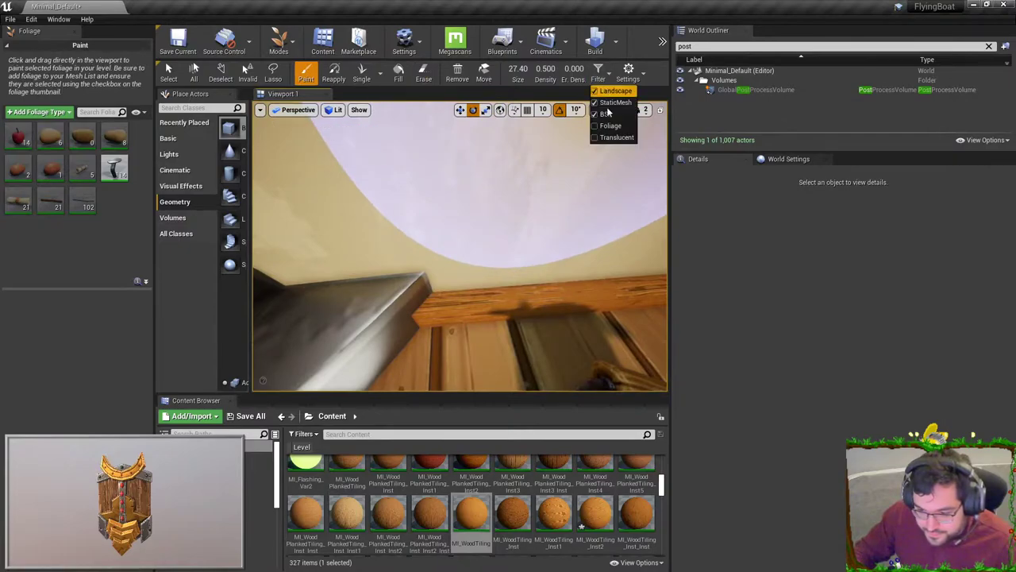
left_click(366, 77)
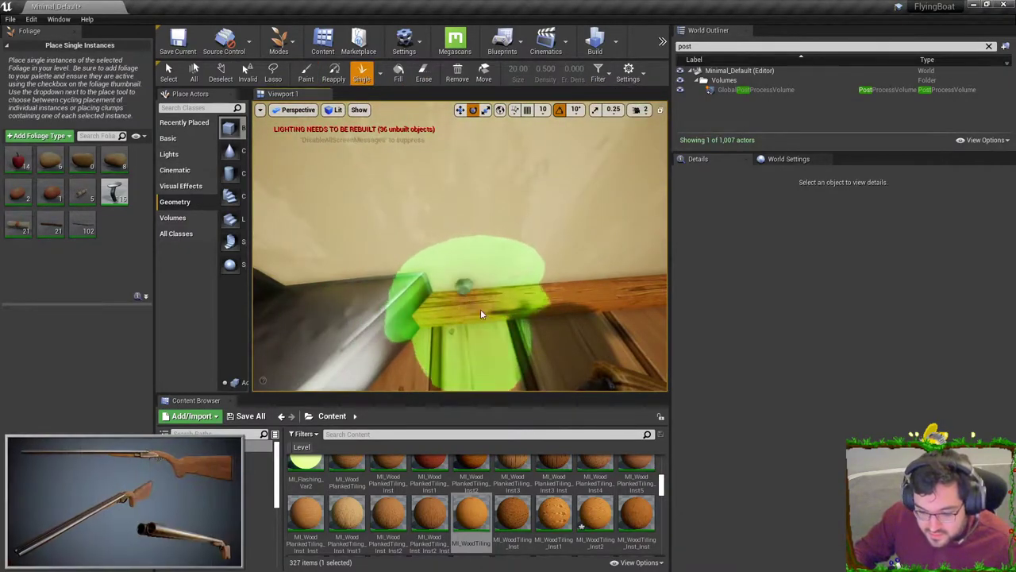
mouse_move(465, 305)
right_mouse_down()
mouse_move(397, 310)
mouse_move(444, 281)
mouse_move(492, 280)
mouse_move(571, 309)
right_mouse_up()
- Place individual nail instances on the building's wooden baseboard and nearby trim
left_click(380, 260)
right_click_drag(381, 259, 461, 254)
mouse_move(374, 278)
right_mouse_down()
mouse_move(434, 298)
mouse_move(478, 269)
mouse_move(557, 243)
mouse_move(547, 258)
mouse_move(611, 309)
mouse_move(474, 346)
mouse_move(508, 365)
mouse_move(484, 349)
right_mouse_up()
left_click(445, 267)
mouse_move(445, 267)
right_mouse_down()
mouse_move(422, 279)
mouse_move(425, 254)
mouse_move(493, 250)
mouse_move(545, 177)
mouse_move(384, 239)
mouse_move(365, 260)
mouse_move(487, 256)
mouse_move(474, 246)
right_mouse_up()
left_click(421, 274)
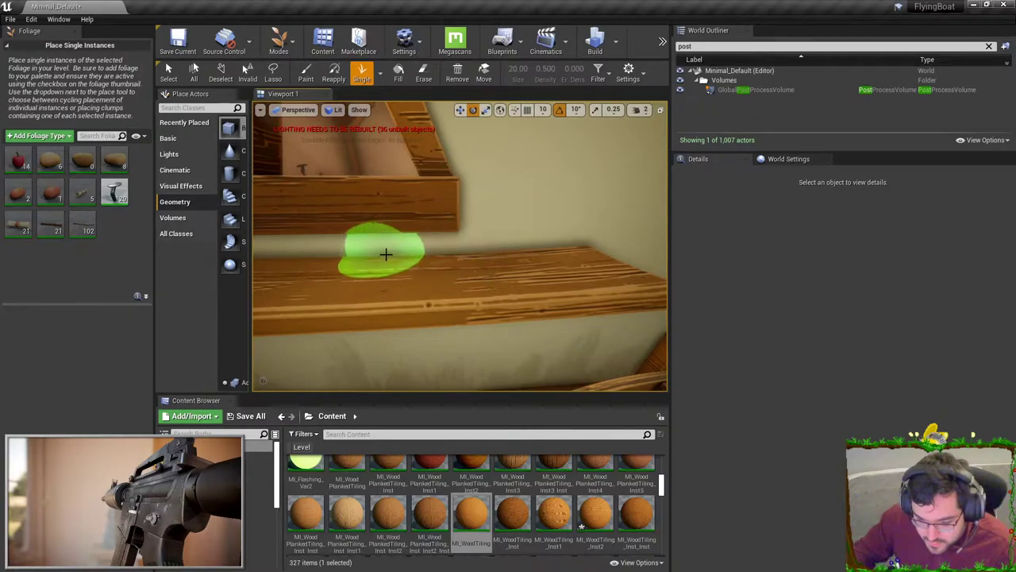
- Place a single nail on the wooden ledge below the small window and erase the surplus one beside it
left_click(402, 254)
mouse_move(401, 254)
right_mouse_down()
mouse_move(477, 258)
mouse_move(403, 260)
right_mouse_up()
left_click(518, 270, "shift")
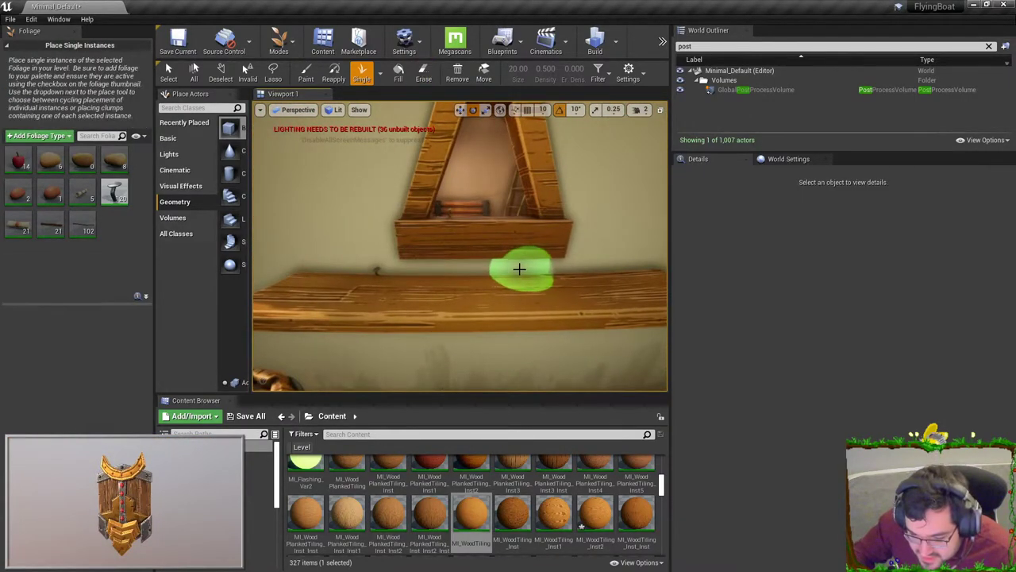
mouse_move(521, 274)
right_mouse_down()
mouse_move(460, 262)
mouse_move(484, 258)
mouse_move(461, 211)
mouse_move(429, 240)
mouse_move(397, 243)
mouse_move(393, 217)
mouse_move(395, 234)
mouse_move(478, 236)
mouse_move(401, 218)
mouse_move(416, 188)
mouse_move(431, 214)
mouse_move(488, 220)
mouse_move(468, 227)
mouse_move(469, 245)
mouse_move(432, 252)
mouse_move(437, 270)
mouse_move(421, 274)
mouse_move(429, 257)
right_mouse_up()
left_click(439, 208)
- Erase the misplaced nail on the small plank roof and place single nails on its boards and the adjacent diagonal beam
key("shift")
key("shift")
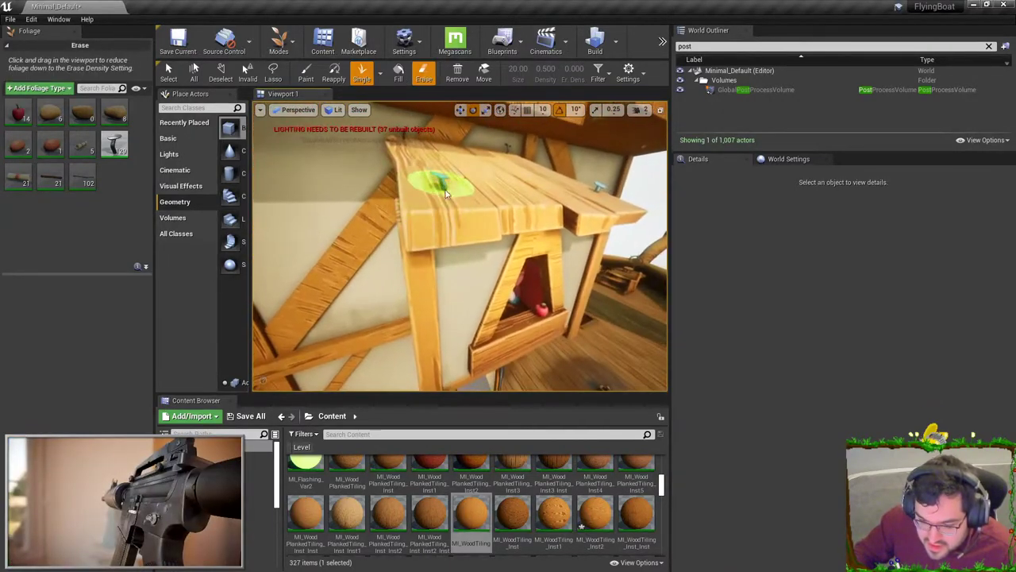
left_click(444, 193, "shift")
left_click(454, 166)
right_click_drag(453, 166, 493, 199)
mouse_move(486, 320)
right_mouse_down()
mouse_move(512, 309)
mouse_move(433, 342)
mouse_move(400, 341)
right_mouse_up()
left_click(466, 344)
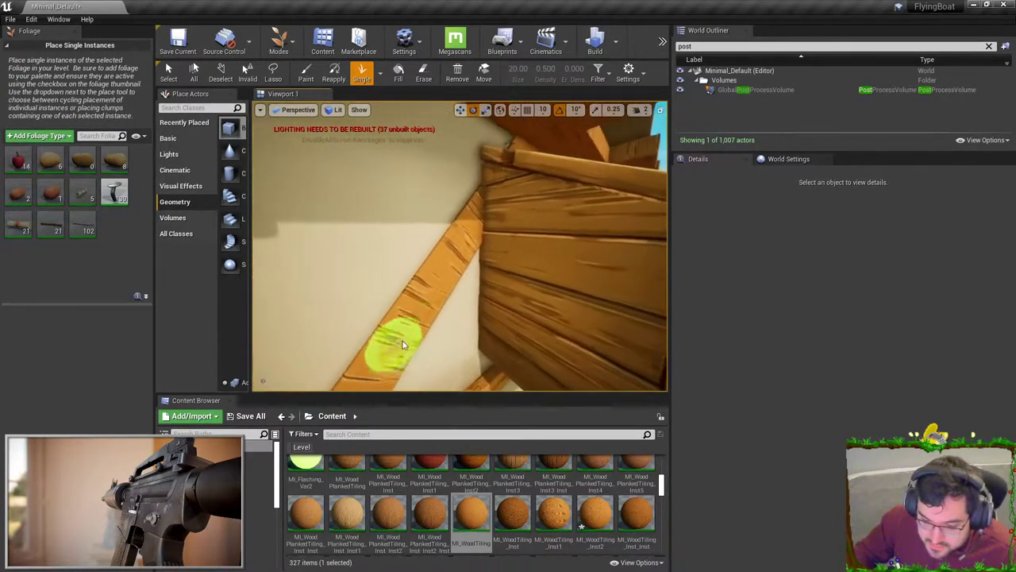
right_click_drag(468, 248, 486, 297)
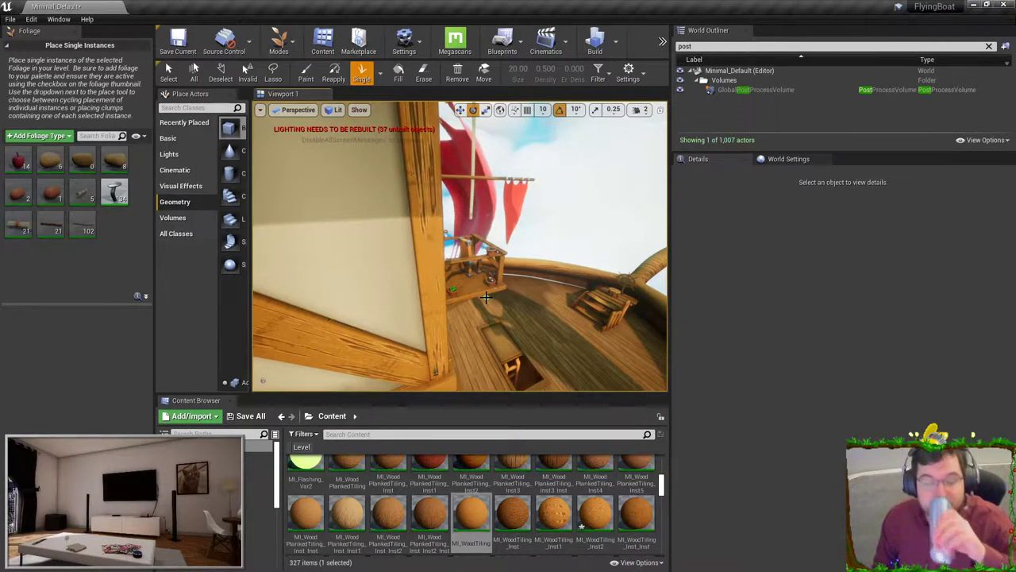
- Return to Select mode, inspect the SM_BoatBalcony mesh and deselect it
mouse_move(479, 316)
right_mouse_down()
mouse_move(497, 337)
mouse_move(476, 298)
right_mouse_up()
left_click(281, 44)
left_click(297, 73)
left_click(463, 310)
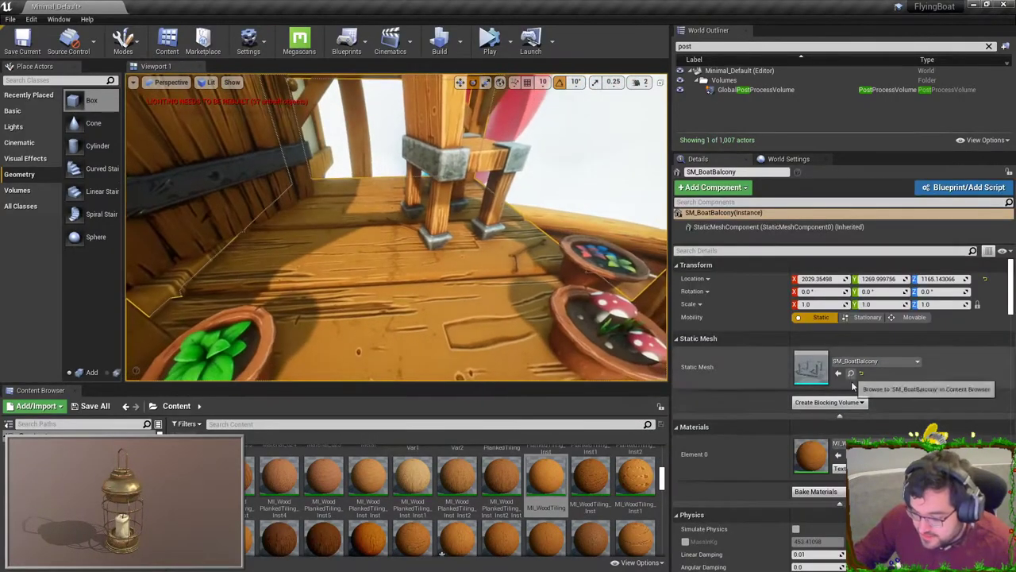
right_click_drag(397, 230, 328, 291)
key("Escape")
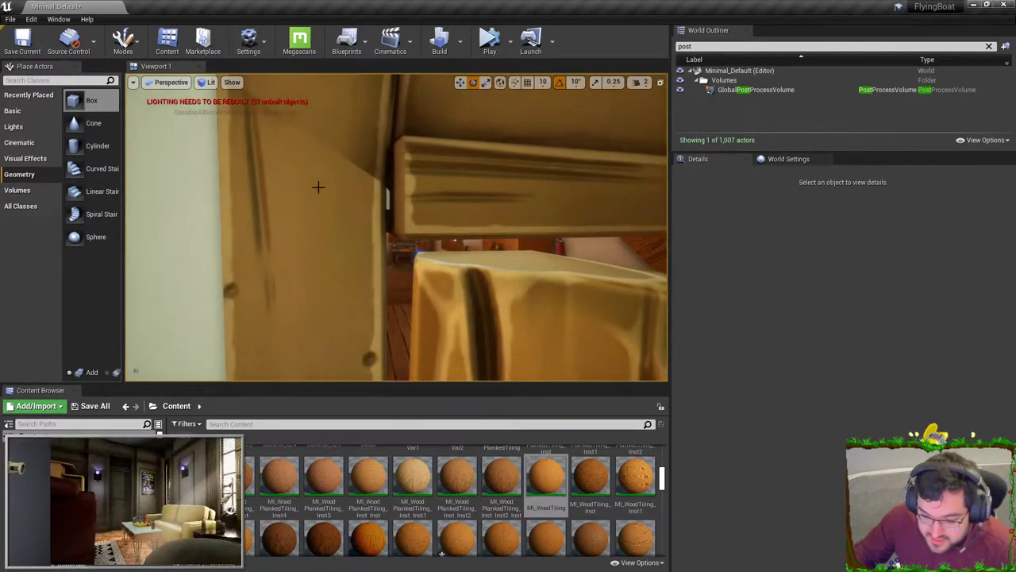
- Open the stylized door's material instance, adjust its Colour parameter to a pale lavender tint and close the material editor
right_click_drag(572, 304, 596, 313)
left_click(571, 304)
double_click(798, 453)
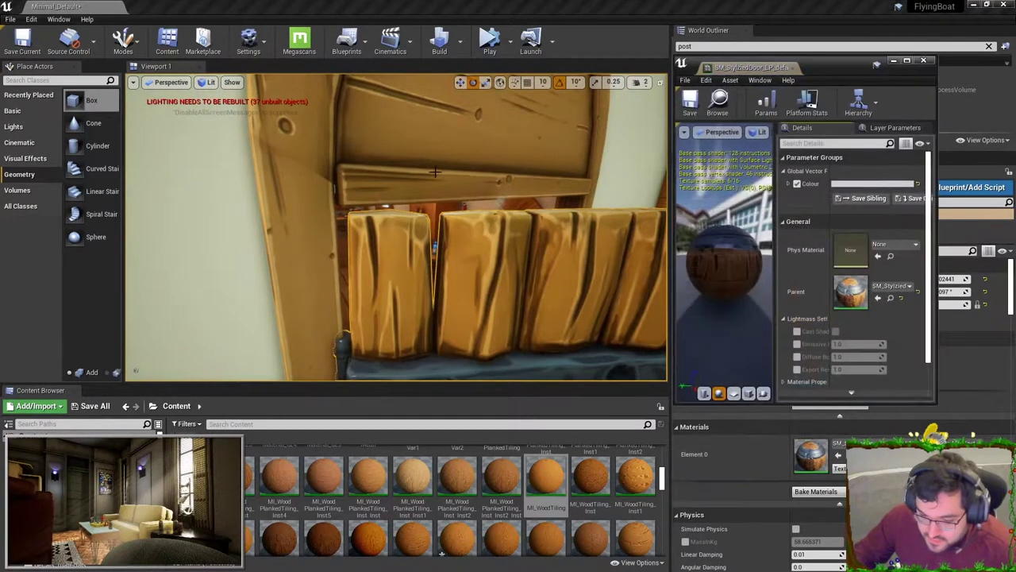
left_click(871, 183)
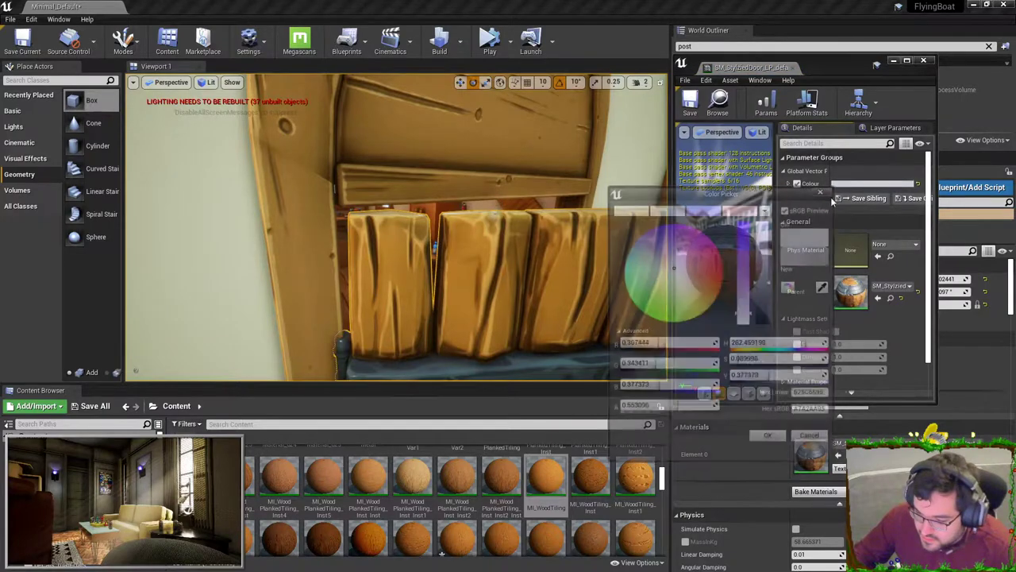
left_click(666, 266)
left_click(771, 442)
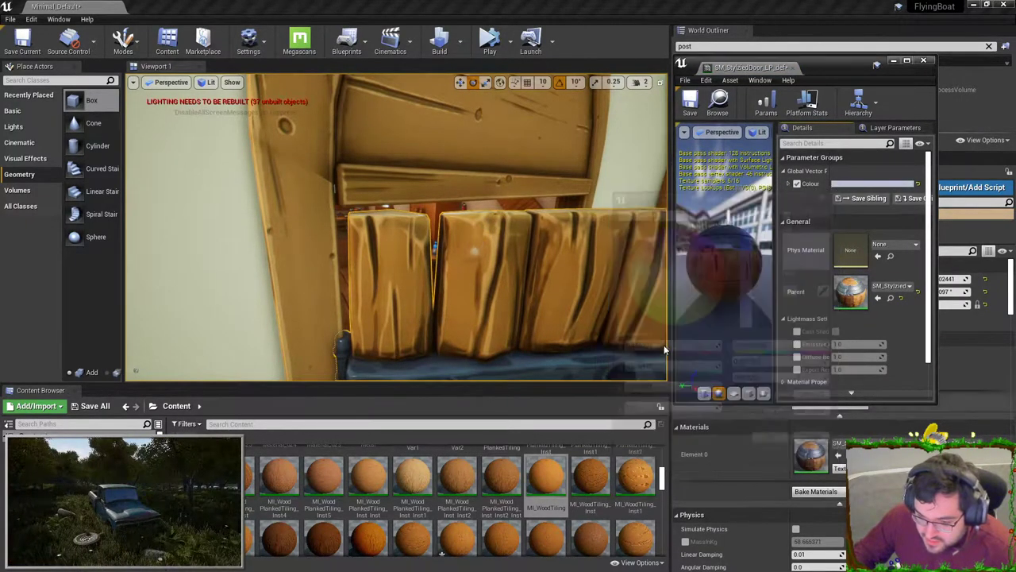
right_click_drag(475, 252, 473, 243)
key("Escape")
scroll(476, 253, "down", 5)
left_click(923, 60)
- Select the cabin's planked floor brush and nudge it slightly along the vertical axis
key("w")
mouse_move(331, 270)
right_mouse_down()
mouse_move(317, 270)
mouse_move(349, 278)
mouse_move(337, 278)
right_mouse_up()
right_click_drag(413, 227, 413, 227)
left_click(405, 269)
right_click_drag(405, 270, 405, 270)
right_click_drag(413, 227, 413, 227)
key("w")
left_click_drag(423, 218, 423, 226)
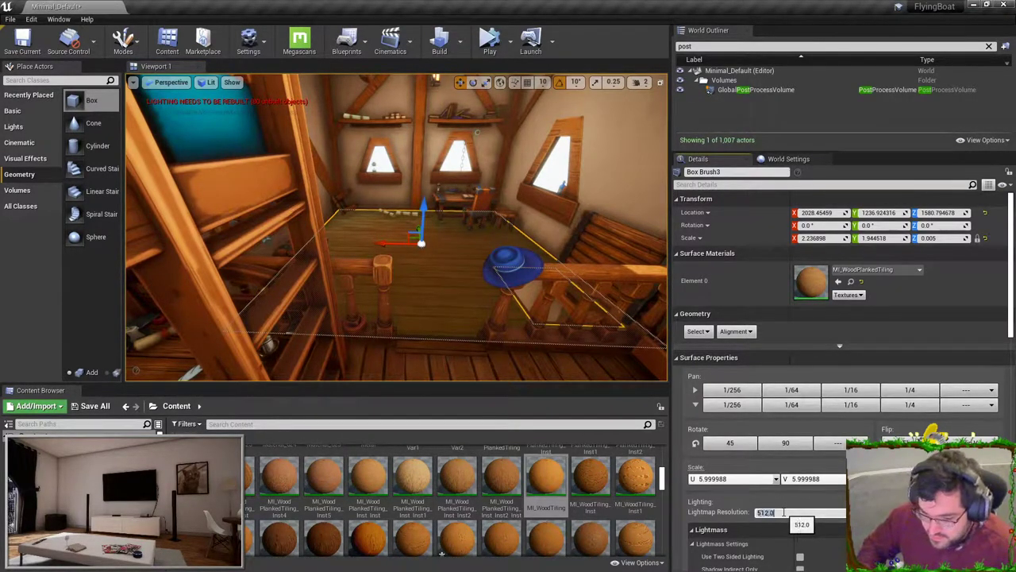
- Examine the cabin's floor planks around the trapdoor opening and along the railing
right_click_drag(424, 301, 456, 301)
key("Escape")
left_click(365, 286)
mouse_move(364, 285)
right_mouse_down()
mouse_move(337, 279)
mouse_move(357, 279)
right_mouse_up()
key("Escape")
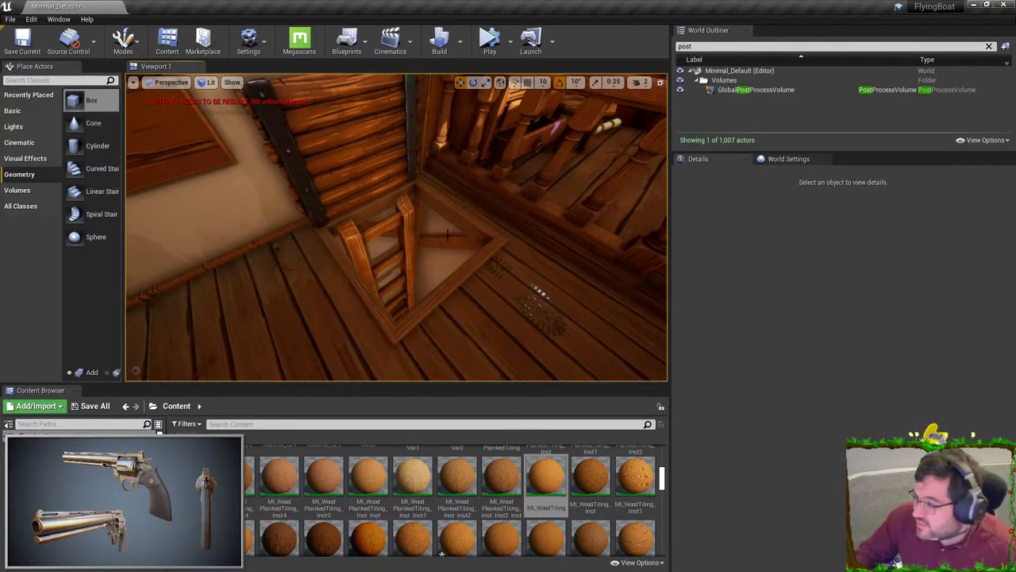
right_click_drag(358, 279, 397, 277)
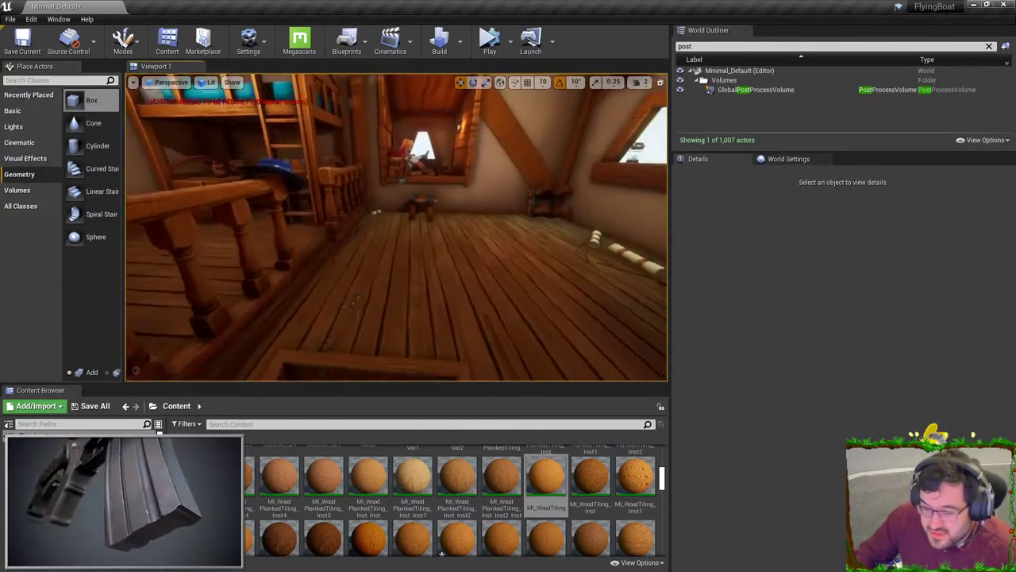
- Try duplicating the BigBoatWholeThing_Cube_089 floor mesh upward to about Z 1233, and delete the copy
left_click(397, 166)
right_click_drag(397, 167, 433, 151)
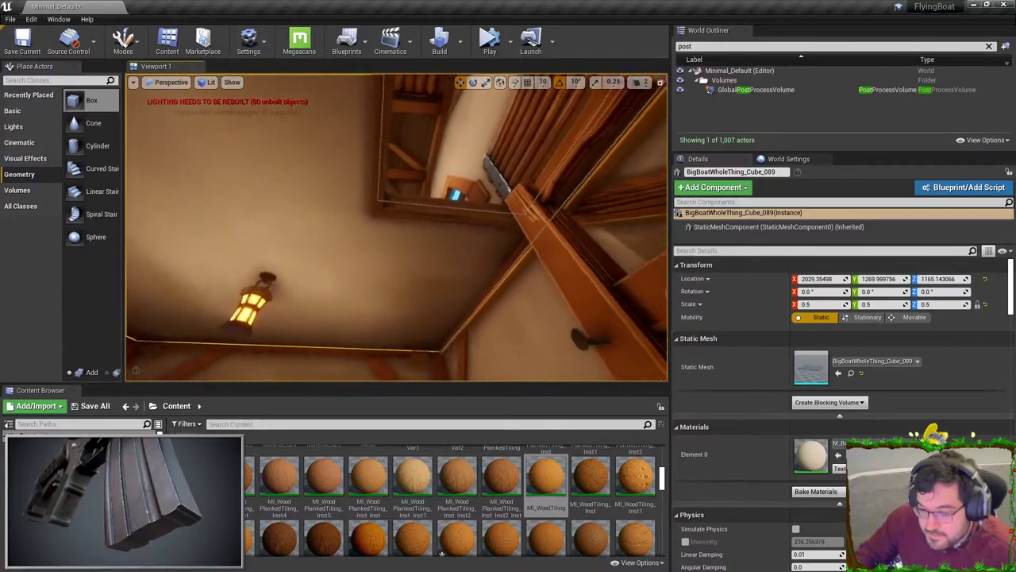
right_click_drag(365, 285, 364, 286)
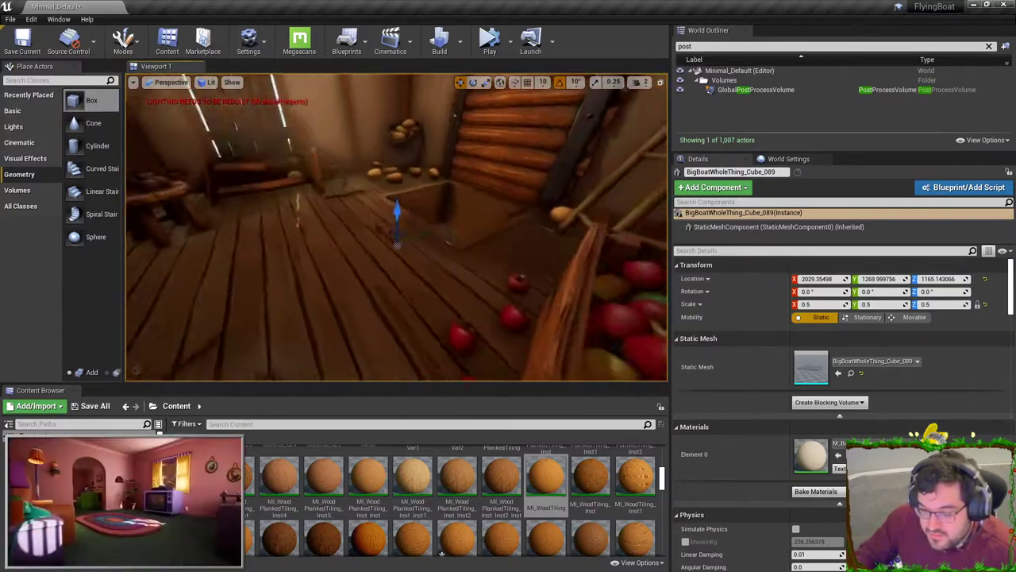
left_click_drag(381, 305, 384, 309, "alt+shift")
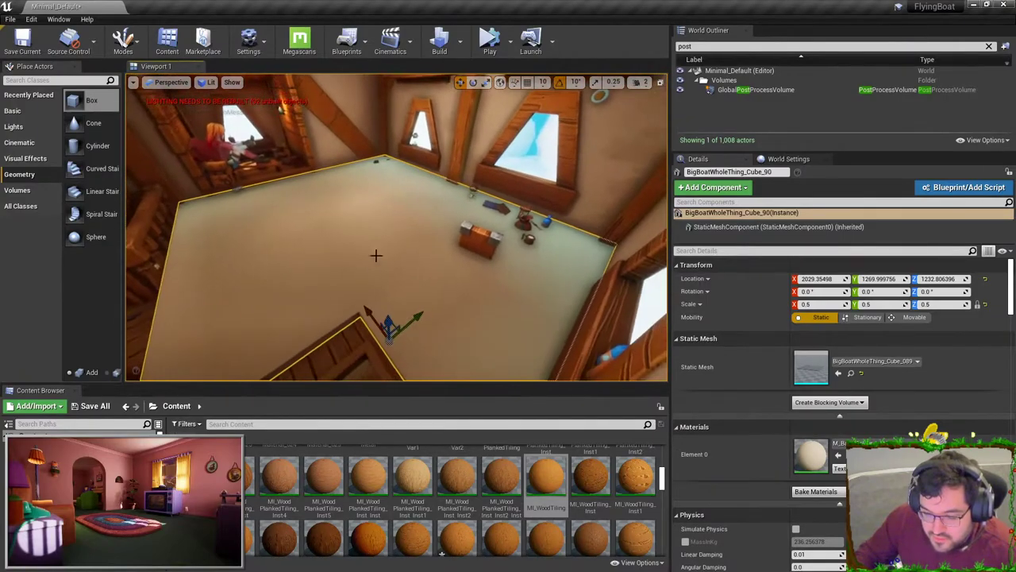
key("w")
mouse_move(347, 277)
right_mouse_down()
mouse_move(341, 313)
mouse_move(302, 361)
right_mouse_up()
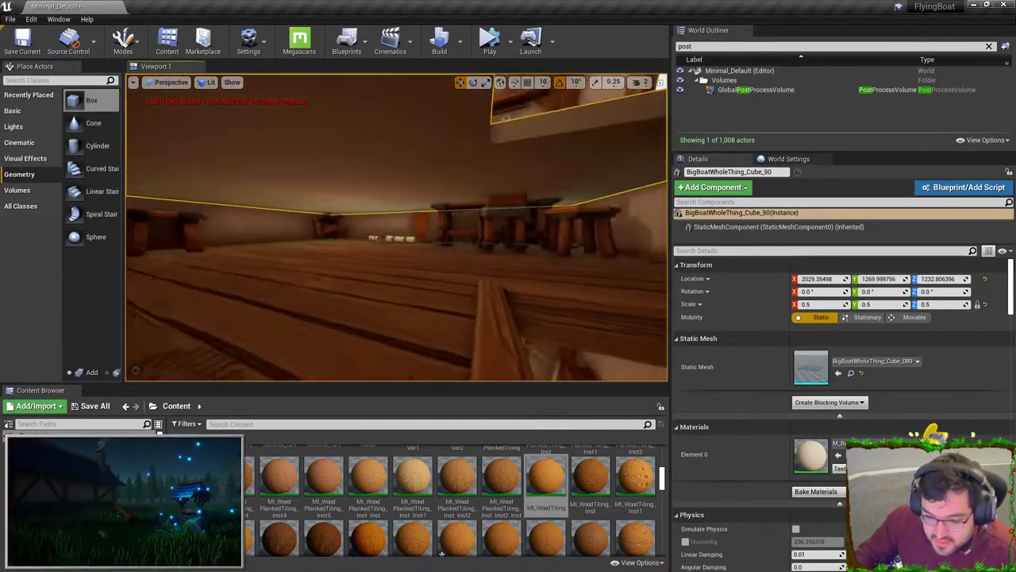
right_click_drag(397, 227, 381, 270)
key("w")
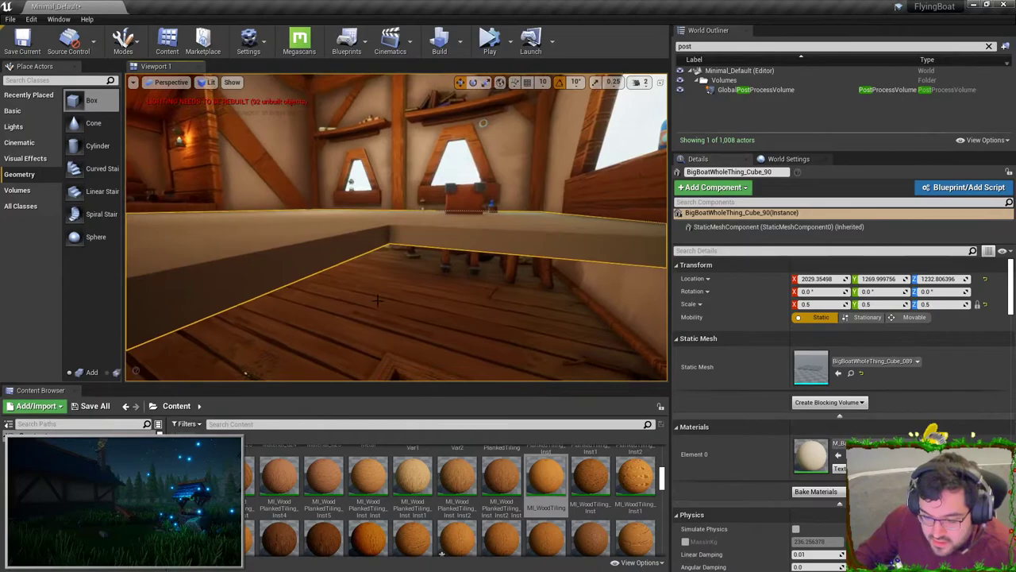
key("Delete")
- Try deleting the cabin's planked floor brush and undo the deletion
left_click(294, 291)
key("Delete")
right_click_drag(389, 312, 392, 311)
left_click(389, 312)
key("ctrl+z")
key("ctrl+z")
key("ctrl+z")
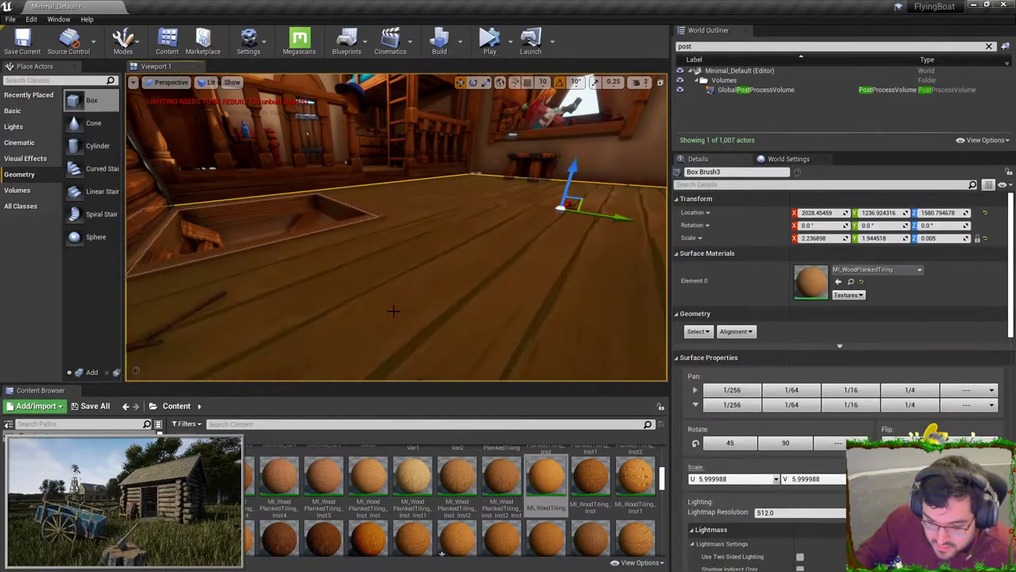
- Duplicate the BigBoatWholeThing_Cube_089 floor mesh upward and flatten the copy to a Z scale of about -0.085
right_click_drag(418, 259, 389, 225)
left_click(389, 226)
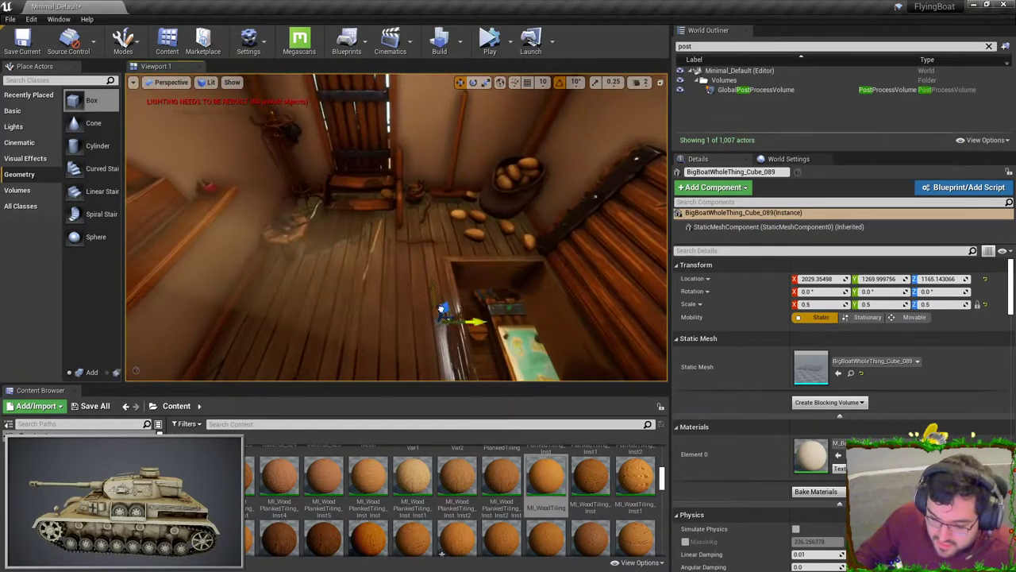
left_click_drag(449, 303, 451, 269, "alt")
right_click_drag(452, 269, 452, 269)
key("e")
key("r")
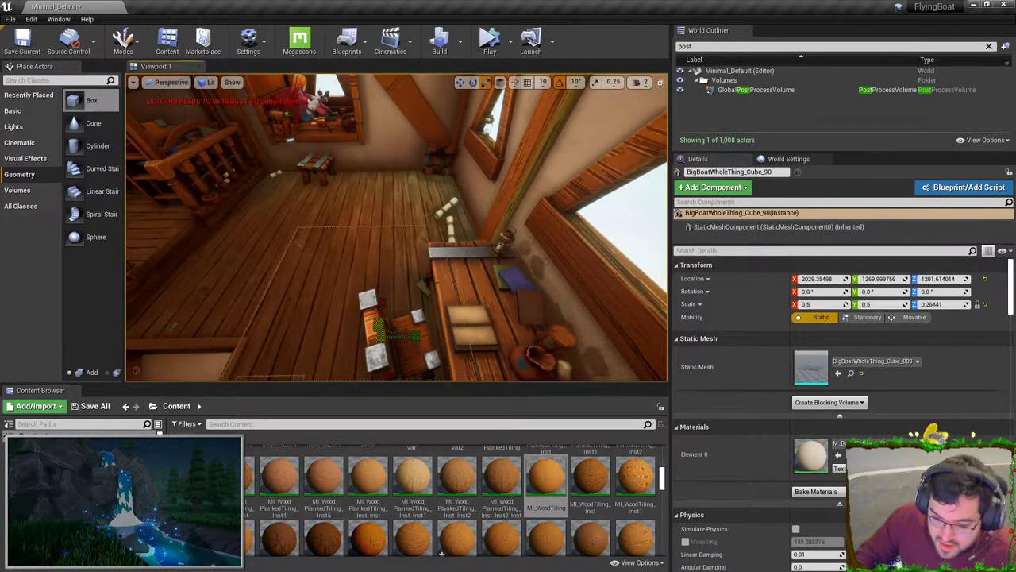
left_click_drag(379, 324, 379, 341)
- Raise the flattened floor mesh copy to about Z 1650, at the upper cabin's floor level
key("w")
left_click_drag(375, 302, 342, 117)
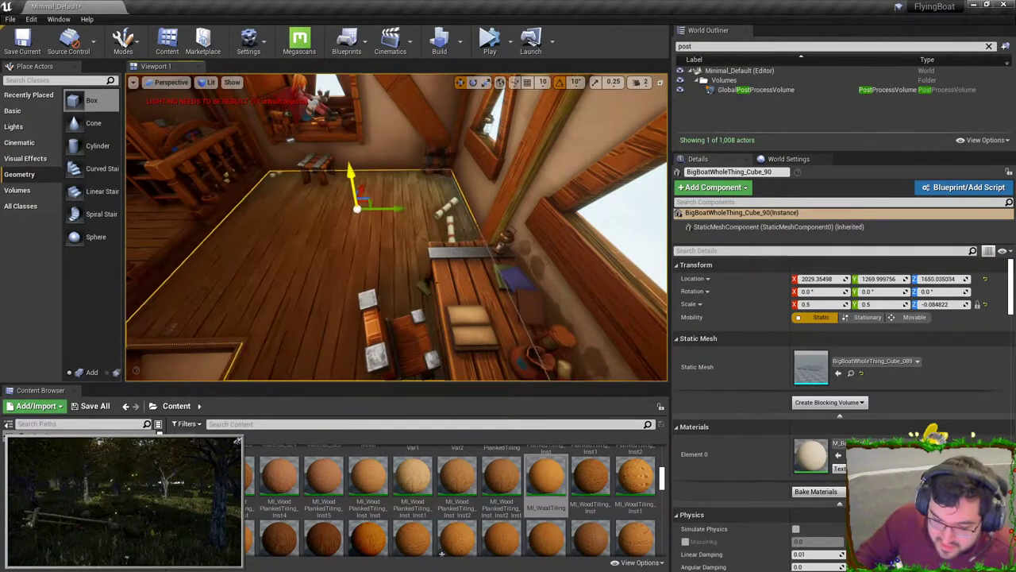
left_click_drag(350, 174, 350, 174)
- Delete the planked floor brush and apply the MI_Wood material to the flattened floor mesh copy
left_click(247, 281)
mouse_move(247, 282)
right_mouse_down()
mouse_move(211, 246)
mouse_move(247, 297)
right_mouse_up()
left_click(247, 282)
left_click(851, 281)
right_click_drag(404, 263, 389, 262)
key("Delete")
left_click_drag(501, 527, 398, 309)
mouse_move(398, 308)
right_mouse_down()
mouse_move(350, 292)
mouse_move(413, 266)
mouse_move(468, 309)
mouse_move(464, 322)
mouse_move(432, 326)
mouse_move(468, 251)
mouse_move(452, 239)
right_mouse_up()
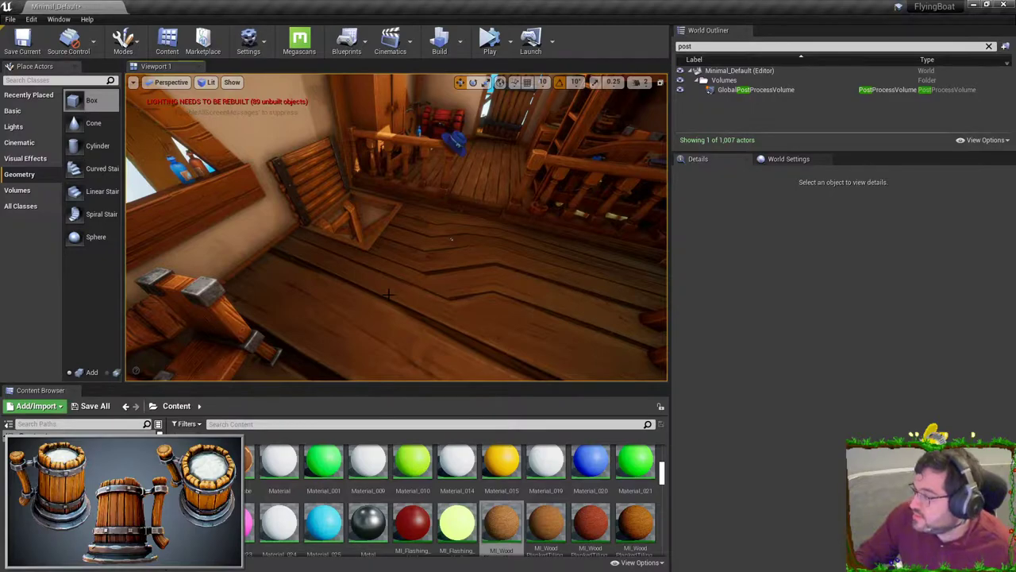
- Undo the MI_Wood assignment, the floor brush deletion and the duplicated floor mesh, and clear the selection
key("ctrl+z")
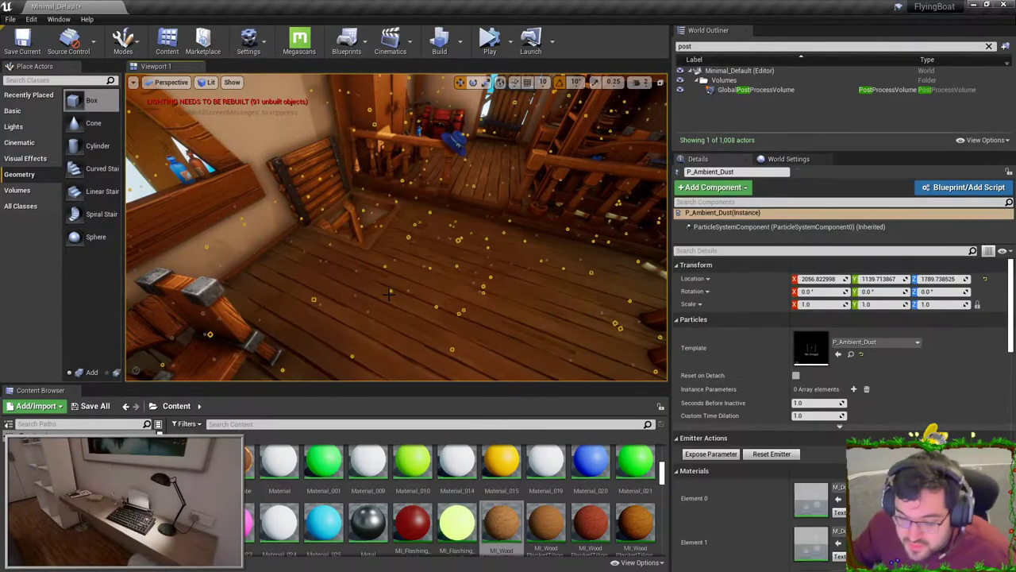
key("ctrl+z")
key("ctrl+y")
key("ctrl+y")
left_click(435, 266)
key("Escape")
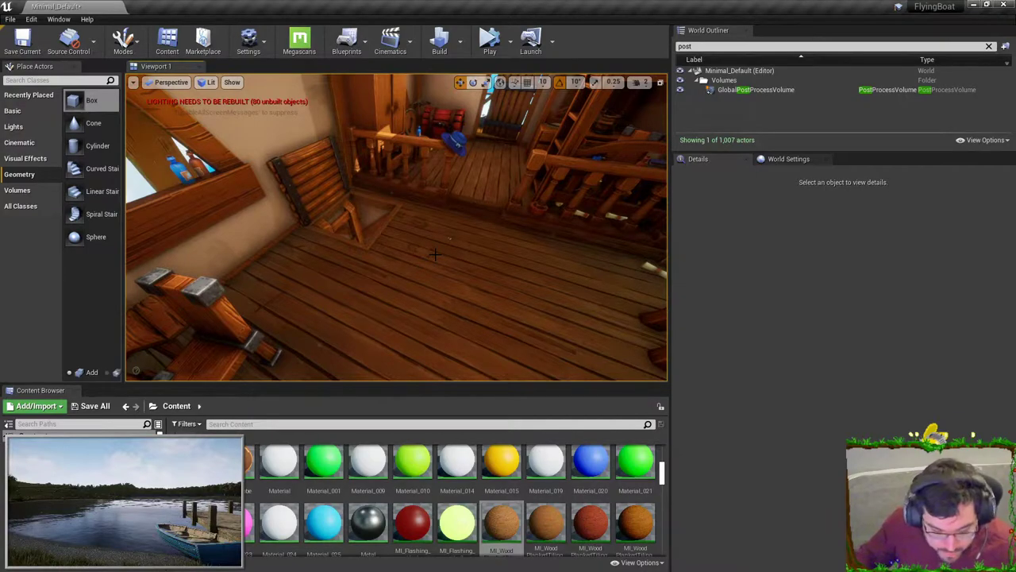
- Examine the cabin's plank floor, its edges beneath the railing and furniture, and the surrounding walls and windows
right_click_drag(449, 239, 309, 246)
key("w")
right_click_drag(404, 250, 350, 252)
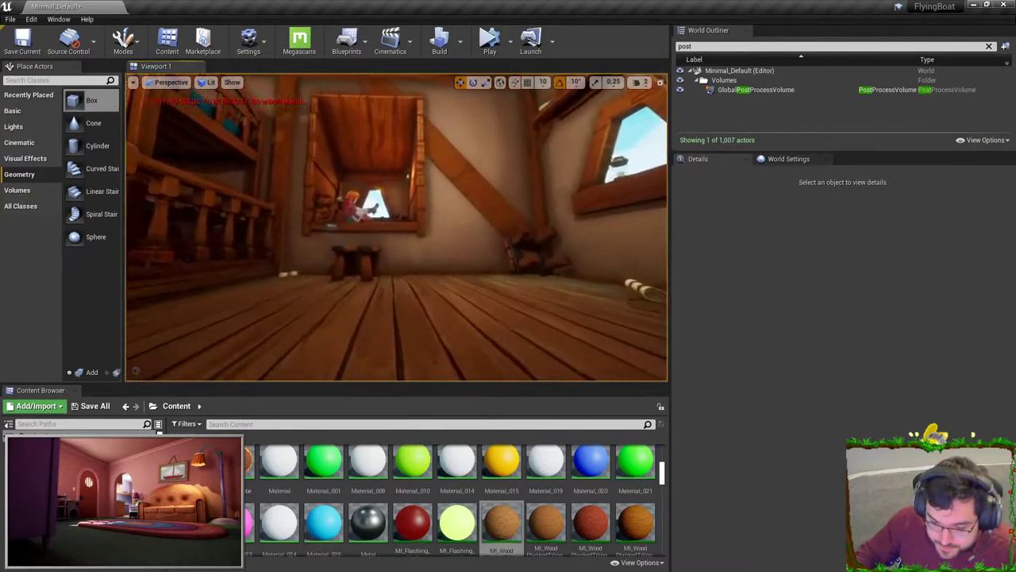
right_click_drag(349, 253, 354, 215)
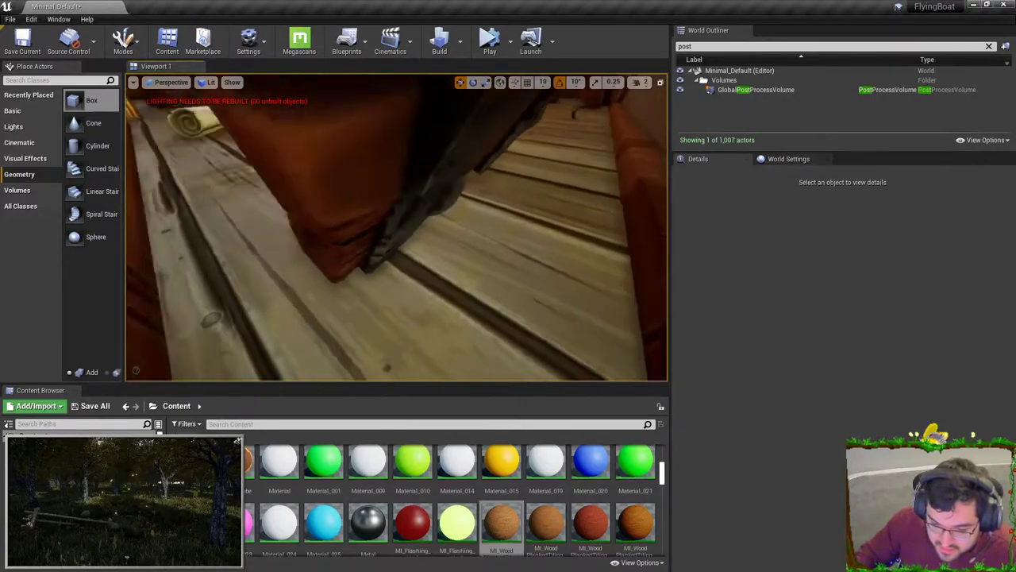
right_click_drag(397, 228, 448, 228)
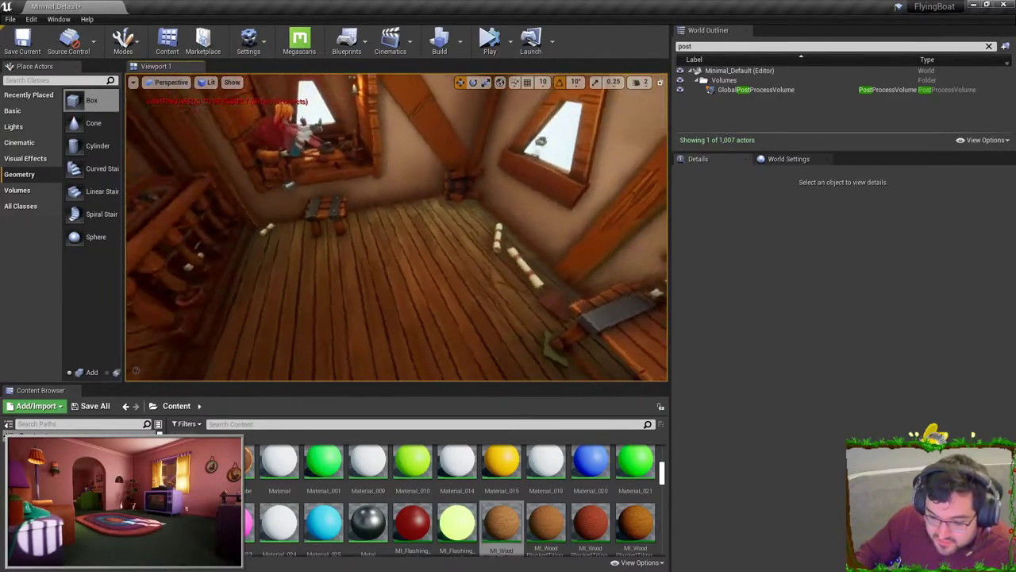
right_click_drag(397, 228, 468, 238)
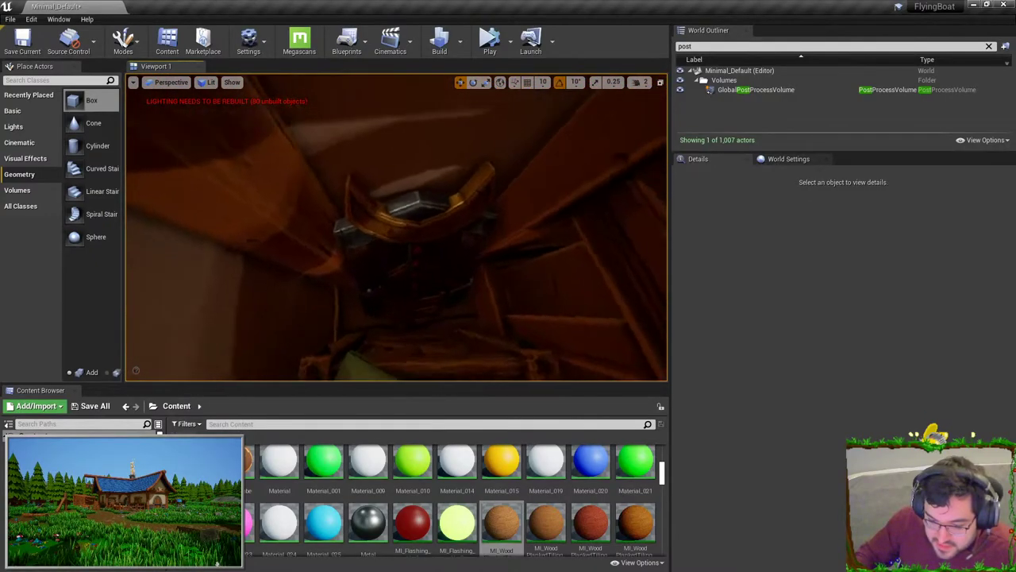
right_click_drag(397, 228, 612, 218)
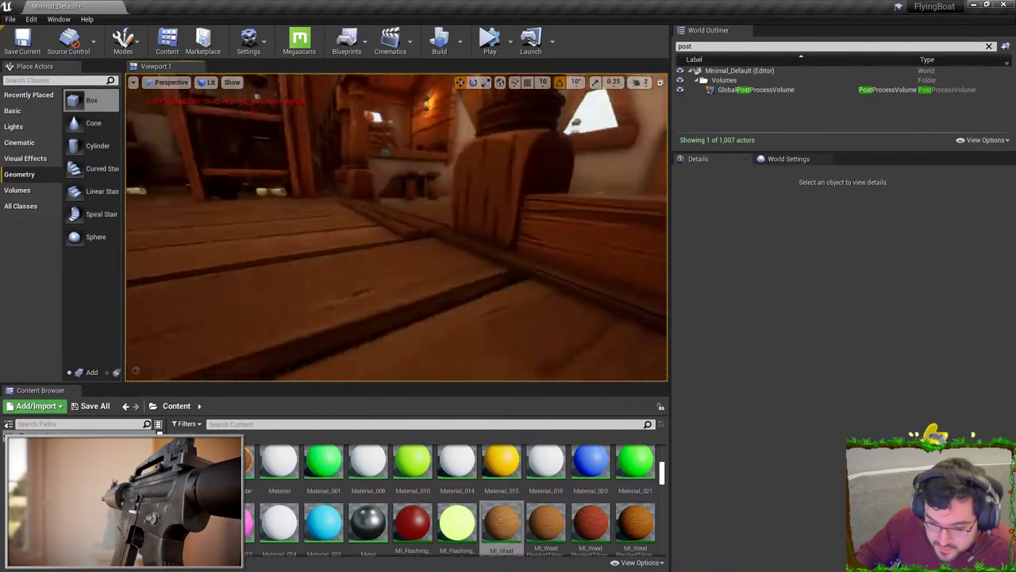
left_click(399, 231)
right_click_drag(399, 231, 293, 246)
key("Escape")
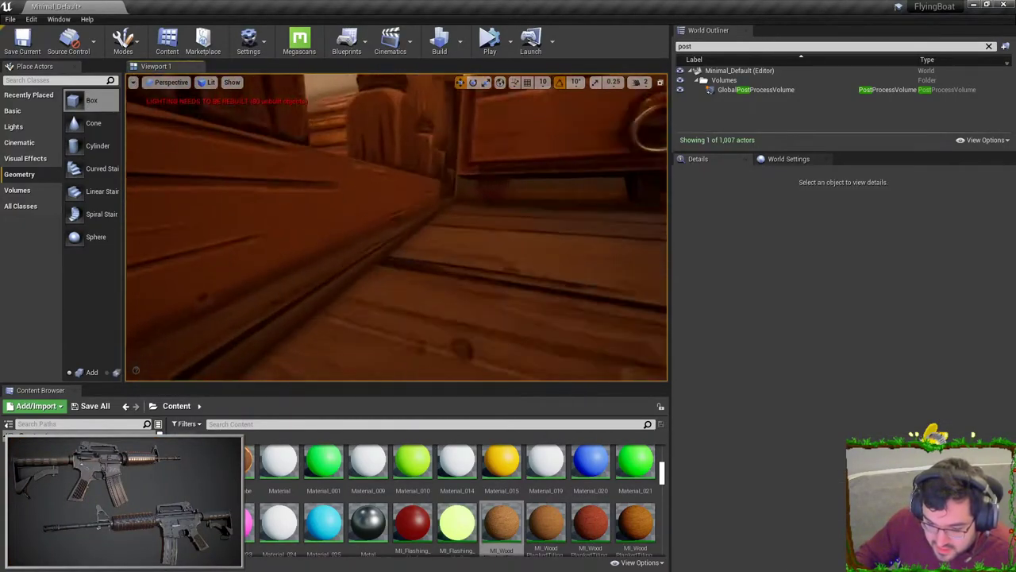
right_click_drag(435, 178, 310, 162)
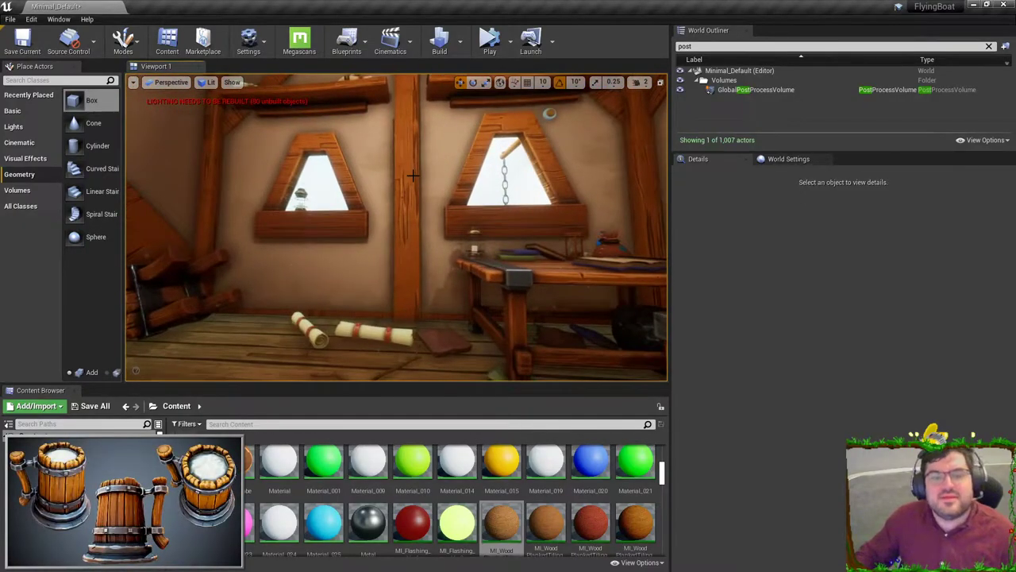
- Inspect the round window's frame, select the upper window's frame, and locate its dark material in the content library
mouse_move(362, 199)
right_mouse_down()
mouse_move(373, 190)
mouse_move(362, 200)
right_mouse_up()
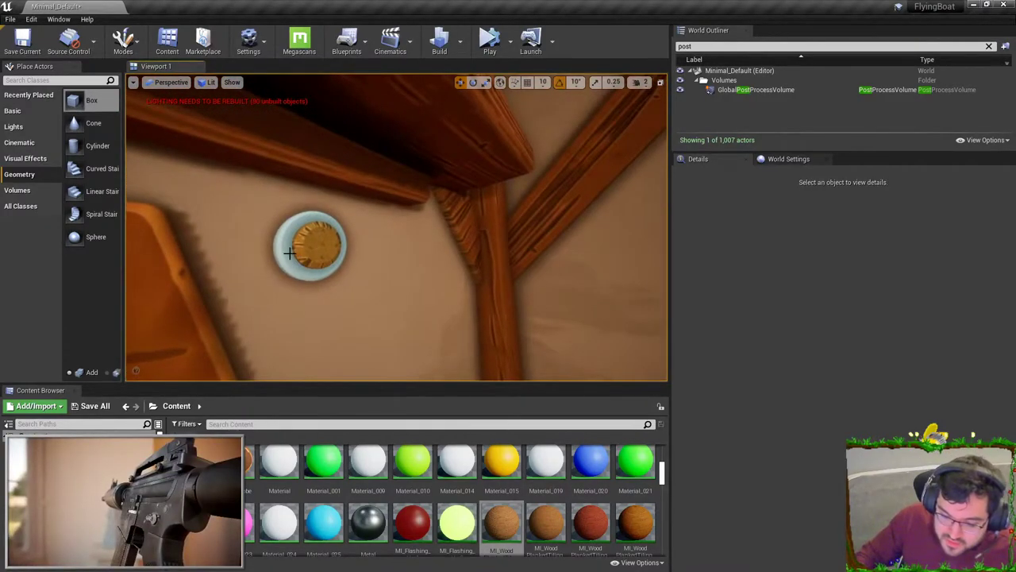
left_click(290, 252)
right_click_drag(290, 252, 564, 201)
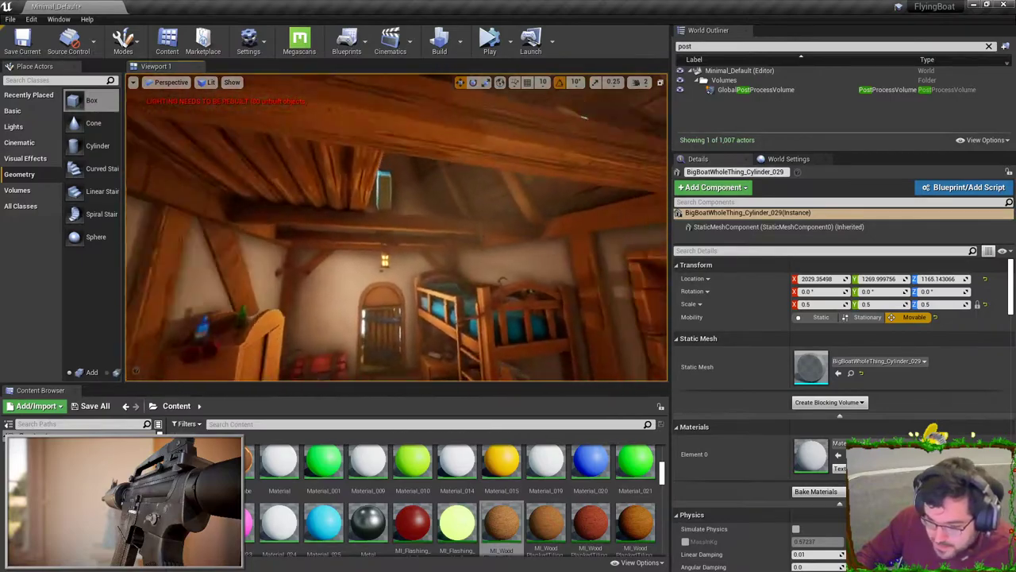
right_click_drag(466, 300, 467, 291)
left_click(367, 201)
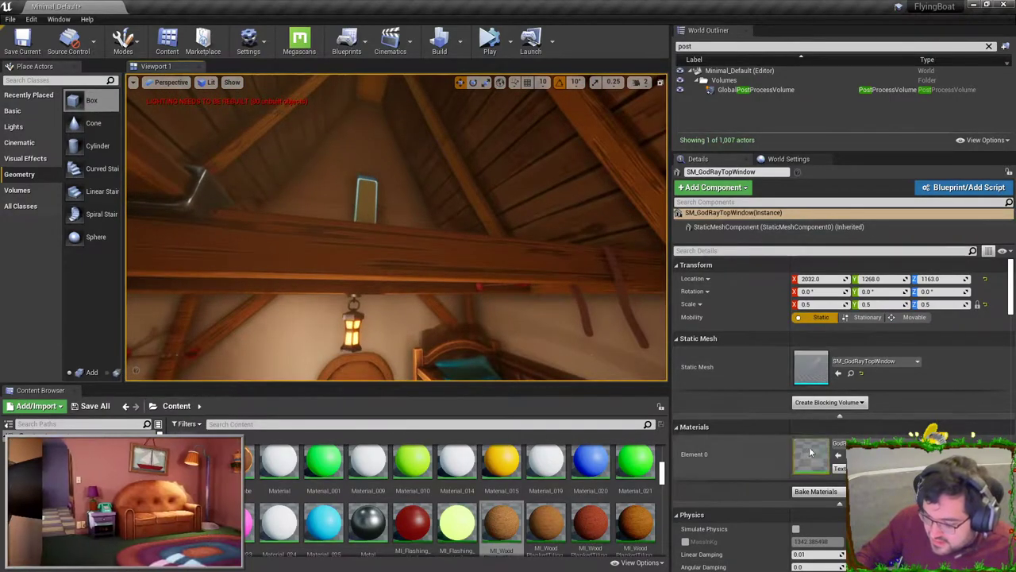
right_click_drag(368, 200, 362, 187)
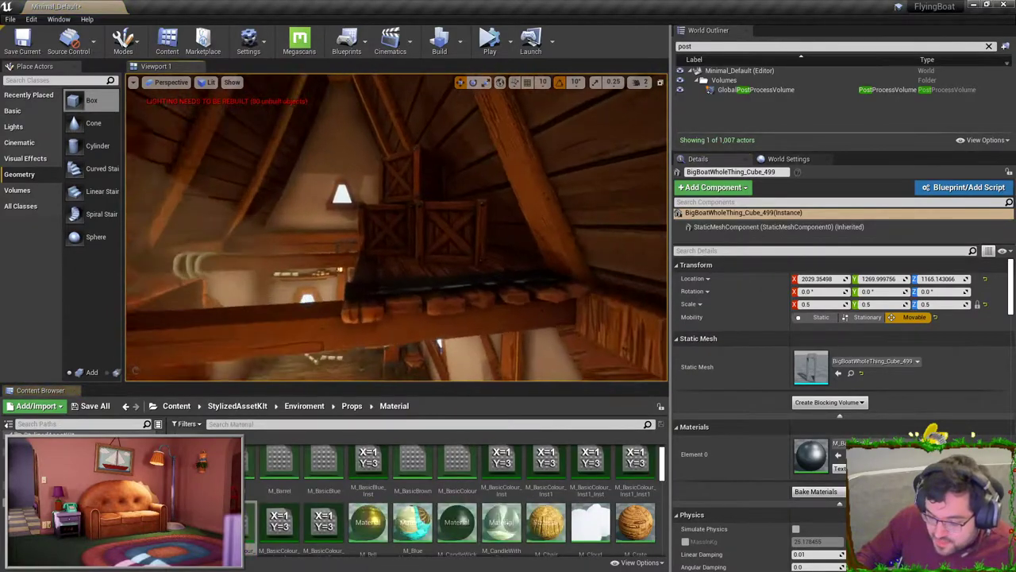
- Apply the upper window frame's dark material to the round window frames on the cabin walls
right_click_drag(397, 227, 417, 247)
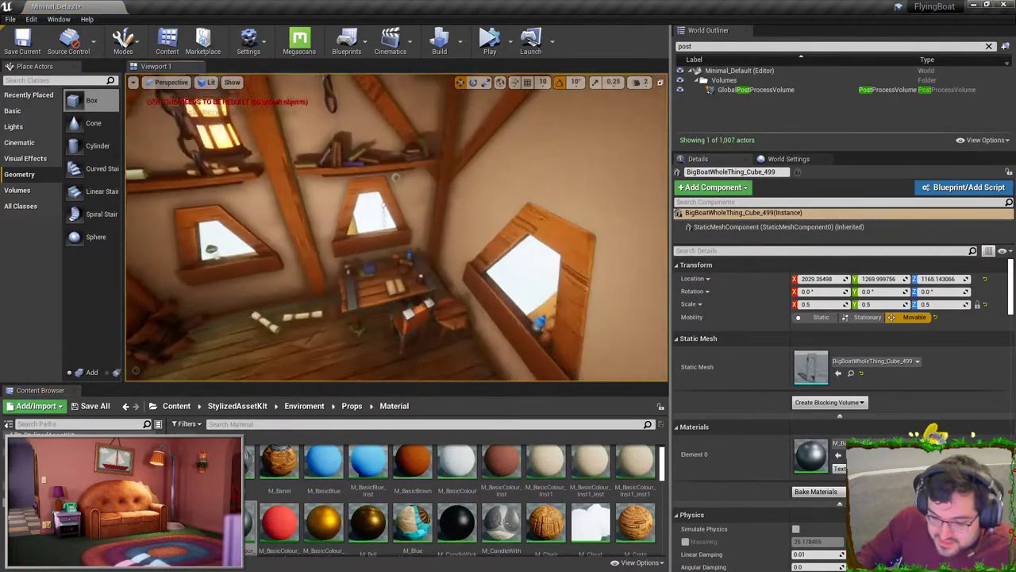
right_click_drag(390, 210, 397, 227)
left_click_drag(238, 518, 423, 154)
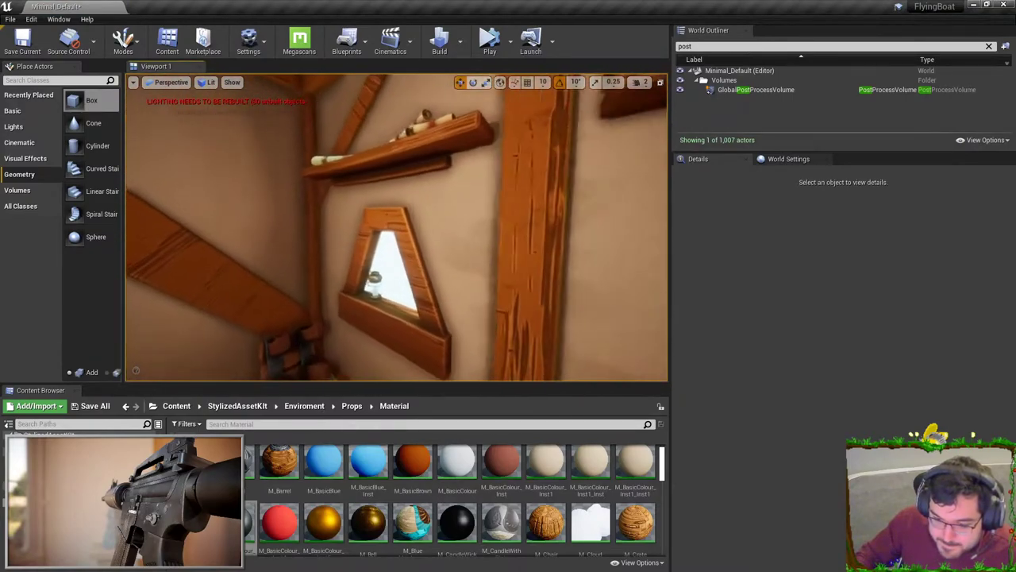
right_click_drag(397, 227, 385, 187)
left_click_drag(251, 521, 348, 276)
mouse_move(347, 275)
right_mouse_down()
mouse_move(319, 332)
mouse_move(269, 330)
mouse_move(214, 347)
mouse_move(208, 371)
mouse_move(230, 361)
mouse_move(222, 358)
right_mouse_up()
right_click_drag(367, 253, 353, 320)
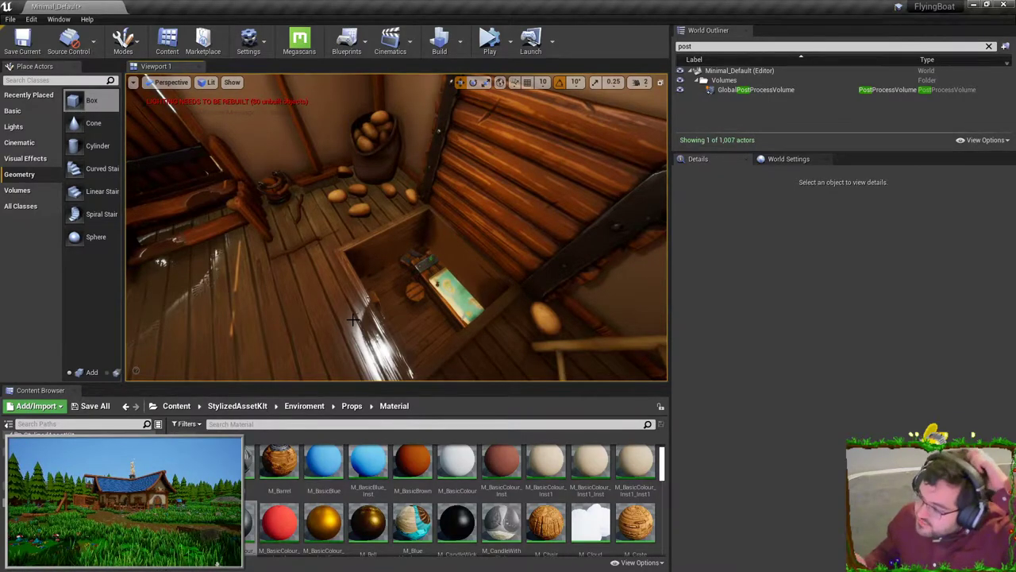
right_click_drag(353, 319, 651, 167)
right_click_drag(321, 302, 461, 134)
left_click(421, 220)
left_click_drag(461, 134, 467, 317, "alt")
right_click_drag(445, 270, 432, 285)
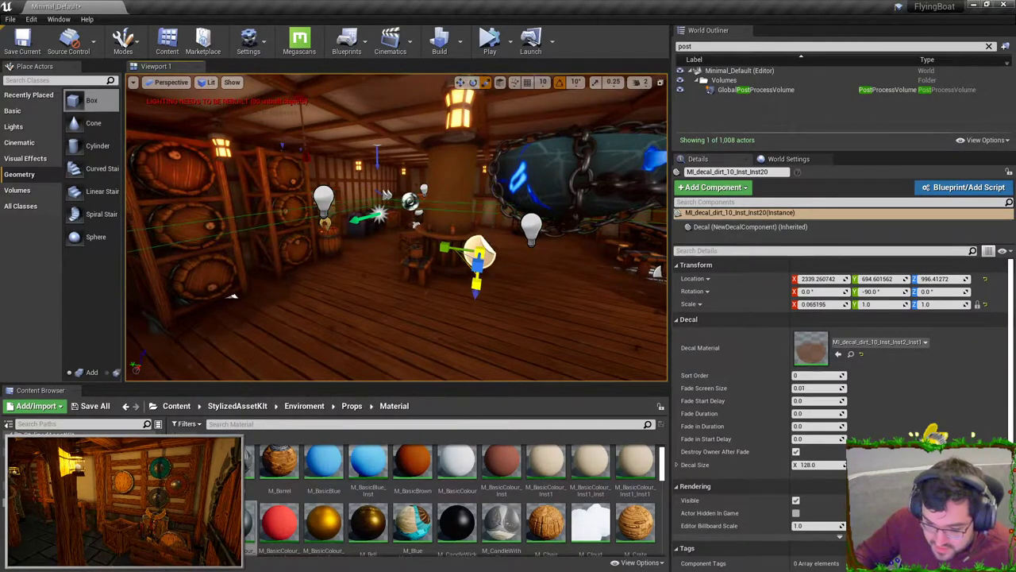
left_click_drag(460, 257, 473, 340)
right_click_drag(464, 357, 470, 393)
key("r")
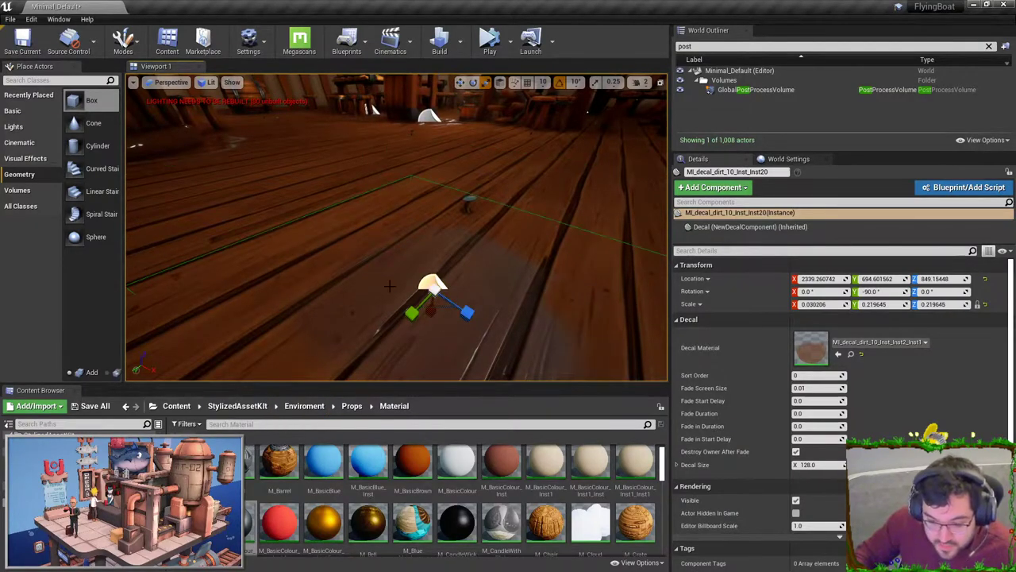
key("Delete")
- Select the wooden bucket on the lower deck's wall shelf and locate its mesh in the content library
right_click_drag(417, 214, 420, 348)
left_click(431, 192)
right_click_drag(431, 193, 576, 206)
key("Escape")
right_click_drag(397, 230, 397, 230)
right_click_drag(501, 277, 477, 283)
left_click(416, 261)
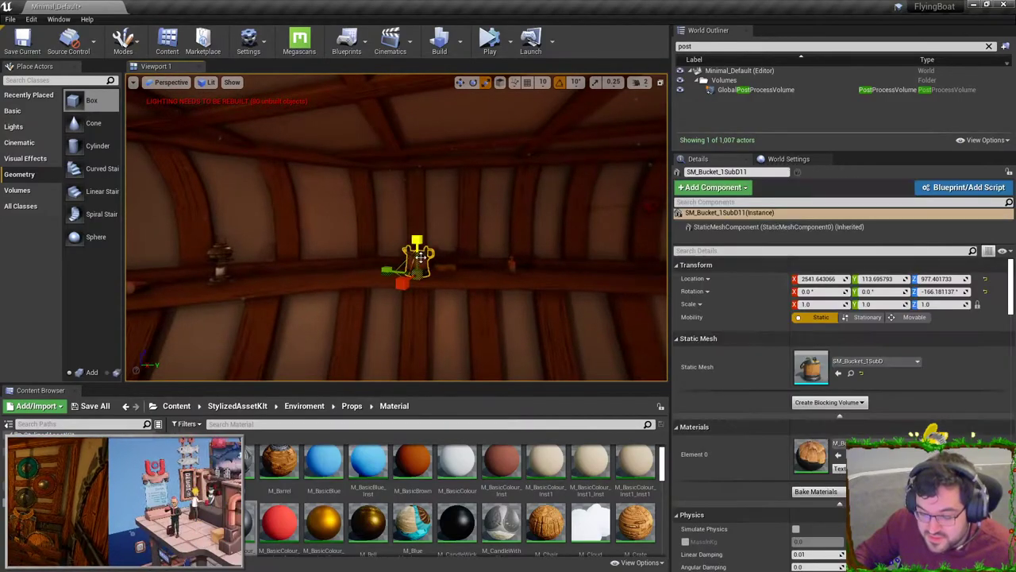
left_click(852, 373)
- Place a copy of the MI_decal_dirt_10_Inst_Inst2_Inst1 decal at about Z 847 on the floor, scaled about 0.013 × 0.336 × 0.336
right_click_drag(481, 330, 481, 330)
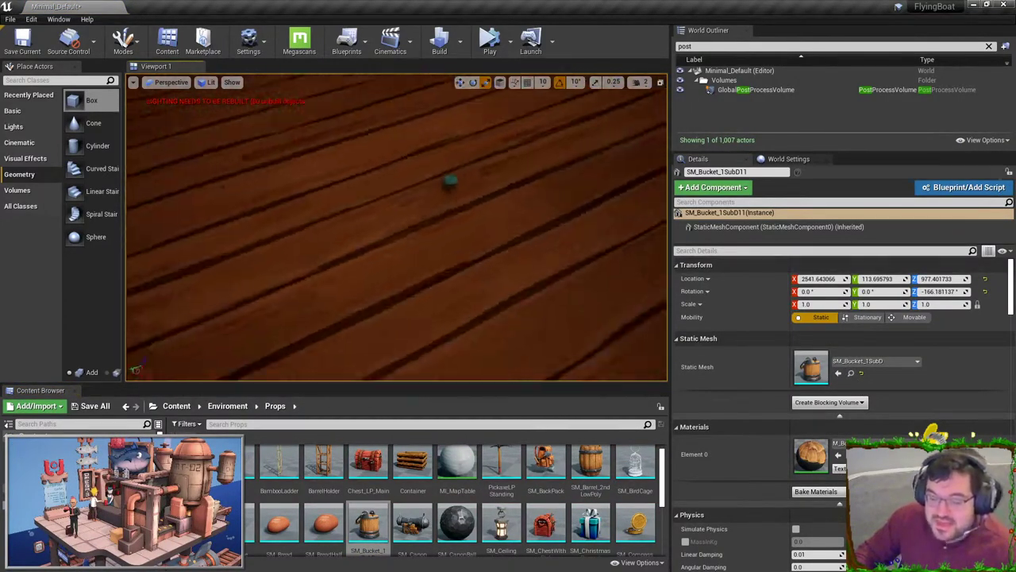
right_click_drag(517, 147, 516, 147)
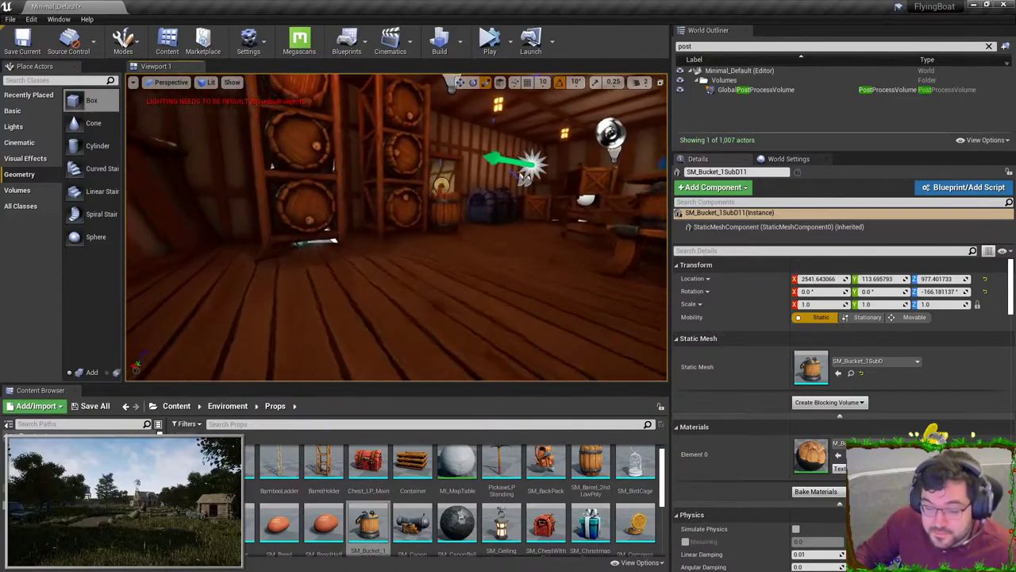
right_click_drag(517, 147, 517, 147)
right_click_drag(472, 258, 472, 258)
left_click(452, 127)
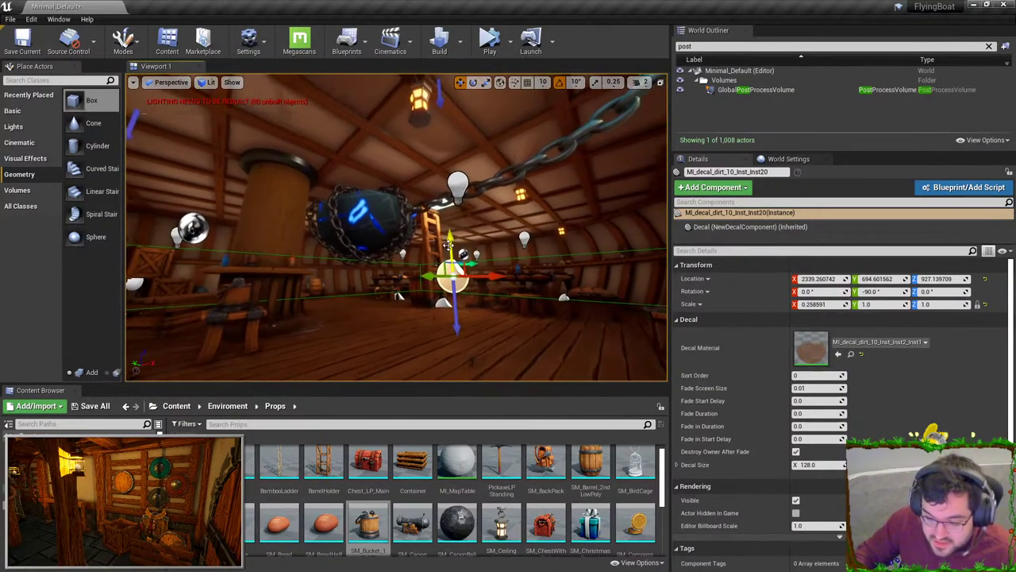
left_click_drag(453, 318, 453, 358)
right_click_drag(453, 357, 454, 357)
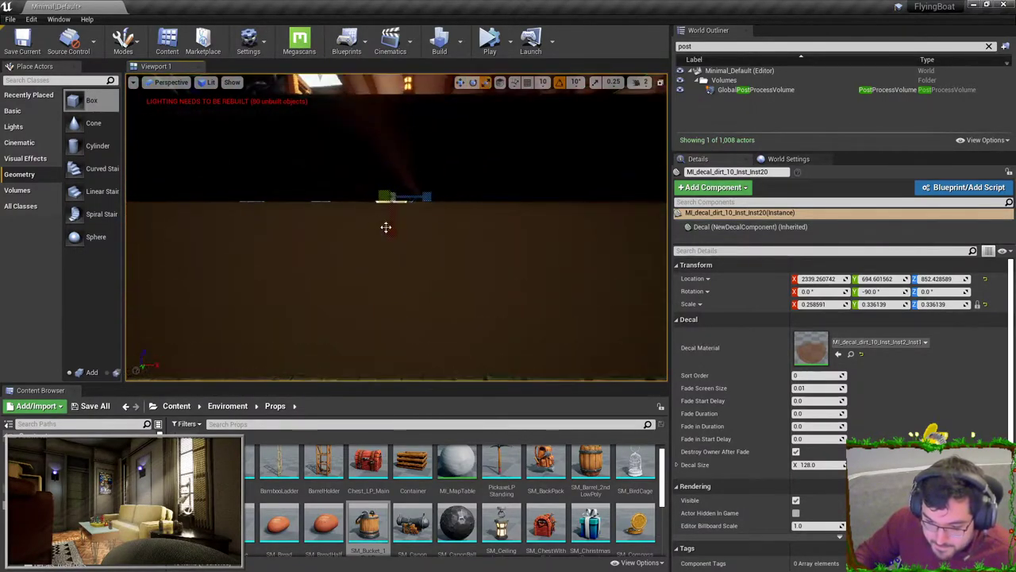
right_click_drag(384, 225, 384, 226)
mouse_move(396, 234)
left_mouse_down()
mouse_move(396, 225)
mouse_move(398, 243)
left_mouse_up()
left_click_drag(400, 181, 401, 191)
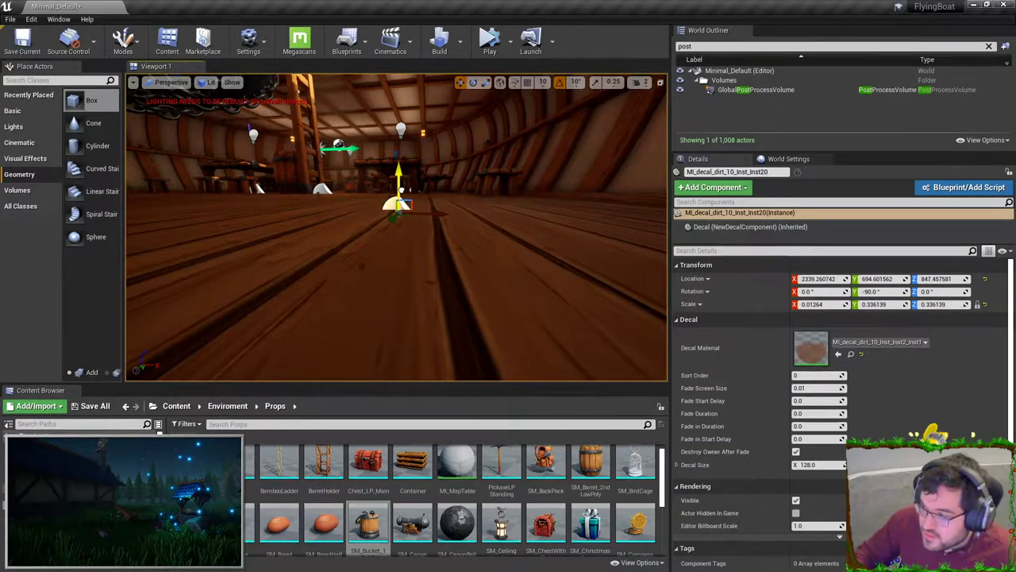
key("Escape")
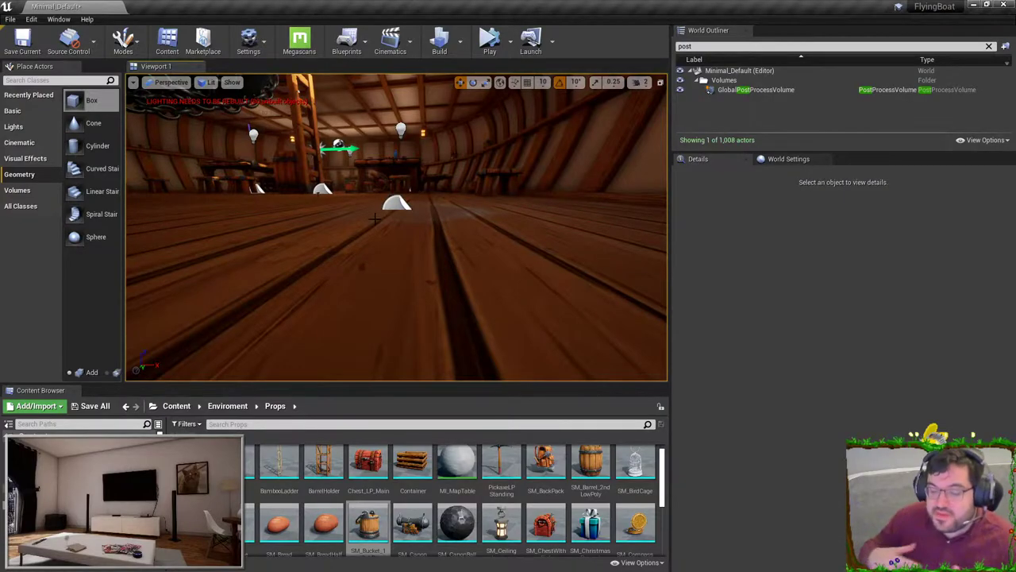
- Place an SM_Bucket_1SubD mesh on the lower deck's plank floor, beside the new decal patch
right_click_drag(397, 222, 405, 338)
left_click_drag(369, 516, 395, 280)
key("Delete")
right_click_drag(395, 279, 397, 94)
right_click_drag(423, 268, 496, 304)
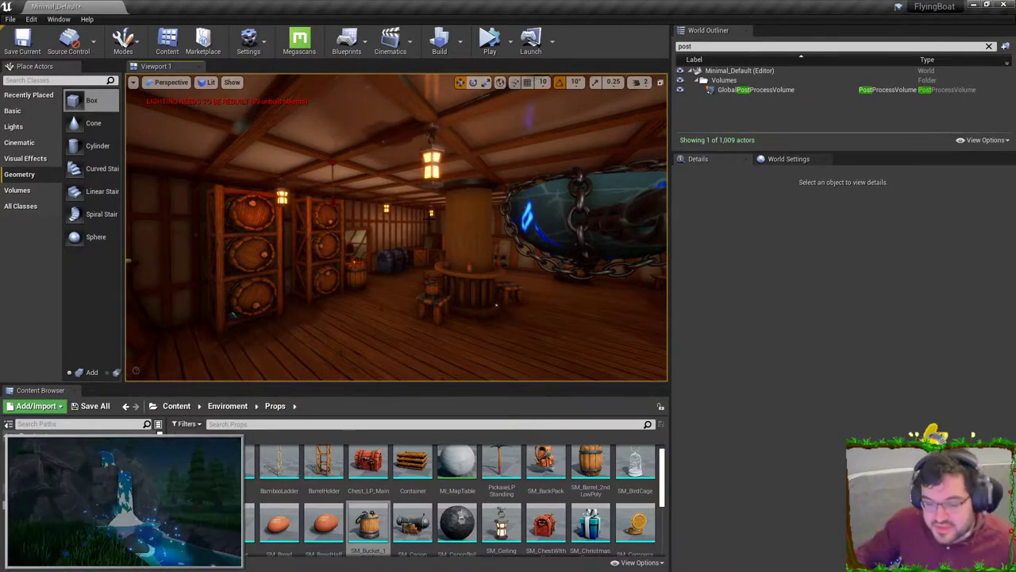
- Search the whole Content folder for "water" and look through the water materials
right_click_drag(430, 217, 470, 194)
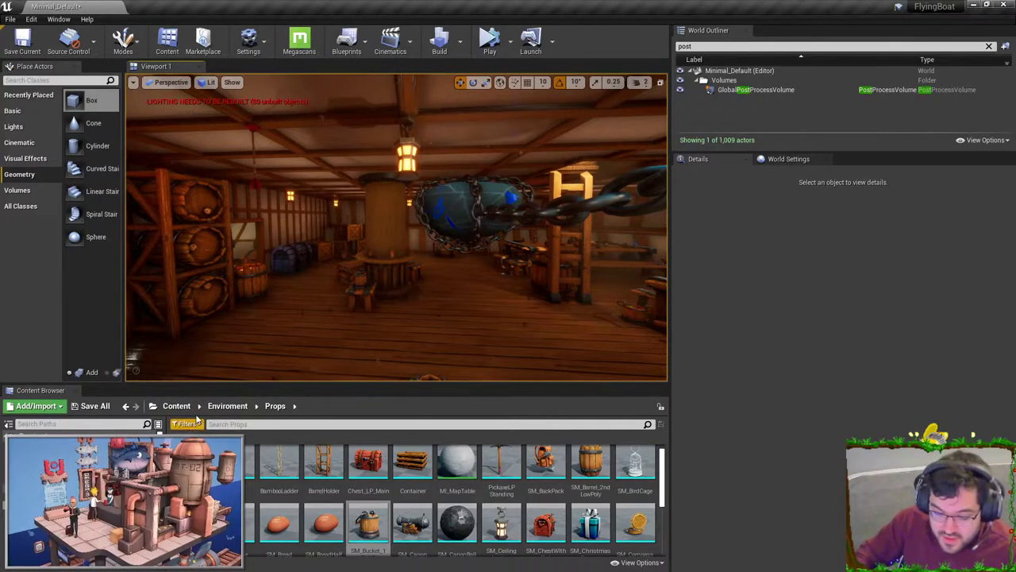
left_click(176, 406)
left_click(225, 424)
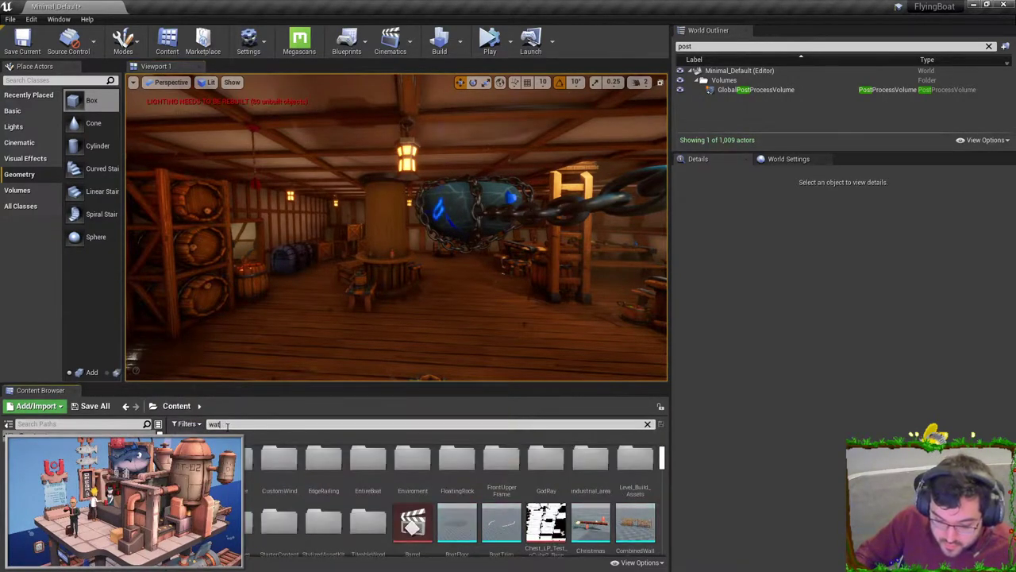
type("water")
right_click_drag(376, 260, 378, 330)
scroll(530, 515, "down", 1)
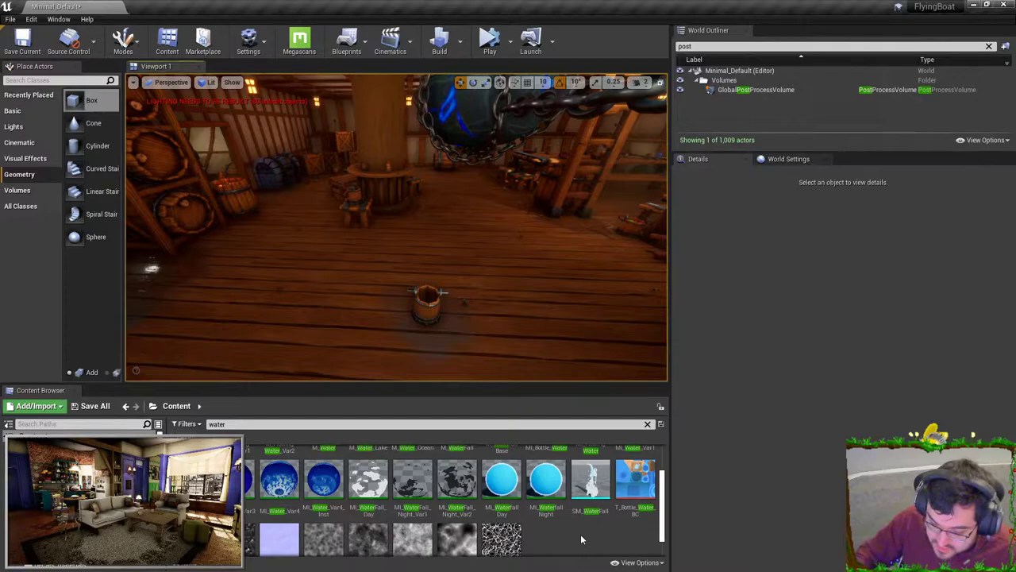
scroll(581, 538, "up", 1)
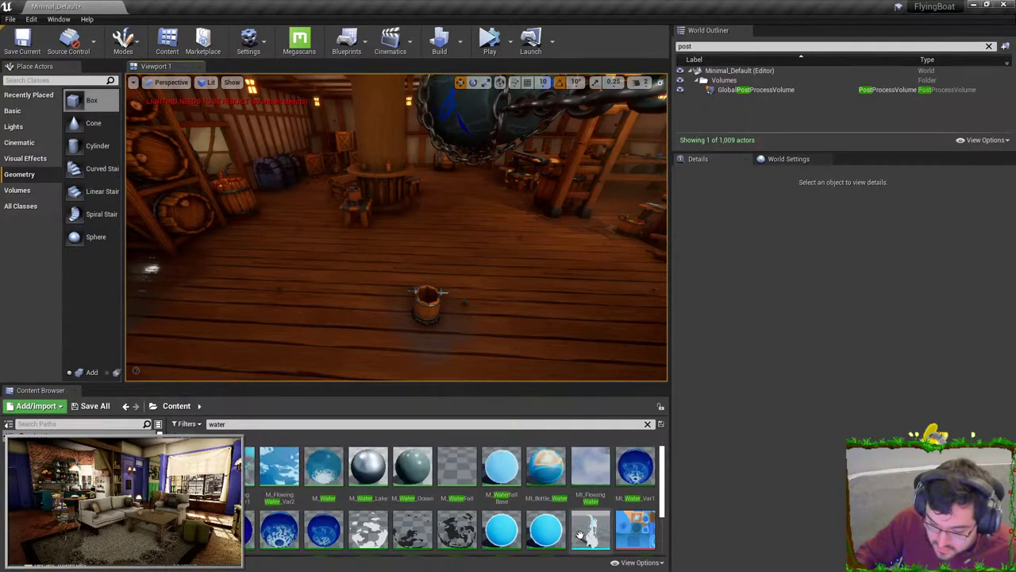
- Place a basic Cylinder inside the bucket, scaled uniformly to about 0.15
right_click_drag(468, 278, 485, 278)
key("w")
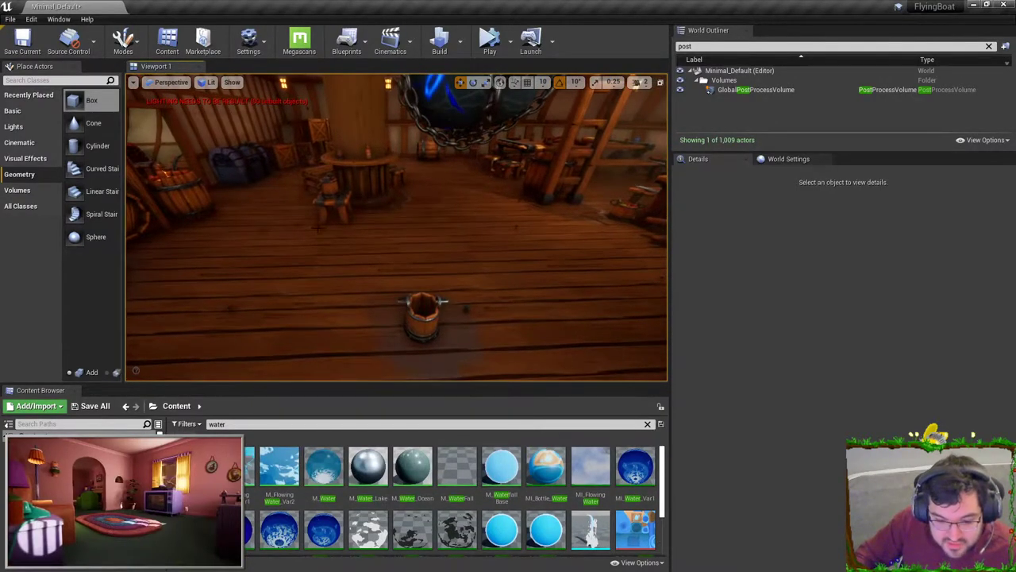
right_click_drag(302, 229, 307, 262)
scroll(308, 262, "up", 3)
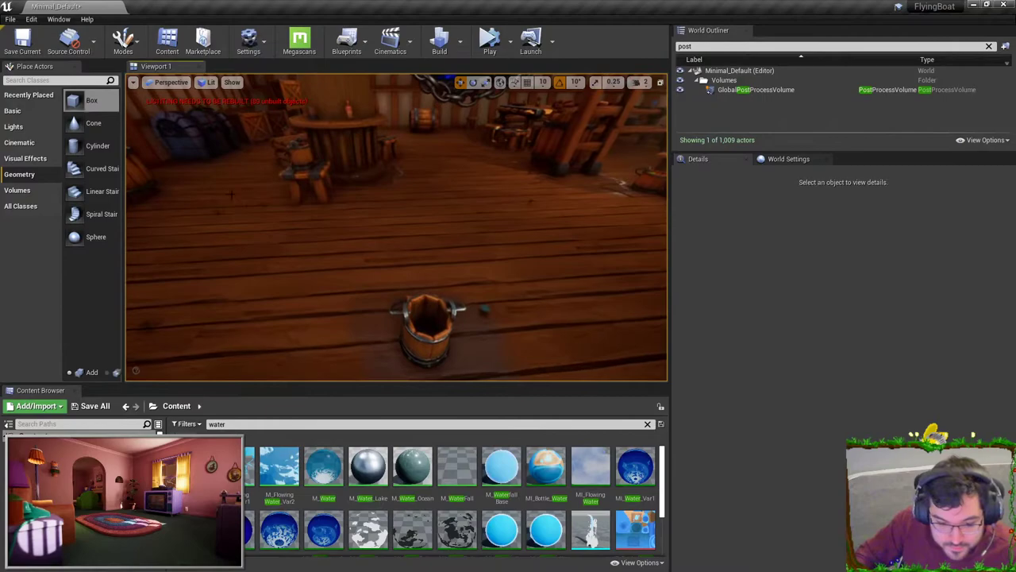
left_click(12, 111)
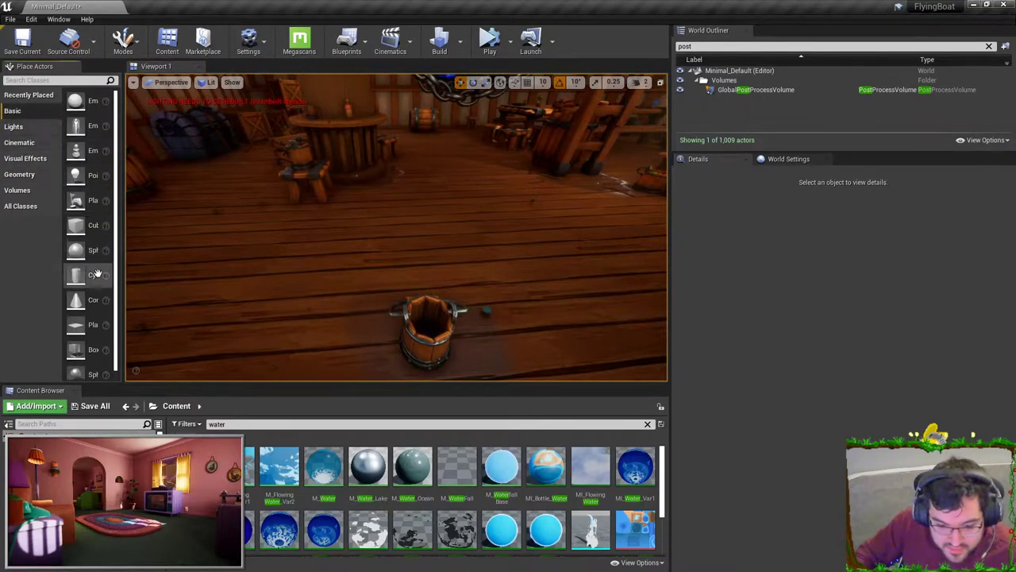
left_click_drag(80, 276, 372, 372)
right_click_drag(427, 325, 492, 373)
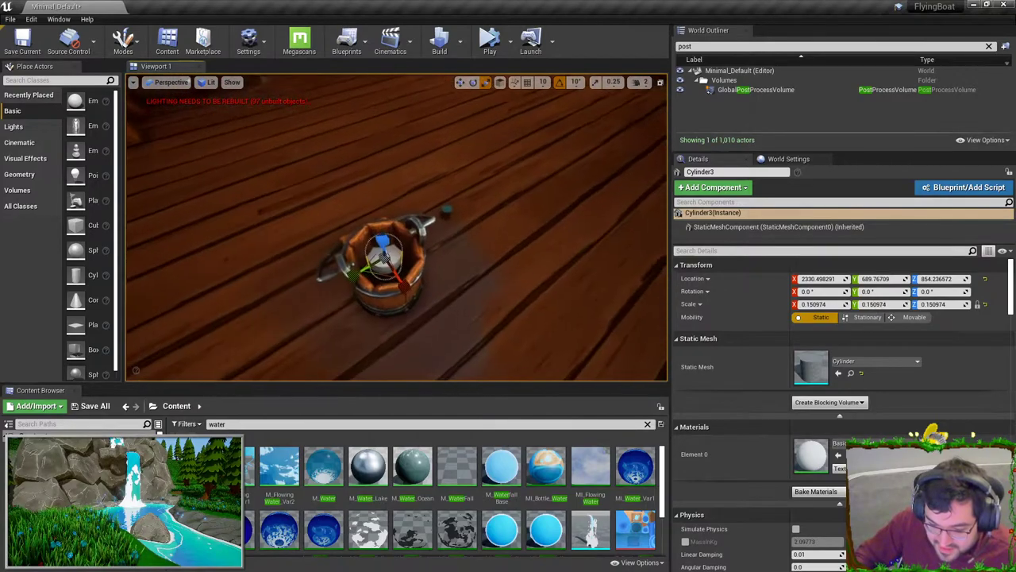
- Turn the cylinder into a thin disc filling the bucket, scaled about 0.234 × 0.234 × 0.021 at about Z 861.7
key("f")
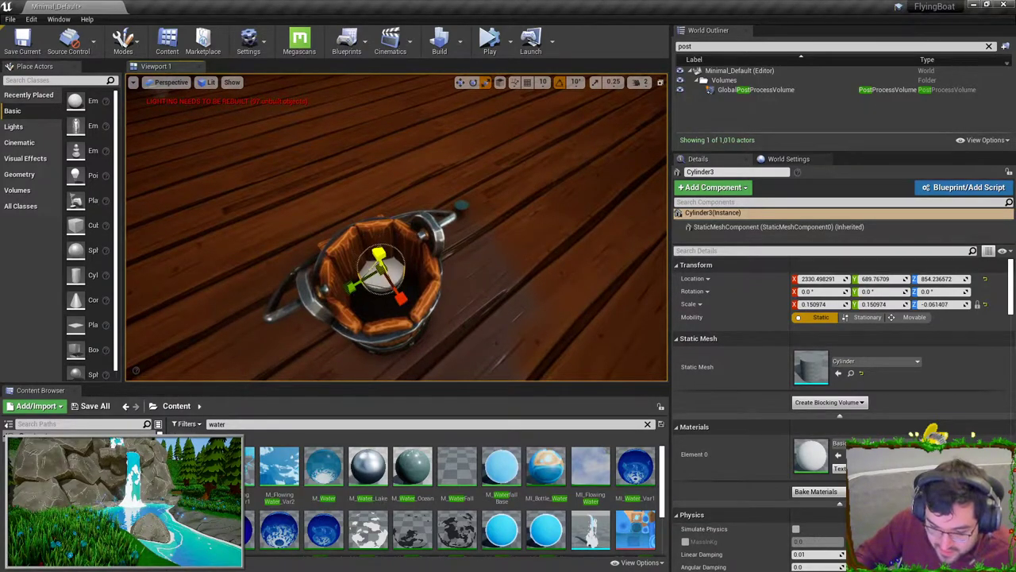
left_click_drag(379, 283, 395, 270)
key("w")
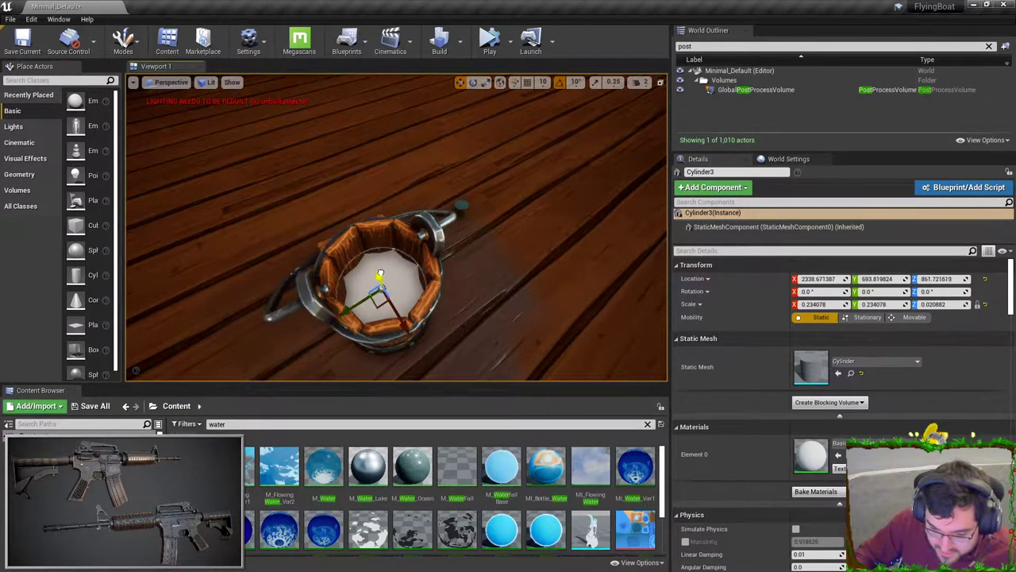
key("Escape")
- Try the waterfall base, night and day materials on the disc inside the bucket
right_click_drag(379, 257, 645, 302)
right_click_drag(325, 309, 325, 314)
left_click_drag(502, 466, 403, 297)
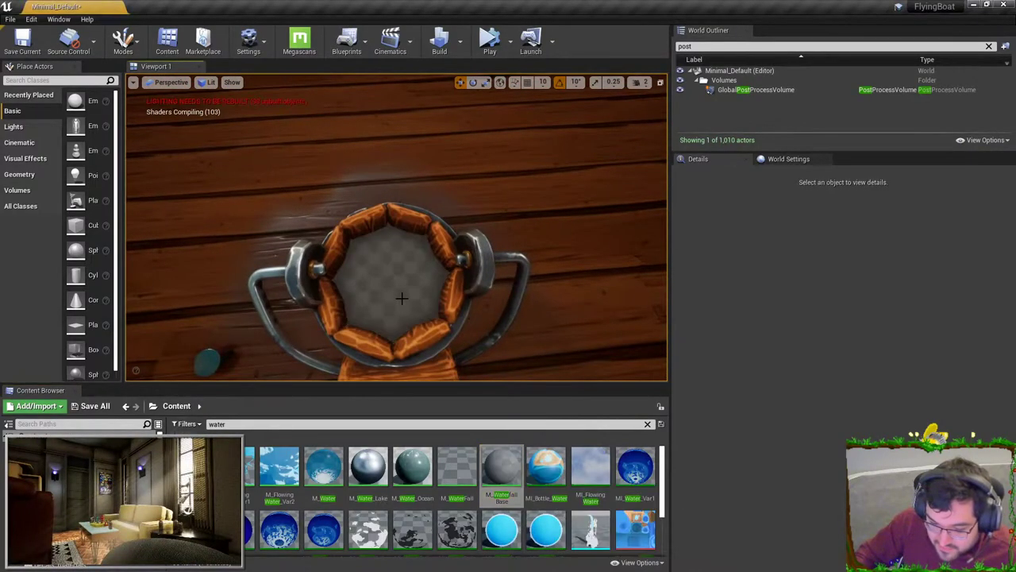
right_click_drag(403, 297, 393, 293)
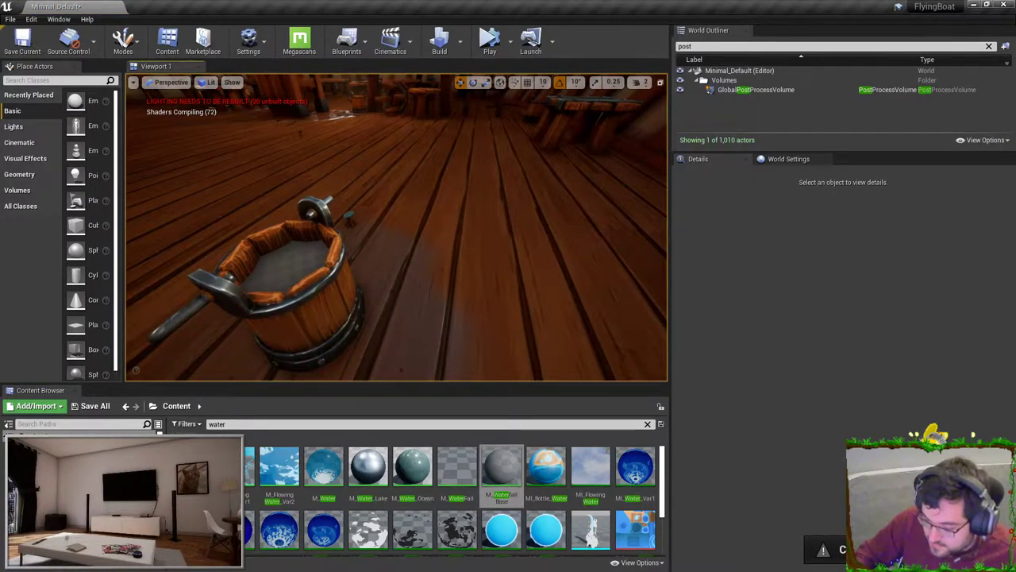
right_click_drag(530, 368, 445, 359)
right_click_drag(444, 302, 404, 370)
right_click_drag(531, 340, 531, 333)
left_click_drag(546, 530, 397, 226)
left_click_drag(502, 530, 439, 233)
- Apply the MI_Water_Var1 material to the disc inside the bucket
left_click_drag(635, 465, 424, 238)
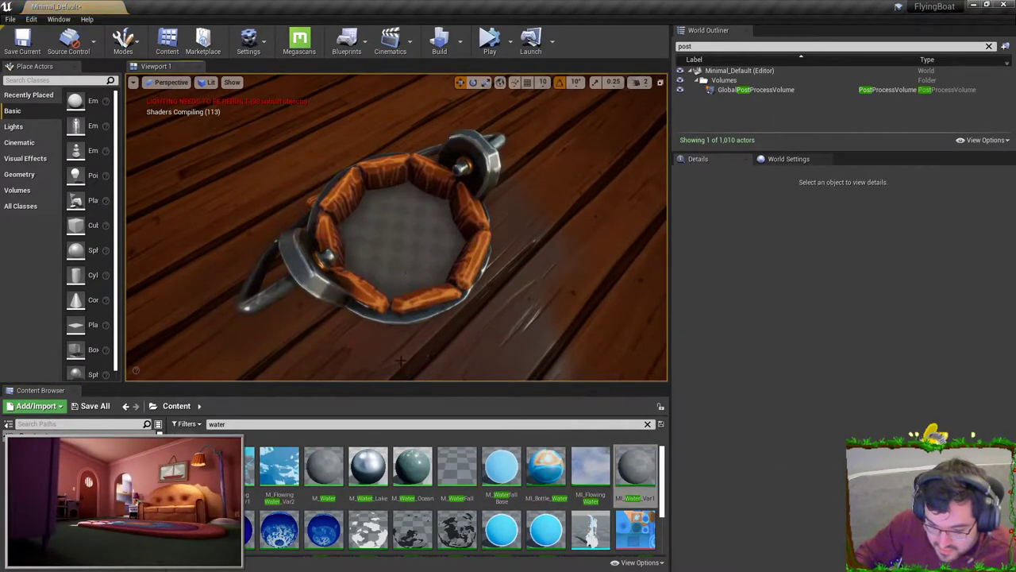
scroll(527, 520, "down", 3)
scroll(527, 520, "up", 3)
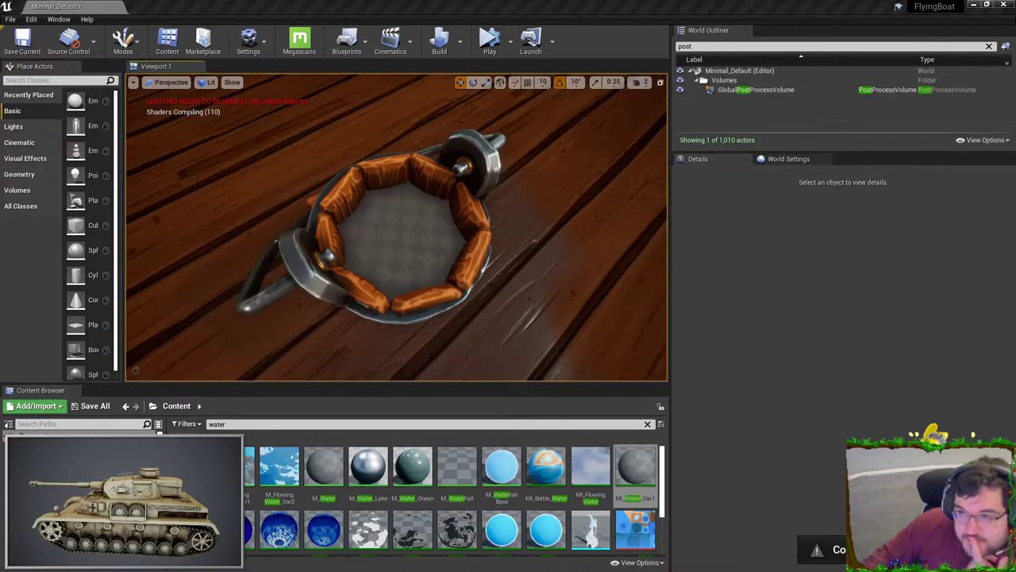
- Switch to the Epic Games Launcher and view the Unreal Engine library of engine versions and projects
left_click_drag(539, 61, 376, 77)
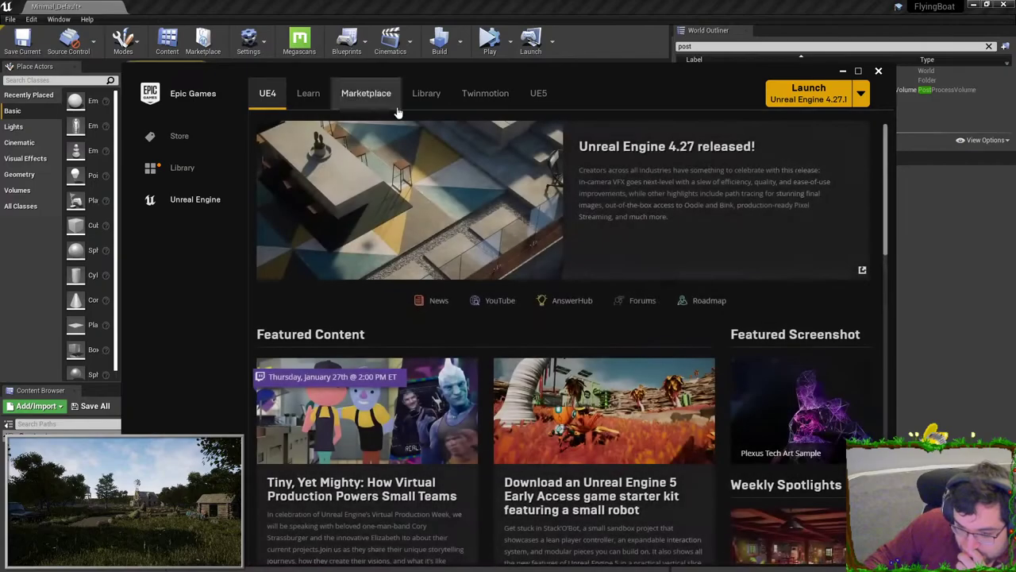
left_click(426, 95)
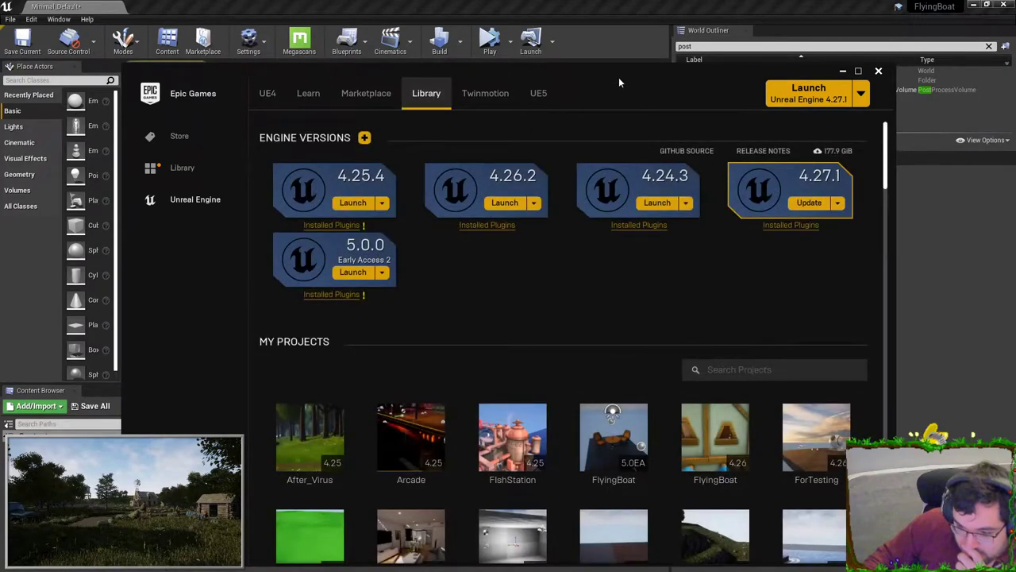
left_click_drag(618, 78, 589, 0)
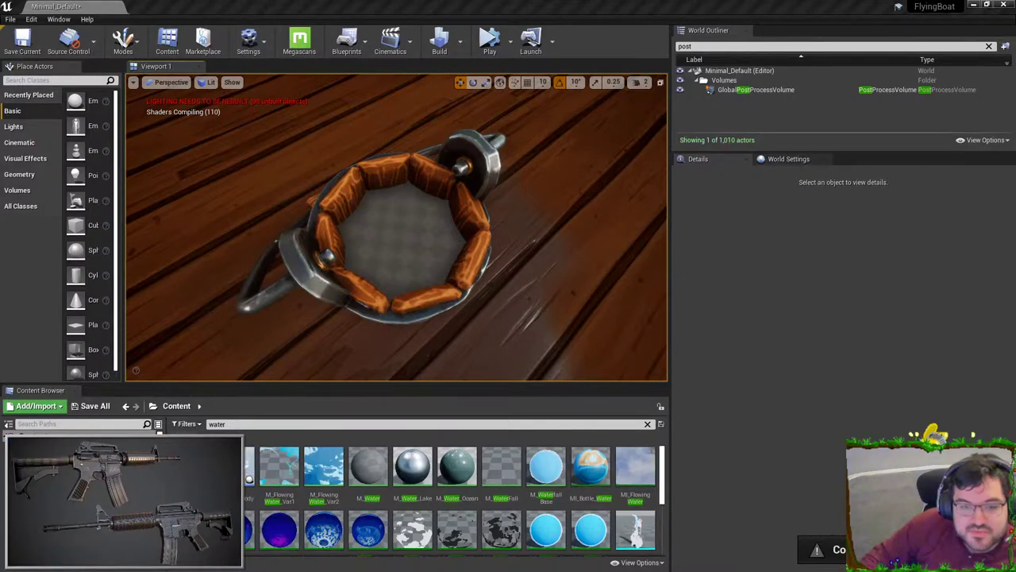
- Browse the water assets and try the M_Water_Lake material on the disc inside the bucket
scroll(302, 520, "down", 1)
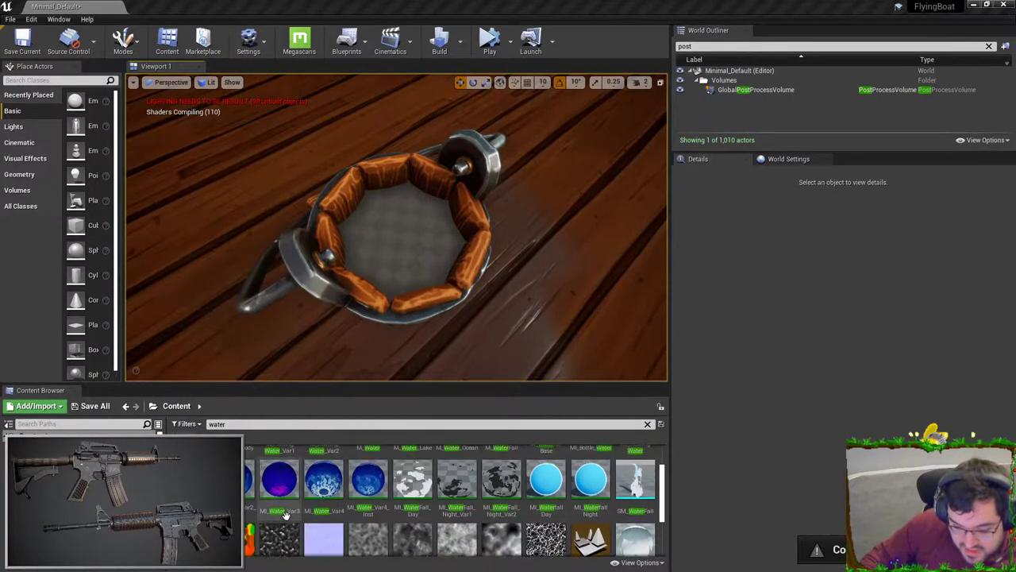
scroll(302, 520, "down", 4)
scroll(383, 538, "up", 5)
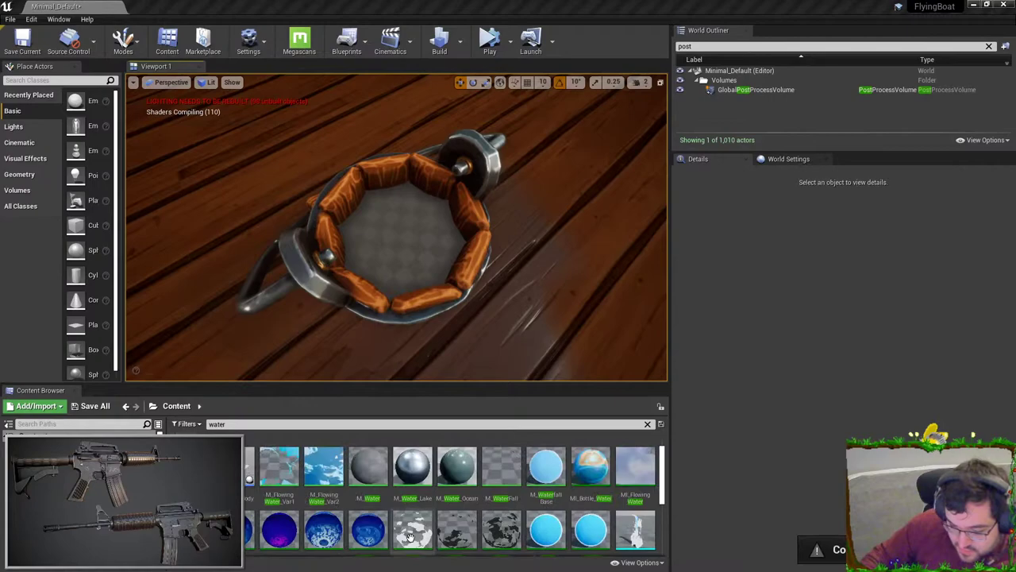
right_click_drag(423, 267, 419, 293)
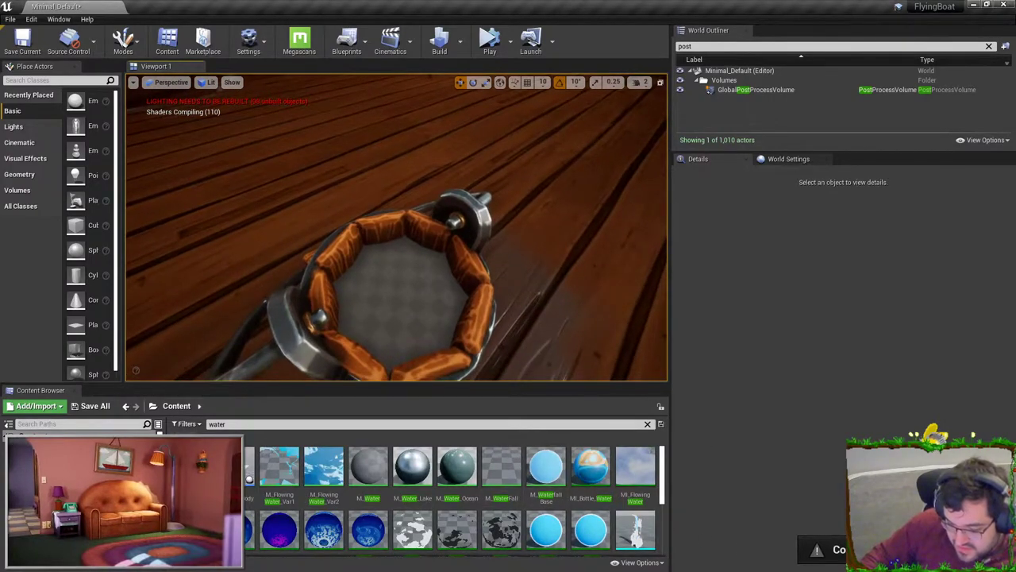
left_click_drag(411, 459, 394, 320)
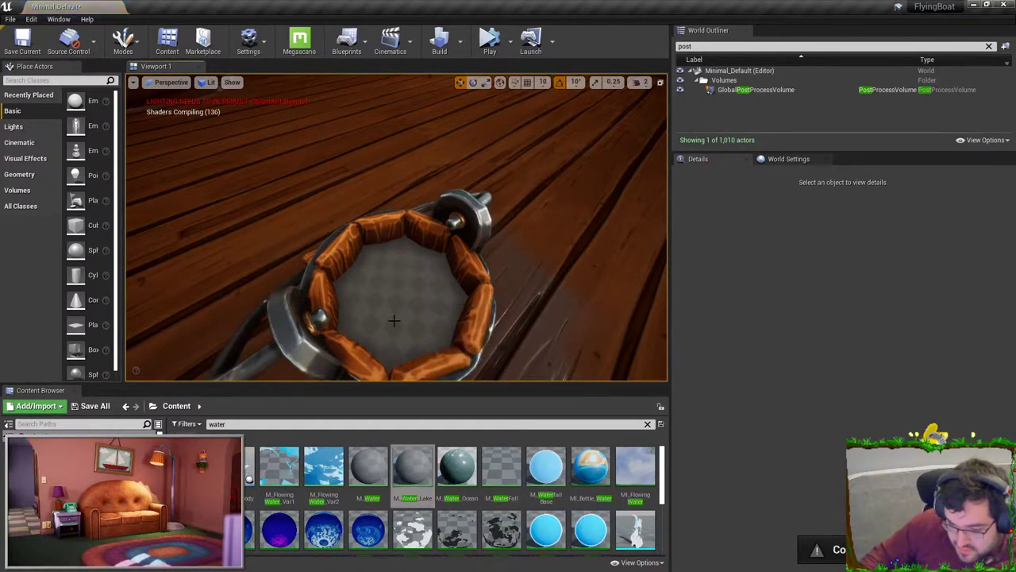
- Locate the boat floor's wood material among the project content and try it on the disc in the bucket
right_click_drag(350, 310, 350, 266)
left_click(445, 218)
left_click(851, 455)
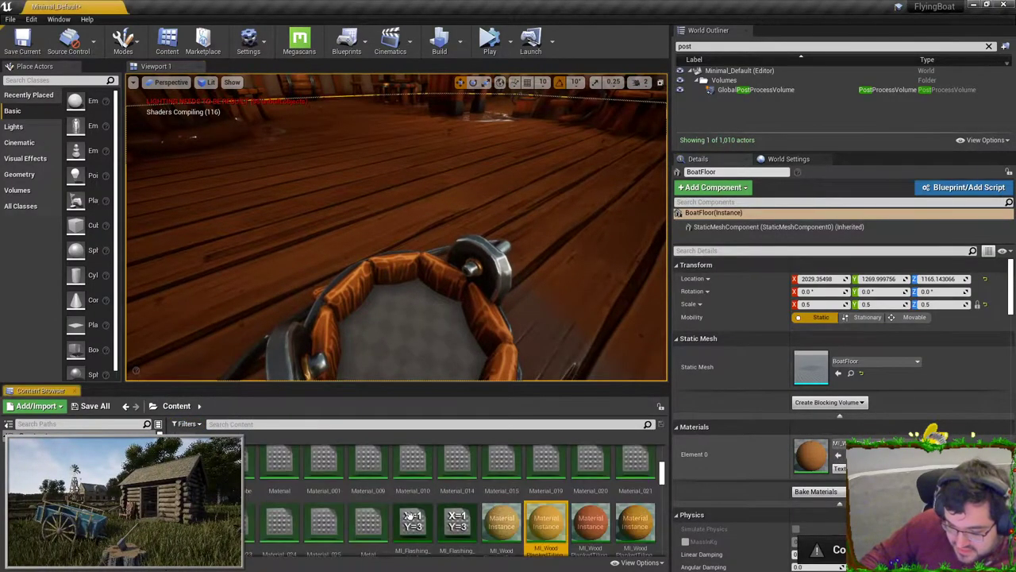
left_click_drag(552, 512, 397, 333)
mouse_move(397, 333)
right_mouse_down()
mouse_move(389, 373)
mouse_move(390, 350)
right_mouse_up()
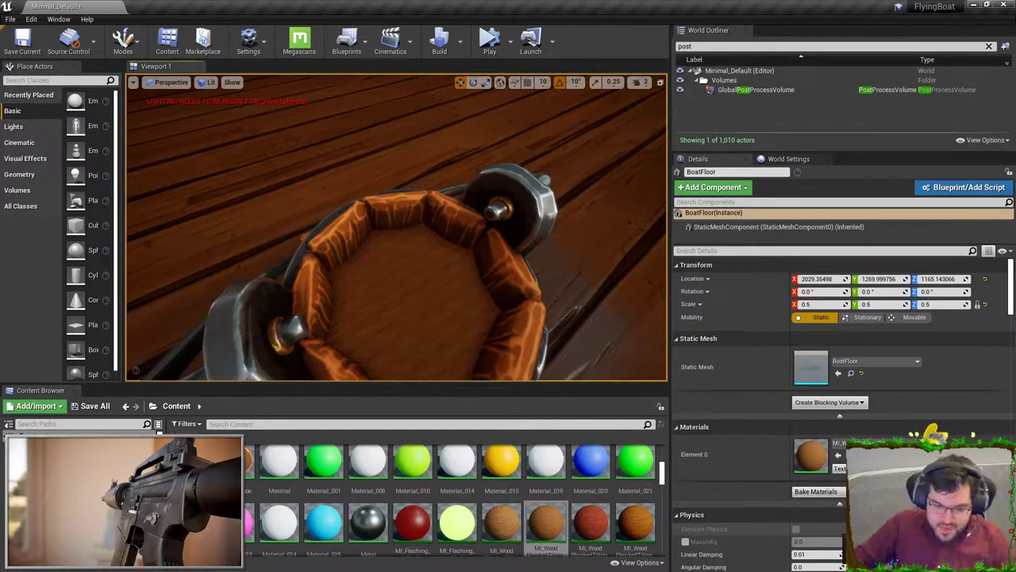
- Search the project content for water and try the MI_Water material on the disc
right_click_drag(342, 270, 337, 259)
left_click(315, 425)
left_click(301, 424)
type("water")
scroll(520, 467, "up", 3)
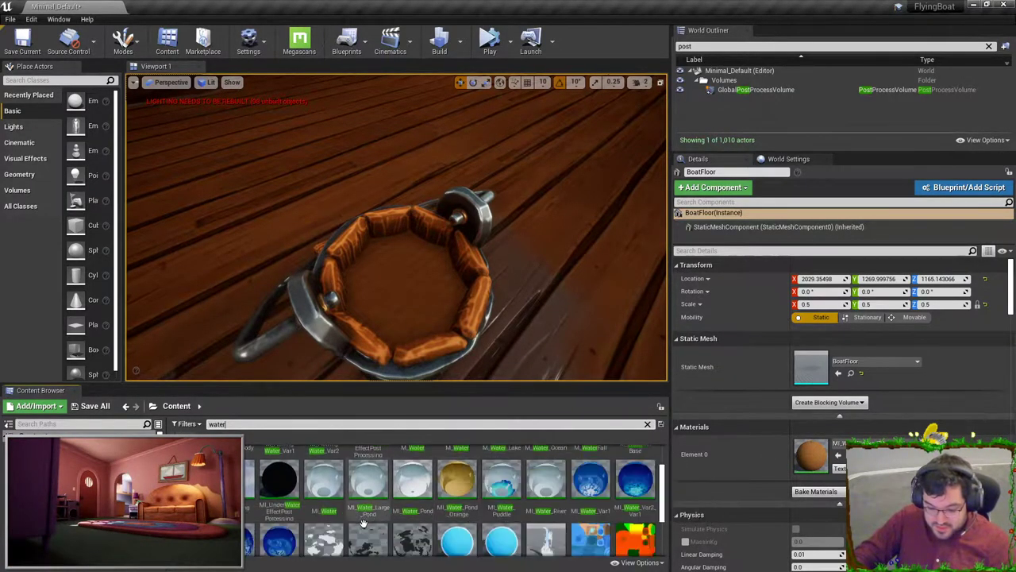
left_click_drag(324, 477, 421, 306)
right_click_drag(420, 306, 430, 318)
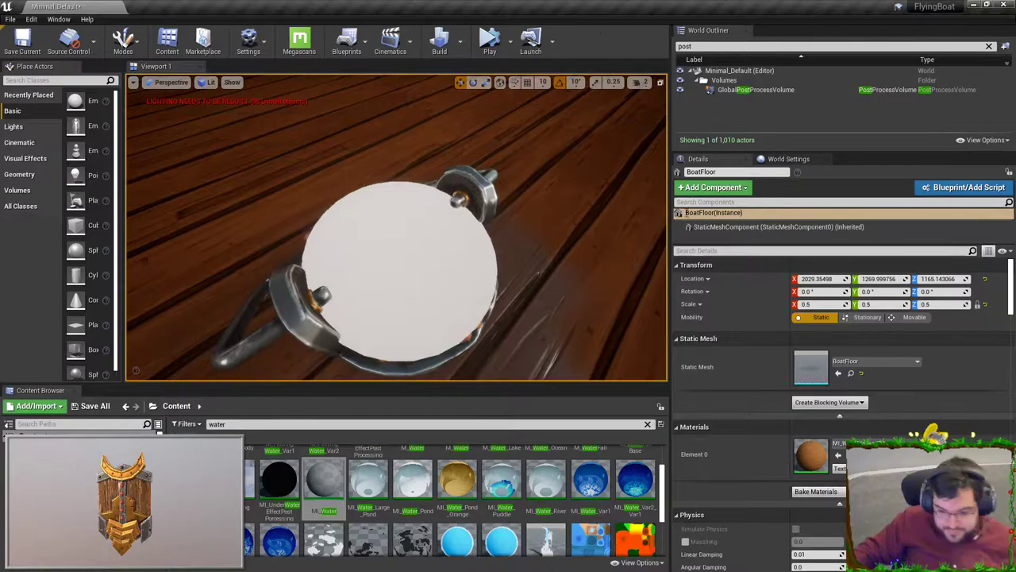
- Examine the parameters of the disc's MI_Water material instance, then close its editor
left_click(383, 248)
double_click(810, 454)
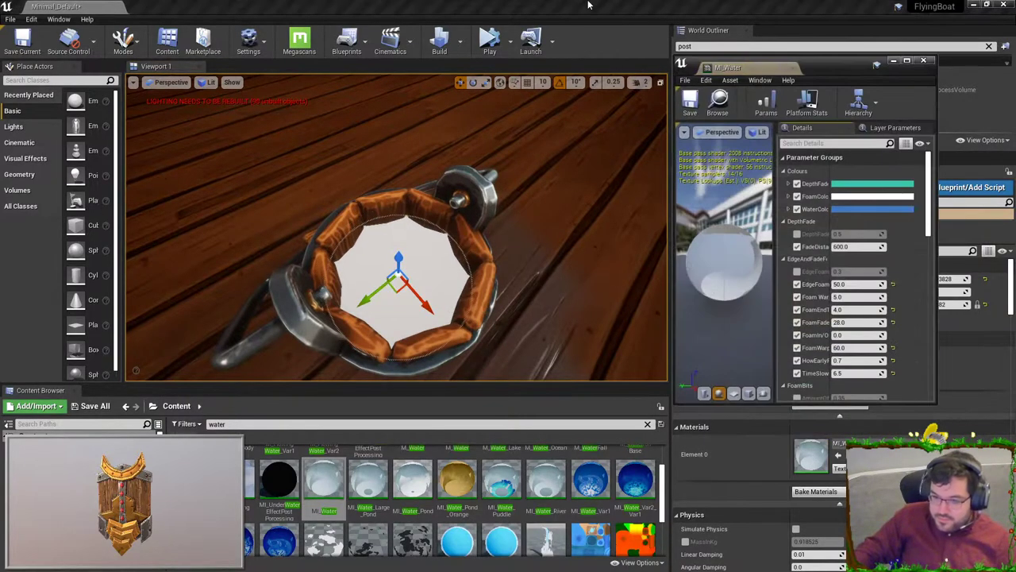
left_click(924, 60)
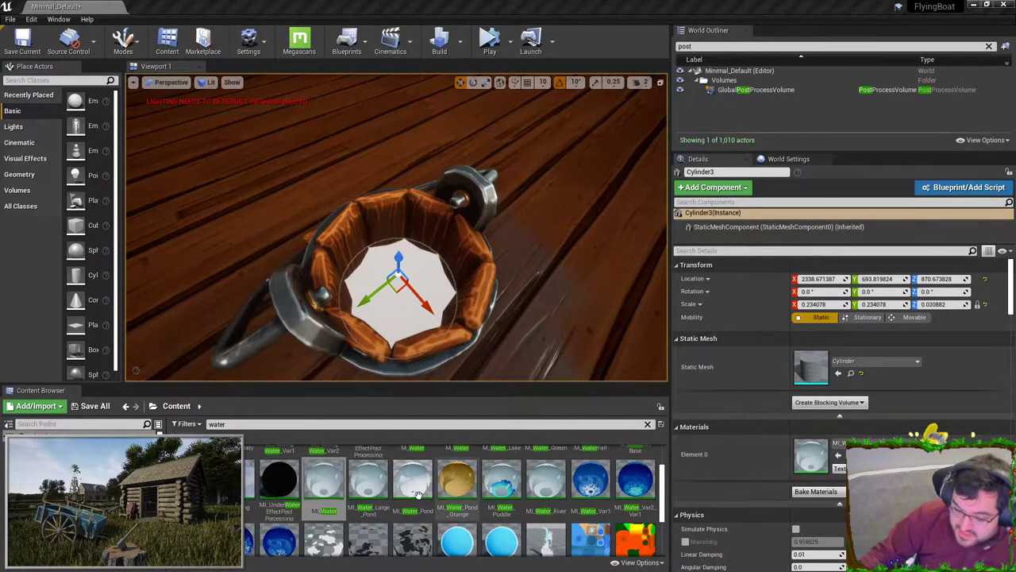
- Try the MI_Water_Puddle and MI_Water_River materials on the disc in its material slot
left_click_drag(501, 482, 794, 464)
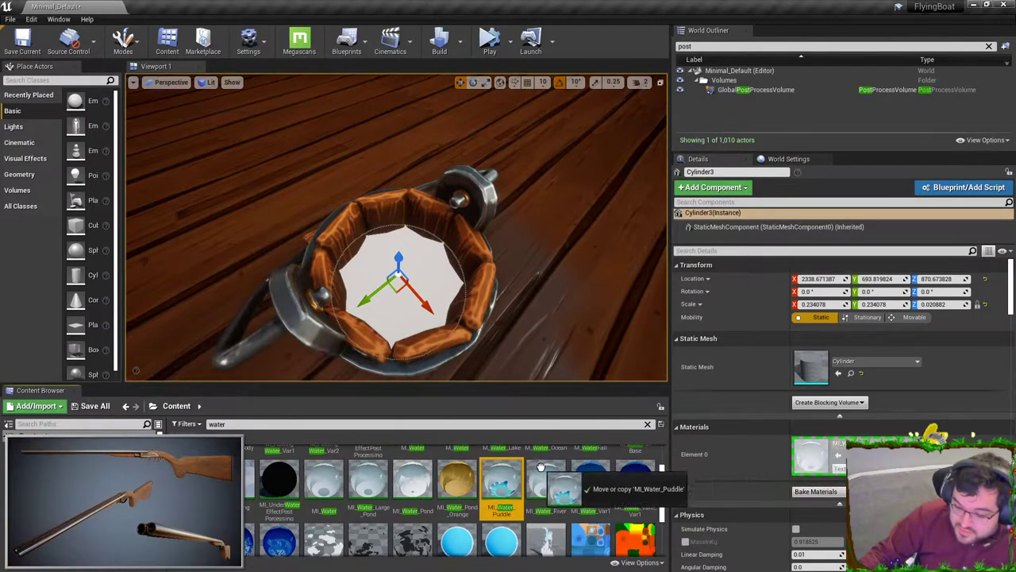
right_click(334, 481)
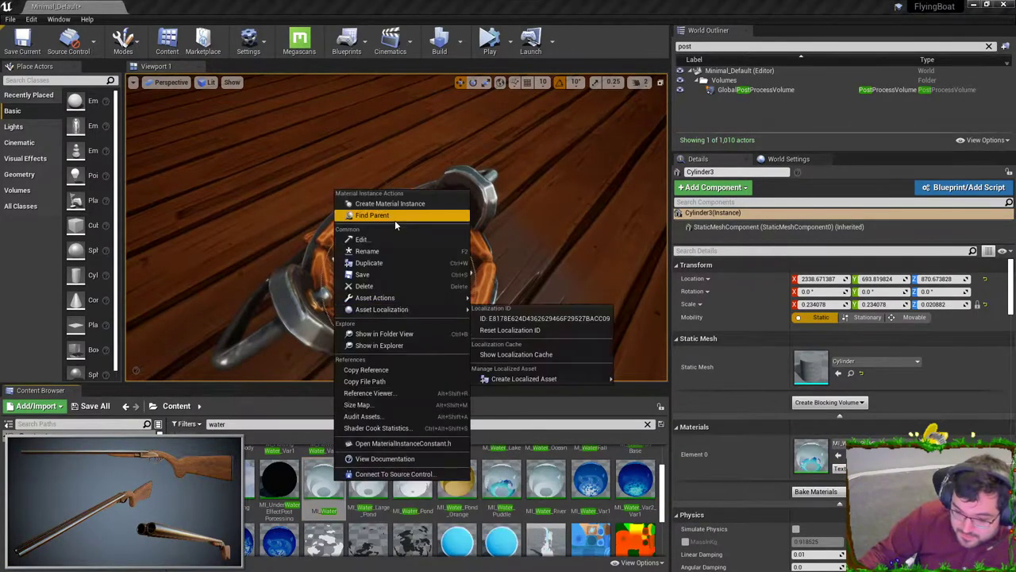
left_click(497, 484)
left_click_drag(496, 484, 805, 457)
left_click_drag(546, 482, 800, 454)
- Raise the disc above the bucket to about Z 890.6 and search the project content for water again
left_click_drag(399, 257, 401, 101)
right_click_drag(390, 178, 379, 119)
key("s")
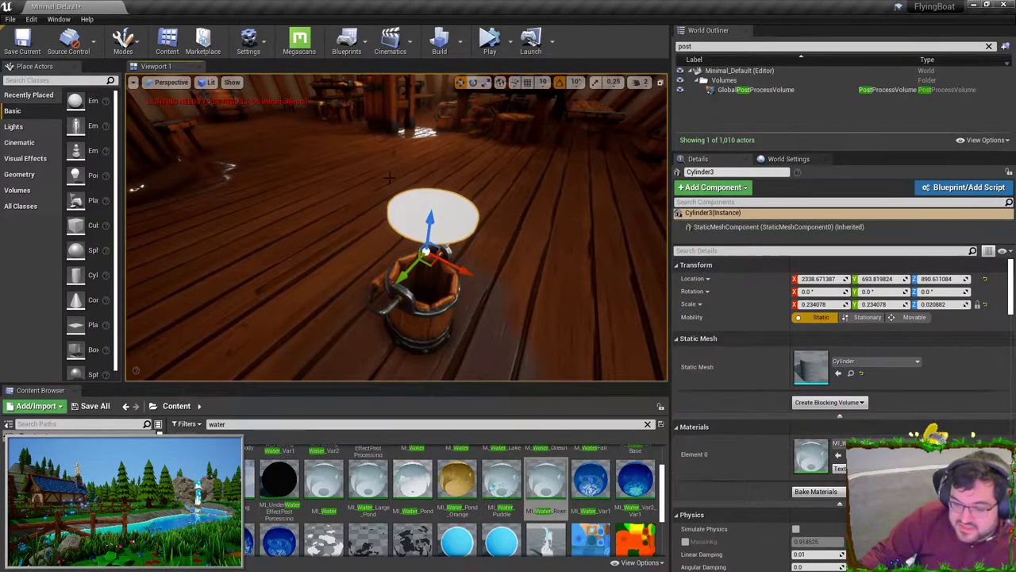
scroll(361, 507, "down", 3)
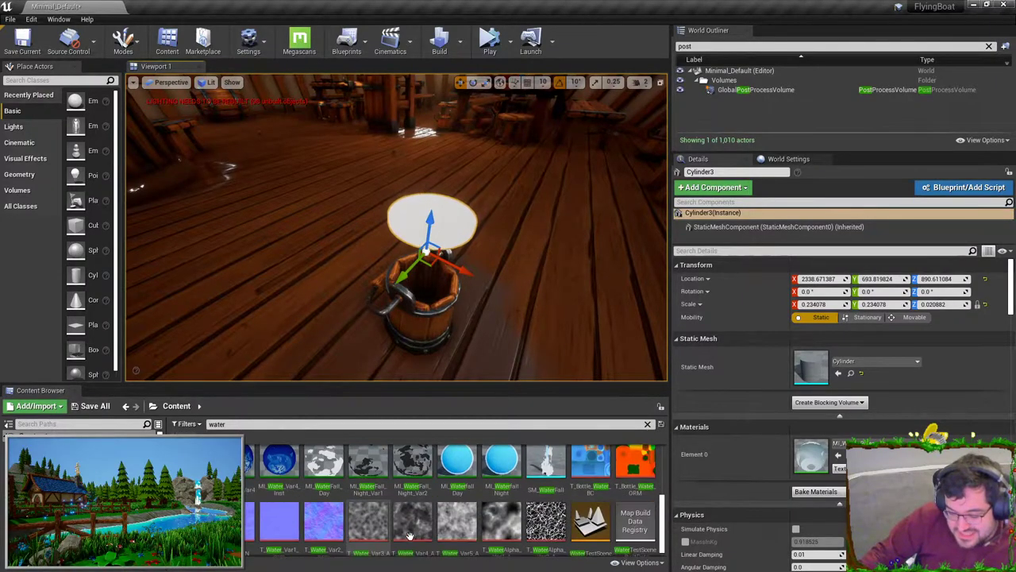
scroll(480, 483, "up", 5)
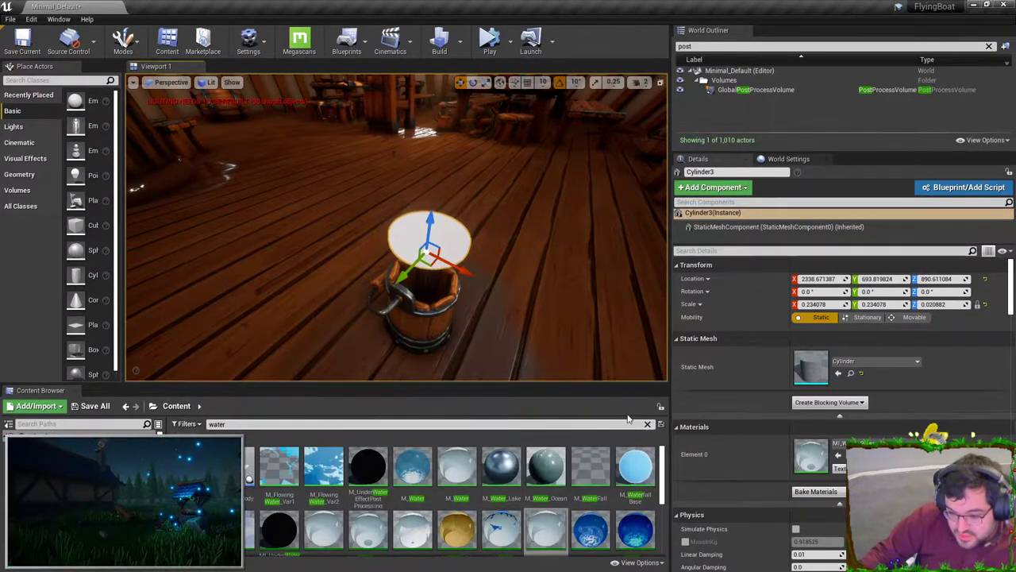
left_click(648, 427)
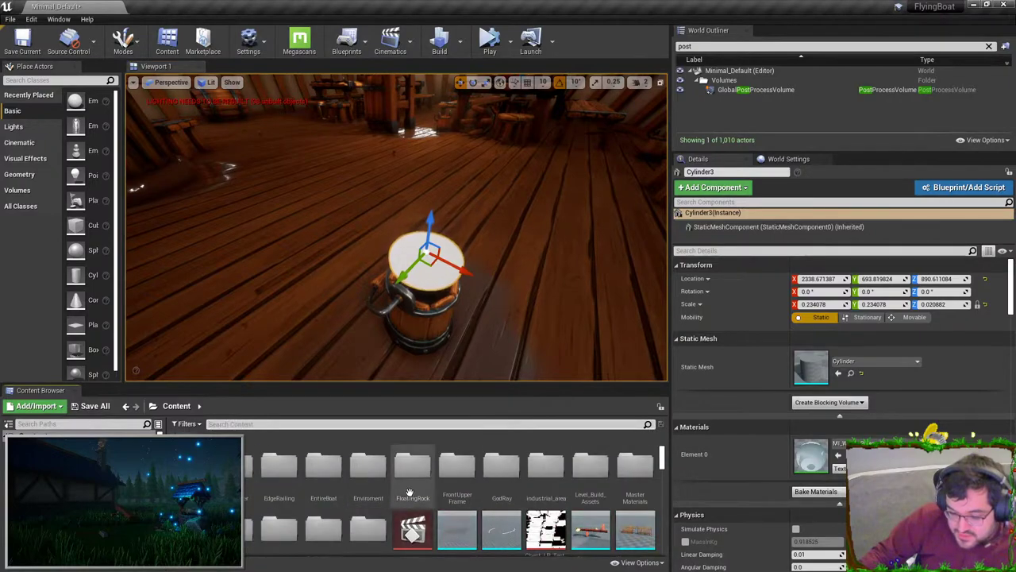
type("wat")
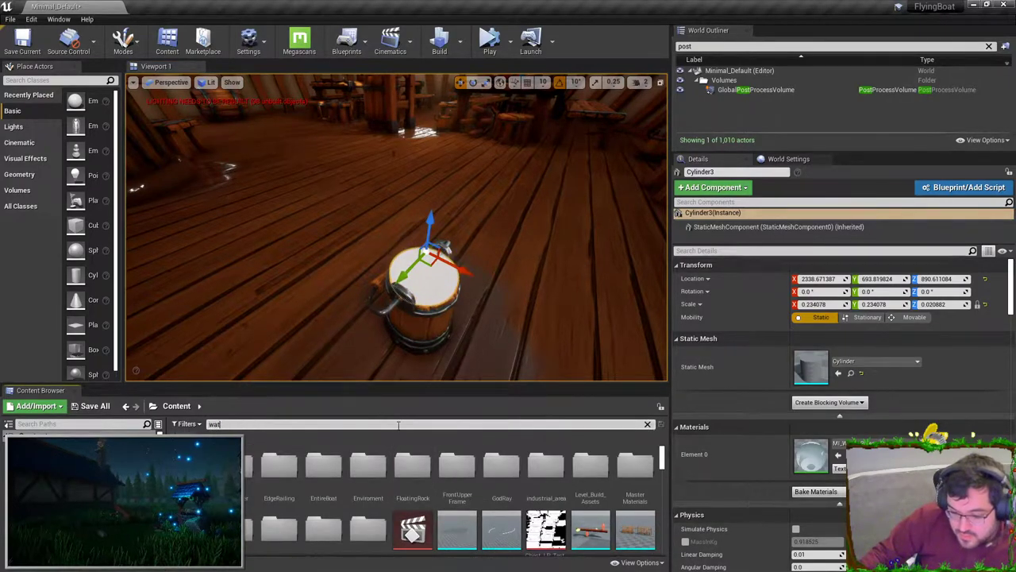
type("er")
- Assign MI_Water_Var1 to the disc and lower it back into the bucket to about Z 875.6
left_click_drag(593, 532, 813, 458)
right_click_drag(451, 262, 455, 265)
key("w")
left_click_drag(450, 262, 442, 308)
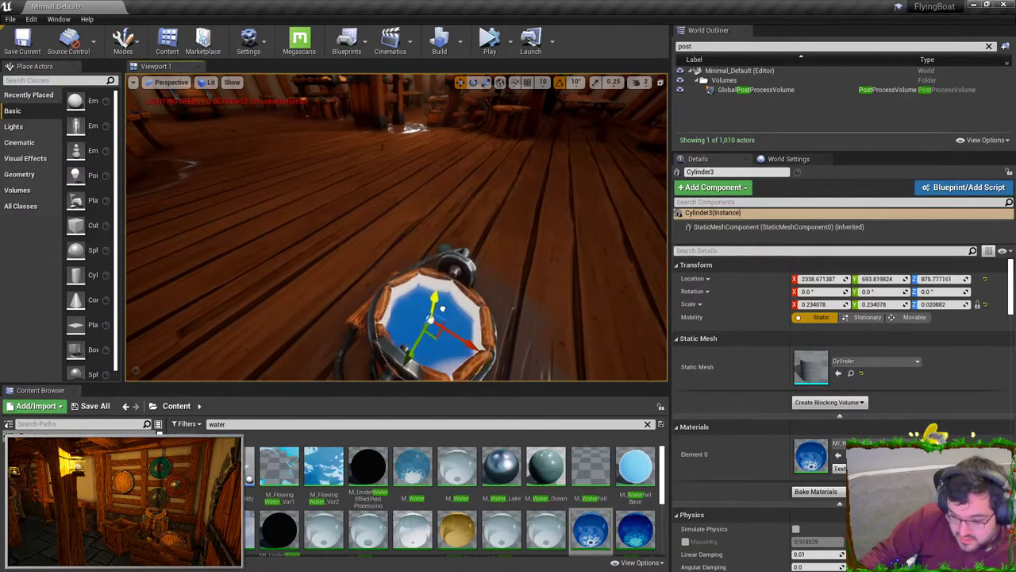
key("Escape")
right_click_drag(443, 309, 441, 314)
key("w")
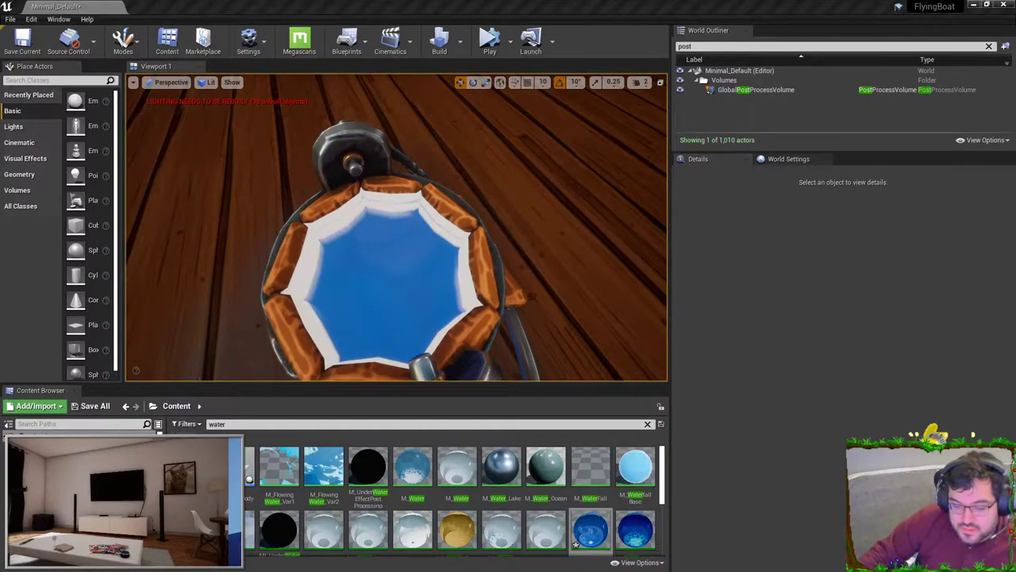
- Delete the water disc from the bucket, then undo the deletion
right_click_drag(508, 230, 278, 169)
right_click_drag(419, 82, 418, 83)
left_click(423, 249)
key("Delete")
right_click_drag(422, 243, 422, 243)
key("ctrl+z")
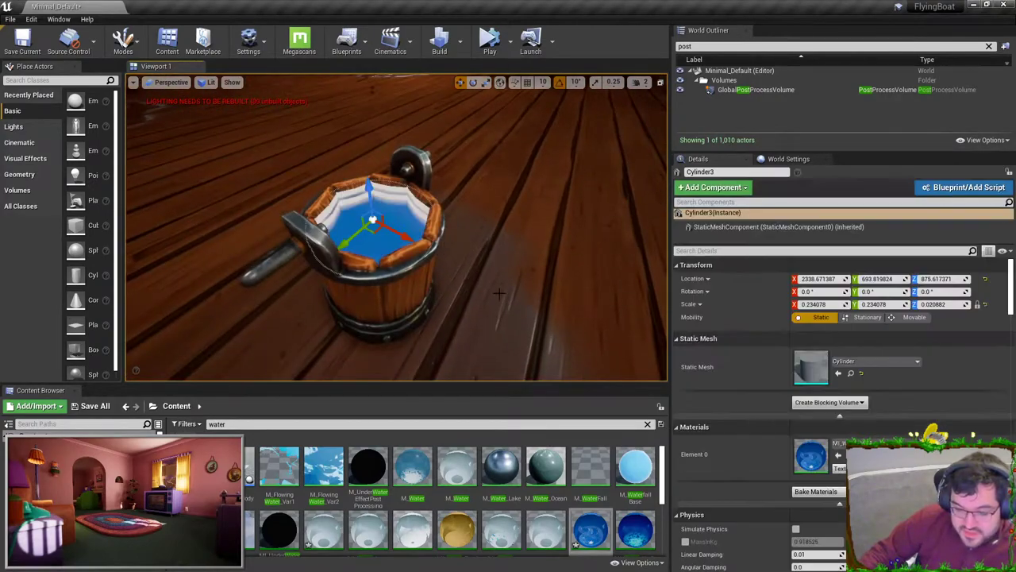
- Create a new material named BasicWater in the Content folder and assign it to the disc in the bucket
left_click(230, 424)
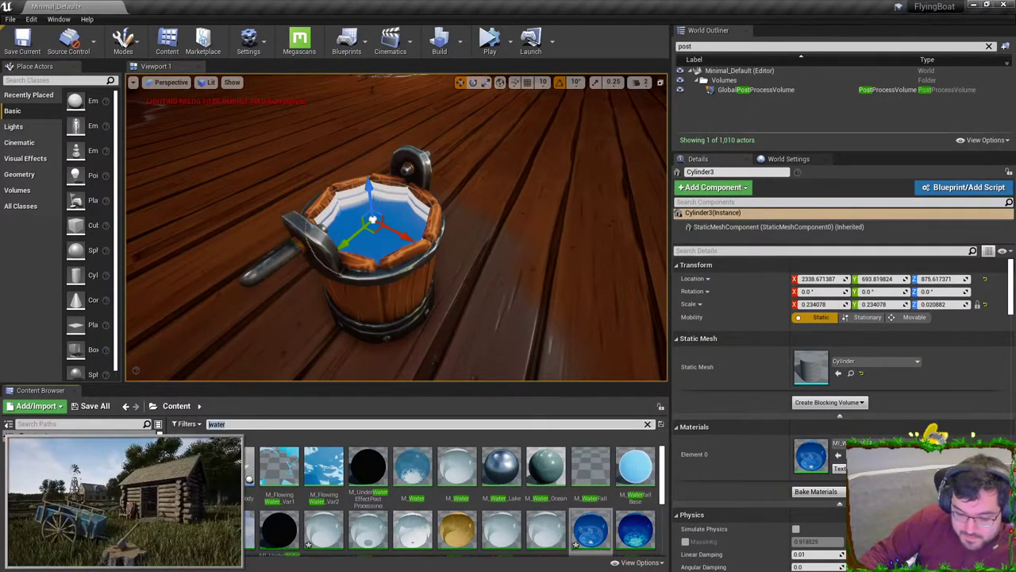
right_click(660, 465)
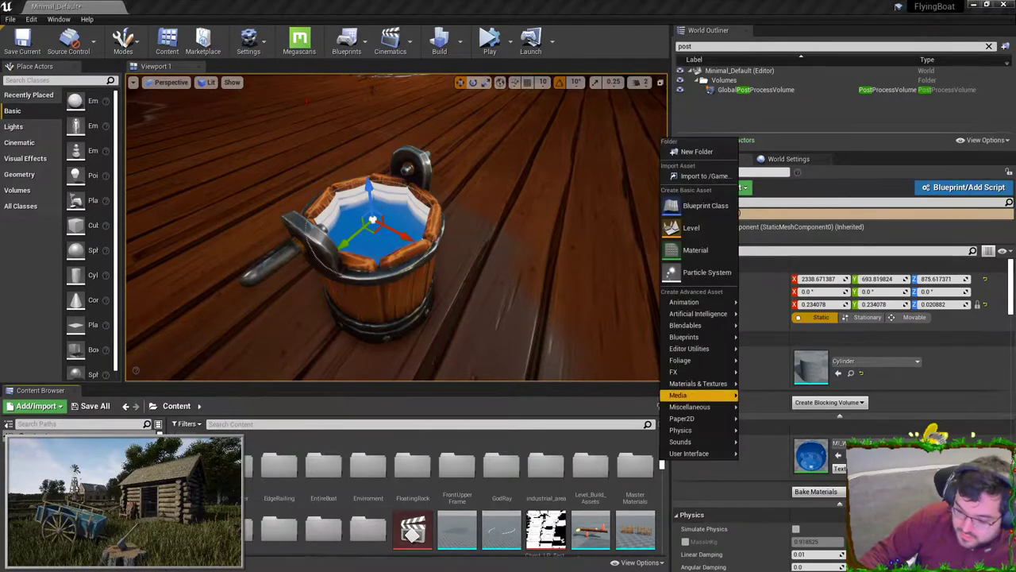
left_click(707, 250)
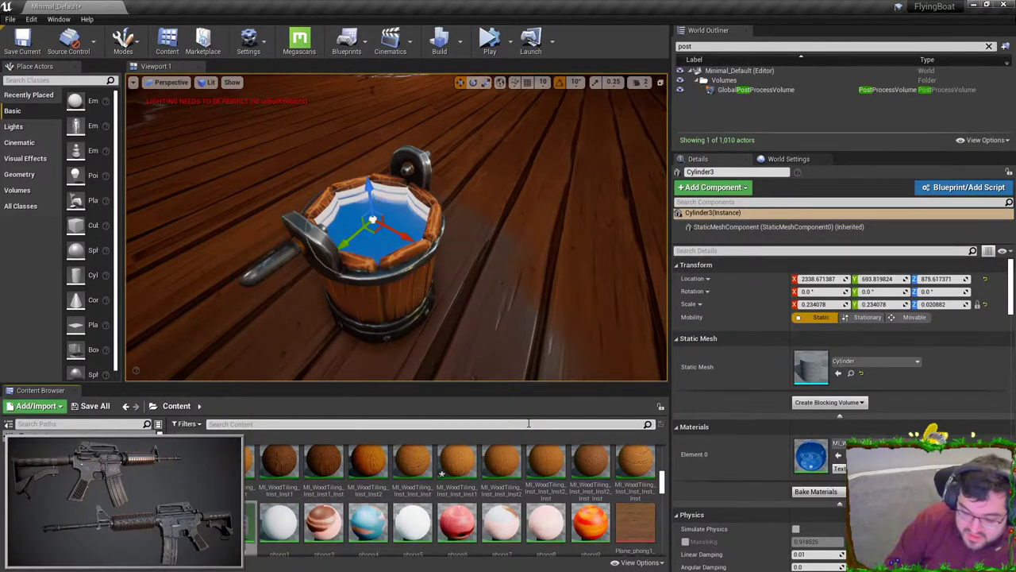
scroll(476, 508, "up", 5)
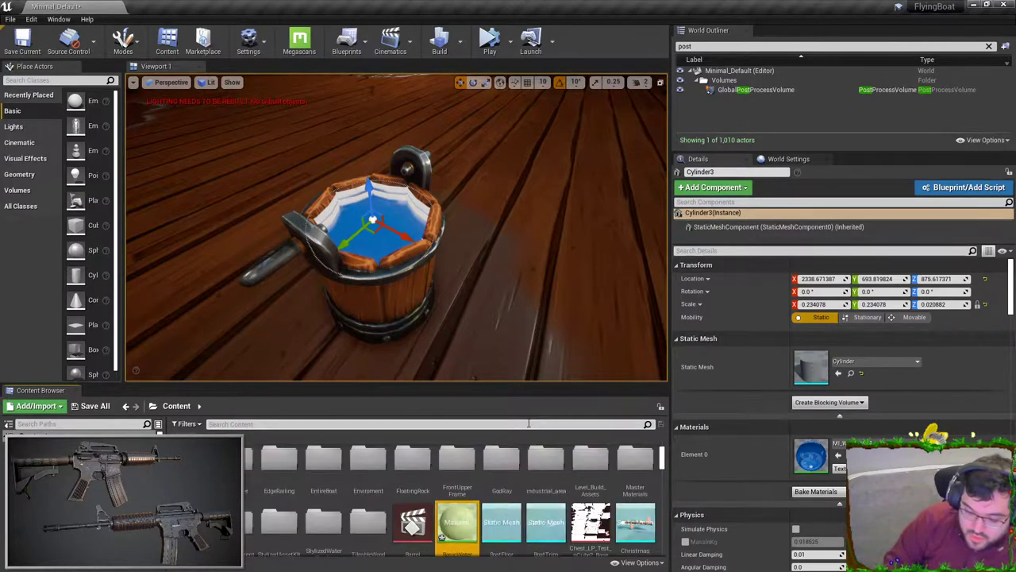
left_click_drag(470, 516, 389, 222)
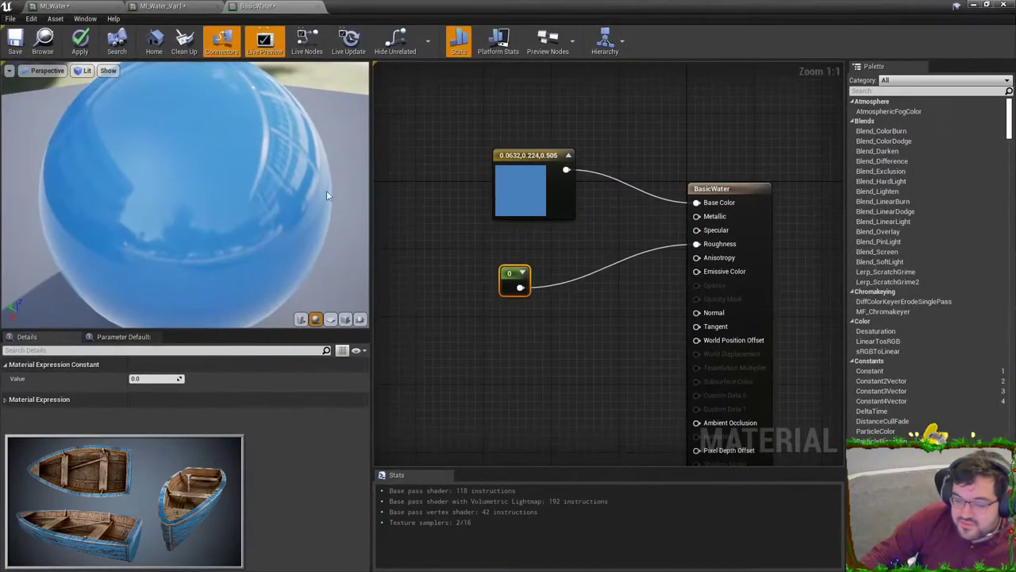
- Apply the BasicWater material's blue base colour and roughness of 0 to the level and inspect the disc up close
left_click(79, 40)
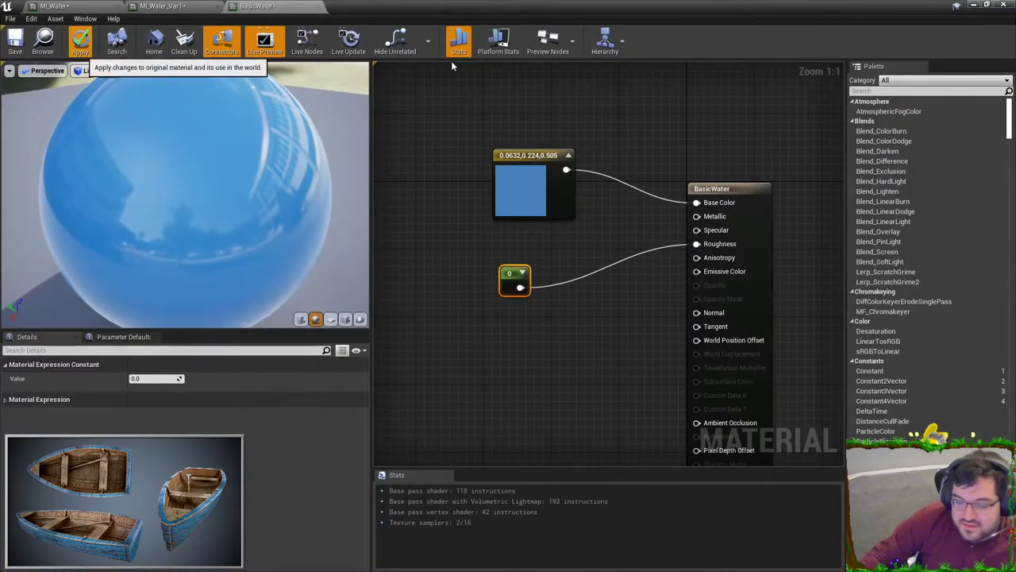
left_click_drag(579, 12, 834, 119)
key("Escape")
key("w")
right_click_drag(444, 254, 429, 269)
key("s")
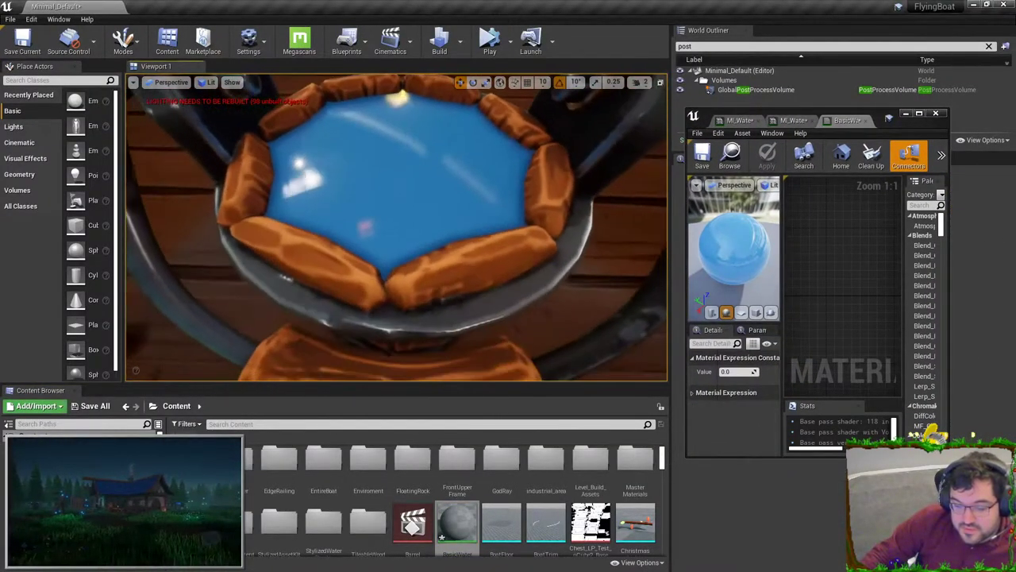
- Lower the water disc slightly inside the bucket and minimise the material editor
left_click(389, 171)
right_click_drag(389, 171, 389, 162)
key("s")
left_click_drag(385, 170, 385, 185)
key("Escape")
right_click_drag(385, 185, 385, 218)
key("w")
key("s")
left_click_drag(863, 121, 898, 28)
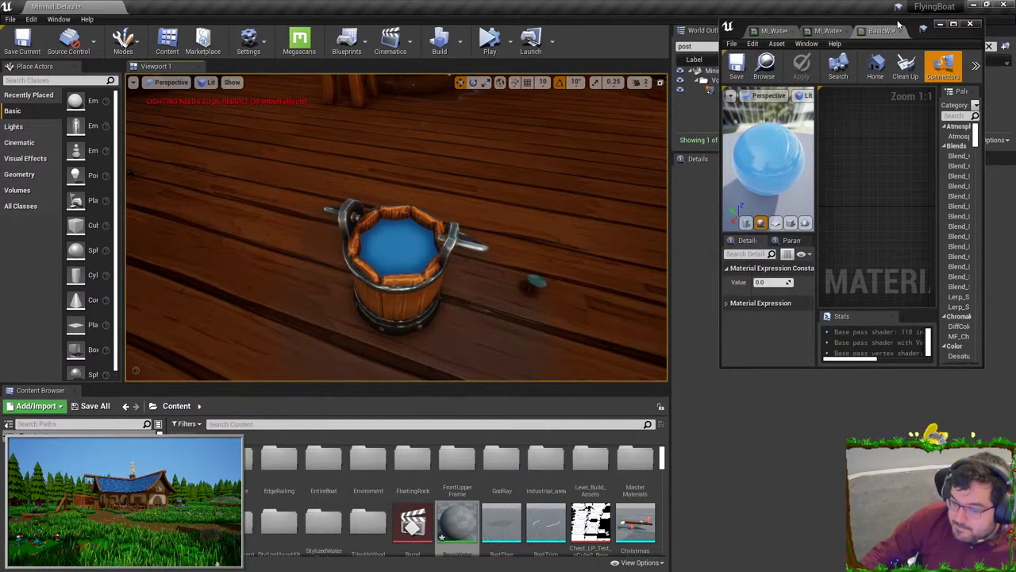
key("w")
right_click_drag(428, 238, 365, 251)
left_click(940, 24)
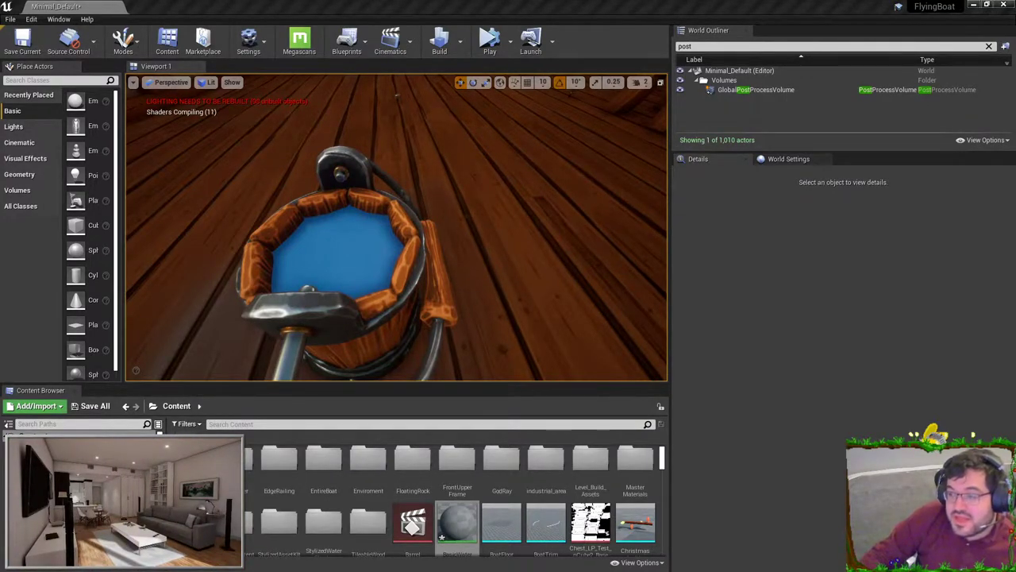
- Select the sponge in the other bucket by the wall and locate its SM_Sponge mesh in the project content
right_click_drag(397, 262, 353, 192)
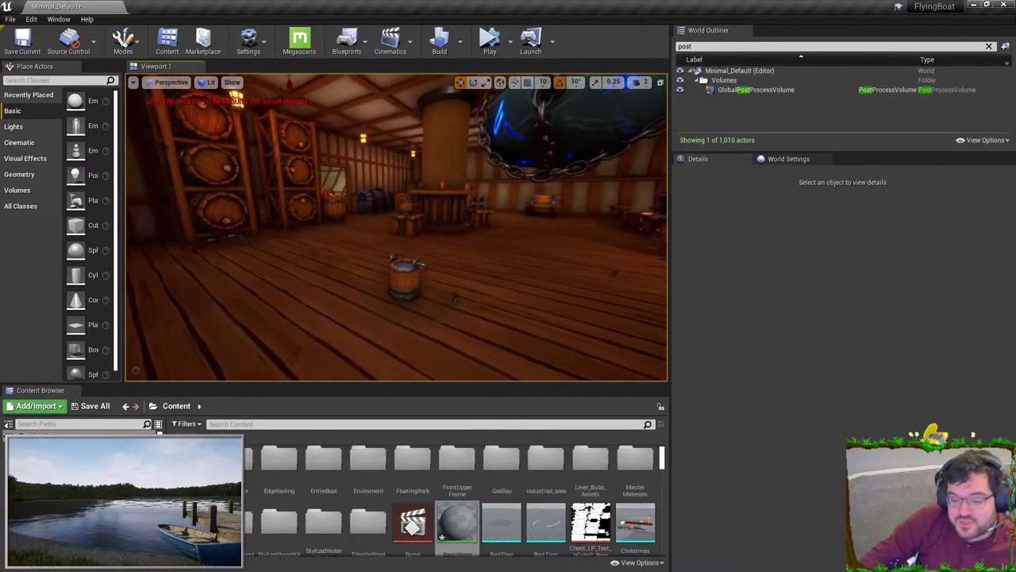
right_click_drag(380, 257, 381, 318)
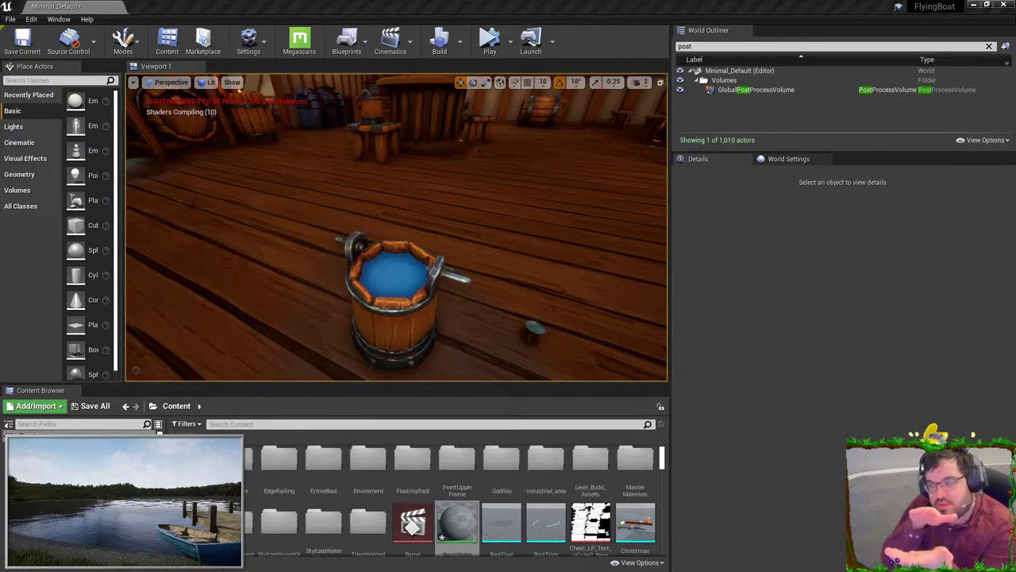
mouse_move(397, 230)
right_mouse_down()
mouse_move(286, 158)
mouse_move(341, 168)
mouse_move(476, 103)
mouse_move(524, 95)
right_mouse_up()
key("w")
key("w")
right_click_drag(286, 171, 293, 252)
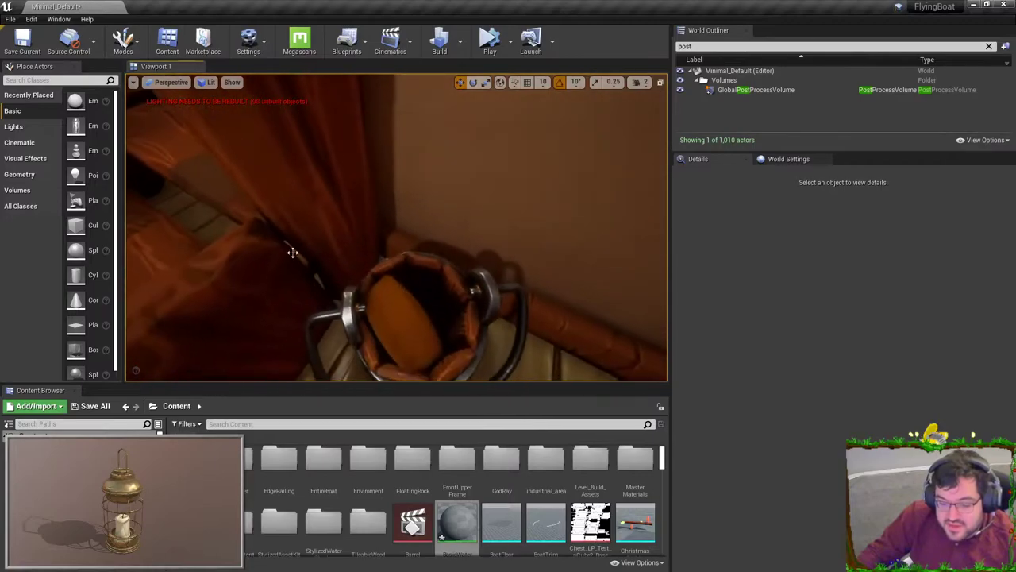
left_click(415, 334)
key("ctrl+b")
right_click_drag(415, 334, 433, 318)
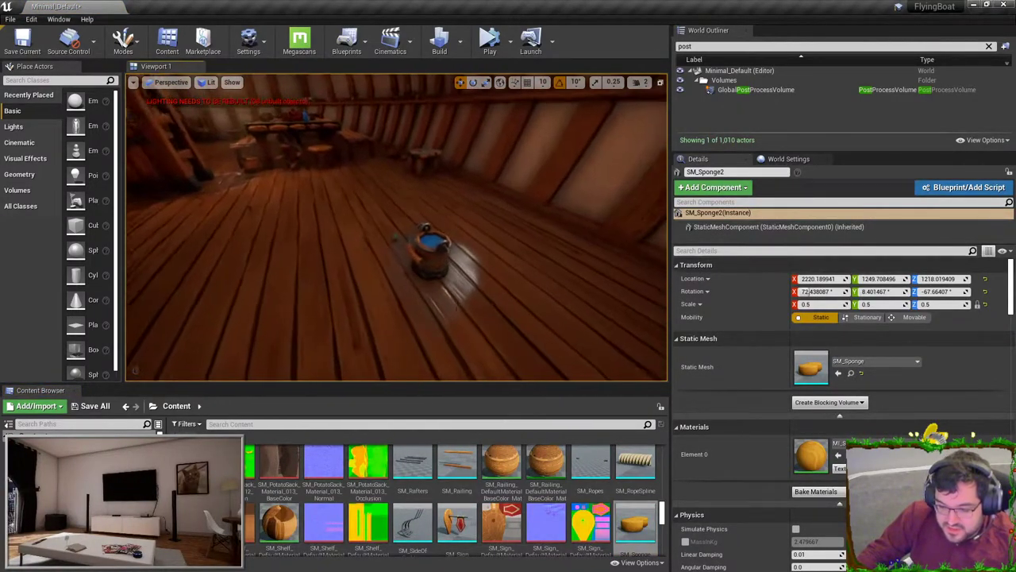
- Place an SM_Sponge on the floor beside the water bucket, scale it to 0.5 and rotate it -10° about Z
left_click_drag(635, 524, 403, 290)
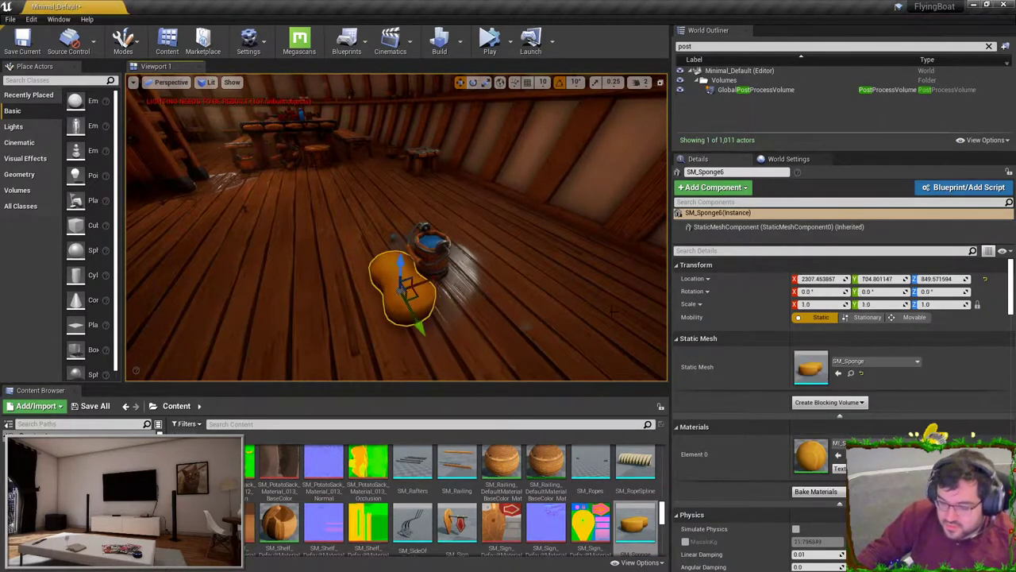
left_click(806, 305)
right_click_drag(397, 306, 393, 349)
key("e")
left_click_drag(380, 366, 397, 363)
key("w")
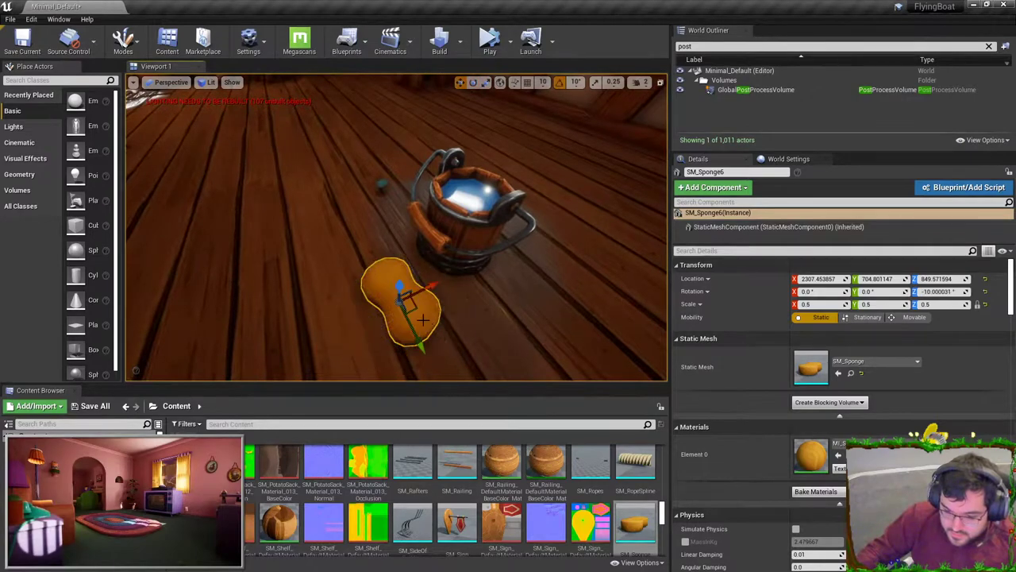
- Move the floor sponge closer to the water bucket and rotate it to -40° about Z
right_click_drag(375, 308, 397, 309)
left_click_drag(399, 315, 423, 310)
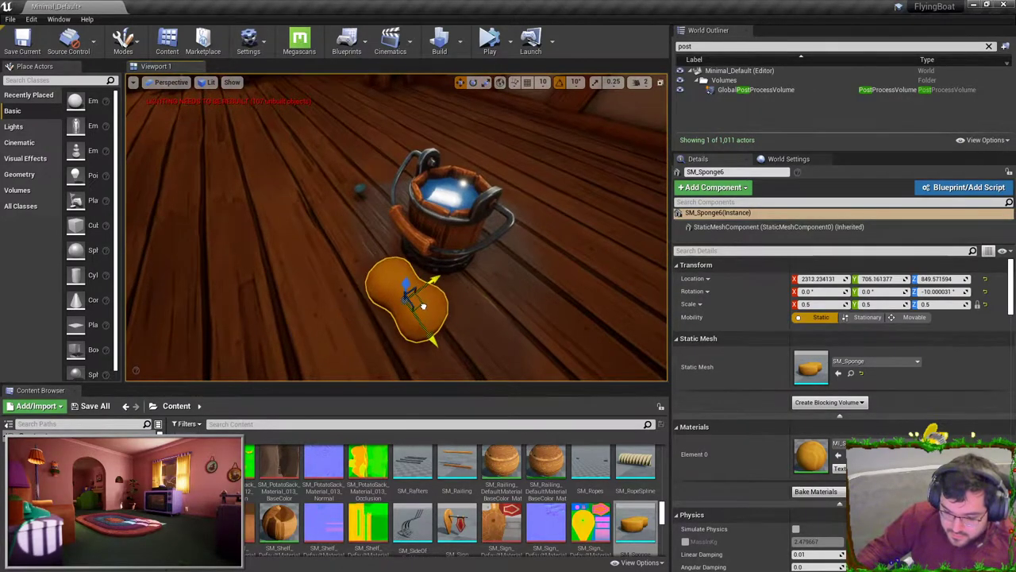
key("e")
left_click_drag(401, 360, 452, 362)
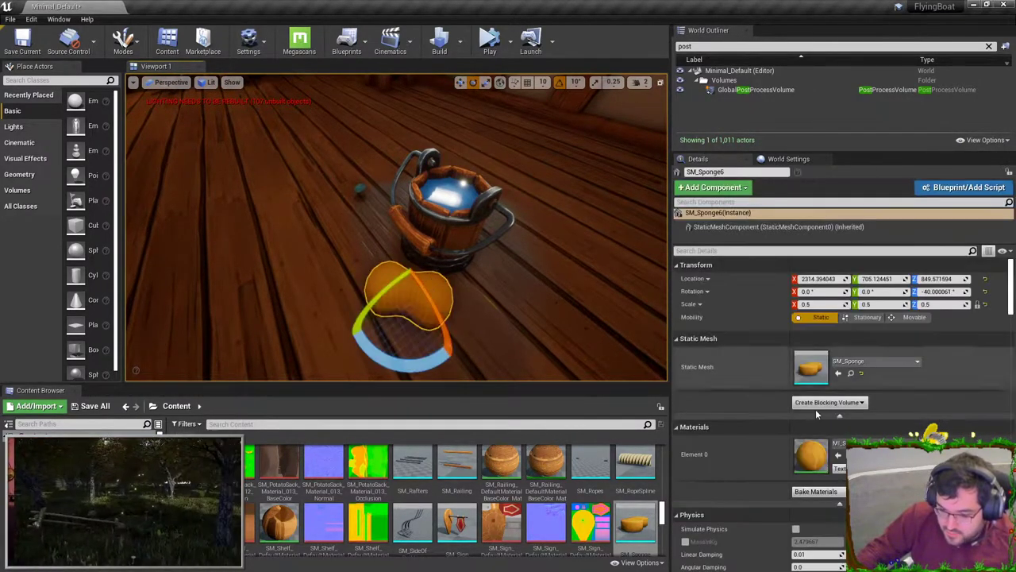
- Create a child material instance of MI_Sponge for the floor sponge with a tan colour and a RoughnessStrengh of about -0.73
left_click(850, 455)
right_click(503, 522)
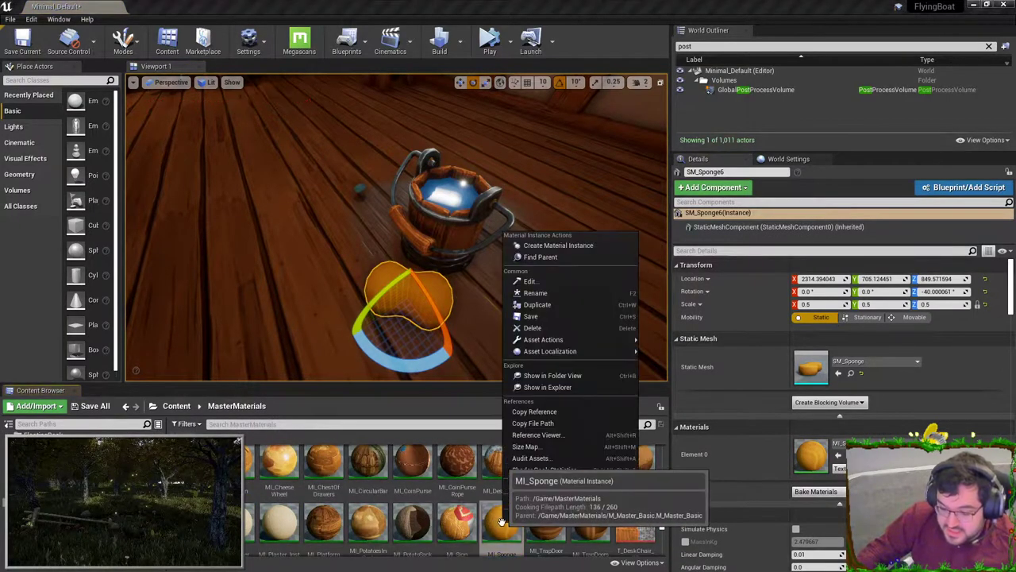
left_click(559, 246)
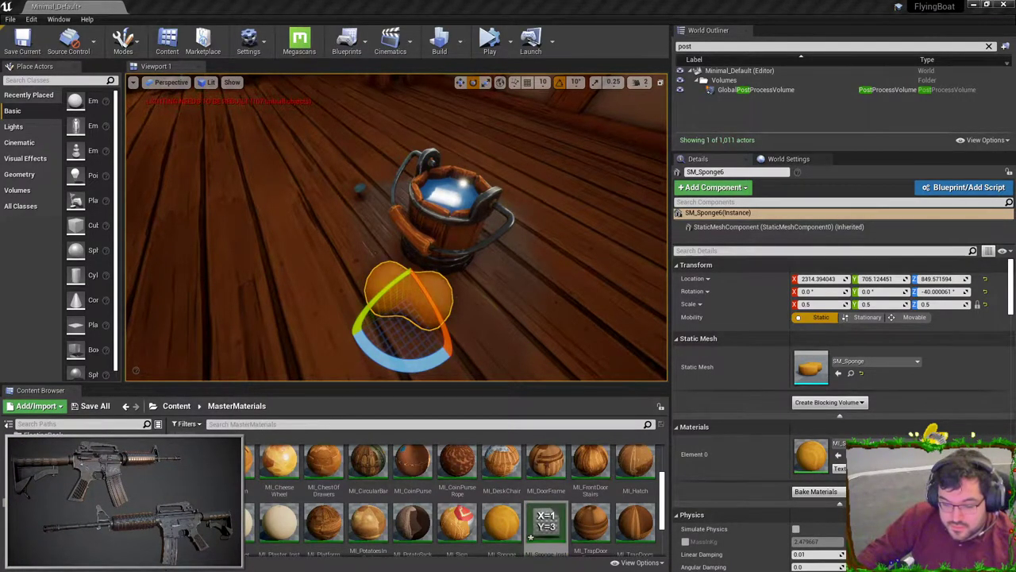
right_click_drag(544, 196, 548, 142)
mouse_move(309, 255)
right_mouse_down()
mouse_move(318, 298)
mouse_move(309, 255)
right_mouse_up()
key("Escape")
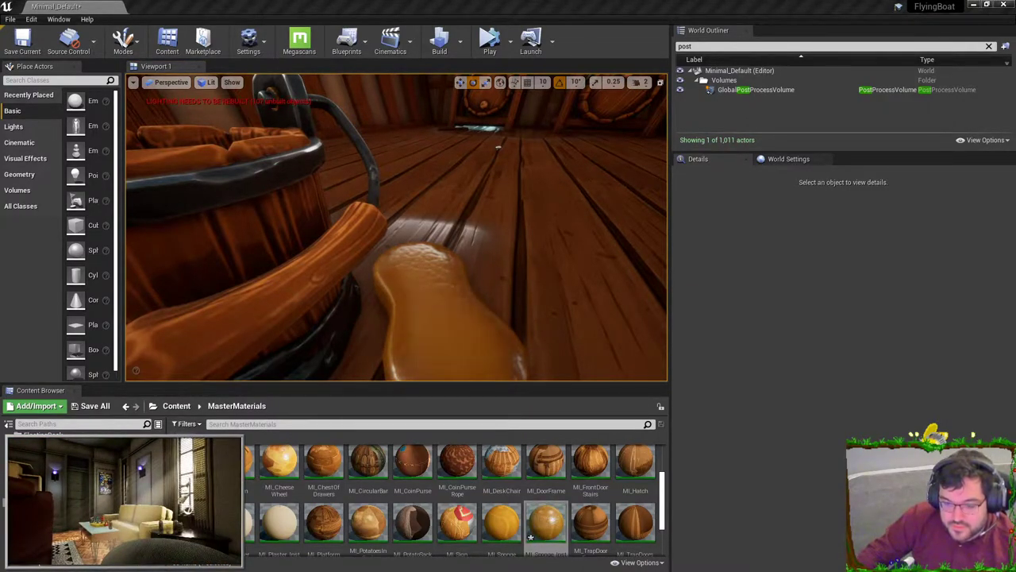
- Examine the water bucket and glossy sponge from several angles across the room
right_click_drag(397, 231, 480, 226)
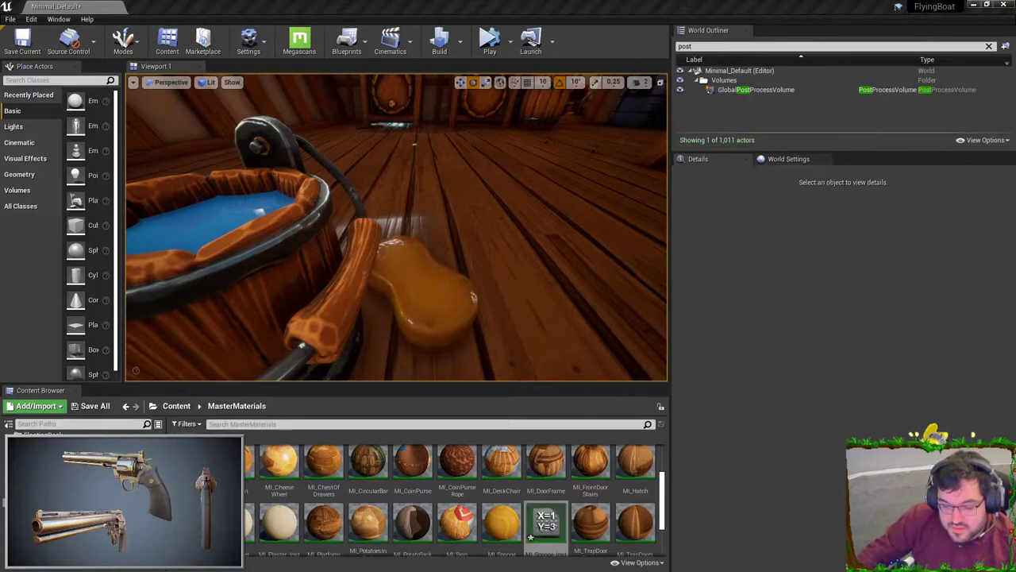
right_click_drag(413, 230, 306, 190)
right_click_drag(385, 254, 387, 248)
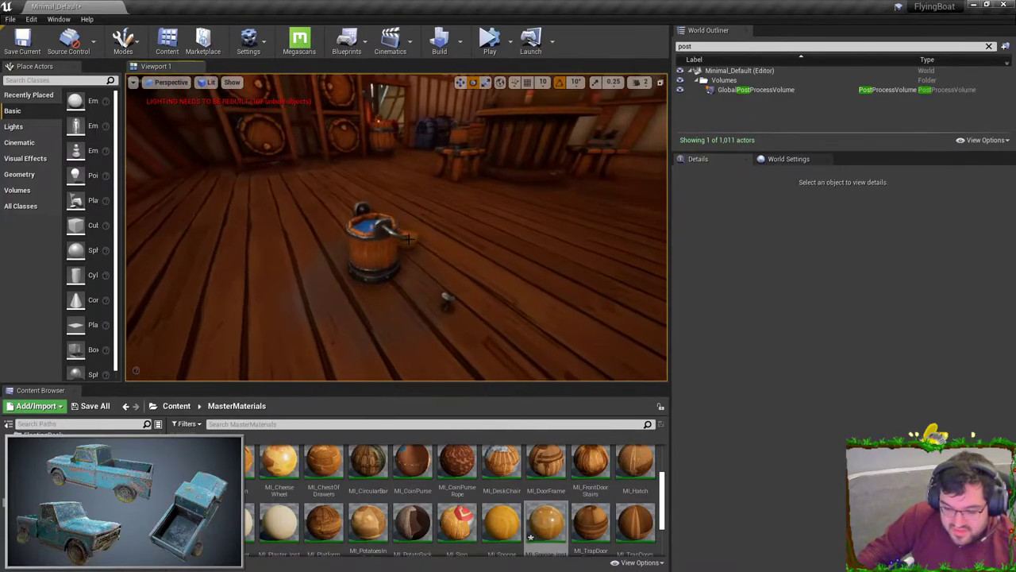
left_click(386, 247)
left_click_drag(386, 248, 343, 294)
key("Escape")
right_click_drag(343, 294, 448, 280)
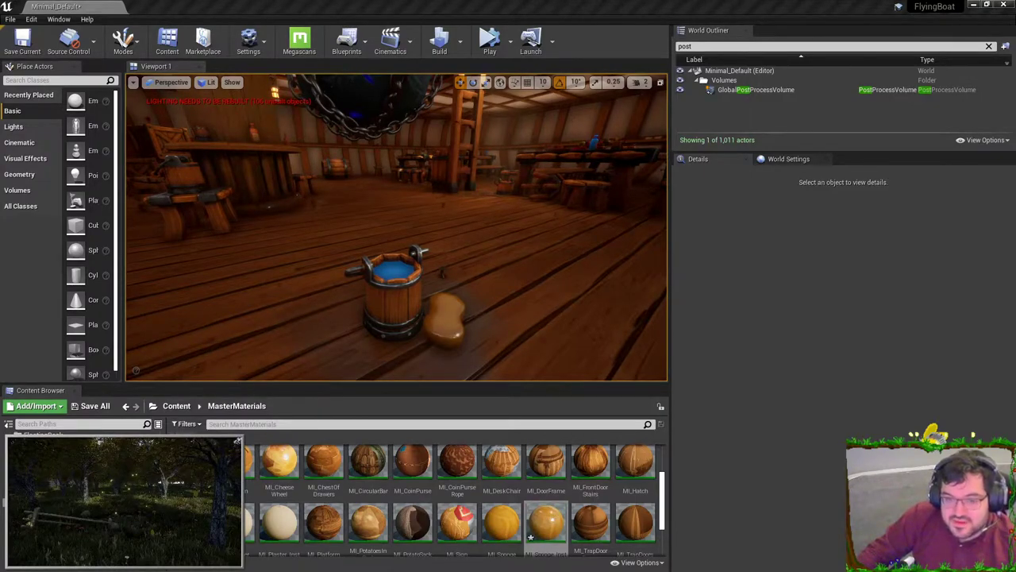
right_click_drag(538, 318, 545, 256)
- Select the water disc in the bucket, open its BasicWater material and apply the pending changes
key("w")
right_click_drag(543, 296, 544, 341)
right_click_drag(421, 206, 419, 200)
left_click(419, 200)
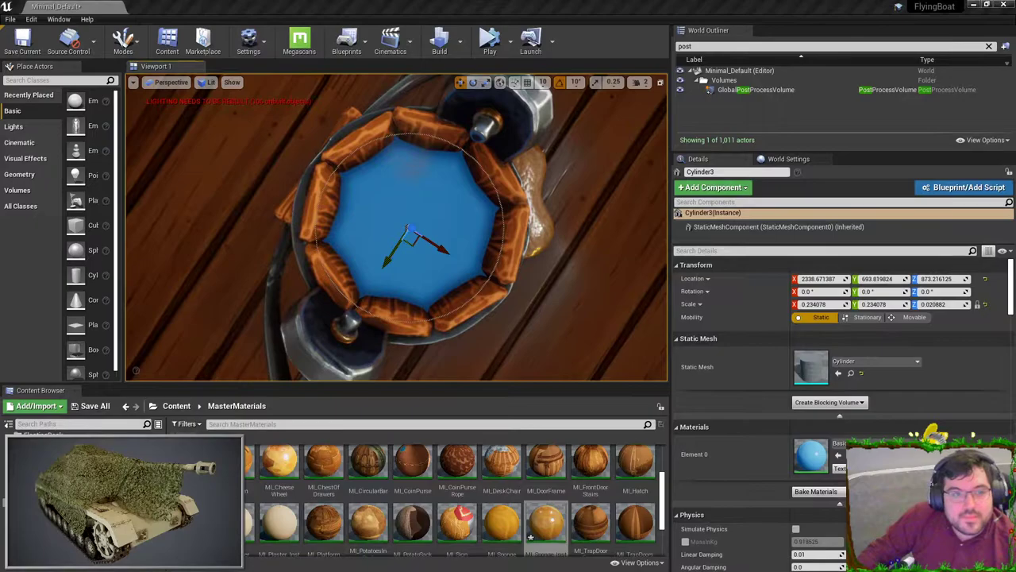
double_click(811, 454)
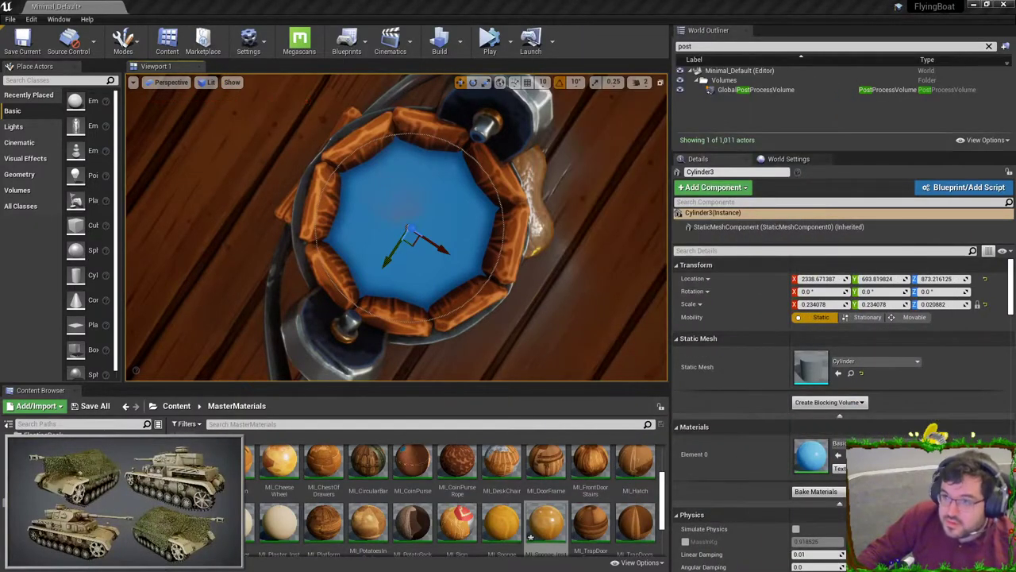
left_click_drag(1015, 176, 685, 1)
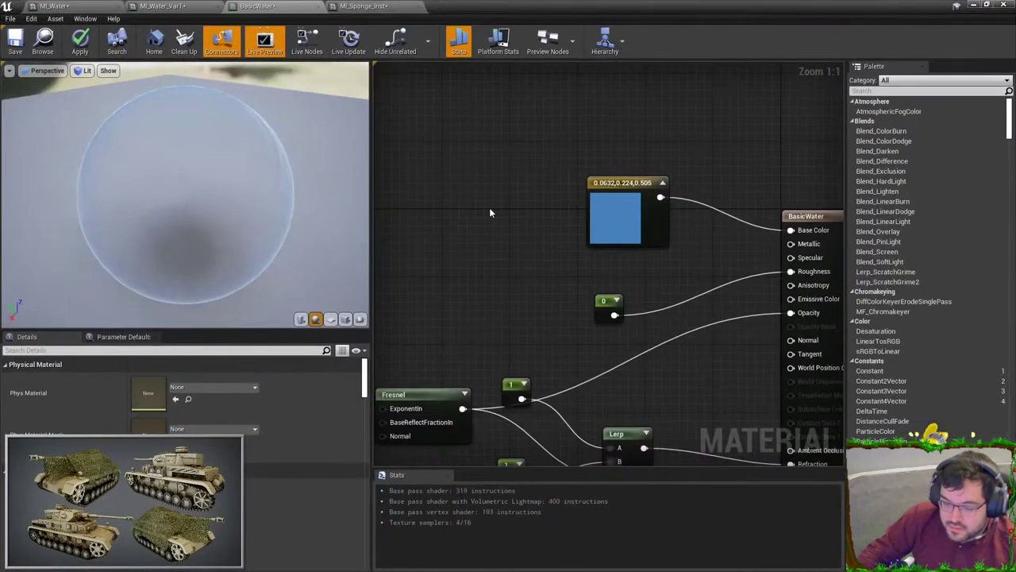
left_click_drag(184, 198, 151, 199)
scroll(185, 199, "down", 5)
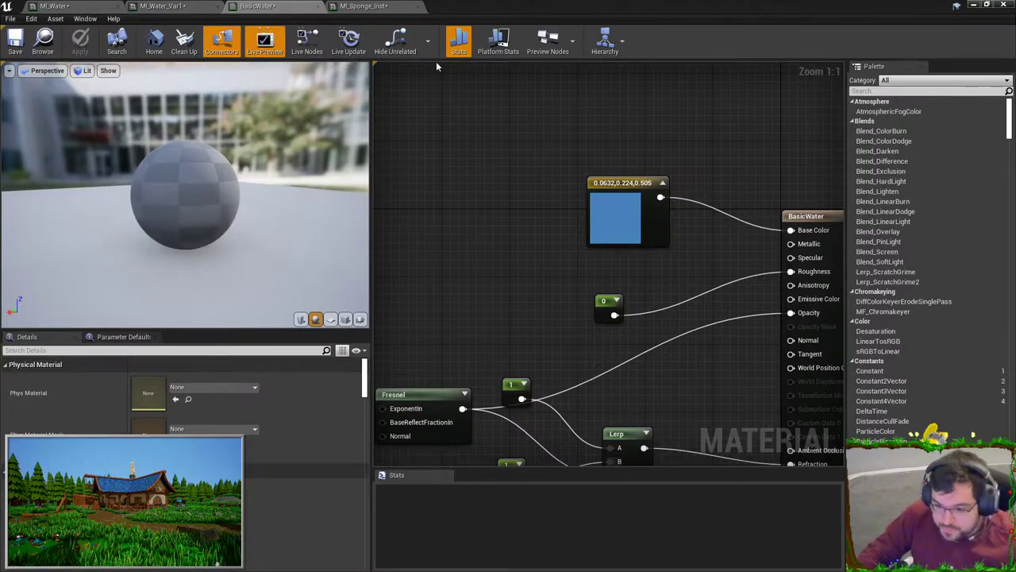
double_click(520, 12)
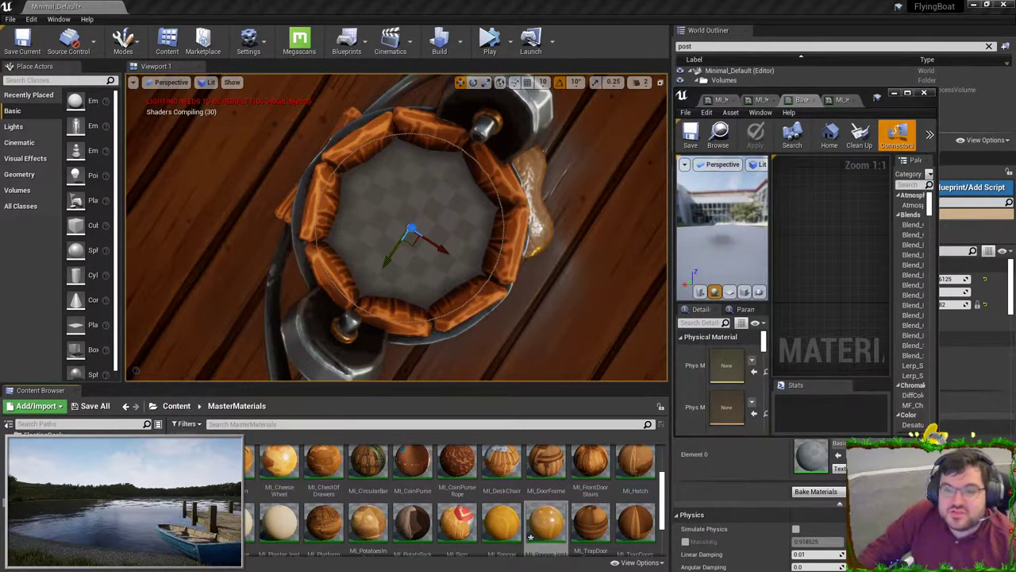
- Examine the water surface inside the bucket from several angles and return to the BasicWater node graph
right_click_drag(381, 251, 293, 253)
left_click_drag(380, 223, 381, 249, "alt")
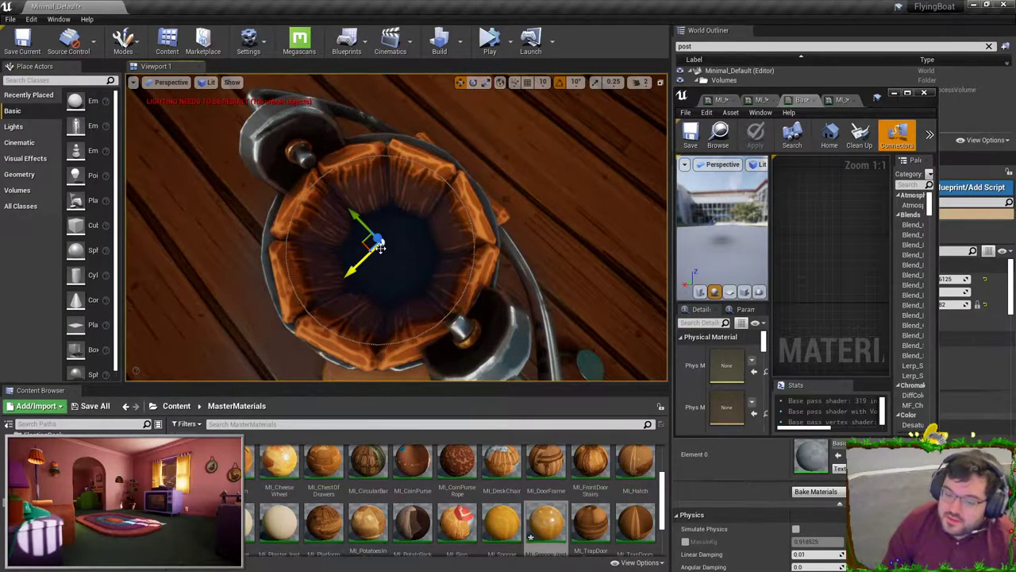
left_click_drag(380, 246, 460, 250, "alt")
left_click_drag(409, 330, 444, 329, "alt")
right_click_drag(397, 228, 453, 238)
left_click_drag(405, 179, 456, 182, "alt")
left_click_drag(822, 94, 832, 1)
right_click_drag(551, 272, 531, 166)
right_click_drag(473, 320, 521, 318)
right_click(518, 193)
type("lerp")
key("Return")
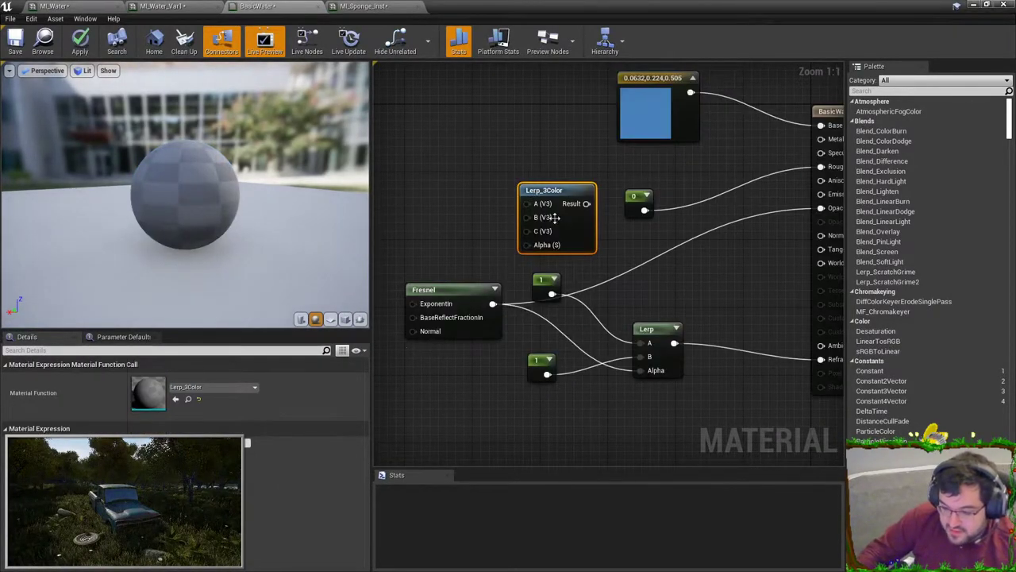
key("Delete")
- Add a Lerp node beside the roughness constant and connect the Fresnel output to its Alpha
left_click(684, 189)
left_click_drag(489, 304, 688, 234)
left_click_drag(637, 205, 613, 189)
left_click_drag(489, 305, 695, 237)
- Add two constant nodes and wire them into the new Lerp's A and B inputs
left_click_drag(610, 181, 704, 209)
key("1")
left_click(574, 168)
key("1")
left_click(562, 220)
left_click_drag(582, 243, 701, 223)
- Set the Lerp's A constant to 0.9 and B constant to 0.7, and connect the Lerp to the material's Opacity
left_click(154, 379)
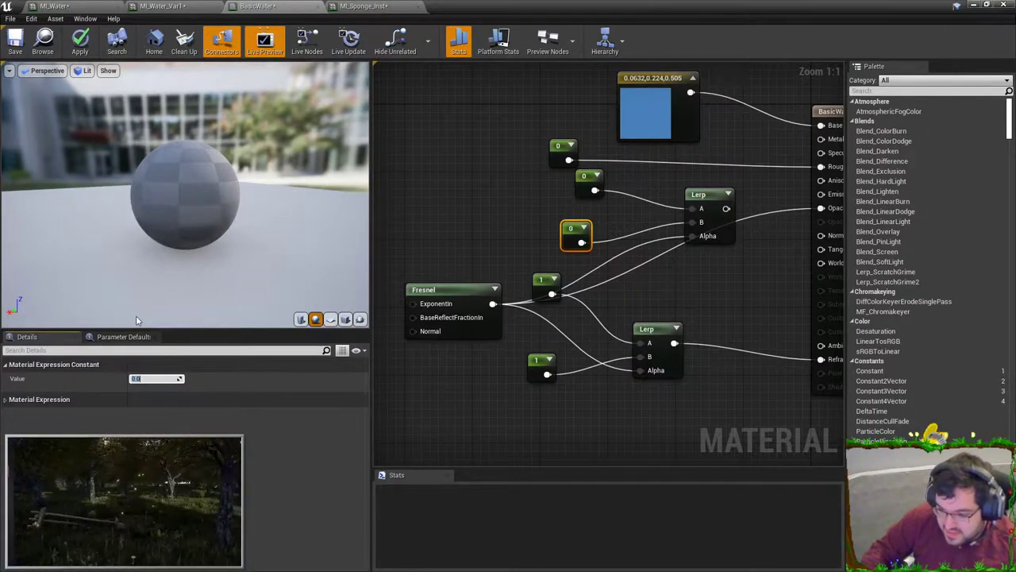
left_click(589, 184)
left_click(144, 380)
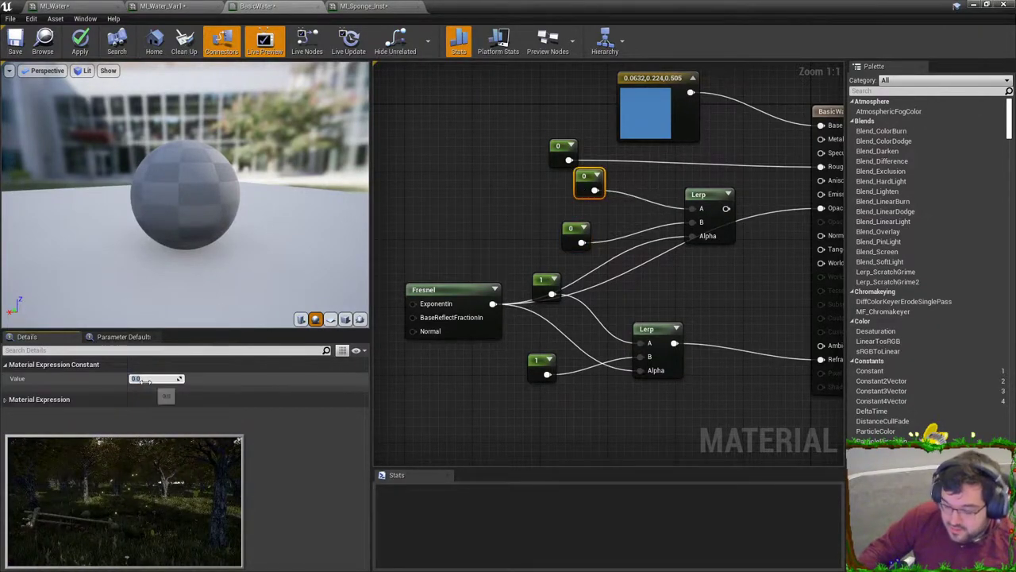
type("0.9")
key("Return")
left_click(575, 230)
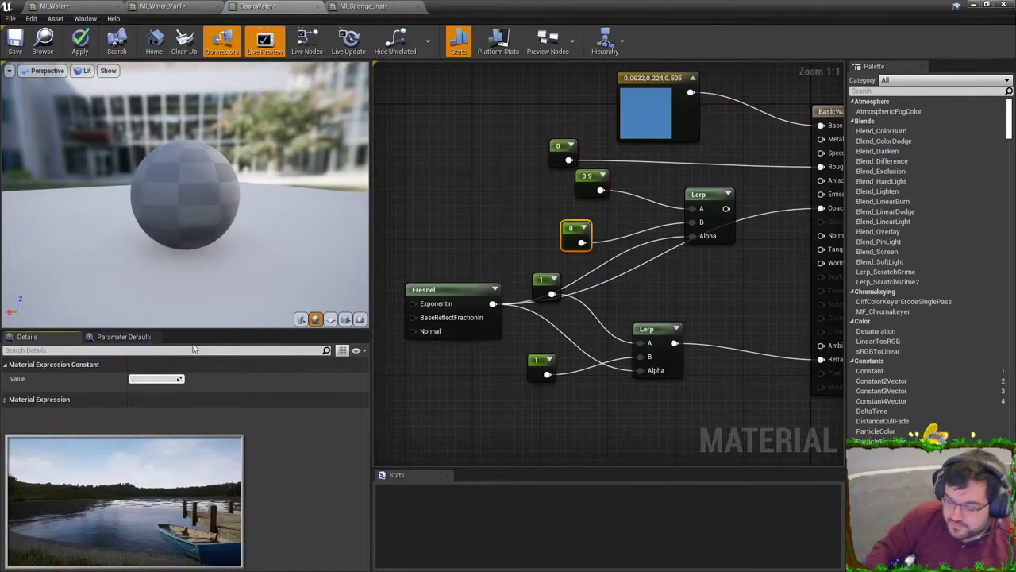
type("0.7")
key("Return")
right_click_drag(777, 165, 660, 163)
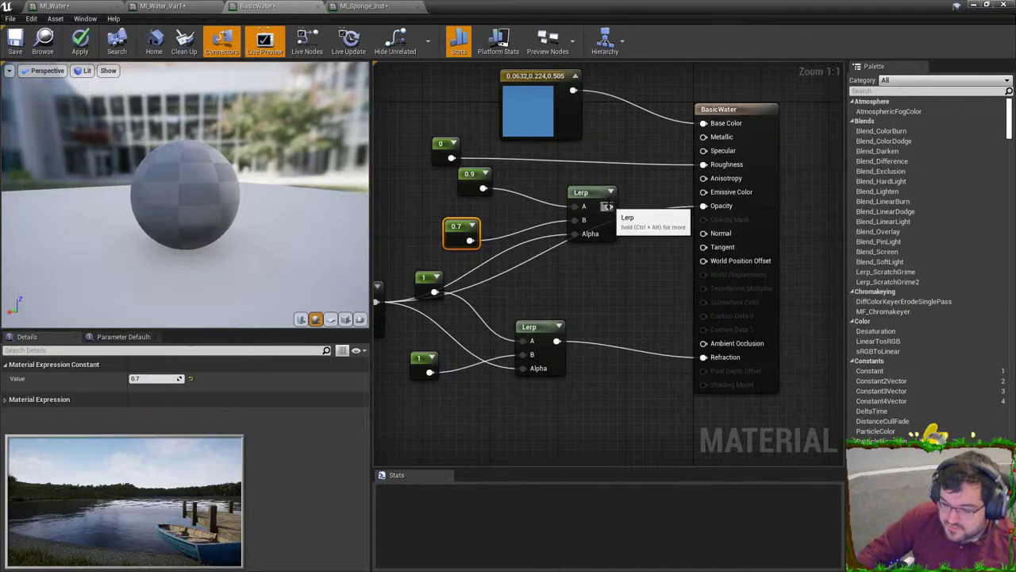
left_click_drag(608, 207, 725, 208)
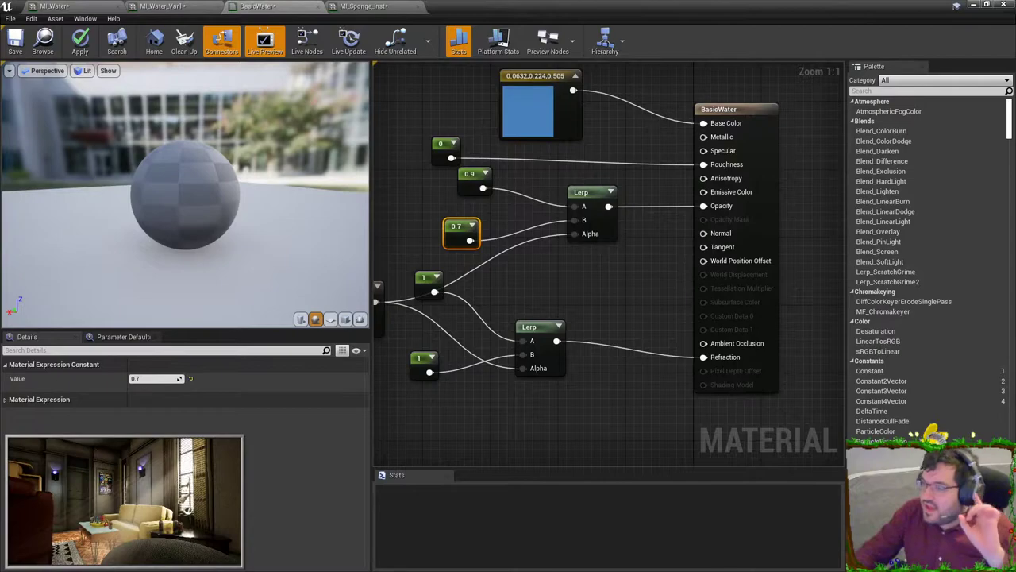
- Switch to the web browser and search for "opaque meaning"
left_click_drag(707, 571, 689, 44)
type("opaque d")
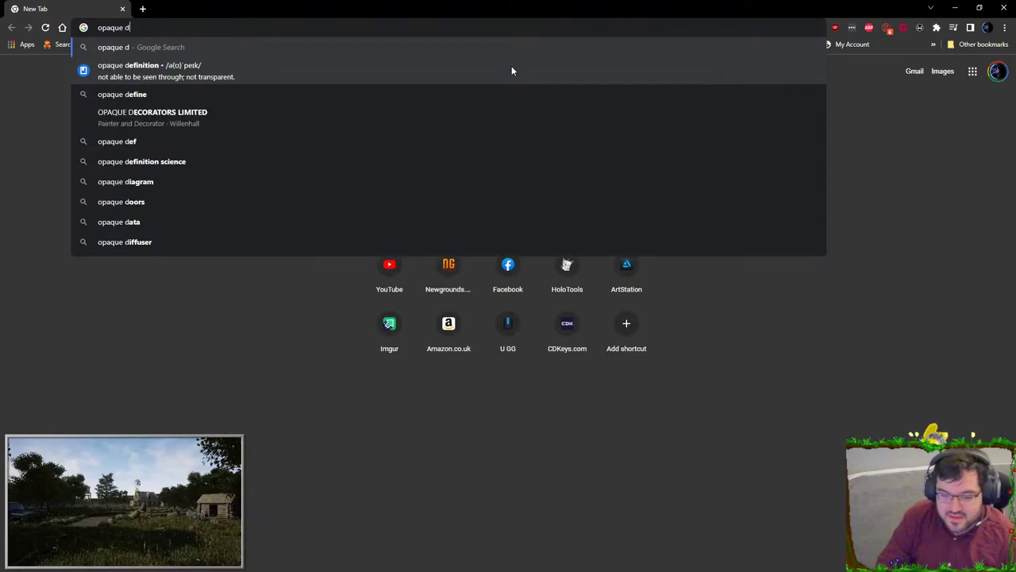
key("BackSpace")
type("meaning")
key("Return")
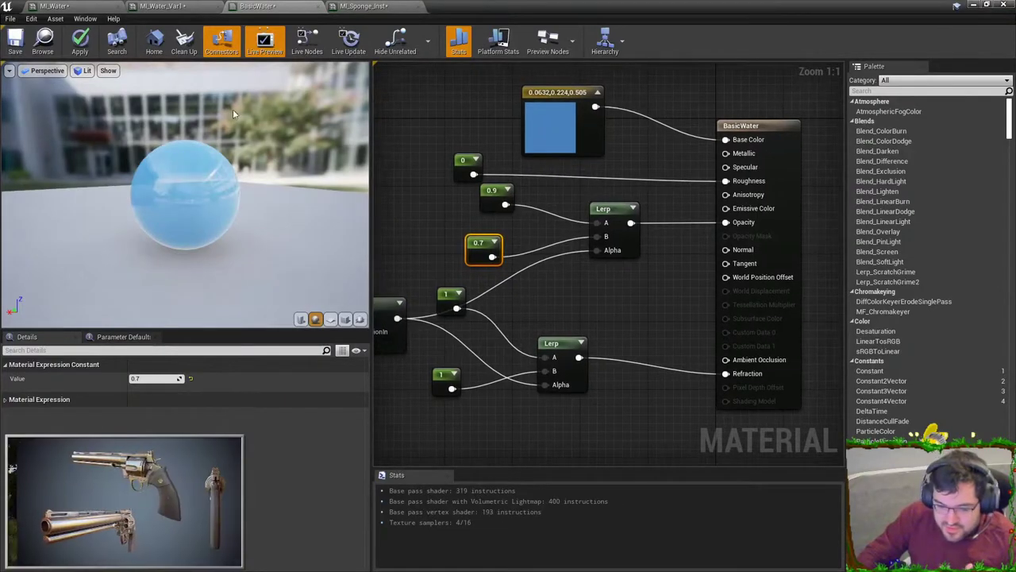
- Check BasicWater on the preview sphere and apply the new opacity setup to the level
left_click_drag(233, 113, 167, 115)
mouse_move(166, 115)
right_mouse_down()
mouse_move(166, 155)
mouse_move(167, 131)
right_mouse_up()
left_click_drag(281, 120, 295, 134)
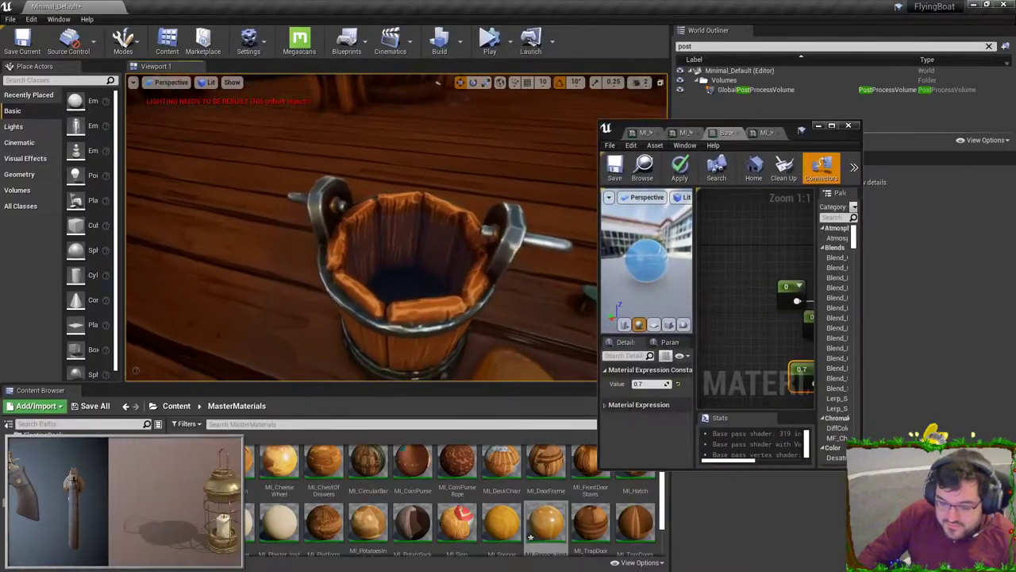
left_click(680, 167)
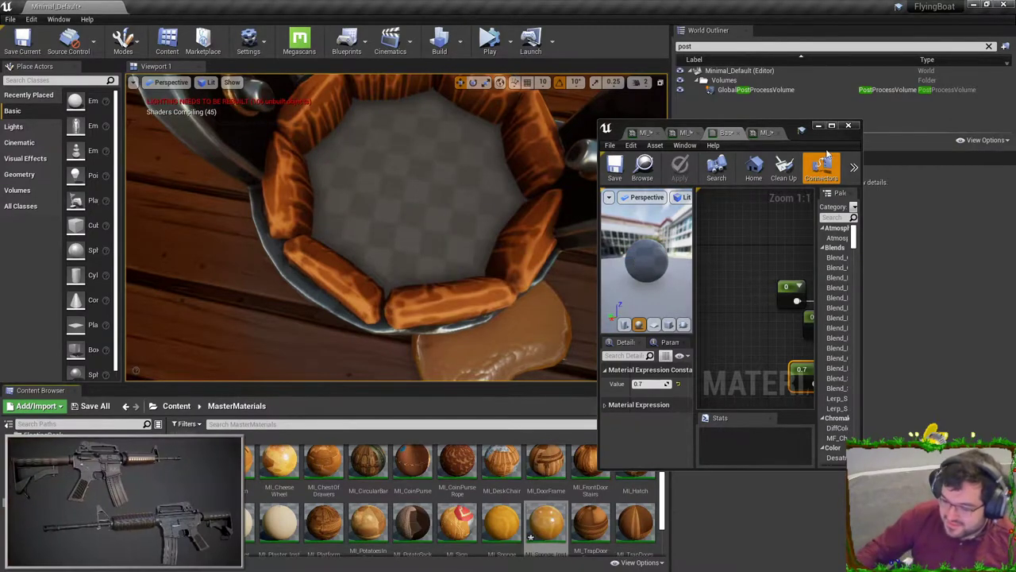
- Preview the opacity Lerp node on its own and examine its shading on the preview sphere
left_click_drag(746, 127, 754, 2)
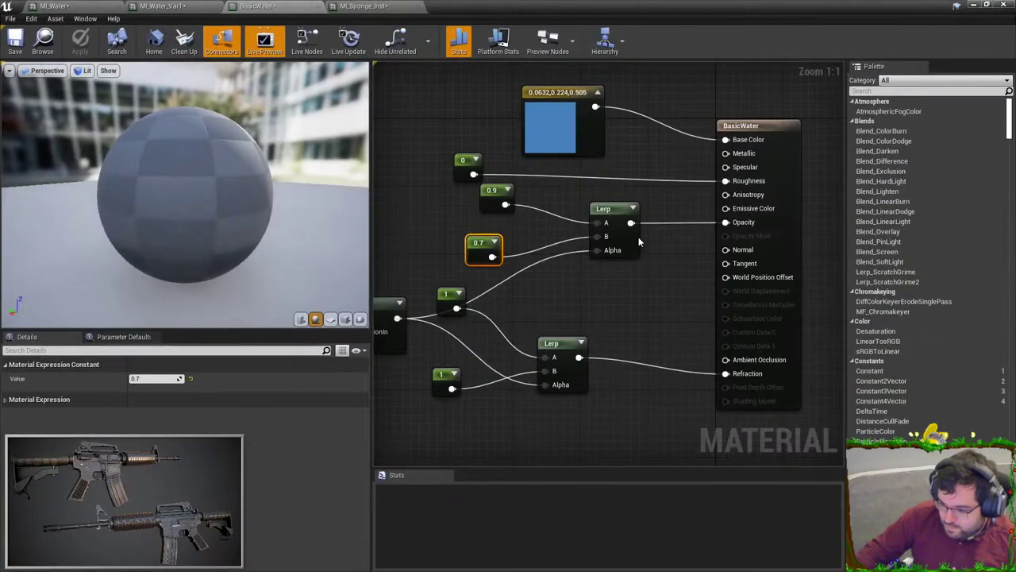
right_click(607, 214)
left_click(645, 255)
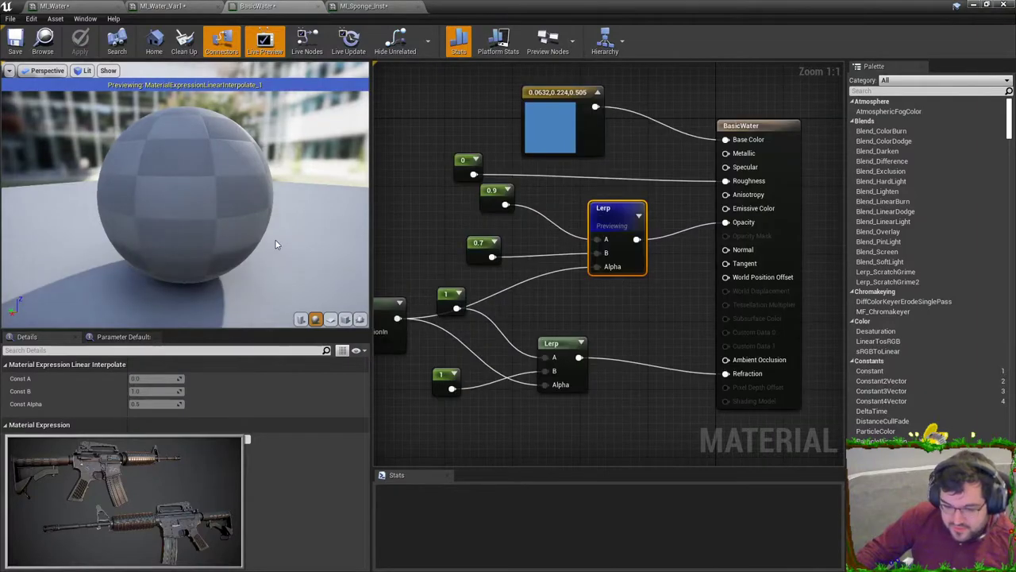
left_click_drag(276, 243, 199, 218)
right_click_drag(261, 183, 260, 206)
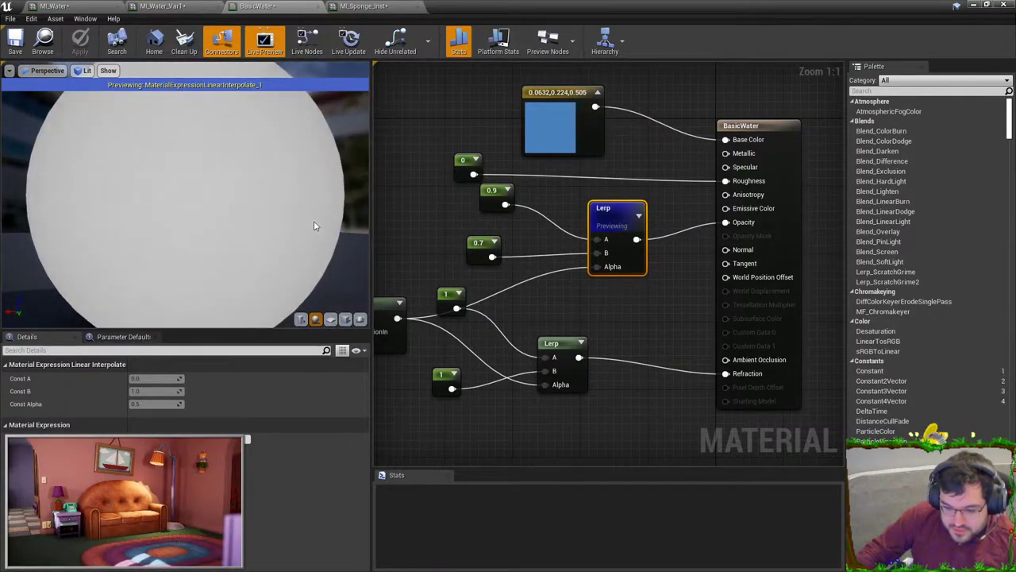
left_click_drag(260, 207, 358, 77)
- Review the MI_Sponge_Inst preview and close the material editor window
left_click(373, 7)
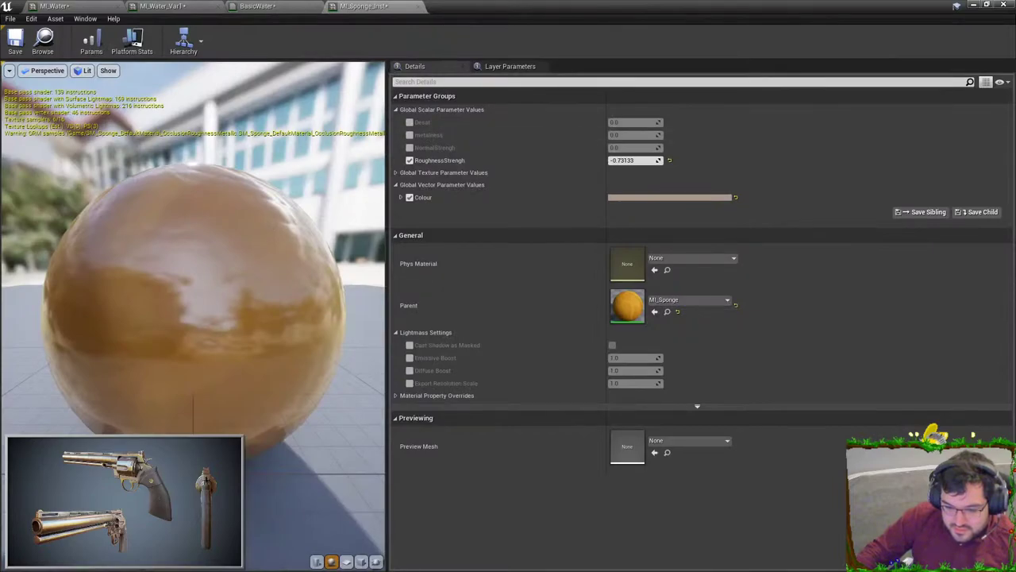
left_click_drag(186, 278, 270, 274)
left_click(975, 7)
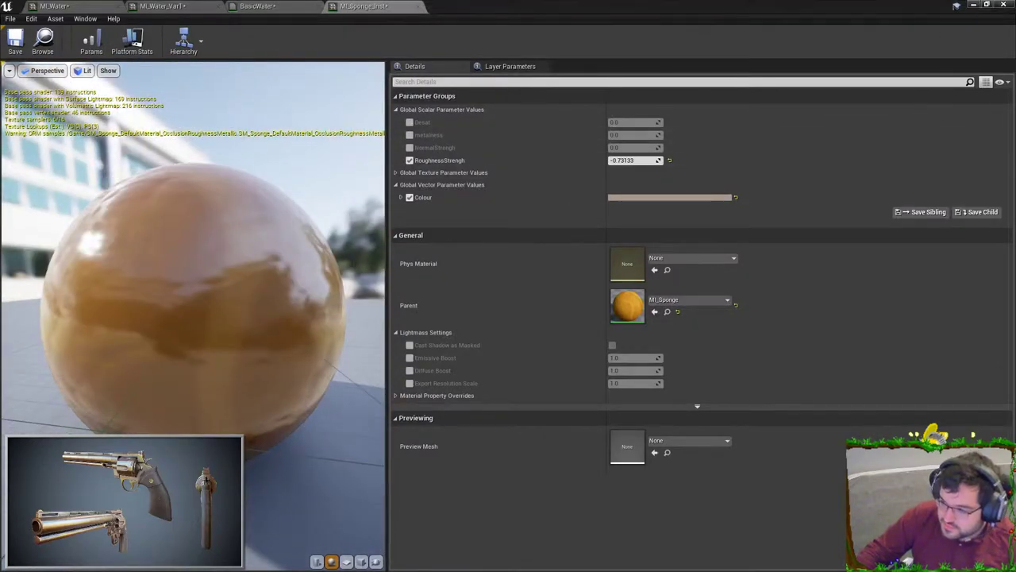
left_click(1005, 7)
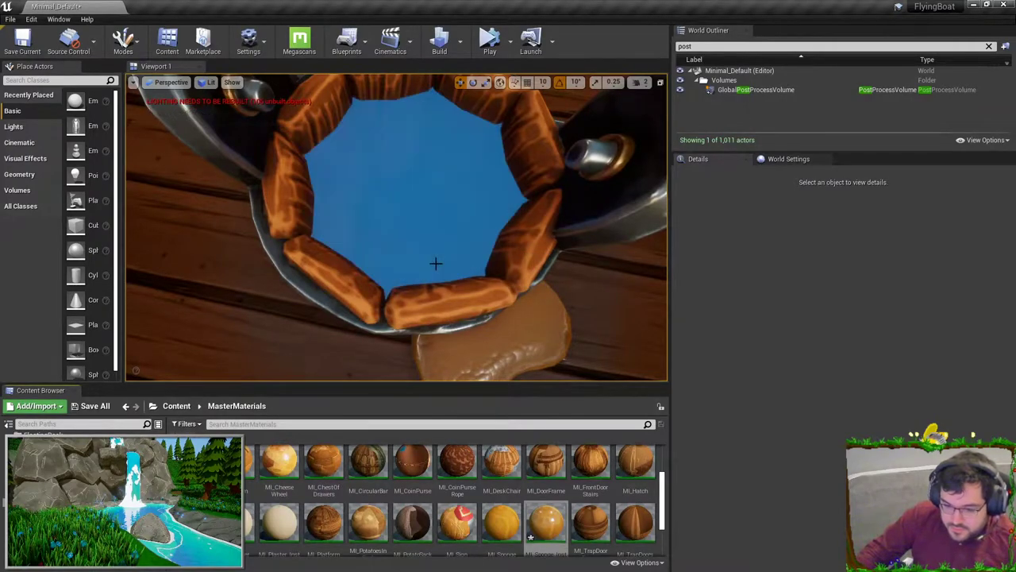
- Review the bucket and sponge in the room and reopen the water disc's BasicWater material
right_click_drag(395, 249, 397, 289)
key("s")
key("w")
key("s")
key("w")
scroll(405, 287, "down", 8)
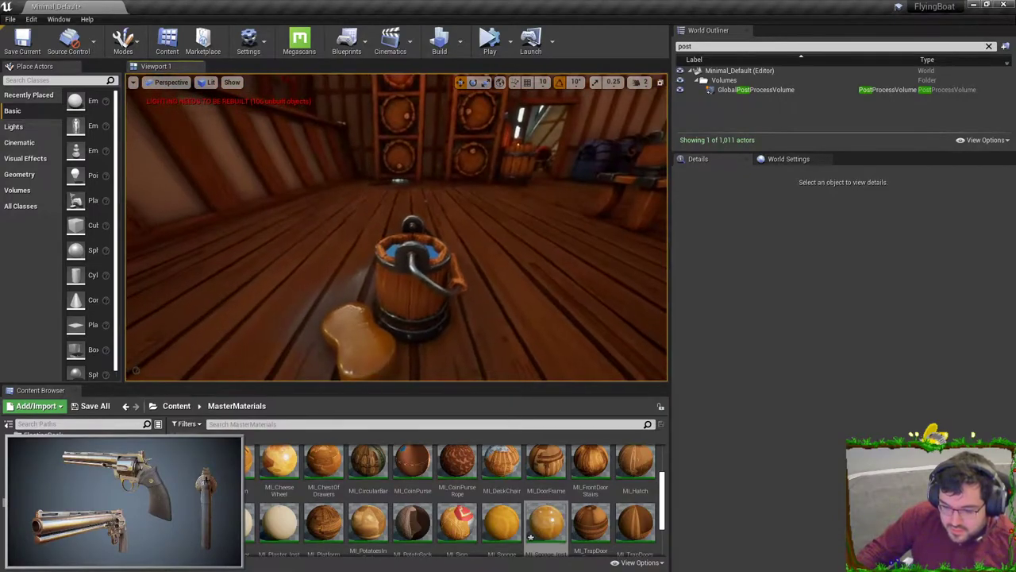
left_click(405, 288)
double_click(818, 447)
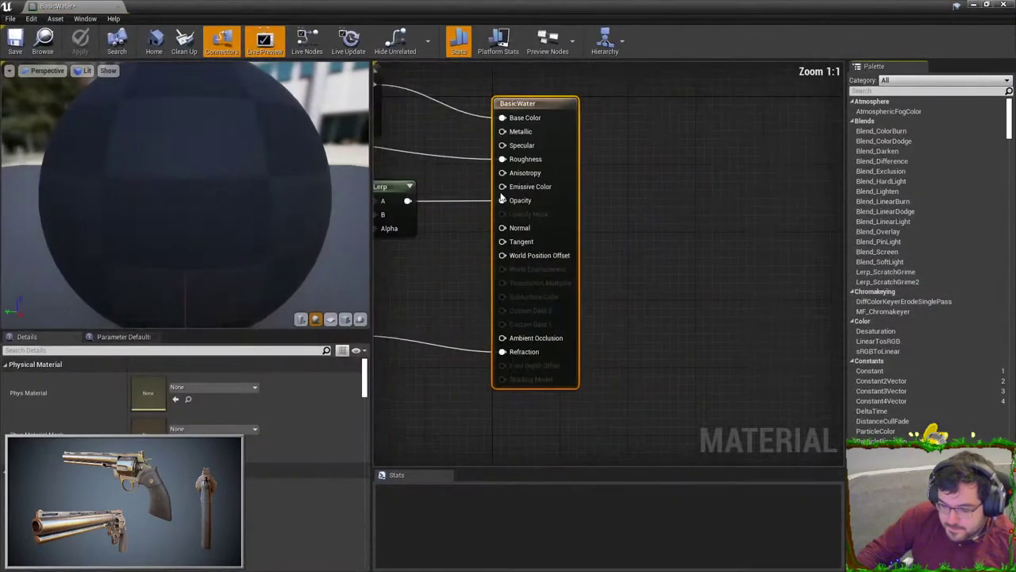
- Darken BasicWater's blue base colour constant to a brightness value of about 0.16
right_click_drag(494, 149, 601, 181)
right_click_drag(427, 120, 616, 139)
left_click(617, 138)
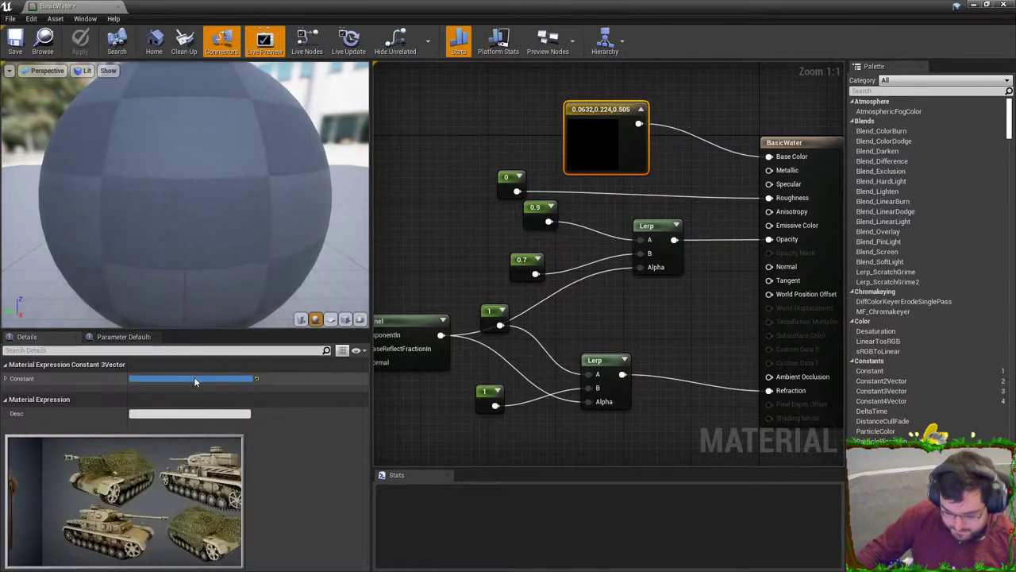
left_click(194, 376)
left_click(352, 411)
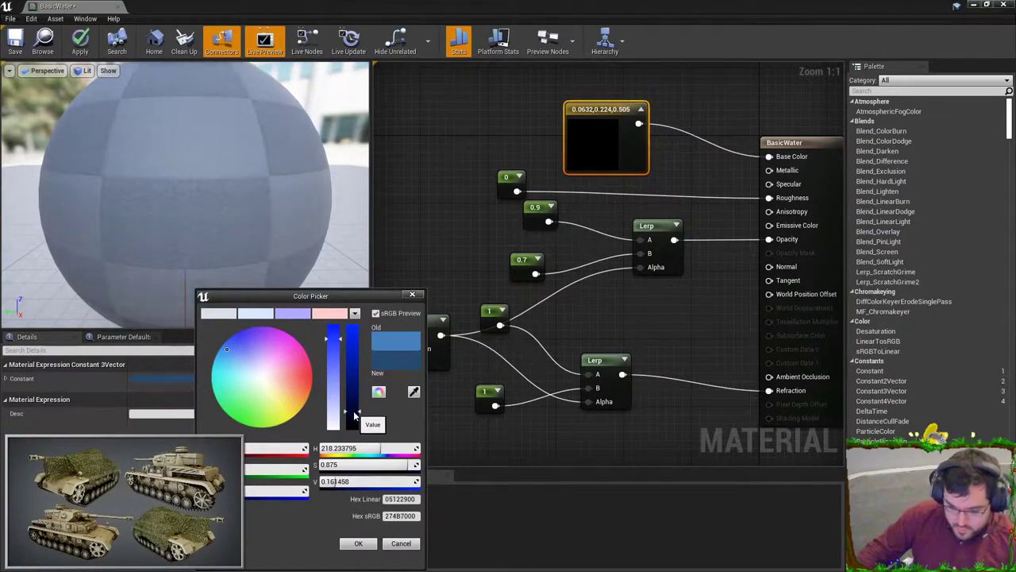
- Set the Base Color constant to a muted dark blue, about 0.0362, 0.0816, 0.161, and convert it to a parameter named Colour
left_click(335, 350)
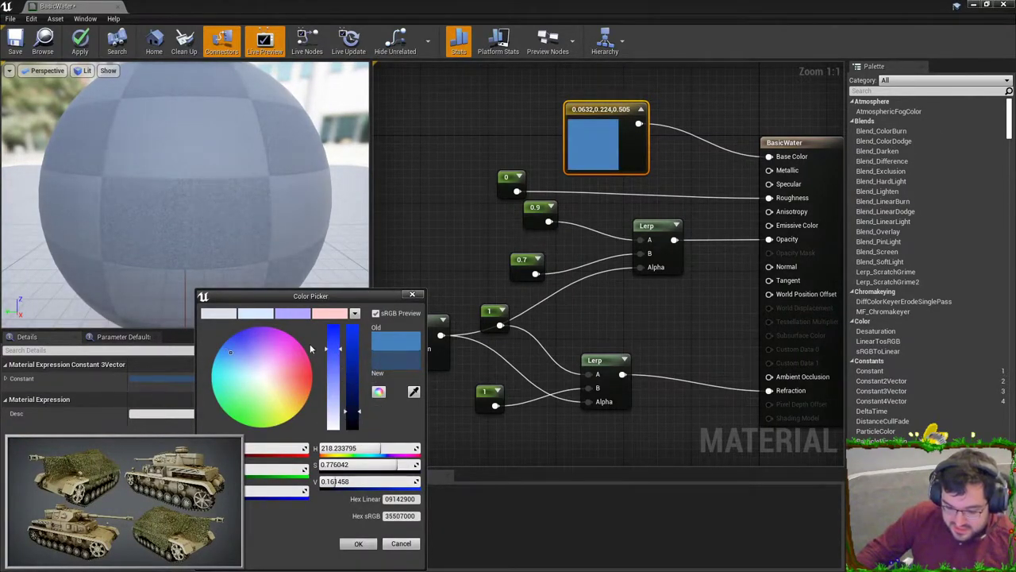
left_click(345, 543)
right_click(597, 159)
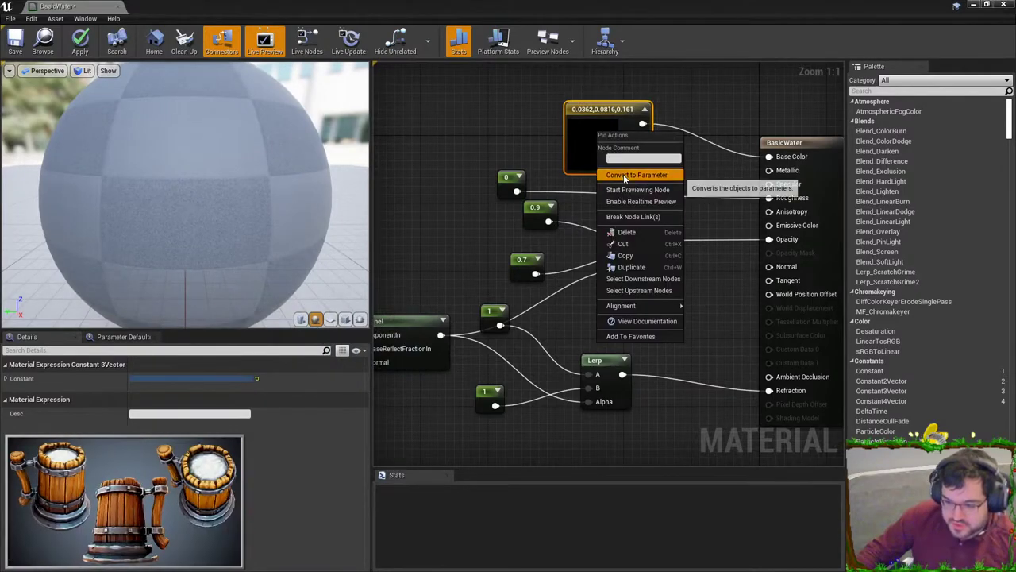
left_click(623, 173)
type("Colour")
key("Return")
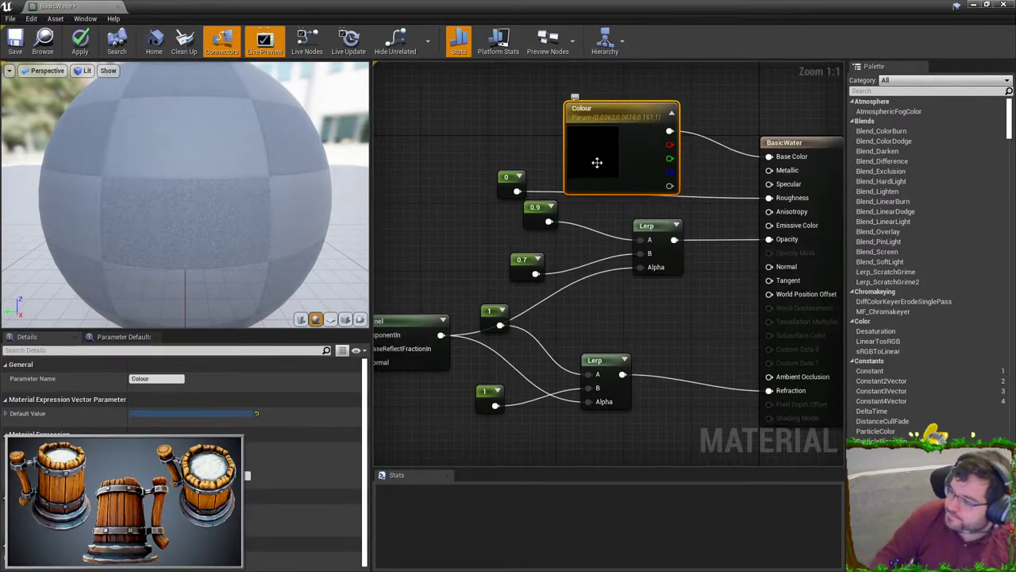
left_click(80, 41)
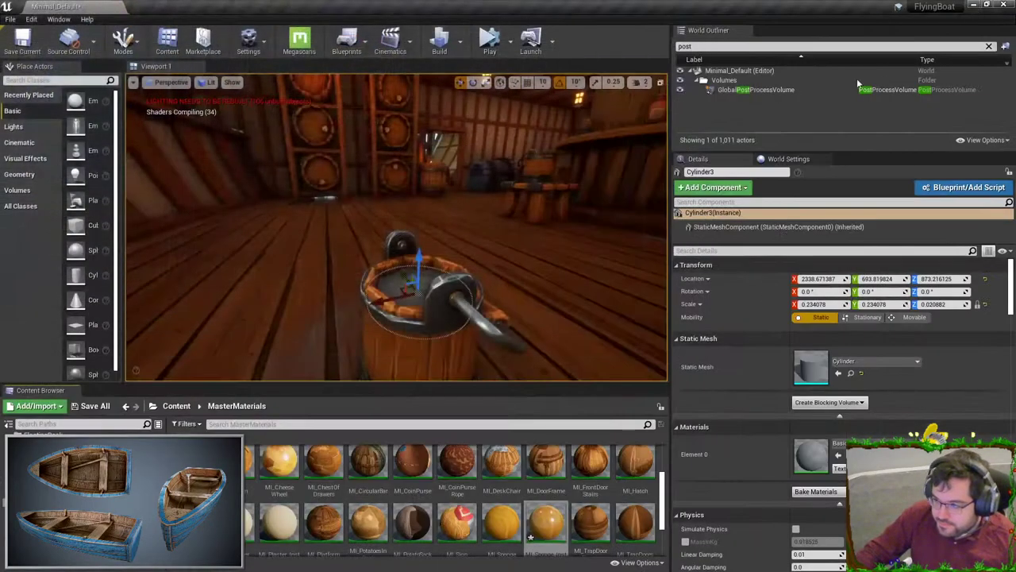
- Examine the flying boat's lower-deck interior with its chained stone, the upper deck and the ship's exterior
right_click_drag(444, 222, 604, 262)
key("Escape")
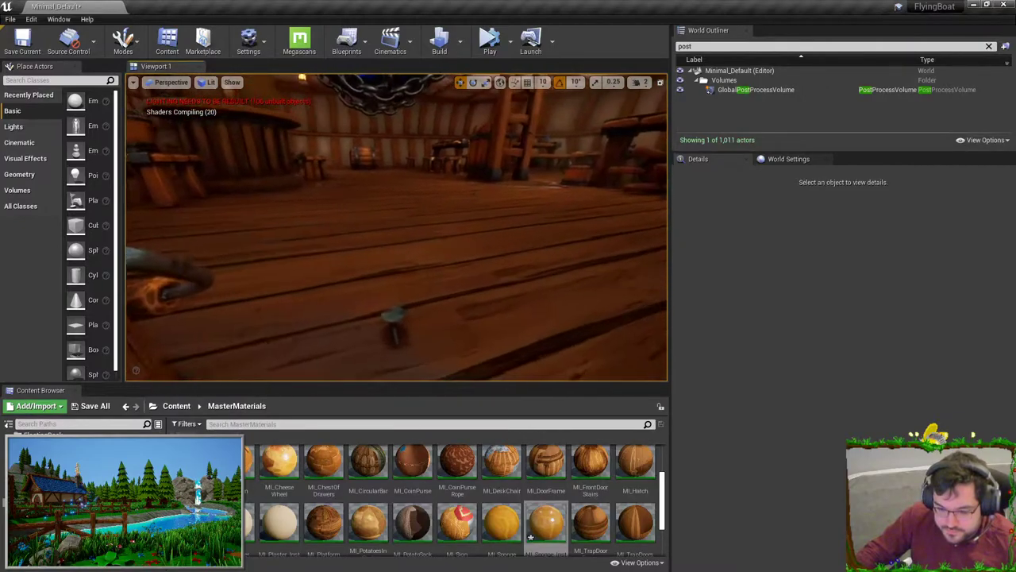
right_click_drag(397, 238, 413, 143)
right_click_drag(413, 223, 341, 246)
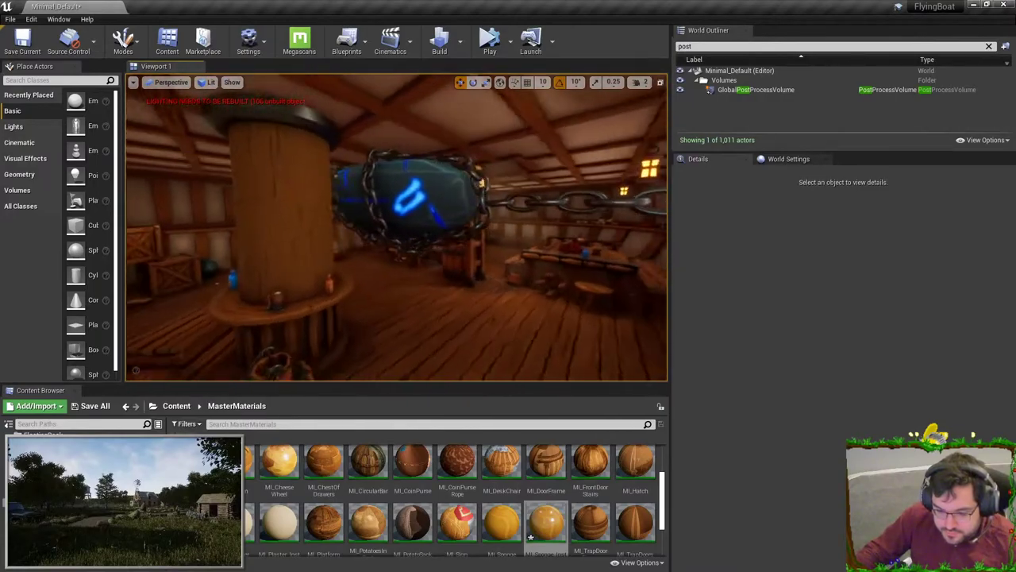
right_click_drag(397, 230, 345, 229)
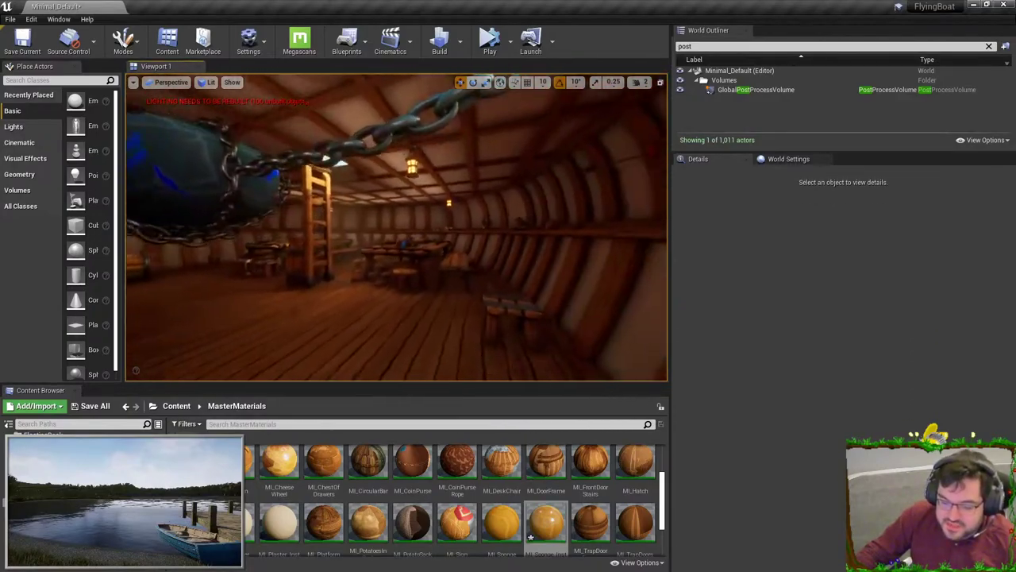
right_click_drag(397, 229, 302, 229)
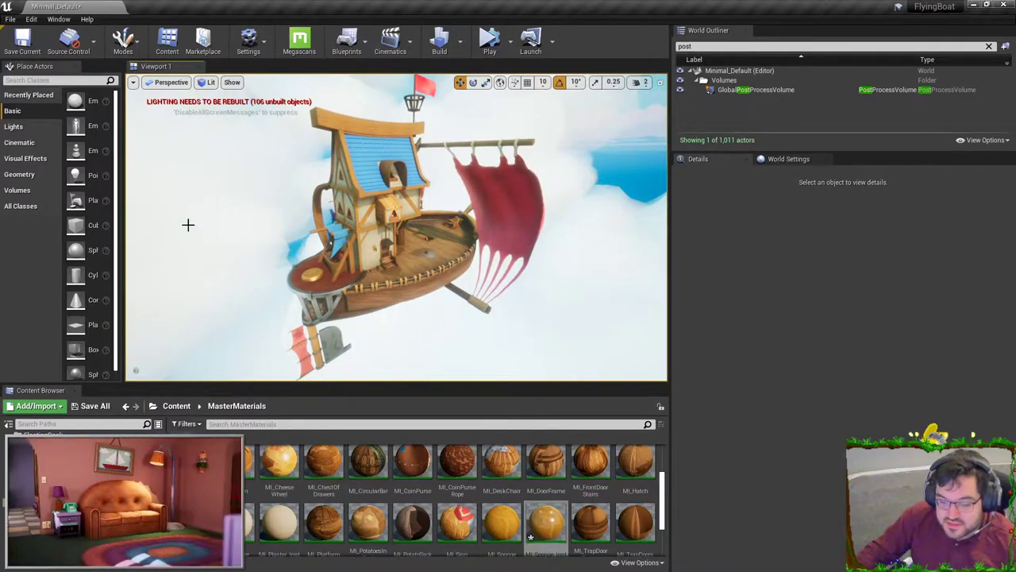
right_click_drag(207, 254, 207, 282)
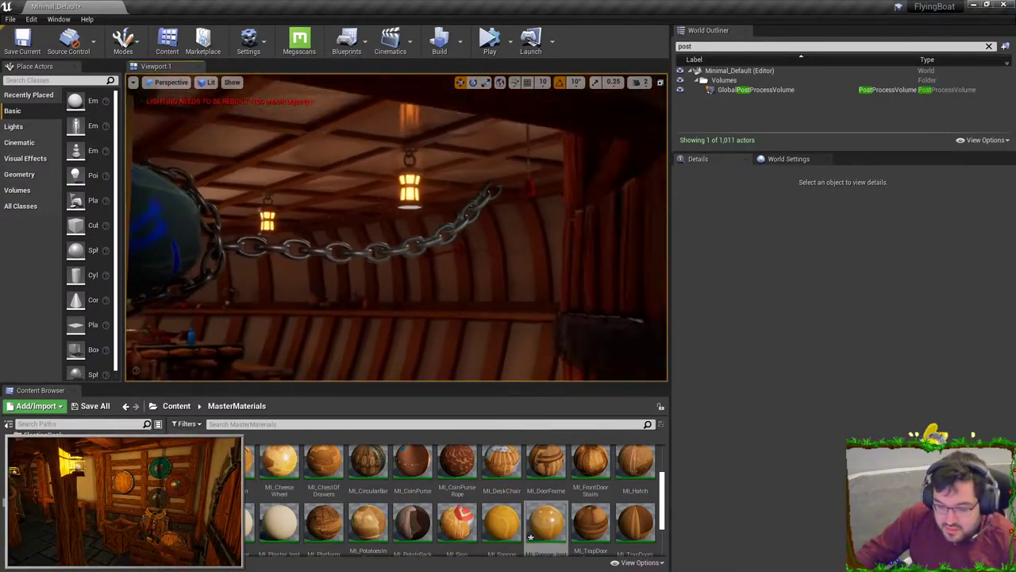
right_click_drag(252, 274, 252, 273)
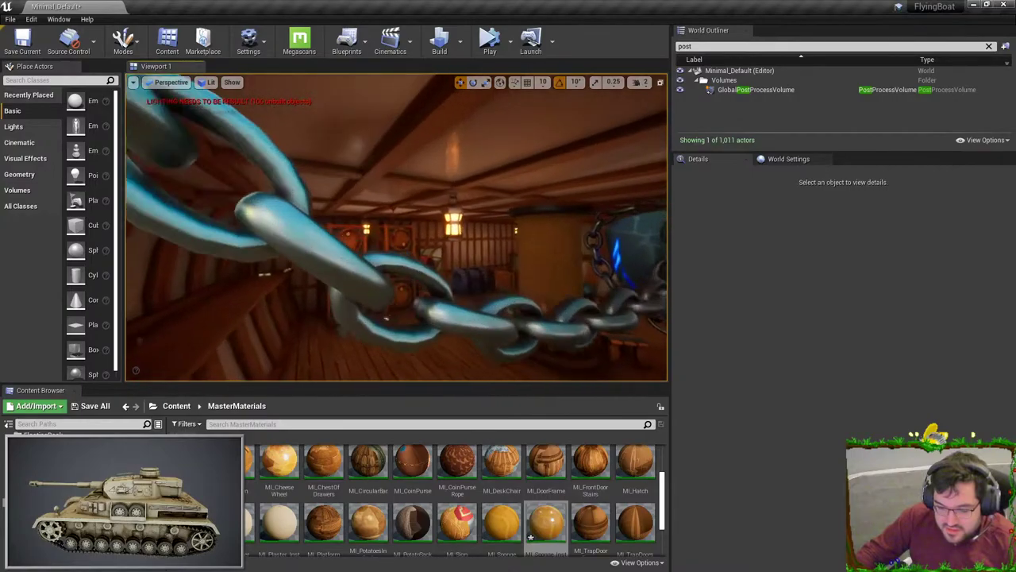
right_click_drag(396, 230, 397, 282)
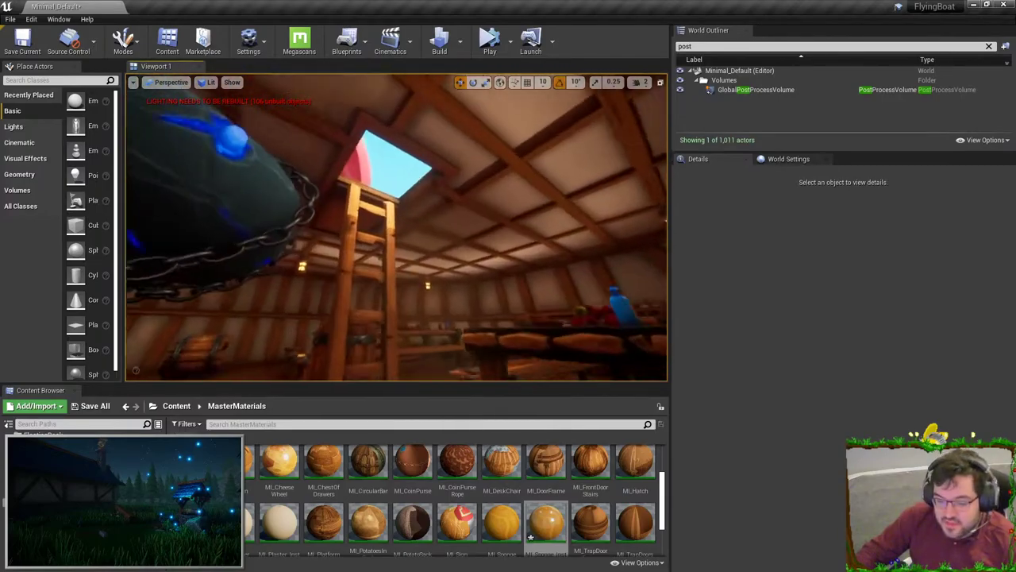
right_click_drag(397, 230, 302, 274)
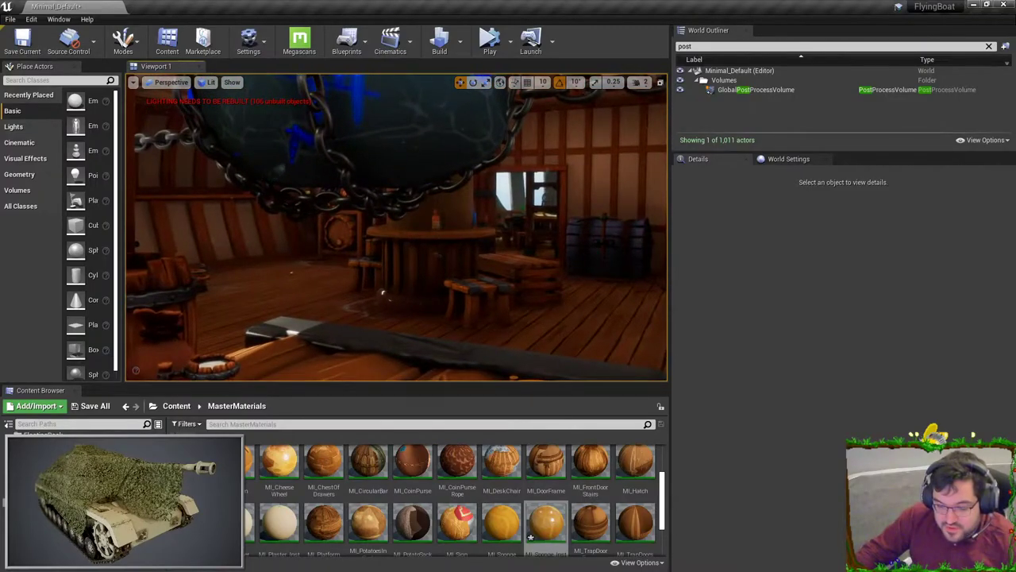
right_click_drag(397, 230, 318, 232)
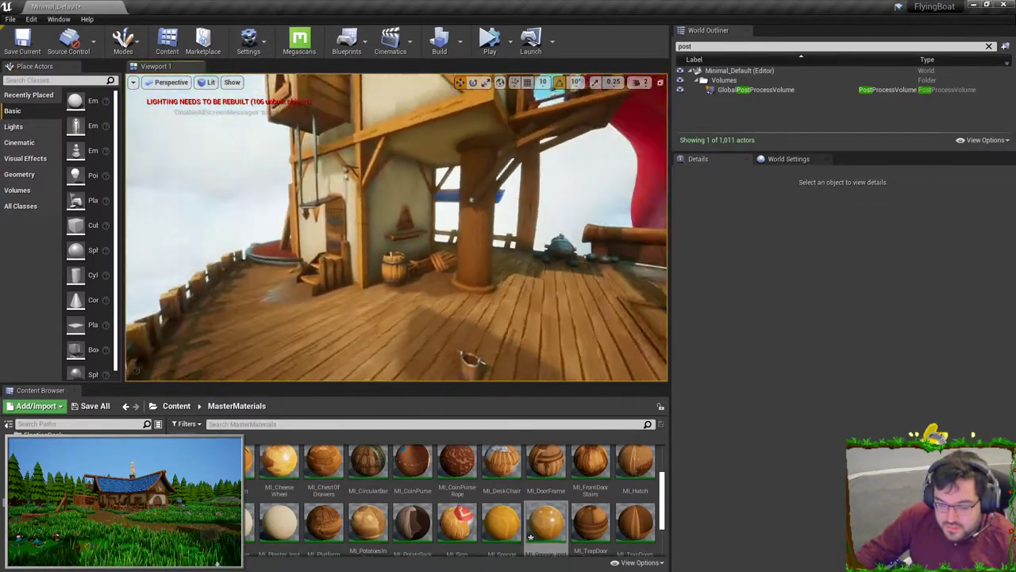
right_click_drag(397, 230, 334, 230)
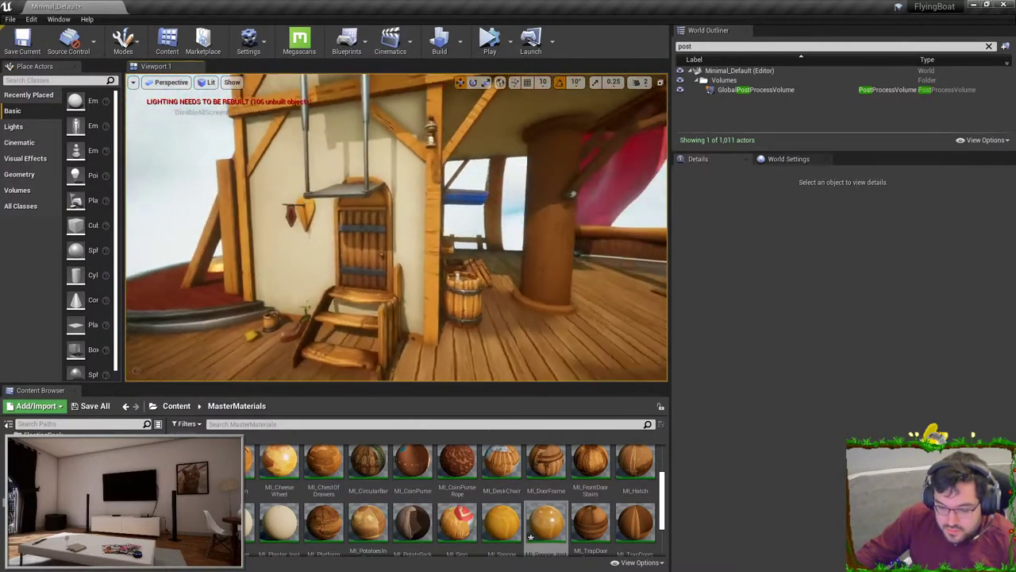
right_click_drag(397, 230, 452, 230)
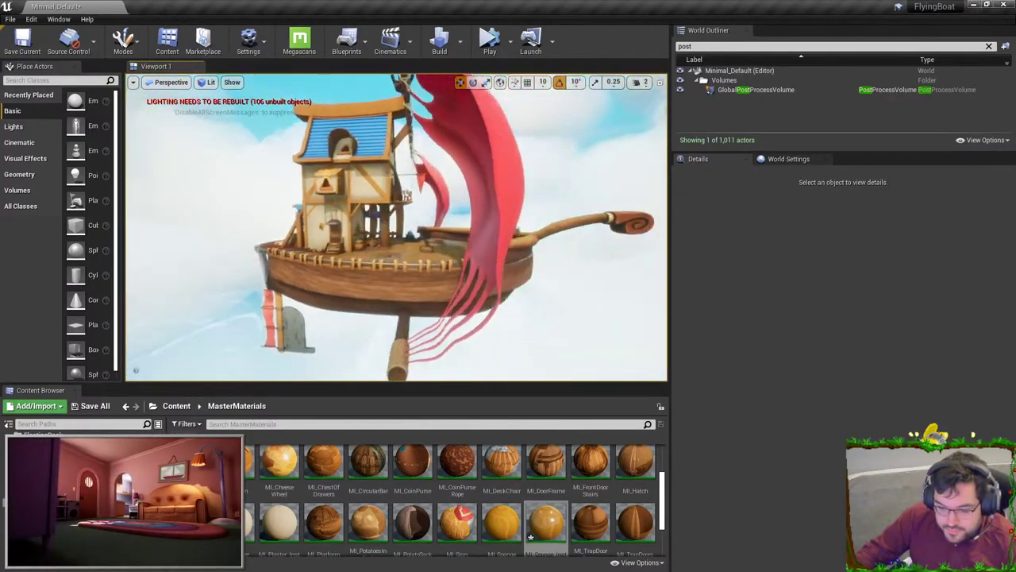
right_click_drag(397, 230, 334, 226)
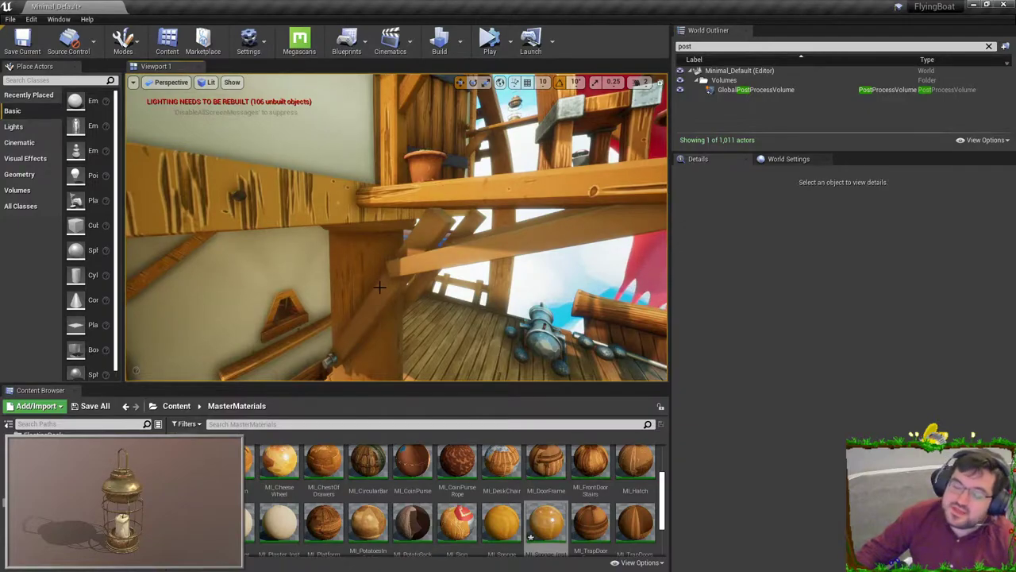
- Export the balcony's static mesh, SM_BoatBalcony, as an FBX file to the Desktop
right_click_drag(380, 283, 408, 298)
left_click(409, 278)
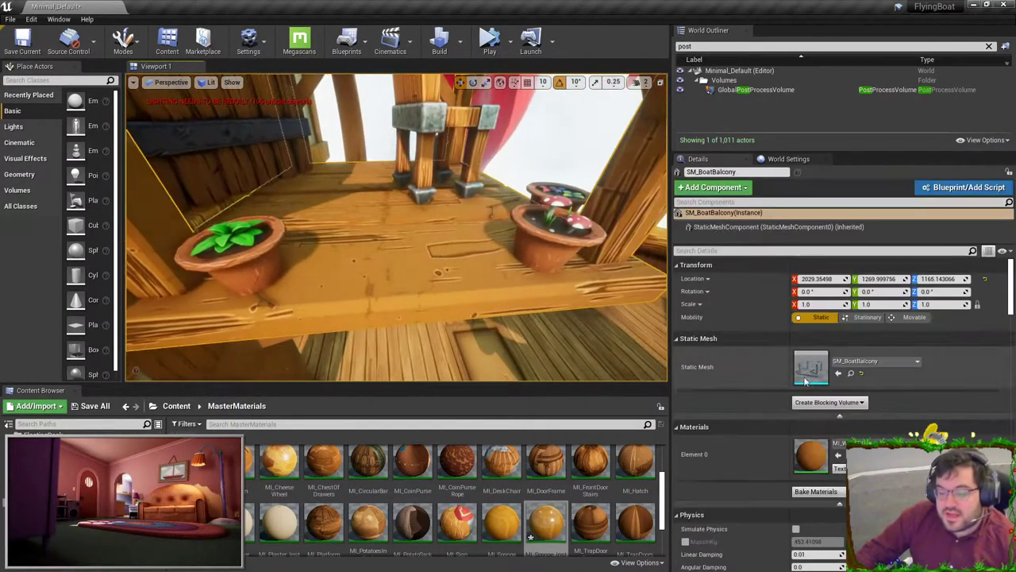
left_click(850, 373)
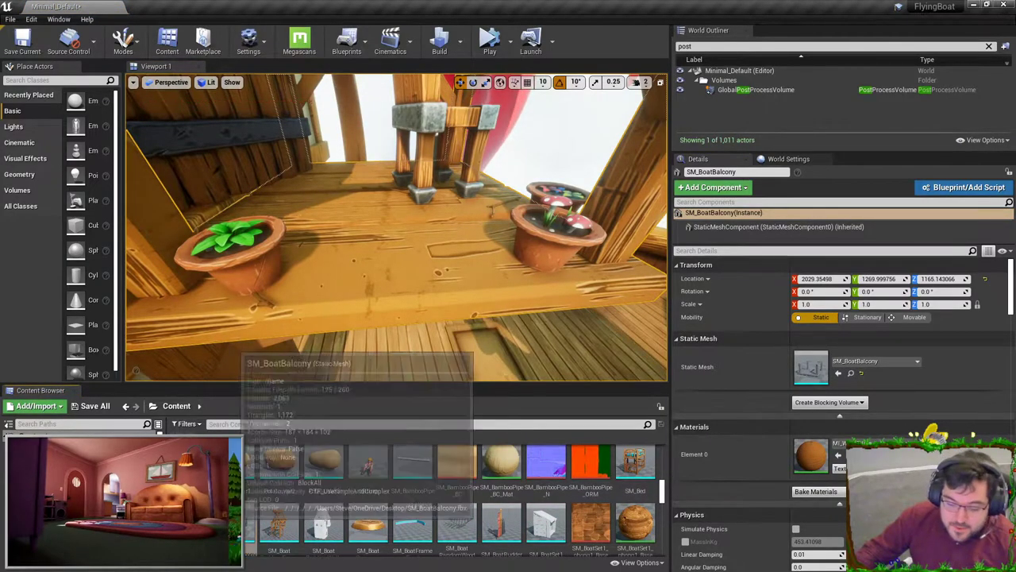
right_click(239, 520)
mouse_move(274, 332)
left_click(404, 377)
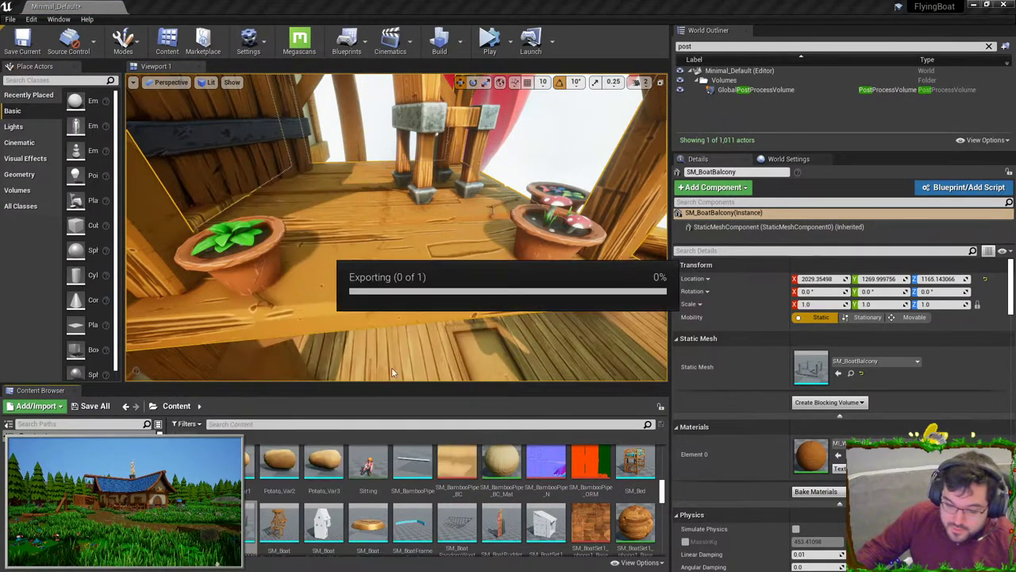
left_click(43, 132)
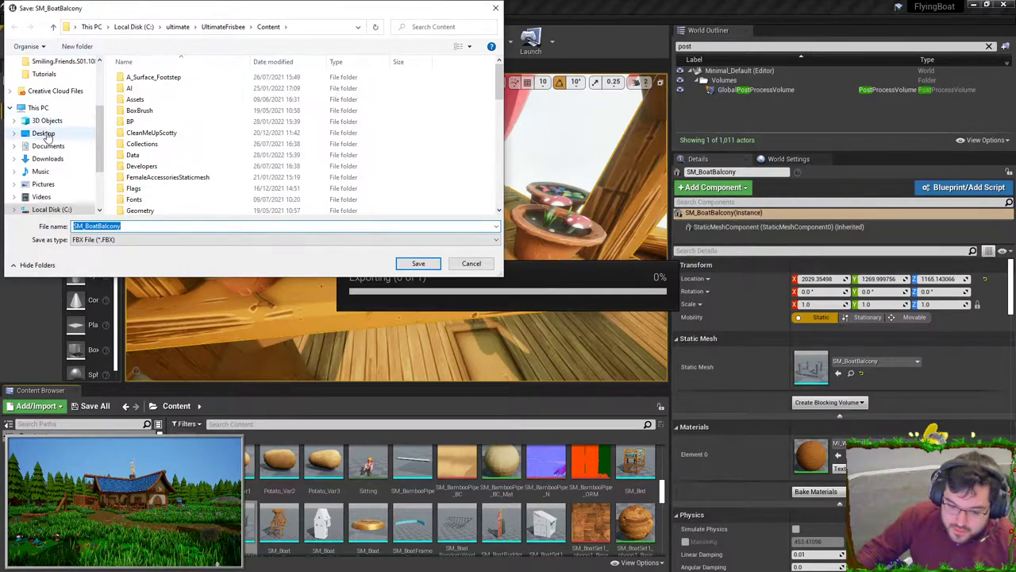
left_click(418, 263)
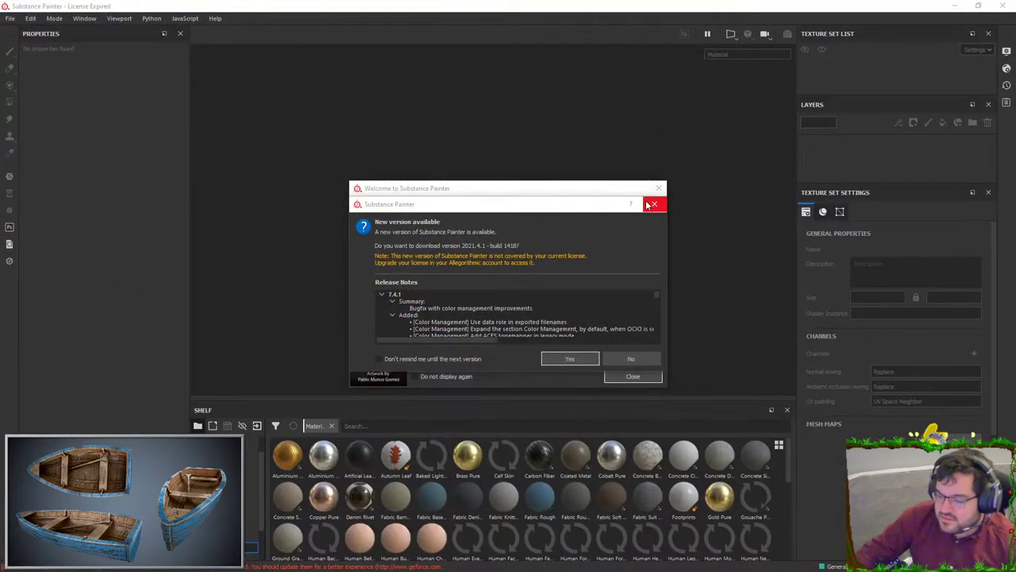
- Dismiss Substance Painter's new version notice and quit its activation wizard
left_click(656, 200)
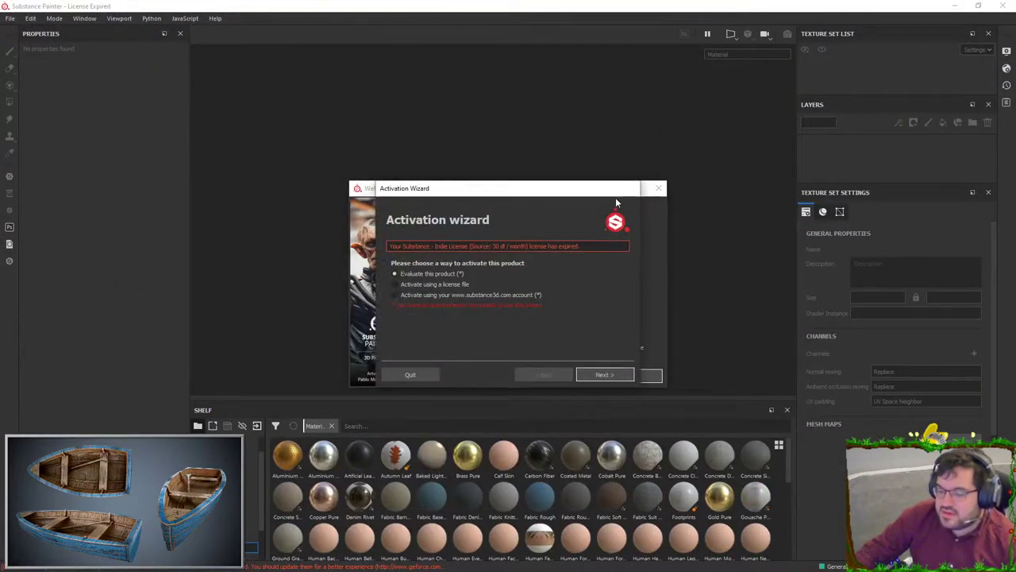
left_click(410, 374)
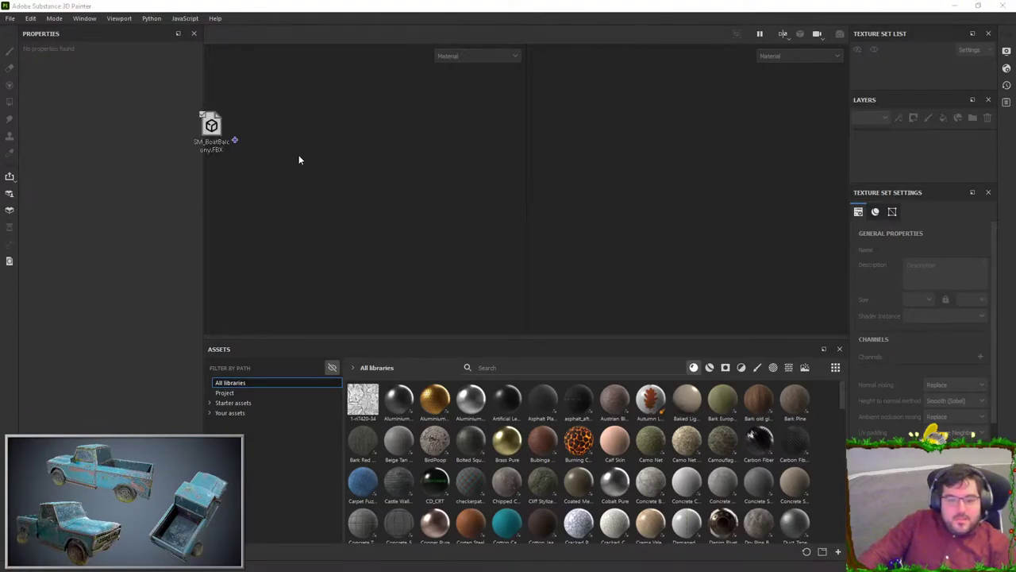
- Create a new project in Adobe Substance 3D Painter from the SM_BoatBalcony.FBX mesh
key("ctrl+n")
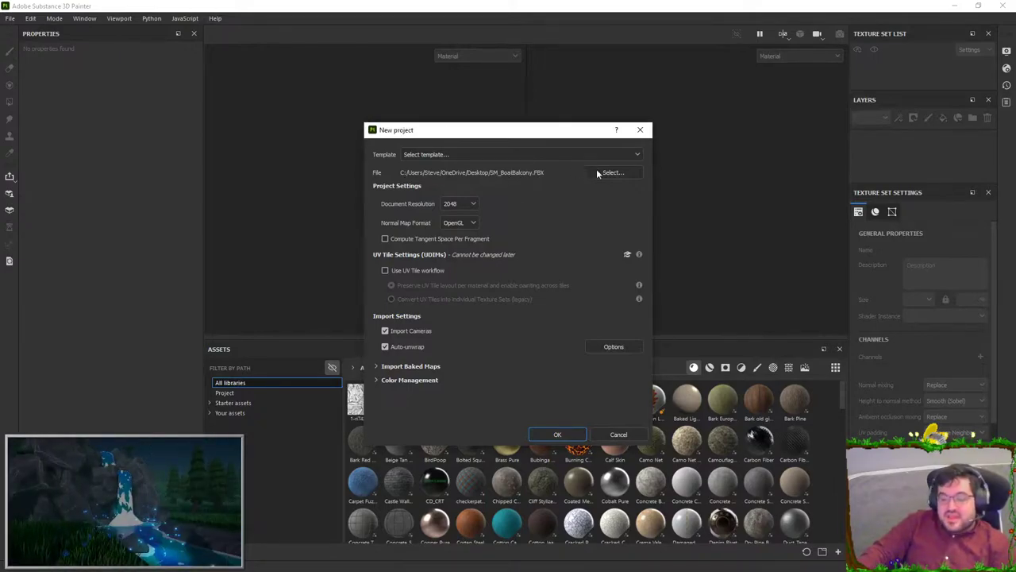
left_click(555, 433)
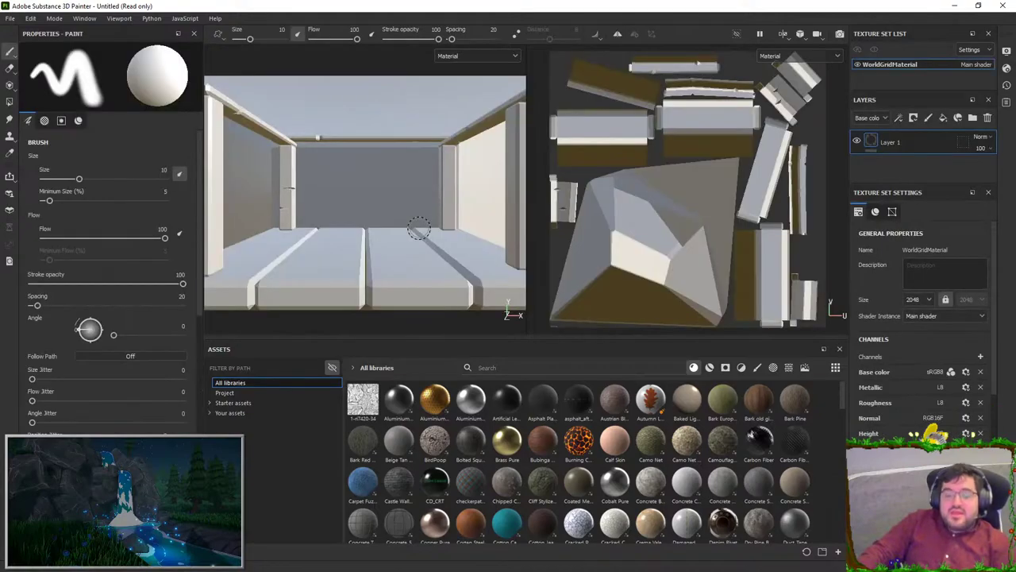
left_click_drag(362, 190, 437, 247, "alt")
left_click_drag(300, 201, 521, 316, "alt")
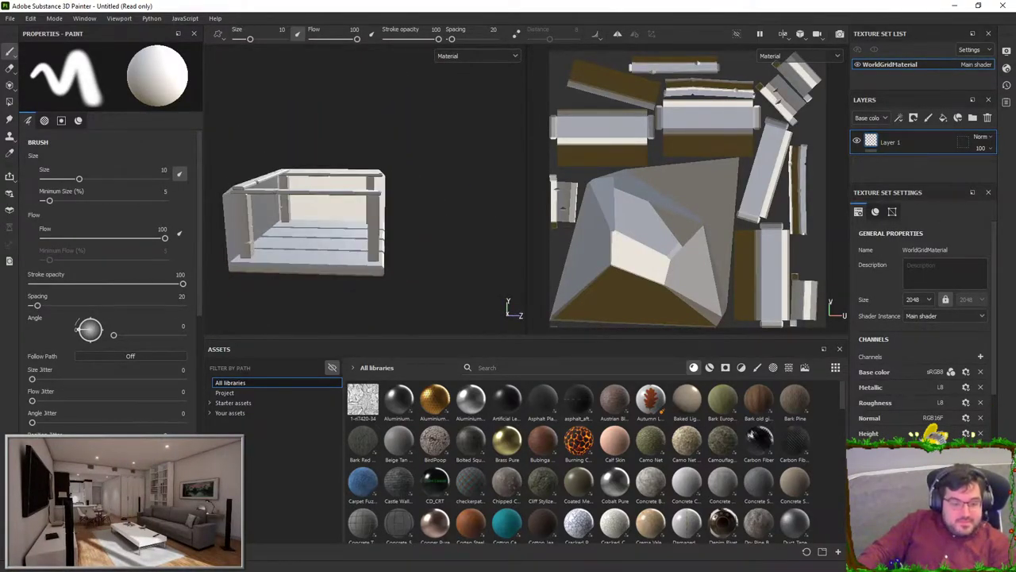
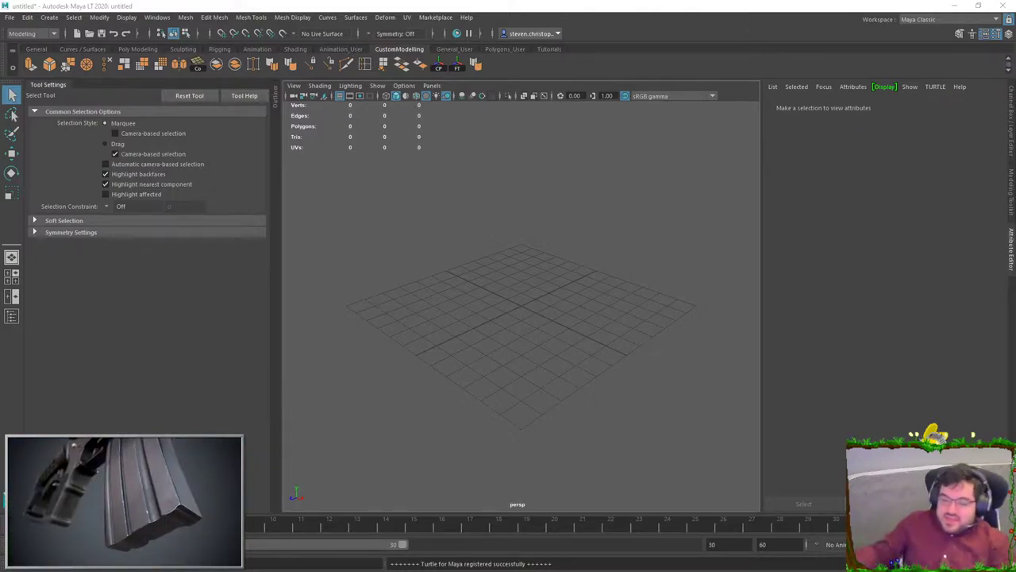
- In Maya LT, create a polygon cube and scale it into a large, thin square slab
left_click(136, 49)
left_click(46, 65)
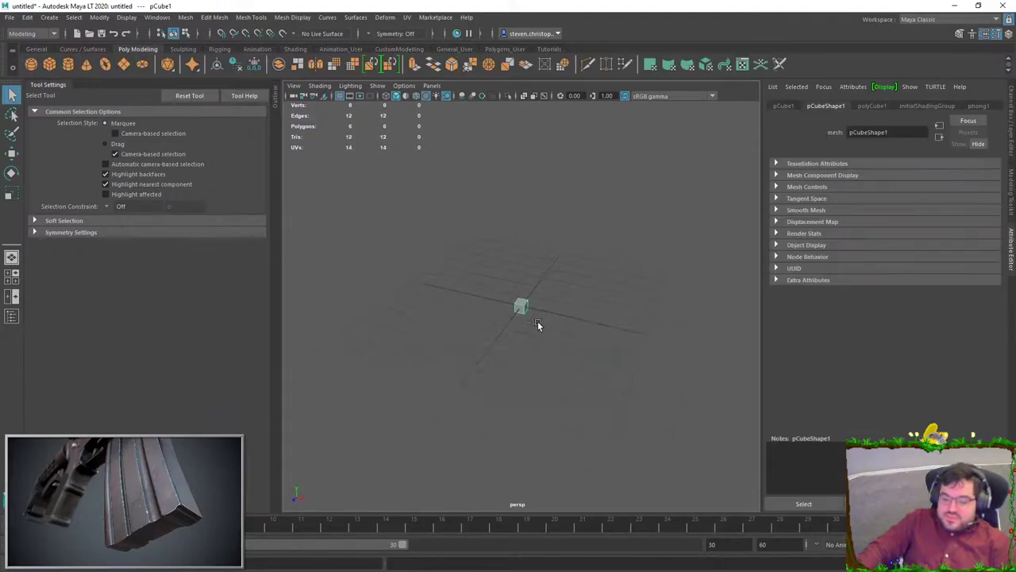
key("r")
left_click_drag(521, 307, 698, 444)
left_click_drag(522, 220, 544, 501)
scroll(509, 321, "down", 6)
key("w")
scroll(572, 442, "down", 4)
key("r")
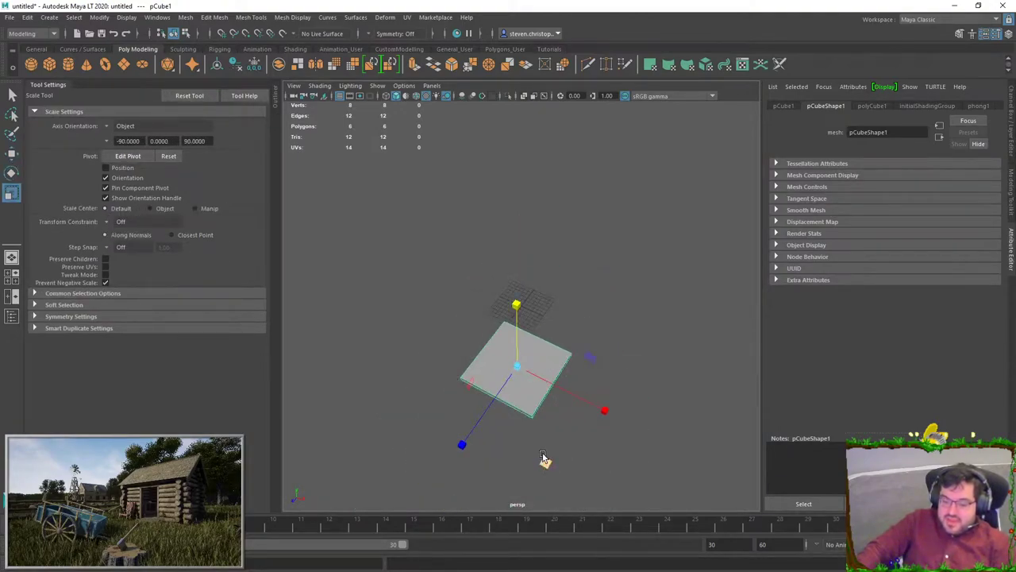
left_click_drag(545, 462, 605, 483)
key("w")
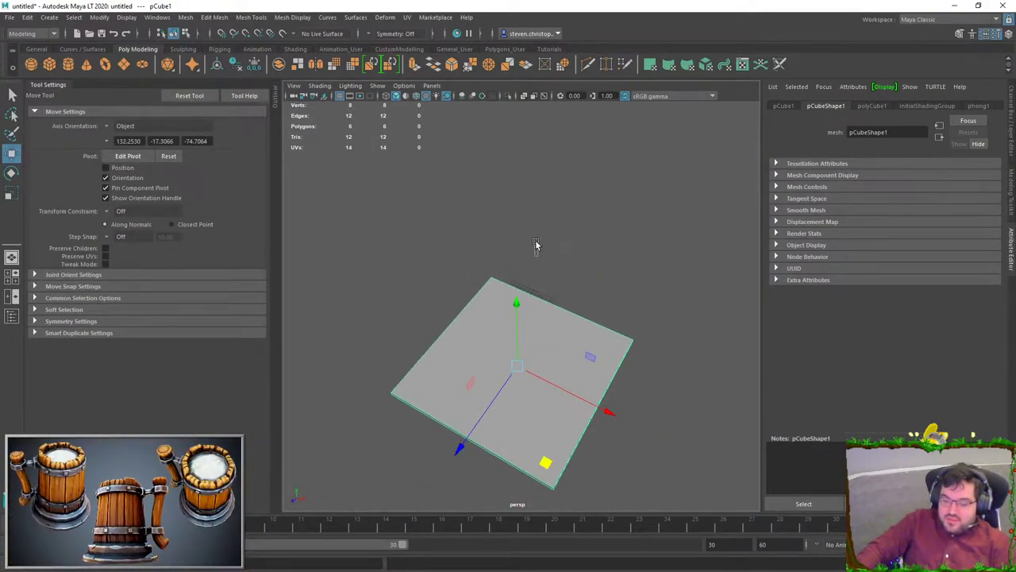
- Copy and paste the slab and move the copy well away from the original
left_click_drag(542, 463, 525, 392, "alt")
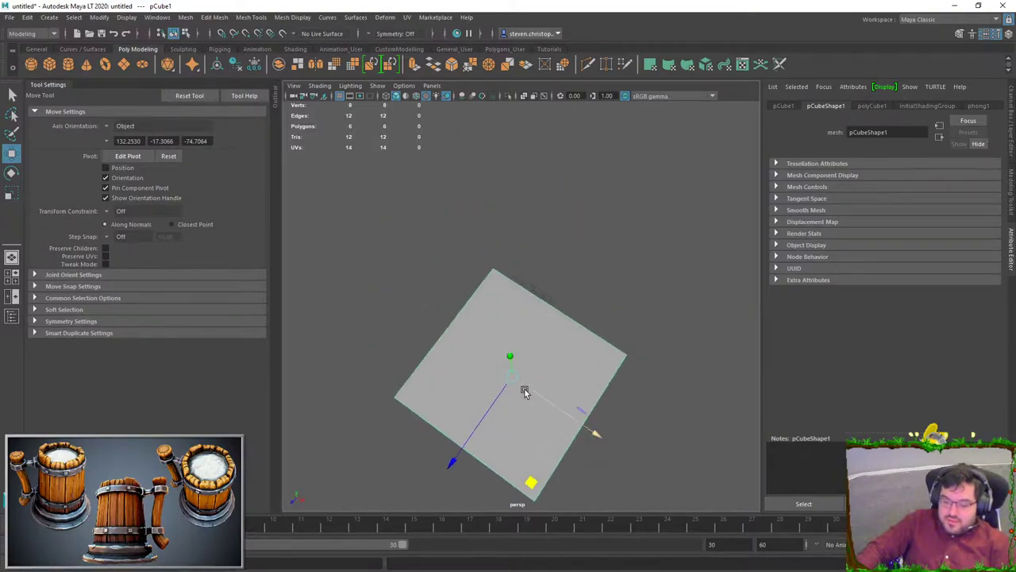
key("ctrl+c")
key("ctrl+v")
scroll(522, 447, "down", 2)
left_click_drag(533, 464, 519, 184)
left_click_drag(506, 279, 456, 28, "alt")
scroll(505, 223, "down", 4)
left_click(505, 223)
left_click_drag(505, 223, 404, 239, "alt")
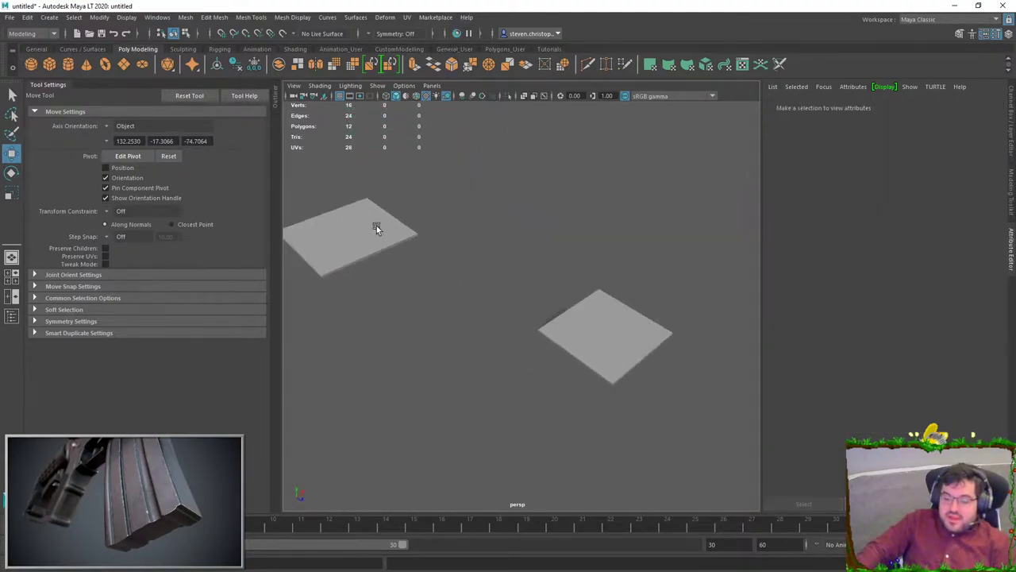
- Duplicate one slab and move the duplicate sideways so it partly overlaps the slab it came from
left_click(614, 320)
key("ctrl+shift+d")
left_click_drag(708, 335, 653, 308)
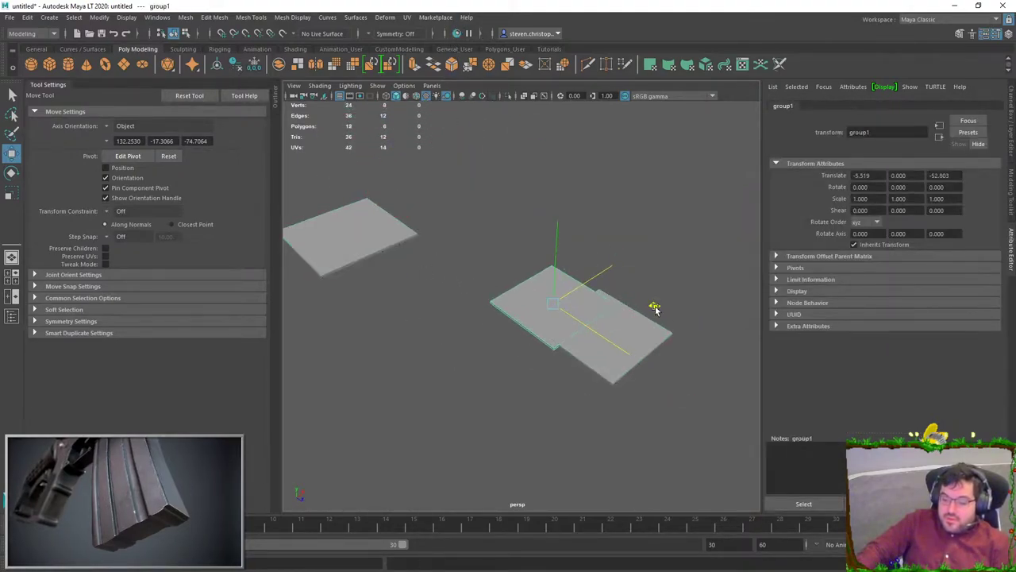
- Thicken the overlapping duplicate to a Y scale of about 28.9 and rotate it 38.5 degrees about Z
key("r")
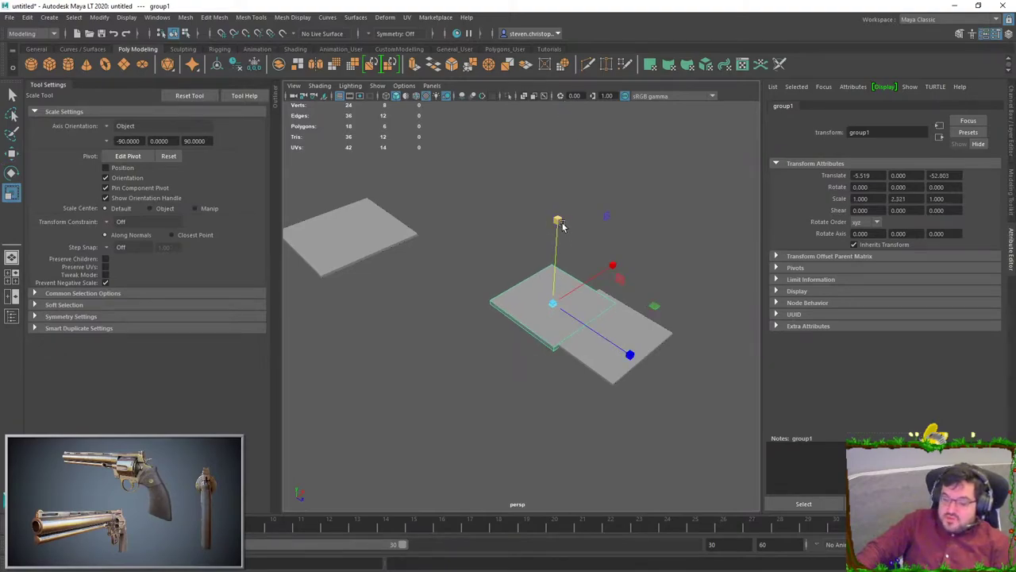
left_click_drag(558, 225, 560, 77)
left_click(562, 226)
key("ctrl+z")
key("e")
left_click_drag(535, 239, 514, 279)
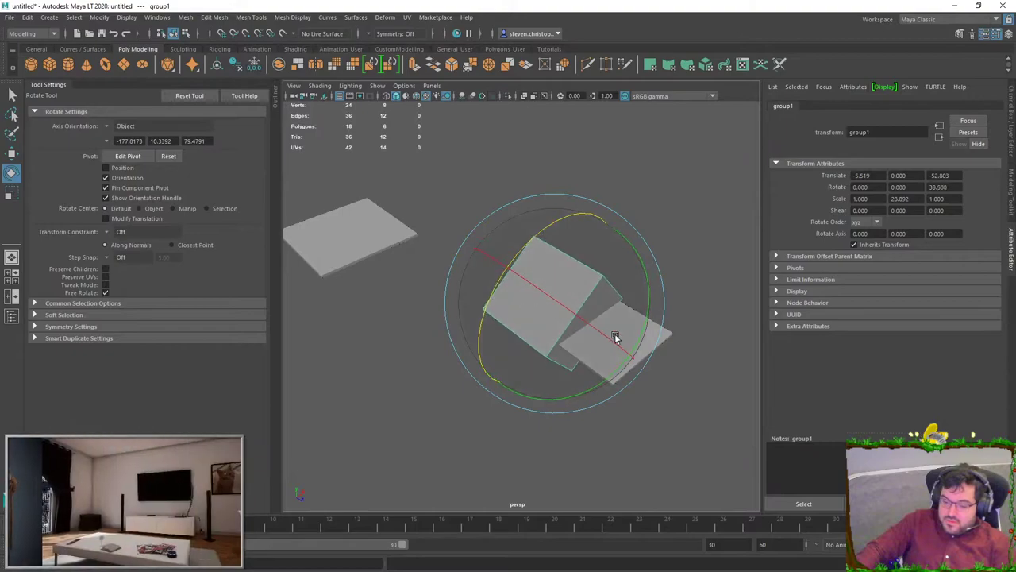
- Scale the tilted block into a thin ramp with scale X 1.417 and Z 0.235, and shift it against the slab
key("r")
left_click_drag(627, 351, 551, 321)
left_click_drag(606, 229, 614, 202)
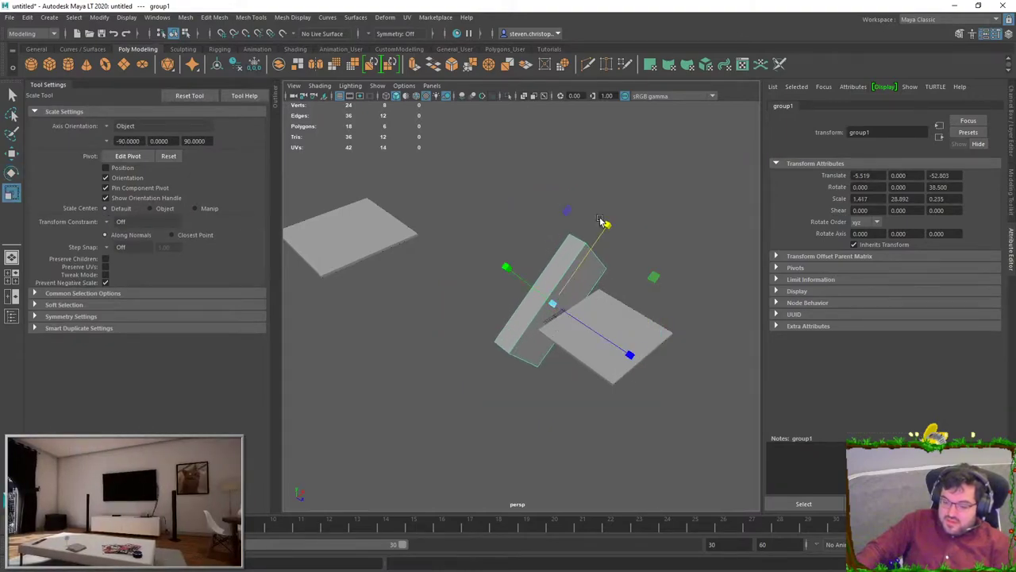
key("w")
left_click_drag(653, 278, 658, 284)
- Undo the stray moves and lower the ramp slightly so it meets the floor slab
left_click(598, 332)
left_click_drag(608, 304, 589, 289, "alt")
left_click(589, 289)
mouse_move(652, 287)
left_mouse_down()
mouse_move(650, 305)
mouse_move(662, 308)
mouse_move(635, 281)
left_mouse_up()
key("ctrl+z")
key("ctrl+z")
left_click_drag(583, 225, 591, 237)
left_click(616, 254)
- Copy and paste the floor slab, and move the copy up and across to the ramp's far side
left_click(592, 343)
left_click_drag(592, 344, 635, 306, "alt")
key("ctrl+c")
key("ctrl+v")
left_click_drag(609, 249, 612, 195)
left_click_drag(646, 297, 562, 285)
- Thicken the copied slab to a Y scale of about 17.1 and position it at the ramp's upper end, about 18.9 high
key("r")
left_click_drag(535, 187, 547, 5)
key("w")
left_click_drag(535, 157, 538, 181)
left_click_drag(573, 293, 563, 286)
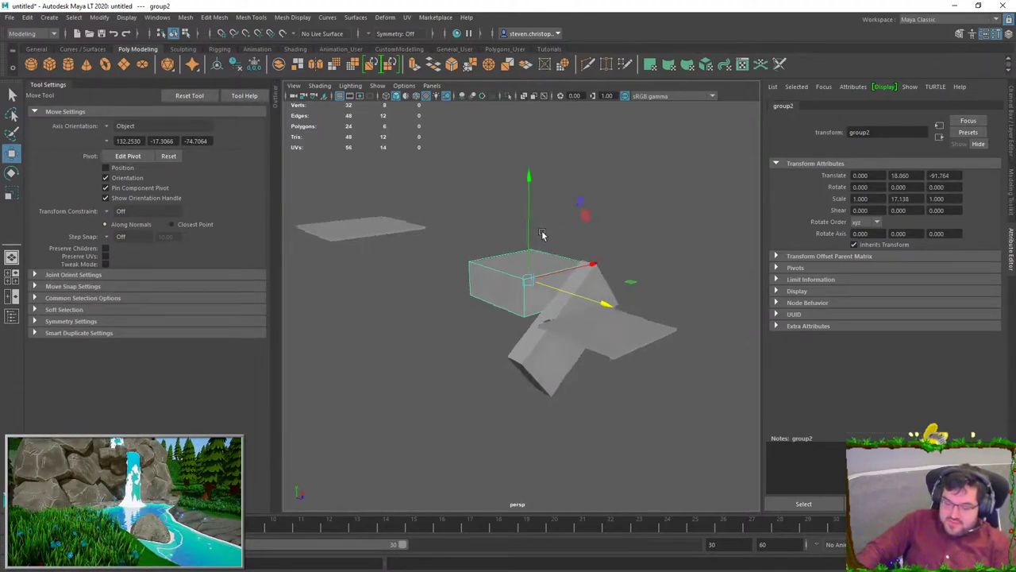
- Duplicate the raised block, move the duplicate aside and narrow it to an X scale of about 0.16 as an upright wall
left_click_drag(553, 231, 492, 262, "alt")
key("ctrl+d")
left_click_drag(636, 340, 572, 304)
key("r")
left_click_drag(597, 266, 505, 225)
- Undo the accidental change, increase the upright wall's height and slide it toward the raised block
left_click_drag(513, 181, 516, 150)
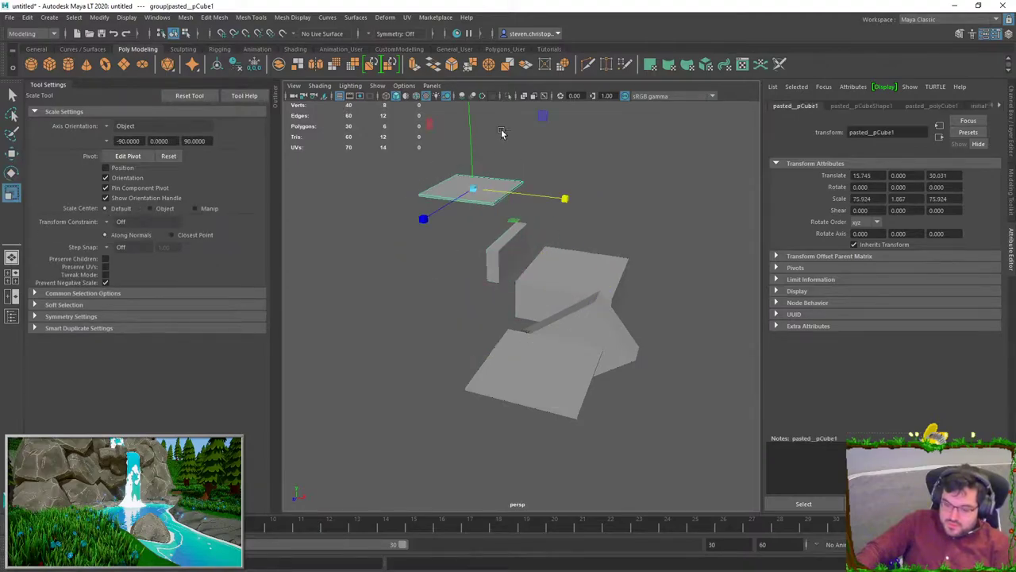
key("ctrl+z")
left_click(512, 163)
key("ctrl+z")
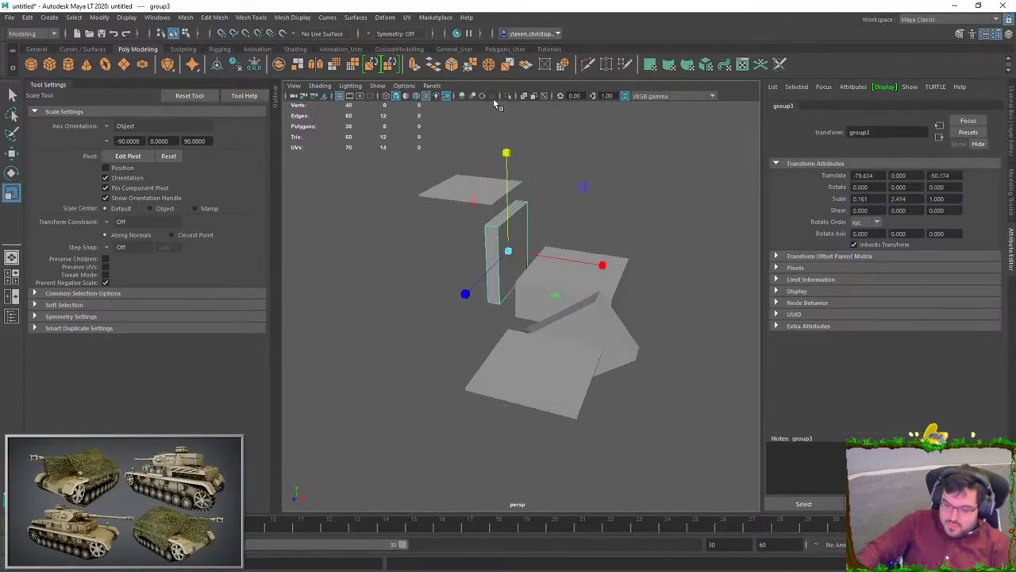
key("w")
left_click_drag(553, 295, 579, 310)
key("e")
key("r")
left_click_drag(531, 191, 532, 142)
key("w")
- Copy and paste the upright wall, and undo the first move of the copy
left_click_drag(514, 189, 627, 230, "alt")
left_click(630, 232)
left_click_drag(513, 261, 533, 227, "alt")
left_click(533, 227)
middle_click_drag(532, 227, 508, 237, "alt")
key("ctrl+c")
key("ctrl+v")
left_click_drag(615, 276, 612, 210)
key("ctrl+z")
- Shorten the copied wall to a Y scale of about 0.23 and raise it about 42.3 toward the original wall's upper edge
key("e")
key("r")
left_click_drag(516, 183, 516, 261)
key("w")
left_click_drag(519, 222, 669, 259)
- Widen the short upper block along X and reposition it horizontally against the upright wall
key("r")
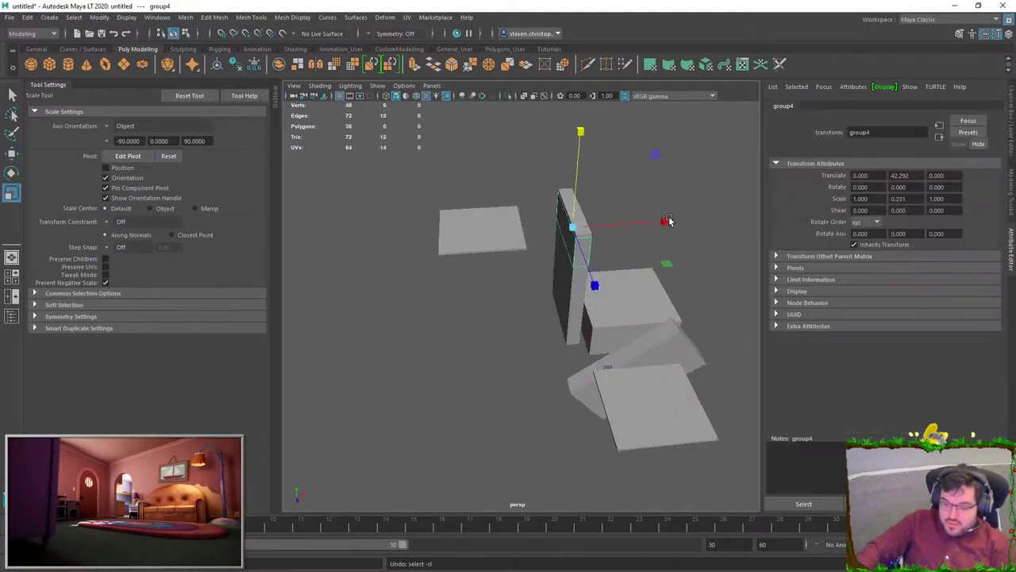
left_click_drag(665, 222, 680, 219)
key("w")
left_click_drag(667, 263, 631, 263)
left_click(653, 202)
- Examine the floor slab, ramp, raised block and upright walls from low, close-up viewpoints inside the blockout
left_click_drag(653, 201, 411, 238, "alt")
right_click_drag(411, 238, 562, 331, "alt")
middle_click_drag(562, 331, 478, 334, "alt")
left_click_drag(479, 332, 536, 365, "alt")
left_click_drag(578, 361, 483, 268, "alt")
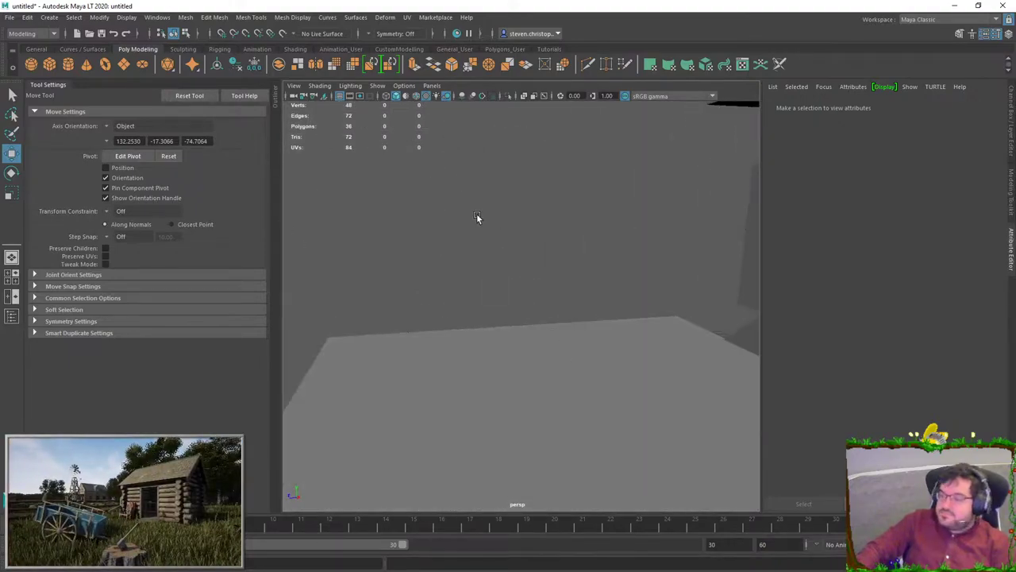
left_click_drag(472, 218, 462, 245, "alt")
left_click_drag(350, 323, 401, 151, "alt")
left_click_drag(477, 201, 392, 347, "alt")
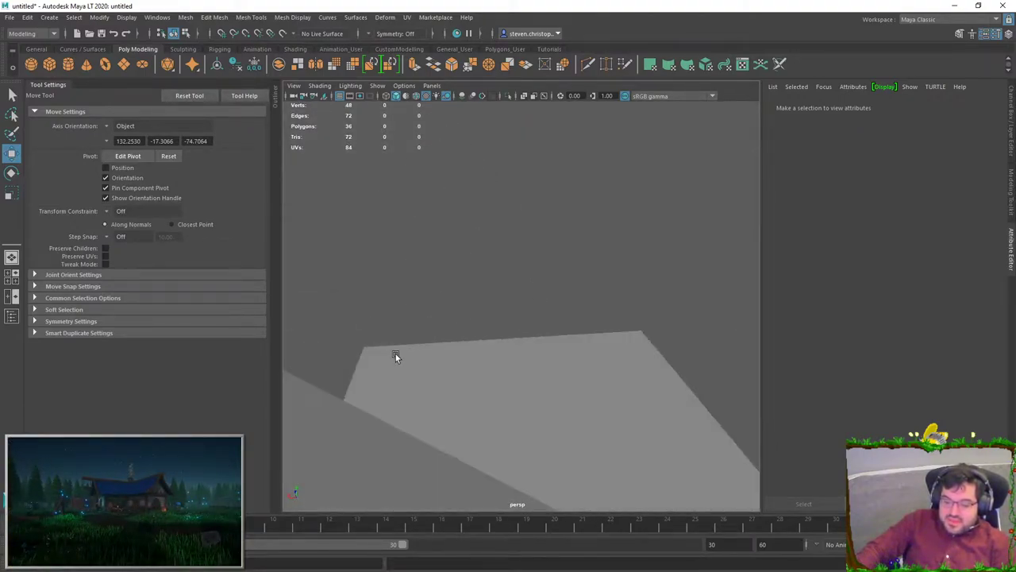
left_click(392, 349)
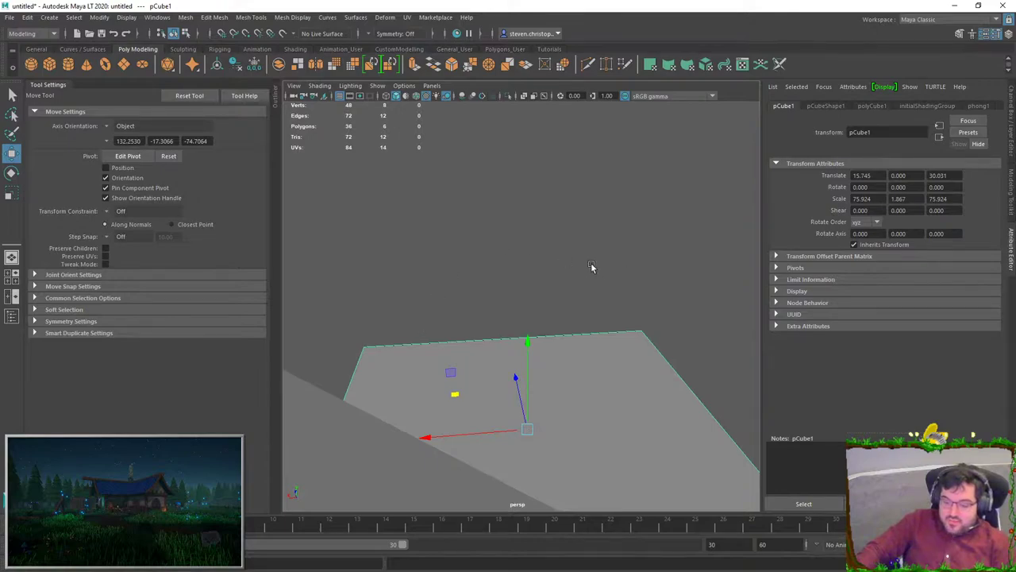
left_click_drag(564, 300, 529, 302, "alt")
left_click_drag(604, 285, 447, 297, "alt")
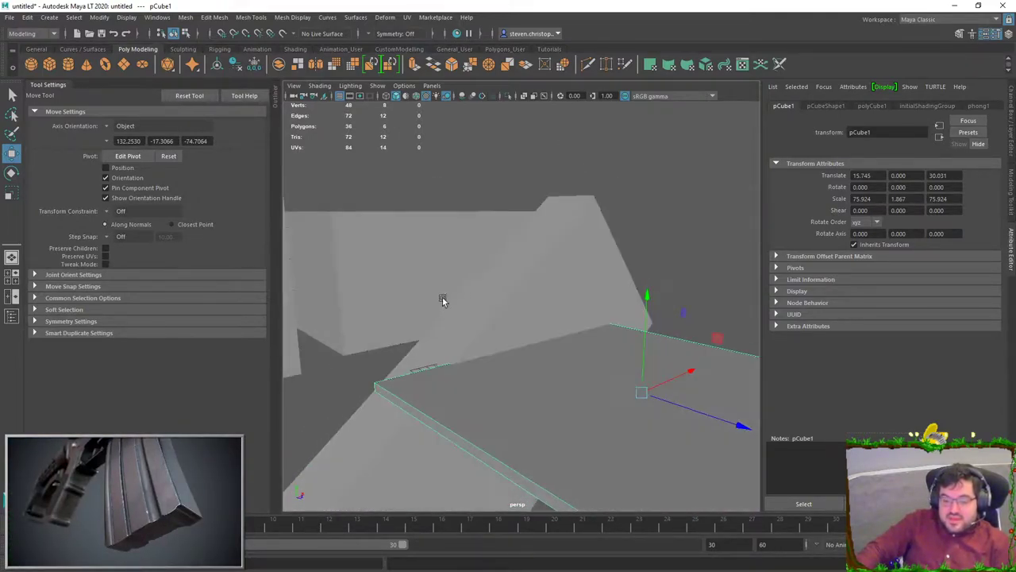
left_click_drag(449, 363, 590, 352, "alt")
left_click_drag(571, 225, 579, 283, "alt")
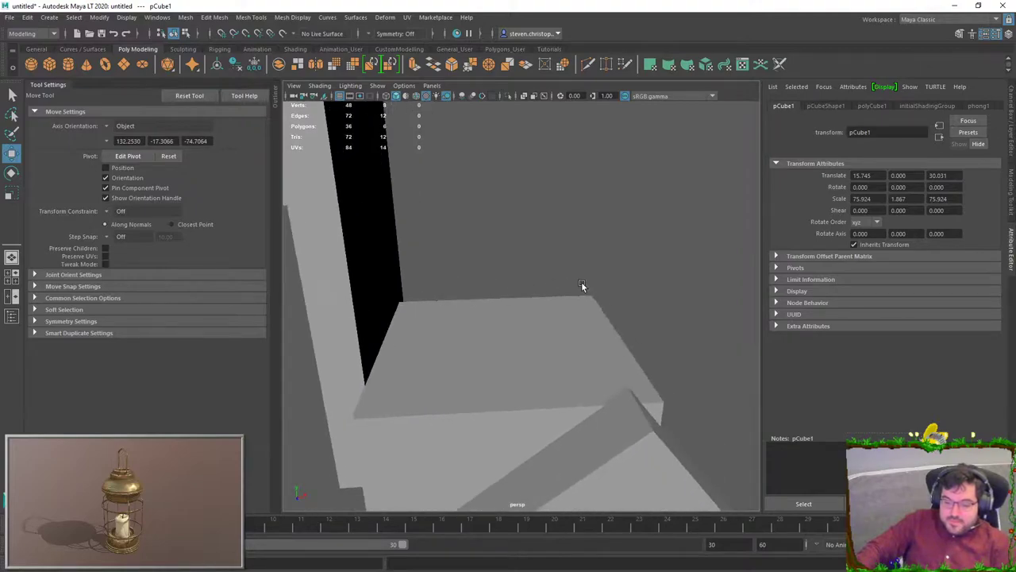
left_click_drag(449, 270, 577, 204, "alt")
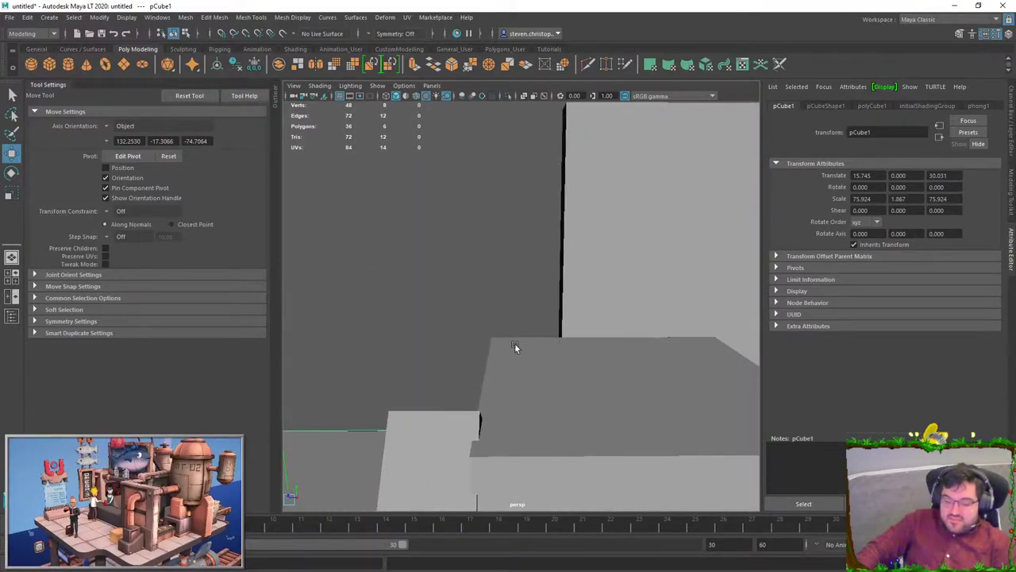
left_click_drag(539, 148, 484, 226, "alt")
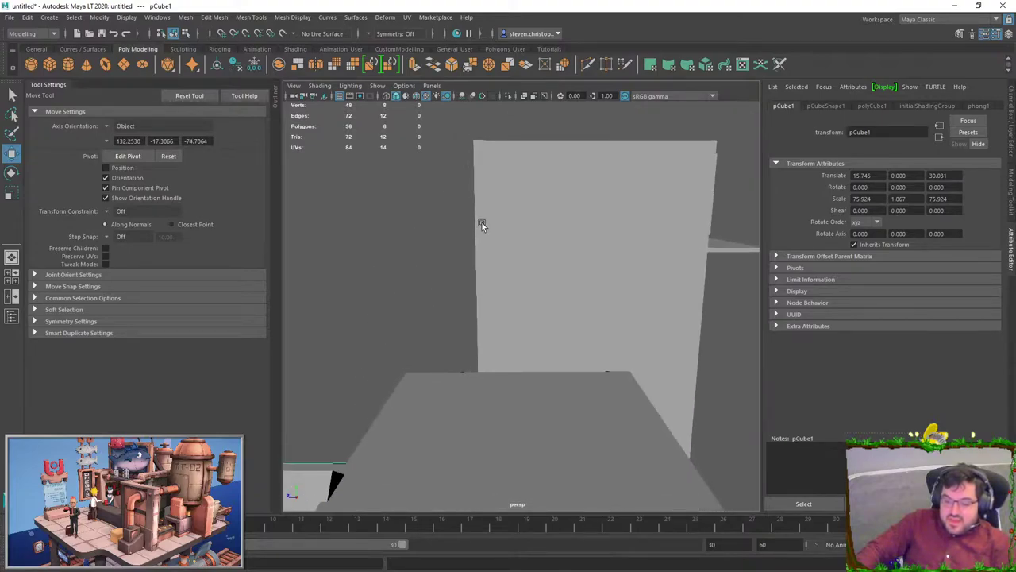
left_click_drag(511, 352, 406, 431, "alt")
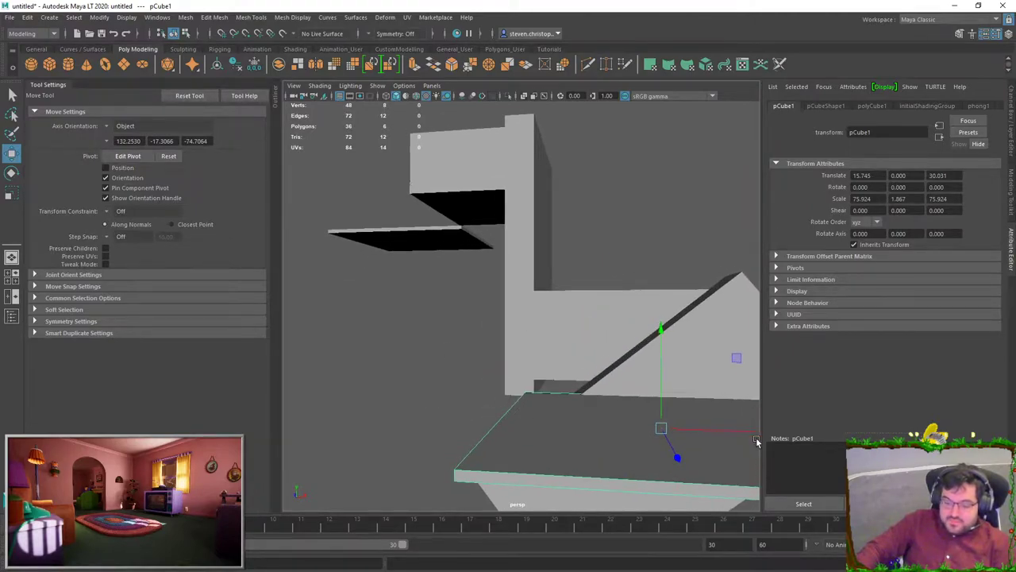
- Rescale the upright wall beside the floor slab and clear the selection
key("r")
left_click_drag(694, 429, 618, 340)
key("w")
left_click(535, 306)
key("r")
left_click_drag(520, 186, 592, 197)
key("w")
left_click(610, 408)
- Duplicate the upright wall and rotate the duplicate about -87.7 degrees around Y
left_click_drag(610, 408, 556, 284, "alt")
left_click(556, 284)
mouse_move(558, 233)
left_mouse_down("alt")
mouse_move(617, 289)
mouse_move(547, 229)
left_mouse_up("alt")
left_click_drag(719, 294, 569, 368, "alt")
left_click(577, 331)
key("ctrl+g")
left_click_drag(663, 397, 356, 399, "alt")
key("e")
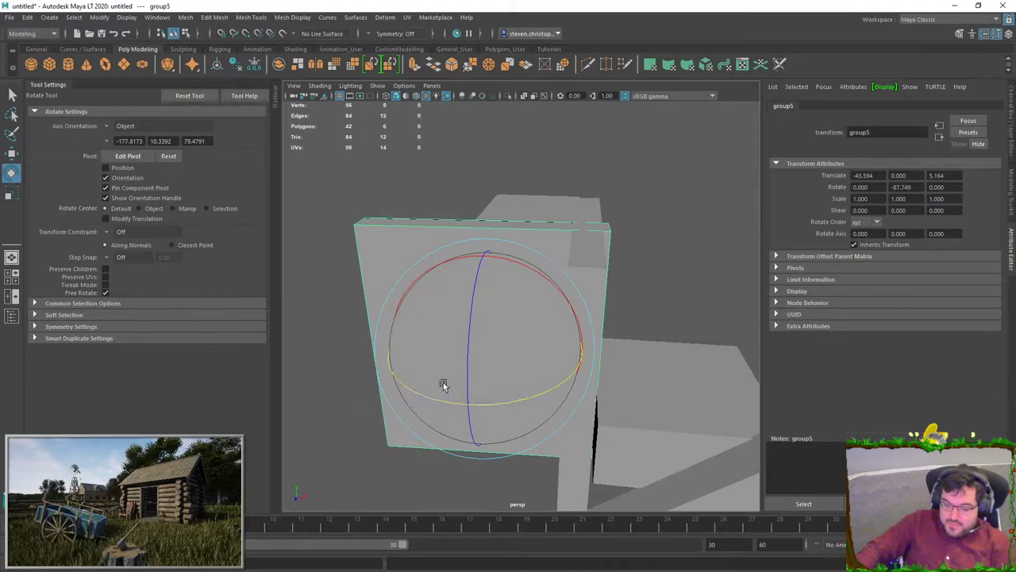
- Move the rotated wall to form a corner with the first one and adjust its Y rotation to about -91.3 degrees
key("w")
left_click_drag(416, 368, 378, 440)
key("e")
left_click_drag(512, 453, 506, 454)
key("w")
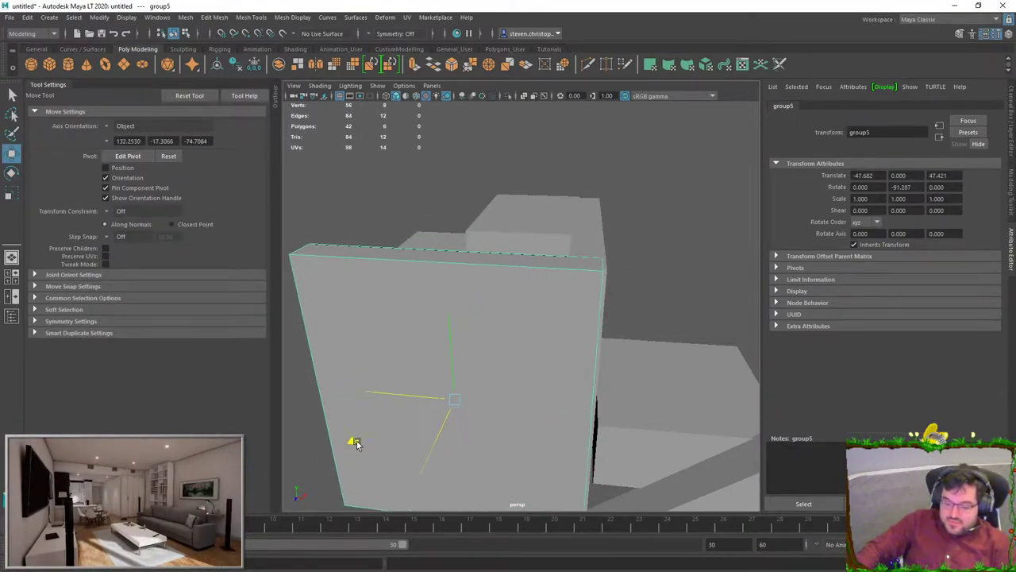
left_click_drag(352, 442, 356, 437)
left_click(682, 297)
- Copy and paste an upright wall and move the copy about 126.5 along Z to stand beyond the corner
left_click_drag(682, 296, 239, 376, "alt")
left_click(525, 358)
left_click(563, 267)
key("ctrl+c")
key("ctrl+v")
left_click_drag(483, 377, 445, 377, "alt")
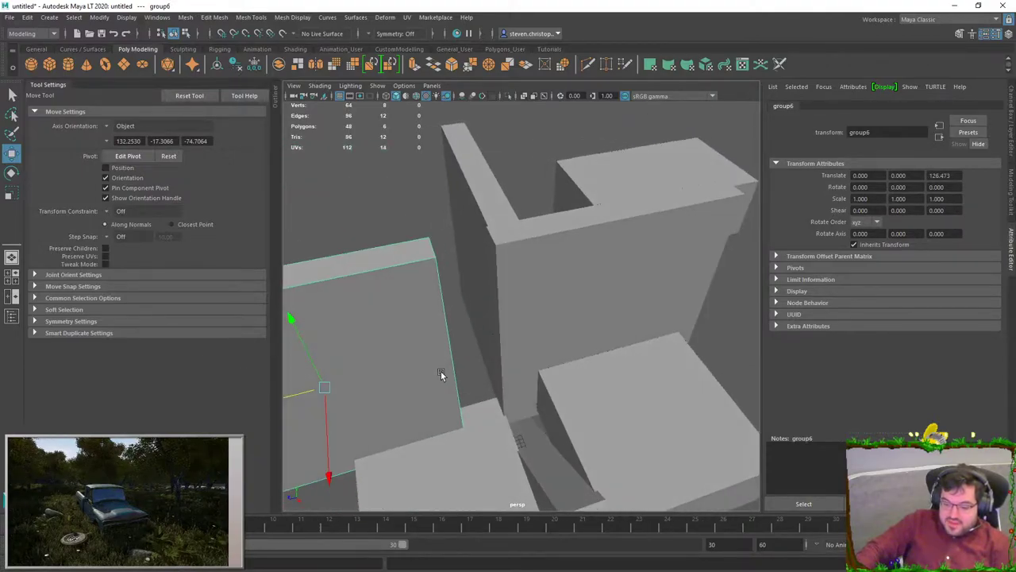
- Copy and paste the wall at the corner, and slide the copy sideways toward the freestanding wall
left_click(503, 242)
key("ctrl+c")
key("ctrl+v")
left_click_drag(425, 288, 360, 301)
left_click(433, 189)
left_click_drag(496, 290, 506, 247, "alt")
scroll(521, 270, "up", 8)
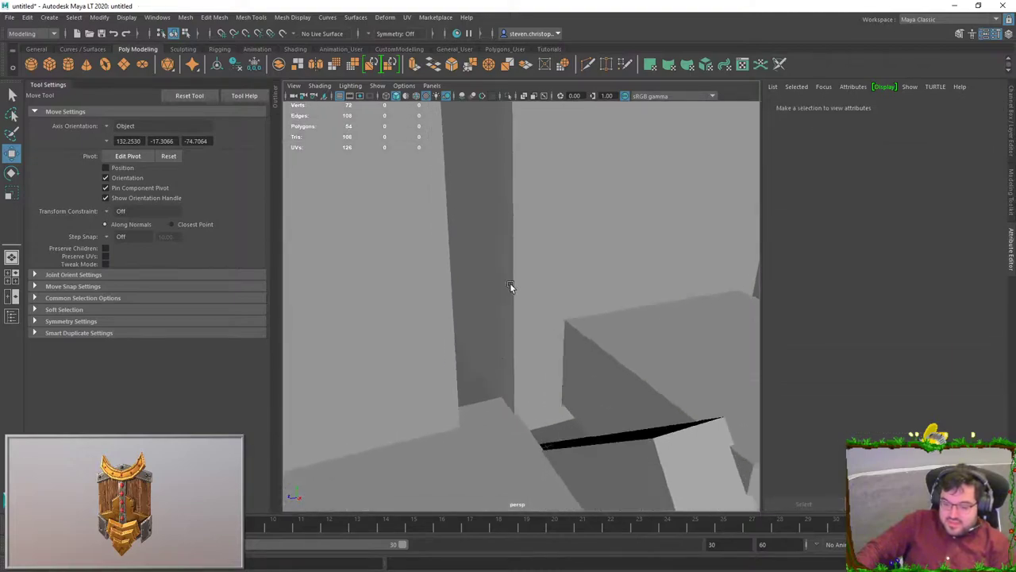
left_click_drag(520, 302, 454, 315, "alt")
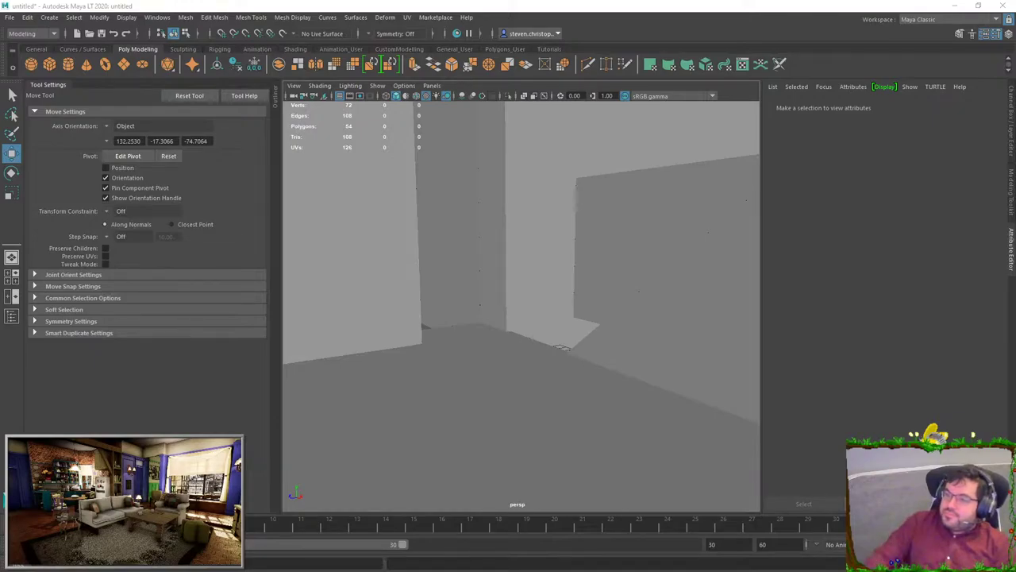
- Switch to the browser and preview street photos in the "italian street" image results
left_click_drag(881, 571, 706, 2)
scroll(299, 377, "down", 4)
left_click(284, 297)
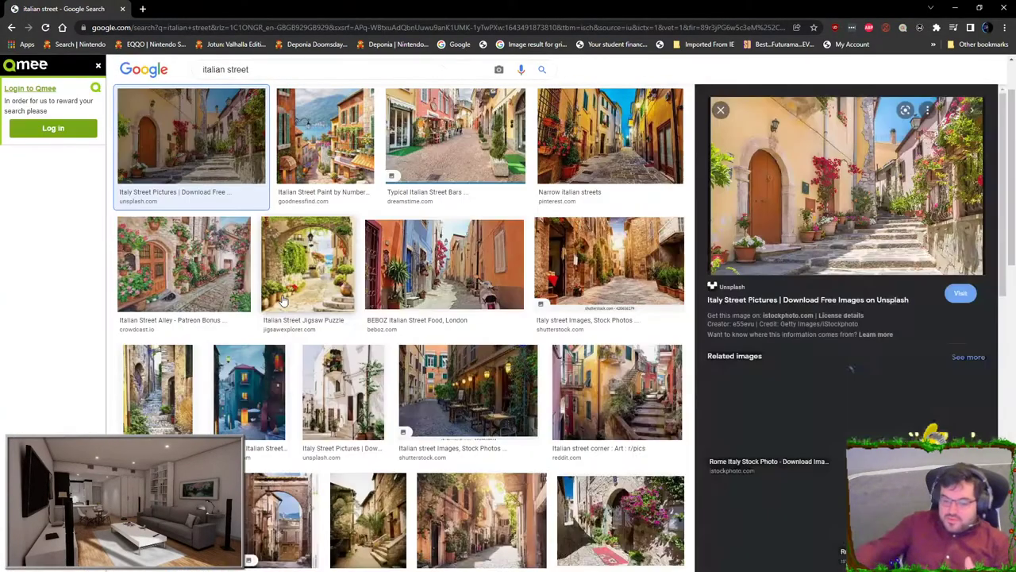
left_click(455, 135)
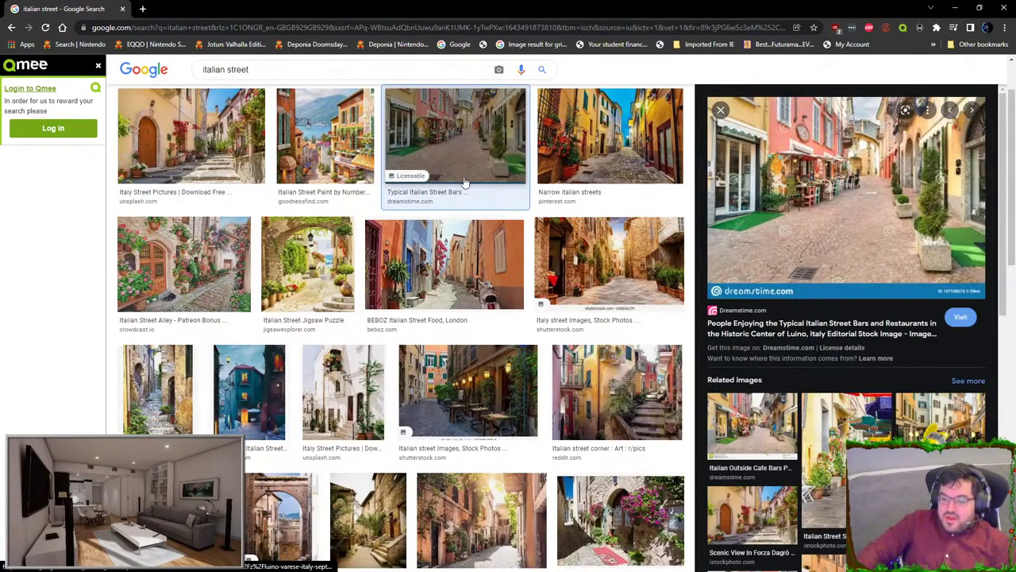
scroll(366, 111, "up", 1)
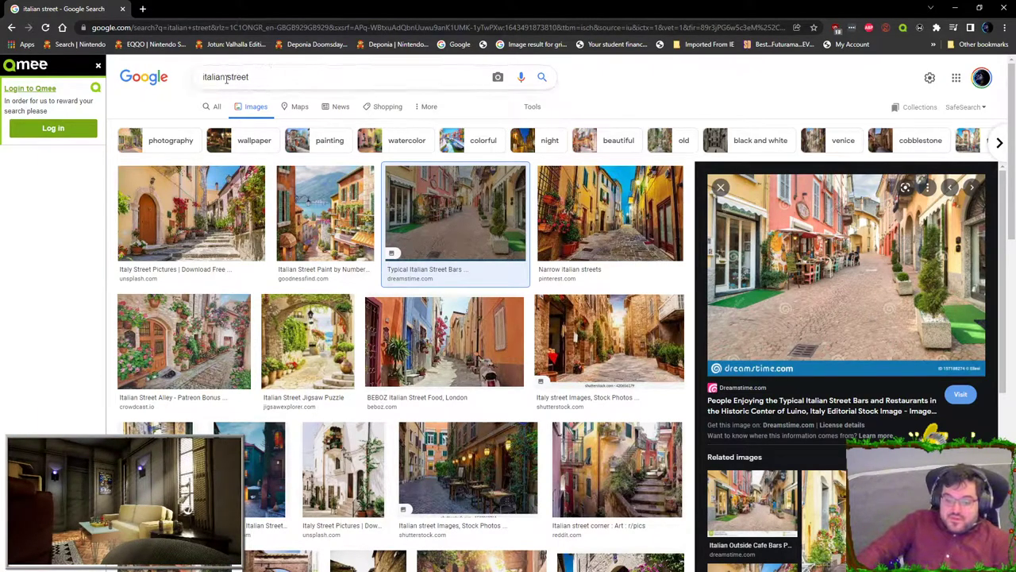
- Search Google Images for "italian baclony" and open the first photo in the results
left_click_drag(222, 77, 285, 76)
type("n baclony")
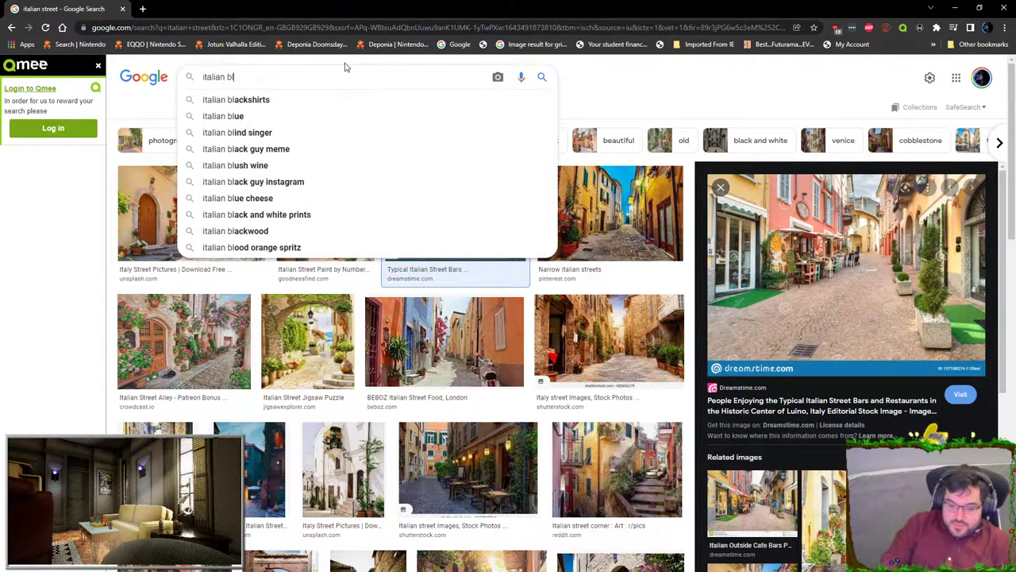
key("Return")
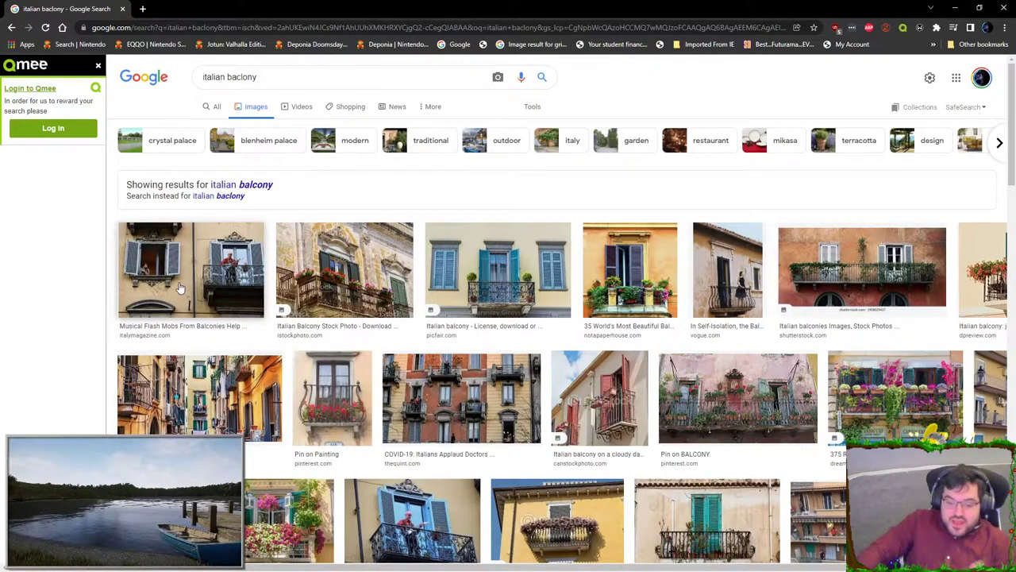
left_click(179, 289)
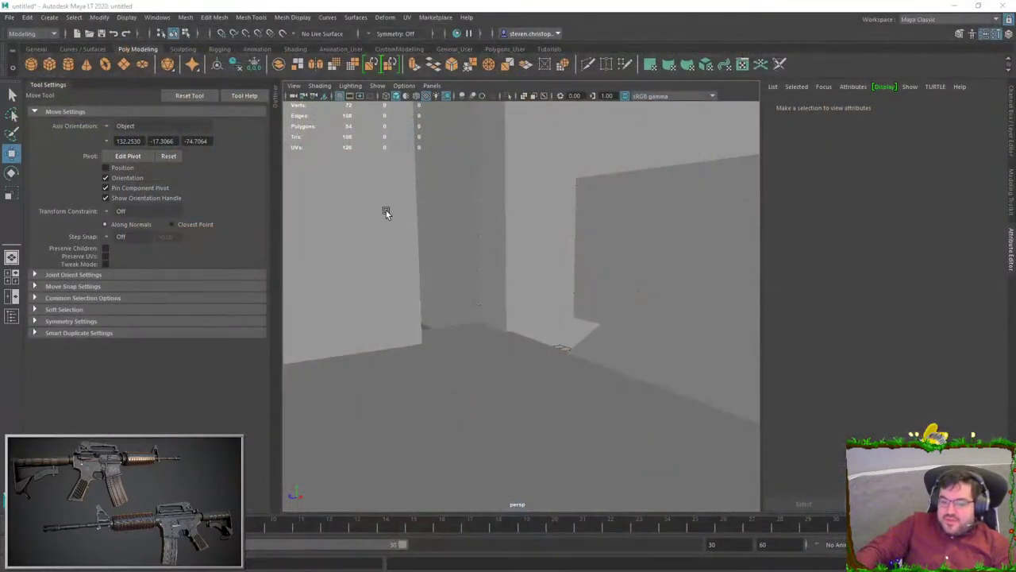
- Switch back to Maya LT, select all the blockout slabs and walls, and delete them
scroll(548, 268, "down", 8)
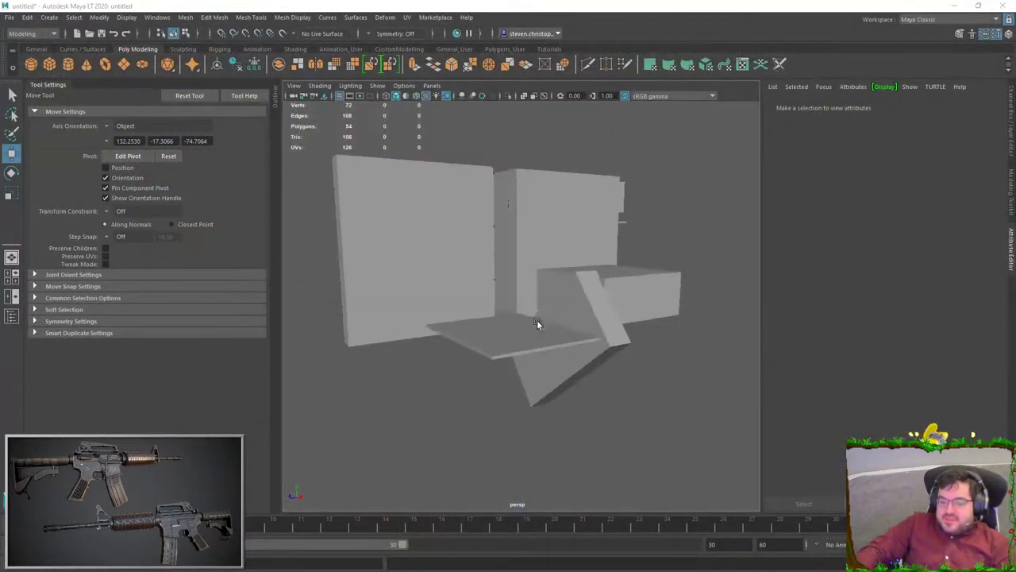
left_click_drag(540, 327, 576, 338, "alt")
scroll(588, 251, "down", 5)
left_click_drag(379, 168, 548, 344)
scroll(548, 345, "up", 6)
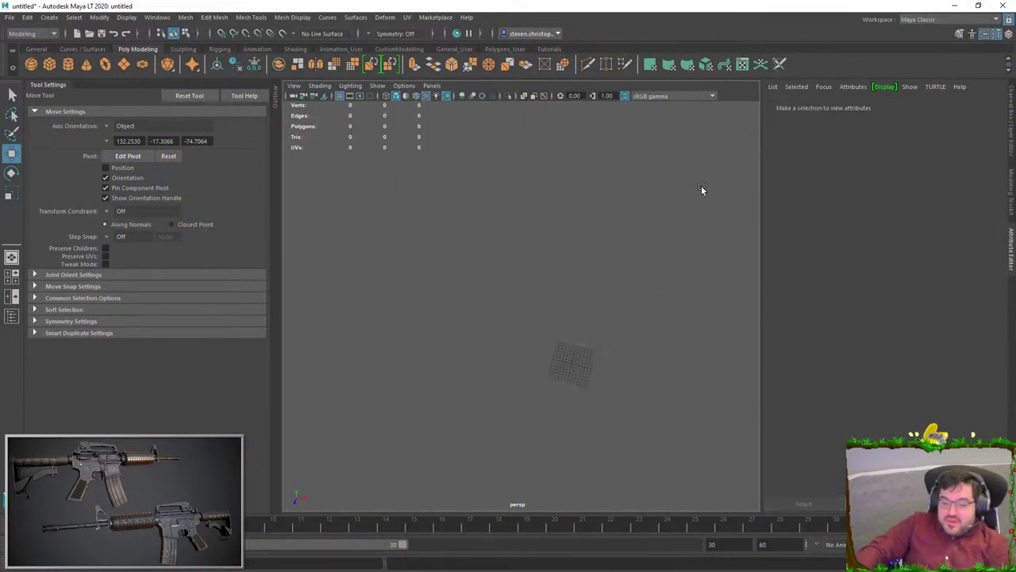
- Bring the boat balcony mesh into the empty scene, frame it and delete the extra mesh that came with it
left_click_drag(288, 116, 591, 235)
scroll(598, 278, "up", 5)
scroll(567, 278, "down", 4)
key("f")
left_click(543, 333)
key("Delete")
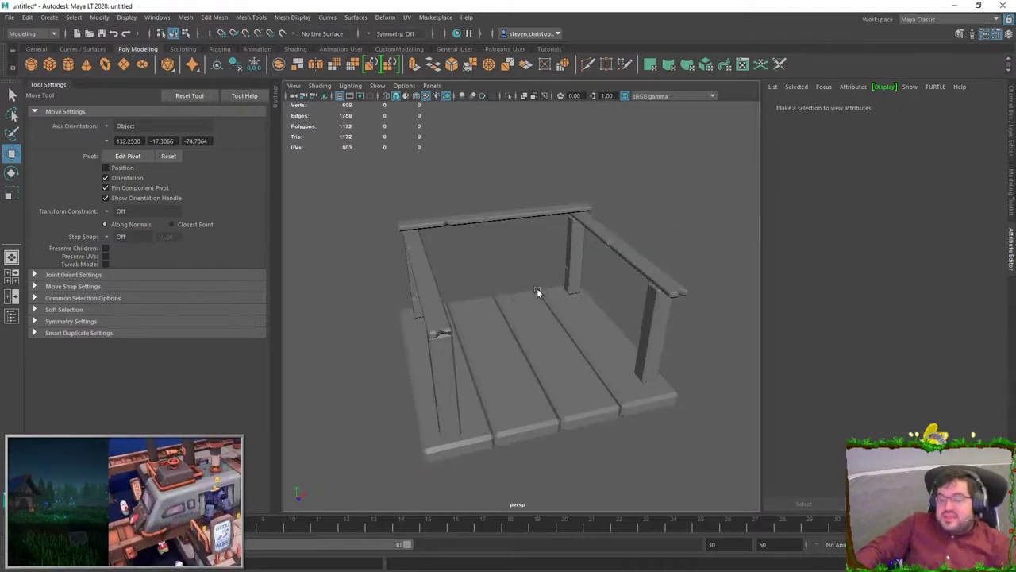
- Select the balcony mesh and export the selection to the Desktop as SM_BoatBalcony.FBX
left_click_drag(519, 290, 464, 271, "alt")
left_click(465, 271)
left_click(5, 21)
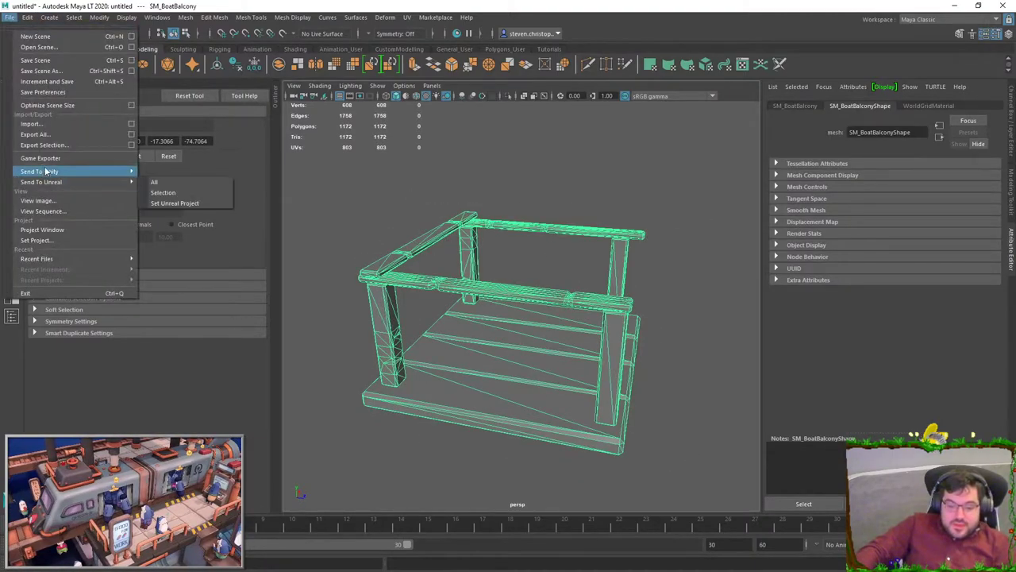
left_click(54, 145)
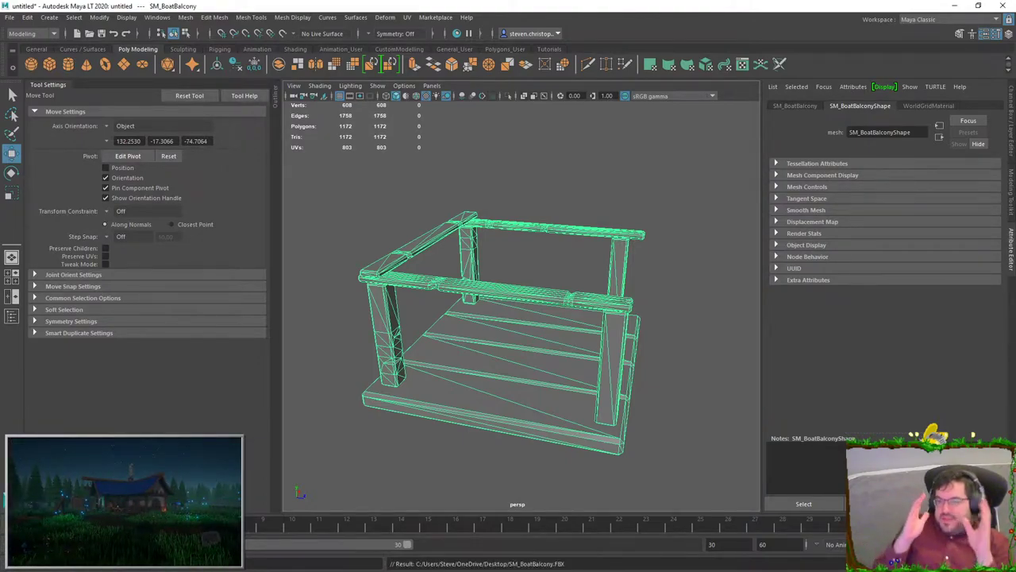
- Switch to the browser, search Google for "level designer vs environment artist", review the results and close the tab
left_click_drag(1015, 230, 635, 1)
left_click(495, 228)
left_click(494, 231)
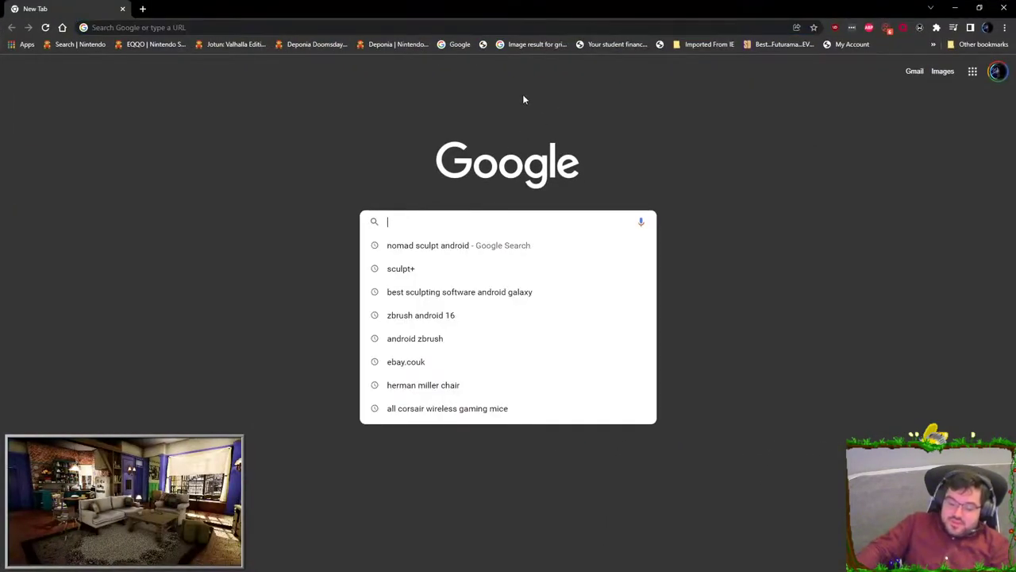
type("level designer vs ")
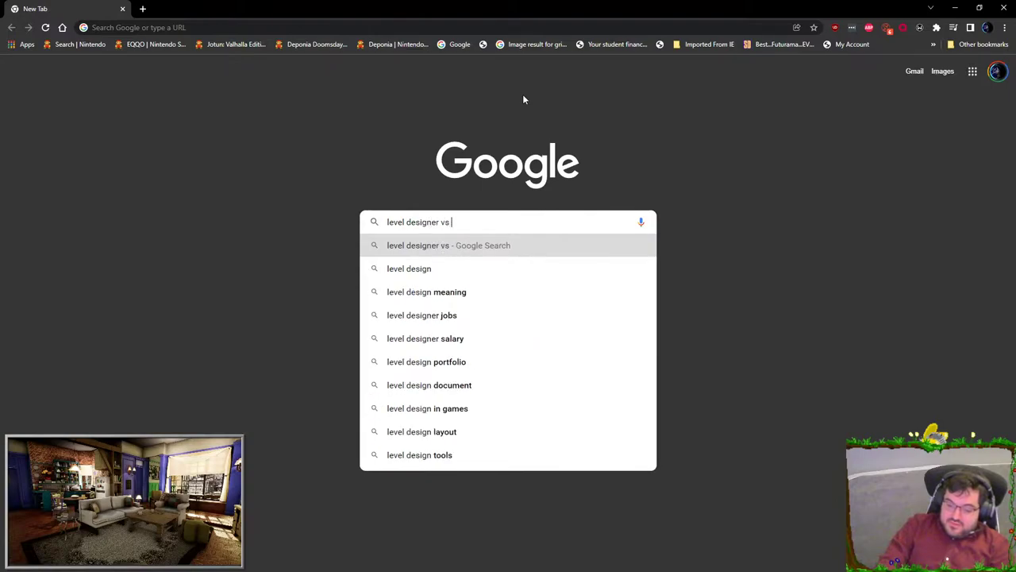
type("environment artist")
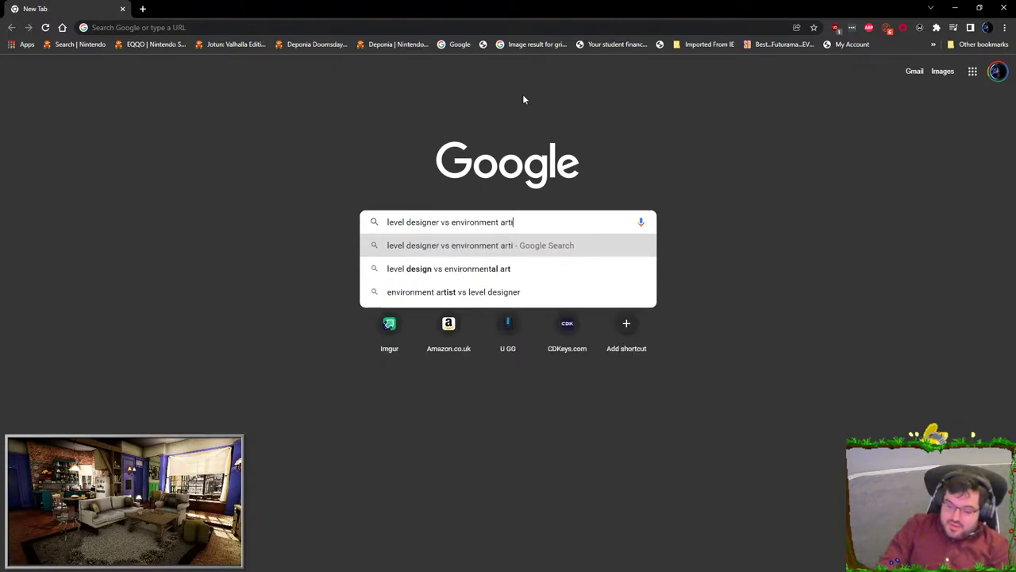
key("Return")
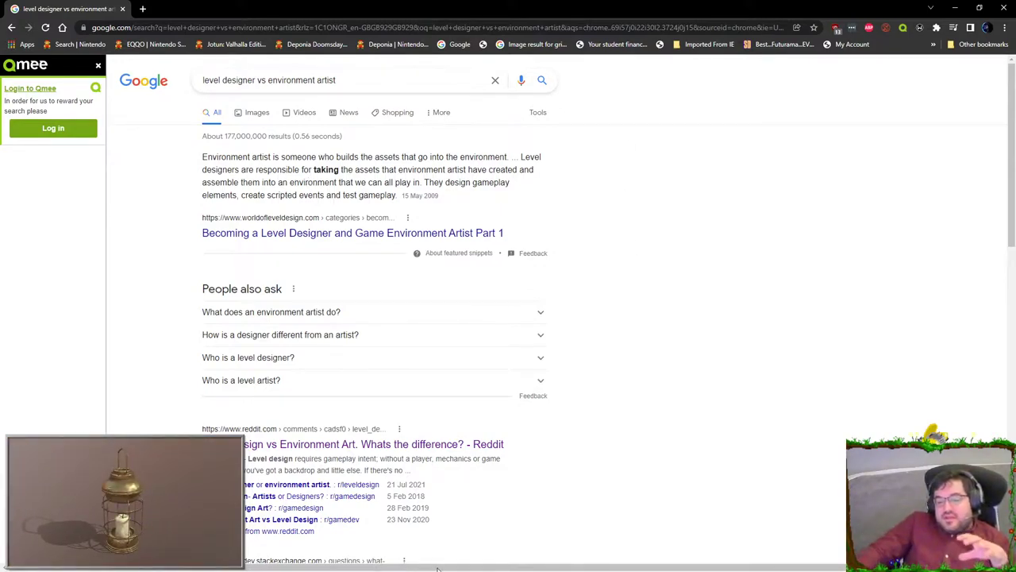
left_click(122, 8)
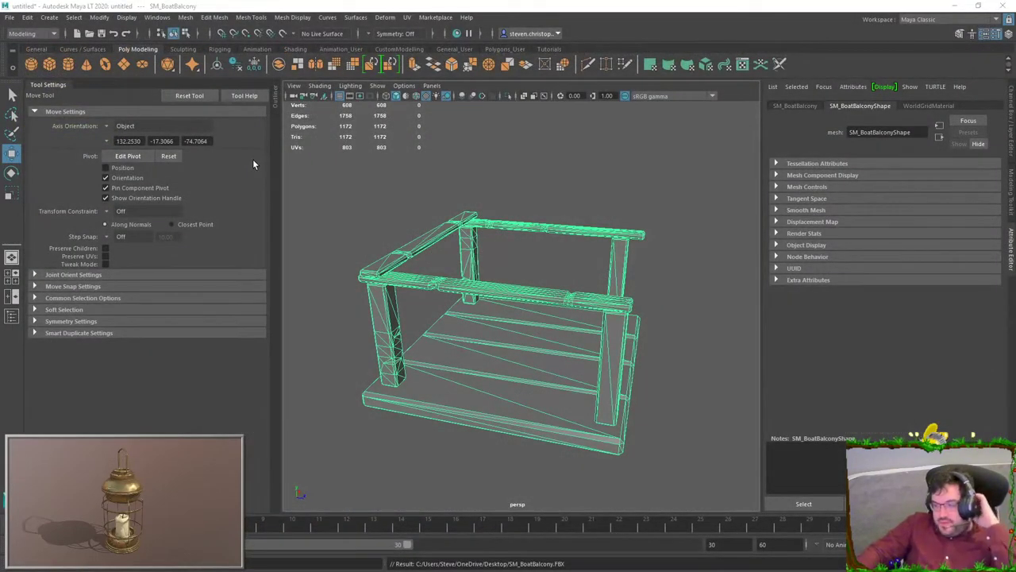
- Load the exported balcony mesh into a new Substance 3D Painter project
left_click(667, 211)
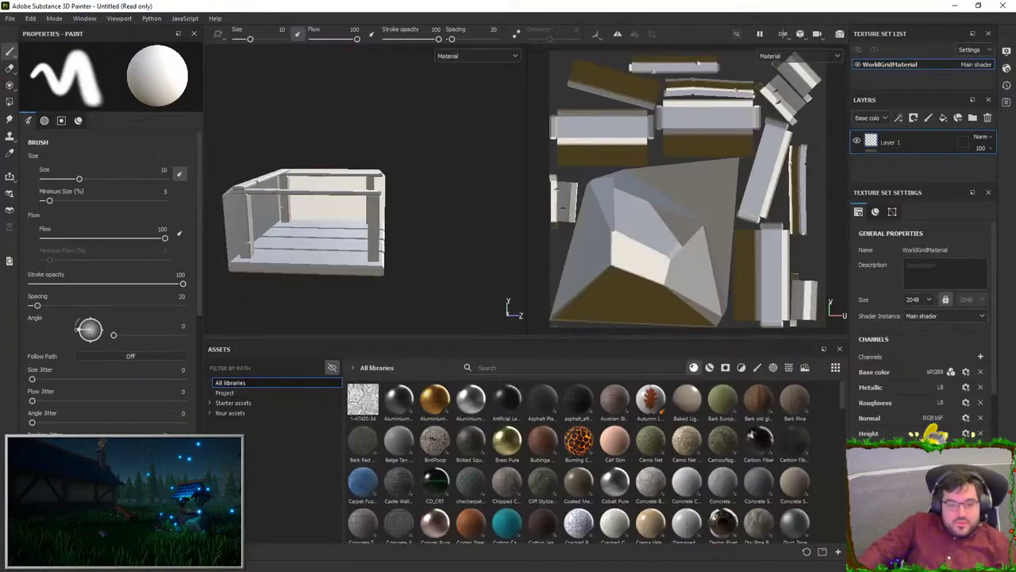
- Create a new project from the Desktop mesh SM_BoatBalcony, discarding the changes to the current project
left_click(10, 18)
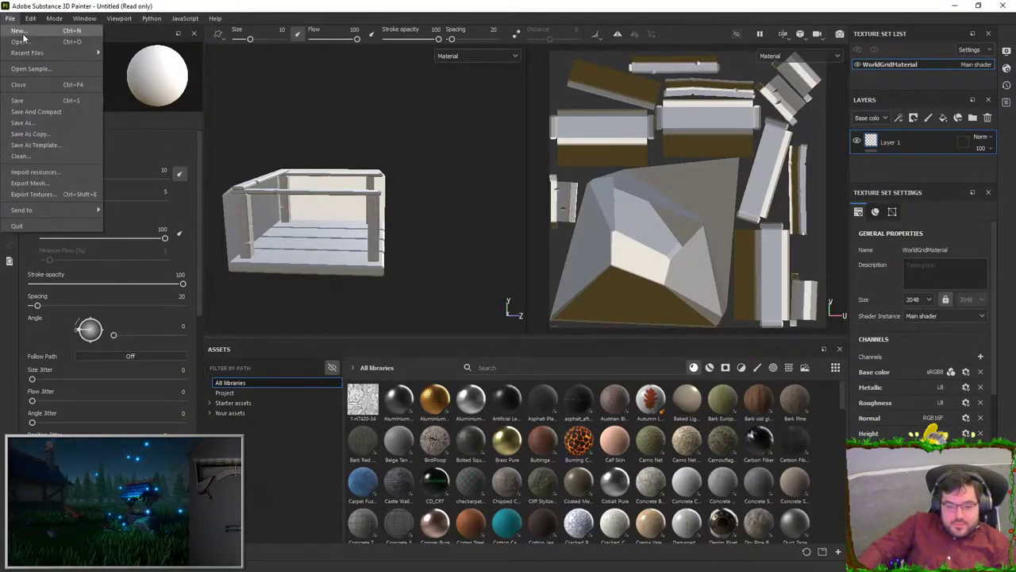
left_click(24, 32)
left_click(611, 171)
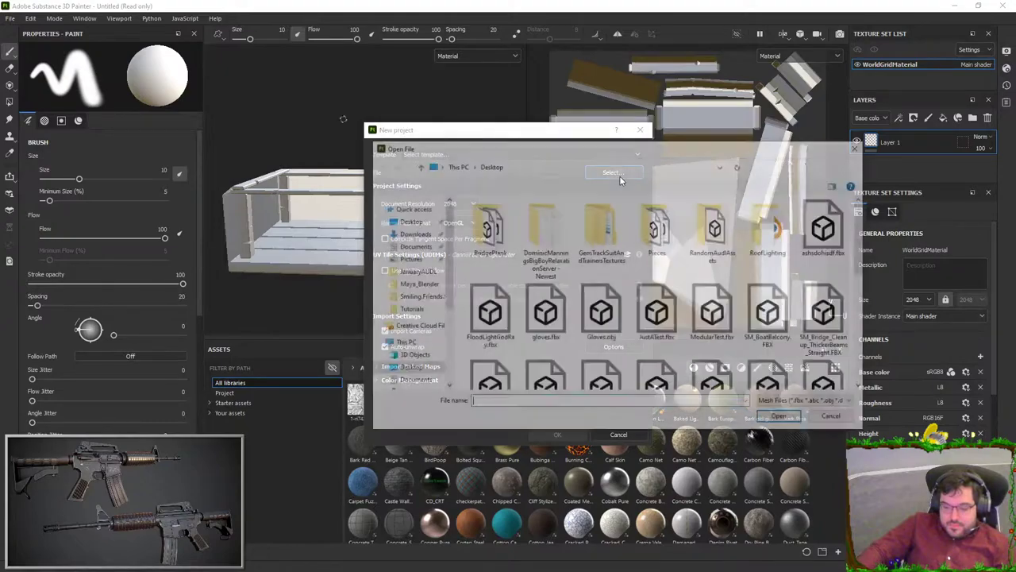
left_click(554, 170)
left_click(494, 402)
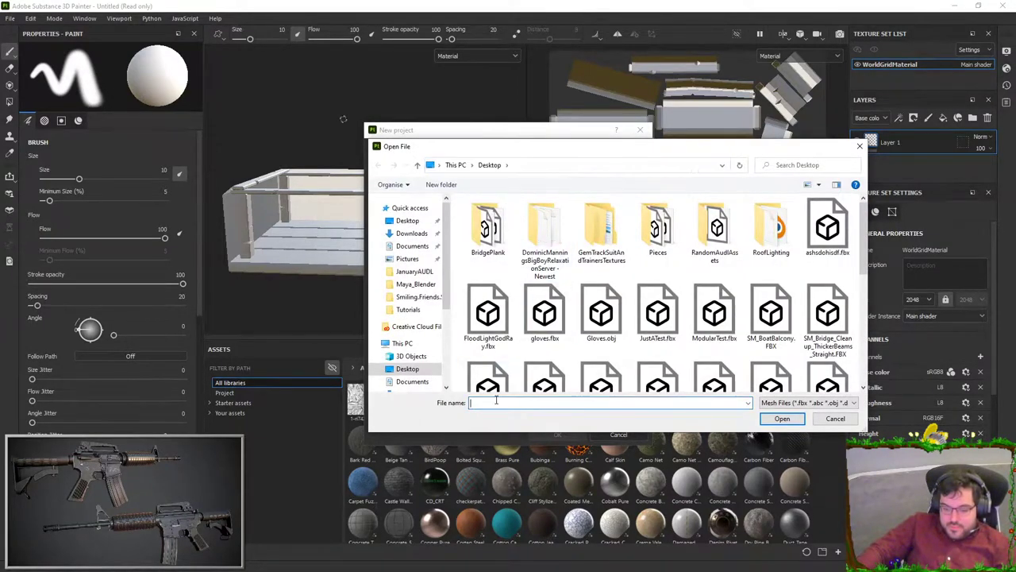
type("SM_BoatBalcony")
left_click(660, 414)
left_click(778, 418)
left_click(566, 432)
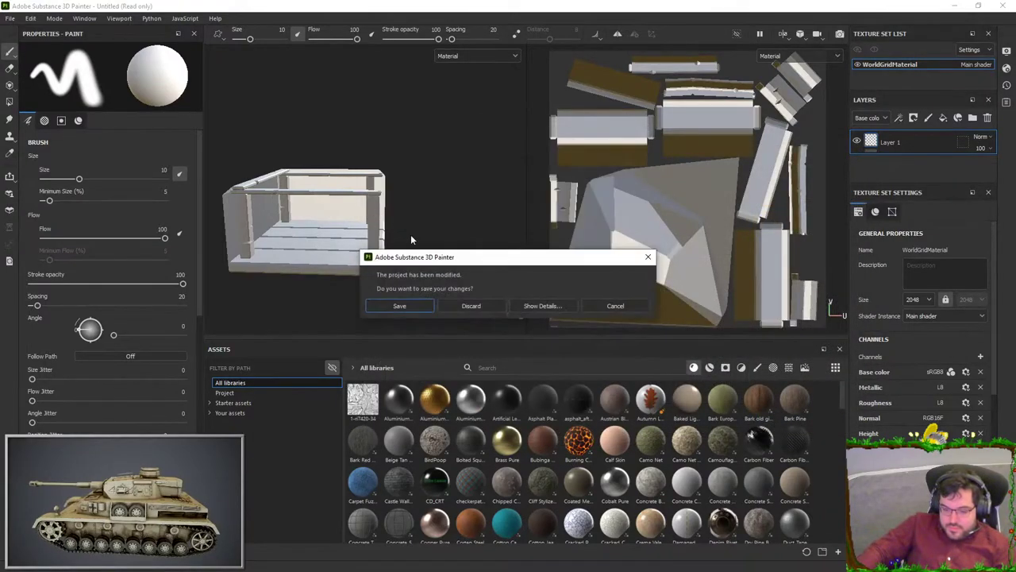
left_click(464, 308)
left_click_drag(362, 202, 313, 341, "alt")
scroll(404, 236, "down", 3)
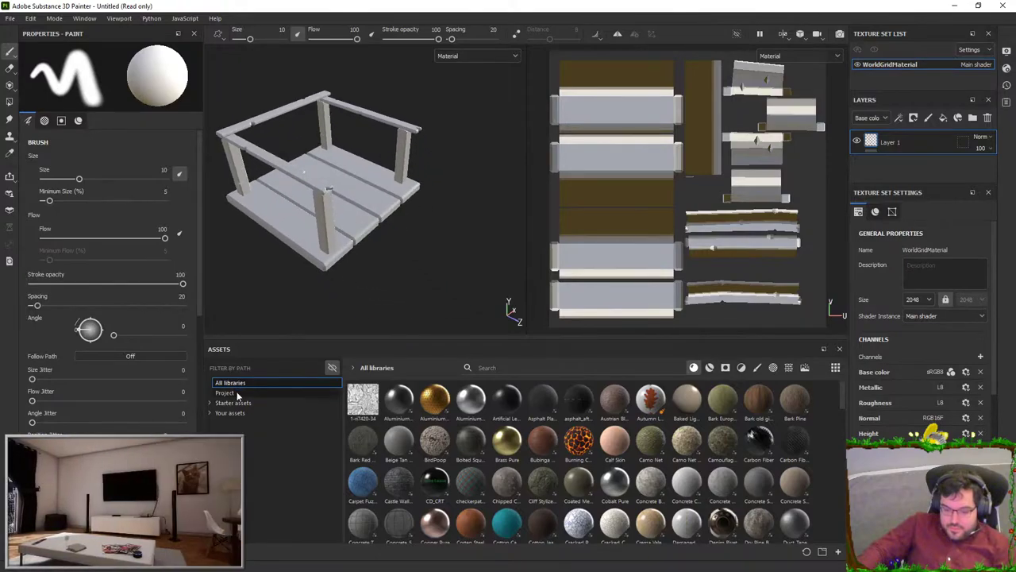
- Search all asset libraries for "sumo" and apply the StylizedWoodSumo material to the balcony mesh
left_click(225, 392)
left_click(234, 383)
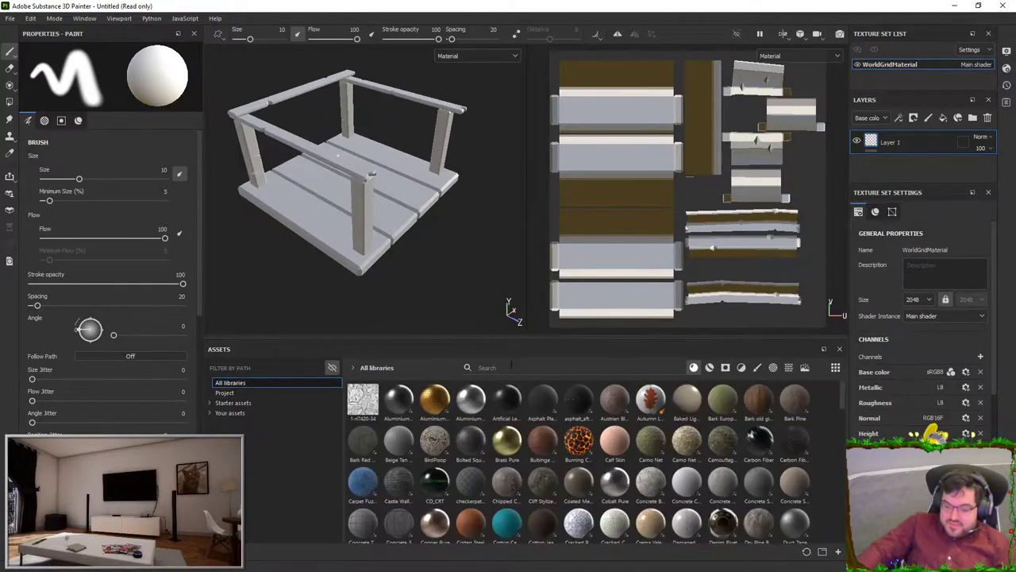
left_click(250, 402)
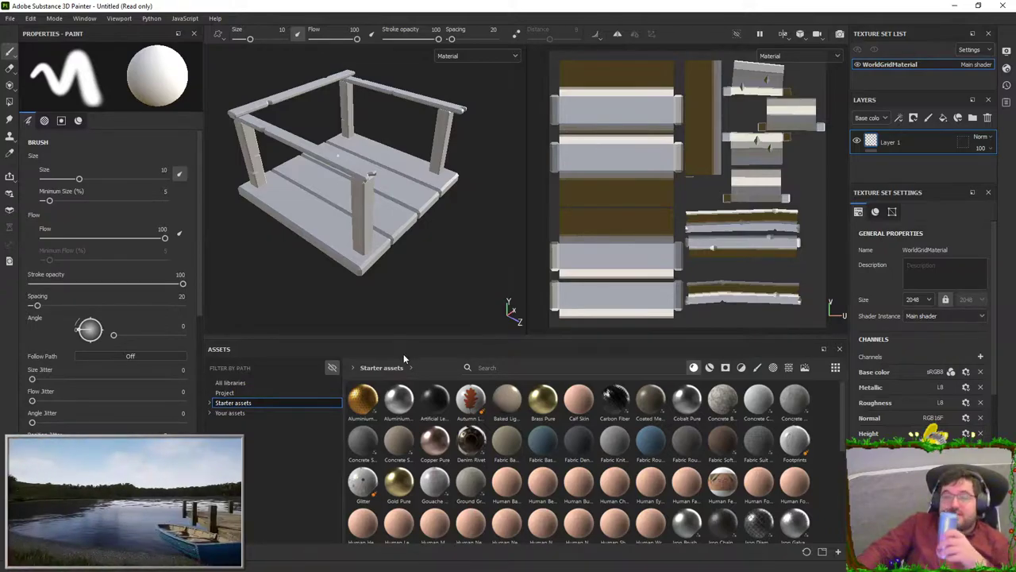
left_click(518, 368)
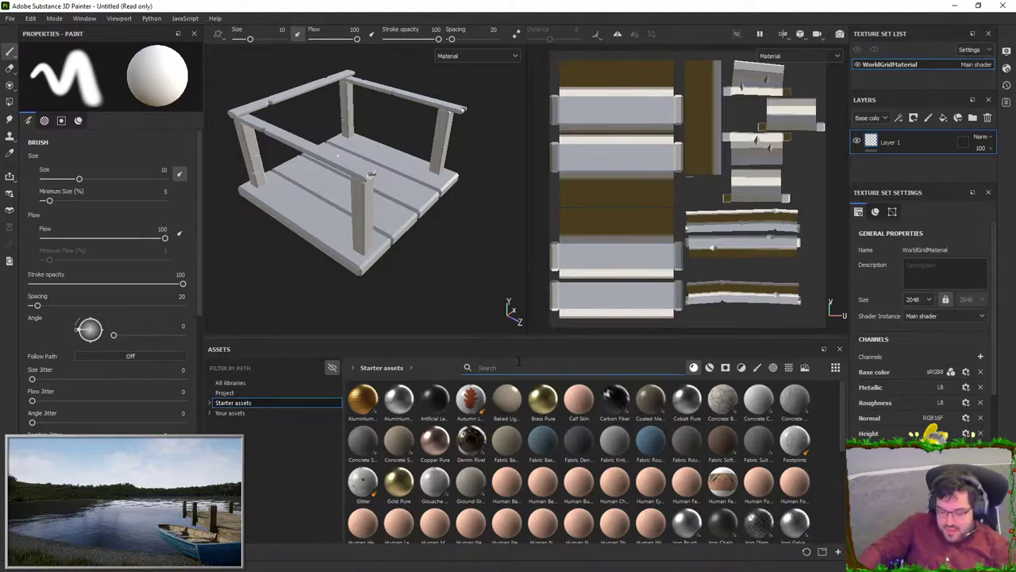
type("sumo")
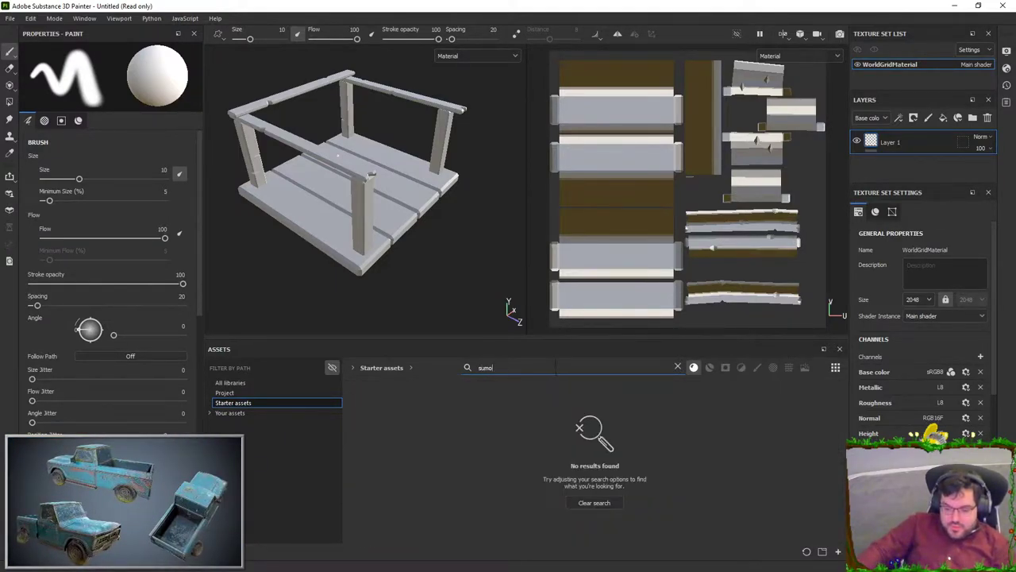
left_click(230, 383)
left_click_drag(435, 400, 478, 254)
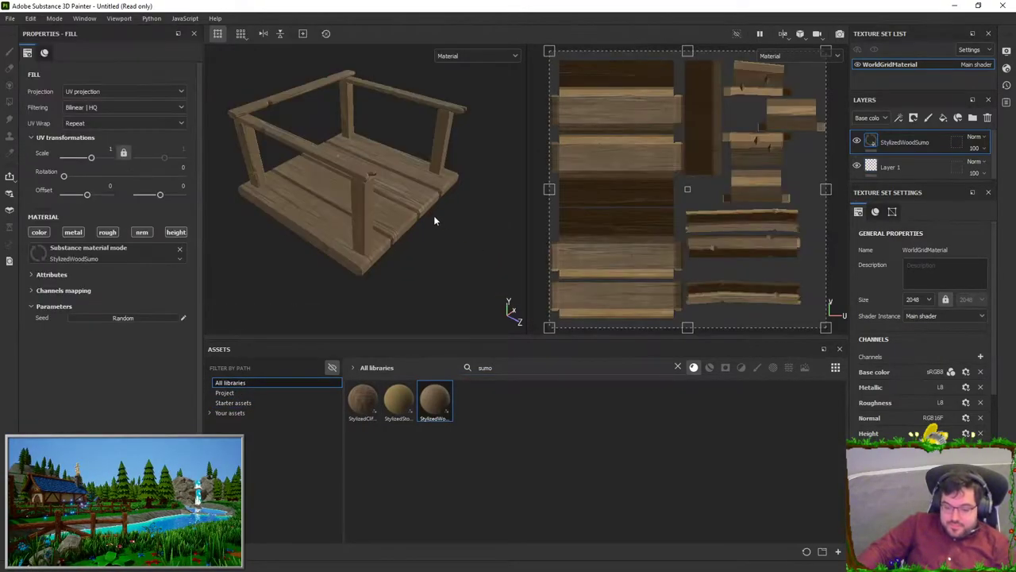
scroll(435, 208, "up", 5)
left_click_drag(435, 208, 755, 196, "alt")
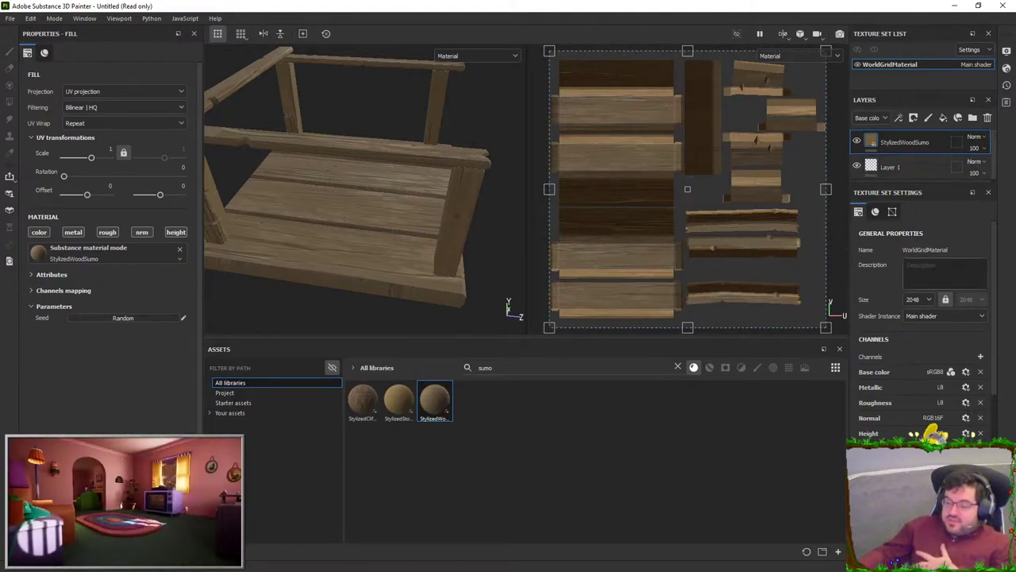
- Open the mesh map baking settings, try a 2048 output size and review the high poly parameters without baking
scroll(968, 326, "down", 3)
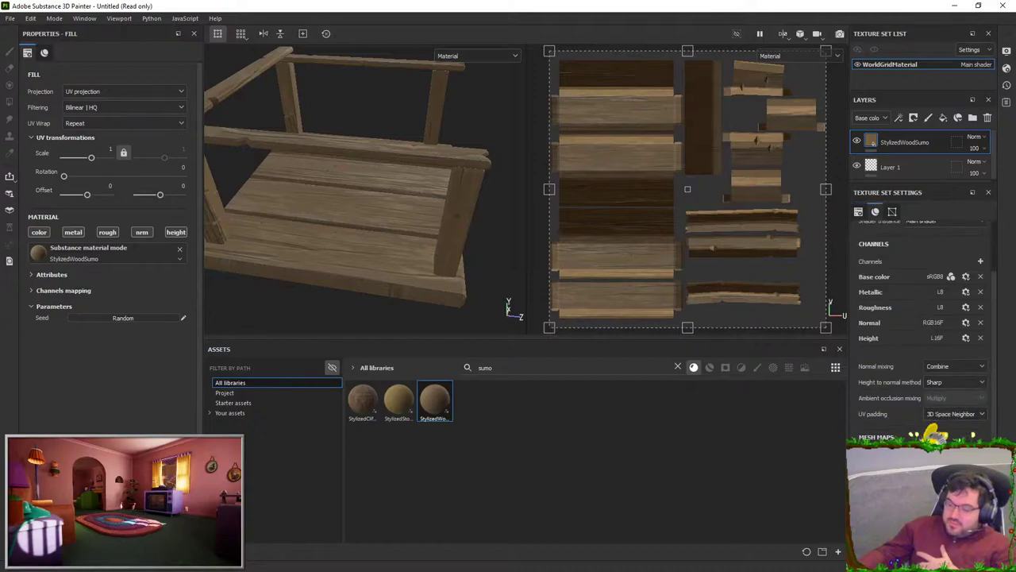
left_click(953, 454)
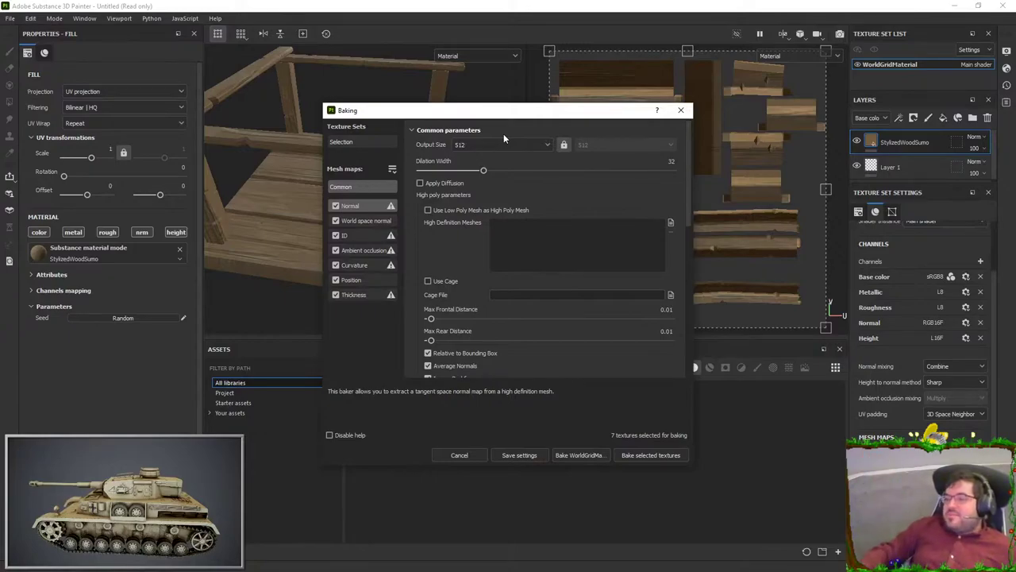
mouse_move(405, 265)
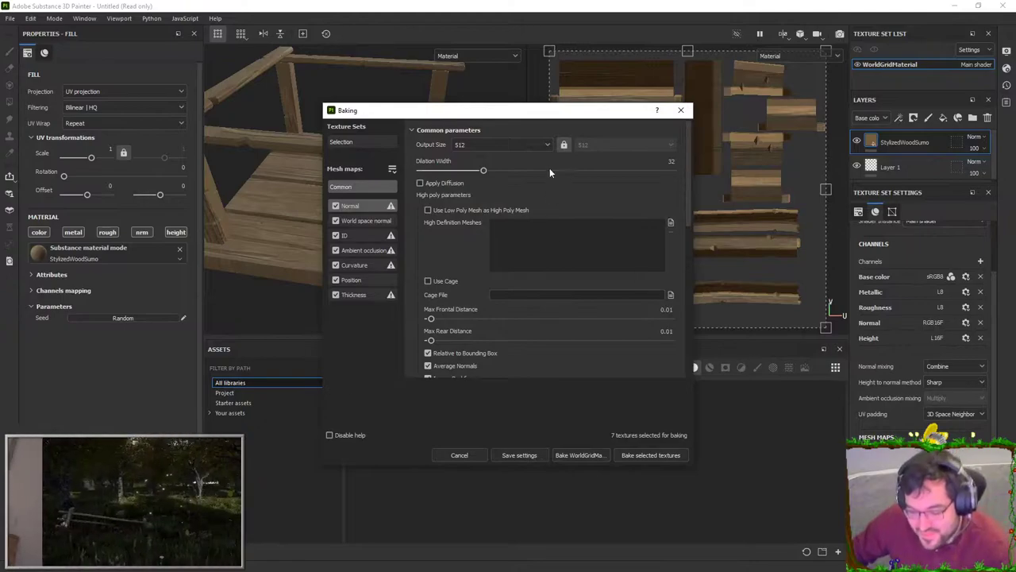
left_click(516, 145)
left_click(482, 222)
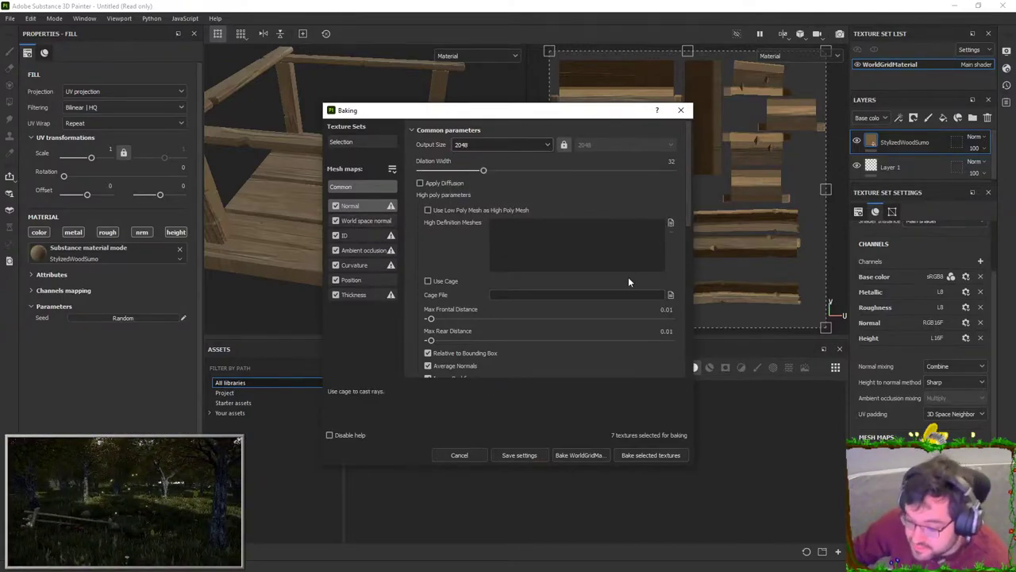
scroll(531, 300, "down", 1)
scroll(512, 313, "down", 6)
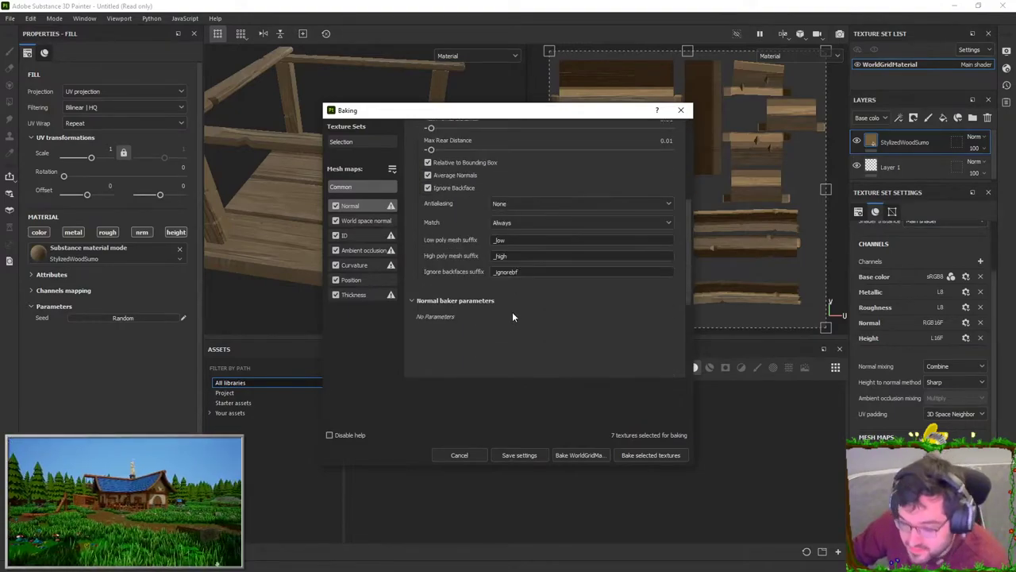
scroll(510, 316, "up", 7)
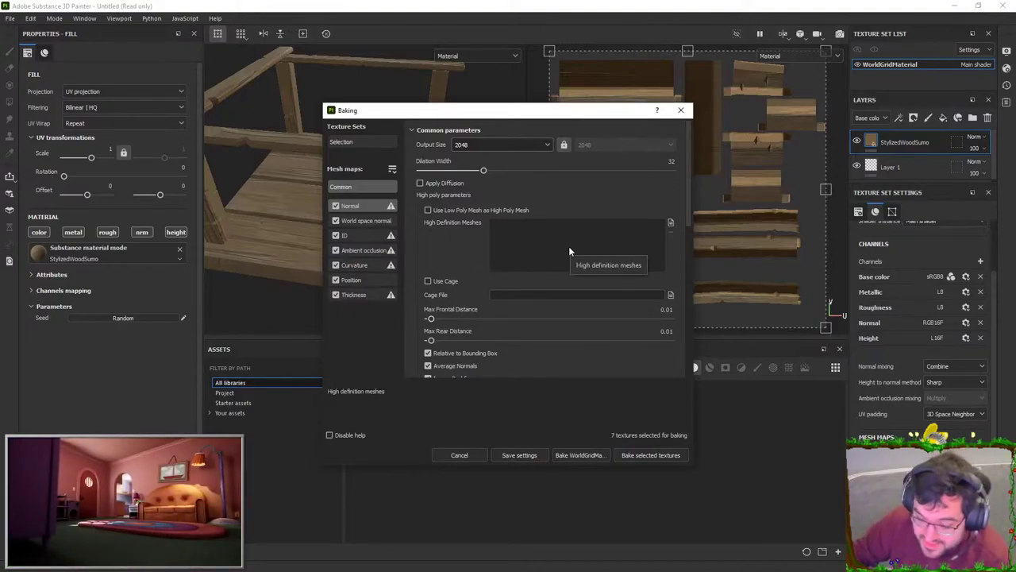
scroll(596, 263, "down", 2)
scroll(543, 293, "down", 3)
scroll(537, 316, "up", 5)
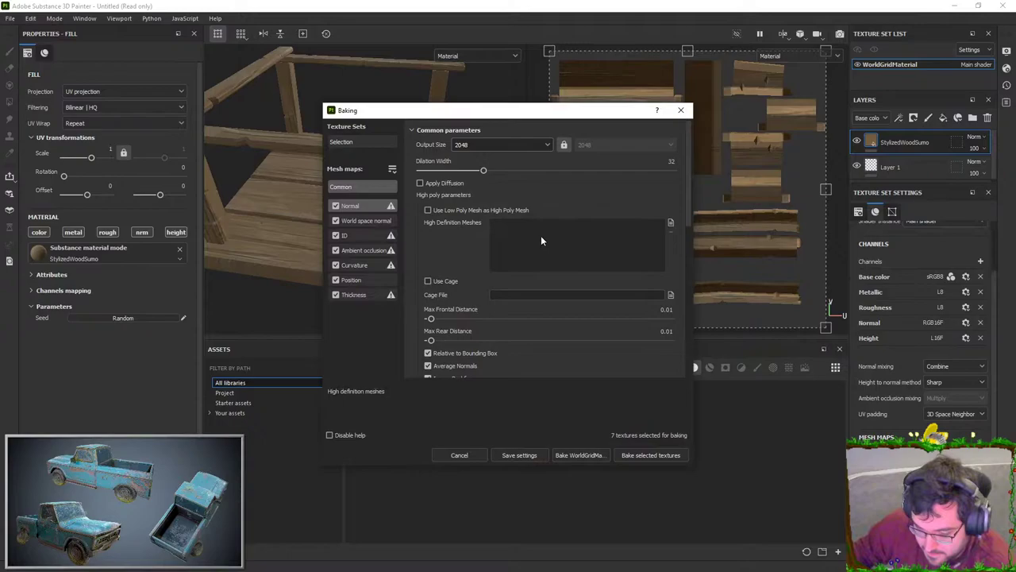
left_click(681, 109)
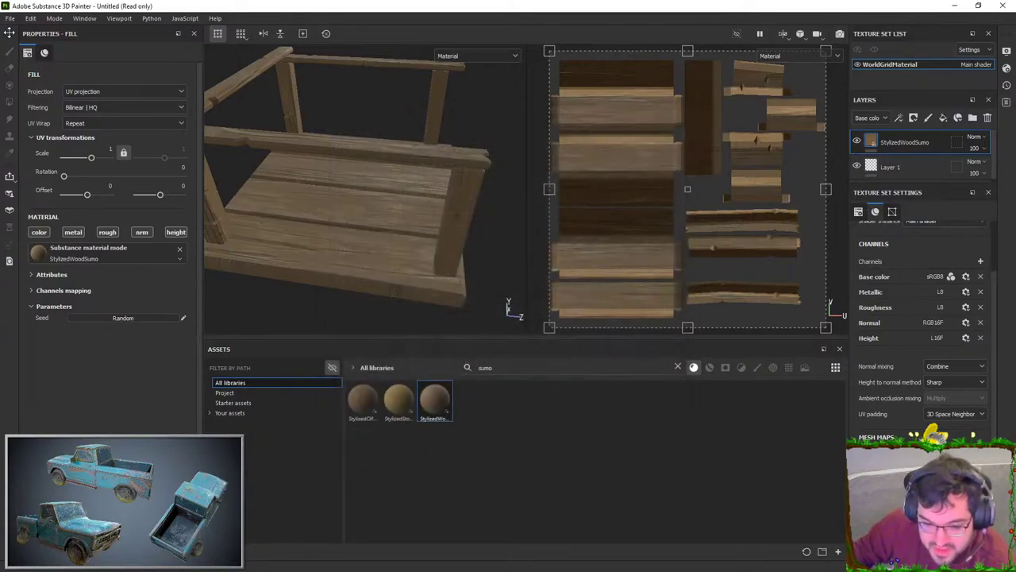
- Configure the texture export with the JustNormalsForReimport template, png file type and size 2048
left_click(10, 19)
left_click(48, 173)
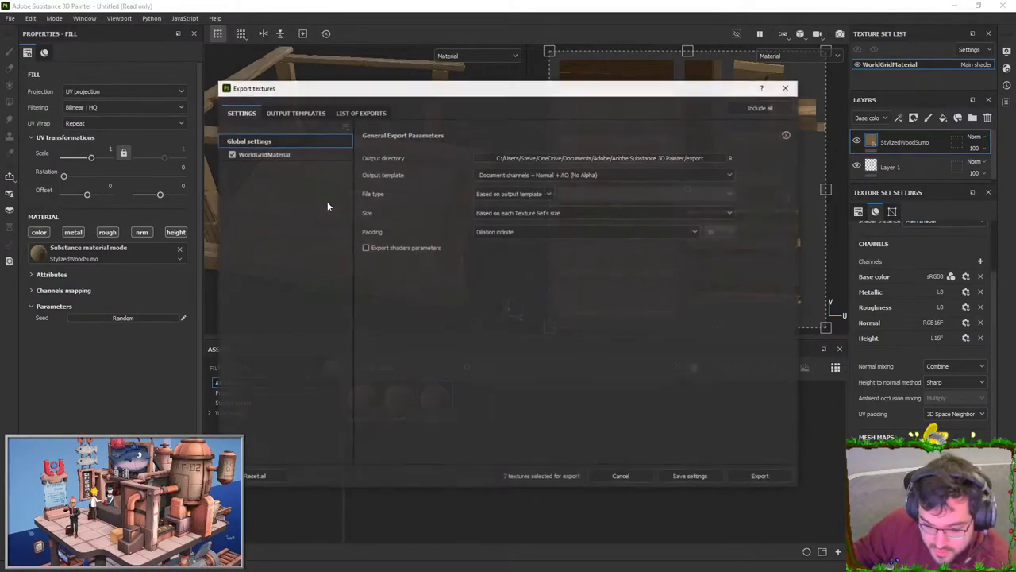
left_click(546, 175)
scroll(526, 246, "down", 5)
scroll(527, 238, "up", 10)
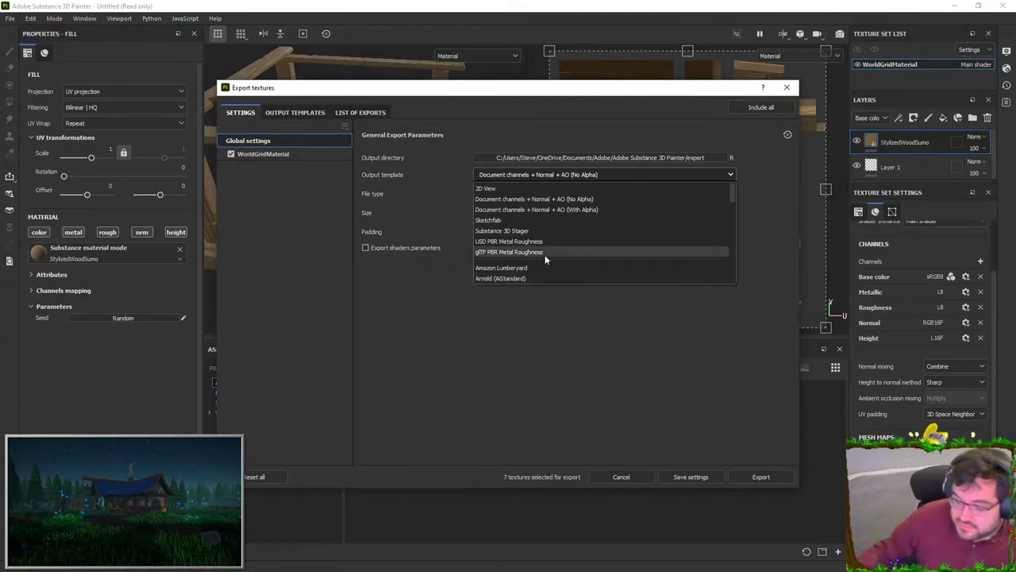
scroll(544, 242, "down", 1)
scroll(520, 249, "down", 2)
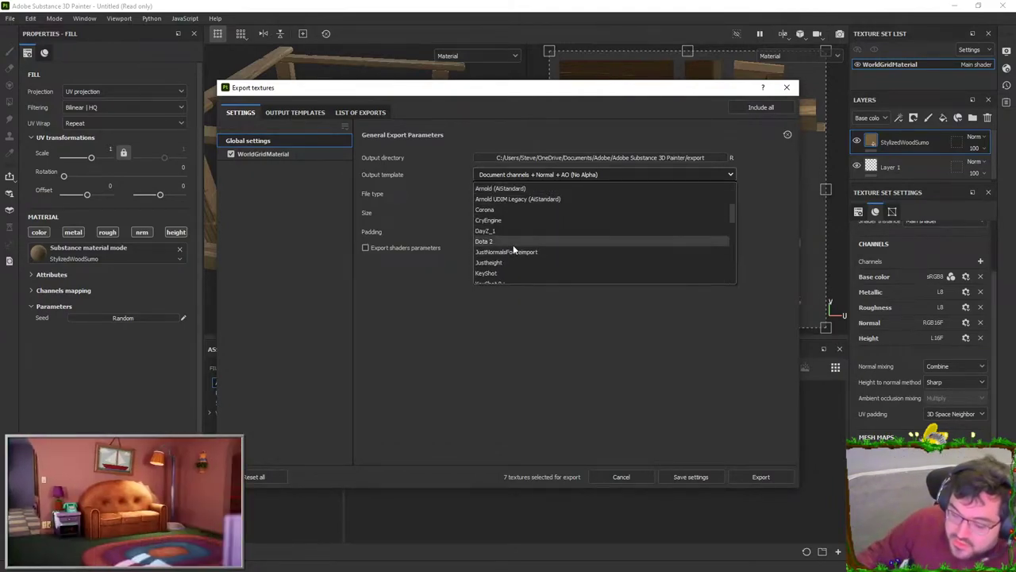
left_click(516, 248)
left_click(528, 193)
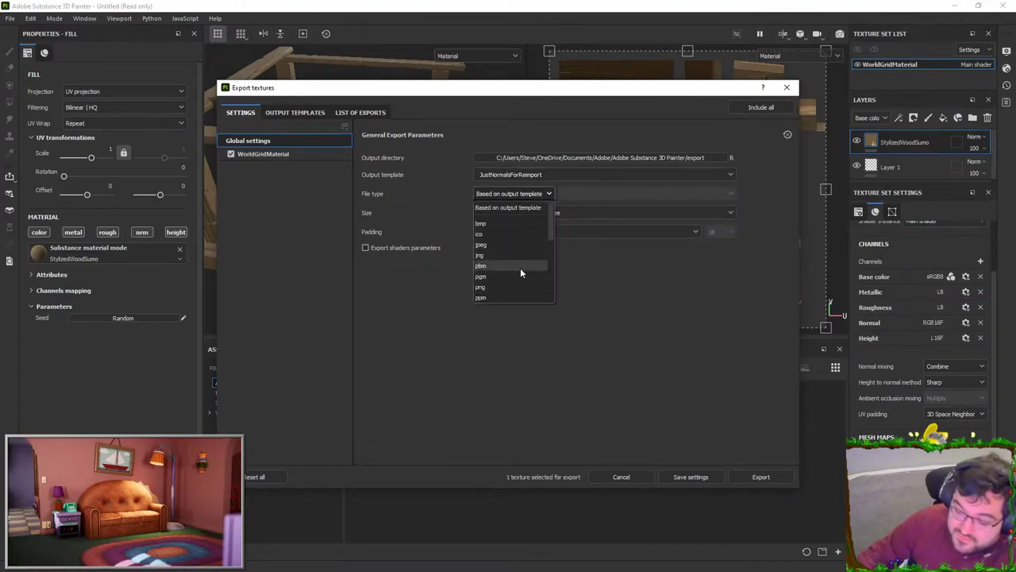
left_click(512, 285)
left_click(531, 213)
left_click(521, 295)
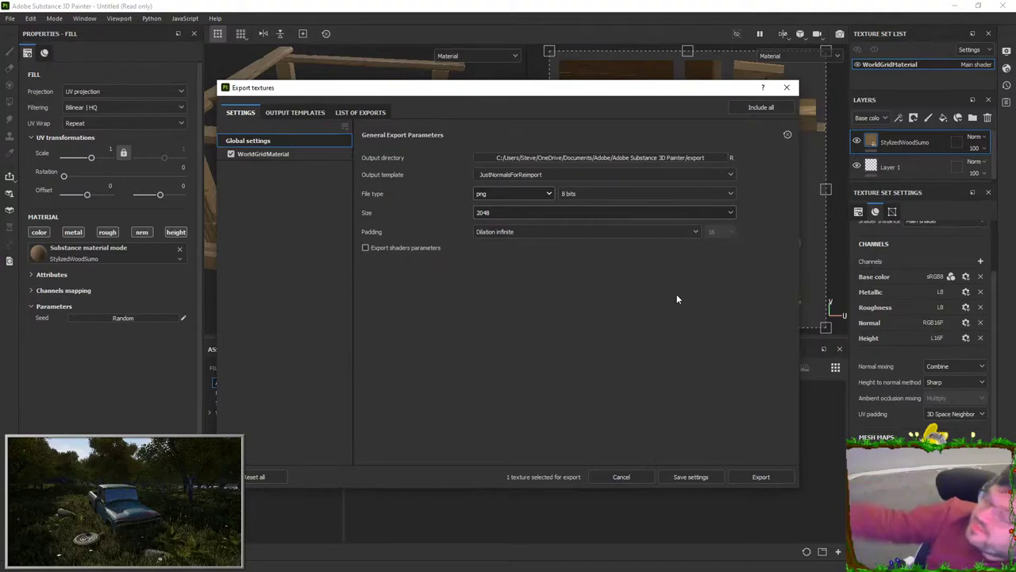
- Choose an output folder for the texture export, export the normal texture and close the export window
left_click(558, 159)
left_click(260, 179)
left_click(630, 376)
left_click(752, 471)
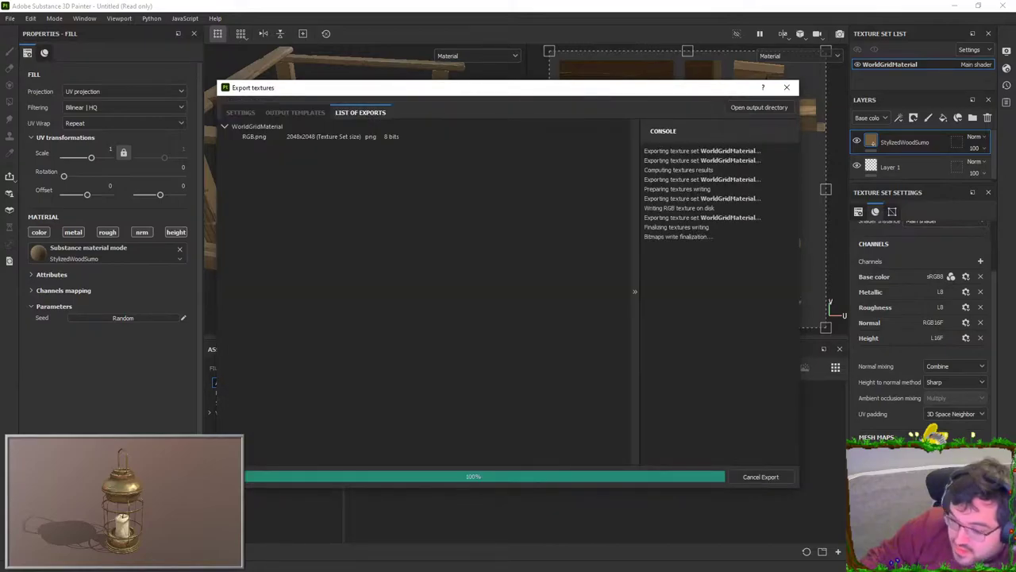
left_click(788, 87)
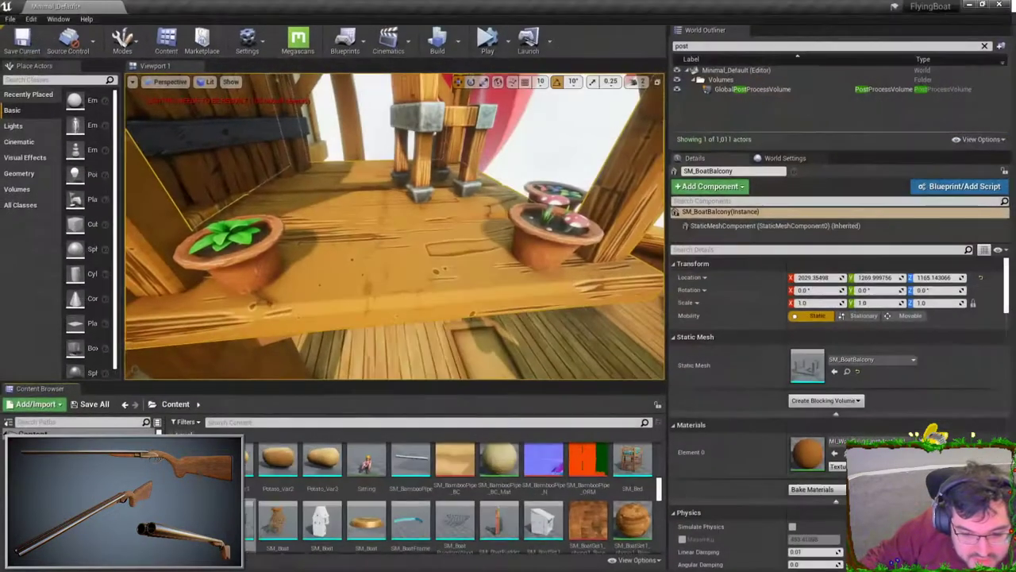
- Switch to Unreal Editor, deselect the balcony and inspect the whole flying boat in a full-screen viewport
mouse_move(541, 277)
right_mouse_down()
mouse_move(445, 279)
mouse_move(541, 277)
right_mouse_up()
key("Escape")
key("F11")
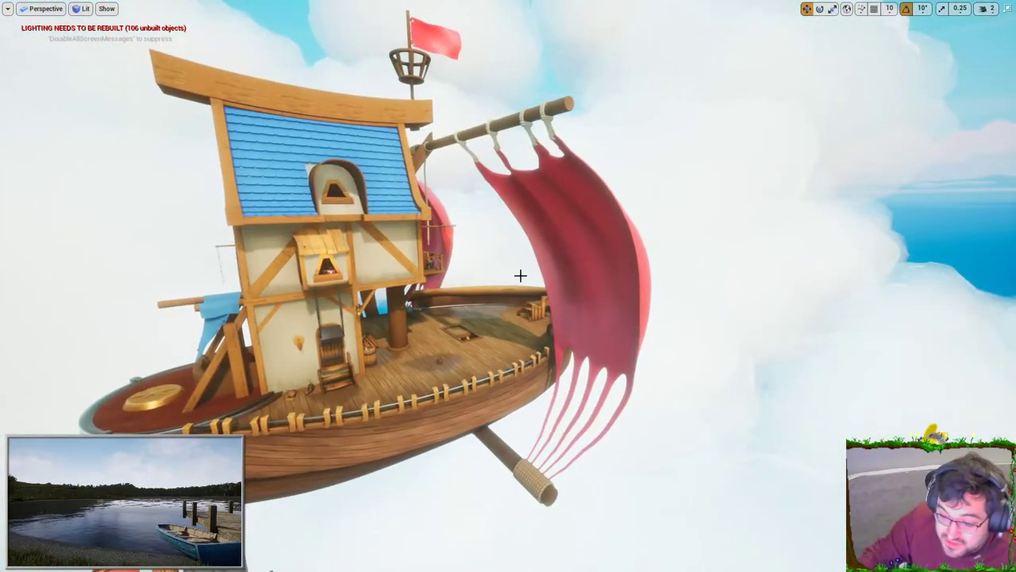
right_click_drag(520, 274, 520, 274)
right_click_drag(598, 228, 598, 228)
key("F11")
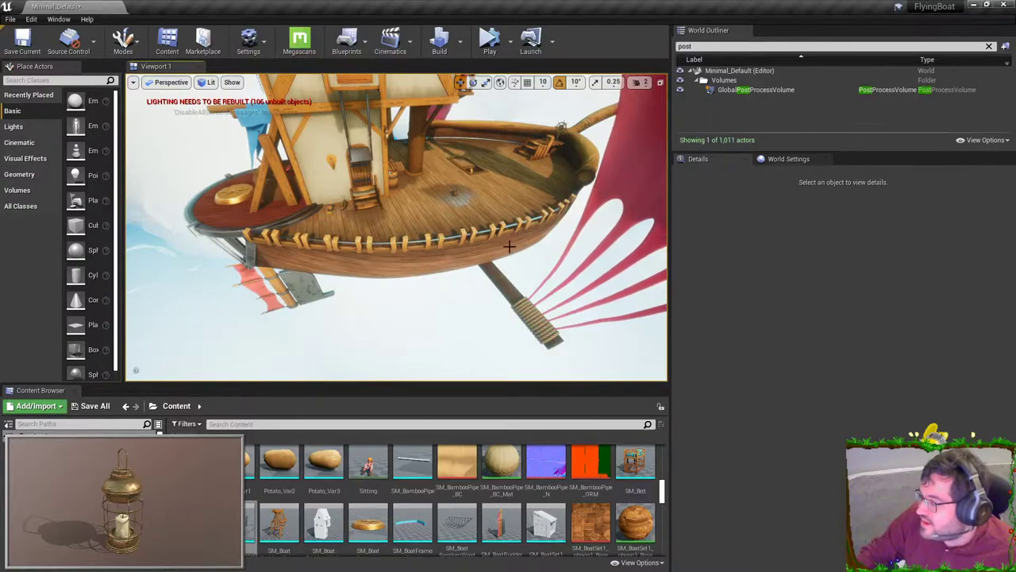
right_click_drag(517, 243, 517, 243)
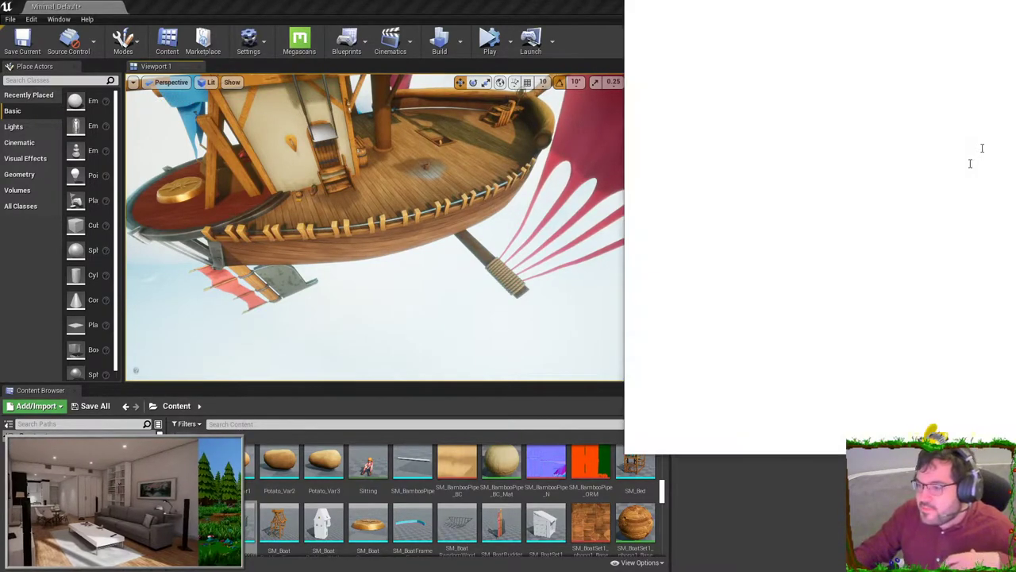
- Switch to the browser, search YouTube for "zombie game made in 12 days" and skip ahead to gameplay in the zombie survival video
left_click_drag(1015, 7, 658, 5)
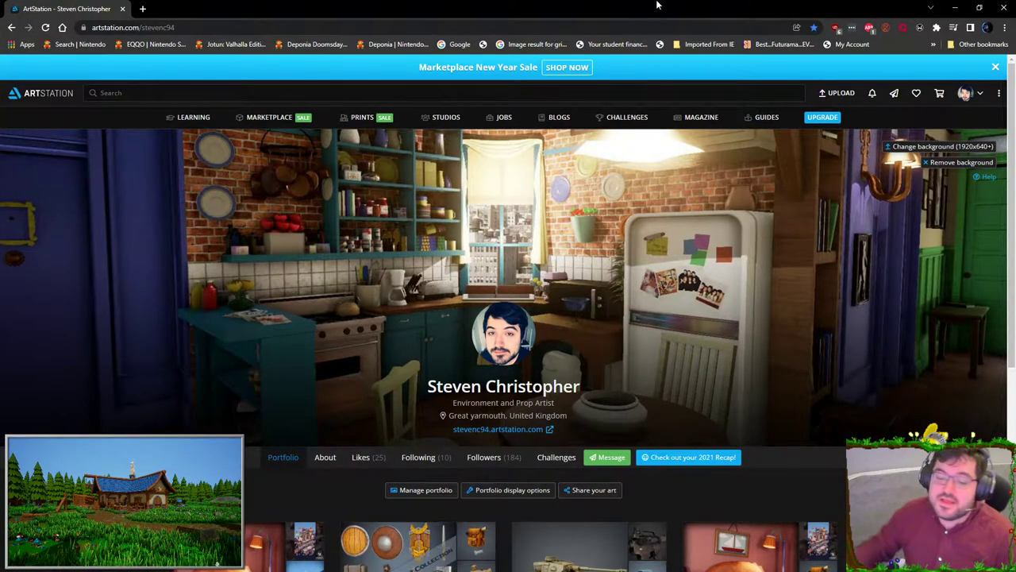
left_click(142, 8)
type("yo")
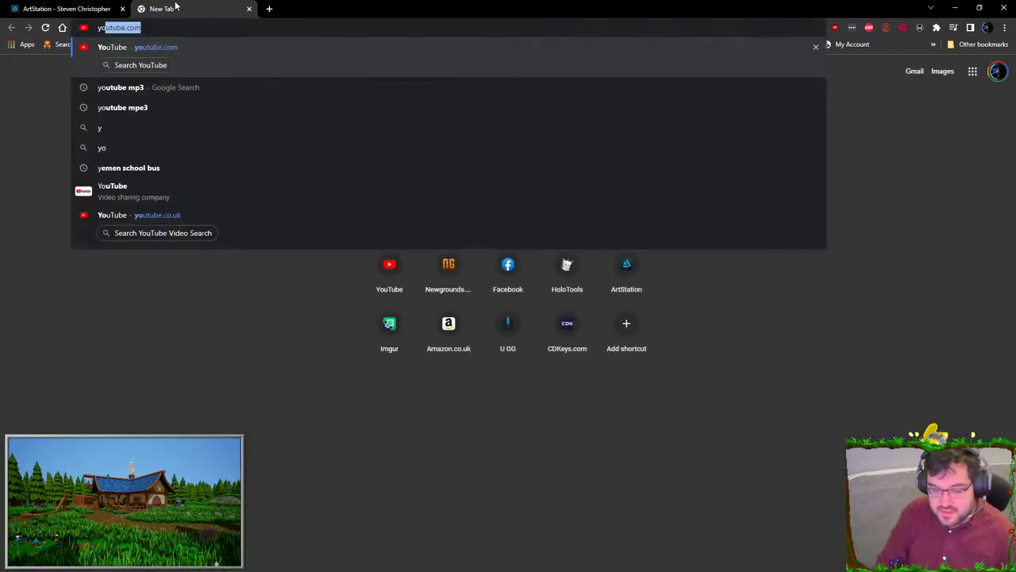
key("Tab")
type("zombie game")
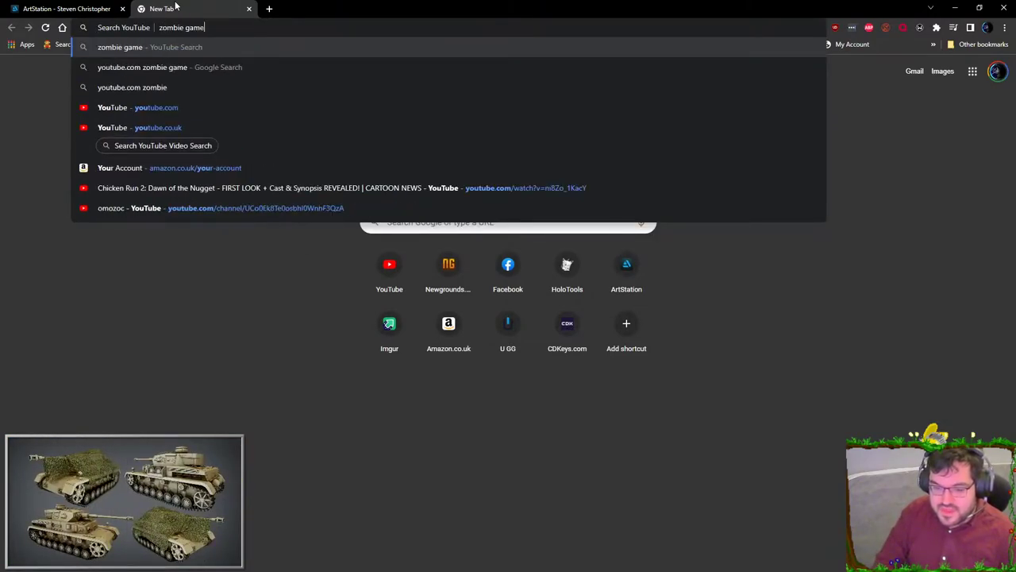
type(" made in 12 days")
key("Return")
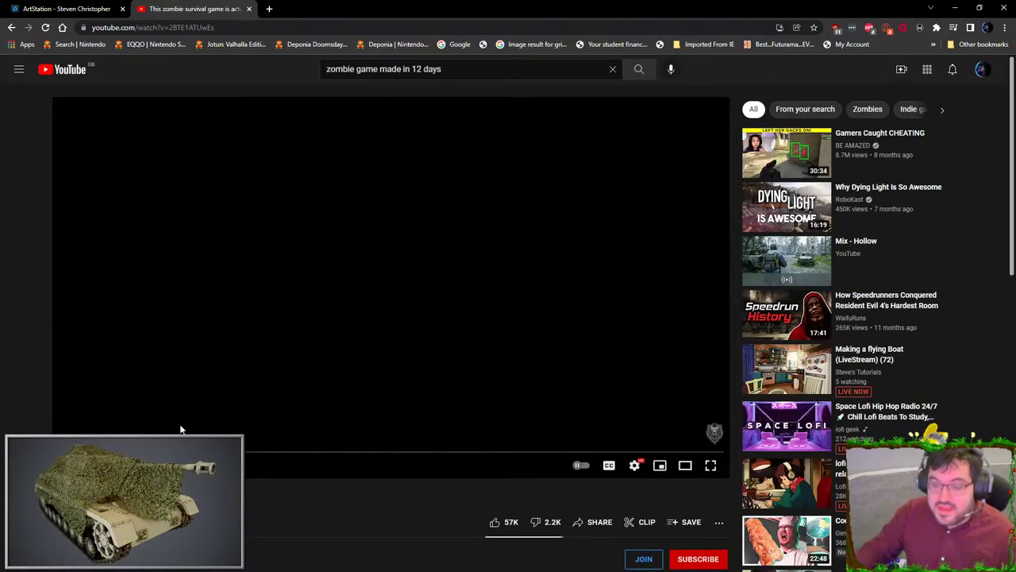
left_click(330, 333)
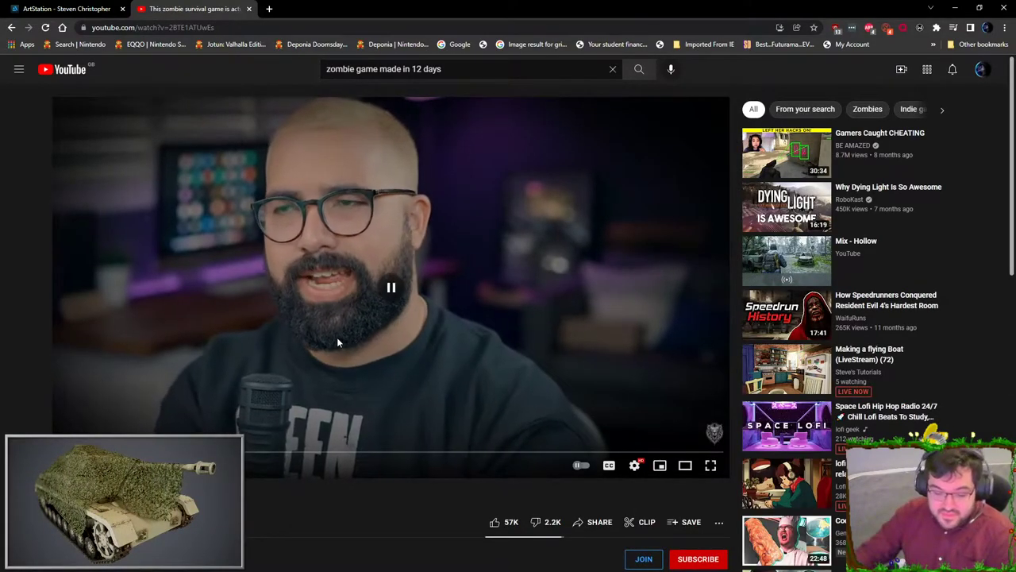
left_click(280, 454)
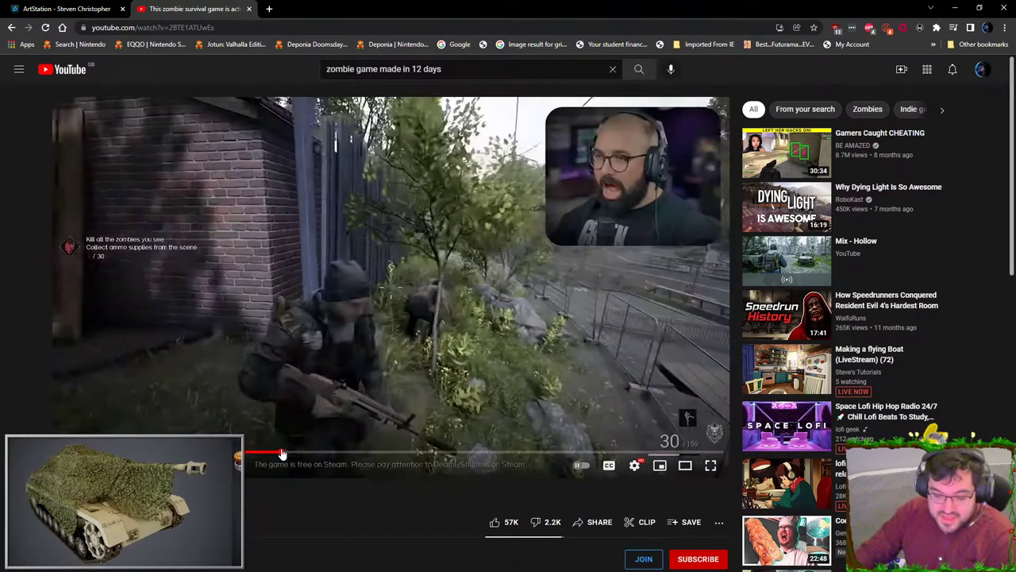
- Seek within the zombie survival video, read its description and select the game title "Deathly Stillness"
left_click(232, 453)
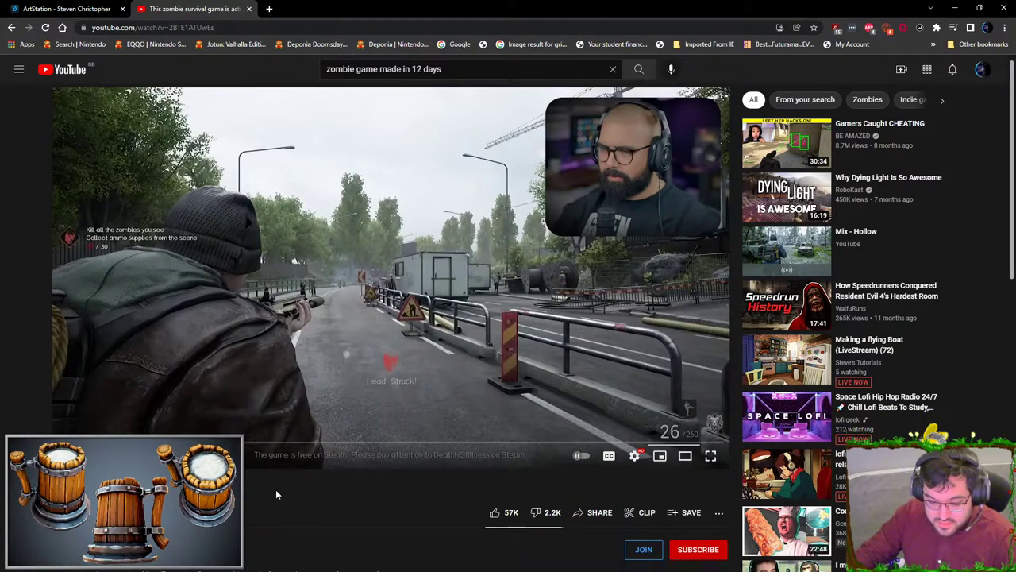
scroll(277, 489, "down", 4)
left_click(124, 365)
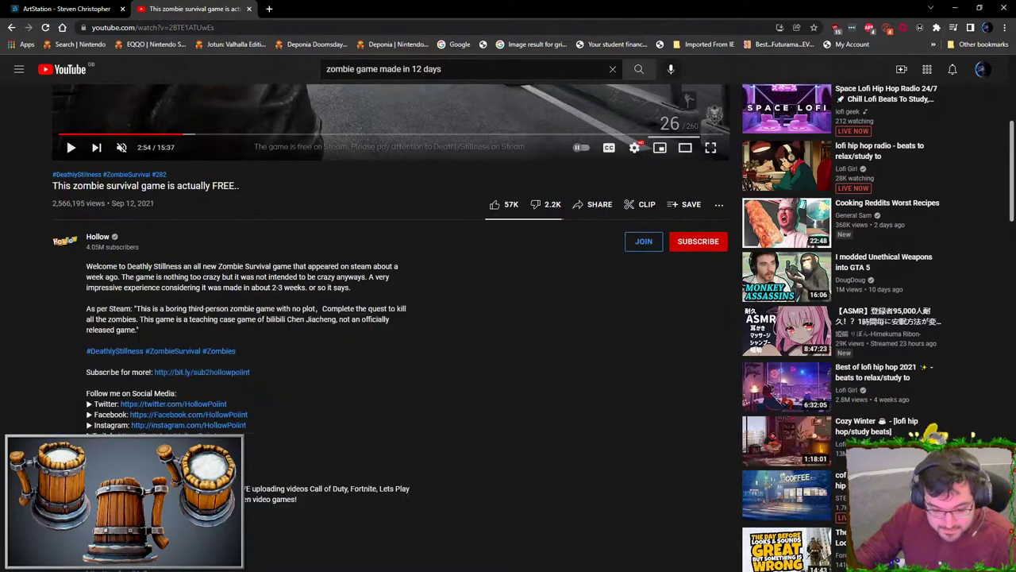
scroll(178, 368, "down", 5)
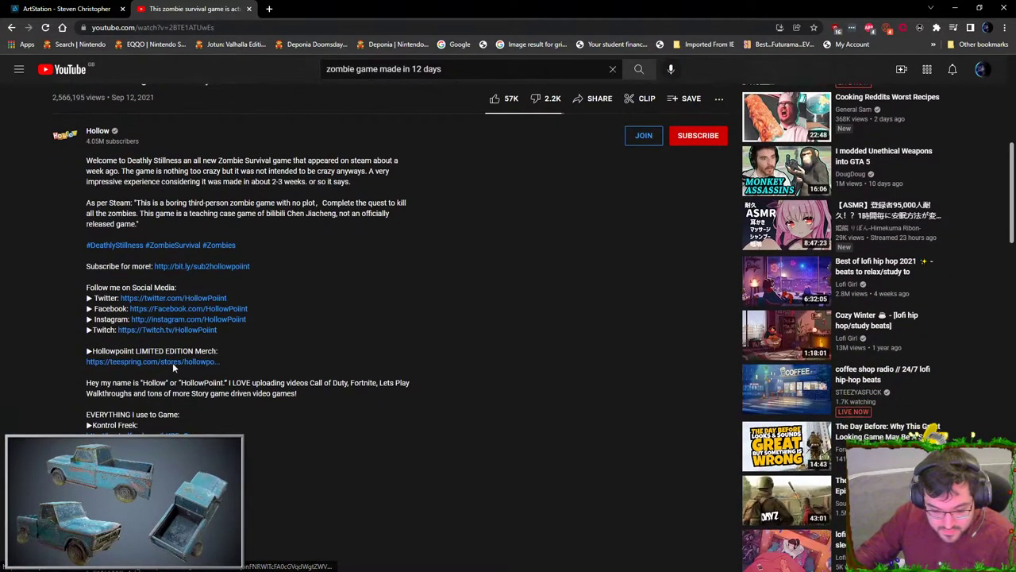
scroll(191, 427, "up", 3)
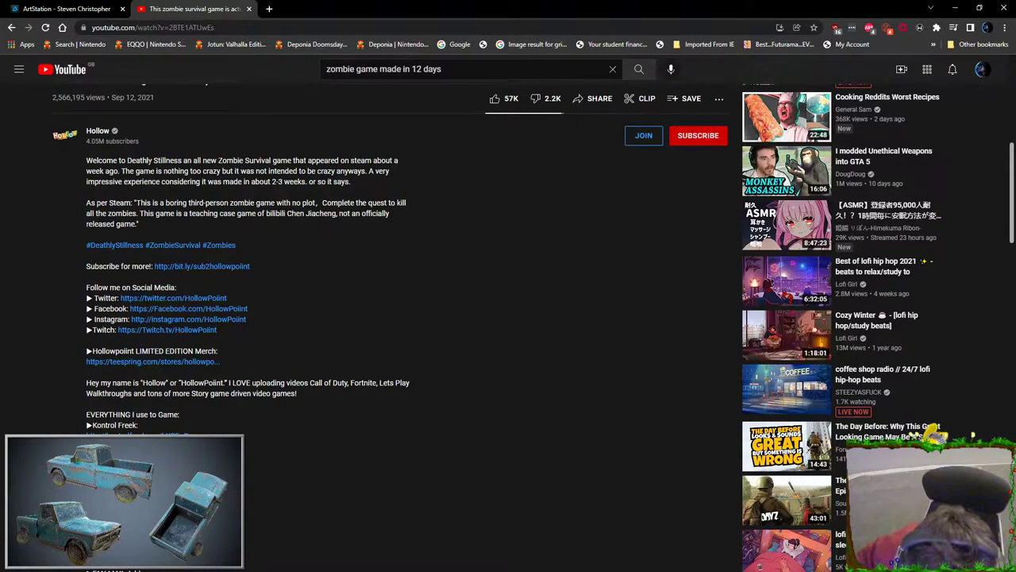
left_click_drag(127, 160, 183, 160)
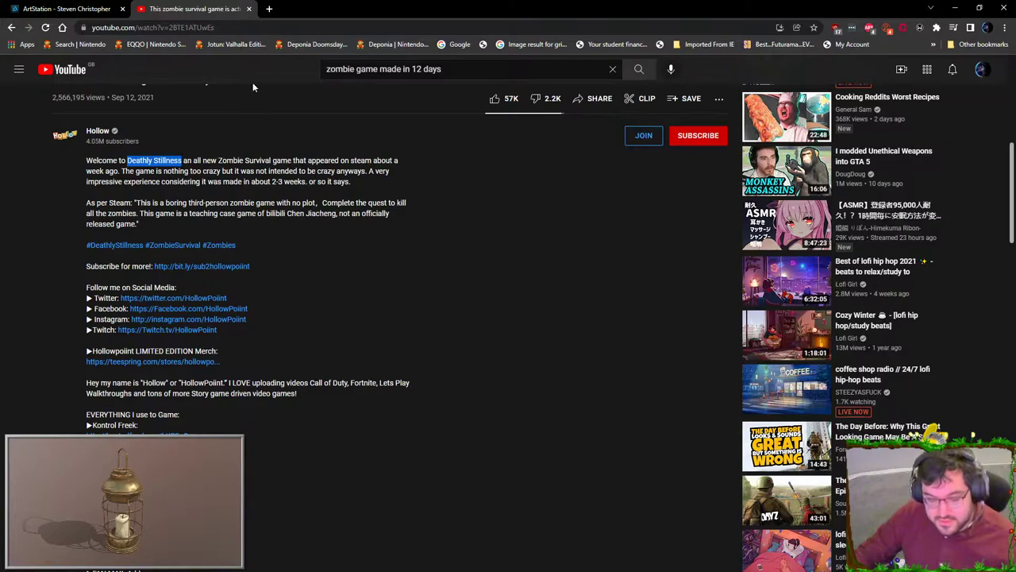
- Search Google for "Deathly Stillness steam" in a new tab and open the game's Steam store page
left_click(269, 8)
type("Deathly Stillness")
type("stream")
key("Return")
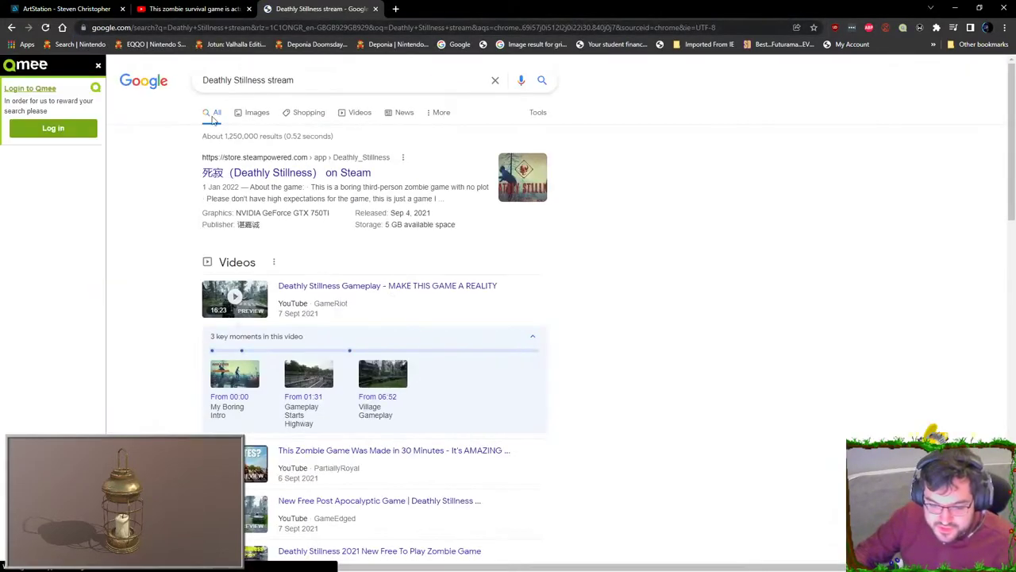
left_click(277, 79)
key("BackSpace")
key("Return")
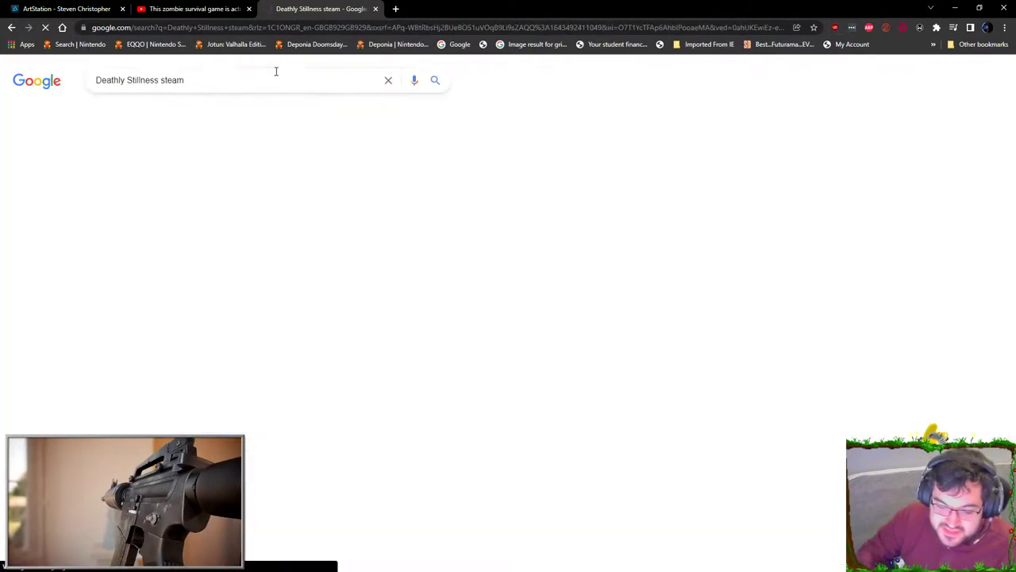
left_click(280, 172)
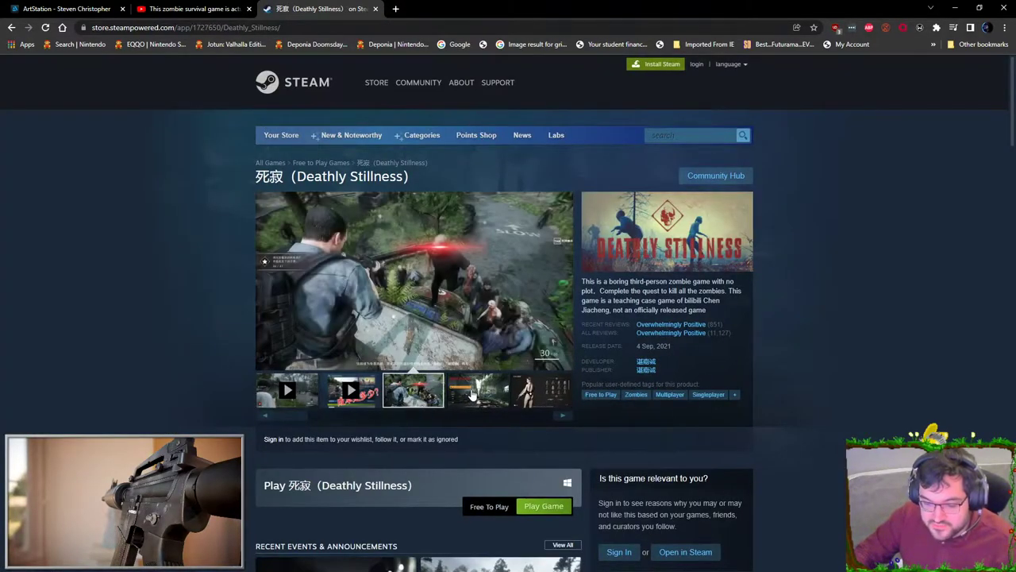
- View the ruined-building screenshot of Deathly Stillness and watch the first gameplay trailer on the store page
left_click(472, 395)
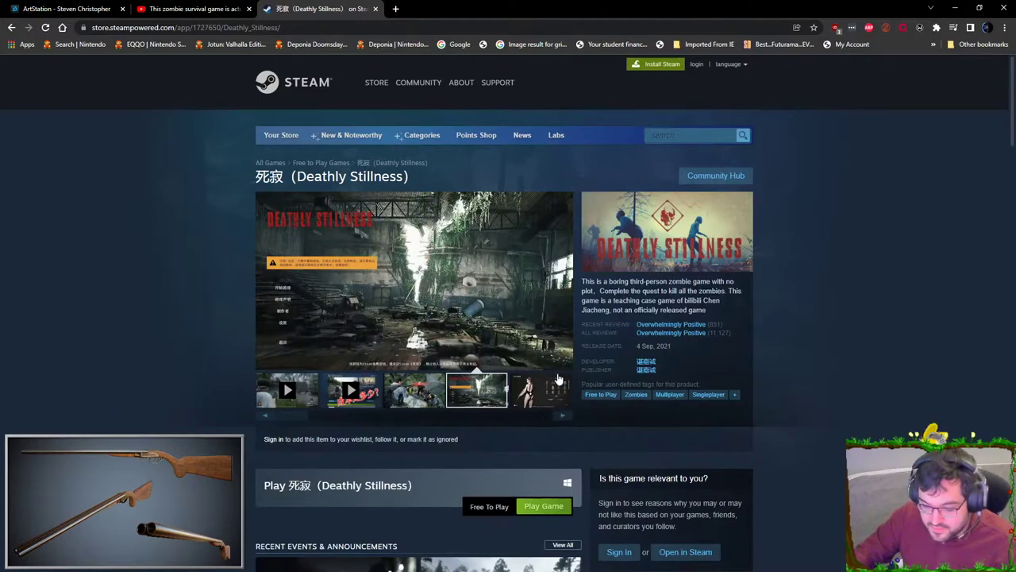
left_click(287, 406)
mouse_move(658, 330)
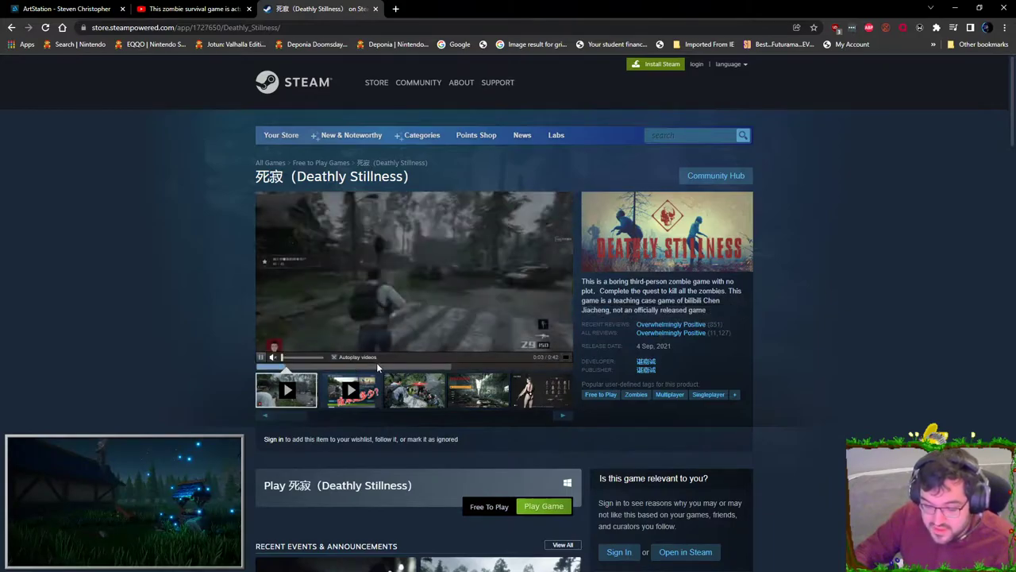
left_click(563, 355)
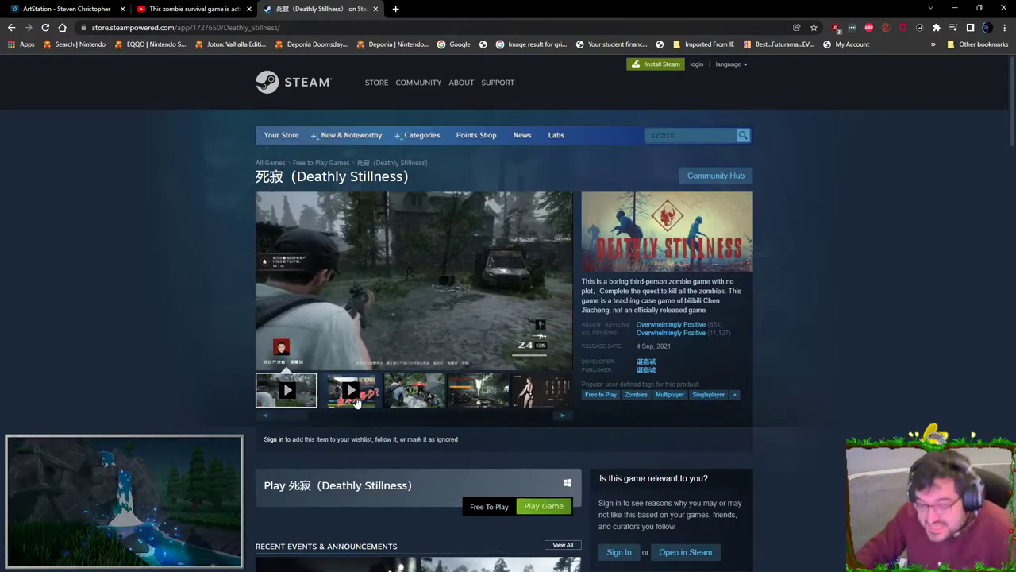
- Browse the Deathly Stillness store screenshots and enlarge the foggy street scene to examine its environment art
left_click(459, 399)
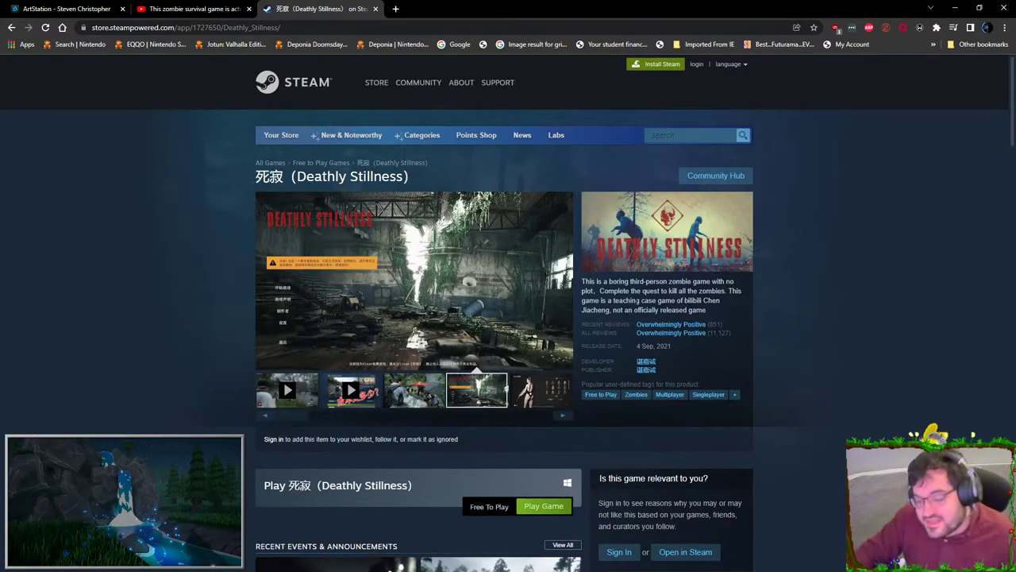
left_click(563, 415)
left_click(563, 415)
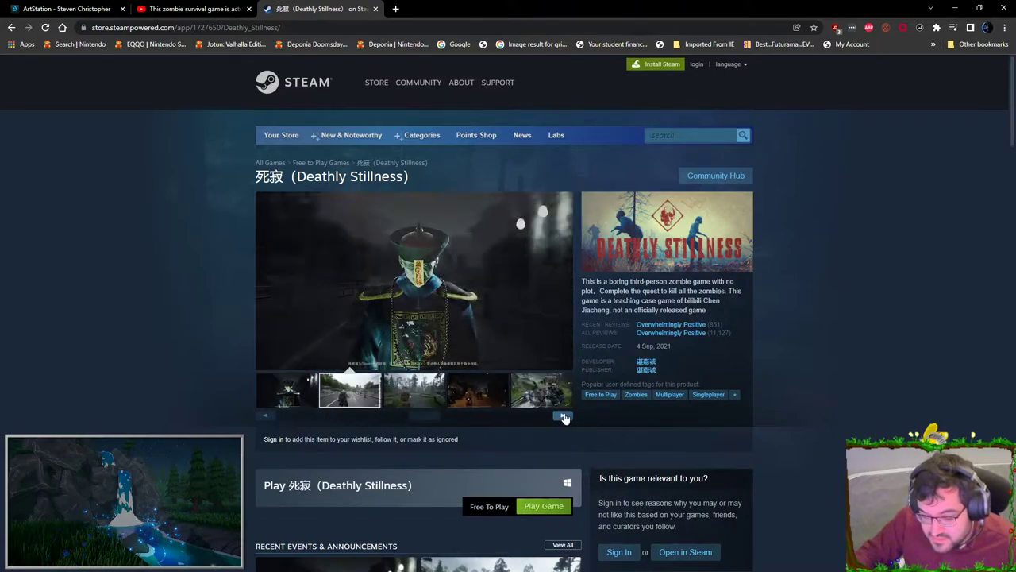
left_click(564, 416)
left_click(563, 416)
left_click(563, 415)
left_click(563, 416)
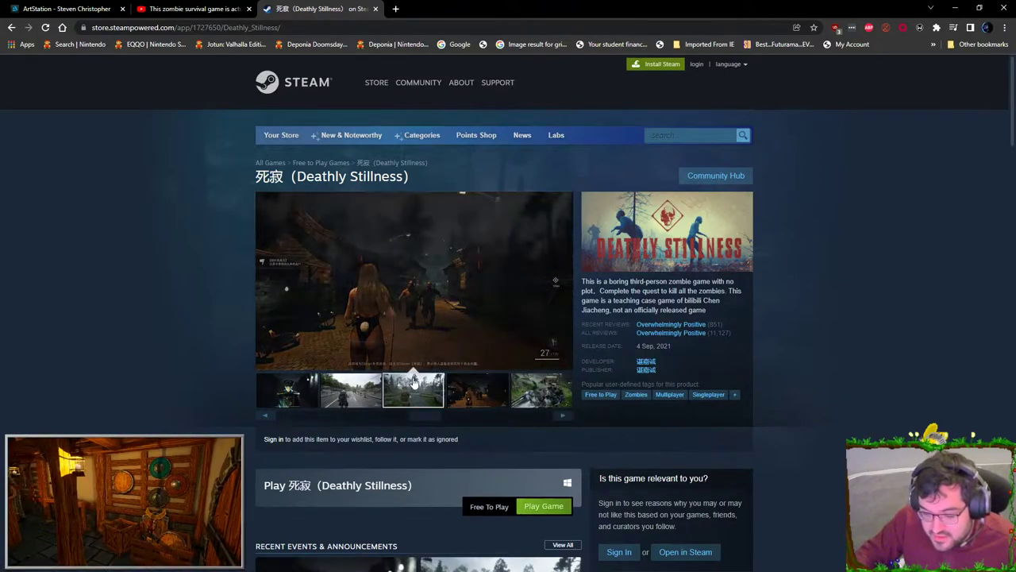
left_click(563, 415)
left_click(458, 300)
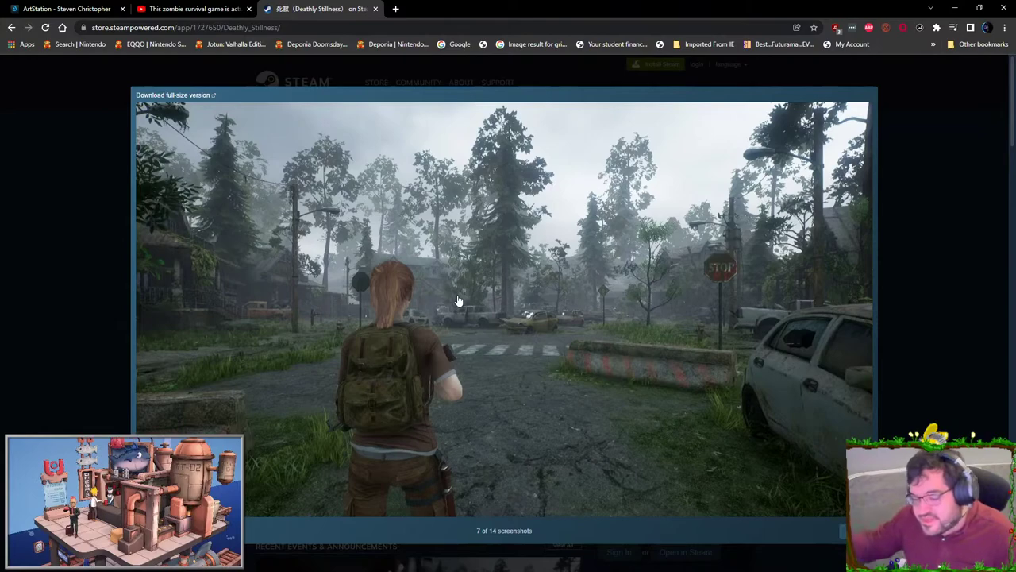
left_click(963, 280)
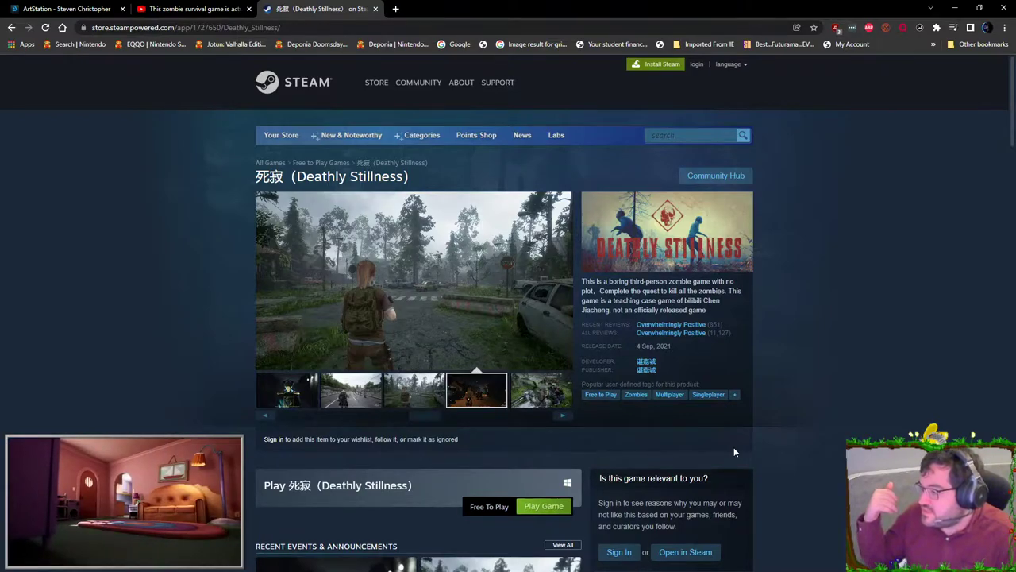
left_click(530, 380)
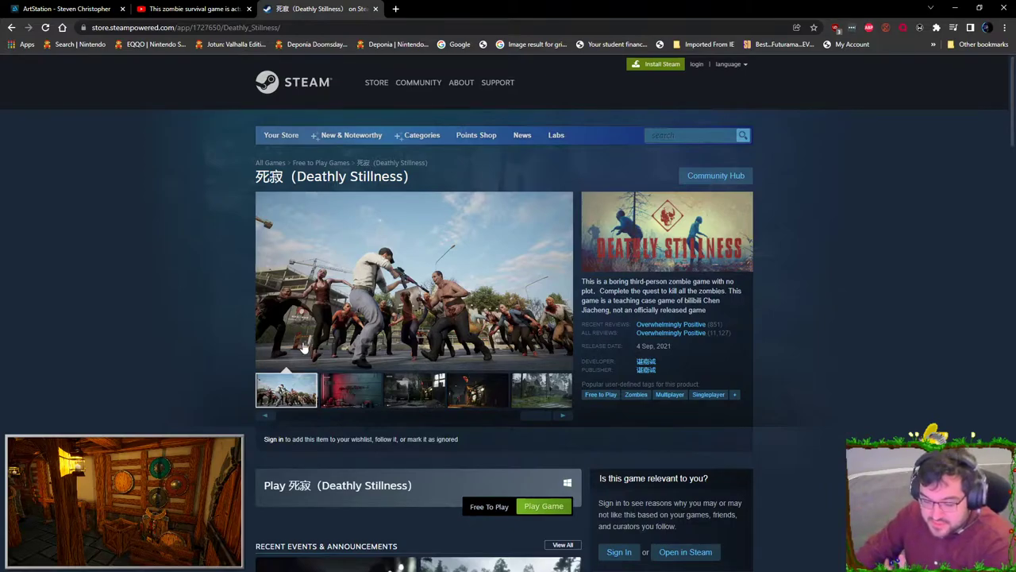
- Read the game's description on the store page, then enlarge the first gameplay screenshot and browse the remaining ones
scroll(412, 347, "down", 3)
scroll(412, 347, "down", 4)
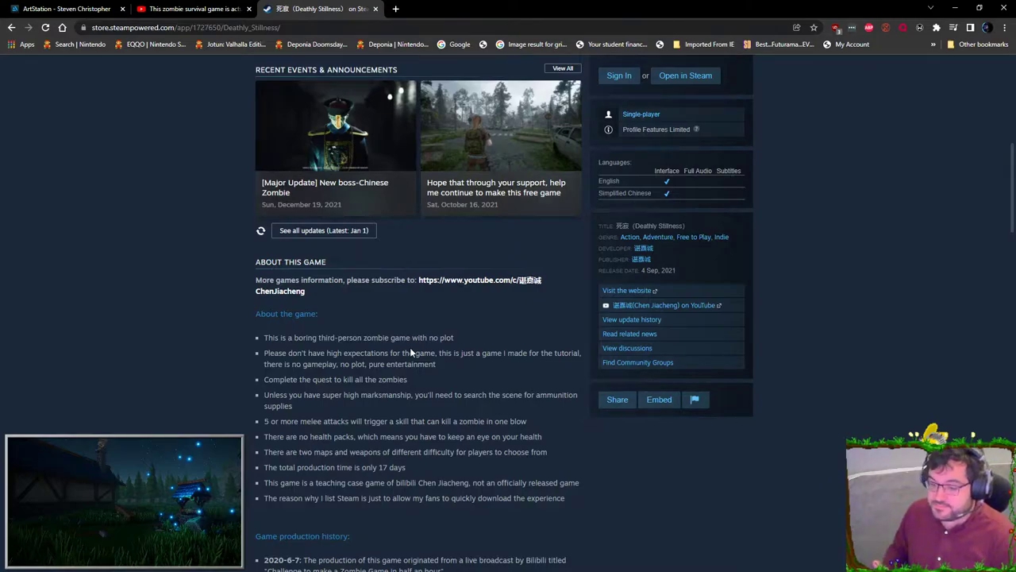
scroll(562, 328, "up", 6)
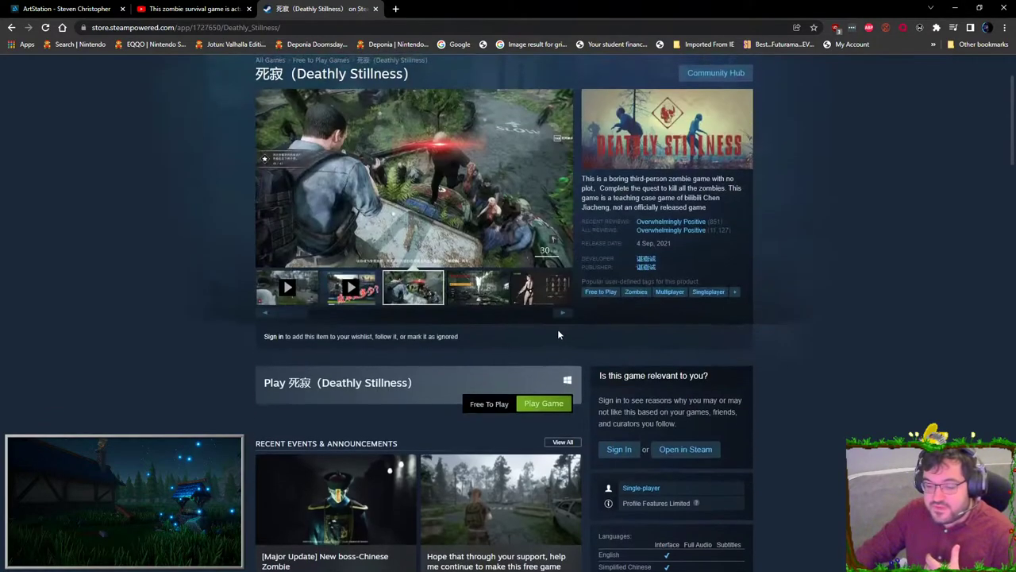
left_click(481, 315)
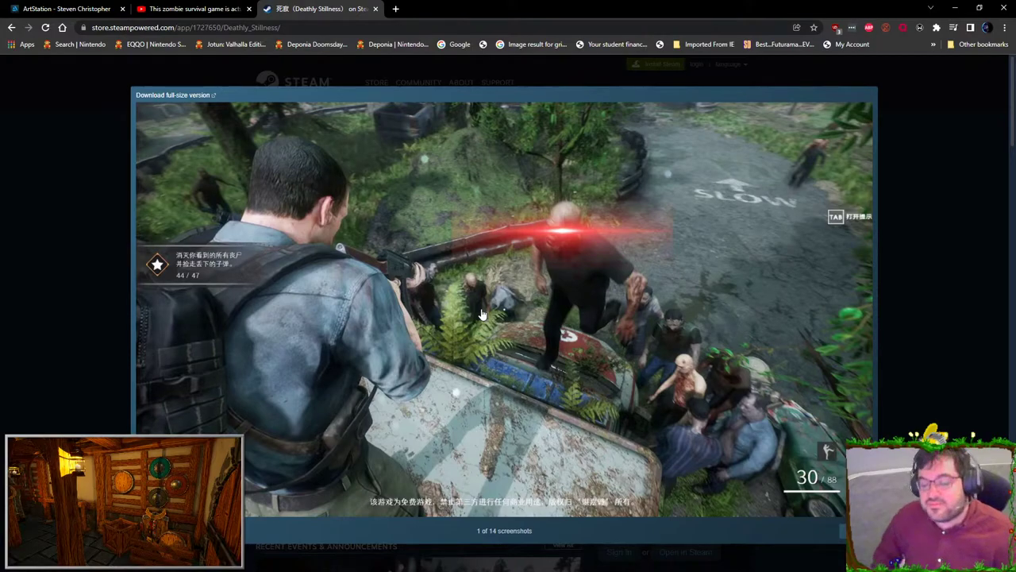
left_click(922, 212)
scroll(728, 343, "down", 3)
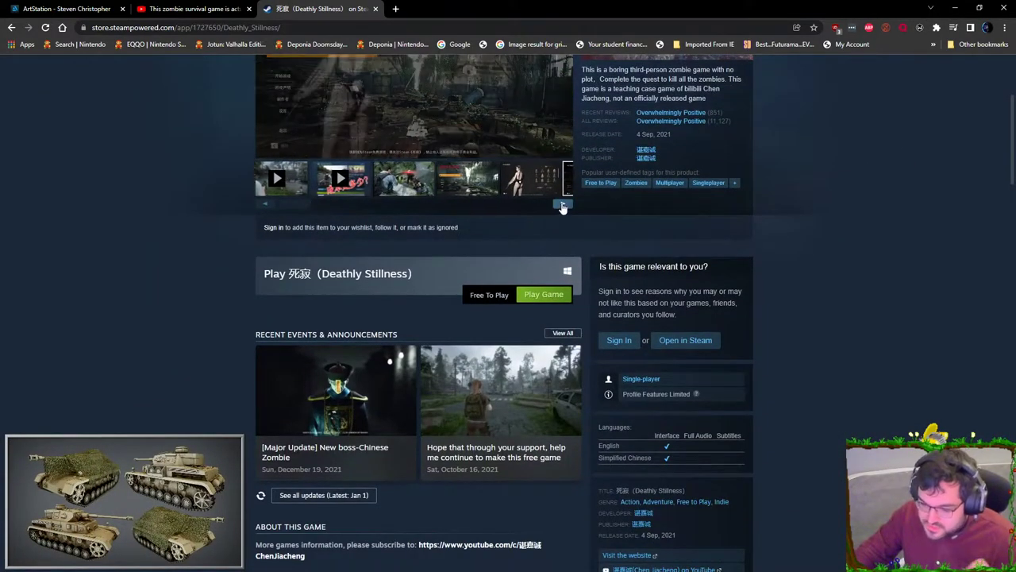
scroll(382, 238, "up", 2)
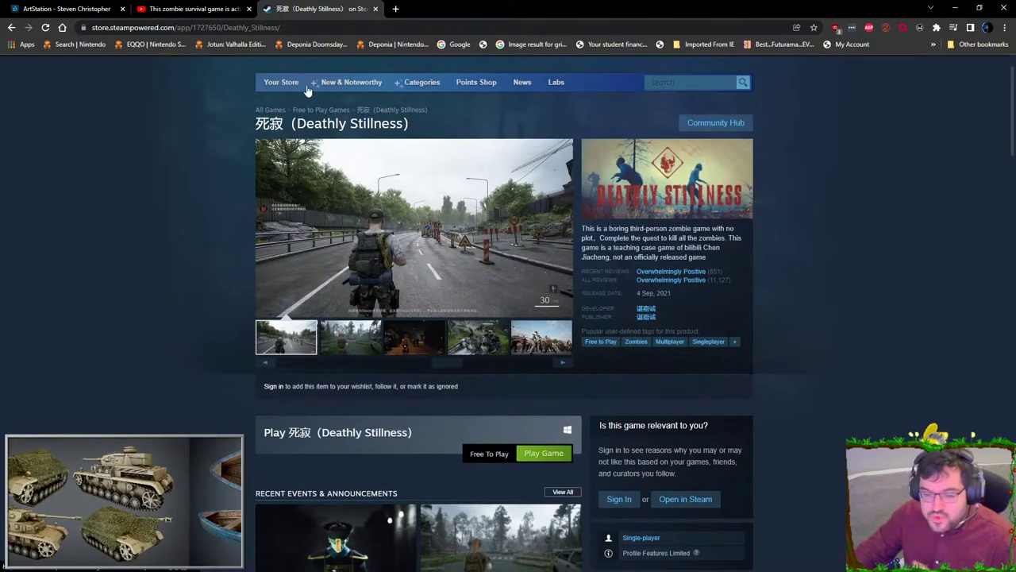
- Go to the ArtStation portfolio, open the Environments album and open the Farm Scene artwork
key("ctrl+shift+Tab")
key("ctrl+shift+Tab")
scroll(487, 411, "down", 3)
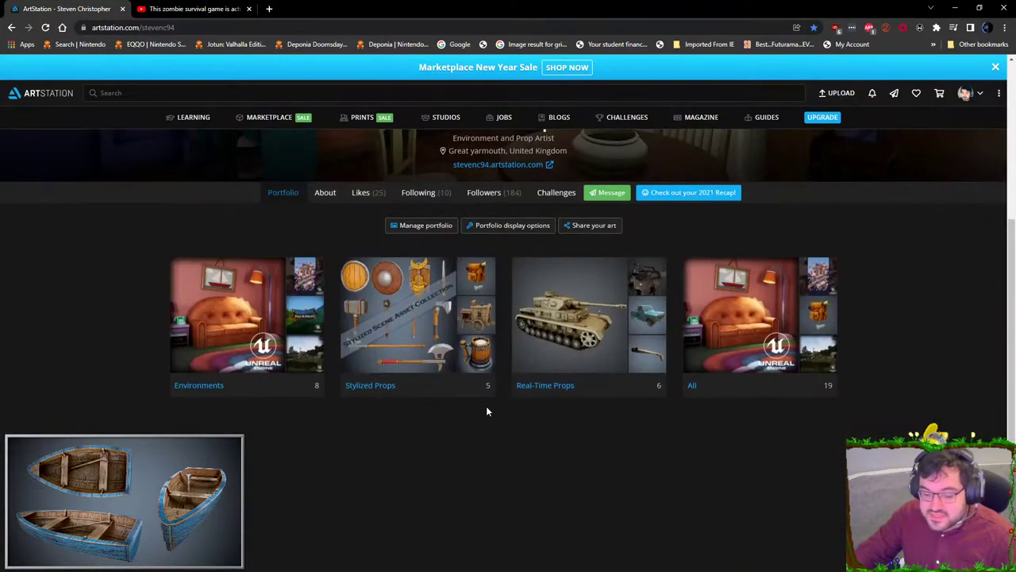
left_click(242, 310)
scroll(486, 409, "down", 3)
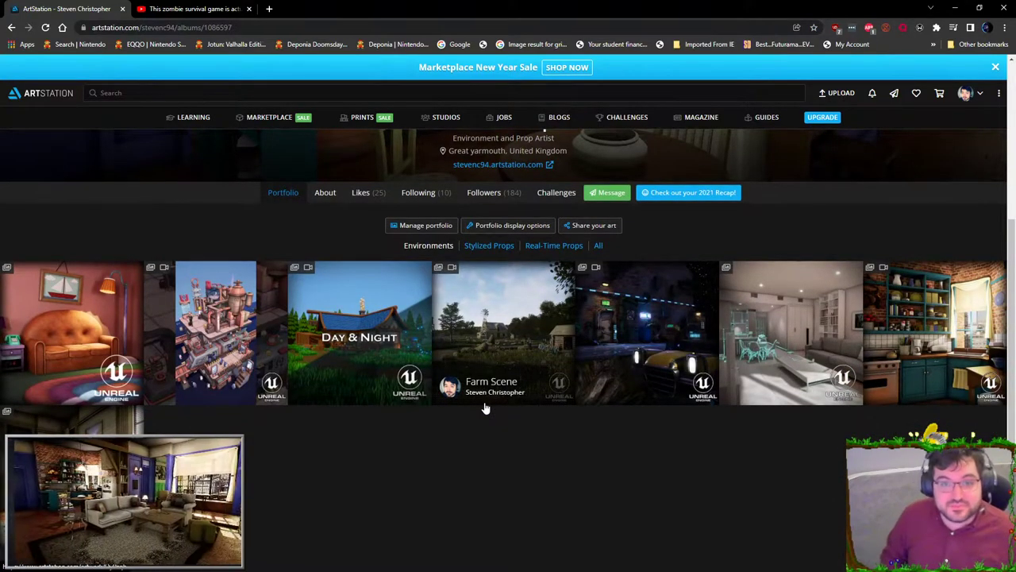
left_click(487, 392)
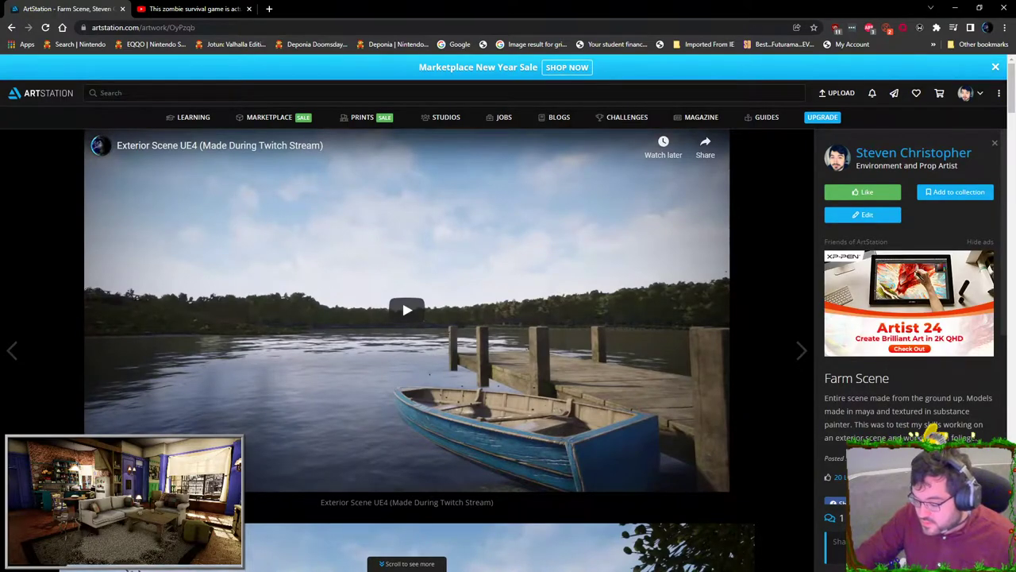
- Examine the Farm Scene render, its description and the list of software used
scroll(526, 429, "down", 5)
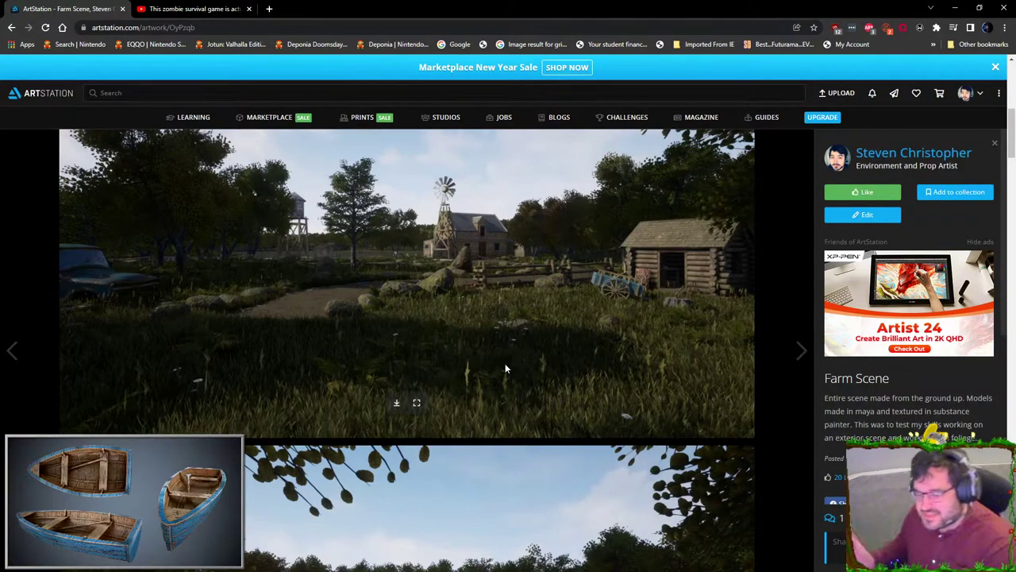
scroll(812, 411, "down", 4)
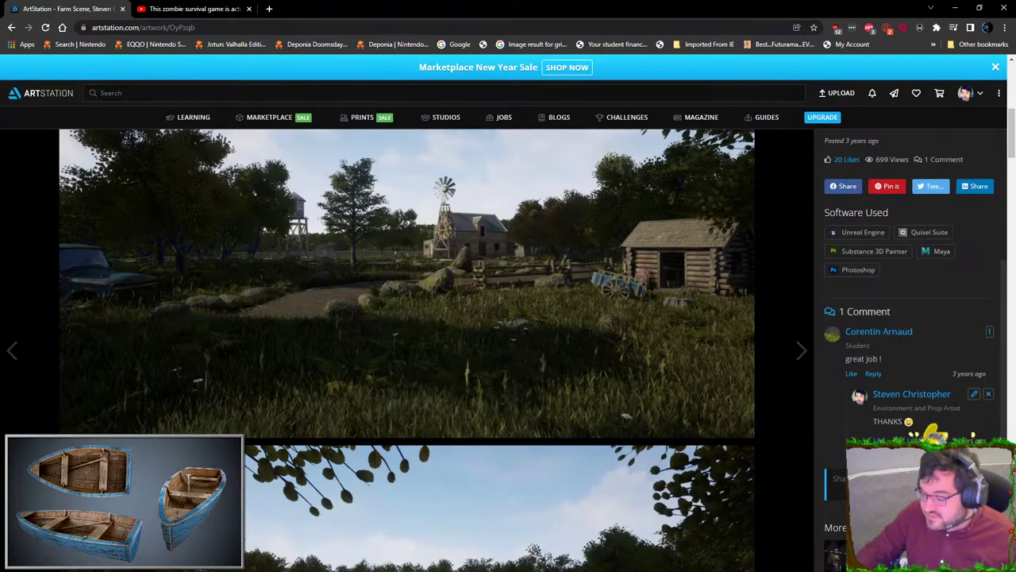
scroll(909, 334, "down", 3)
scroll(909, 334, "up", 2)
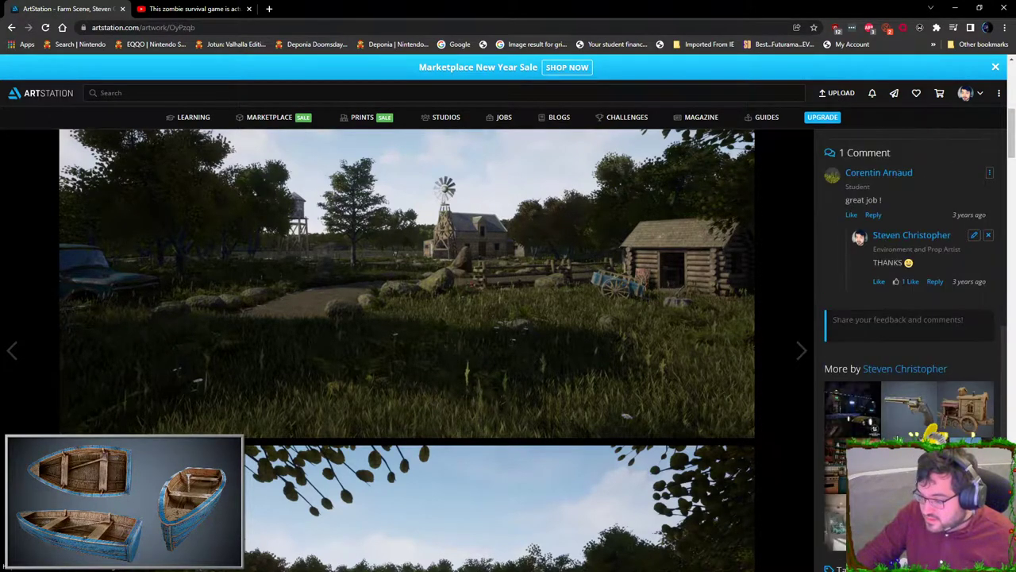
scroll(909, 333, "down", 2)
scroll(909, 334, "up", 2)
scroll(910, 333, "up", 2)
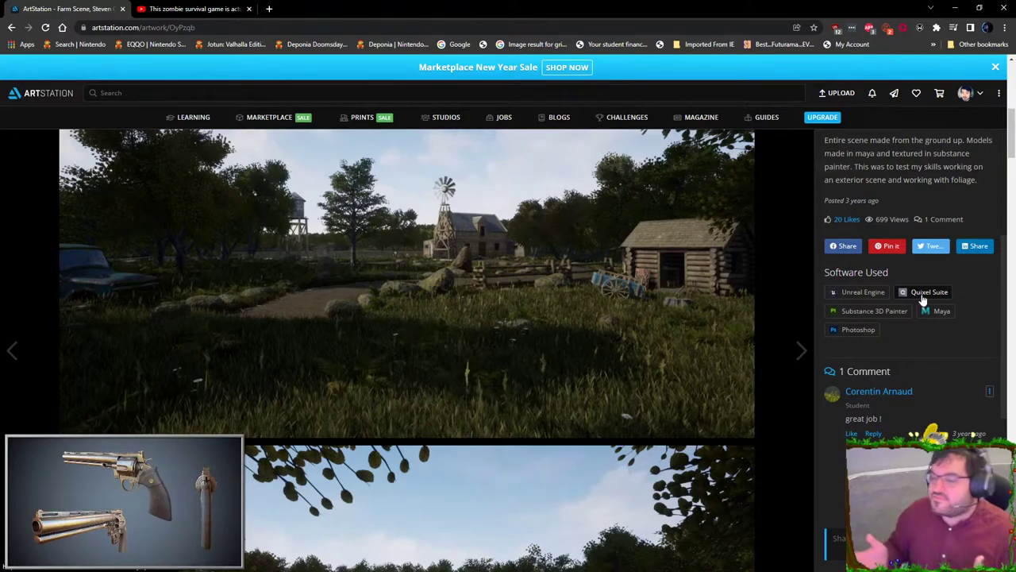
- Leave the Farm Scene artwork, close the ArtStation portfolio and switch back to Unreal Editor
left_click(11, 27)
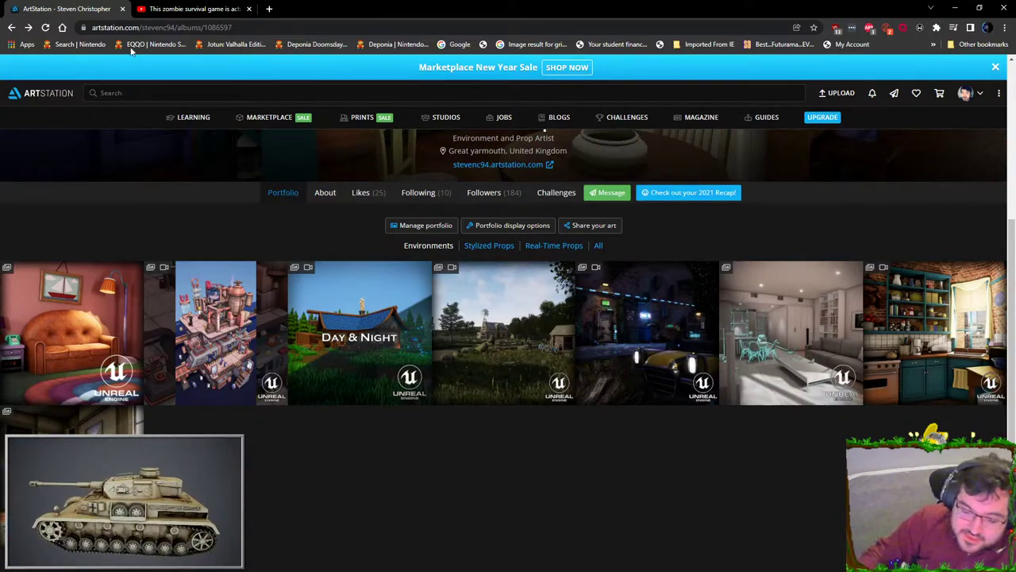
middle_click(80, 16)
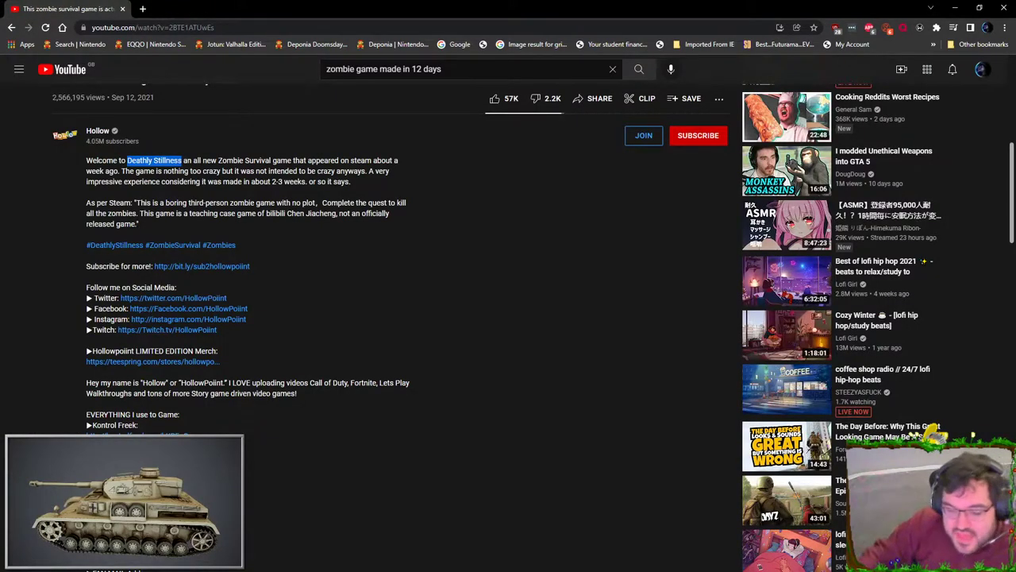
left_click(957, 10)
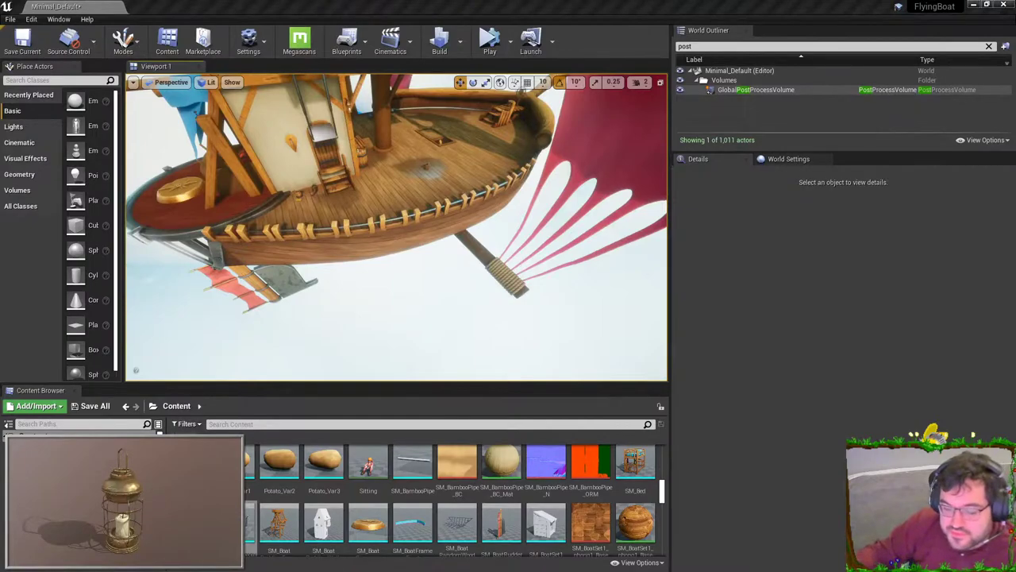
- Select the wooden building frame around the cabin door and shift it slightly along Y to about 1265.18
mouse_move(461, 149)
right_mouse_down()
mouse_move(441, 111)
mouse_move(458, 150)
right_mouse_up()
key("w")
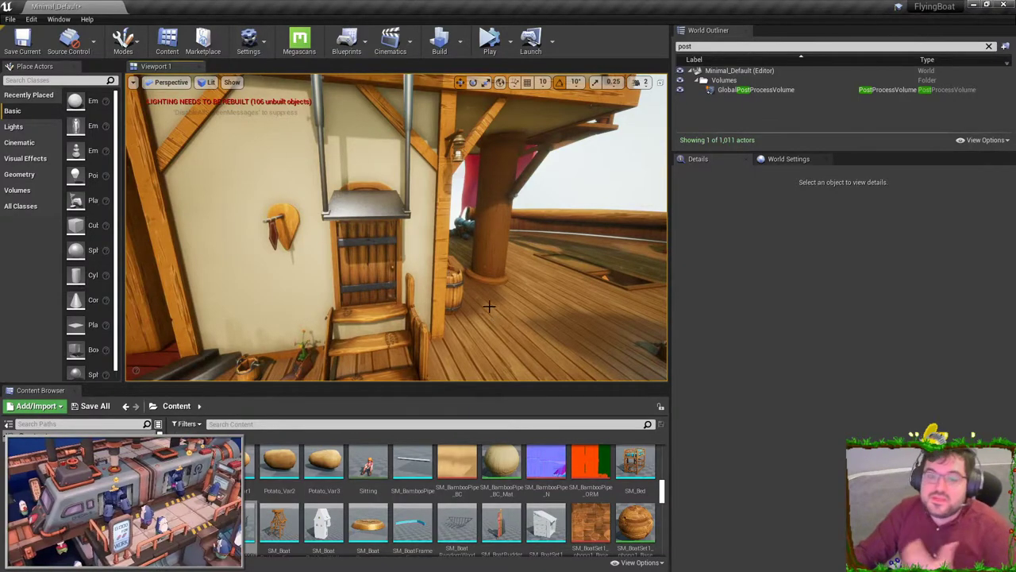
left_click(447, 208)
key("f")
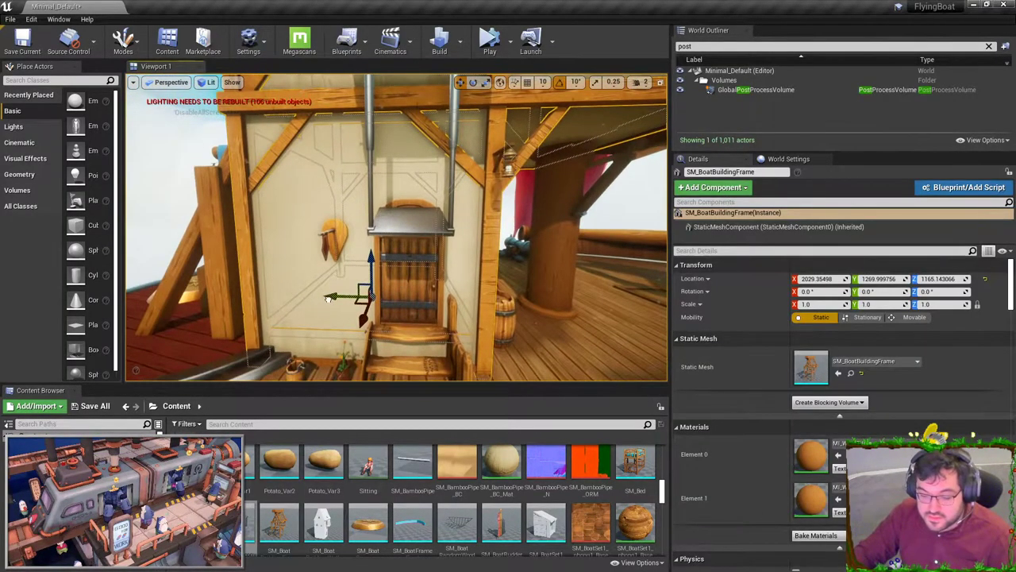
left_click_drag(321, 297, 326, 297)
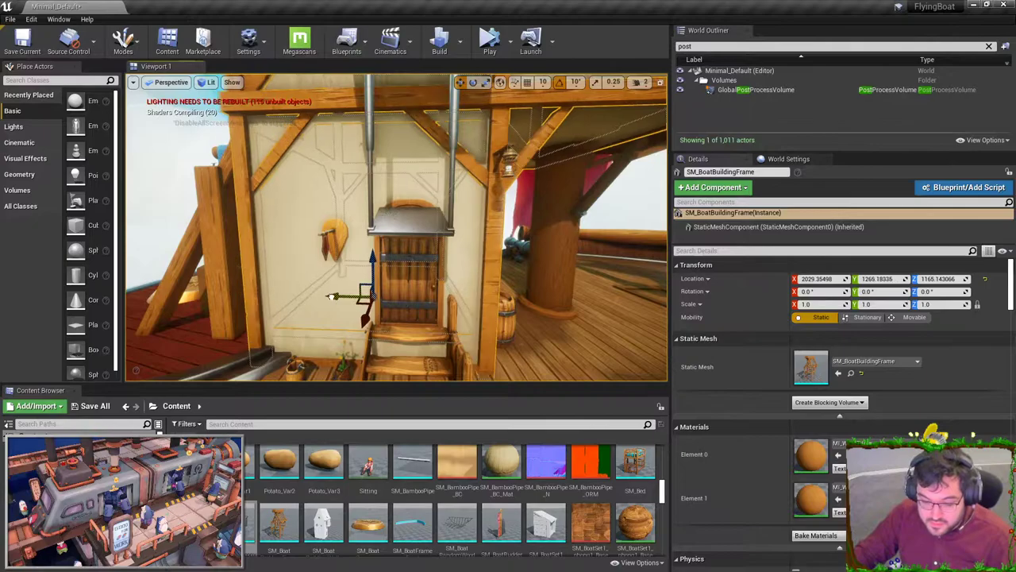
- Deselect the wooden building frame and undo the last three changes
key("Escape")
key("ctrl+z")
key("ctrl+z")
key("ctrl+z")
mouse_move(550, 335)
right_mouse_down()
mouse_move(548, 405)
mouse_move(516, 405)
mouse_move(533, 384)
mouse_move(413, 384)
mouse_move(413, 361)
mouse_move(412, 381)
mouse_move(375, 370)
right_mouse_up()
key("w")
key("w")
key("w")
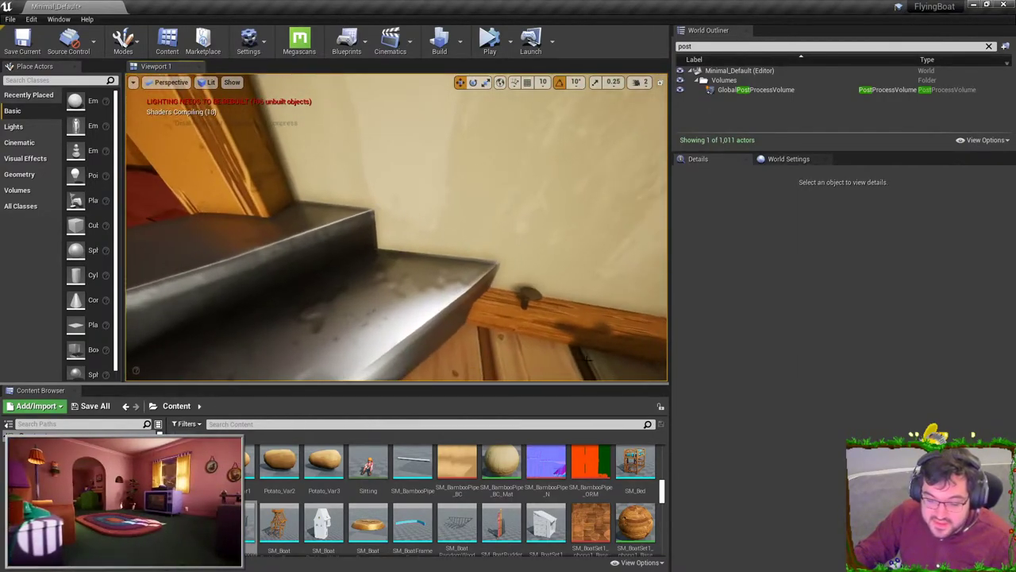
- Select the wooden trim brush at the base of the cabin wall, inspect its wood tiling material and clear the selection
left_click(548, 313)
right_click_drag(547, 313, 584, 313)
double_click(811, 282)
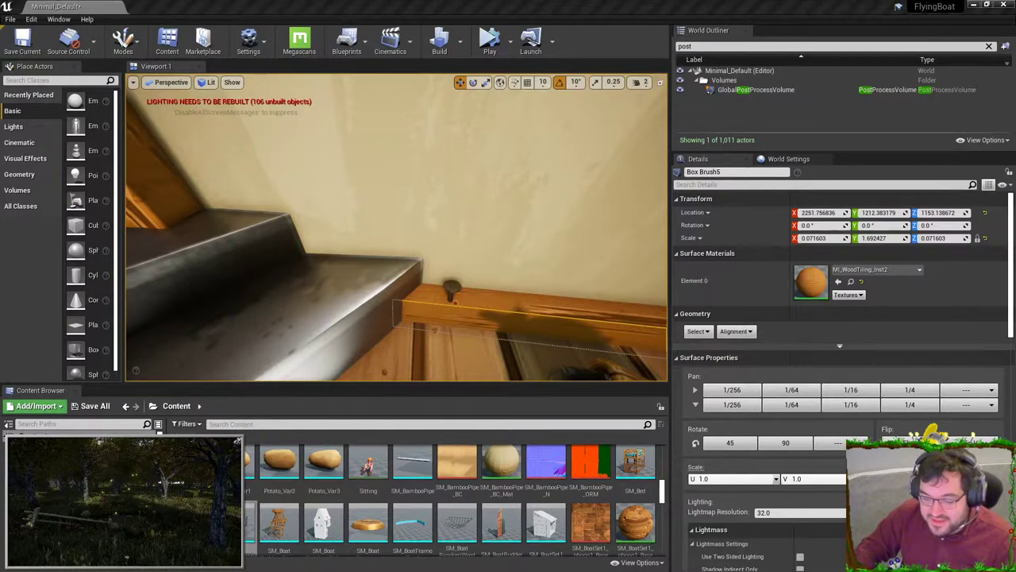
mouse_move(540, 156)
right_mouse_down()
mouse_move(543, 190)
mouse_move(516, 208)
mouse_move(629, 179)
mouse_move(624, 151)
mouse_move(642, 146)
mouse_move(661, 103)
right_mouse_up()
key("Escape")
mouse_move(489, 151)
right_mouse_down()
mouse_move(493, 139)
mouse_move(463, 106)
right_mouse_up()
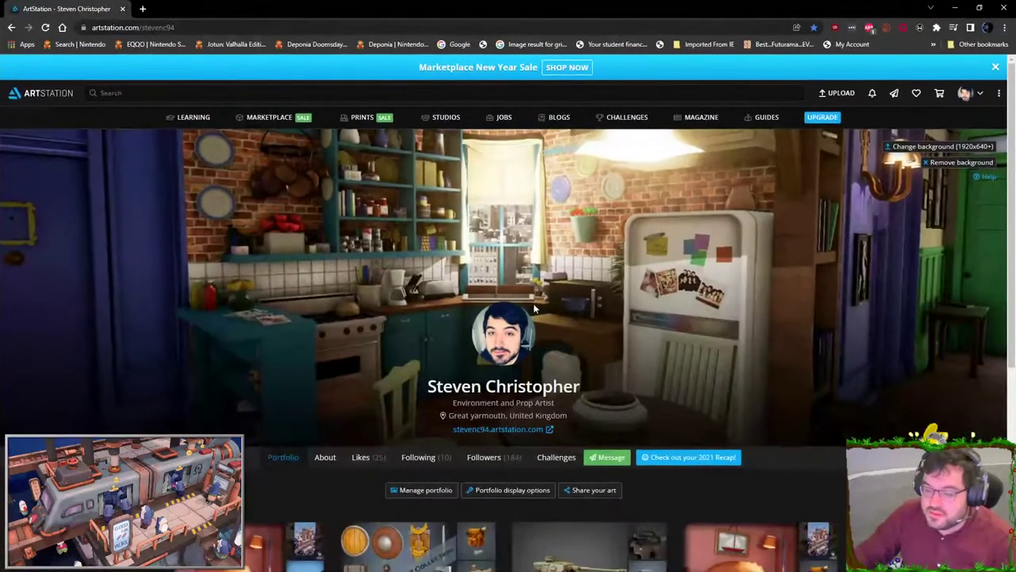
- Switch to the ArtStation portfolio, open the Panzer IV artwork from the Real-Time Props album and examine its renders
scroll(551, 374, "down", 3)
scroll(572, 474, "up", 3)
scroll(571, 473, "down", 3)
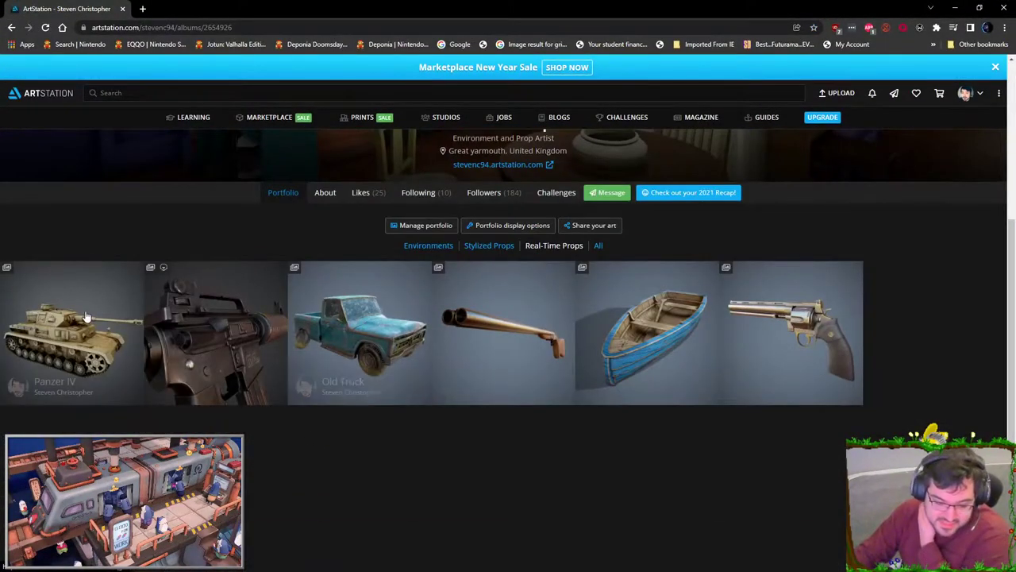
left_click(16, 388)
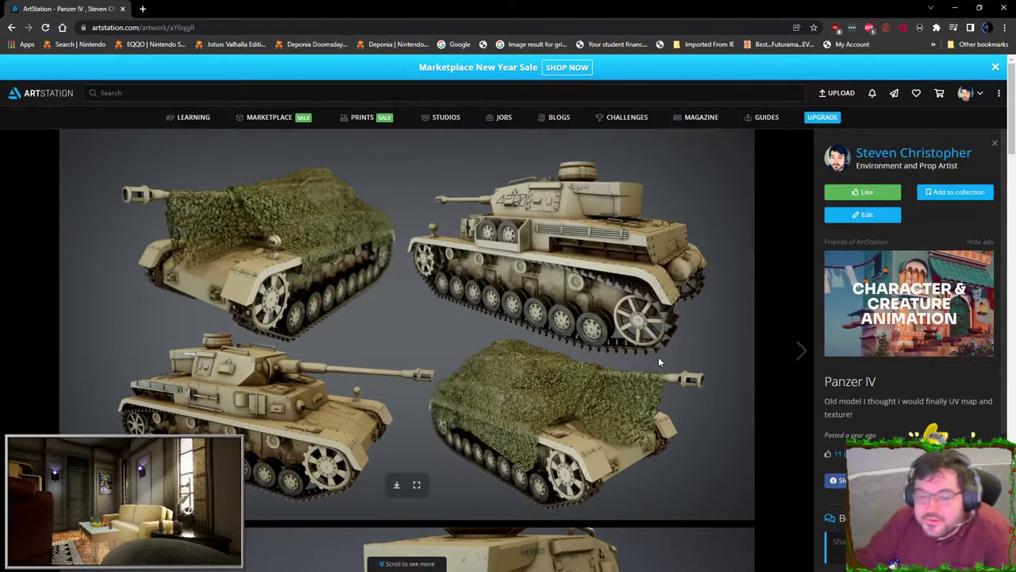
scroll(627, 317, "down", 4)
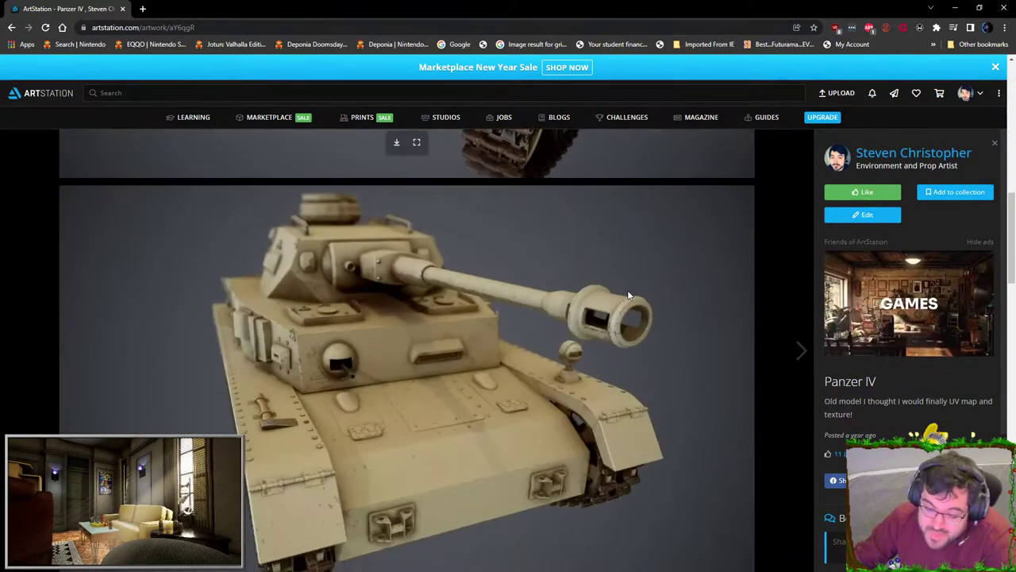
scroll(616, 323, "down", 5)
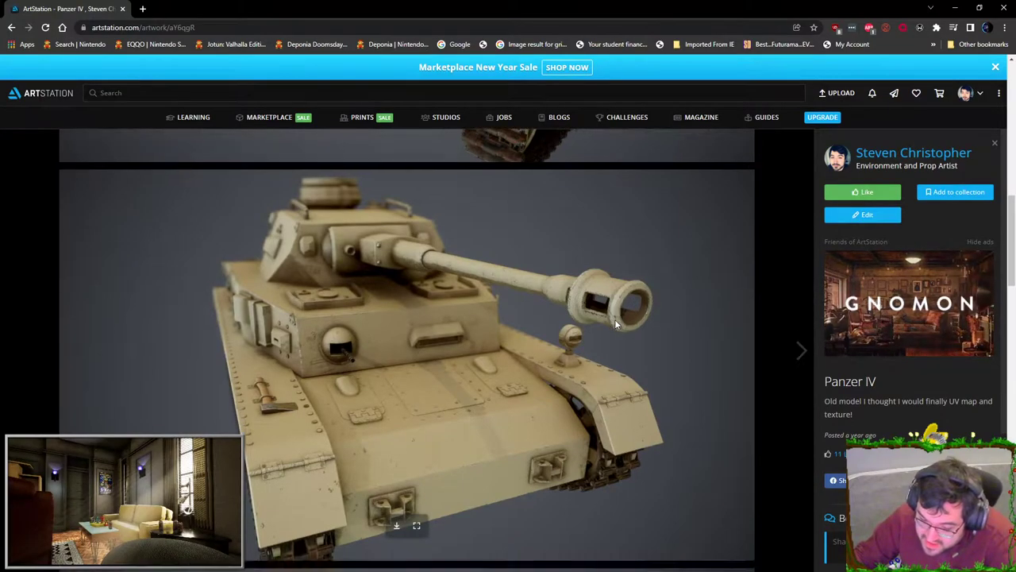
scroll(616, 325, "down", 4)
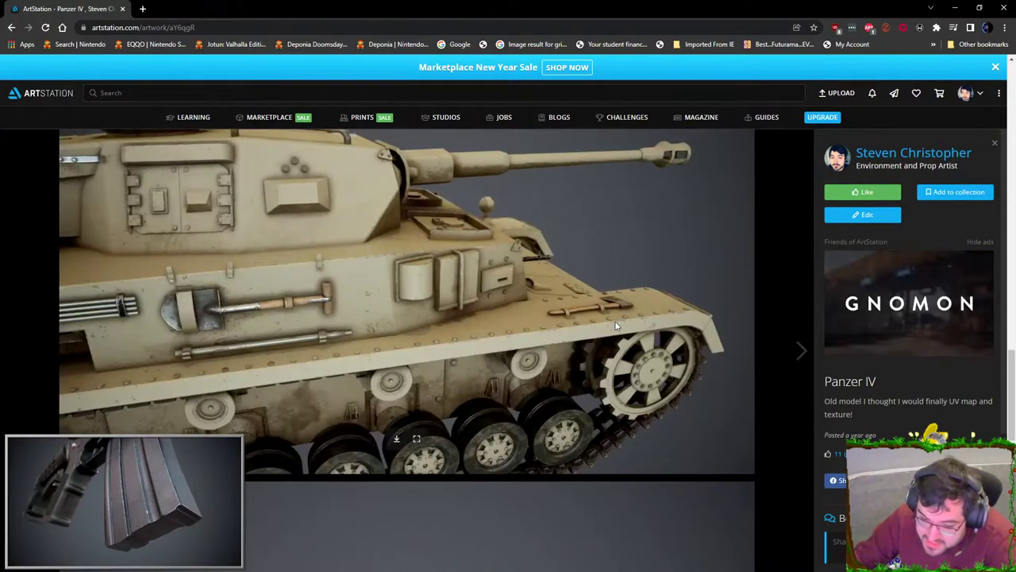
scroll(616, 321, "down", 4)
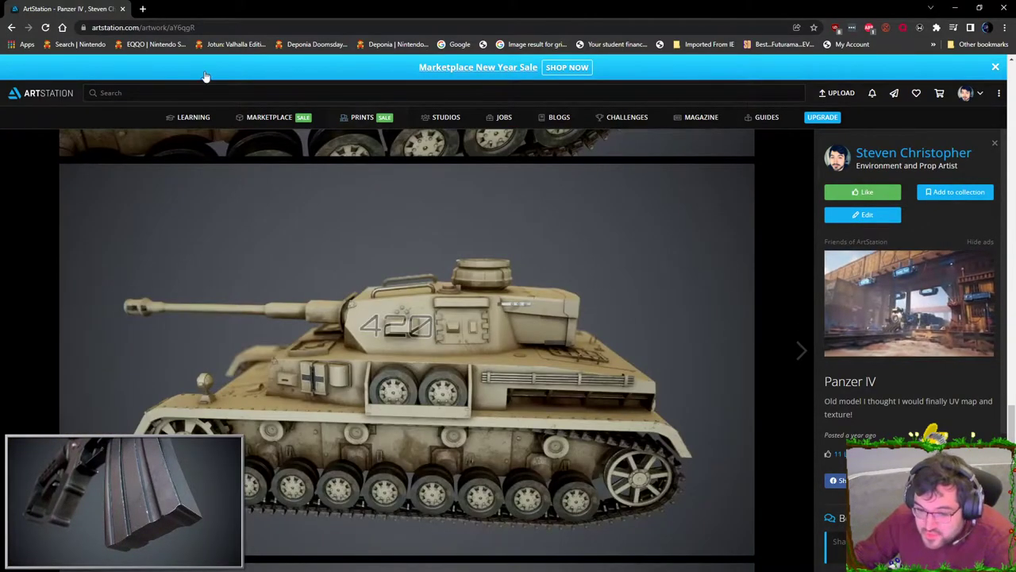
- Open YouTube in a new browser tab and go to the signed-in account's own channel videos
left_click(142, 9)
type("y")
key("Return")
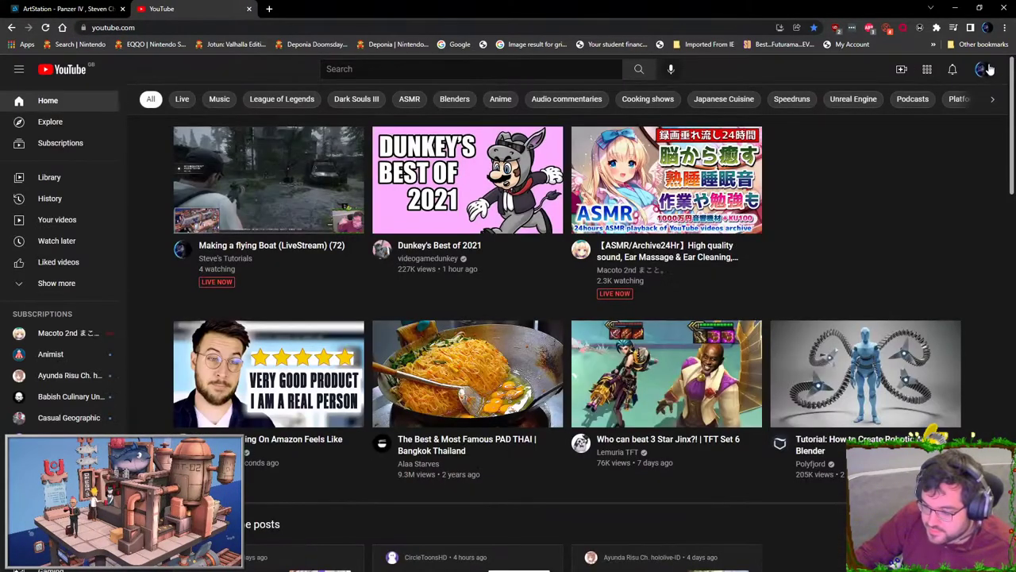
left_click(981, 69)
left_click(913, 137)
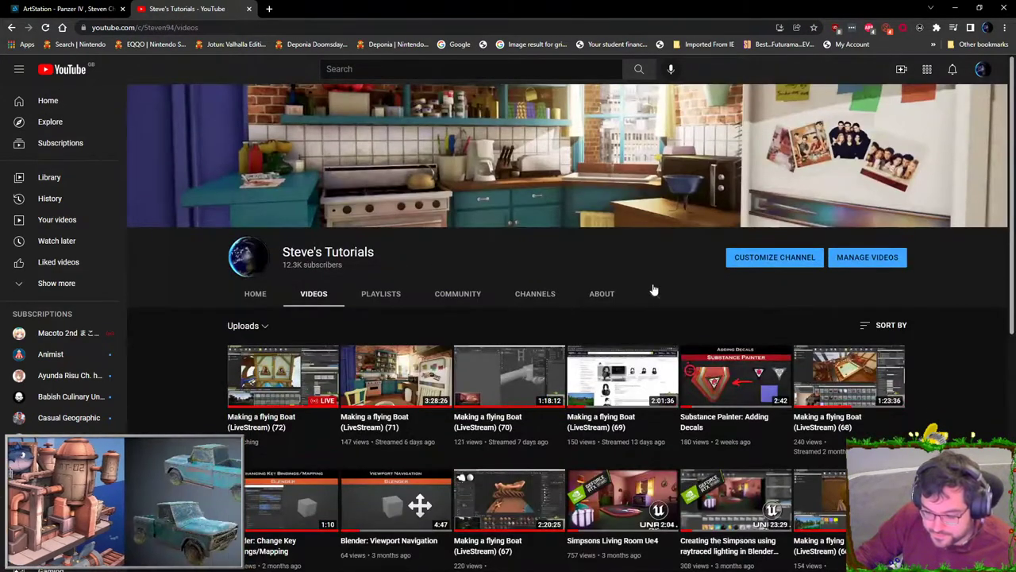
- Search the channel for "tank" and open the video Making a Panzer IV (LiveStream) (4)
left_click(654, 292)
type("tank")
key("Return")
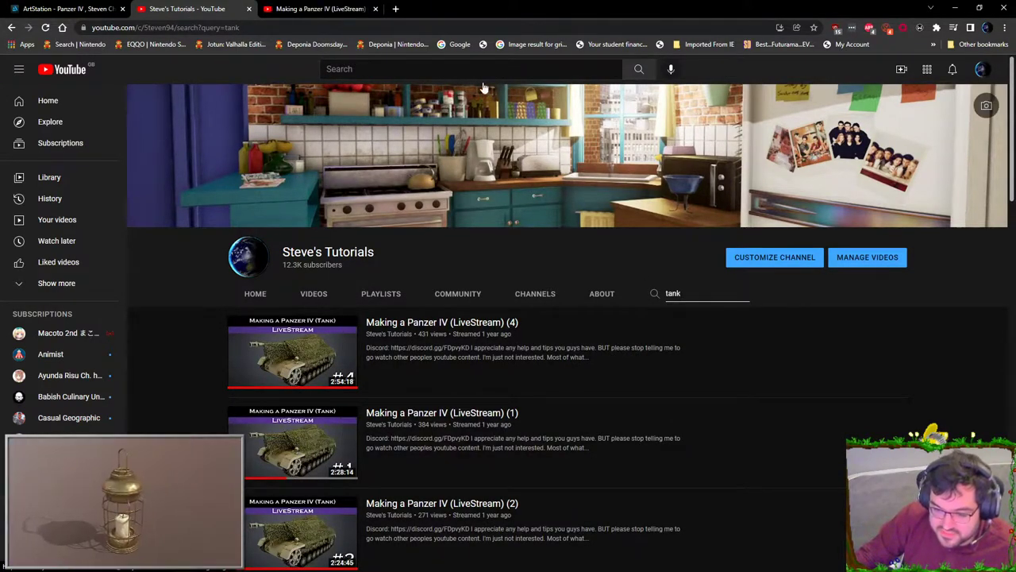
scroll(363, 102, "down", 1)
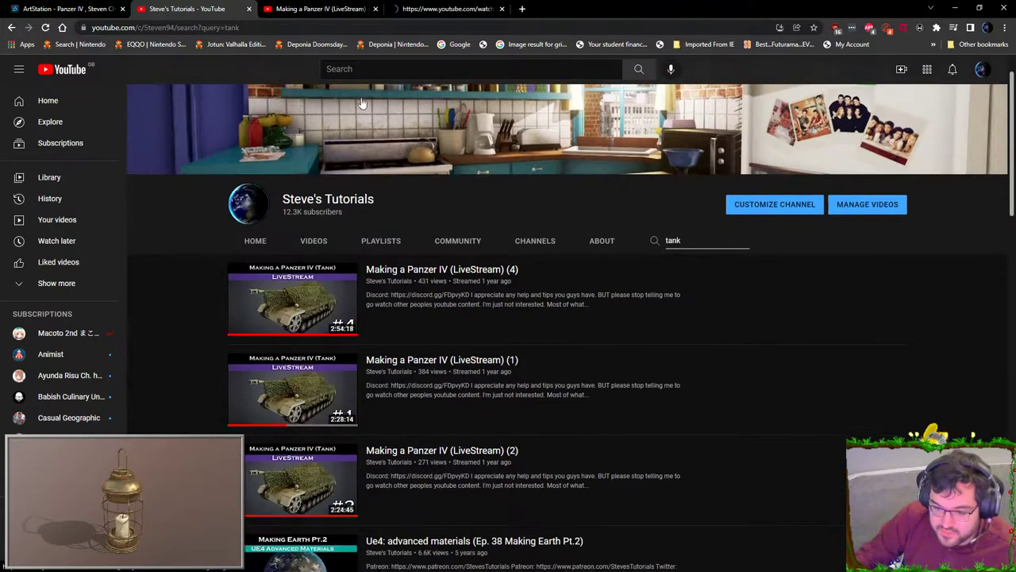
left_click(346, 9)
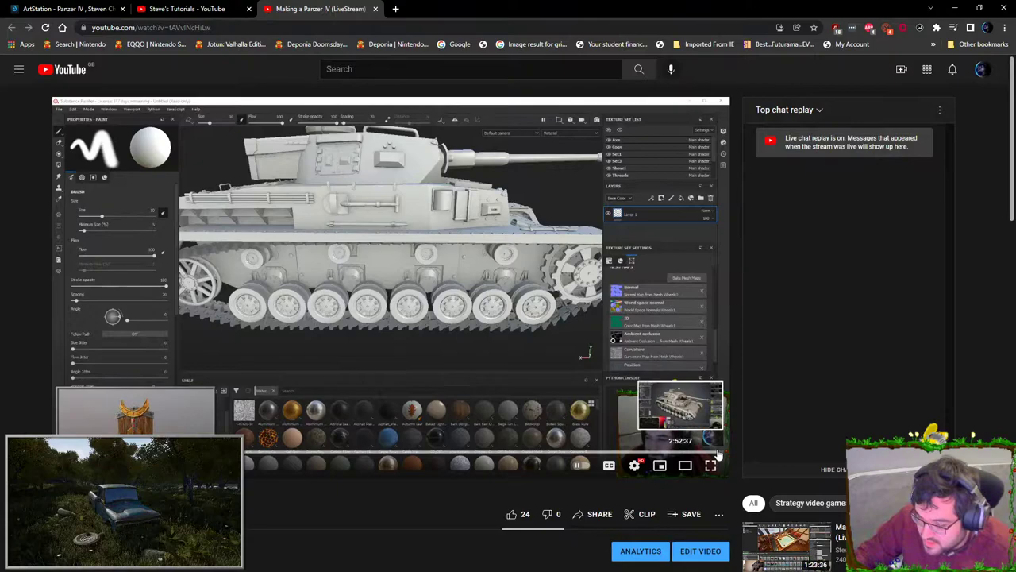
- Skip to the end of the Panzer IV video, view the finished tank in full screen and exit full screen
left_click(720, 453)
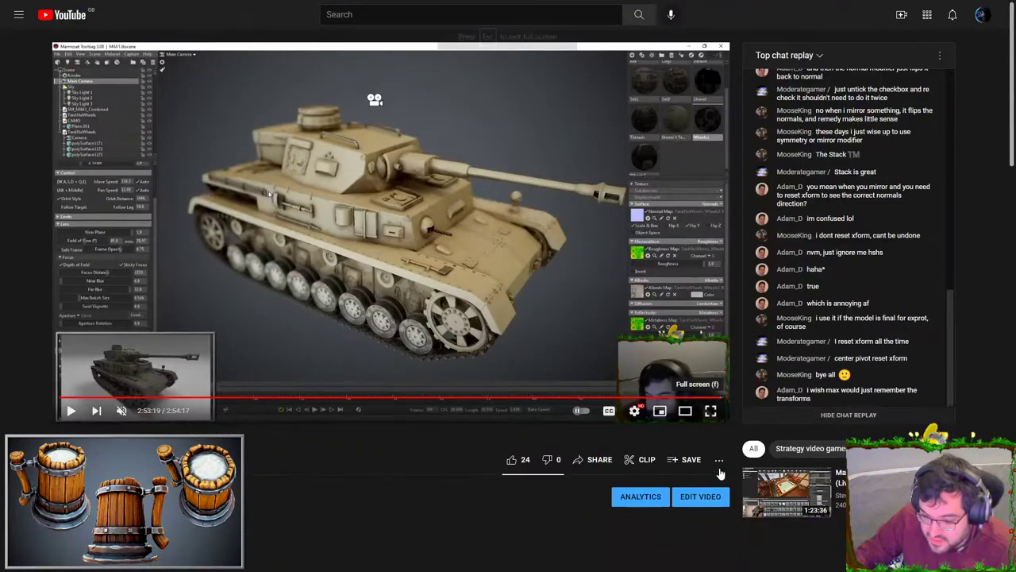
left_click(711, 465)
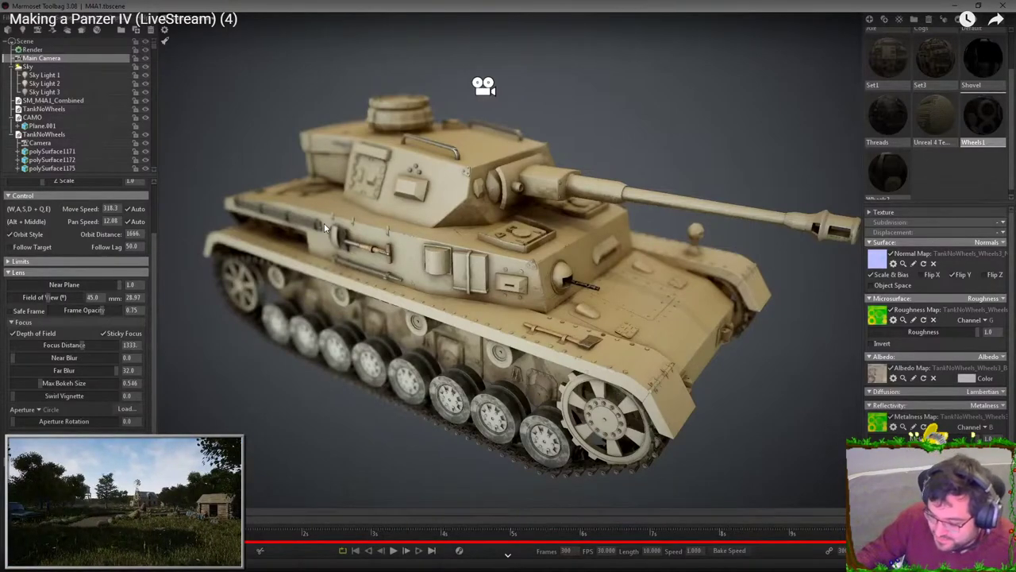
key("Escape")
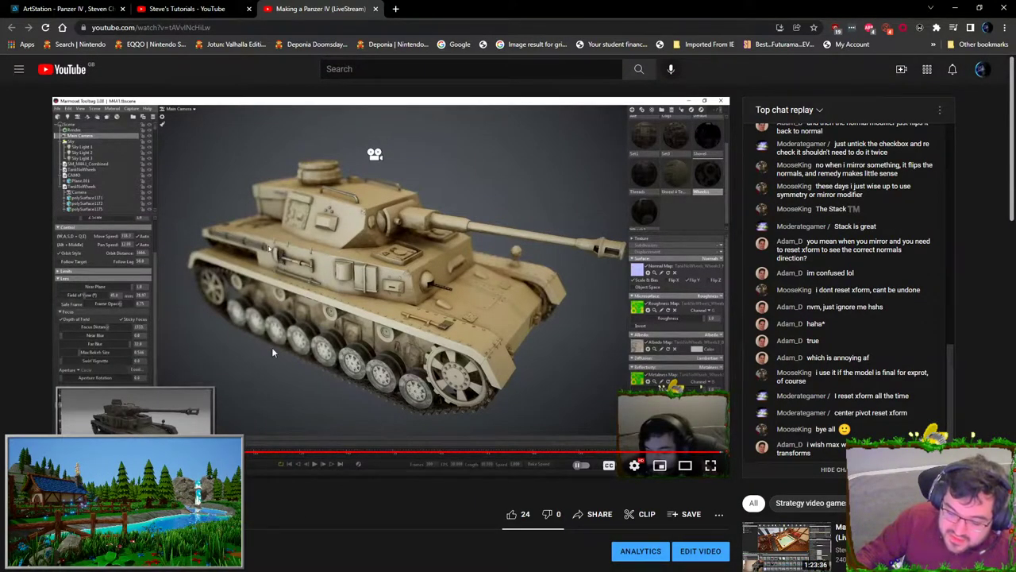
- Close the YouTube pages and return from the Panzer IV artwork to the Real-Time Props album
left_click(191, 9)
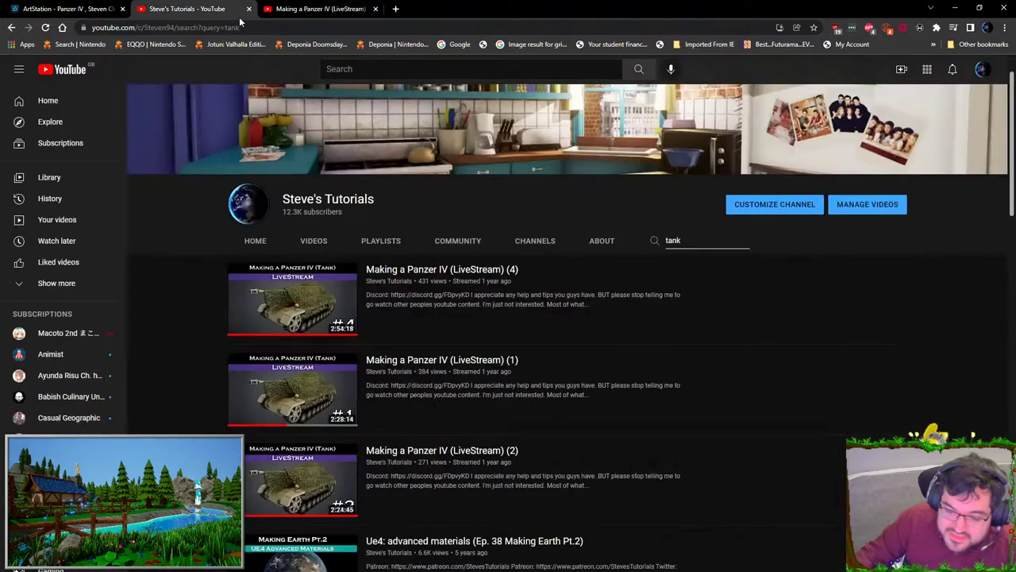
middle_click(290, 8)
left_click(89, 7)
middle_click(155, 9)
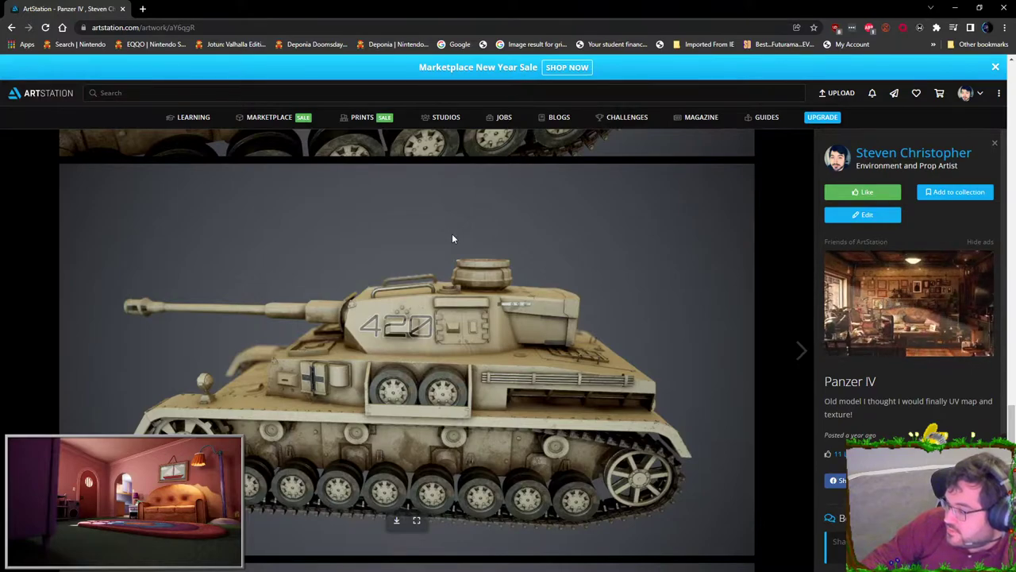
left_click(11, 27)
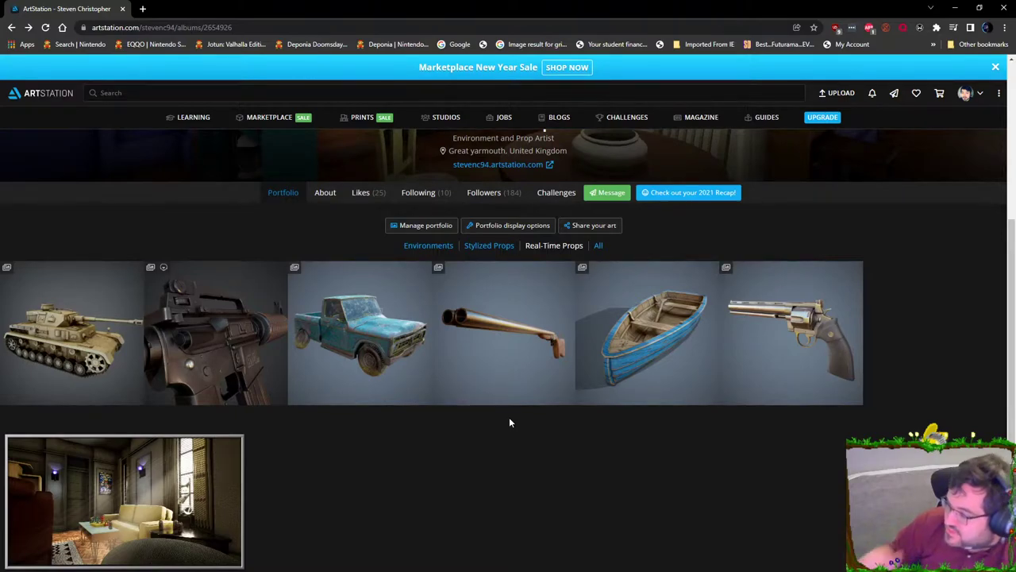
- Open the M4A1 artwork, look through its renders and return to the Real-Time Props album
left_click(221, 340)
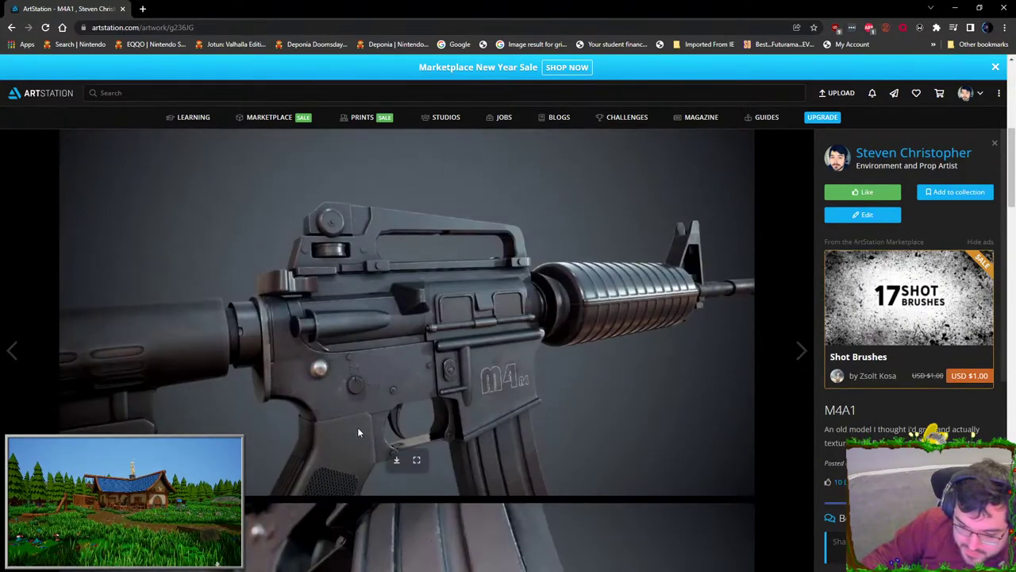
scroll(359, 429, "down", 10)
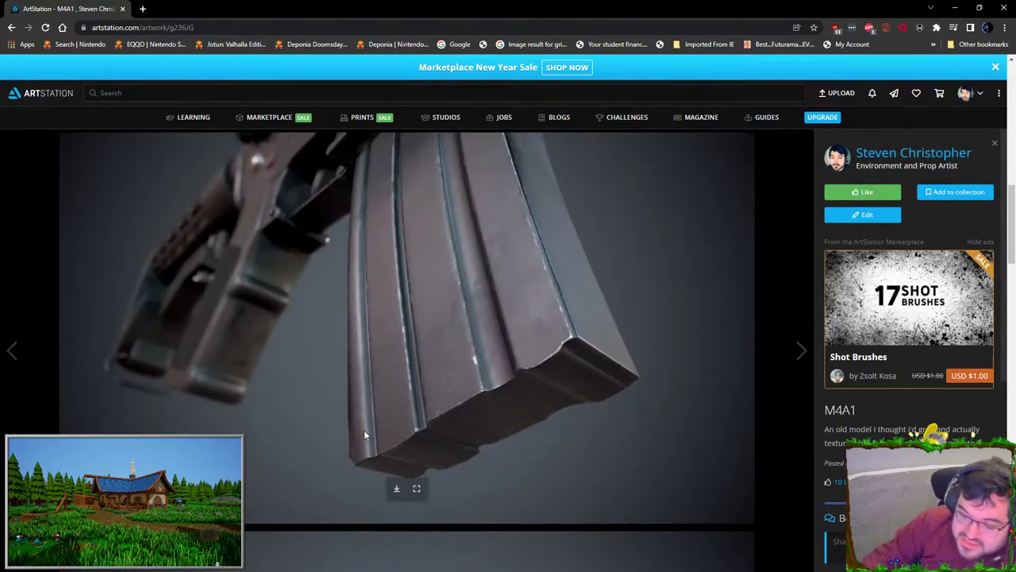
scroll(363, 429, "down", 2)
scroll(368, 431, "down", 3)
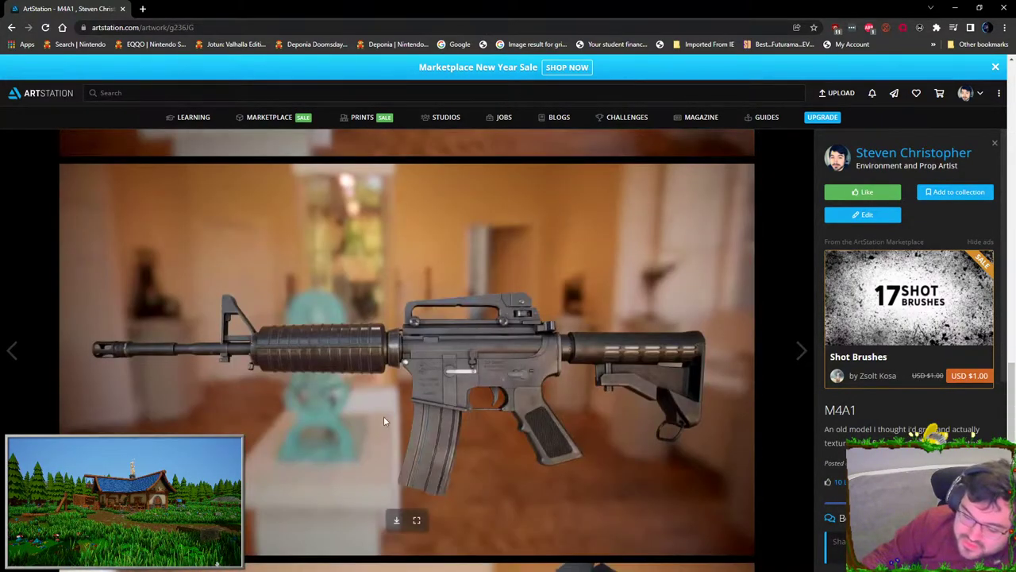
left_click(12, 29)
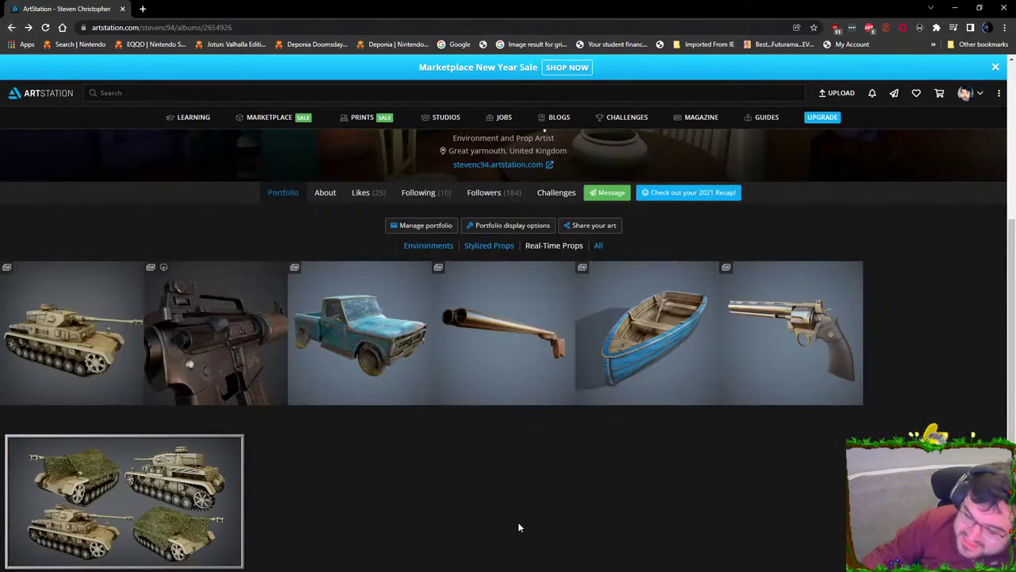
- Open the Stylized Backpack artwork from the Stylized Props album, view its render in Photos and close Photos
left_click(489, 246)
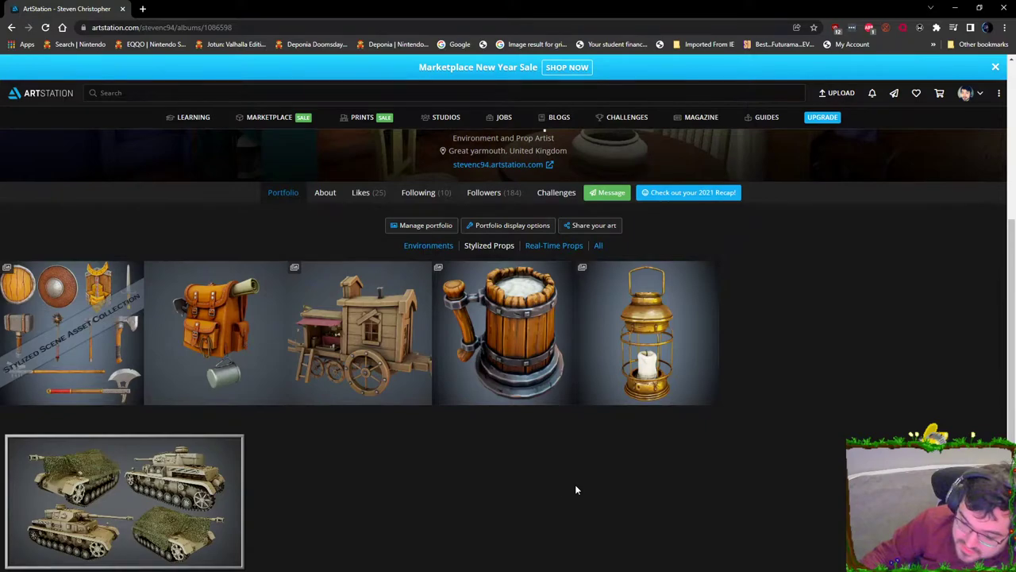
left_click(254, 370)
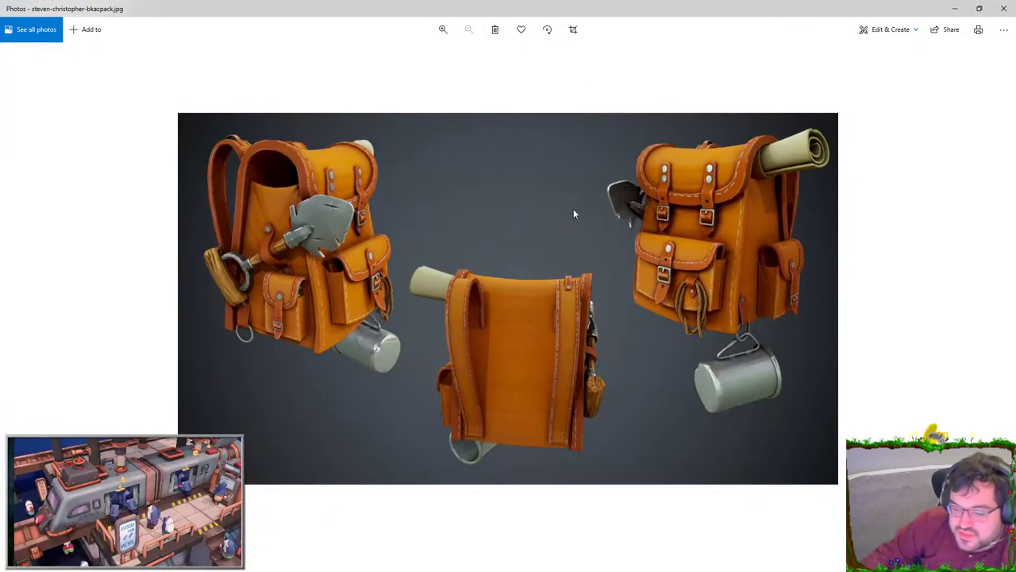
left_click(1004, 8)
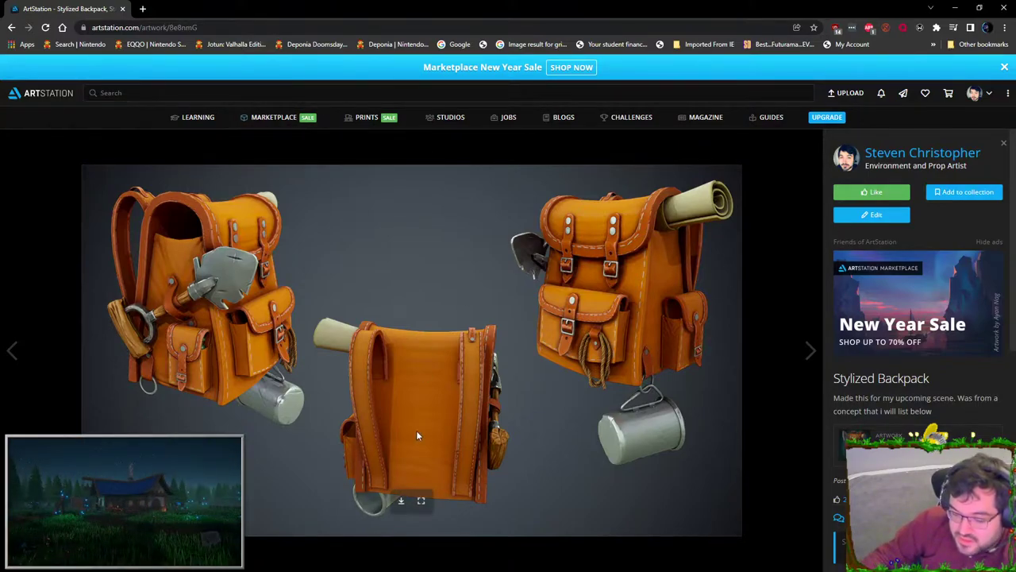
- View the backpack render at full size, examine it up close and return to the Stylized Props album
left_click(421, 500)
scroll(482, 318, "up", 3, "ctrl")
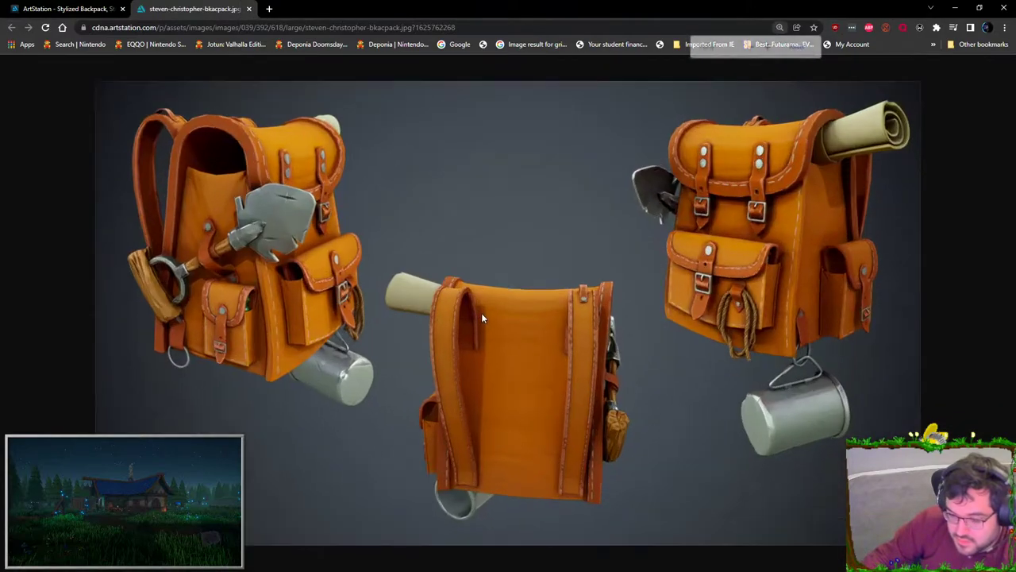
scroll(665, 321, "down", 3, "ctrl")
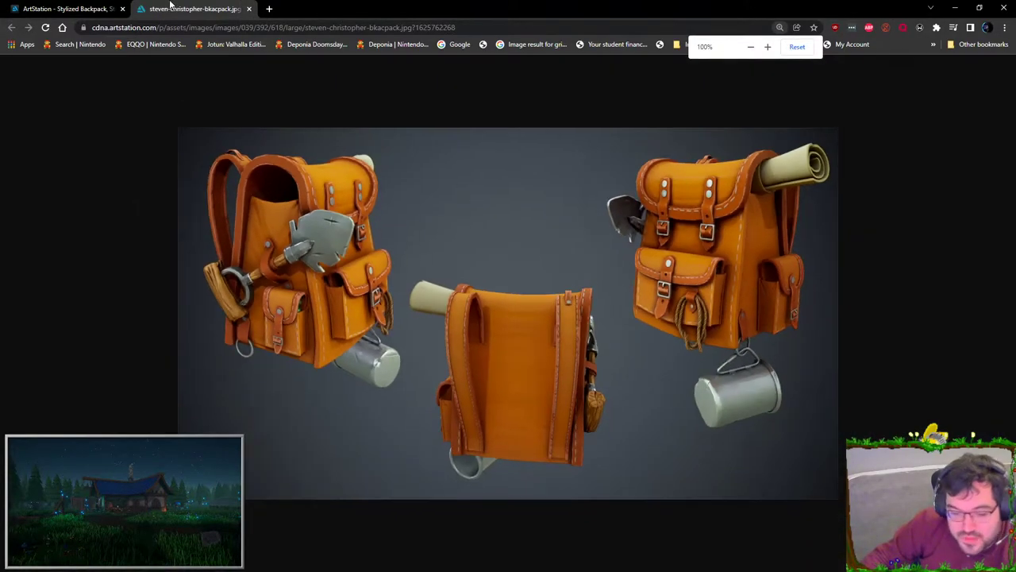
left_click(67, 9)
middle_click(147, 9)
left_click(11, 27)
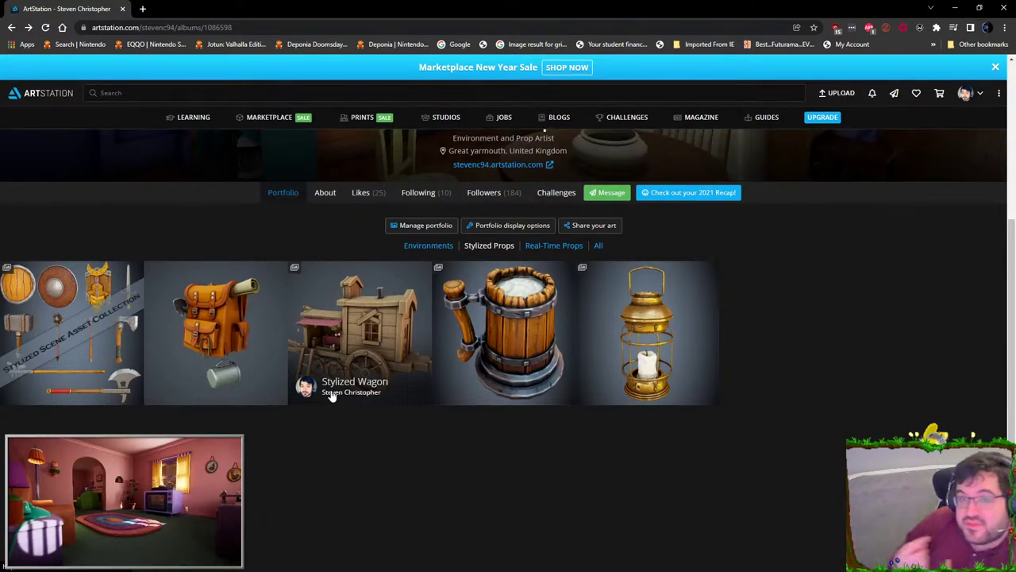
- Open the Farm Scene artwork from the Environments album and examine its render of the abandoned blue truck
left_click(423, 248)
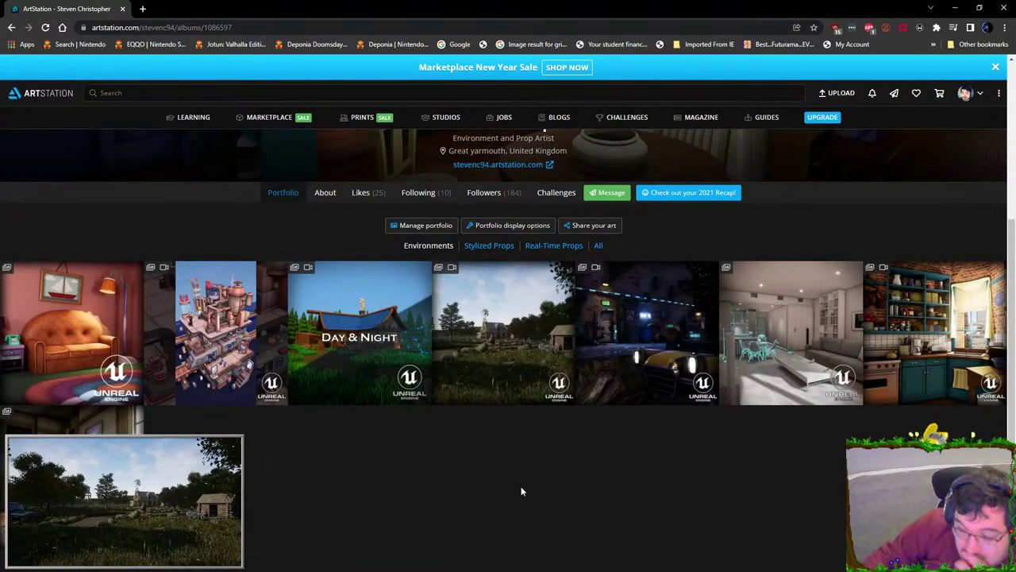
left_click(544, 341)
scroll(557, 489, "down", 5)
scroll(567, 492, "down", 15)
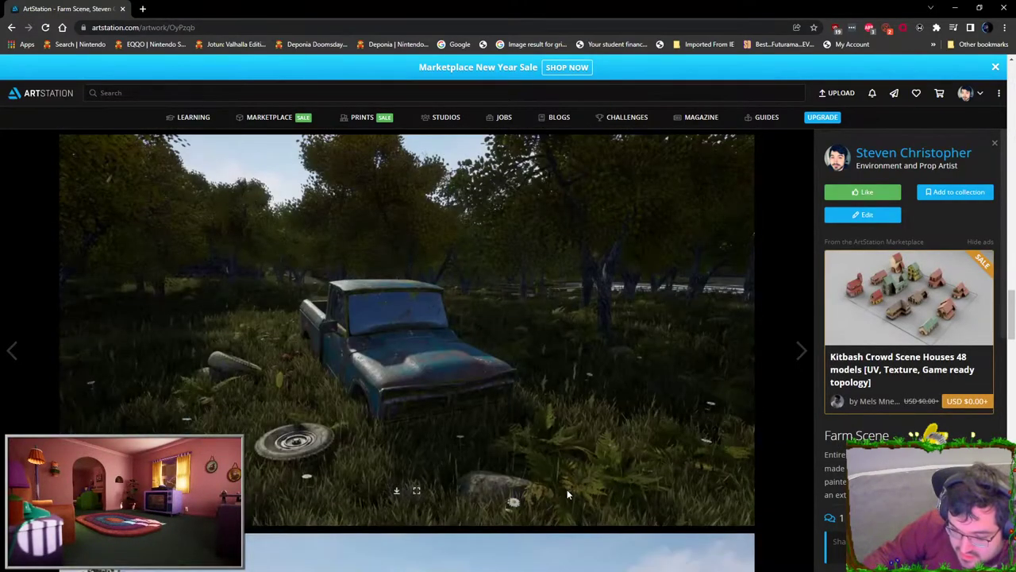
scroll(426, 369, "up", 5)
scroll(426, 369, "down", 6)
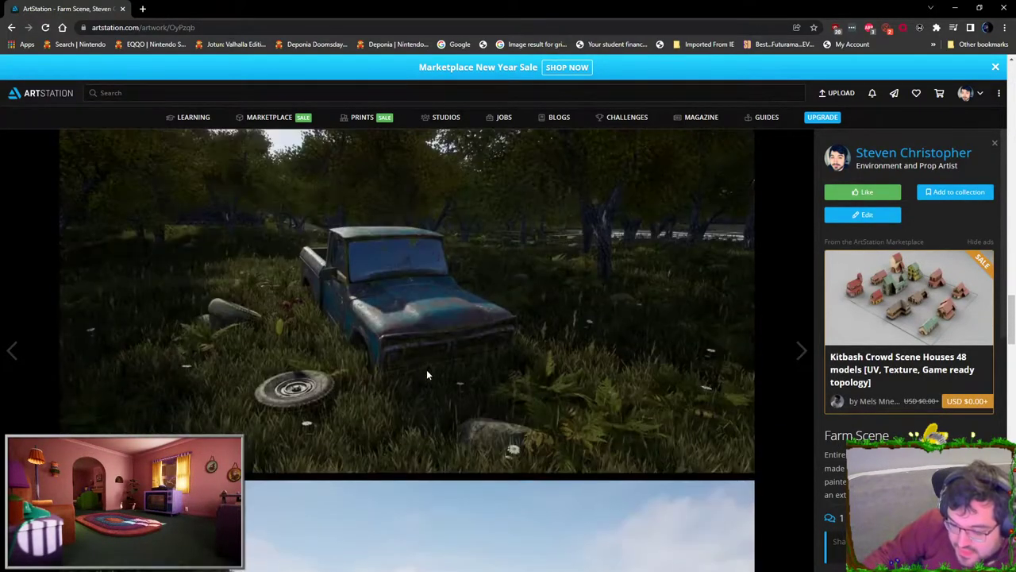
- Leave the Farm Scene artwork and open the Old Truck artwork from the Real-Time Props album
left_click(11, 28)
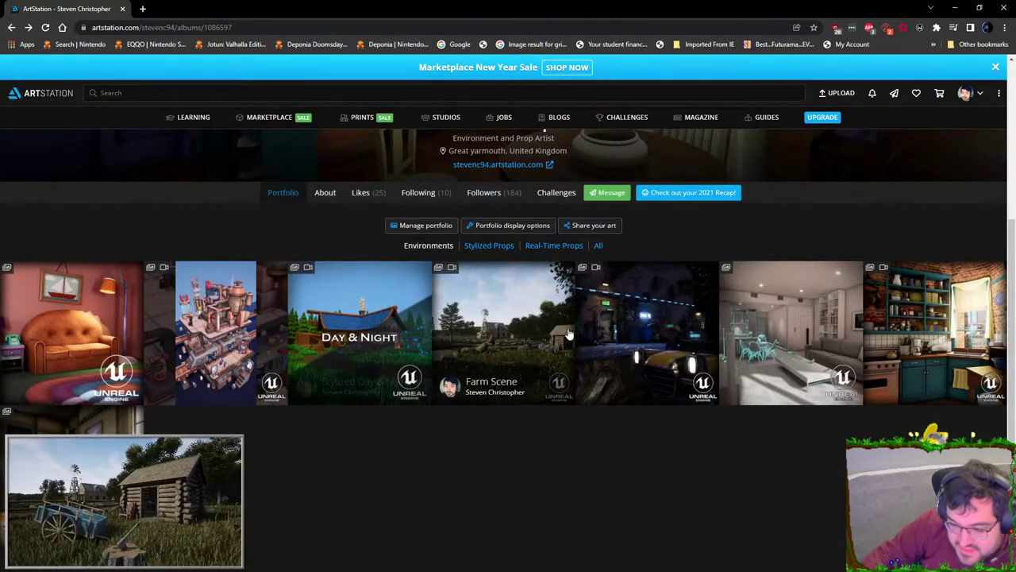
left_click(529, 244)
left_click(357, 350)
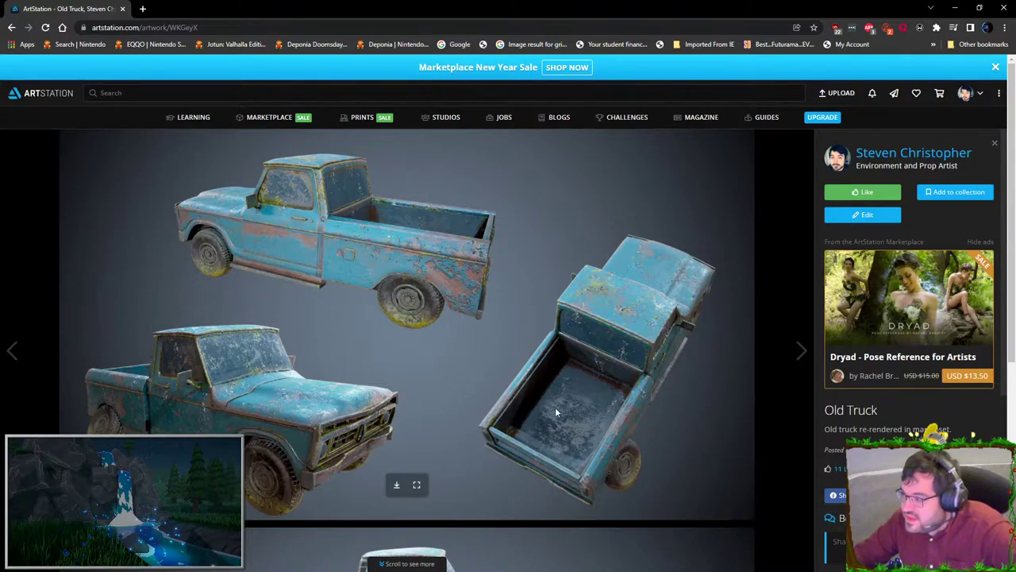
- Look over the Old Truck renders, return to the portfolio and open the Environments album
scroll(452, 448, "down", 4)
scroll(454, 452, "up", 4)
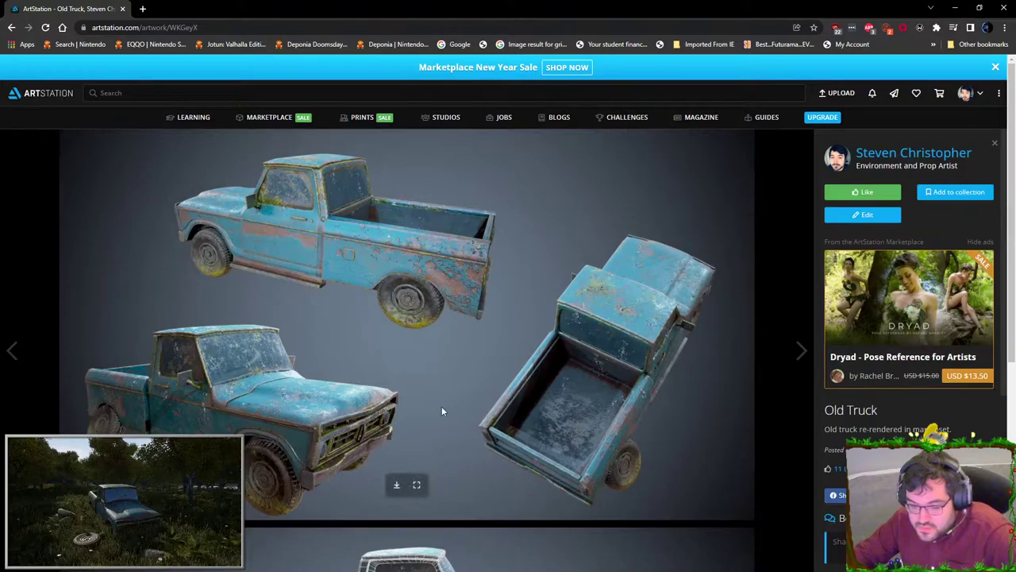
left_click(11, 27)
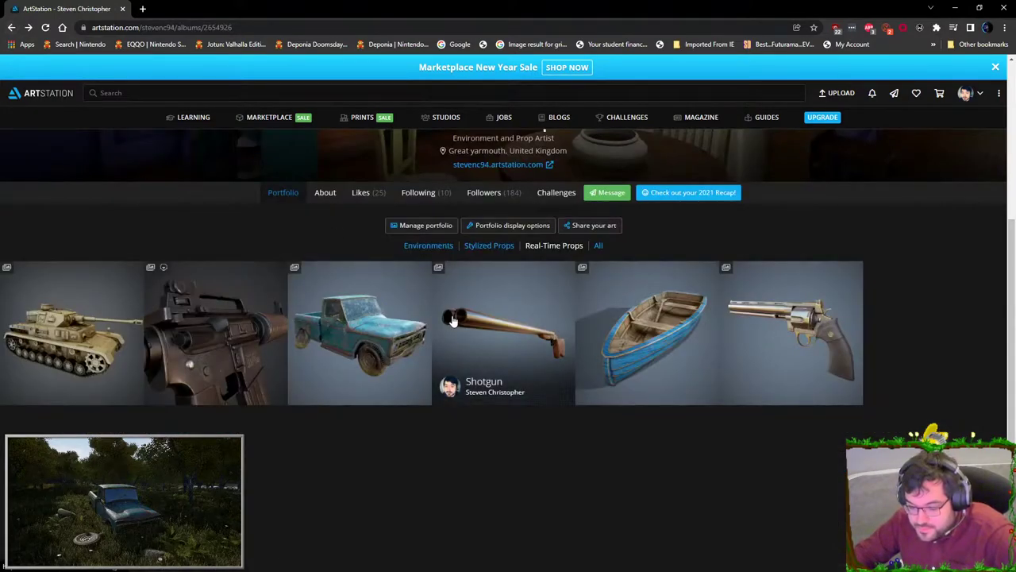
left_click(428, 245)
scroll(431, 483, "down", 5)
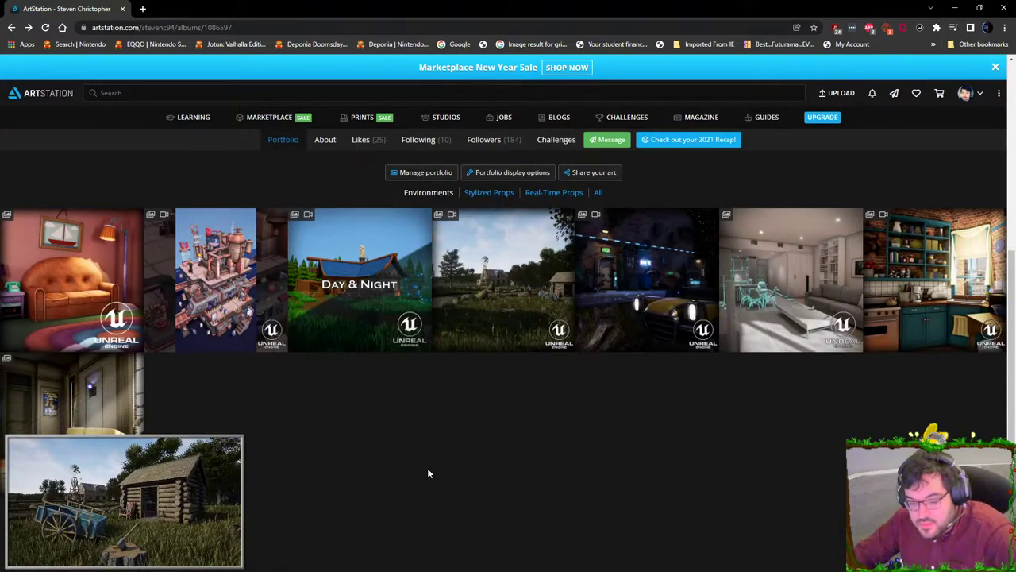
- View The Omega-3 Fish Oil (UE4) and Simpsons Living Room Scene artworks and return to the Environments album
left_click(229, 308)
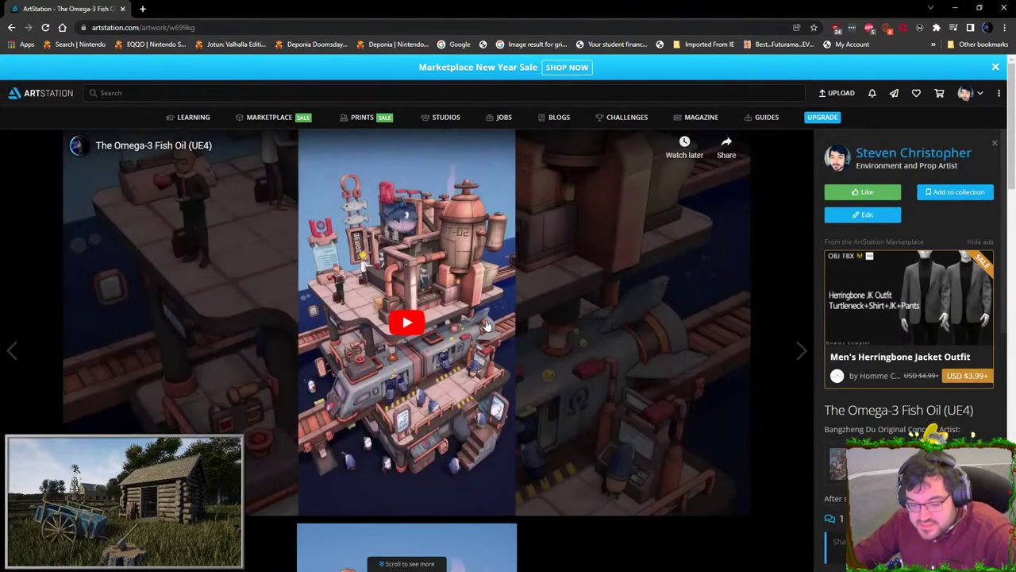
scroll(488, 325, "down", 4)
left_click(12, 27)
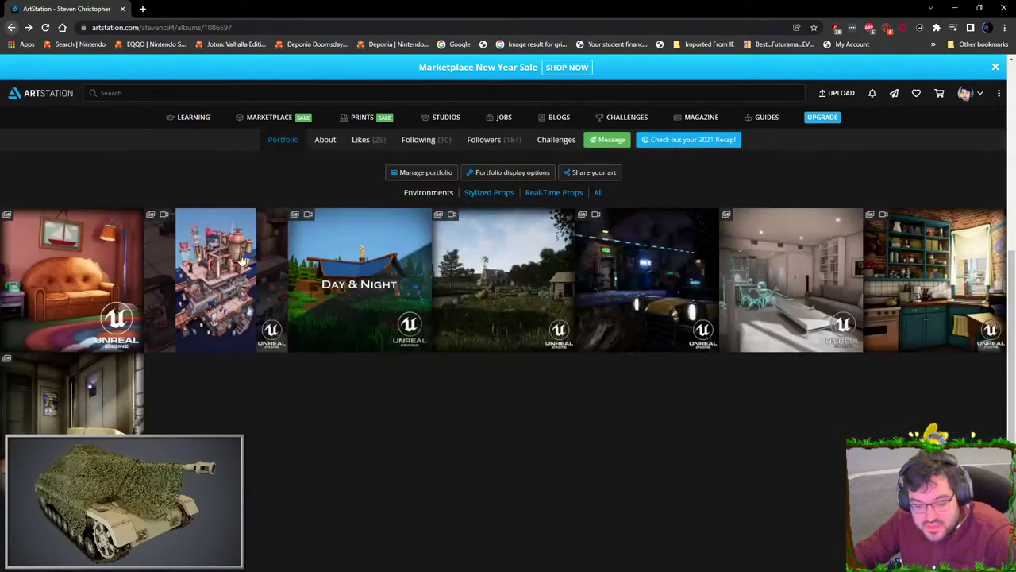
left_click(72, 294)
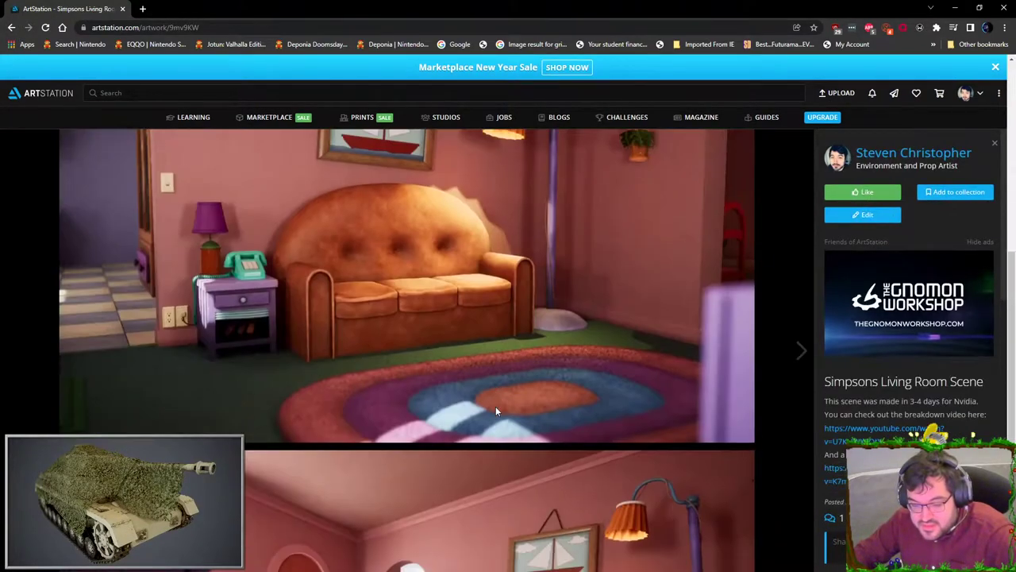
left_click(12, 27)
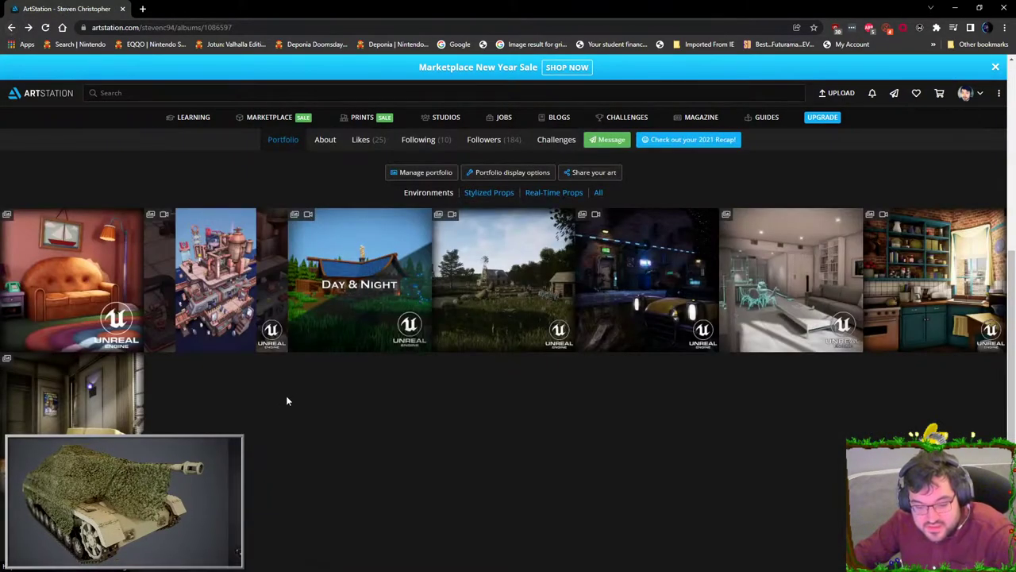
- Open the Stylized Day & Night artwork, examine its daytime, waterfall and night renders, and return to the Environments album
left_click(360, 286)
scroll(483, 346, "down", 2)
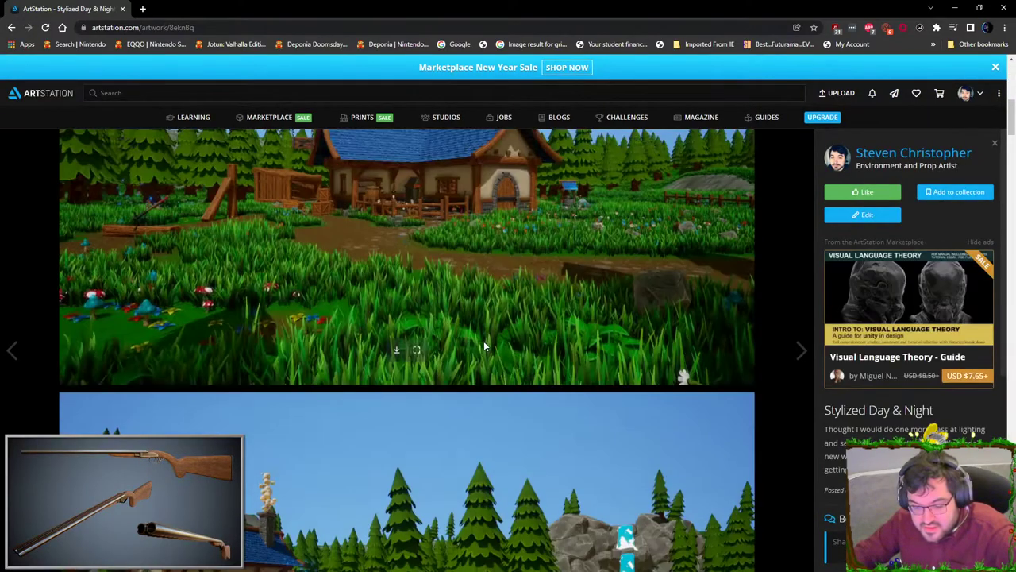
scroll(501, 397, "down", 15)
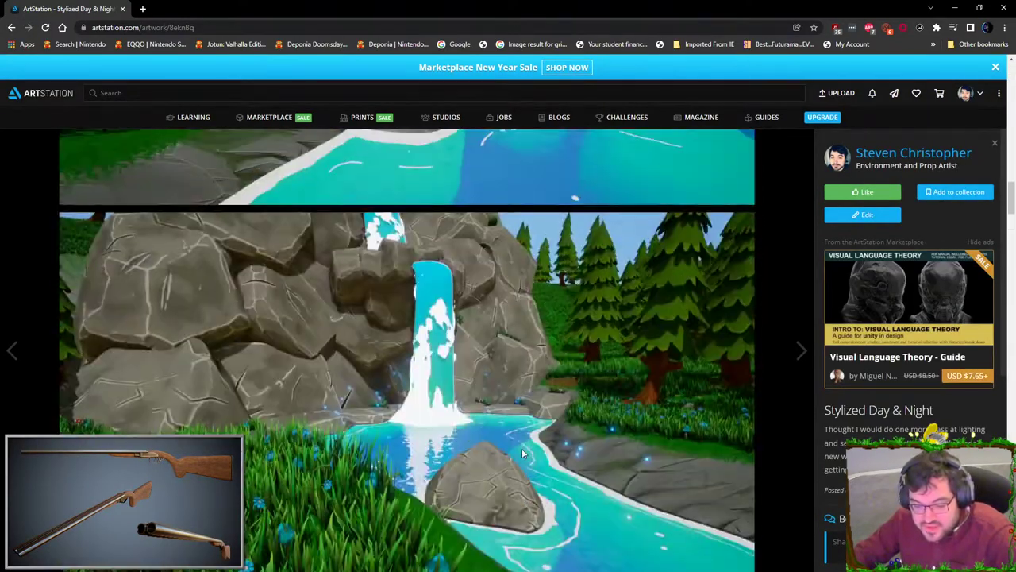
scroll(522, 450, "down", 15)
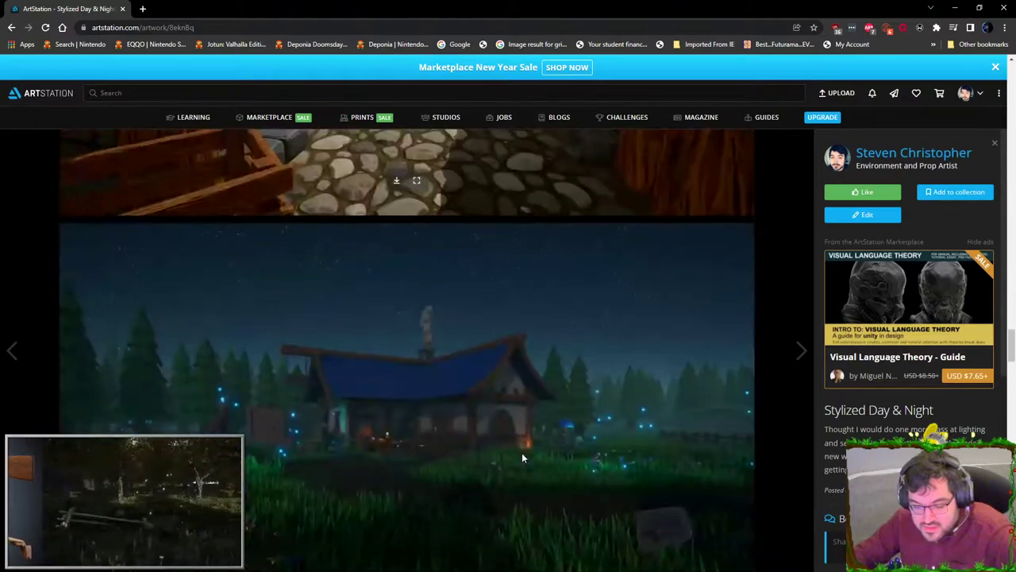
scroll(522, 458, "down", 6)
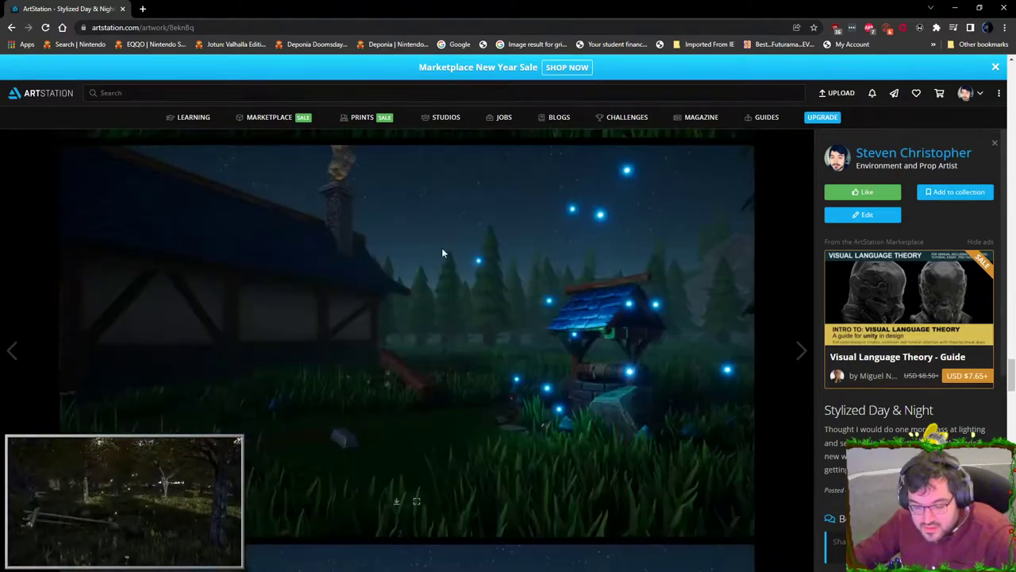
left_click(10, 27)
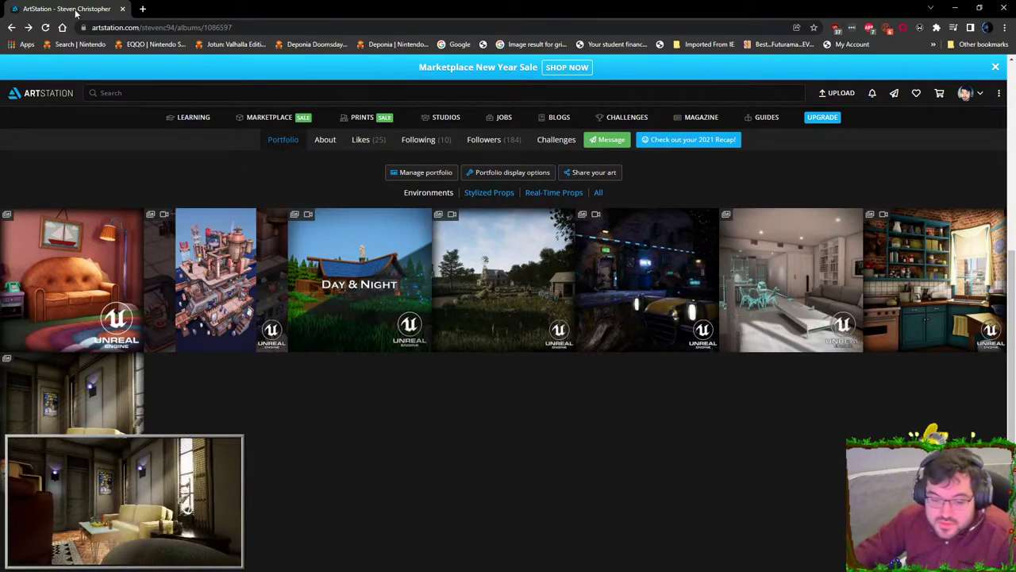
- Switch to Substance 3D Painter and import the RGB image into the project as a texture resource
key("alt+Tab")
key("alt+Tab")
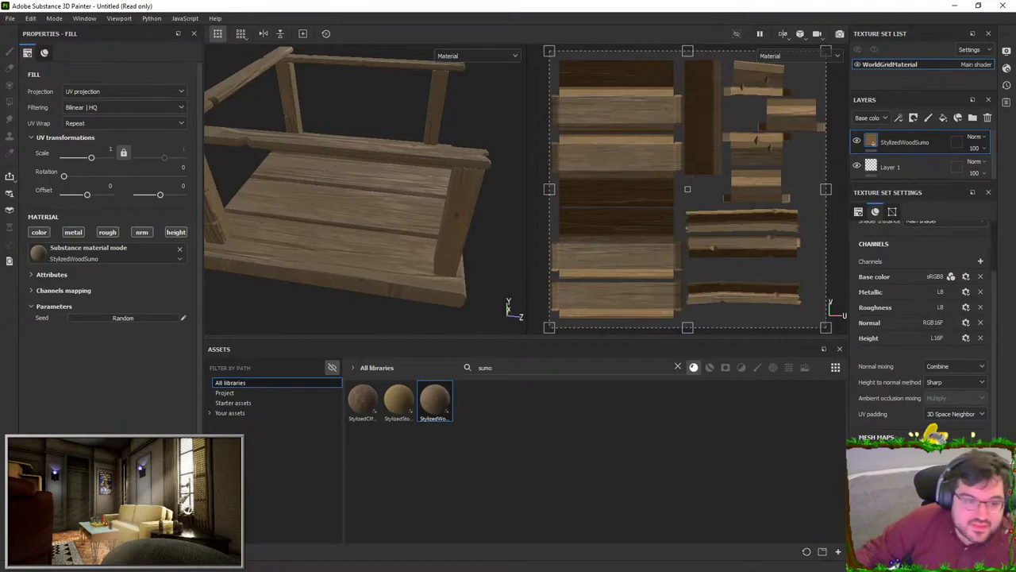
left_click_drag(48, 58, 636, 445)
left_click(636, 185)
left_click(645, 246)
left_click(631, 444)
left_click(590, 436)
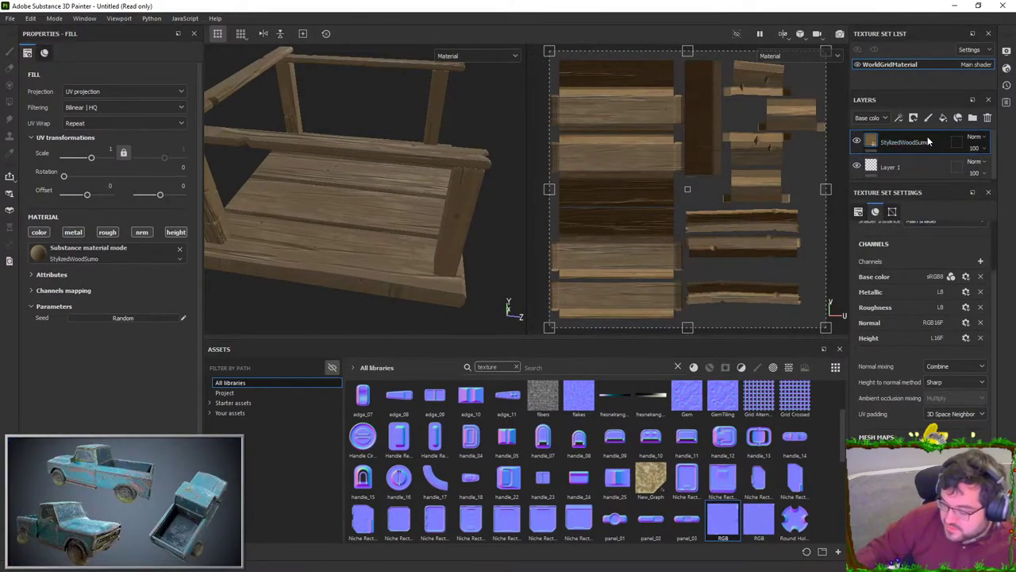
- Hide the StylizedWoodSumo layer and bake the platform's mesh maps with the Normal map excluded
left_click(858, 143)
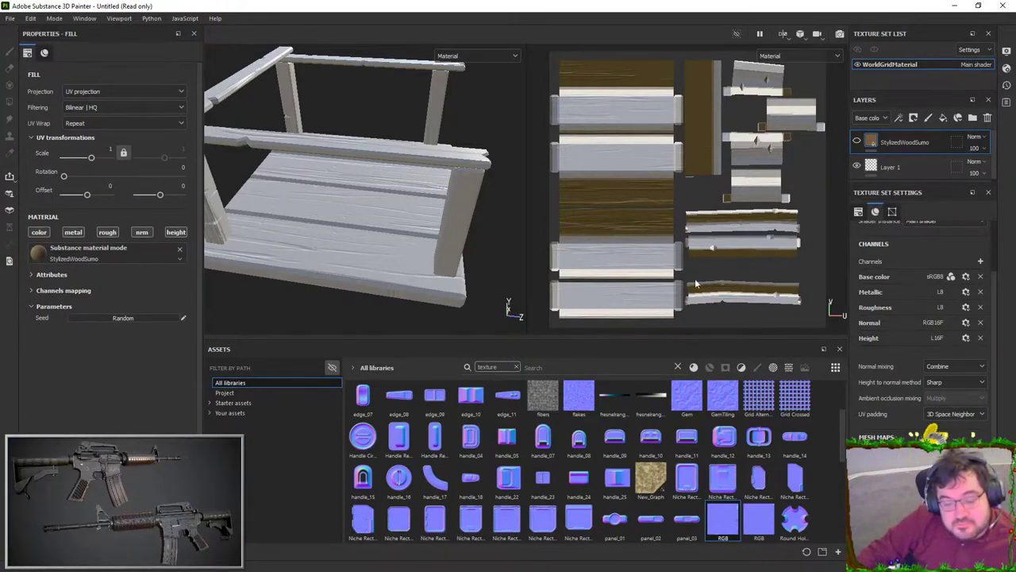
left_click(921, 454)
left_click(337, 206)
left_click(652, 455)
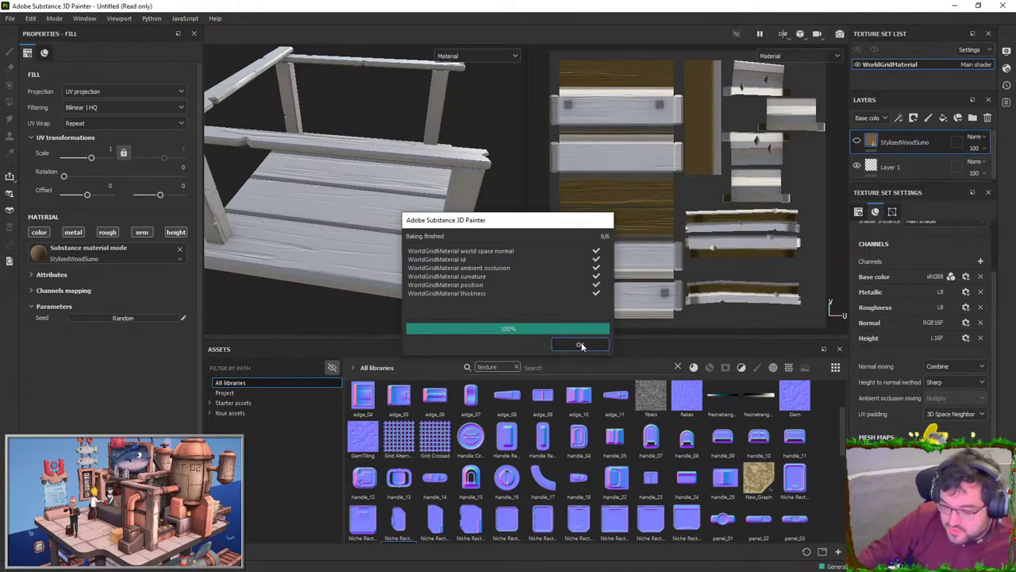
left_click(581, 343)
- Rebake the selected mesh maps at an output size of 2048 and compare the platform with the StylizedWoodSumo layer shown and hidden
left_click(921, 451)
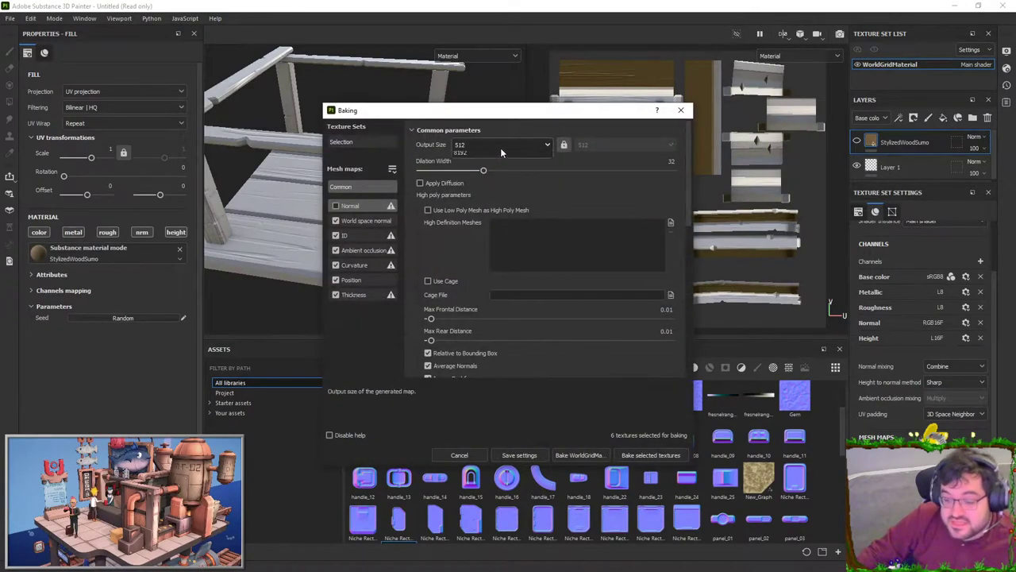
left_click(501, 146)
left_click(479, 220)
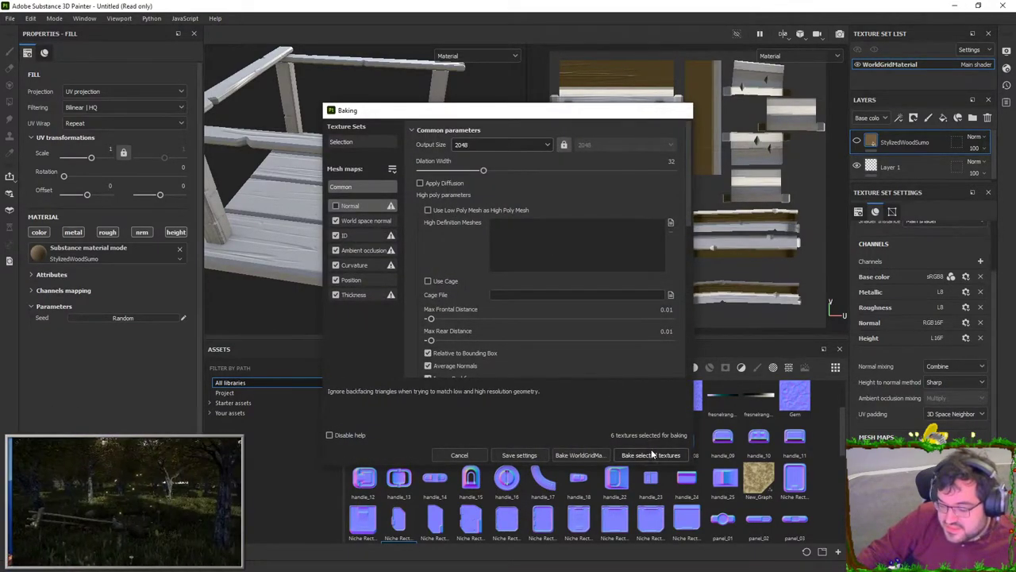
left_click(651, 455)
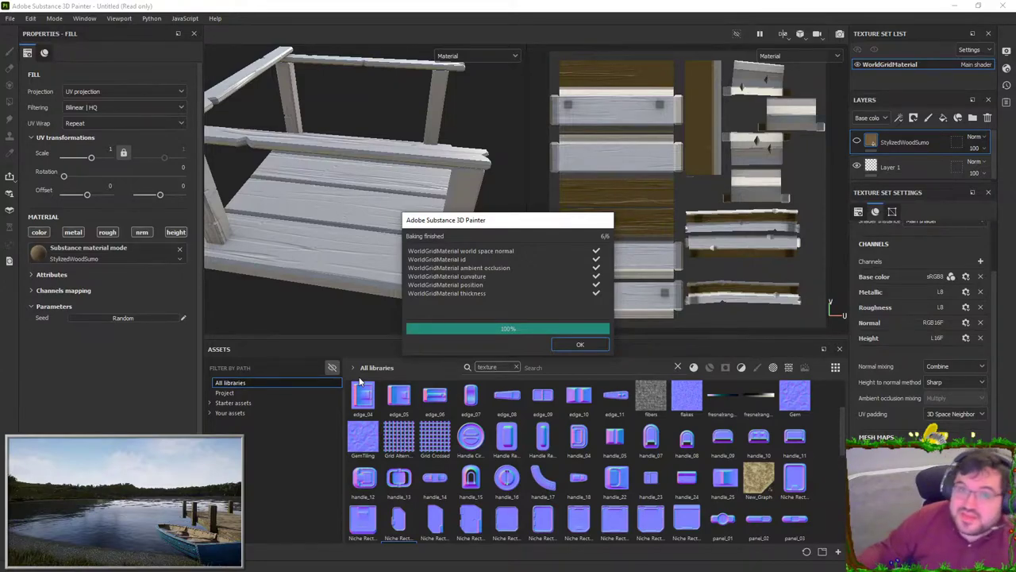
left_click(588, 344)
left_click_drag(373, 198, 540, 262, "alt")
left_click(855, 143)
left_click(855, 143)
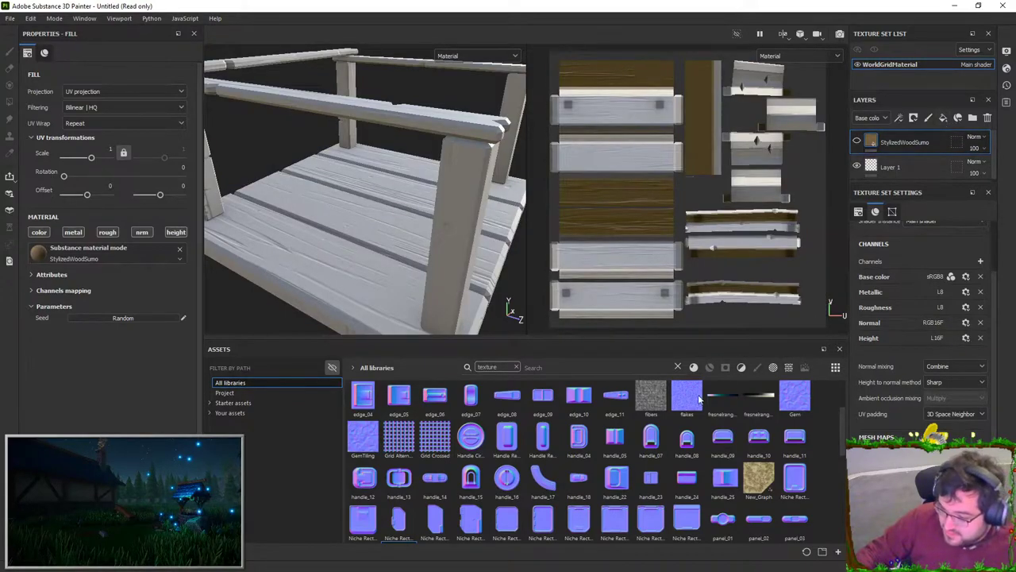
- Filter the library's texture results to materials and try Stylized Wood Siding Panel on the platform twice, undoing it each time
left_click(258, 402)
left_click(225, 392)
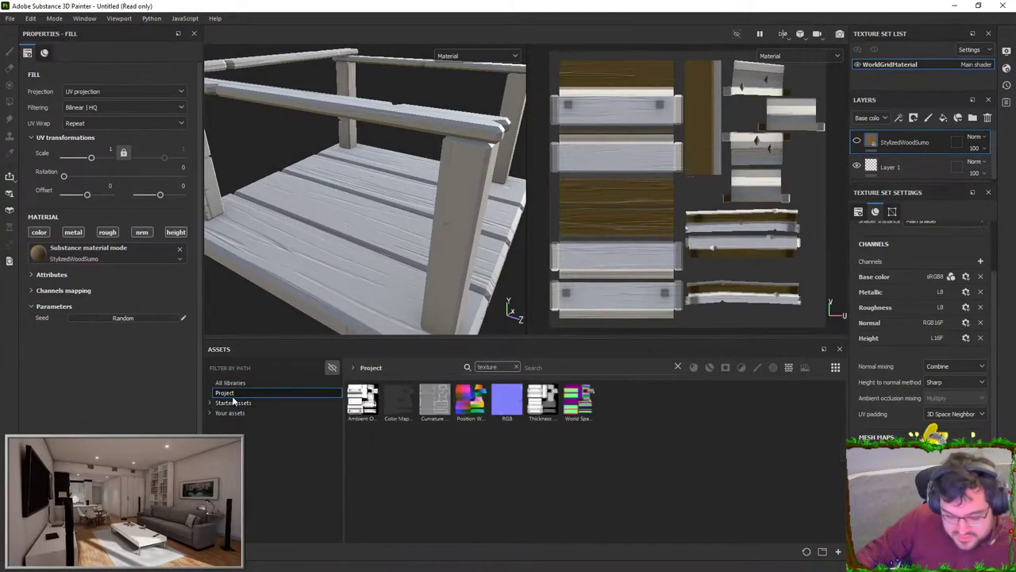
left_click(230, 382)
left_click(694, 368)
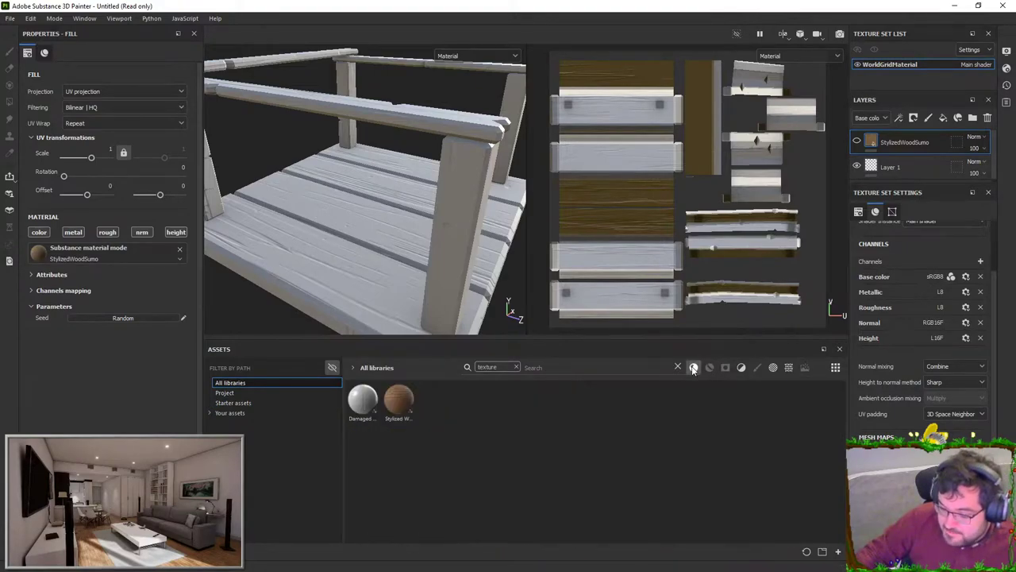
left_click_drag(399, 400, 365, 224)
left_click_drag(429, 230, 481, 276, "alt")
key("ctrl+z")
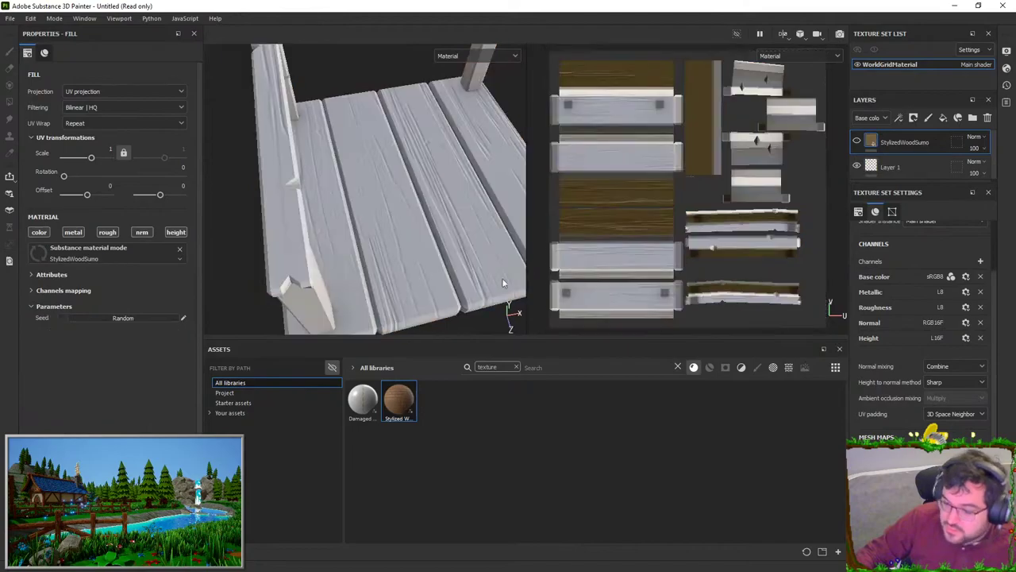
left_click_drag(410, 409, 428, 271)
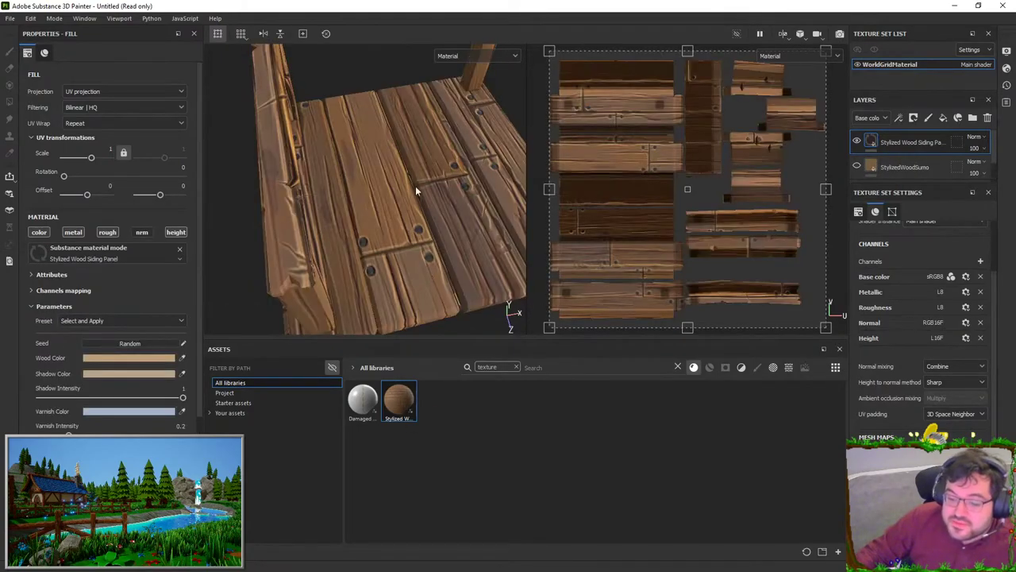
key("ctrl+z")
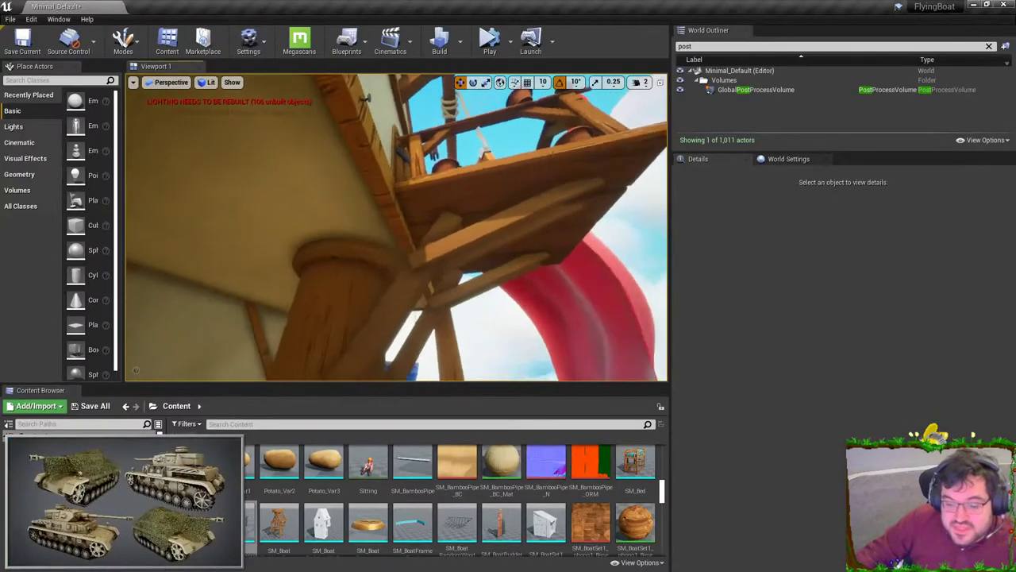
- Switch to Unreal Editor to inspect the flying boat's woodwork and interior floor, and check the platform model in Maya LT
mouse_move(397, 227)
right_mouse_down()
mouse_move(373, 208)
mouse_move(389, 310)
mouse_move(508, 289)
mouse_move(539, 246)
mouse_move(571, 258)
right_mouse_up()
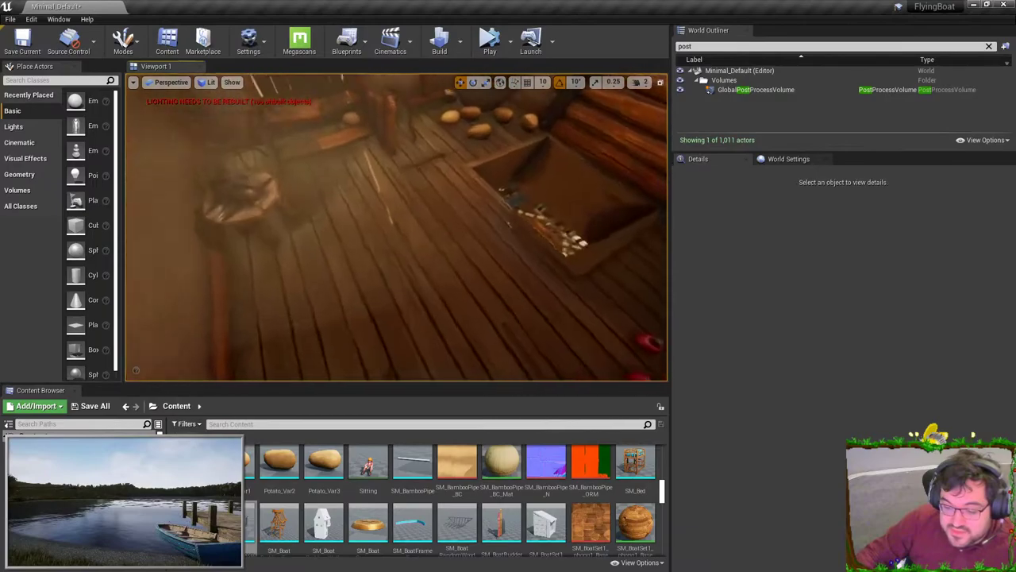
right_click_drag(380, 231, 380, 150)
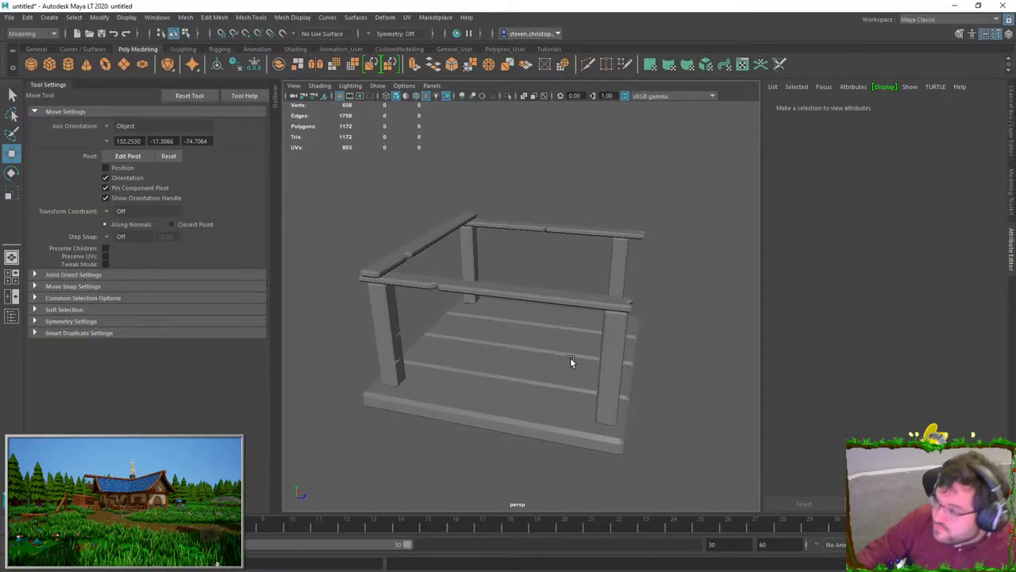
left_click(571, 359)
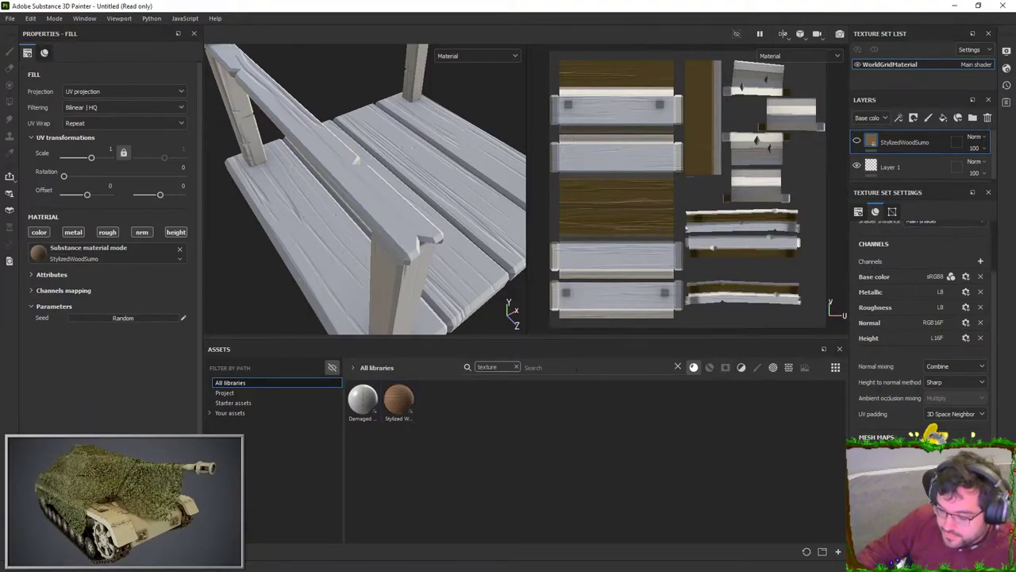
- In Substance 3D Painter, search the assets for "stylized" and try several of the materials on the platform, undoing the rejected ones
left_click(515, 367)
type("stylized")
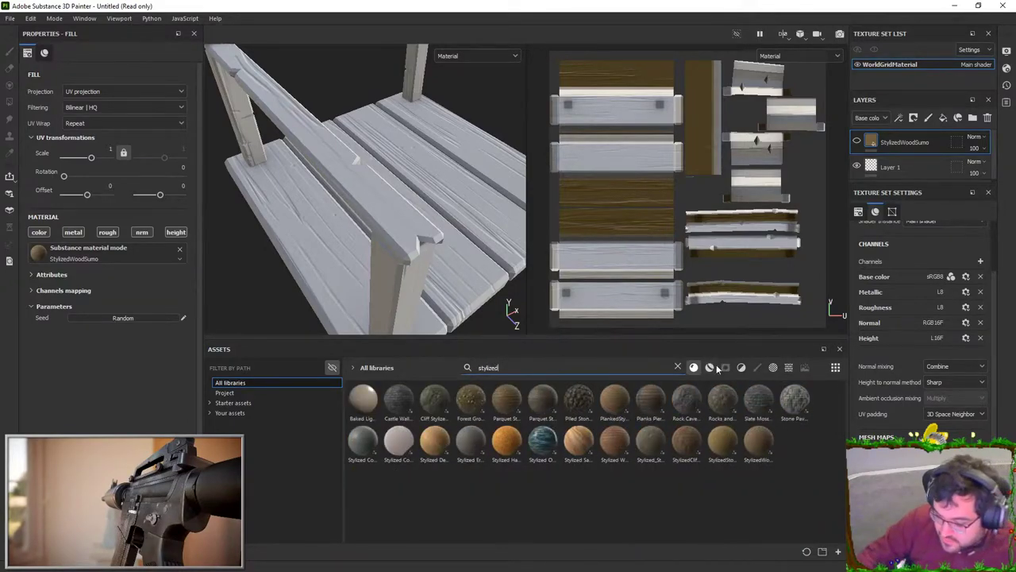
left_click(711, 368)
left_click_drag(686, 480, 508, 252)
key("ctrl+z")
left_click_drag(650, 482, 465, 234)
left_click_drag(614, 480, 377, 273)
key("ctrl+z")
left_click_drag(686, 481, 401, 303)
left_click_drag(345, 278, 433, 246, "alt")
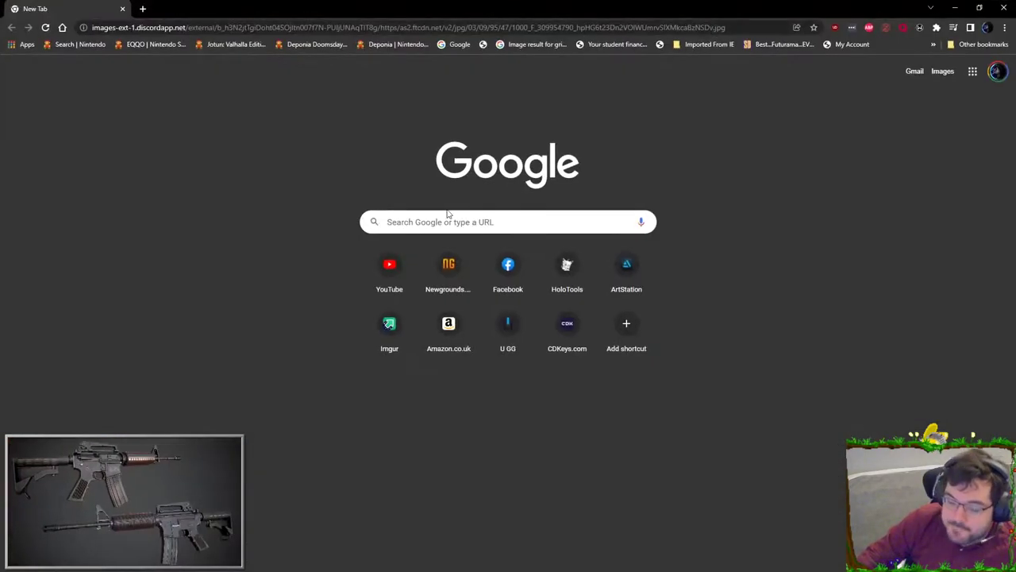
- Load the Discord-linked reference image in the web browser
left_click(212, 29)
key("Return")
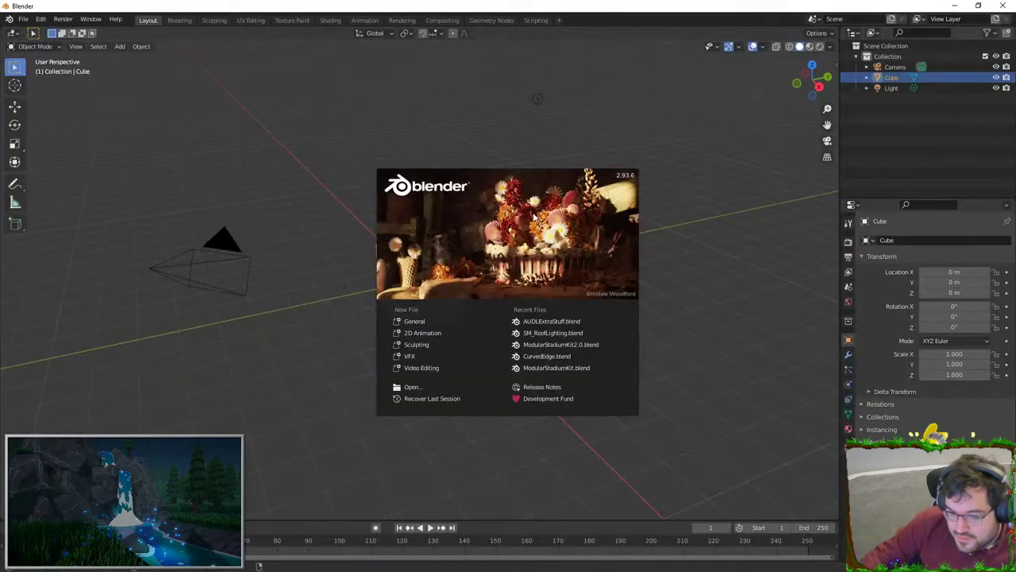
- Switch to Blender, dismiss the splash screen and delete the default cube, camera and light
left_click(509, 265)
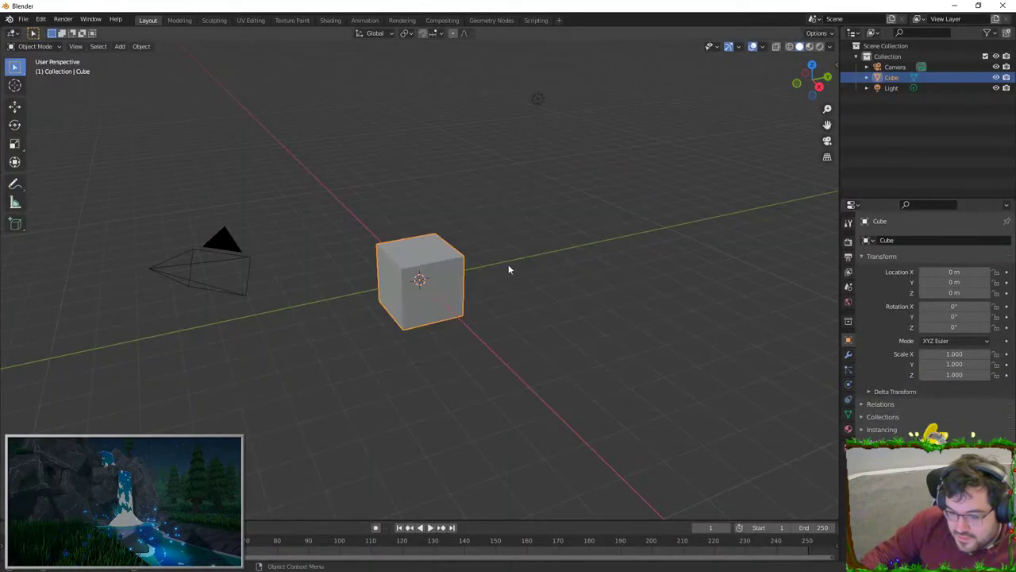
key("Delete")
key("a")
key("Delete")
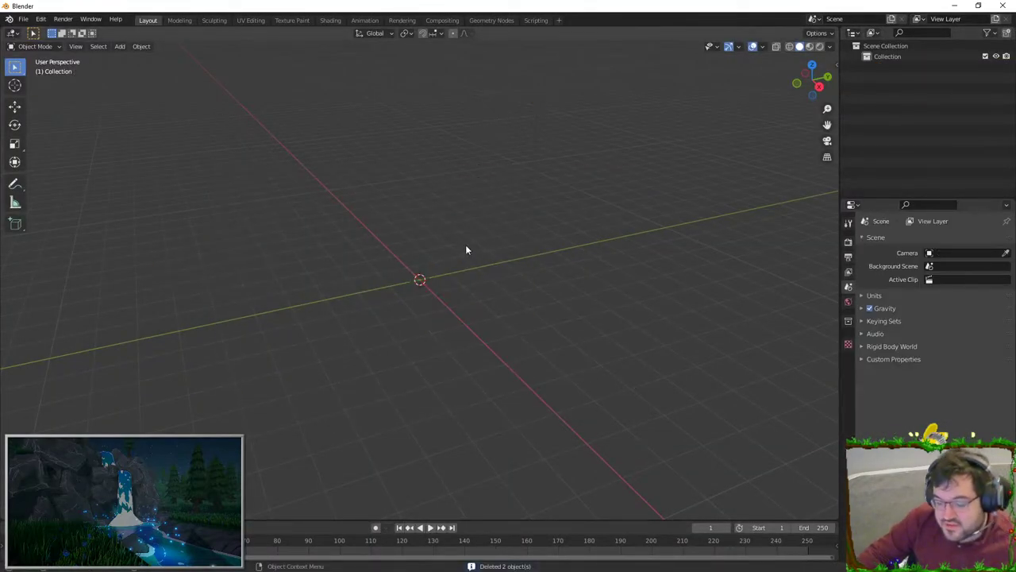
- Add a UV sphere at the origin, cancel a trial scaling and give it a level 3 Subdivision Surface modifier
key("shift+a")
left_click(513, 277)
key("s")
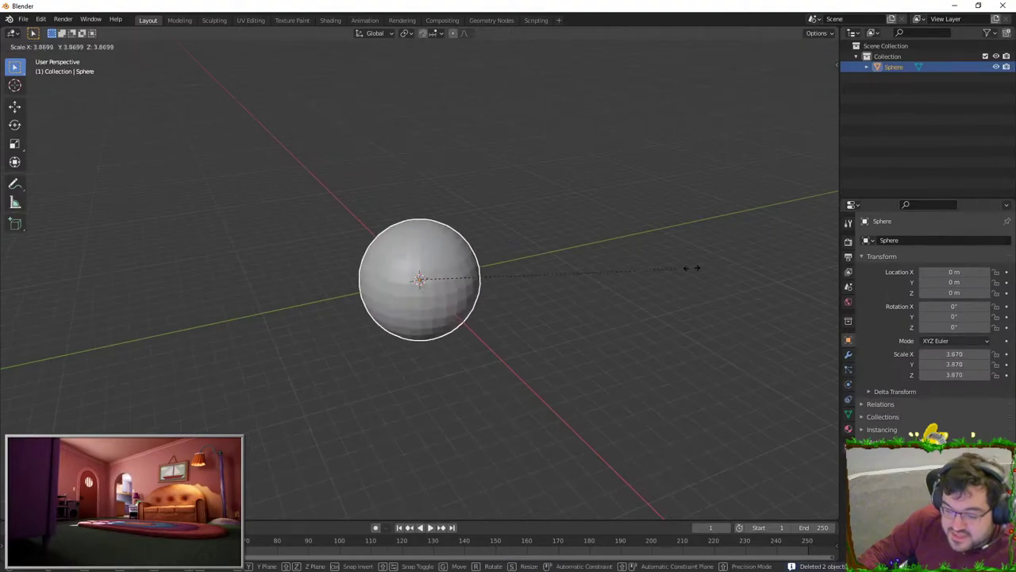
right_click(830, 256)
key("ctrl+3")
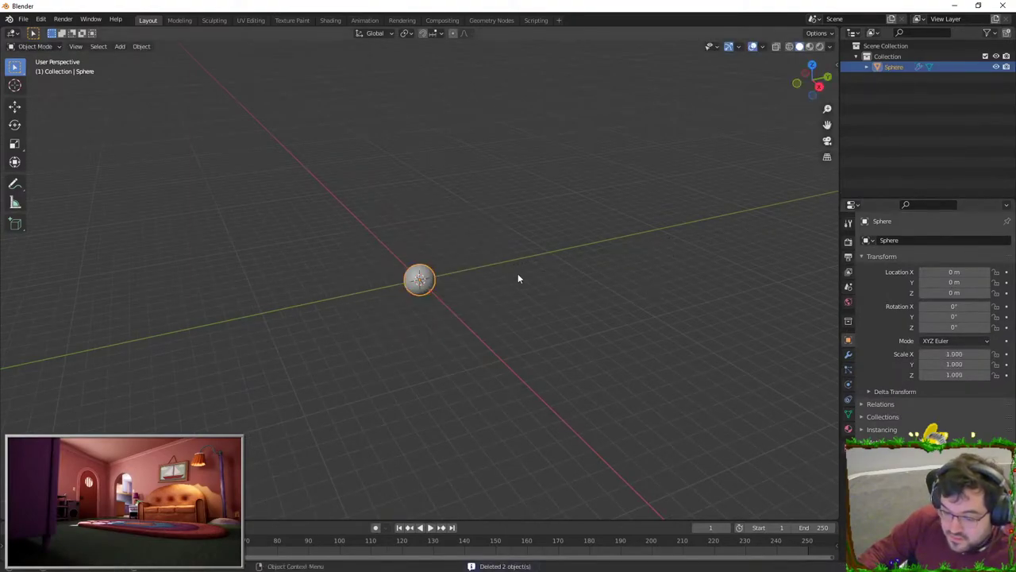
- Scale the sphere up uniformly to about 8.435
key("s")
left_click(36, 259)
key("s")
left_click(577, 256)
right_click(505, 256)
left_click(505, 257)
scroll(520, 277, "down", 3)
- Add a cylinder mesh around the sphere and flatten it into a wide disc, scaled about 17.291 in X and Y and 1.074 in Z
key("shift+a")
mouse_move(508, 282)
left_click(544, 282)
key("ctrl+z")
key("shift+a")
mouse_move(534, 299)
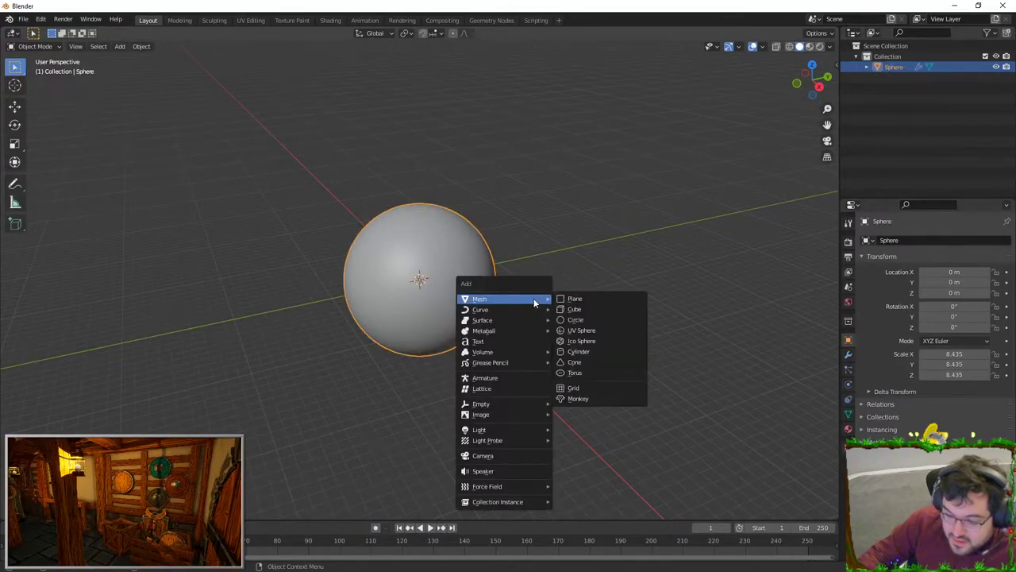
left_click(578, 350)
key("s")
left_click(379, 103)
key("s")
key("z")
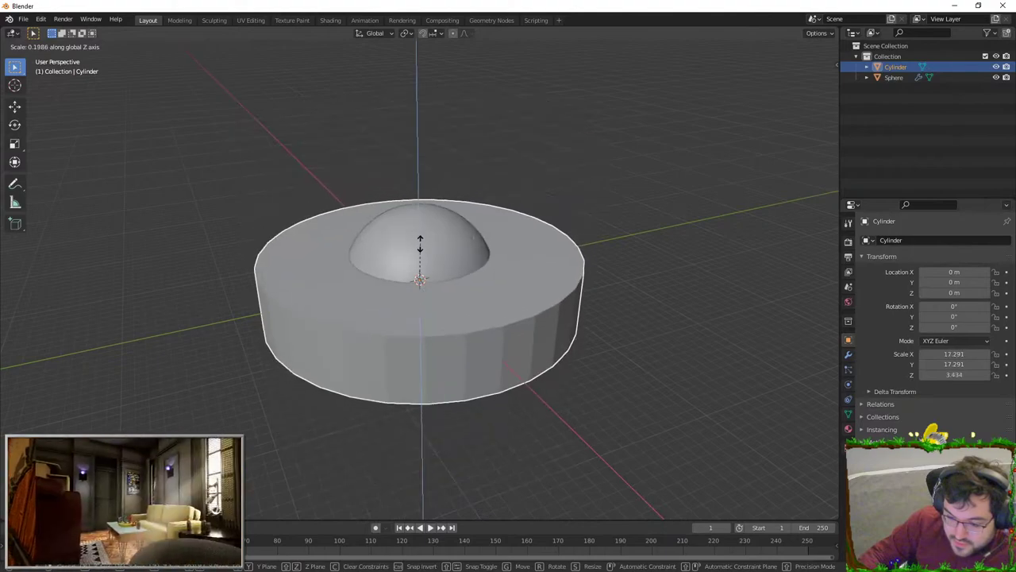
left_click(366, 272)
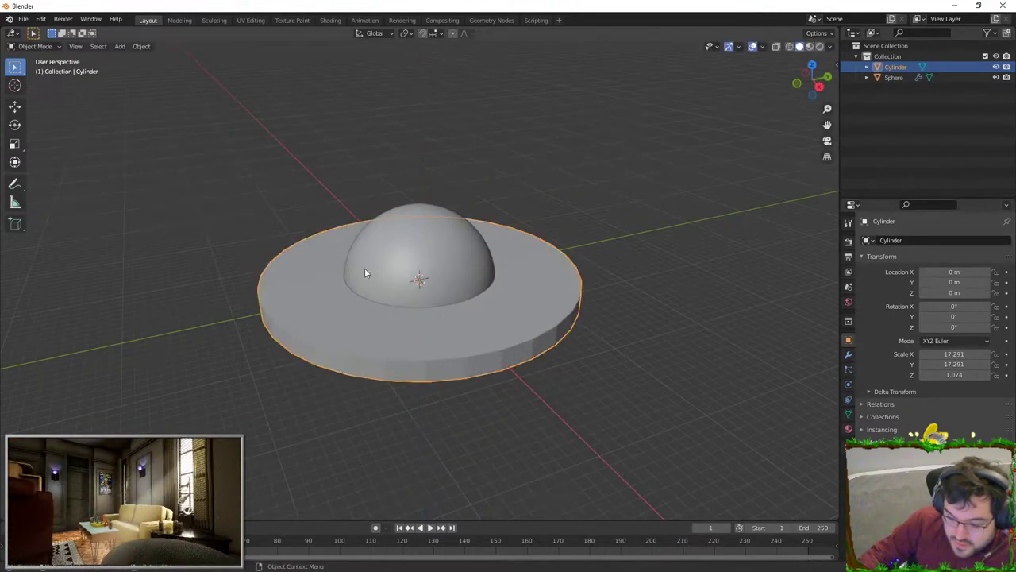
- From the front, try thinning the cylinder along Z, and lower it to about -1.07 m in Z
key("KP_1")
scroll(405, 231, "up", 4)
key("s")
key("z")
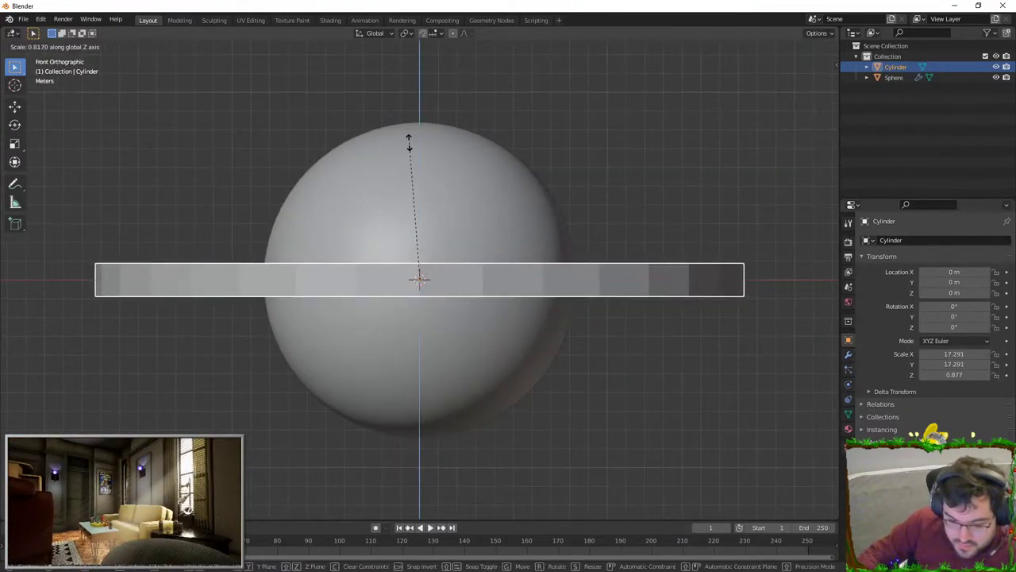
left_click(421, 199)
key("g")
key("z")
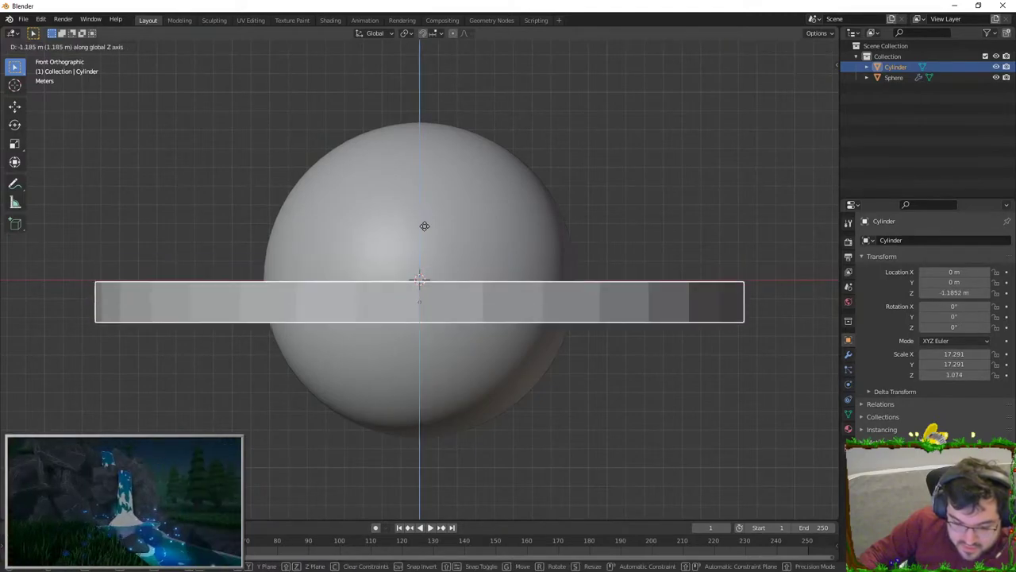
left_click(440, 205)
- With see-through face selection, select all the side faces of the cylinder and delete them
key("Tab")
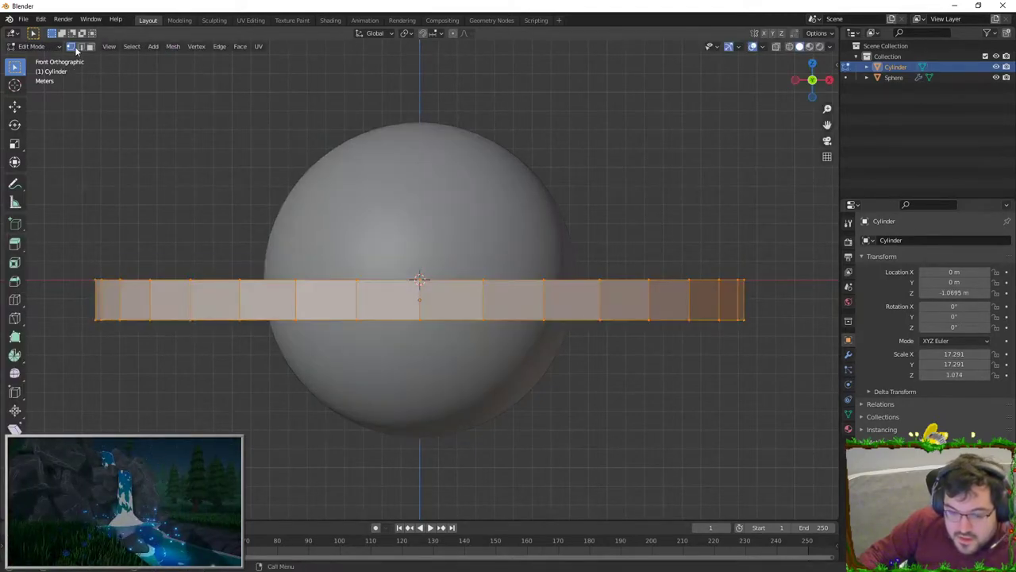
left_click(93, 49)
key("alt+a")
key("b")
key("Escape")
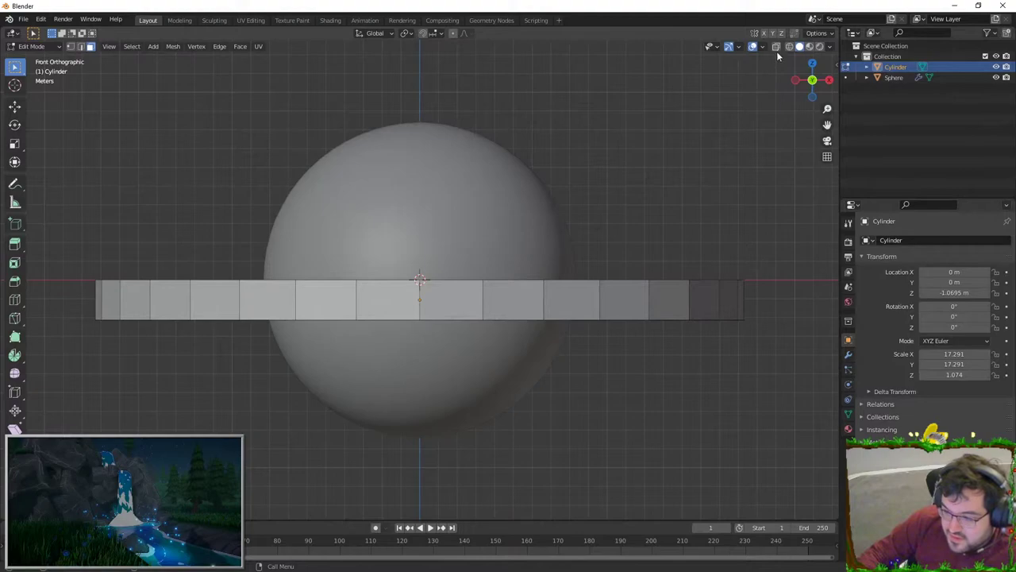
left_click(776, 46)
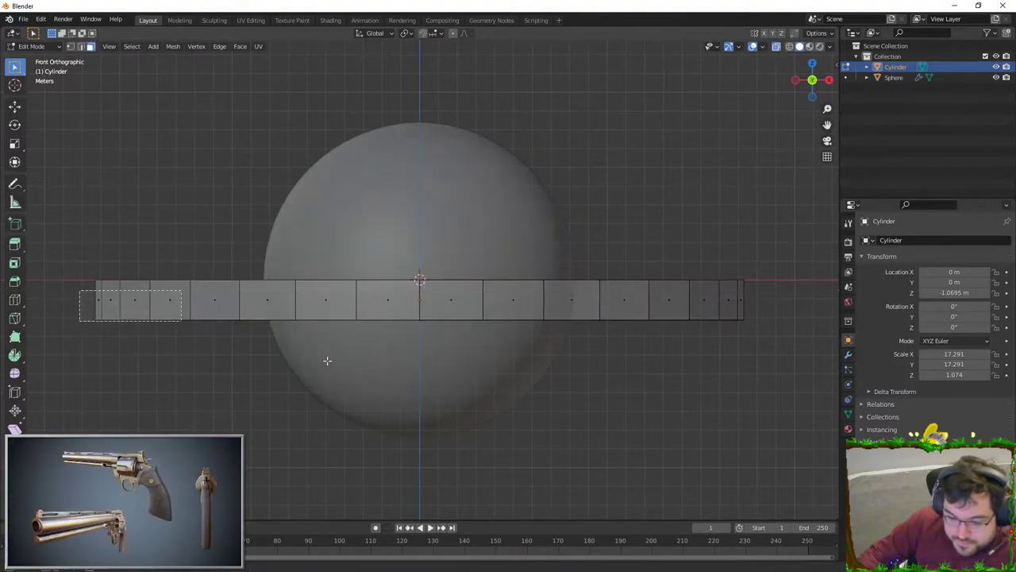
left_click_drag(194, 324, 750, 321)
key("x")
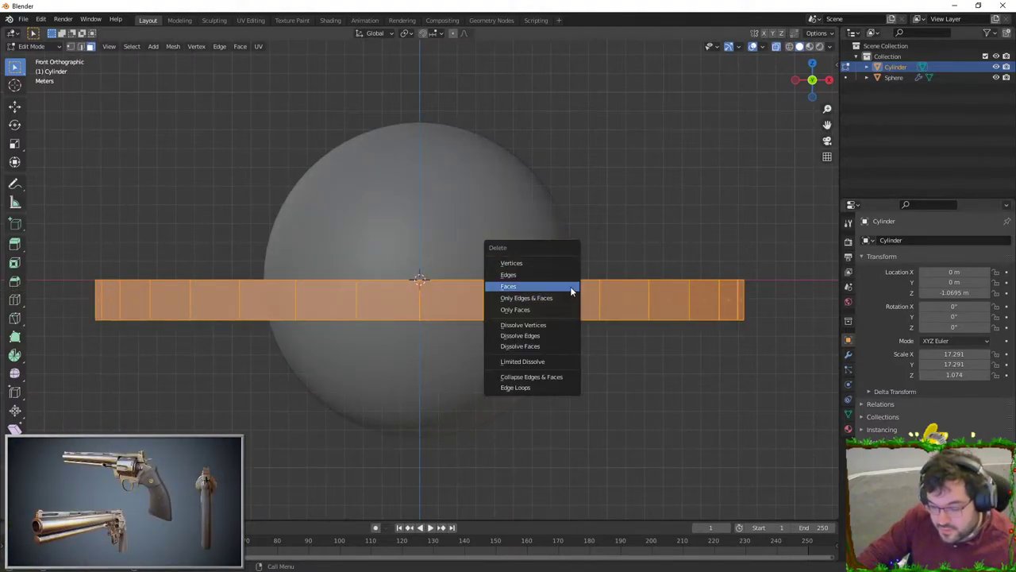
left_click(570, 287)
- Shrink the remaining cap discs closer to the sphere and extrude their border outward by scaling about 1.43 times
middle_click_drag(570, 288, 565, 348)
scroll(565, 348, "down", 3)
key("a")
key("s")
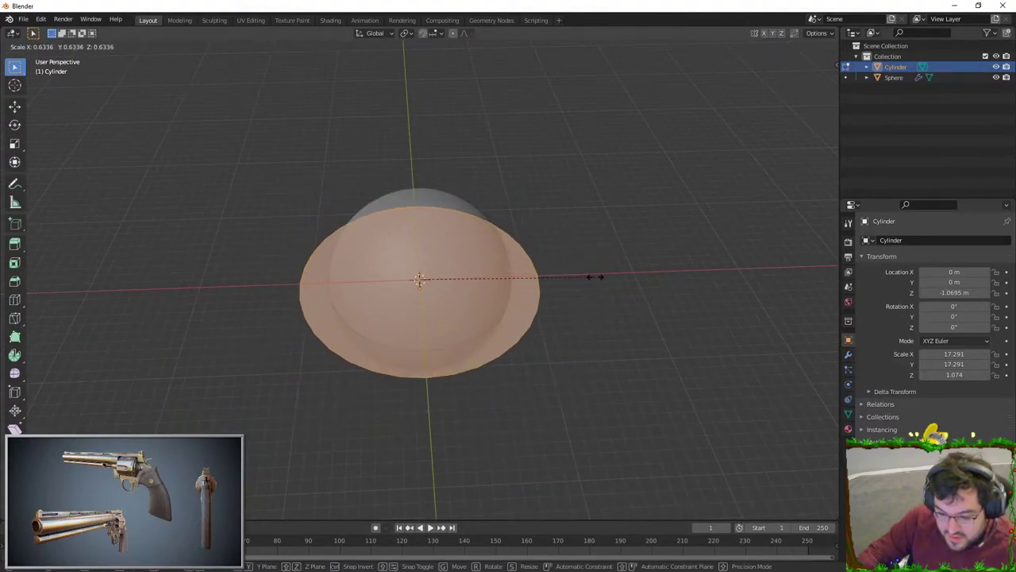
left_click(592, 275)
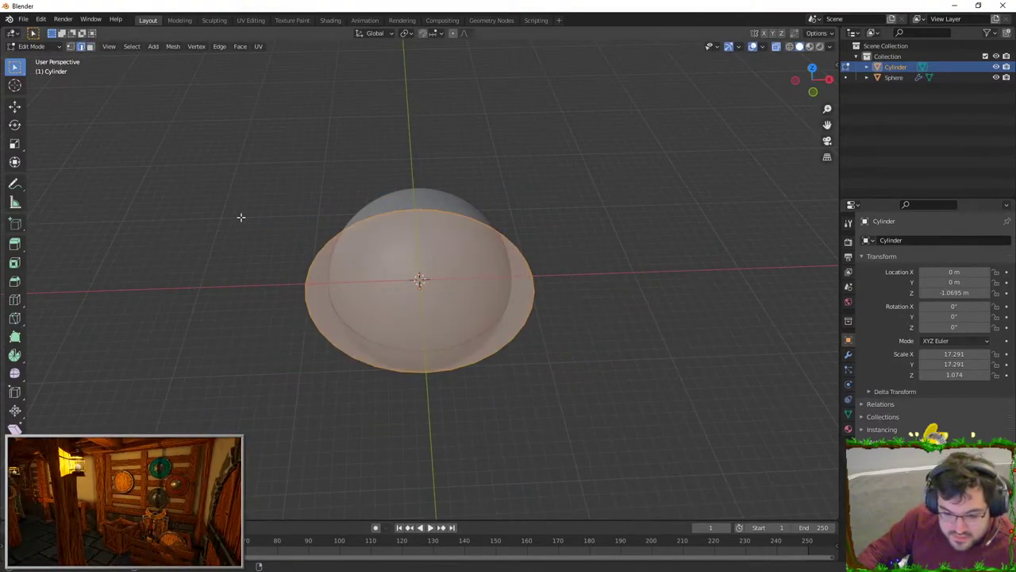
key("e")
key("s")
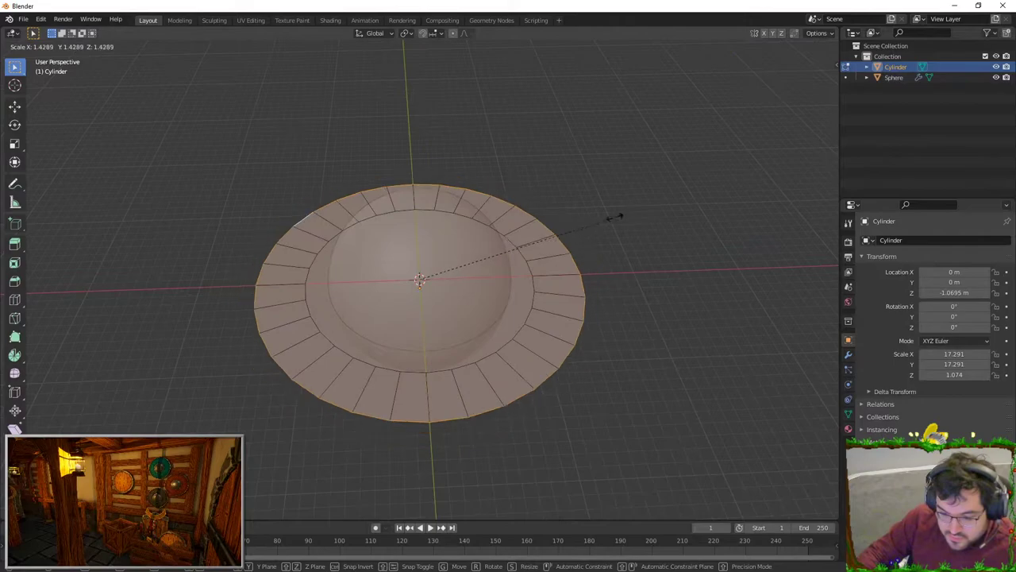
left_click(617, 215)
- Delete the disc faces inside the extruded ring and recalculate the ring's normals
left_click(91, 46)
left_click(398, 334)
middle_click_drag(392, 309, 384, 198)
left_click(420, 279)
key("alt+z")
mouse_move(427, 309)
middle_mouse_down()
mouse_move(426, 278)
mouse_move(410, 301)
middle_mouse_up()
key("a")
key("alt+a")
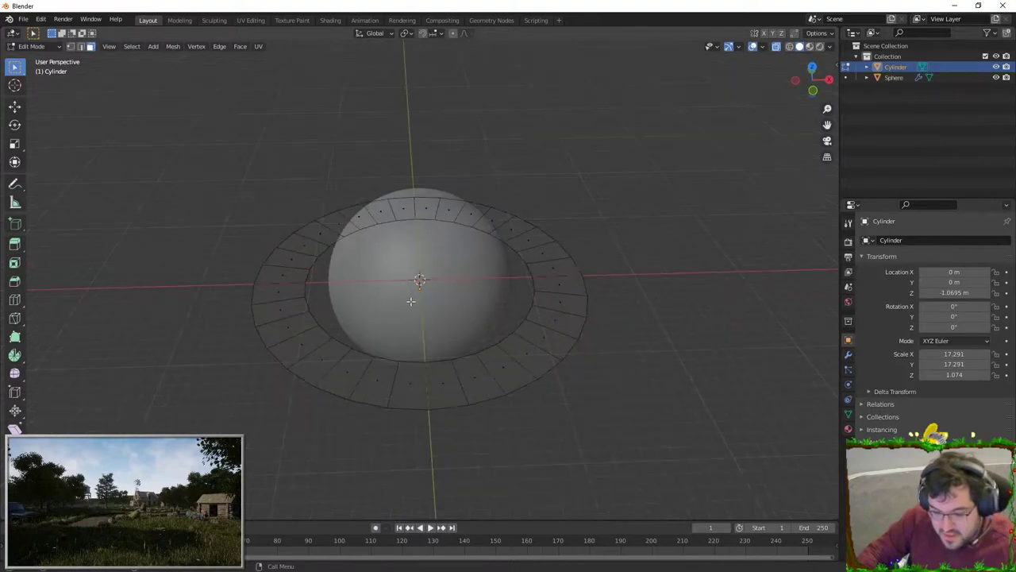
key("a")
key("shift+n")
key("Tab")
middle_click_drag(432, 267, 480, 260)
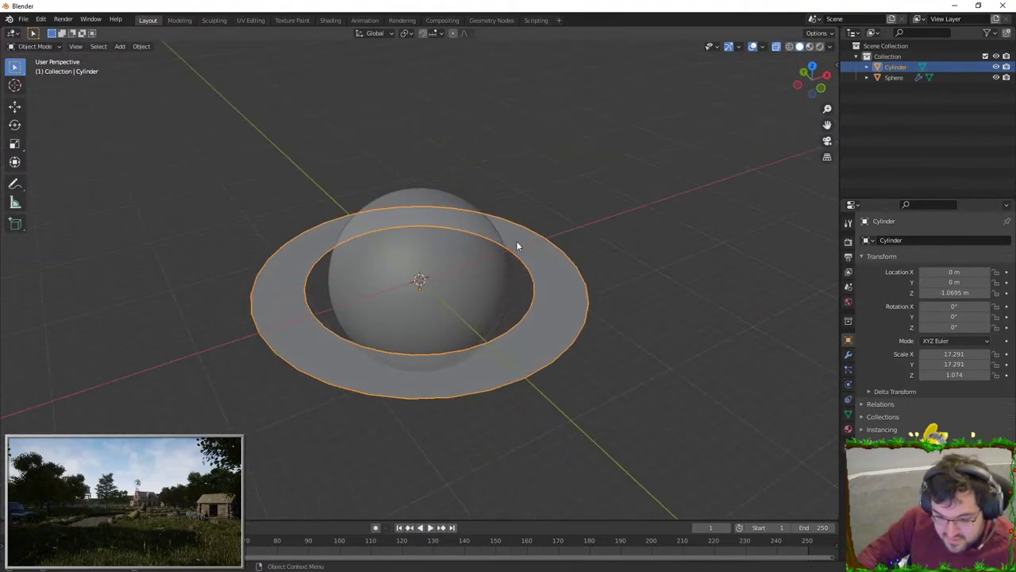
- Scale the whole ring object up to about 21.329 in X and Y
key("alt+a")
scroll(545, 316, "down", 2)
left_click(521, 297)
key("s")
left_click(551, 295)
left_click(636, 229)
scroll(612, 270, "up", 1)
middle_click_drag(609, 282, 505, 268)
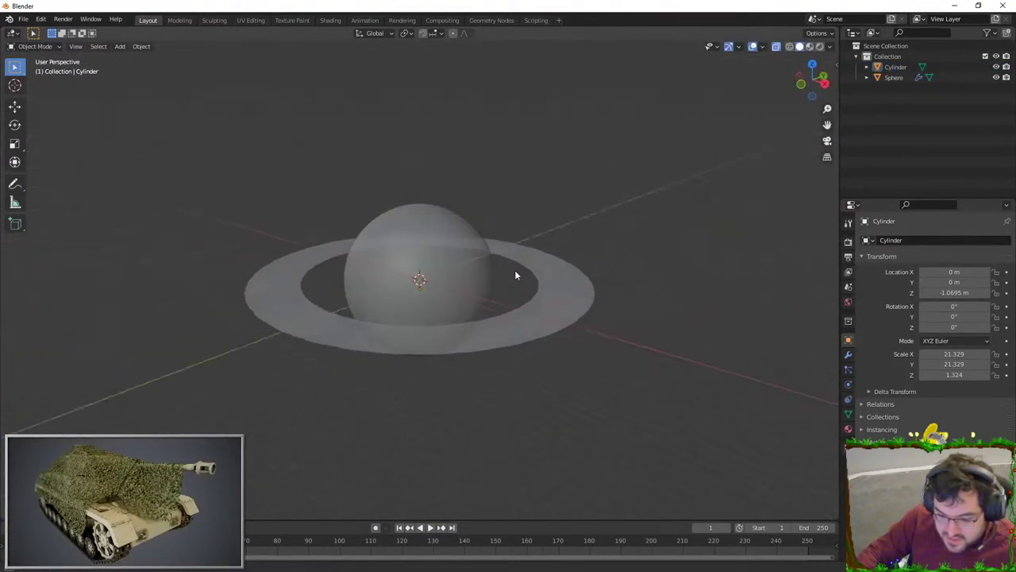
- Widen the ring by scaling only its outer edge loop outward in edge select mode
left_click(573, 294)
key("Tab")
left_click(80, 46)
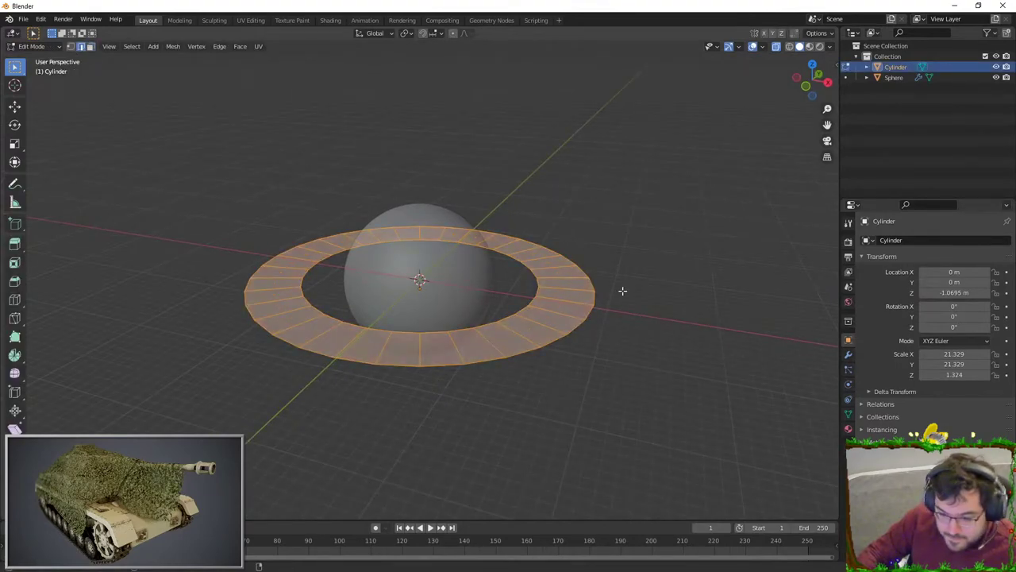
left_click(624, 289)
key("s")
right_click(623, 290)
key("alt+a")
left_click(599, 283, "alt")
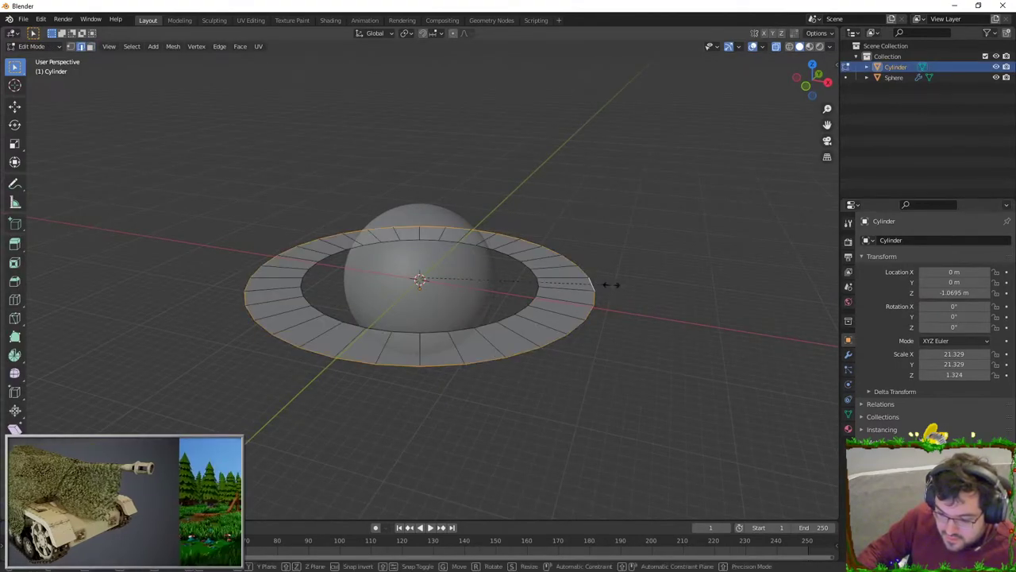
key("s")
left_click(648, 281)
key("KP_7")
middle_click_drag(650, 211, 599, 124)
key("Tab")
- Enlarge the sphere inside the ring to a uniform scale of about 9.713
left_click(456, 215)
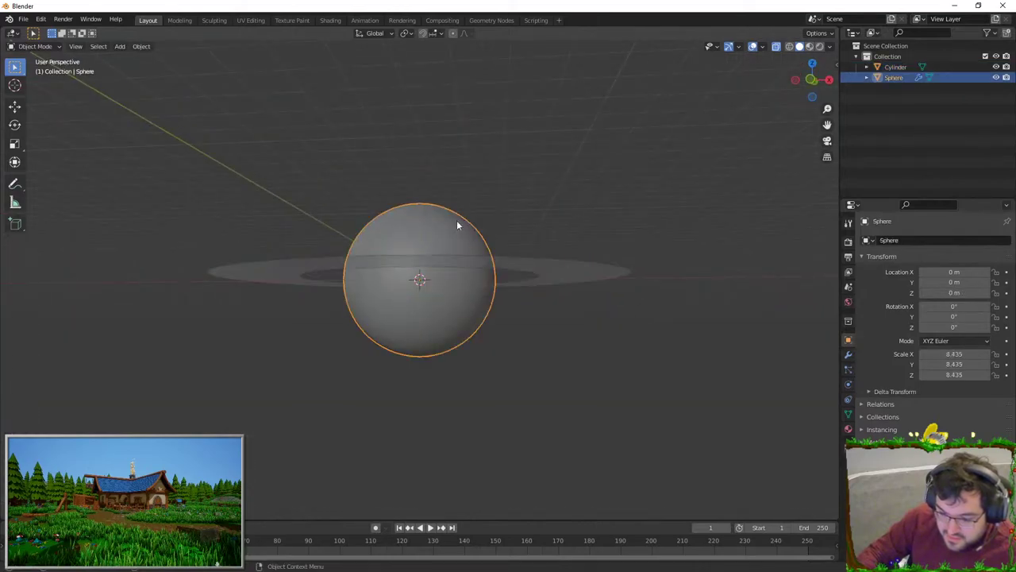
middle_click_drag(457, 215, 503, 230)
key("s")
right_click(531, 224)
middle_click_drag(637, 254, 466, 243)
key("s")
left_click(479, 236)
left_click(565, 205)
- Scale the ring's inner and outer edge loops outward to fit around the enlarged sphere
middle_click_drag(565, 205, 558, 237)
left_click(603, 292)
key("Tab")
key("s")
left_click(625, 278)
key("Tab")
key("s")
right_click(565, 288)
key("Tab")
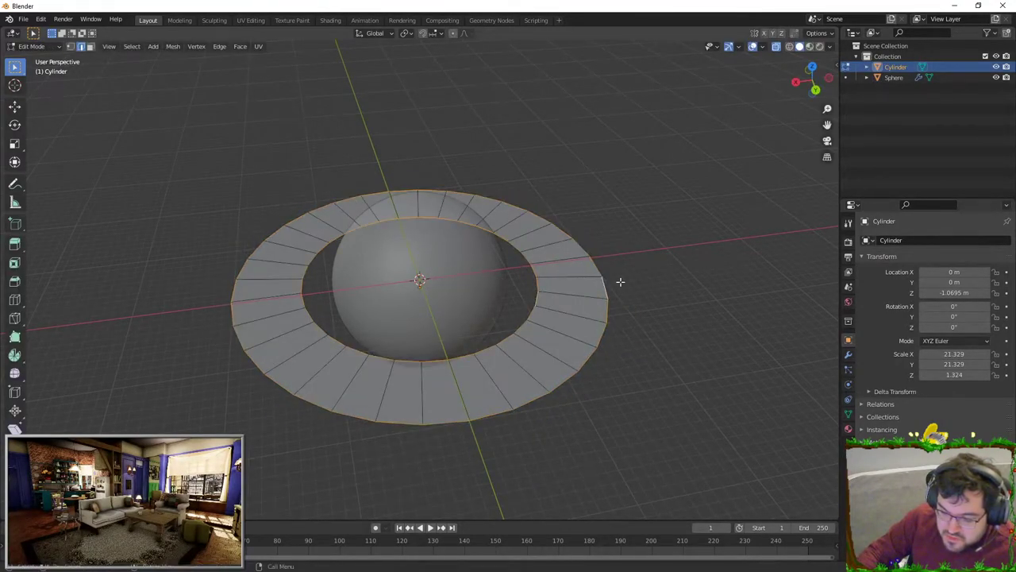
key("s")
left_click(646, 276)
key("Tab")
- Examine the ringed planet's proportions from the front, above and below
middle_click_drag(647, 303, 584, 266)
left_click(675, 251)
scroll(573, 272, "down", 4)
middle_click_drag(449, 236, 435, 267)
left_click(503, 289)
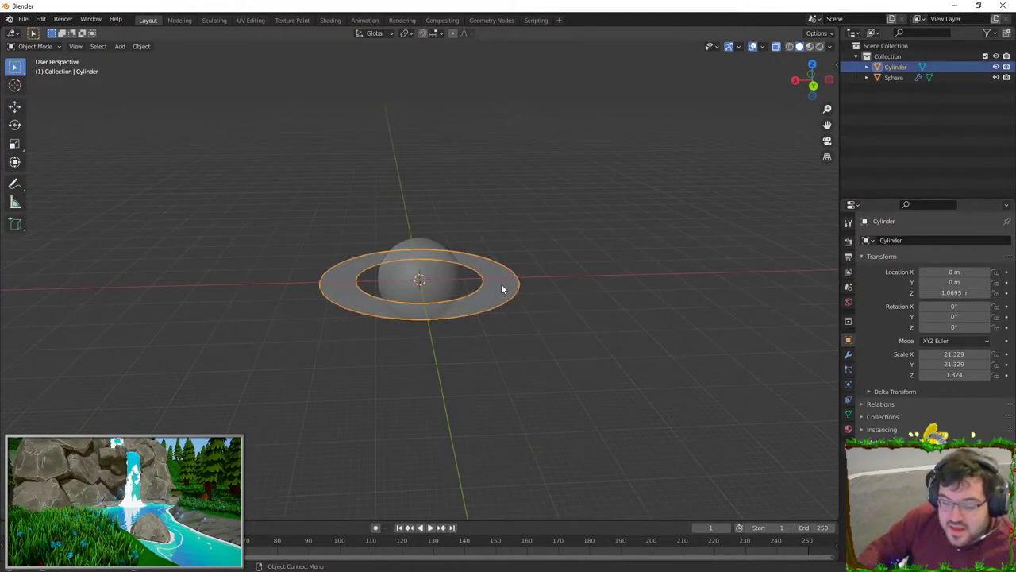
key("KP_1")
mouse_move(422, 299)
middle_mouse_down()
mouse_move(411, 279)
mouse_move(412, 289)
middle_mouse_up()
left_click(559, 273)
middle_click_drag(562, 287, 585, 296, "shift")
scroll(582, 301, "down", 2)
key("shift+a")
mouse_move(583, 296)
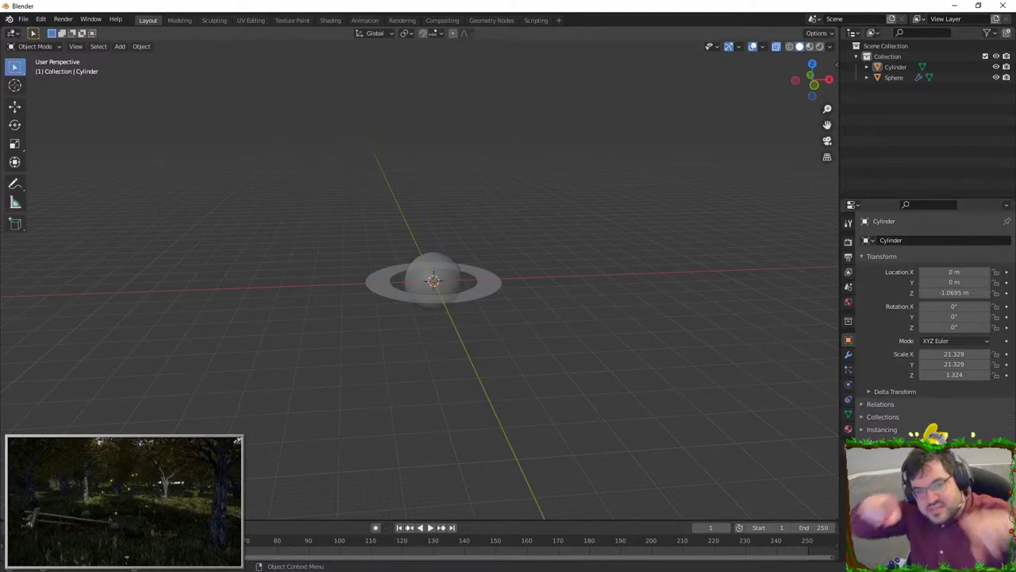
key("alt+Tab")
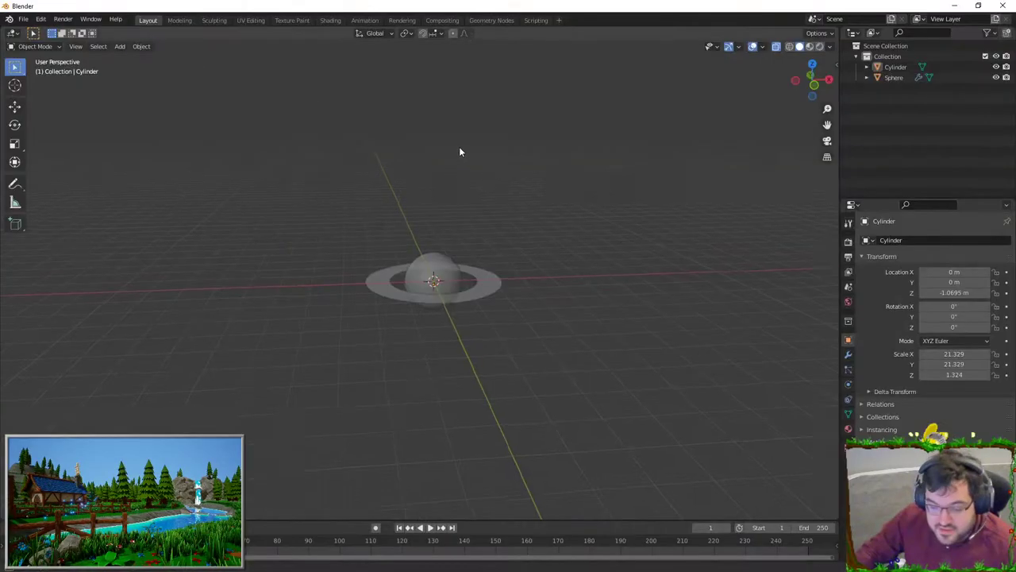
middle_click_drag(461, 151, 454, 334)
middle_click_drag(457, 363, 468, 337)
scroll(477, 370, "up", 1)
middle_click_drag(468, 336, 515, 314)
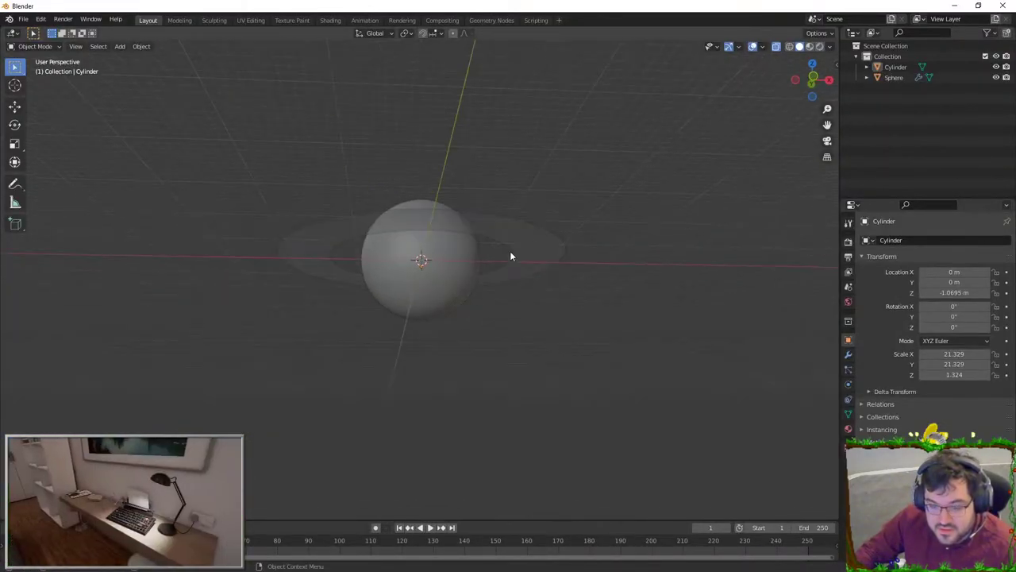
- Tilt the sphere and ring together by about -9° around Y and slightly around X
left_click(517, 248)
left_click(466, 279, "shift")
key("r")
key("x")
key("Escape")
key("r")
key("y")
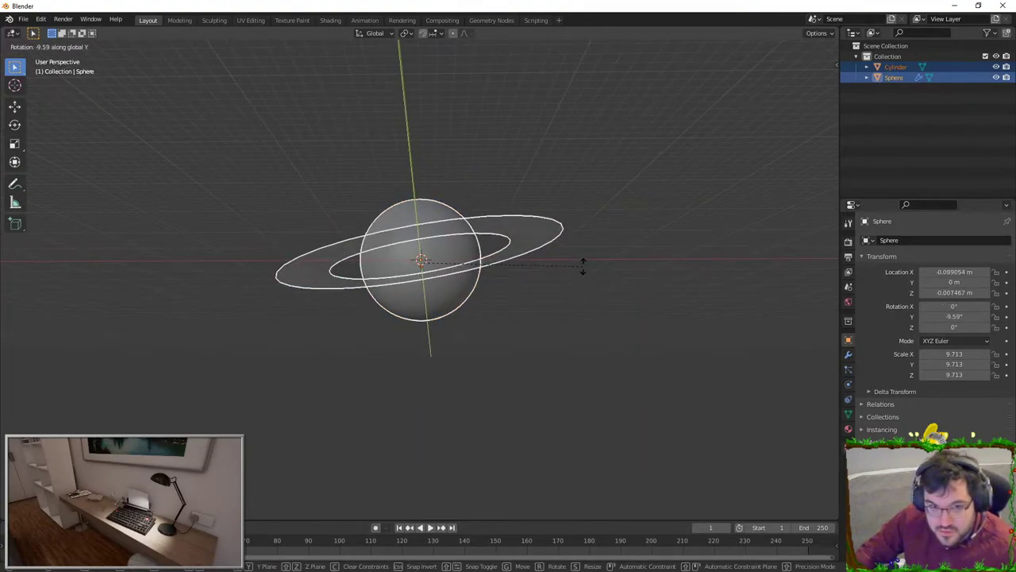
key("x")
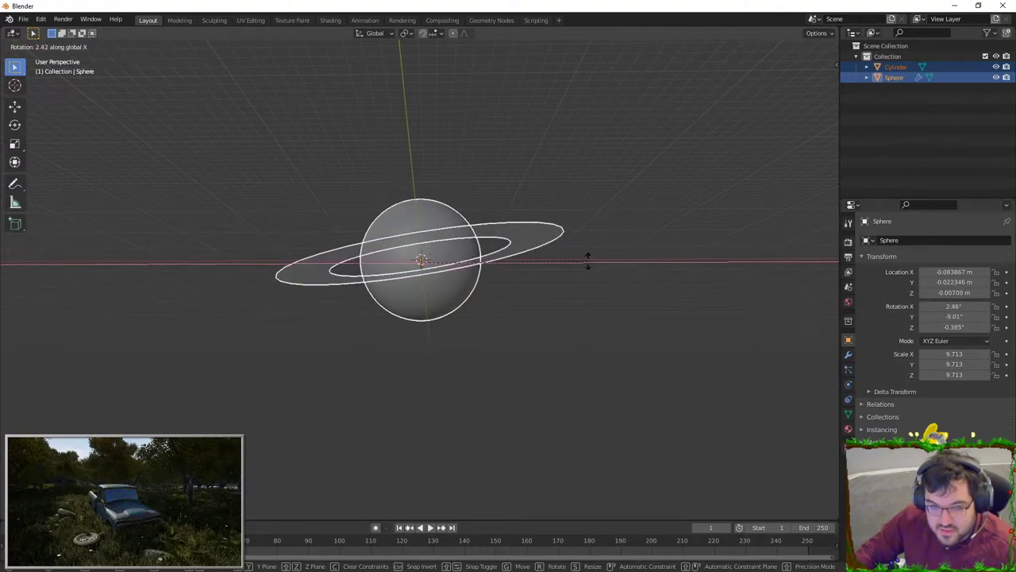
left_click(591, 266)
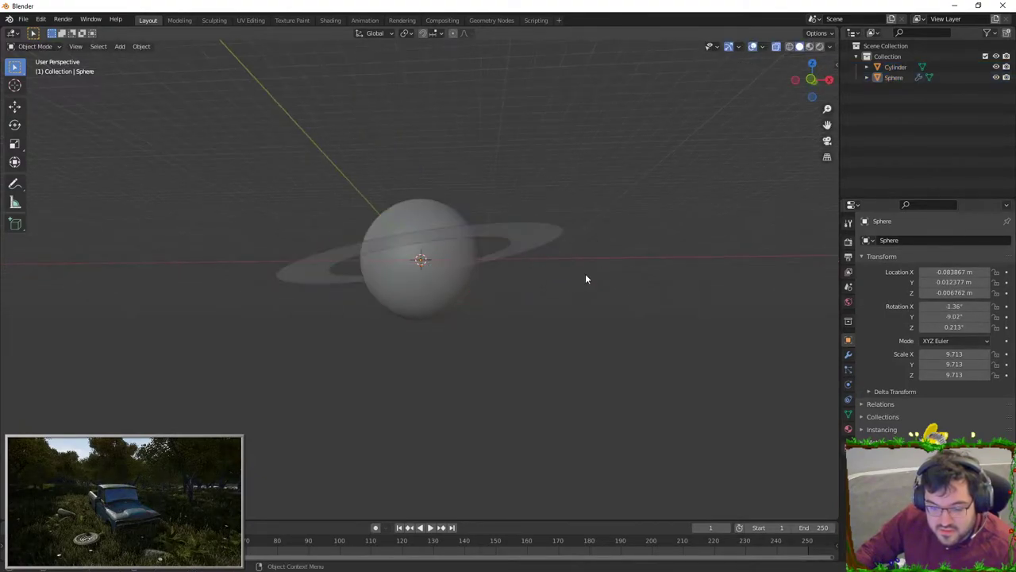
- Add a plane mesh at the origin and scale it up to about 81.199 as the ground
key("shift+a")
left_click(569, 343)
key("s")
left_click(722, 272)
key("s")
left_click(774, 269)
- Move the ground plane below and in front of the planet, to about Z -18.591 m and Y -62.424 m
key("g")
key("z")
left_click(592, 268)
middle_click_drag(592, 270, 570, 321)
key("g")
key("y")
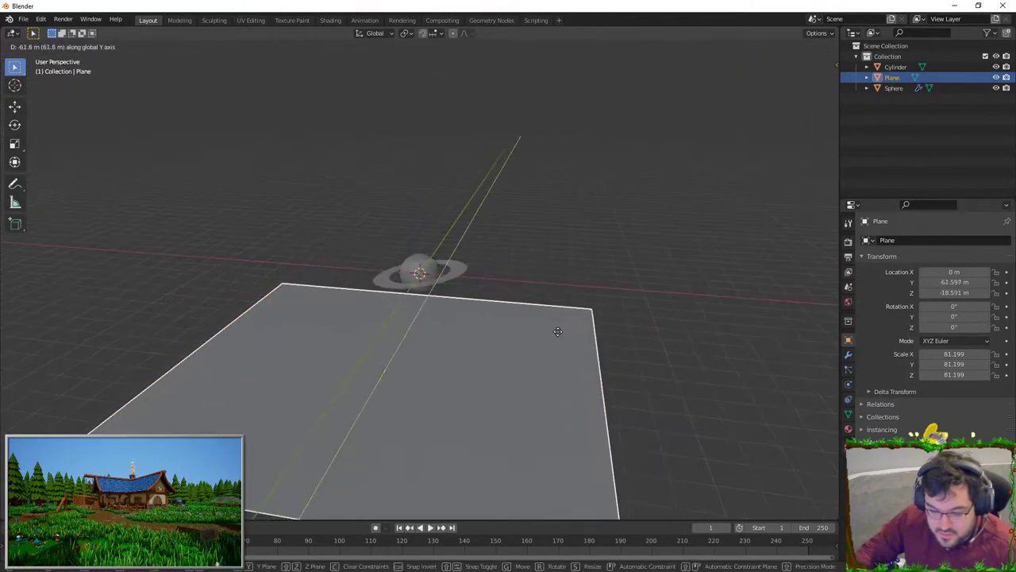
left_click(520, 343)
middle_click_drag(521, 344, 531, 298)
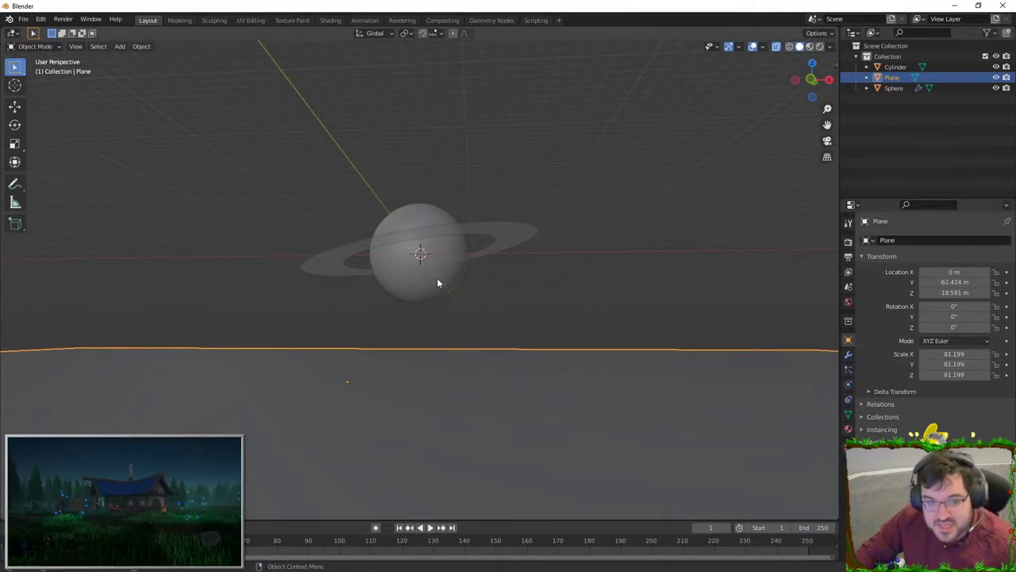
- Scale the sphere and ring up together until the sphere's scale is about 16.746
left_click(498, 229)
left_click(440, 254, "shift")
key("s")
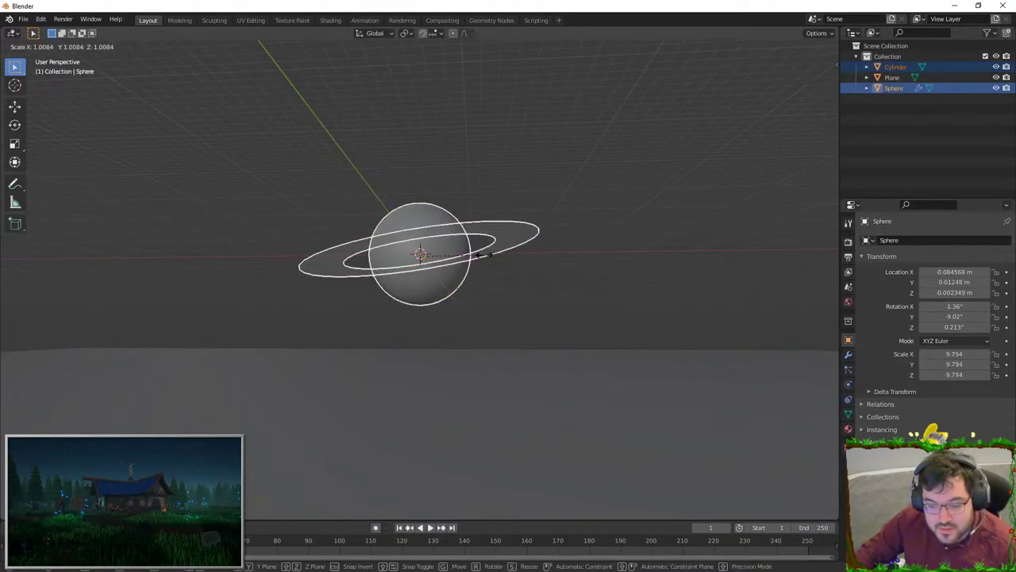
left_click(529, 249)
left_click(564, 314)
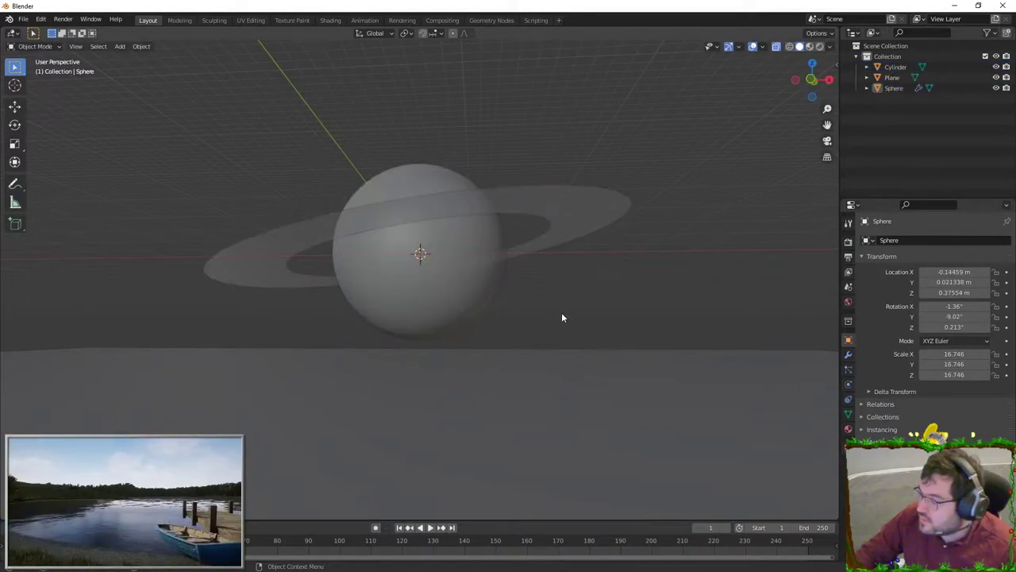
- Stretch the ground plane along X to a scale of about 119.523
left_click(568, 383)
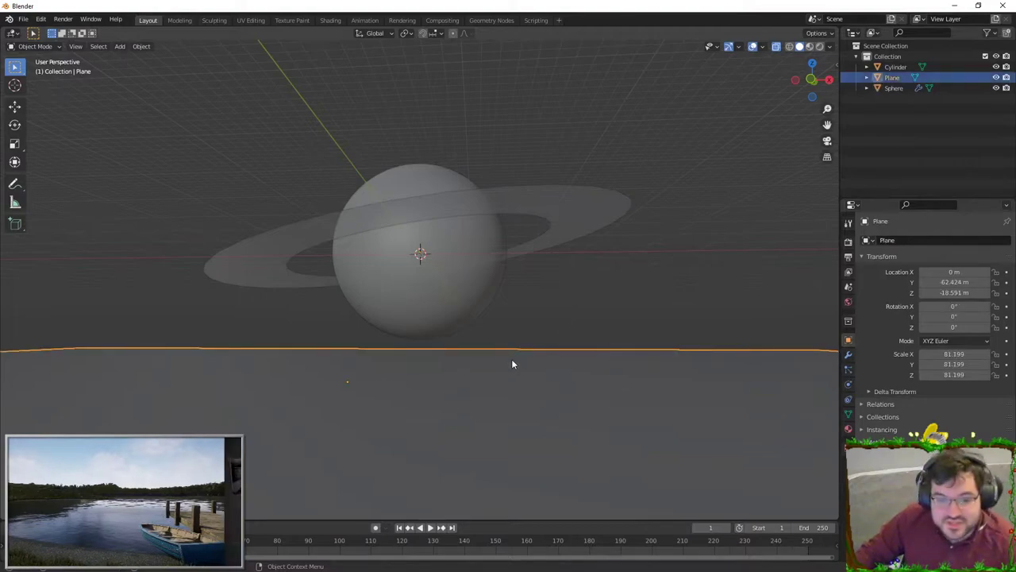
key("Tab")
key("Tab")
middle_click_drag(256, 294, 565, 341)
key("s")
key("x")
left_click(616, 331)
- Add a centred loop cut that splits the ground plane into two halves
key("Tab")
scroll(607, 317, "down", 2)
key("ctrl+r")
left_click(509, 276)
right_click(477, 277)
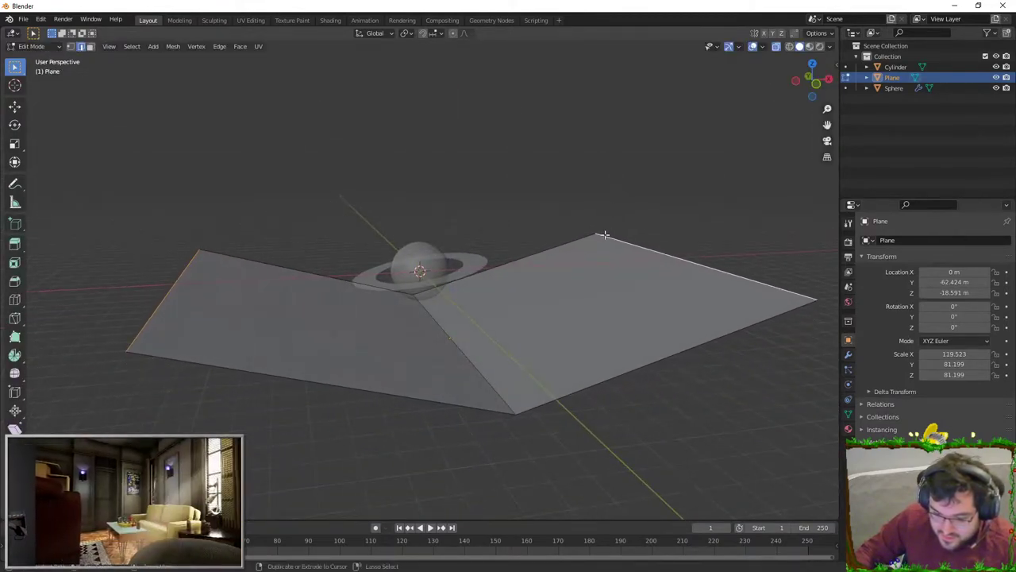
- Add a level 2 Subdivision Surface to the ground plane and lower the plane to about Z -30.141 m
key("Tab")
key("ctrl+1")
key("ctrl+2")
middle_click_drag(535, 297, 491, 268)
key("g")
key("z")
left_click(500, 307)
- Apply smooth shading to the ground plane
right_click(513, 327)
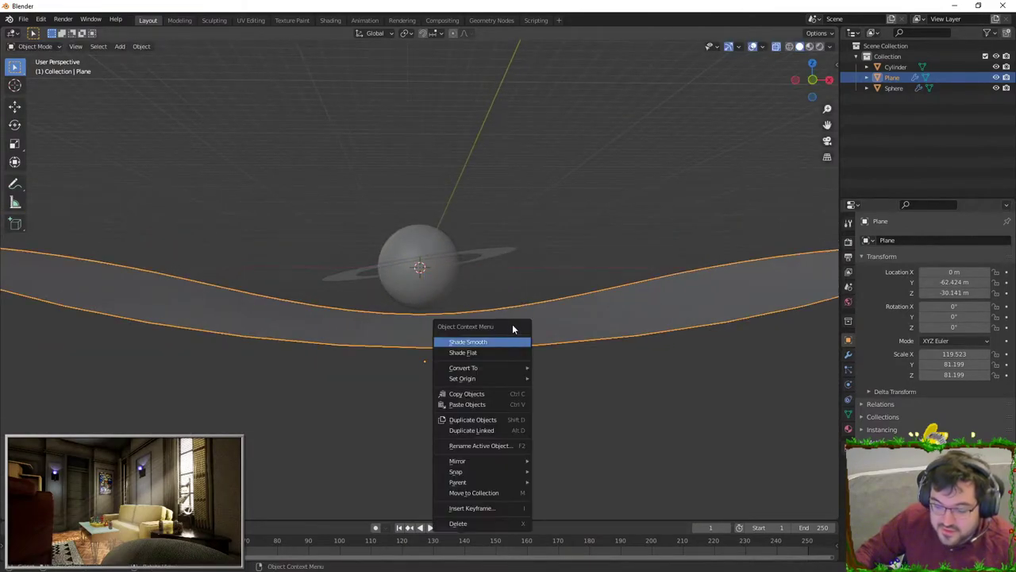
left_click(514, 344)
scroll(510, 329, "up", 2)
middle_click_drag(504, 312, 551, 229)
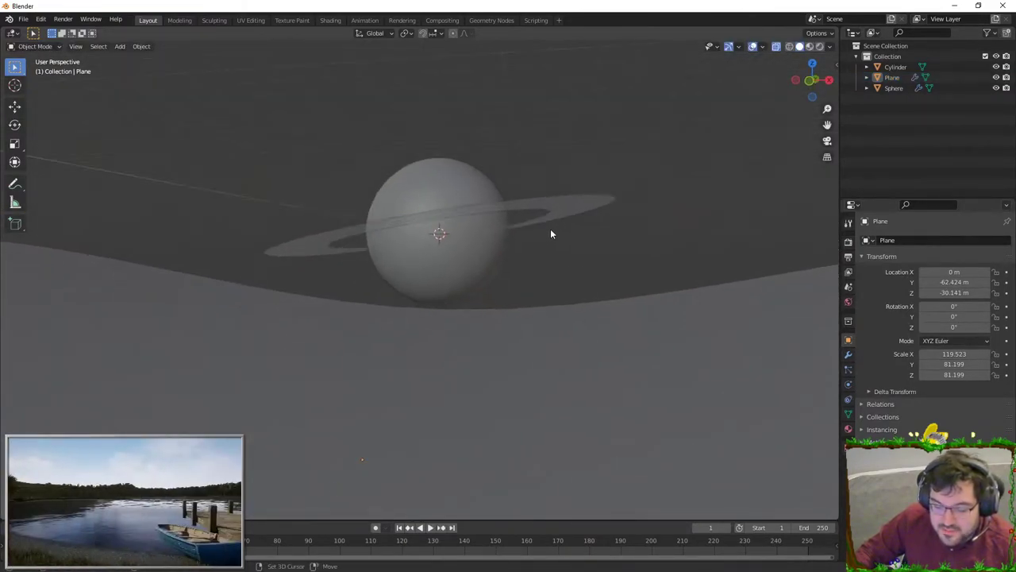
middle_click_drag(514, 327, 481, 377)
key("g")
key("y")
right_click(449, 318)
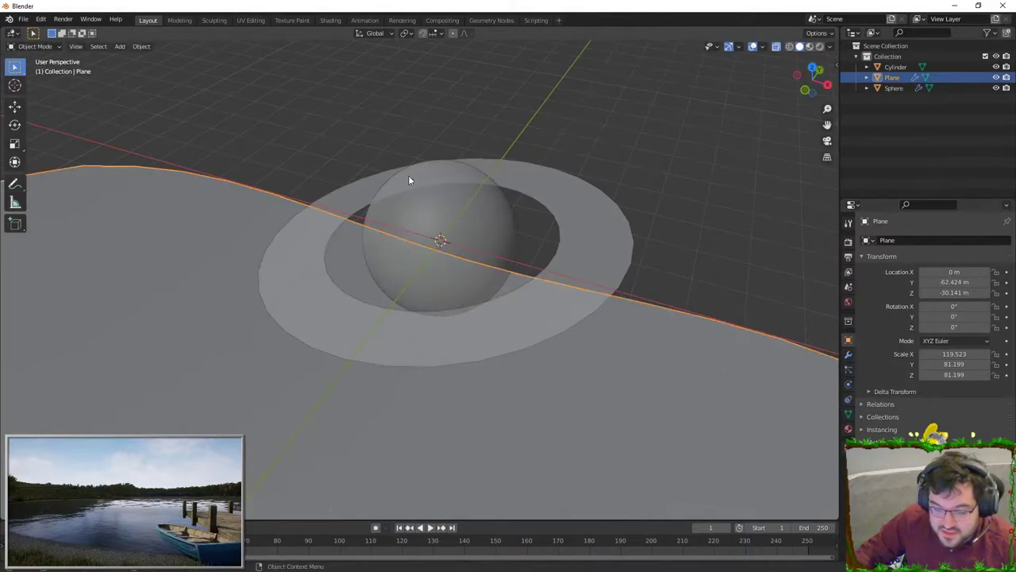
- Move the planet and its ring together far back along Y behind the ground plane and raise them along Z
scroll(420, 187, "down", 1)
key("a")
left_click(621, 408, "shift")
scroll(549, 310, "down", 3)
scroll(550, 309, "down", 3)
key("g")
key("y")
left_click(617, 146)
key("g")
key("z")
left_click(582, 154)
middle_click_drag(470, 282, 492, 212)
scroll(479, 210, "up", 3)
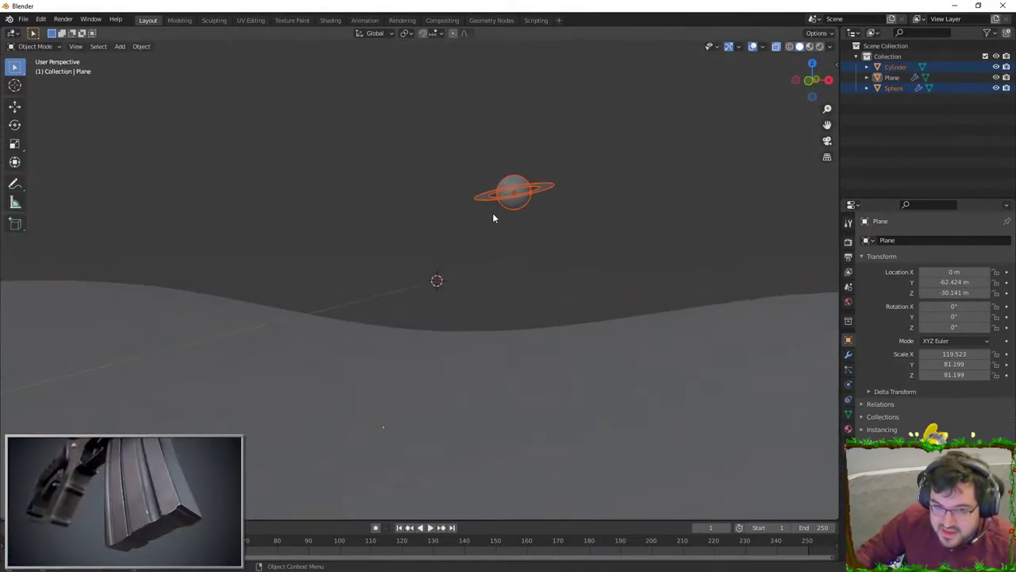
- Scale the planet and ring up together until the ring's X scale is about 198
key("s")
left_click(587, 221)
middle_click_drag(569, 228, 607, 243)
scroll(611, 243, "up", 1)
left_click(639, 238)
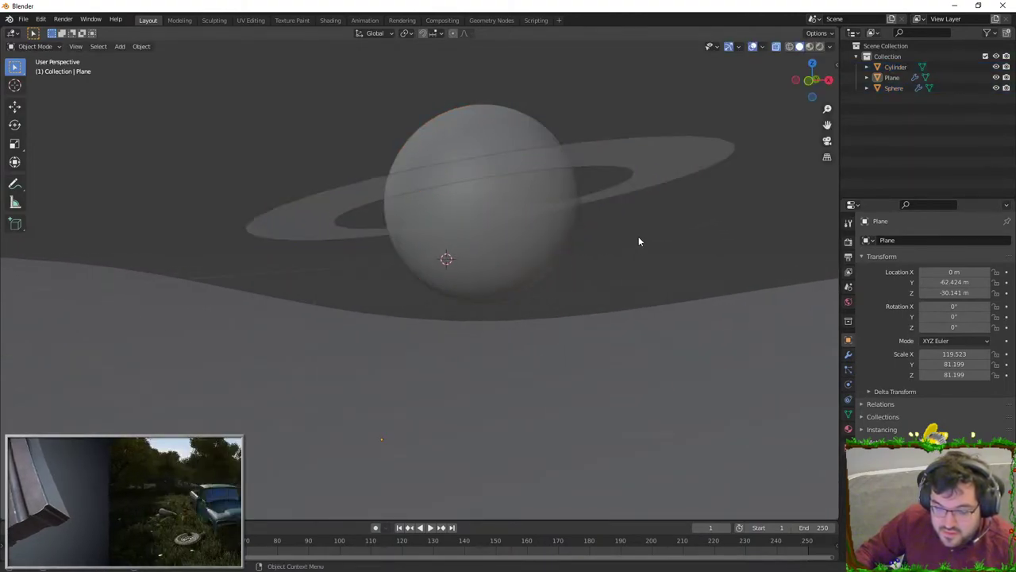
- Turn off X-ray display and tilt the planet and ring together slightly with a free trackball rotation
left_click(754, 47)
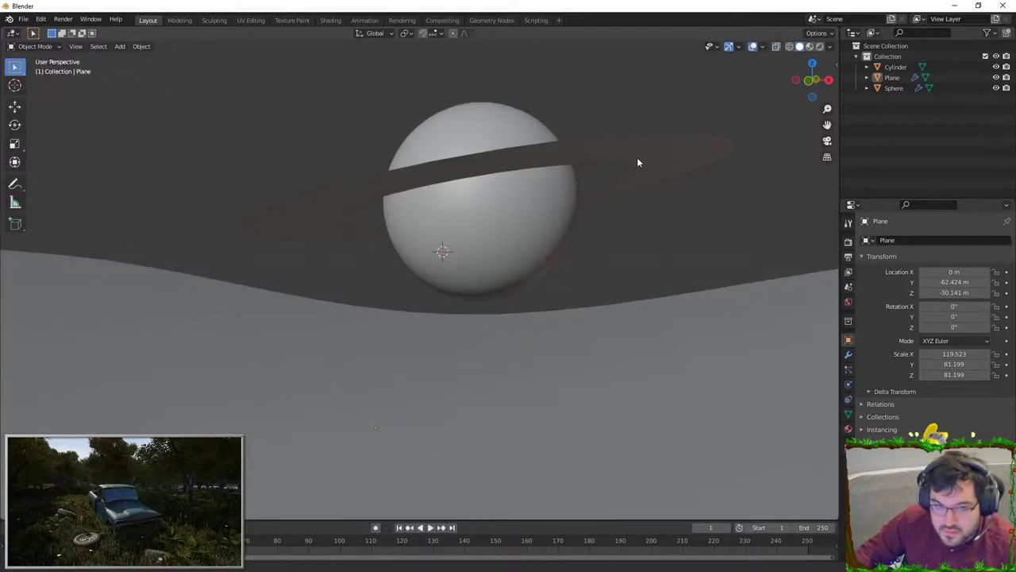
left_click_drag(570, 190, 594, 223)
key("r")
key("r")
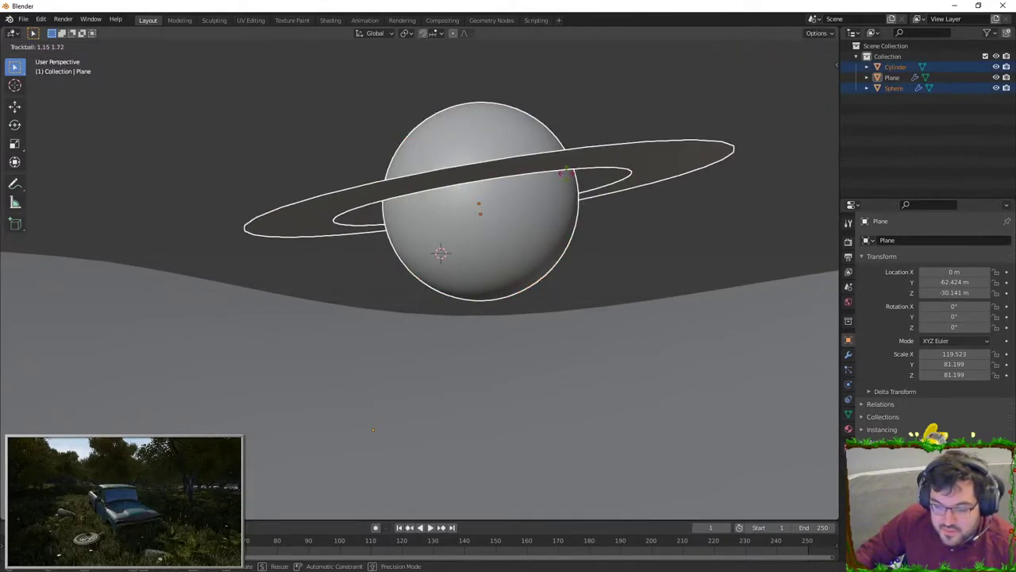
left_click(591, 214)
left_click(613, 245)
middle_click_drag(613, 246, 614, 234)
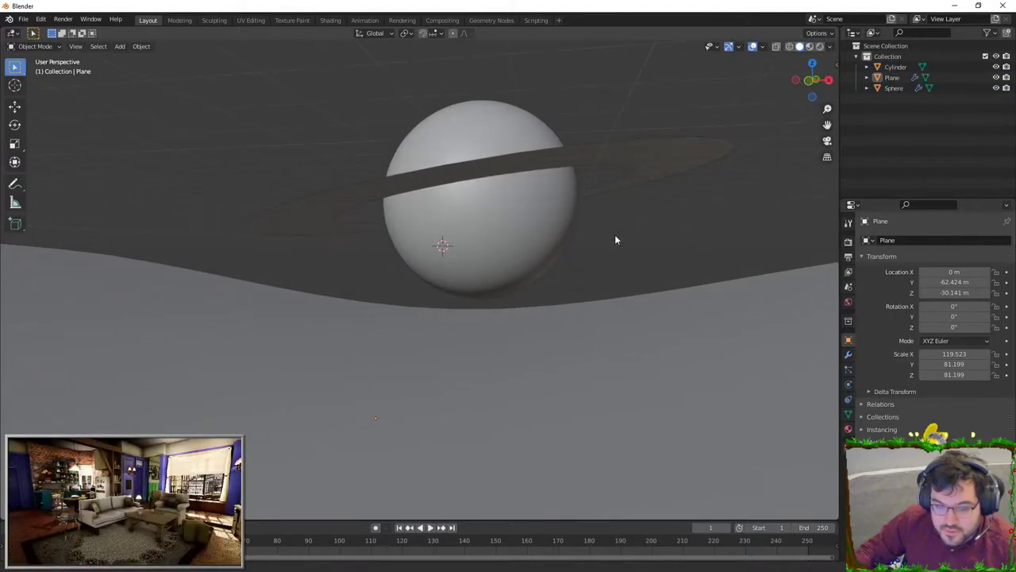
- Scale the ground plane's selected mesh edges along X in Edit Mode
key("Tab")
key("s")
key("y")
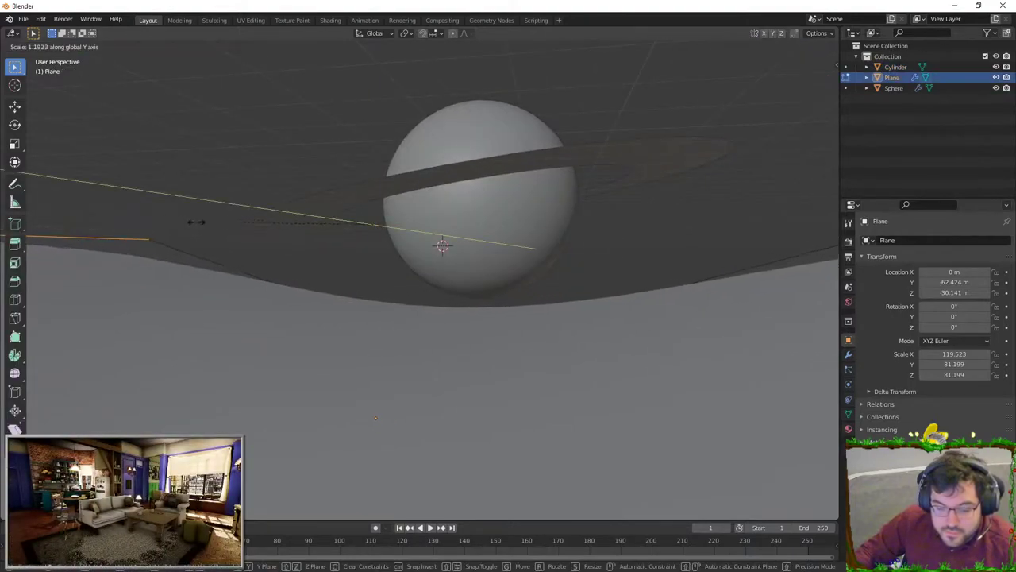
key("x")
left_click(756, 272)
key("Tab")
left_click(580, 276)
- Examine the ground plane's curved shape and its distance from the planet from the side
middle_click_drag(580, 285, 559, 278)
left_click(526, 359)
key("Tab")
middle_click_drag(428, 308, 456, 316)
scroll(469, 324, "down", 3)
scroll(487, 302, "up", 4)
scroll(611, 260, "down", 3)
key("Tab")
scroll(588, 198, "up", 3)
middle_click_drag(555, 268, 528, 273)
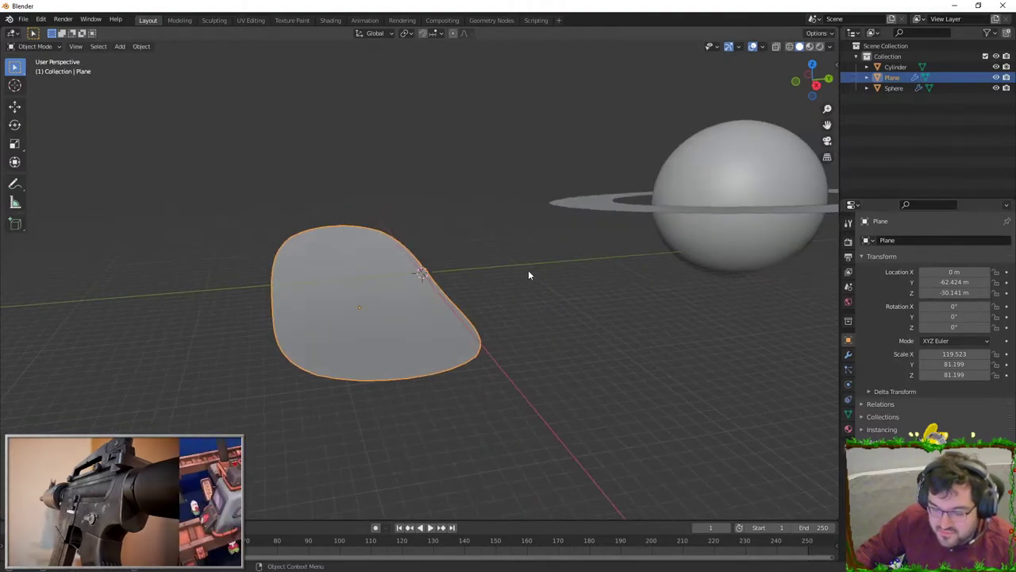
- Reshape the ground plane in Edit Mode by moving the selected geometry slightly along Z and along Y
key("Tab")
key("g")
key("z")
left_click(540, 277)
key("g")
key("y")
left_click(541, 274)
key("Tab")
mouse_move(540, 274)
middle_mouse_down()
mouse_move(432, 281)
mouse_move(558, 259)
mouse_move(545, 275)
mouse_move(557, 273)
mouse_move(532, 259)
middle_mouse_up()
left_click(611, 259)
middle_click_drag(608, 259, 591, 242)
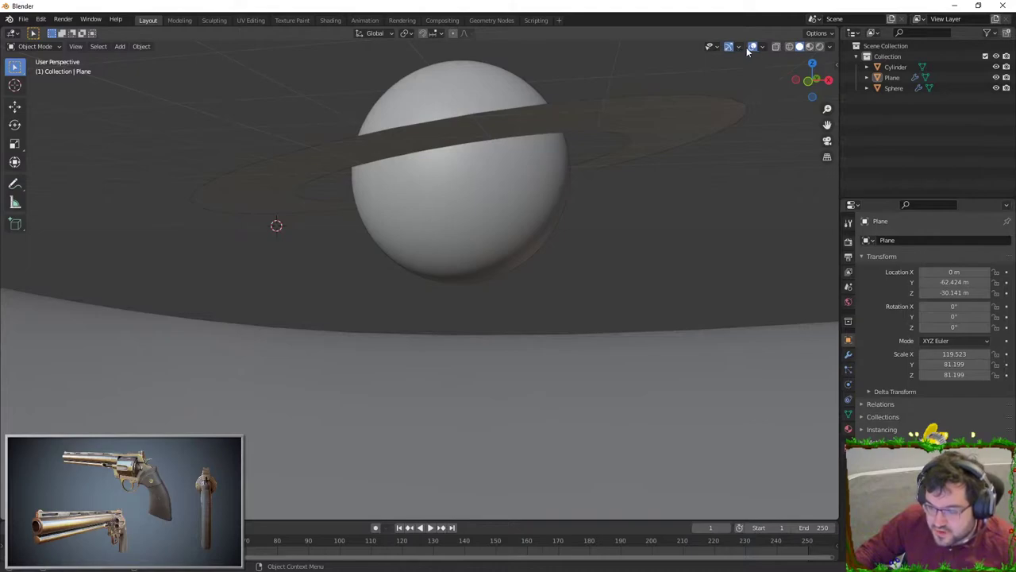
- Hide the viewport overlays and switch the viewport to rendered shading
scroll(528, 213, "down", 1)
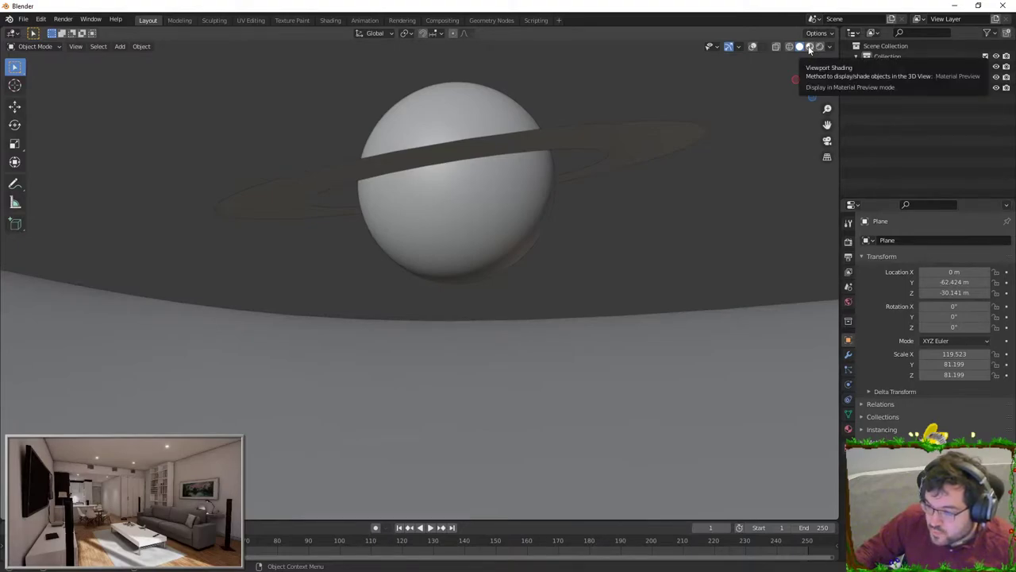
left_click(810, 47)
left_click(820, 47)
- Add a Sun light to the scene
key("shift+a")
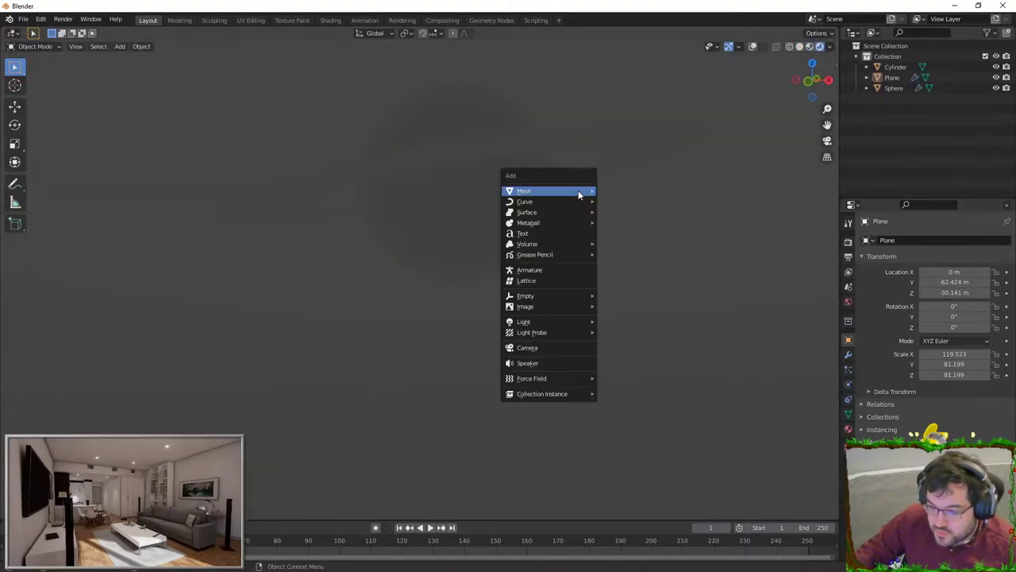
mouse_move(581, 191)
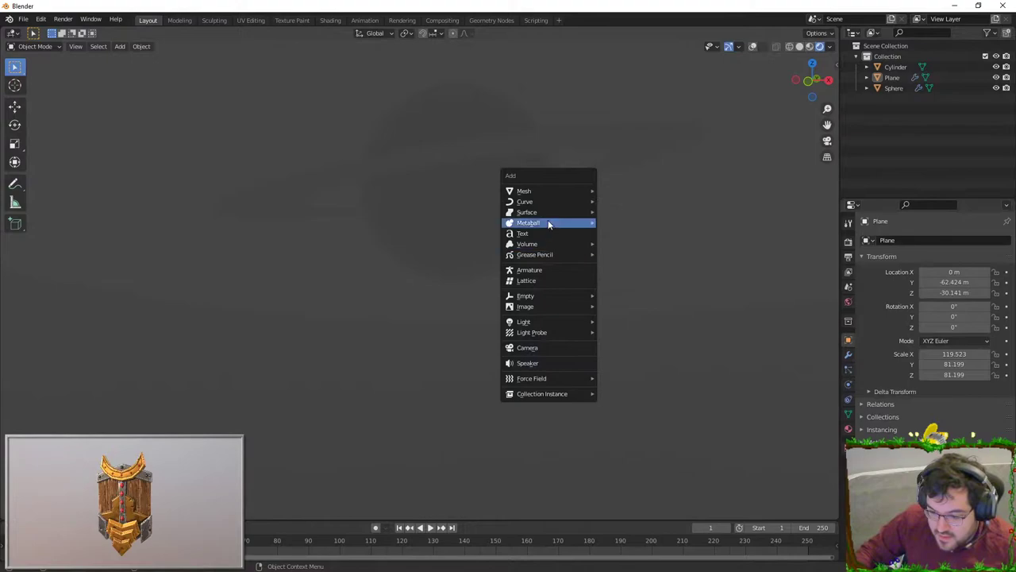
mouse_move(548, 322)
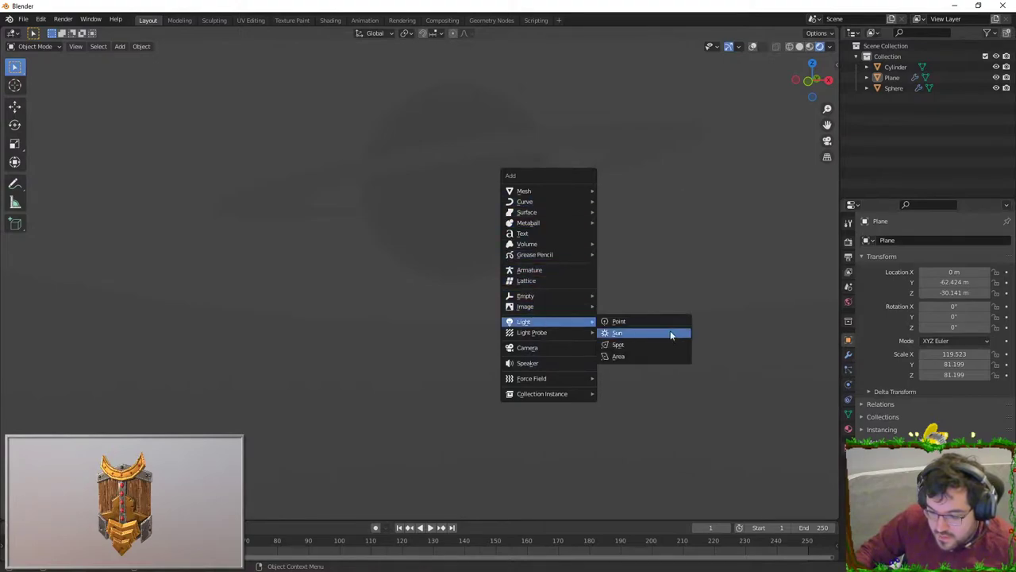
left_click(646, 333)
key("r")
key("r")
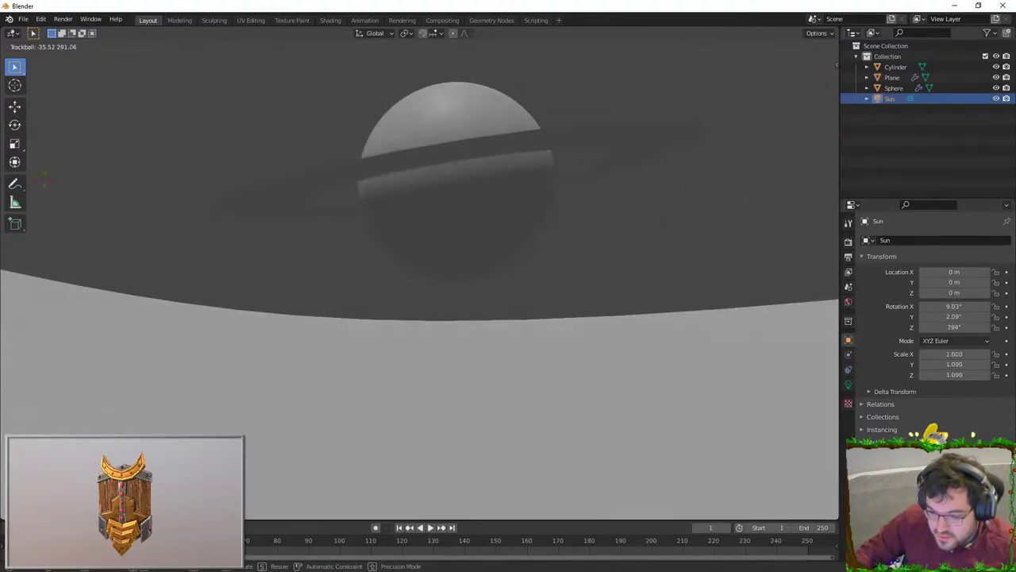
right_click(414, 189)
key("r")
key("r")
right_click(459, 169)
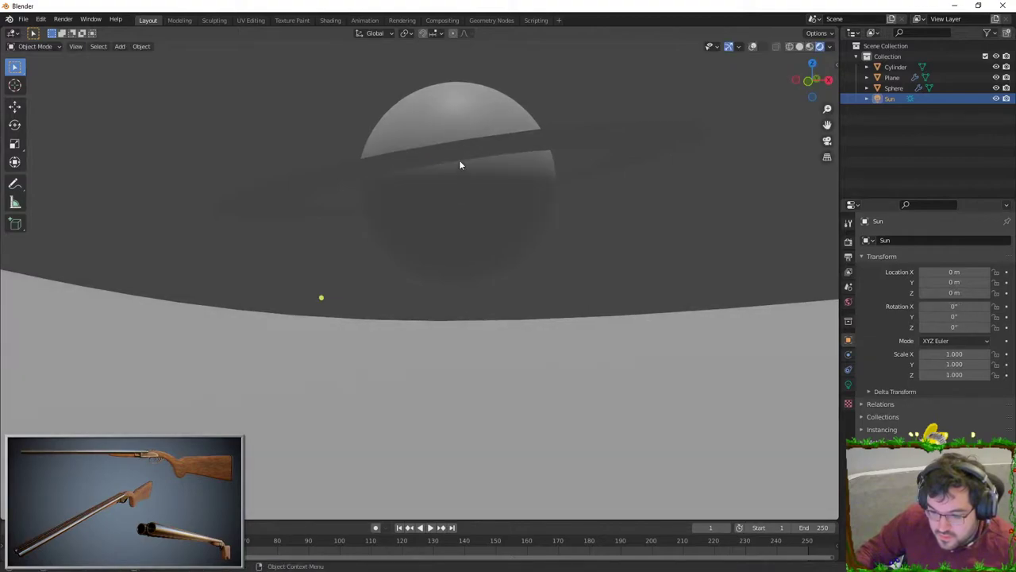
- Rotate the Sun to about X 132°, Y 51.6°, Z 168° so it lights the planet's lower-right edge
key("r")
key("r")
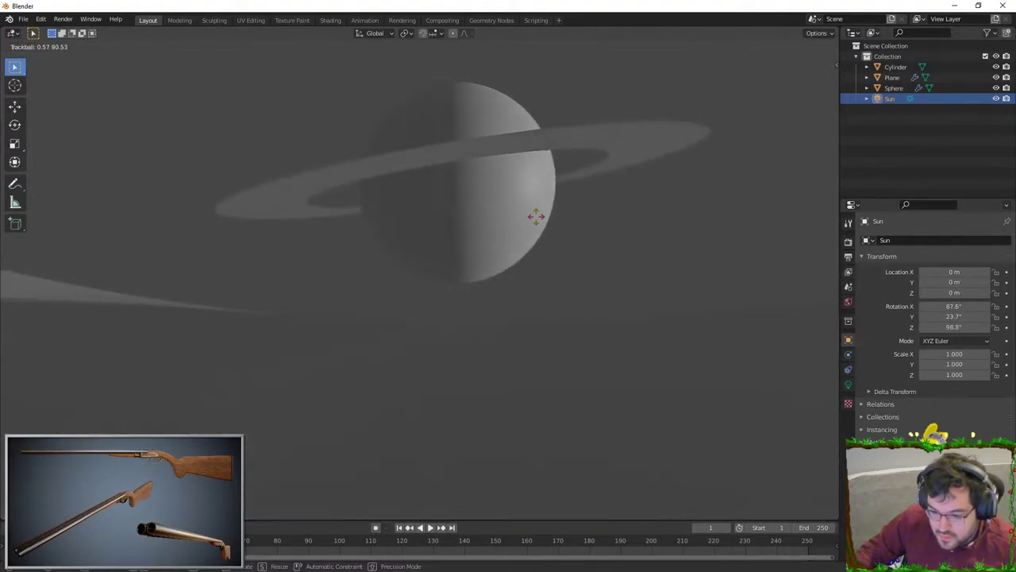
mouse_move(548, 218)
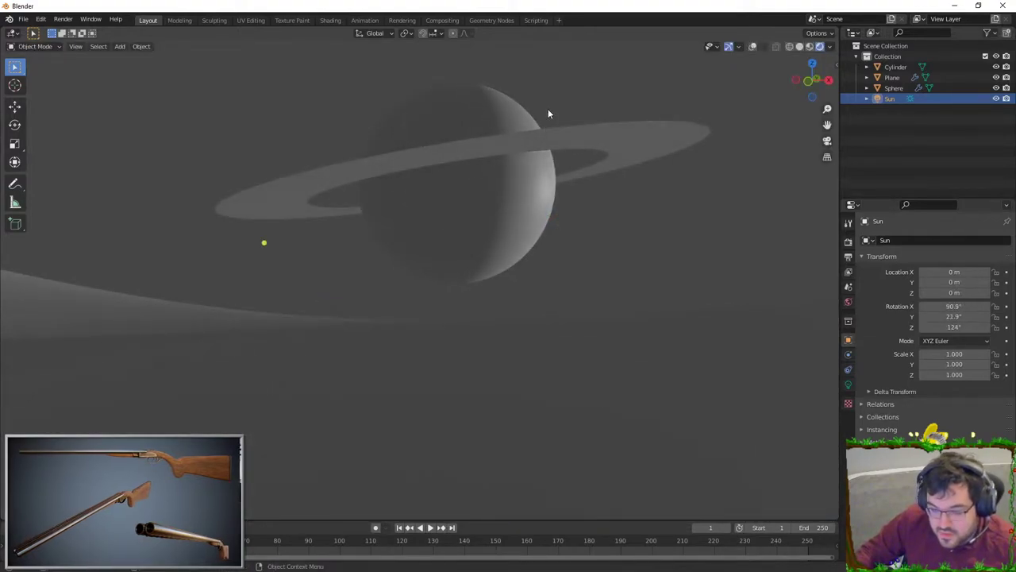
key("x")
left_click(543, 300)
key("r")
key("r")
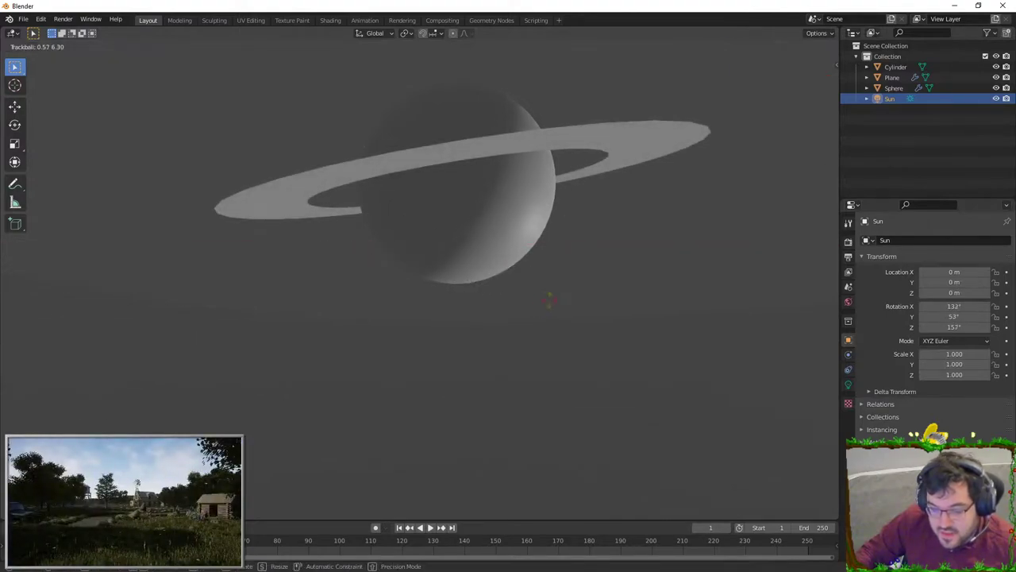
left_click(558, 300)
scroll(548, 297, "down", 2)
scroll(516, 288, "up", 1)
left_click(539, 266)
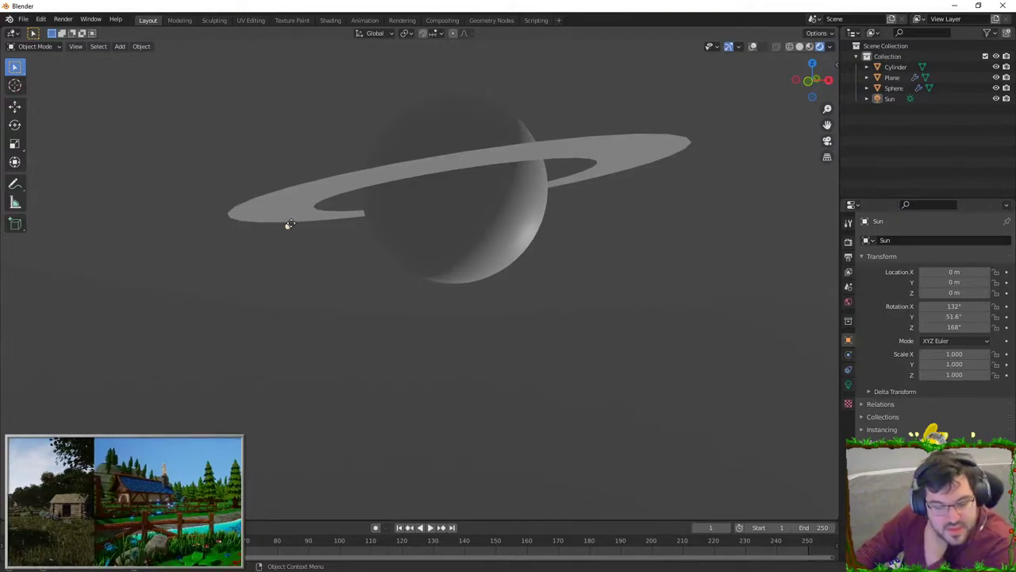
- Select the planet's ring and round its outline with a Subdivision Surface modifier
left_click(313, 220)
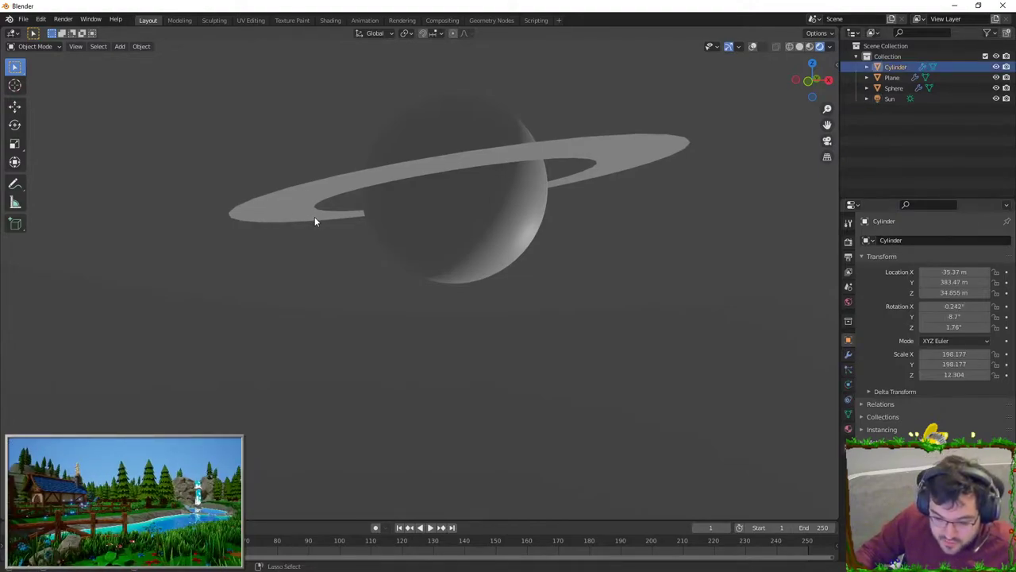
left_click(616, 223)
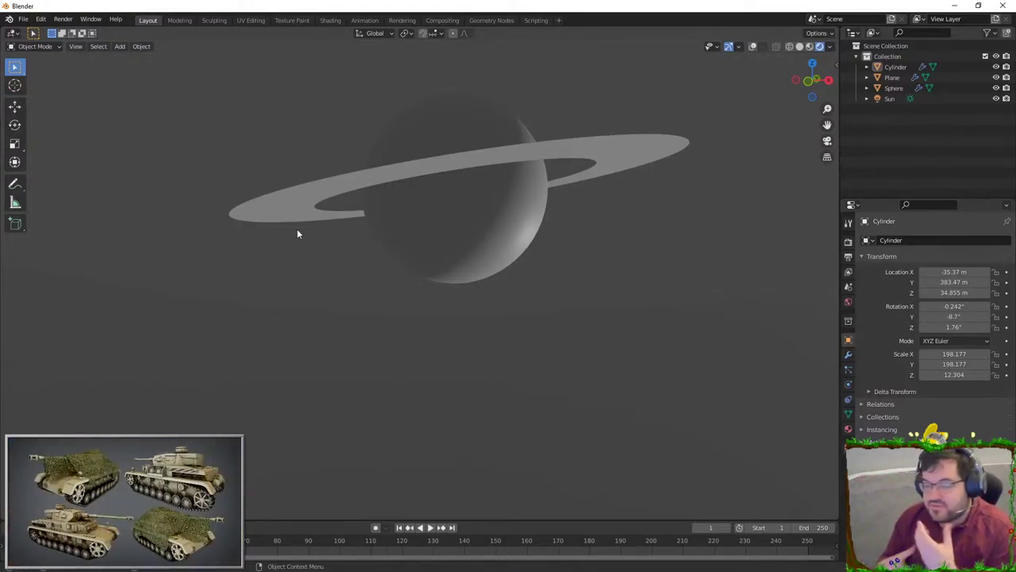
right_click(432, 268)
- Set the Sun light's strength to 2
left_click(893, 89)
left_click(891, 98)
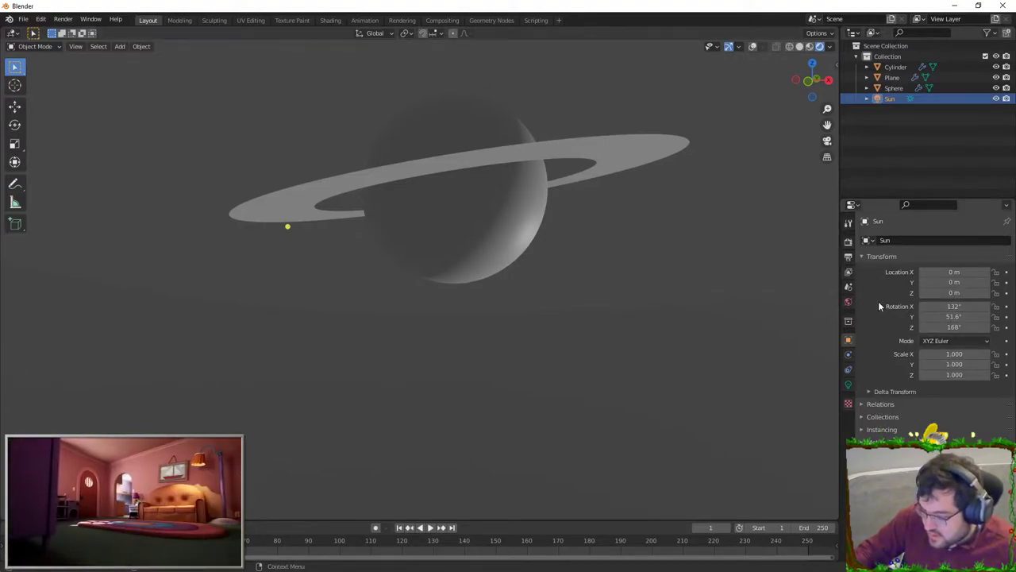
left_click(849, 385)
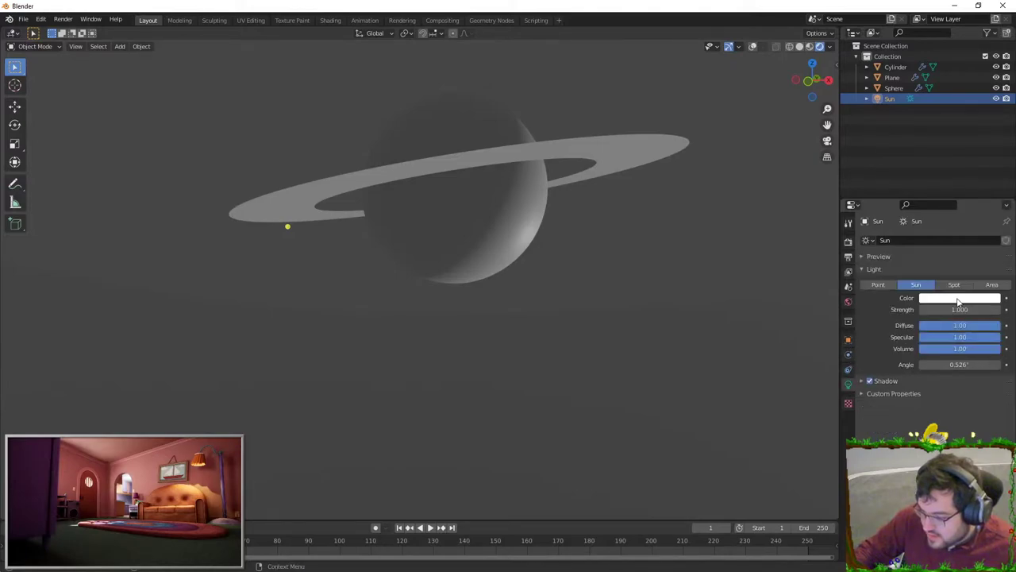
left_click_drag(970, 310, 997, 310)
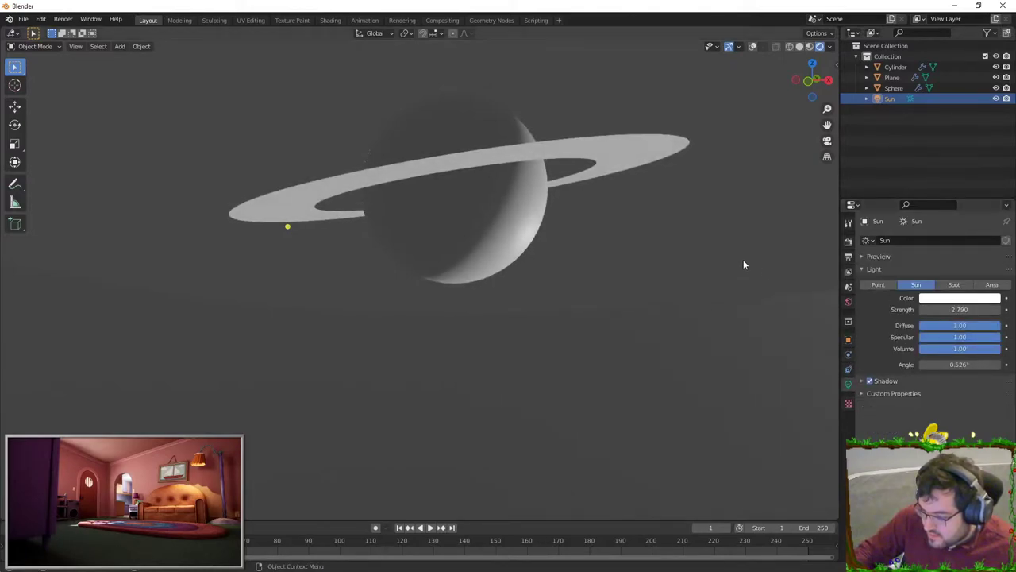
left_click(966, 309)
type("2")
key("Return")
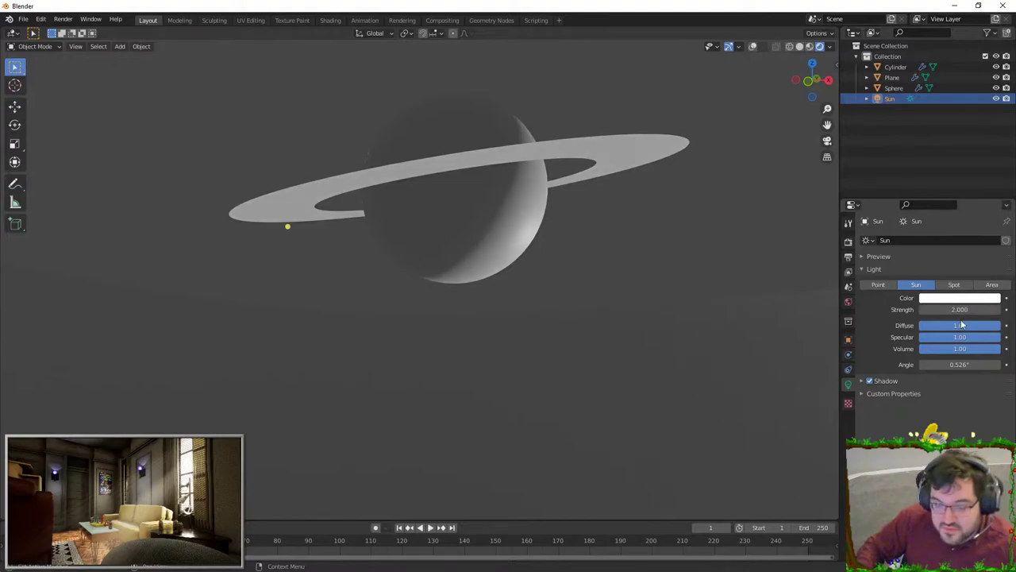
- Duplicate the Sun and rotate the copy to light the scene from above, with its shadow turned off
key("shift+d")
left_click(479, 251)
key("r")
key("r")
left_click(521, 128)
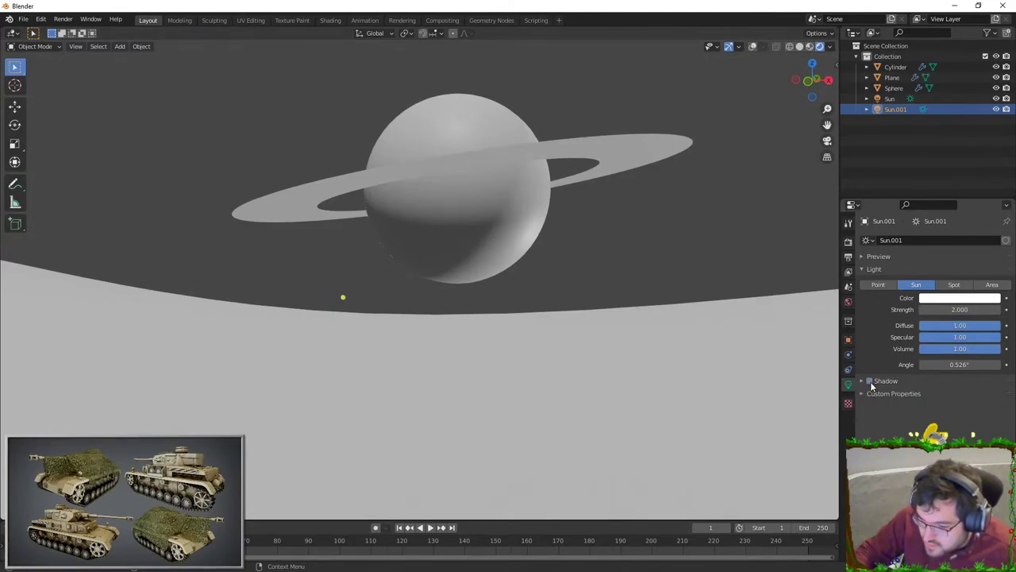
- Try strengths of 0.1 and 0.2 on the second Sun and settle on 0.15
left_click(967, 309)
type("0.1")
key("Return")
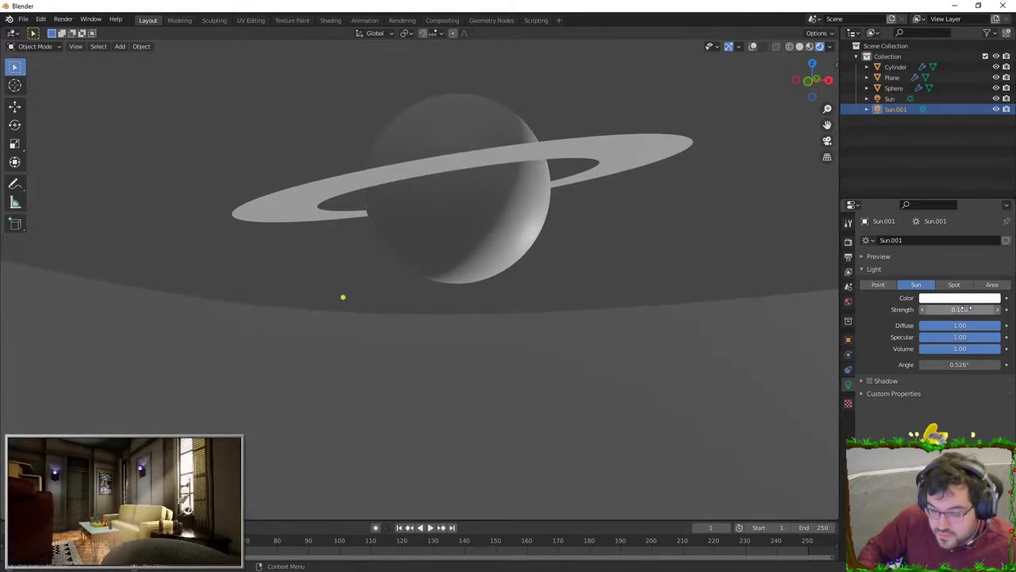
type("0.2")
key("Return")
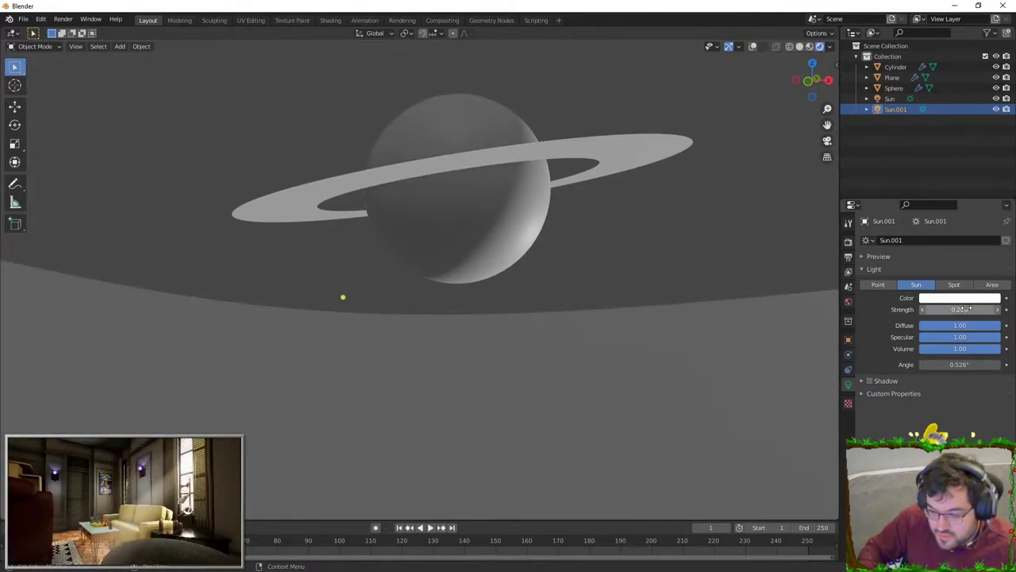
left_click(967, 308)
type("0.2")
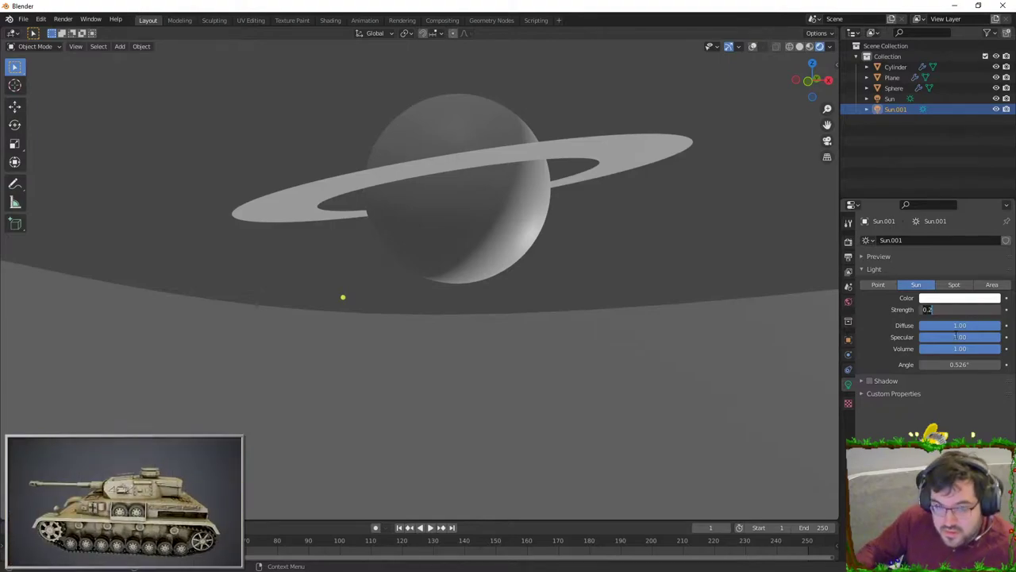
left_click(636, 200)
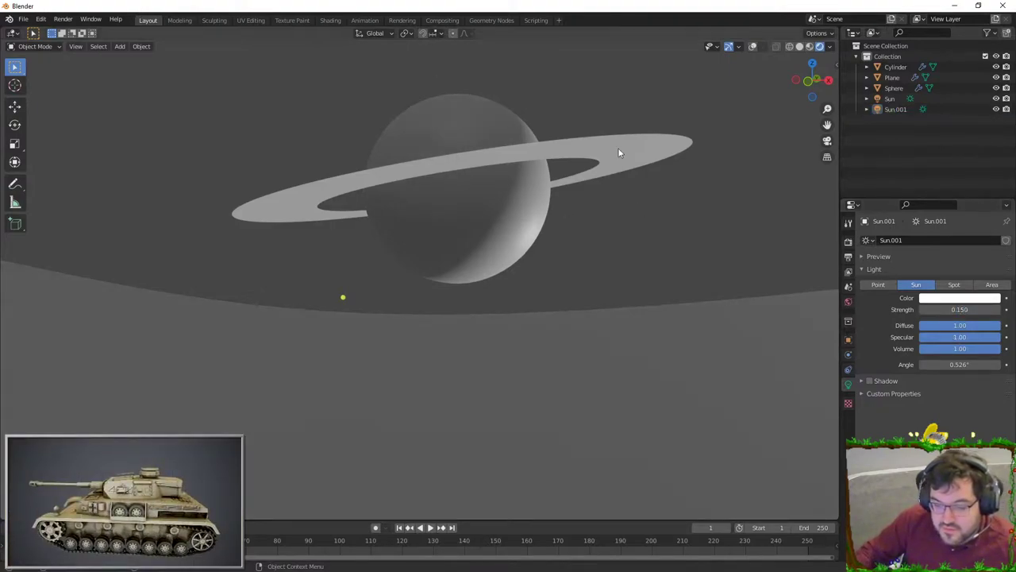
key("alt+Tab")
key("alt+Tab")
key("alt+Tab")
key("alt+Tab")
key("alt+Tab")
key("alt+Tab")
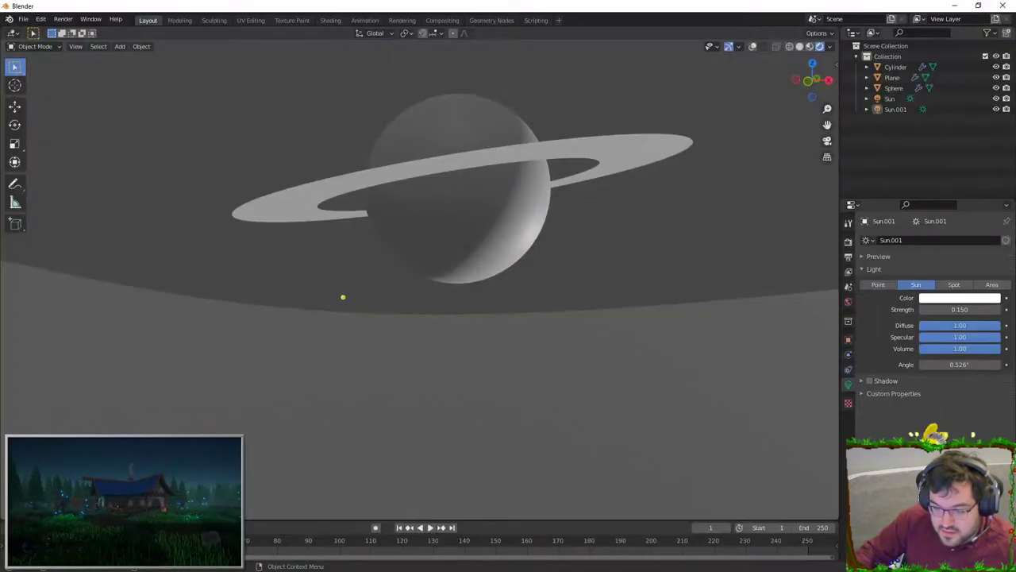
- Duplicate the planet sphere in place and shrink the copy to about 0.42 of its size
left_click(524, 230)
key("shift+d")
key("s")
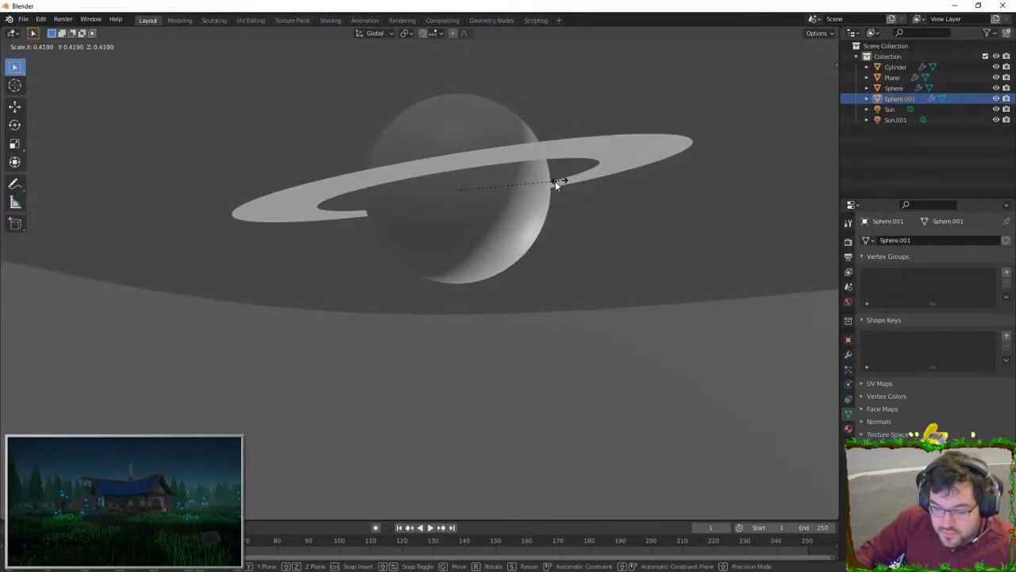
left_click(561, 181)
- Move the small duplicate sphere up and towards the viewer, in front of the ringed planet
key("g")
key("z")
left_click(601, 113)
key("g")
key("y")
left_click(536, 108)
- Shrink the duplicate sphere to a tiny moon and place it over the planet's upper part, above the ring
key("s")
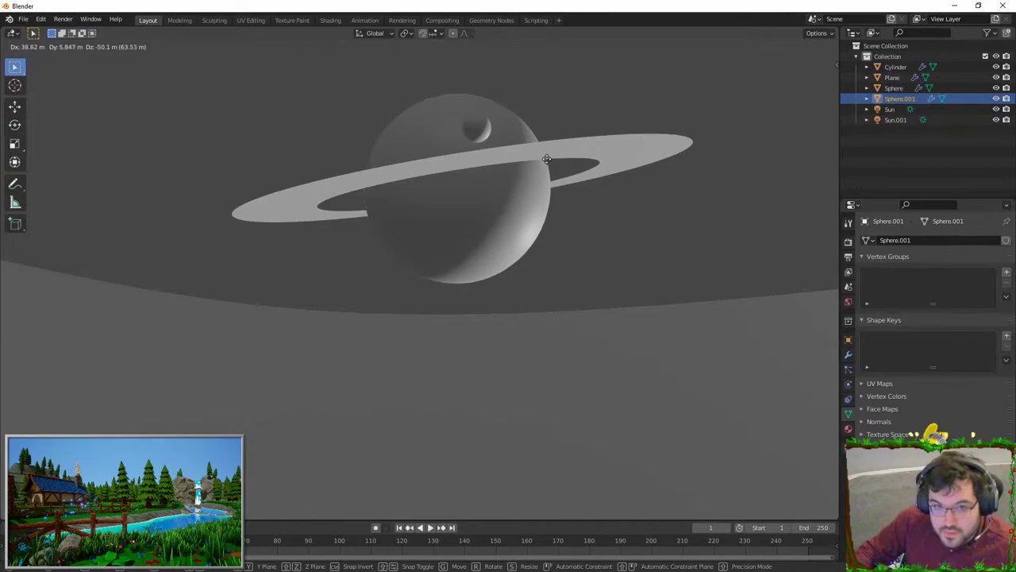
left_click(522, 155)
key("g")
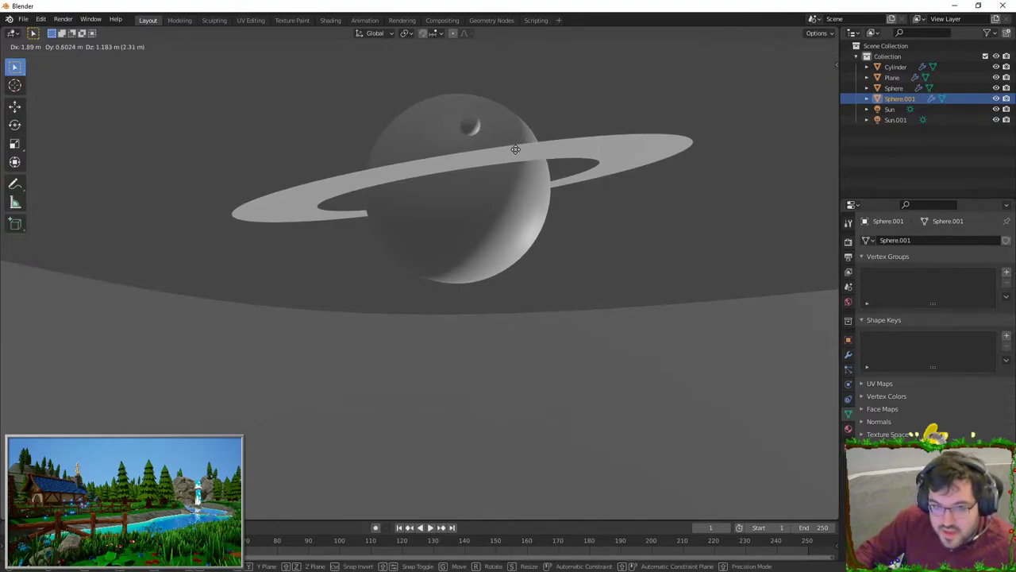
left_click(518, 148)
left_click(451, 69)
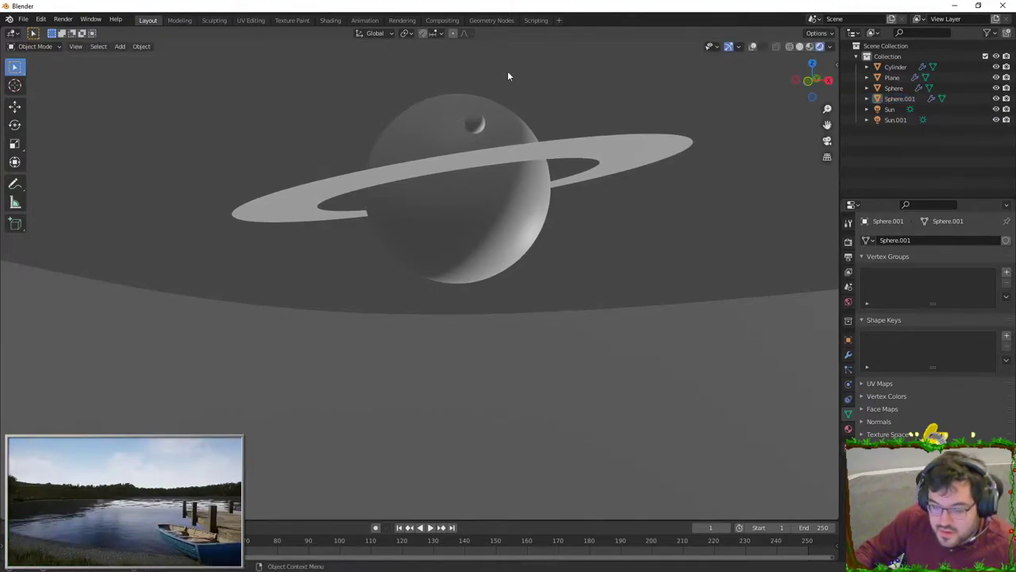
left_click(481, 125)
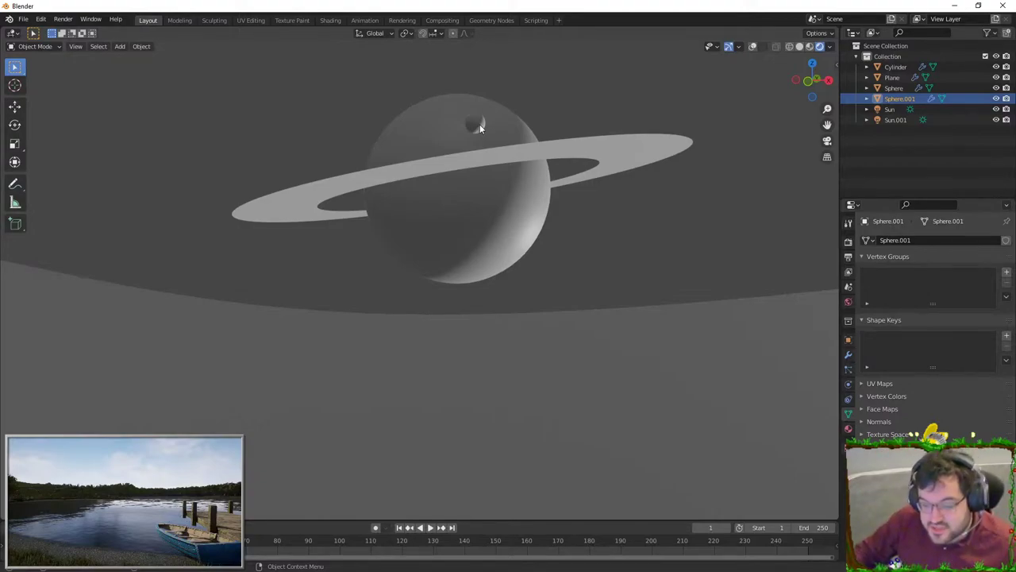
key("g")
key("Escape")
- Cut concentric gaps into the planet's ring by bevelling its circular edge loops and deleting the resulting strips
left_click(608, 151)
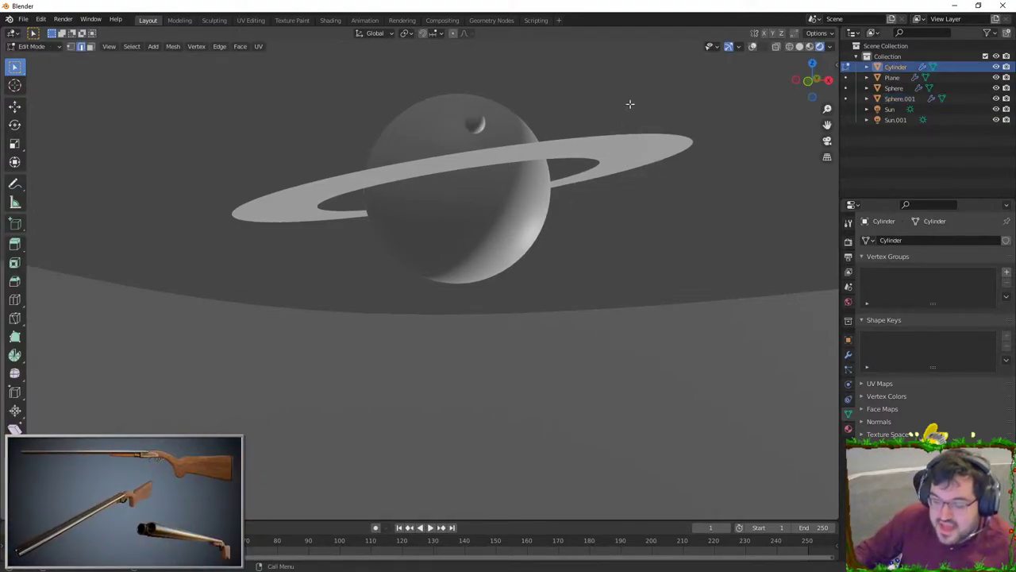
key("Tab")
left_click(753, 46)
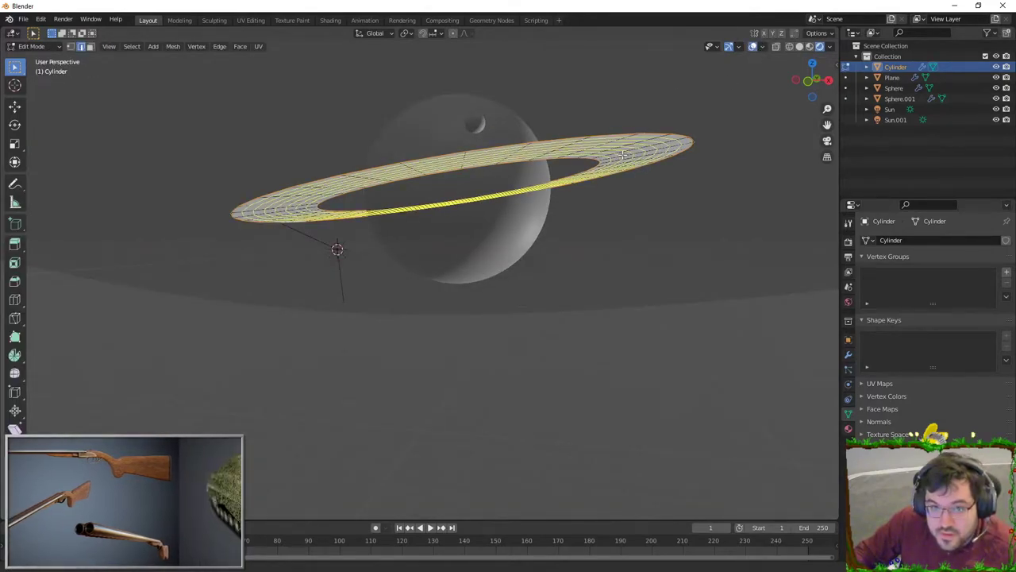
key("alt+z")
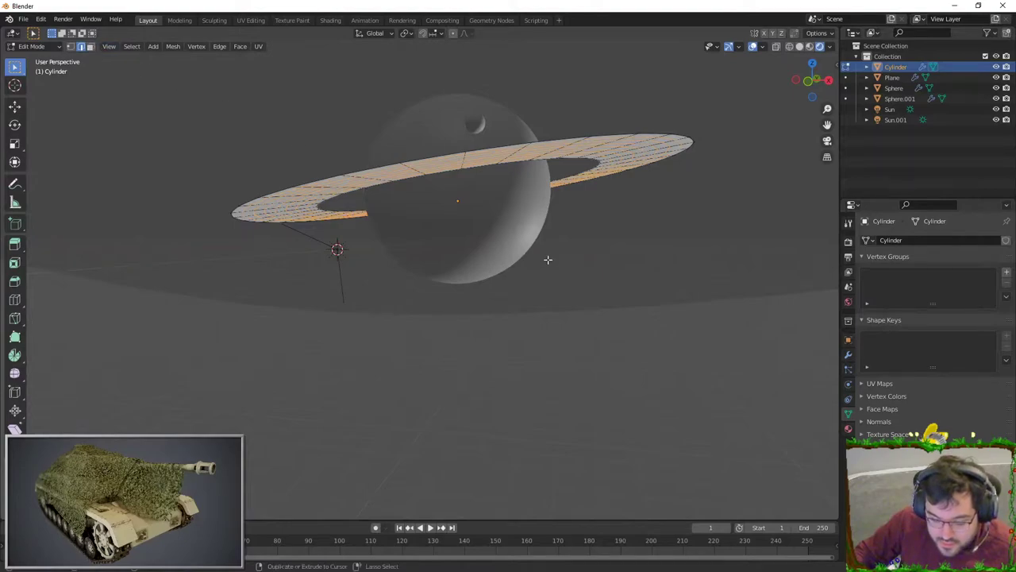
key("ctrl+b")
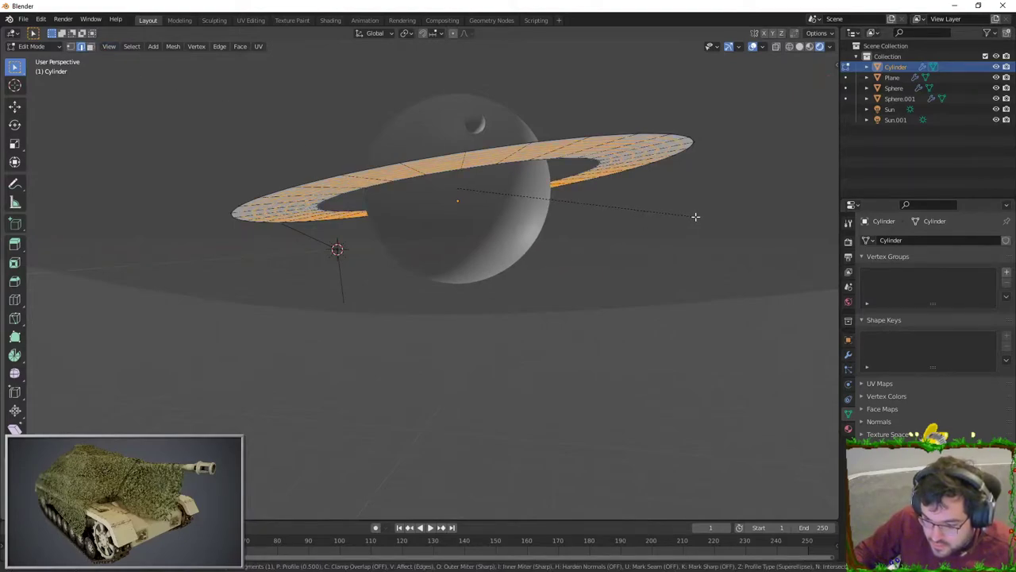
left_click(693, 215)
key("x")
left_click(690, 216)
key("a")
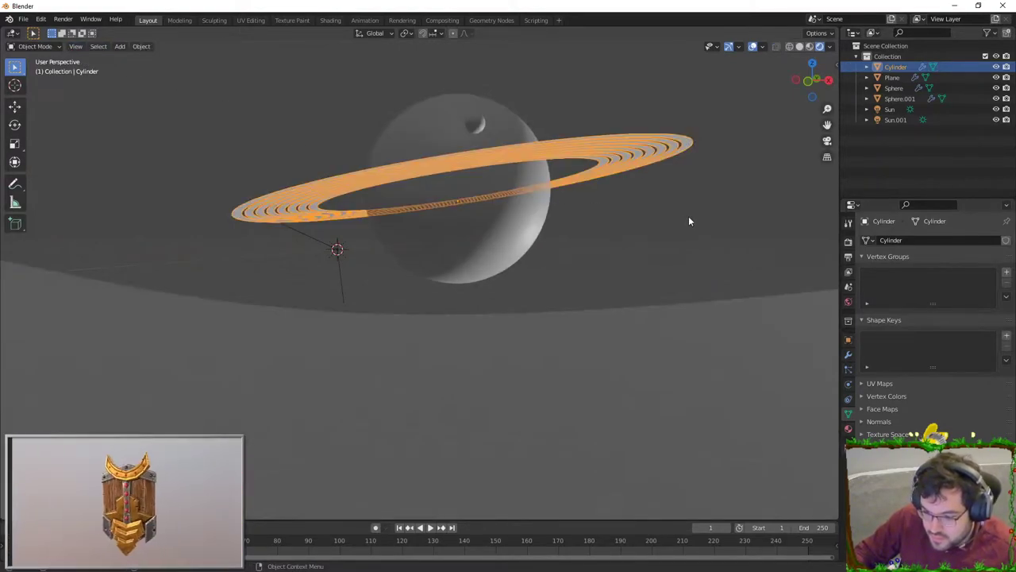
key("Tab")
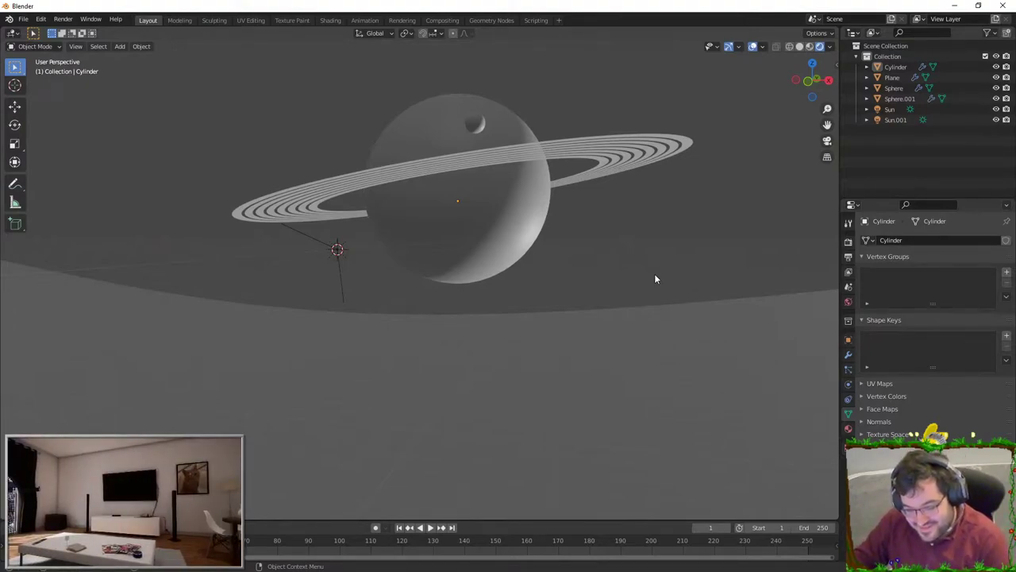
left_click(755, 47)
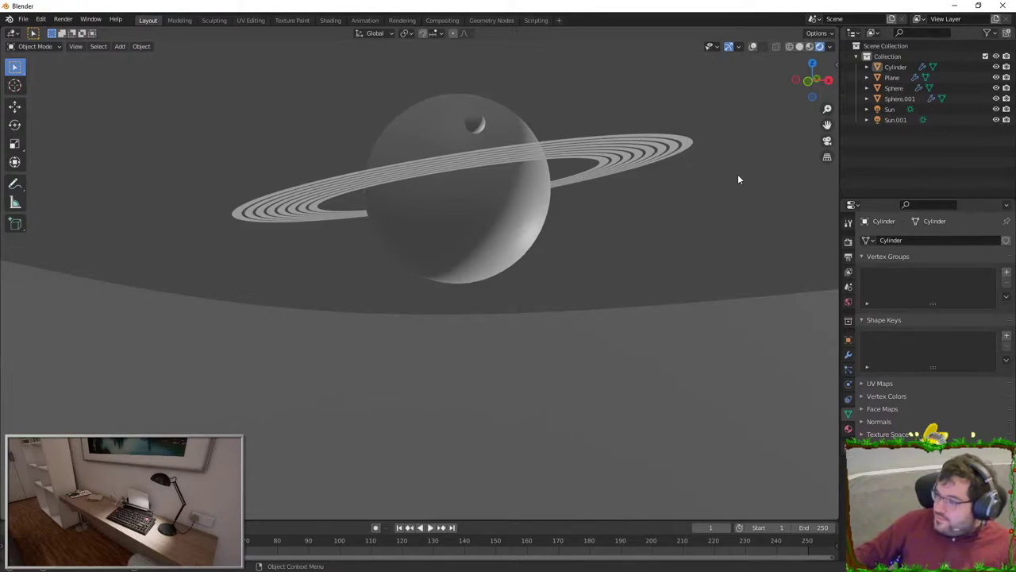
- Compare the planet scene in material preview and rendered shading, and examine it from slightly different angles
left_click(809, 47)
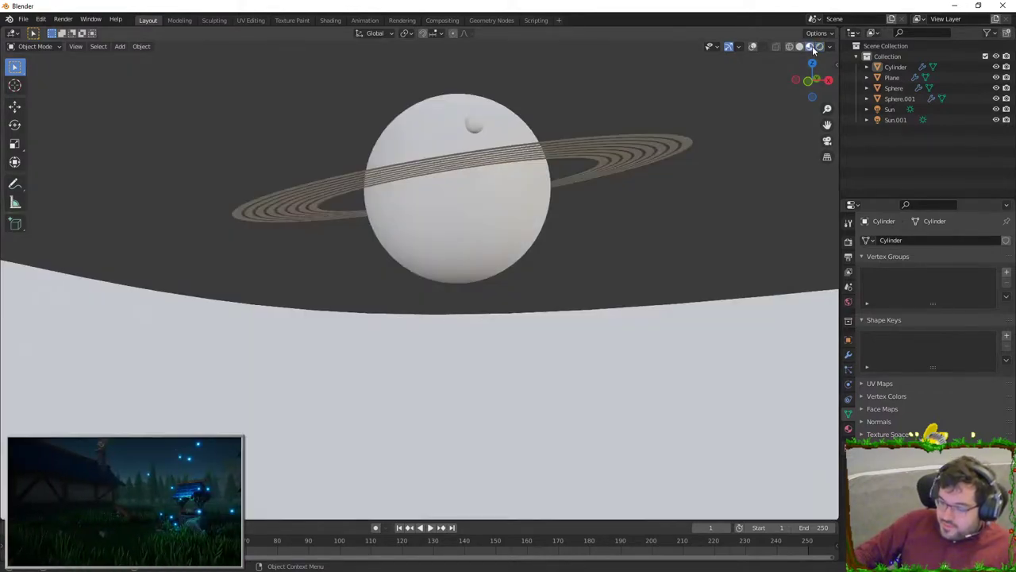
left_click(820, 46)
middle_click_drag(711, 230, 315, 174)
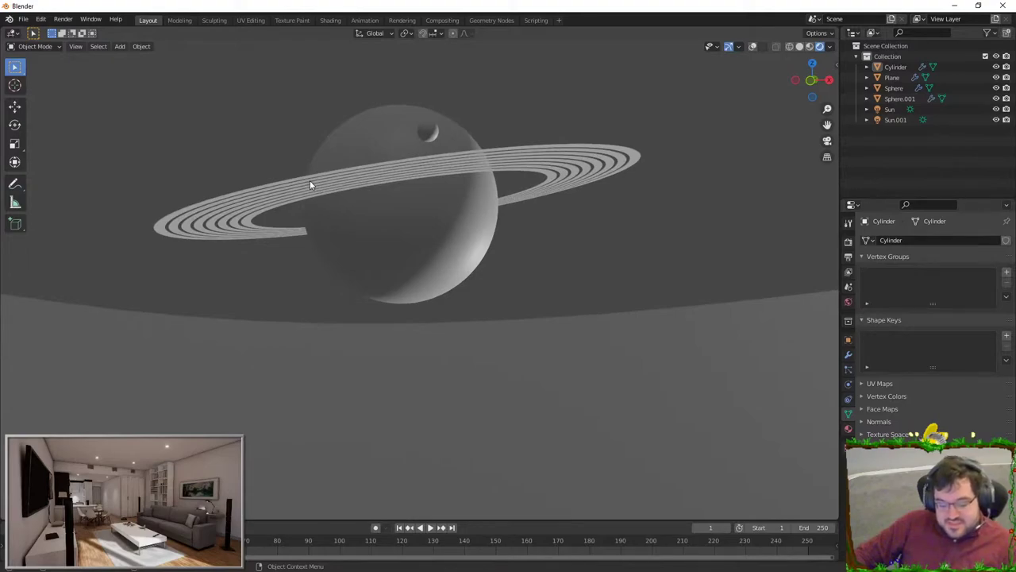
middle_click_drag(597, 183, 506, 215)
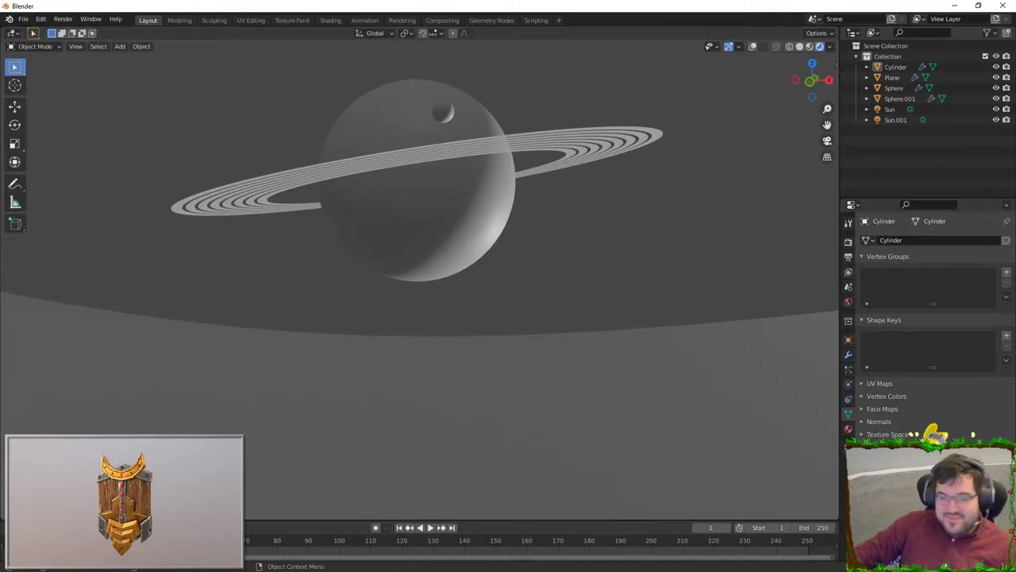
- Close Blender and return to the wooden prop in Substance 3D Painter
key("alt+Tab")
key("alt+Tab")
key("alt+Tab")
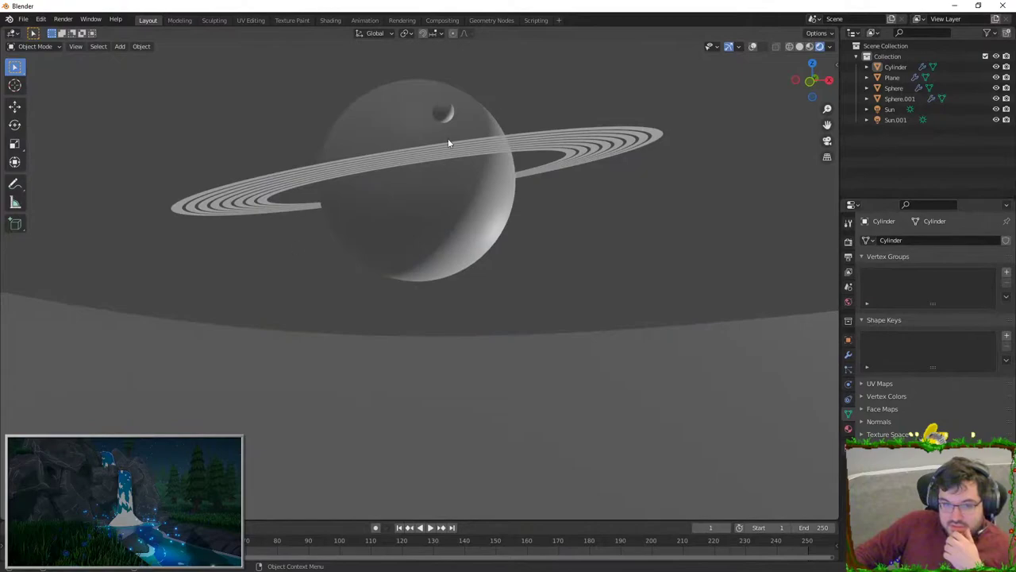
left_click(1003, 6)
left_click(545, 308)
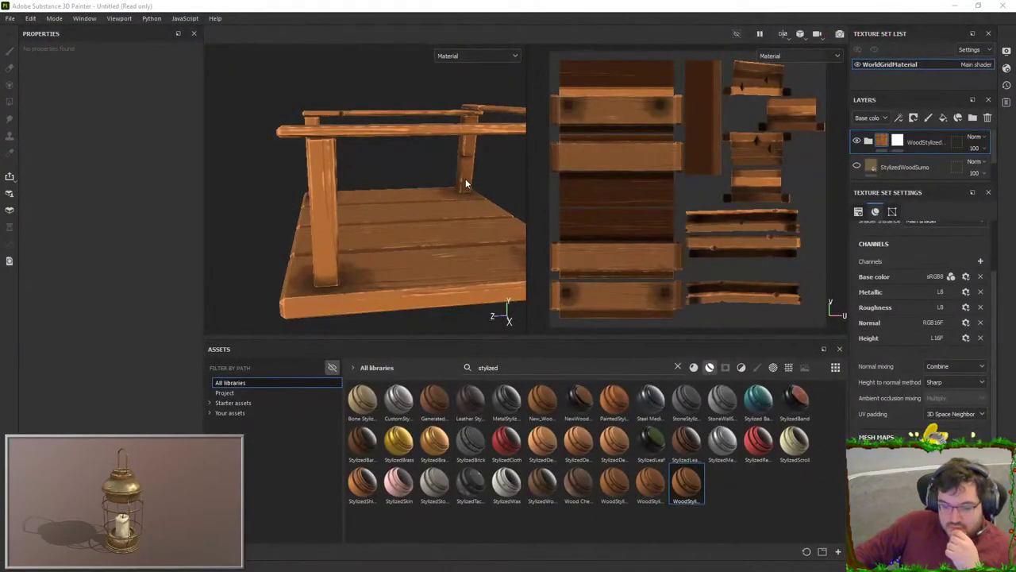
- Expand the WoodStylized folder and reveal the mask generator of the upper dark brown fill layer
left_click_drag(314, 168, 466, 169, "alt")
left_click(868, 140)
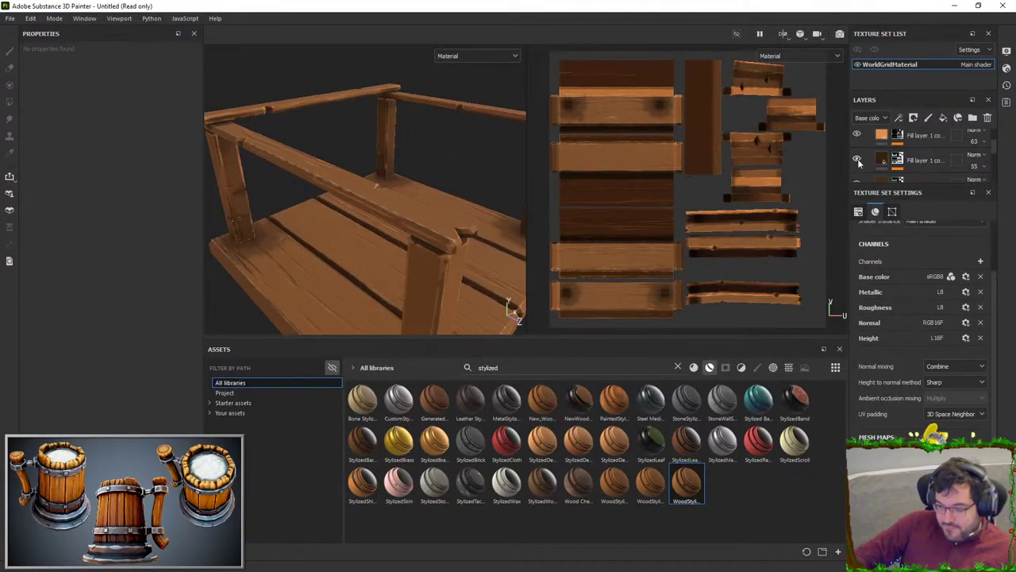
scroll(858, 162, "down", 3)
scroll(895, 157, "up", 3)
key("1")
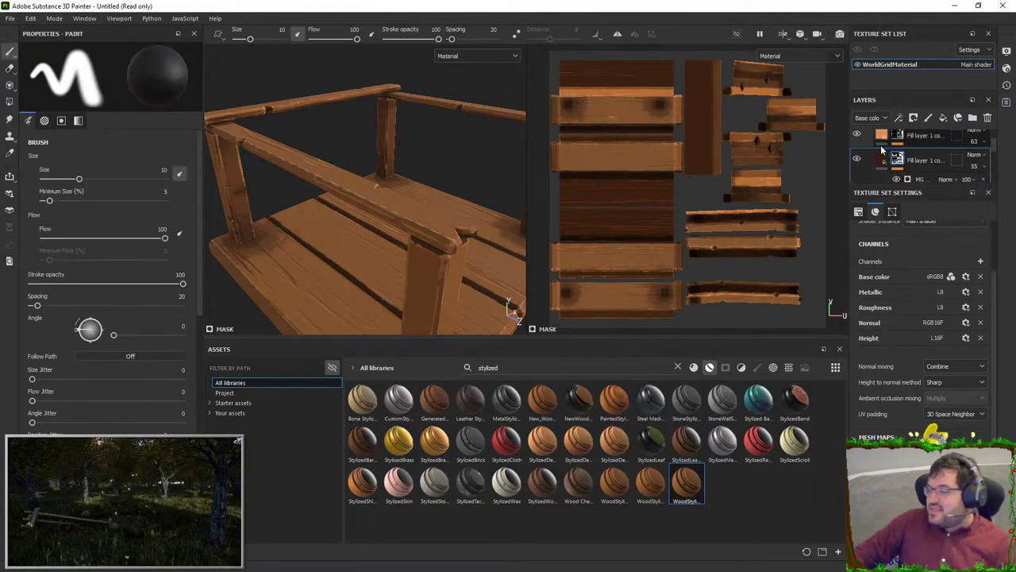
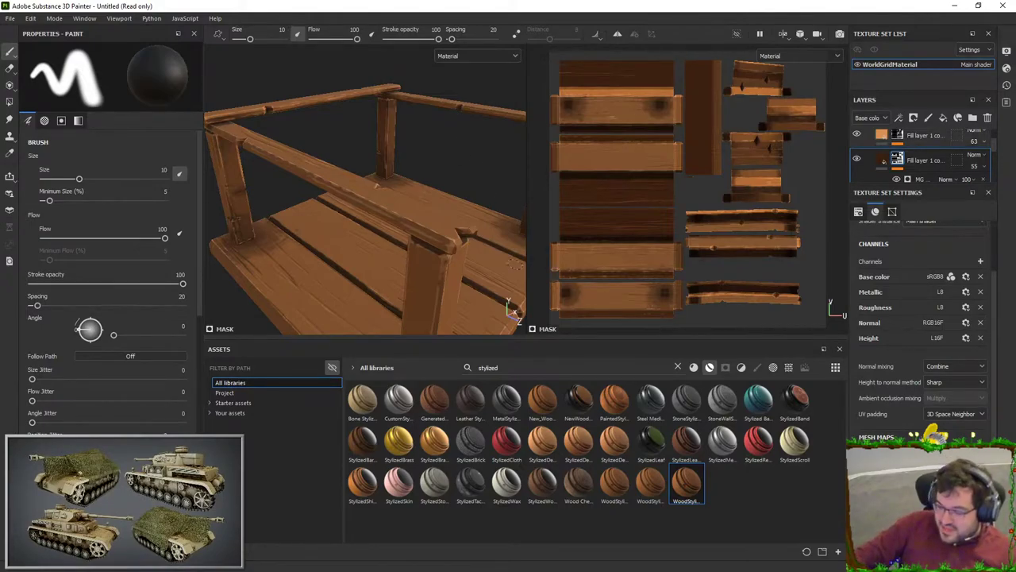
scroll(908, 175, "down", 1)
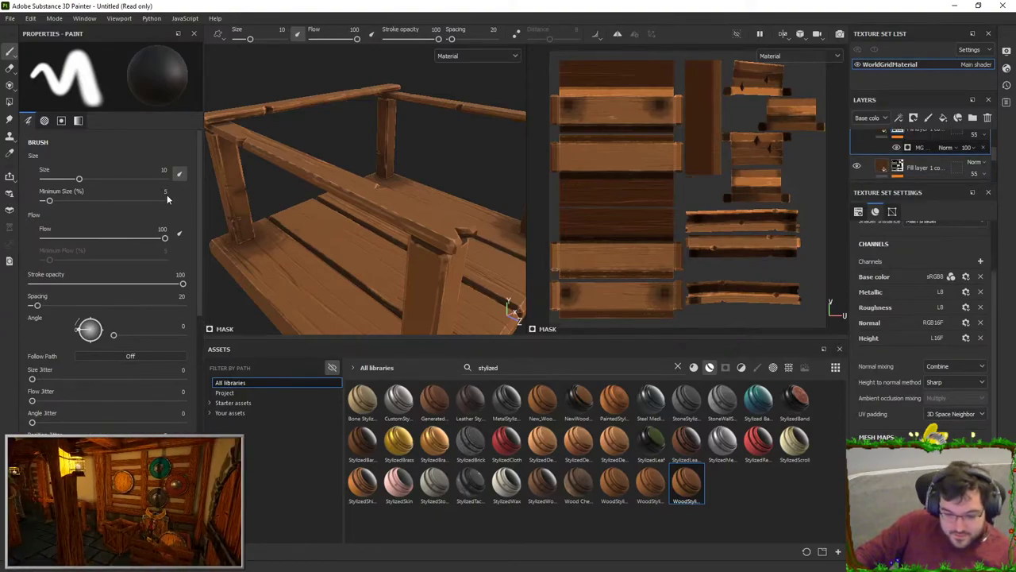
- Set the dark brown layer's mask generator to Global Blur 4.22, Global Balance 0.61, Global Contrast 0.68 and opacity 48
left_click_drag(45, 137, 97, 133)
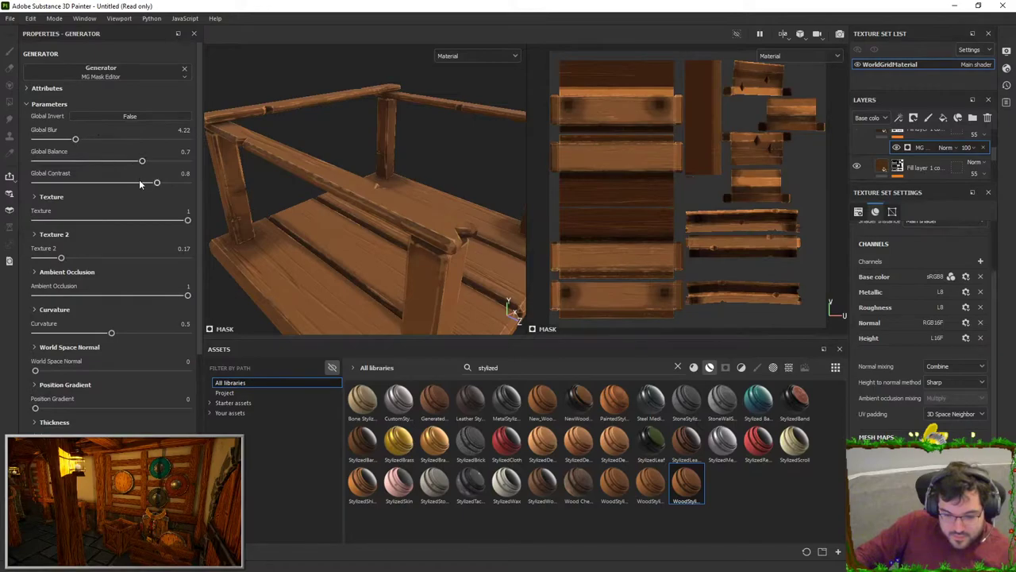
left_click_drag(140, 183, 82, 184)
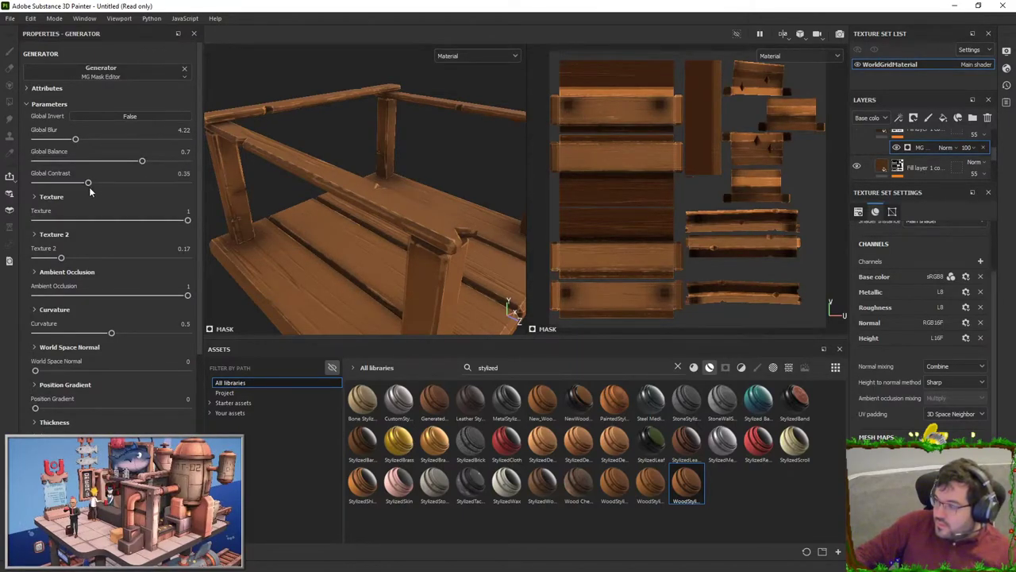
left_click(94, 162)
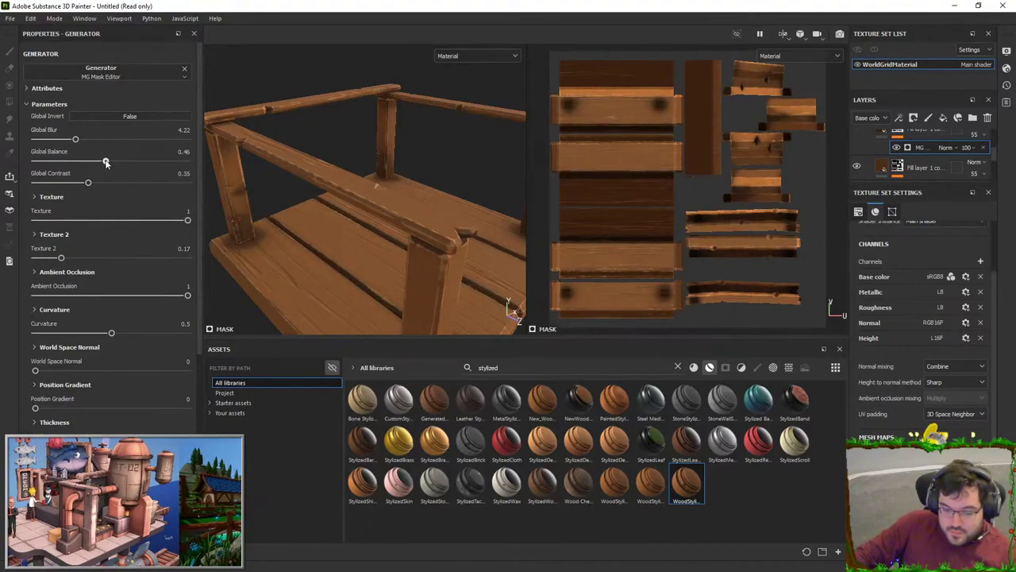
left_click_drag(87, 182, 132, 162)
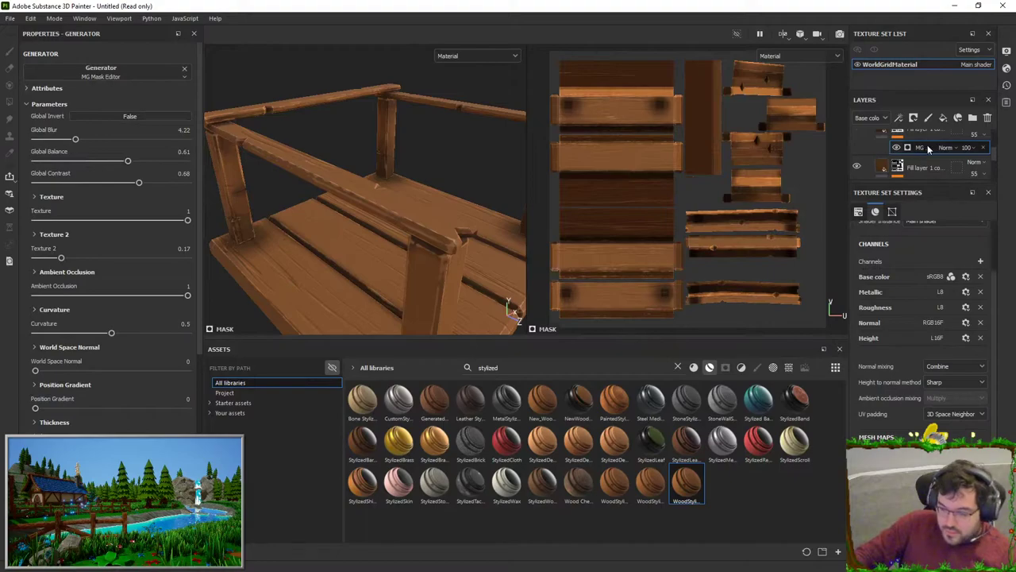
left_click(972, 149)
left_click(985, 166)
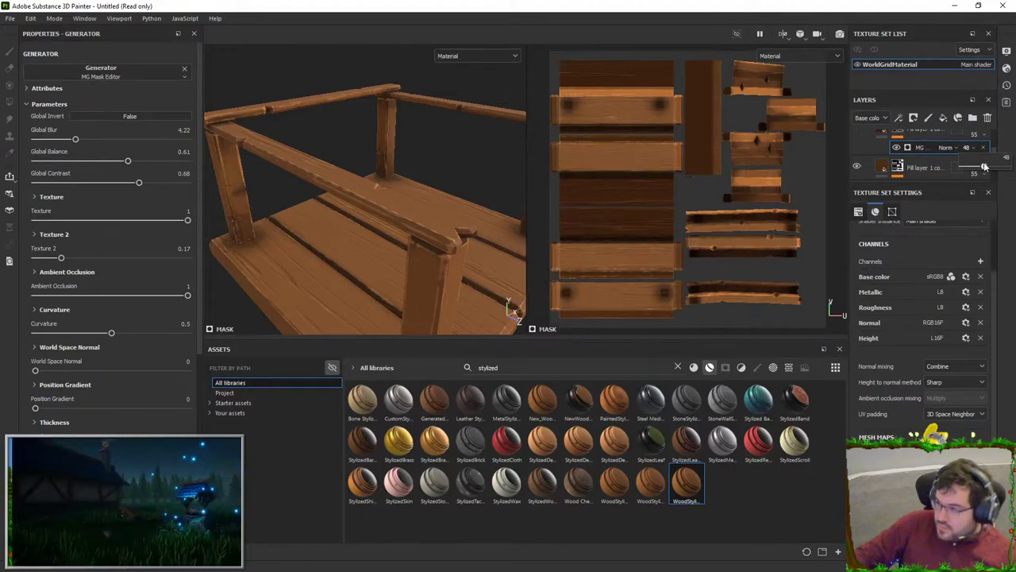
- Enlarge the layer stack and toggle the lower dark brown fill layer's visibility to compare its effect
scroll(924, 164, "up", 1)
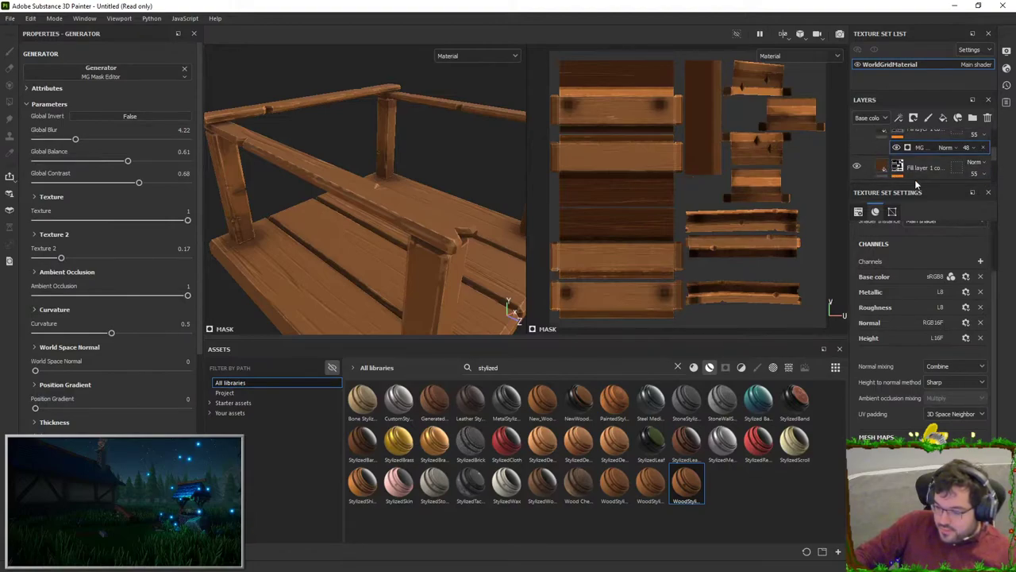
left_click_drag(917, 186, 913, 310)
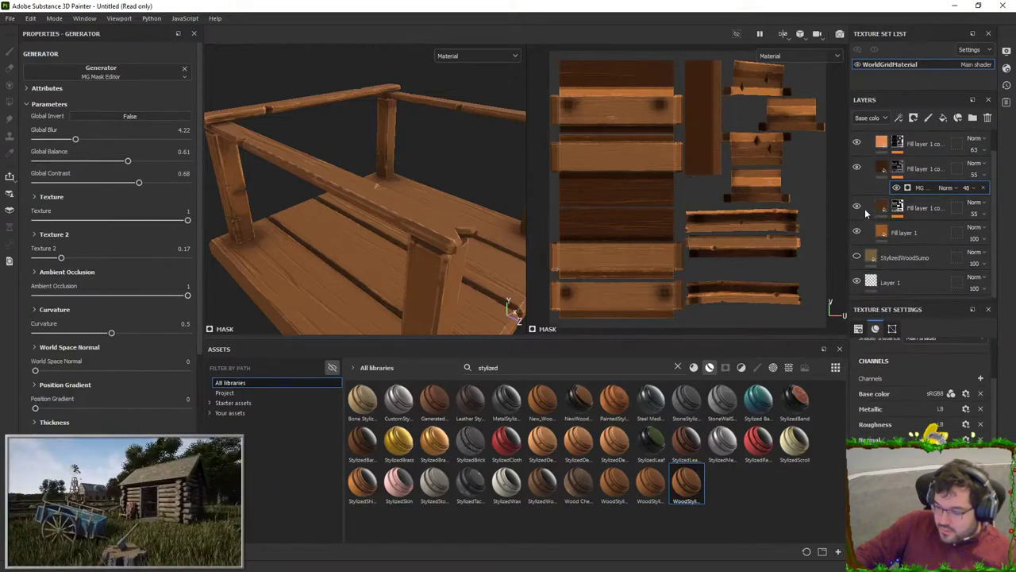
left_click(855, 206)
left_click(854, 205)
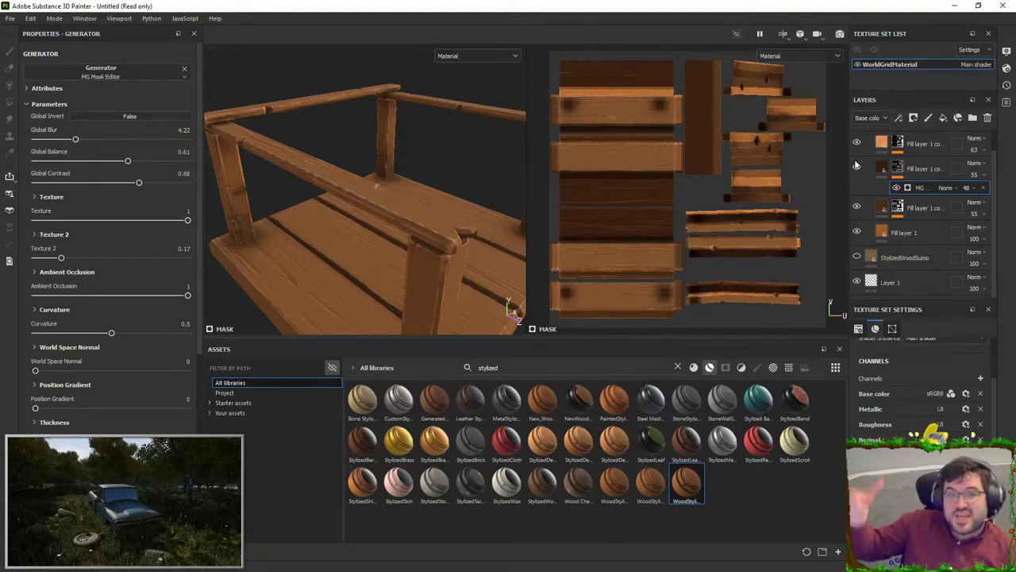
scroll(877, 215, "up", 1)
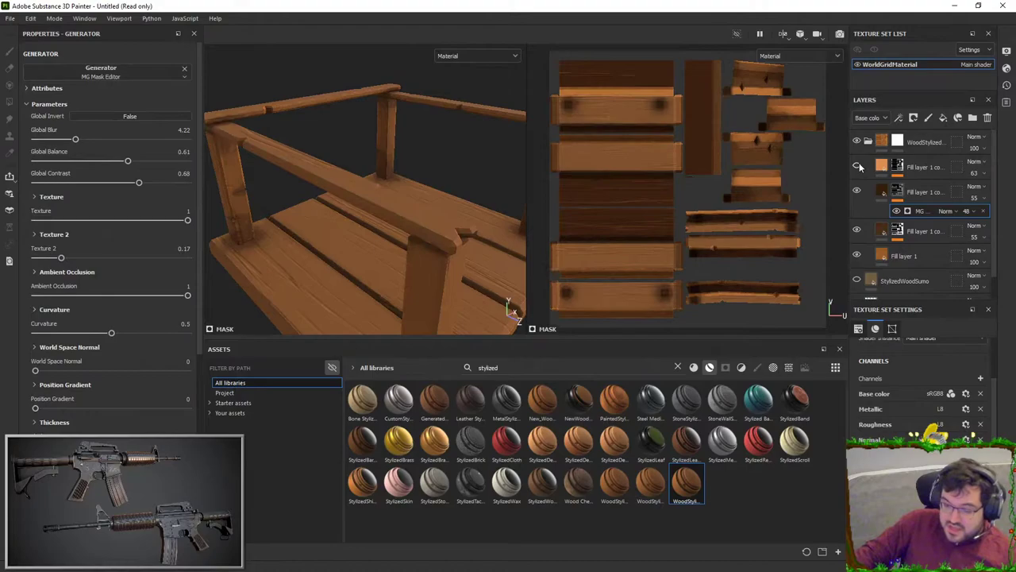
- Change the light orange highlight fill layer to Overlay blending with a white base color and 87 opacity
left_click(975, 168)
left_click(976, 165)
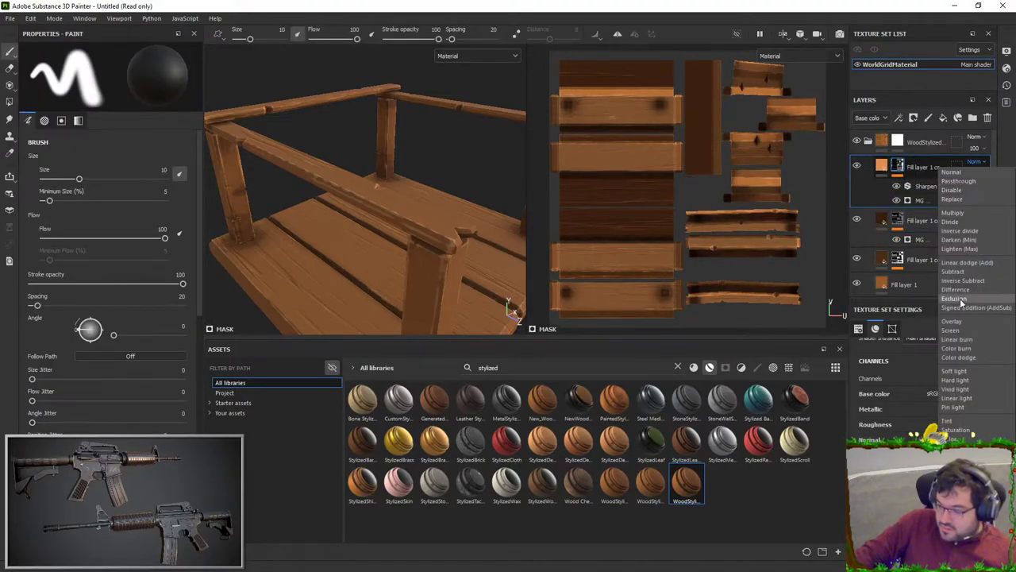
left_click(957, 322)
left_click(883, 167)
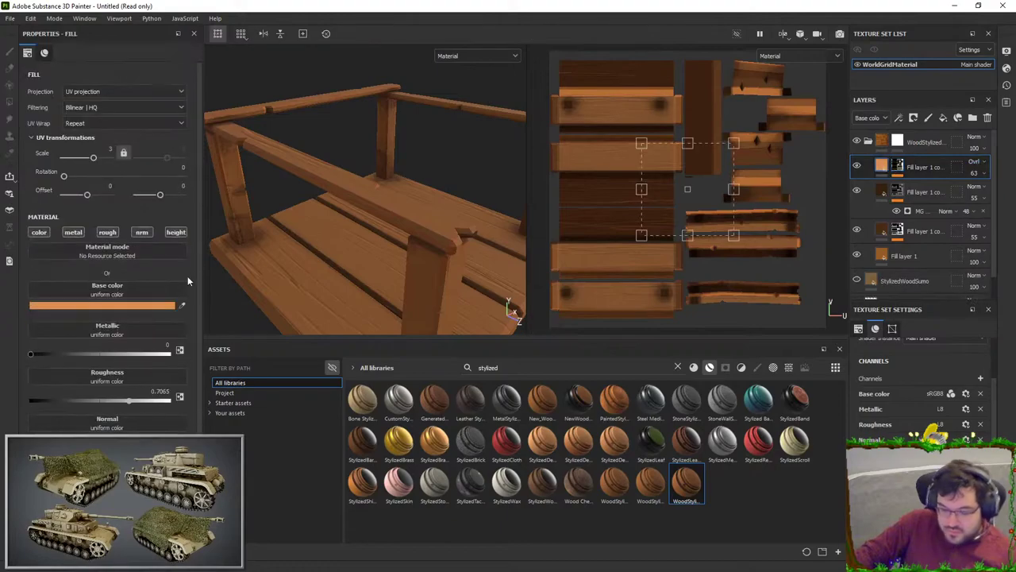
left_click(141, 308)
left_click_drag(188, 344, 154, 333)
left_click_drag(975, 173, 1005, 192)
- Set the highlight layer's mask generator to Texture 0 and Global Balance 0.62
left_click(898, 166)
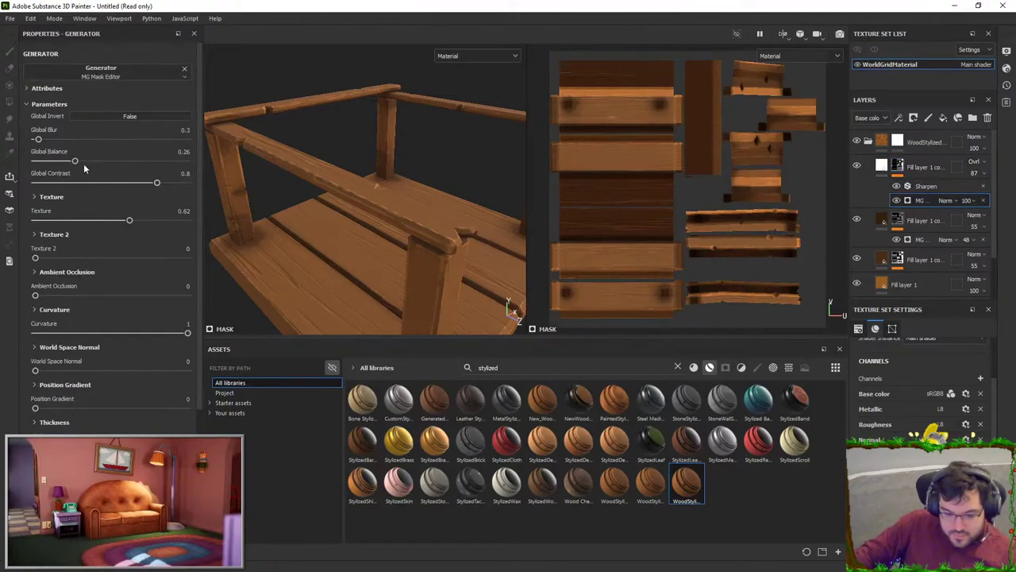
left_click_drag(89, 160, 112, 161)
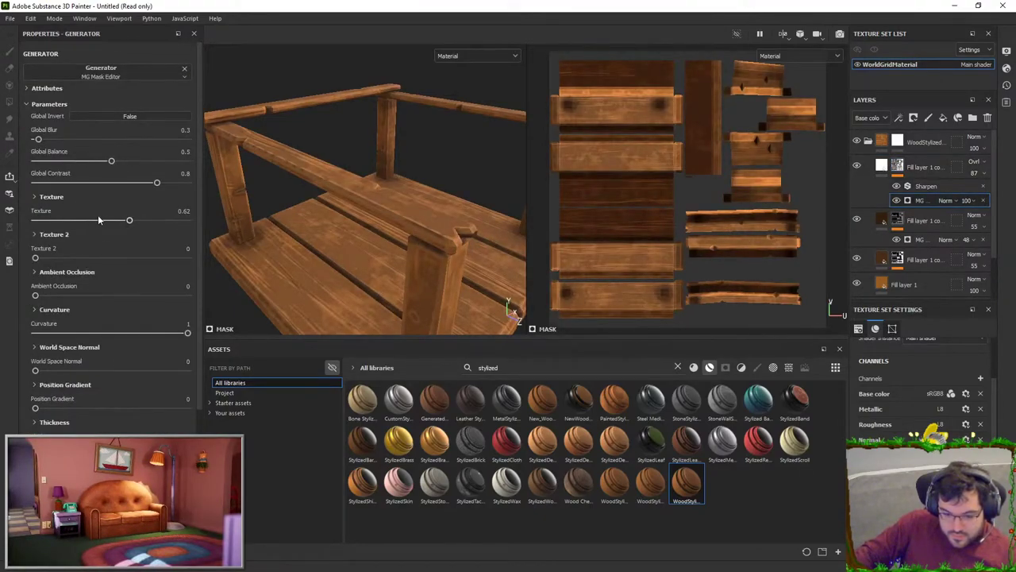
left_click_drag(98, 219, 2, 240)
mouse_move(110, 161)
left_mouse_down()
mouse_move(173, 160)
mouse_move(129, 161)
left_mouse_up()
left_click_drag(418, 230, 398, 260, "alt")
right_click_drag(397, 259, 460, 198, "alt")
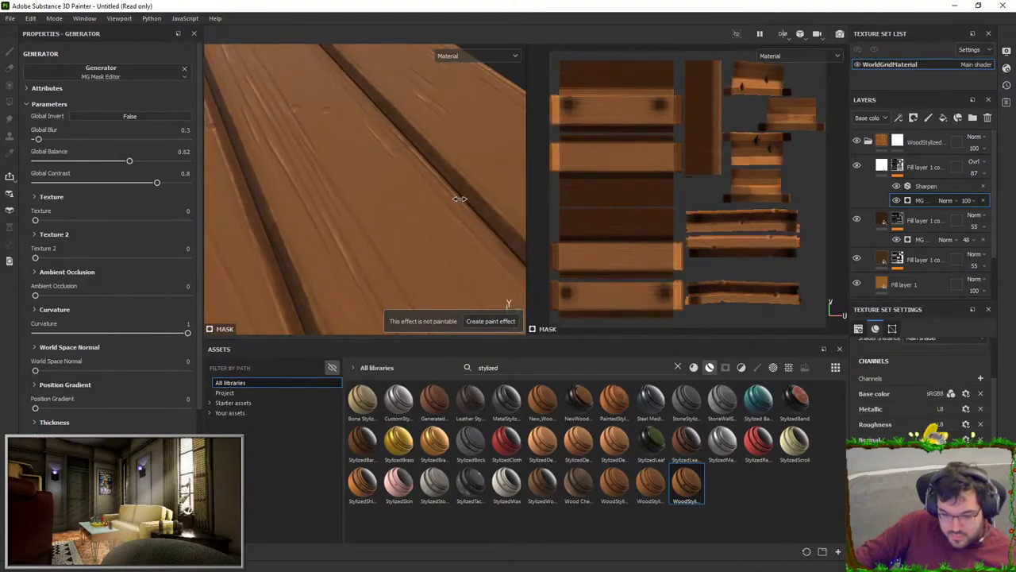
- Add a new fill layer with a black mask above the WoodStylized folder
left_click_drag(459, 199, 420, 206, "alt")
right_click_drag(420, 207, 424, 24, "alt")
left_click_drag(425, 24, 433, 208, "alt")
left_click(925, 143)
left_click(943, 118)
right_click(904, 144)
left_click(913, 106)
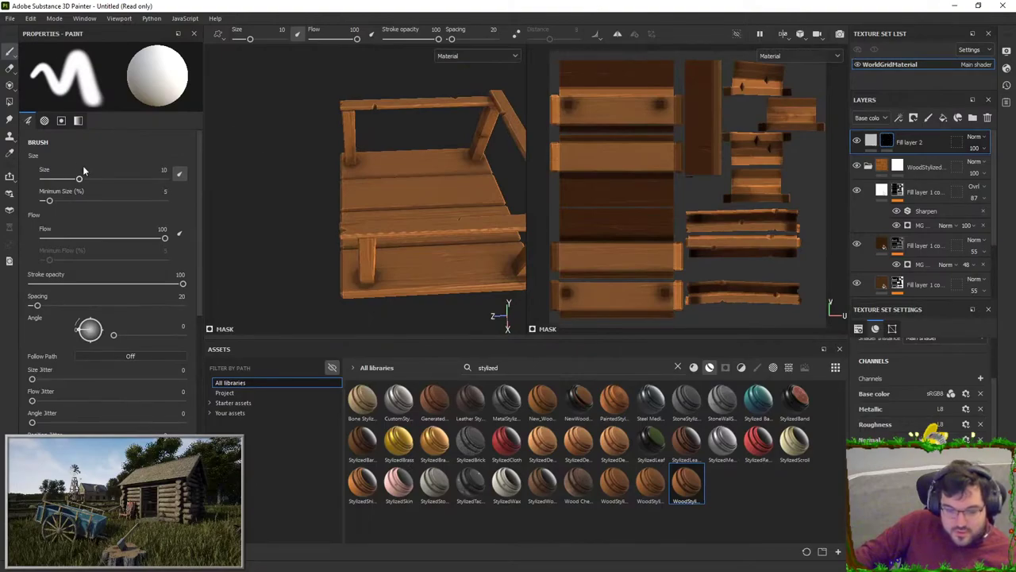
- Set the mask brush size to 44.91, try a few strokes on the platform, and undo them
left_click_drag(80, 178, 123, 178)
mouse_move(350, 99)
left_mouse_down()
mouse_move(353, 198)
mouse_move(341, 230)
mouse_move(431, 159)
left_mouse_up()
mouse_move(322, 290)
left_mouse_down()
mouse_move(350, 184)
mouse_move(376, 131)
left_mouse_up()
key("ctrl+z")
key("ctrl+z")
key("ctrl+z")
key("ctrl+z")
key("ctrl+z")
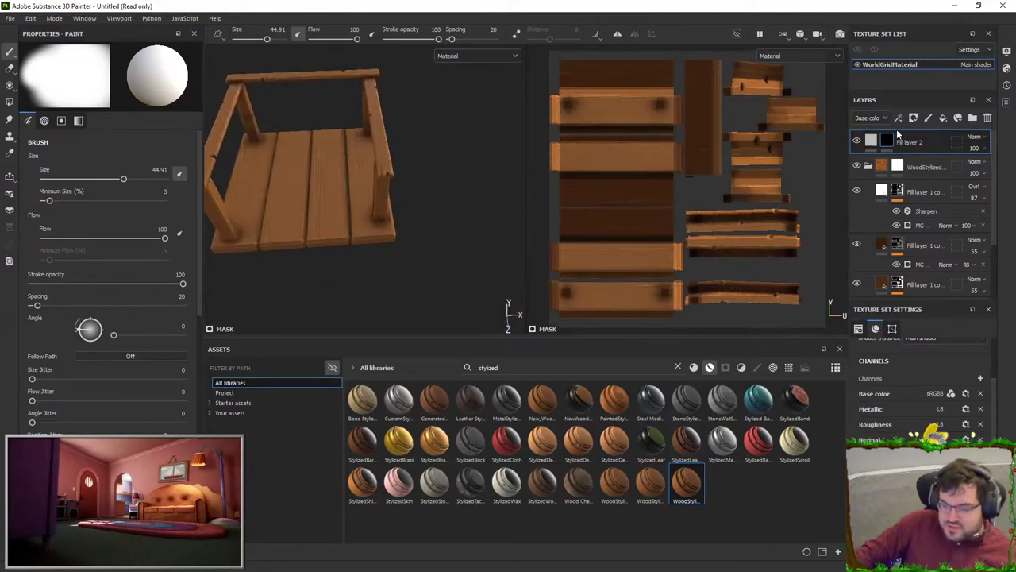
- Try a Position generator on Fill layer 2's mask and remove it after checking the platform
right_click(898, 138)
left_click(899, 467)
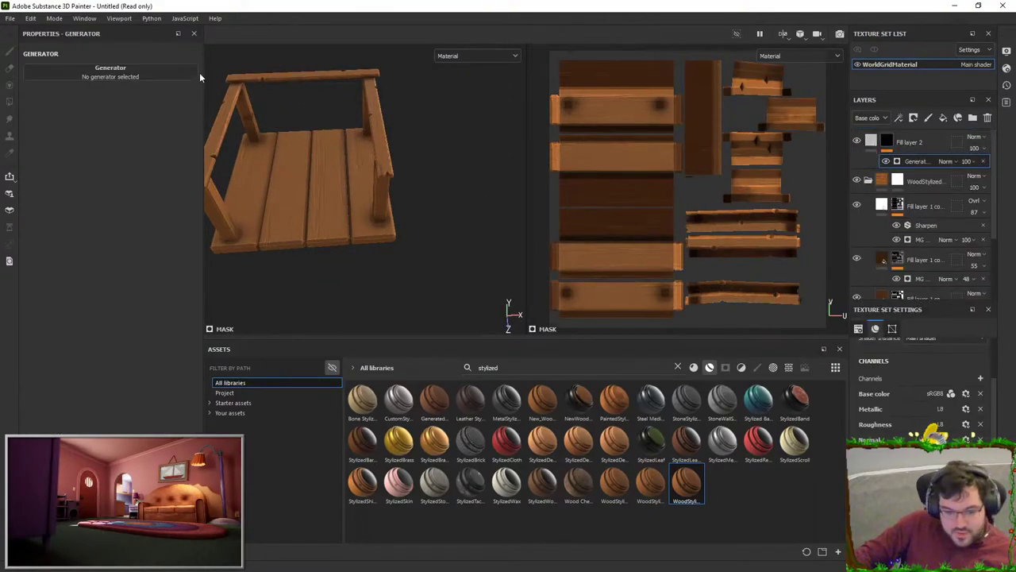
left_click(160, 69)
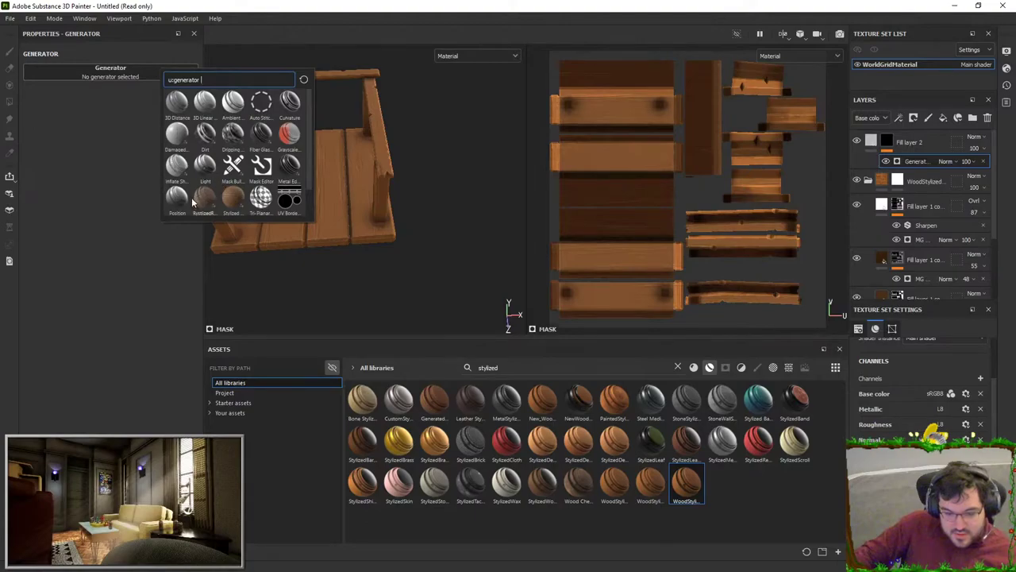
left_click_drag(414, 230, 492, 198, "alt")
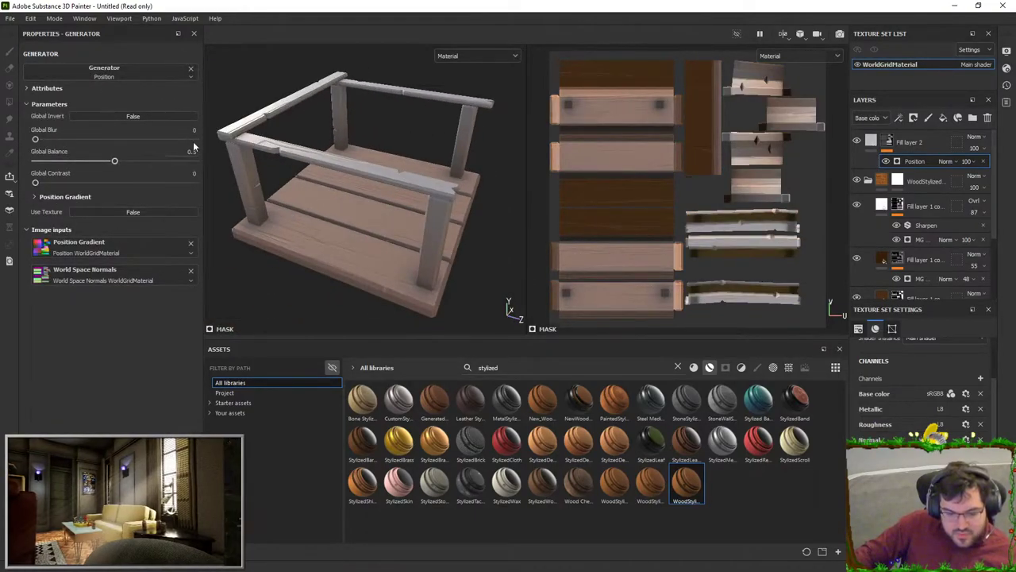
left_click(190, 68)
- Try a Light generator on Fill layer 2's mask, adjust its light angle, and undo it
left_click(138, 70)
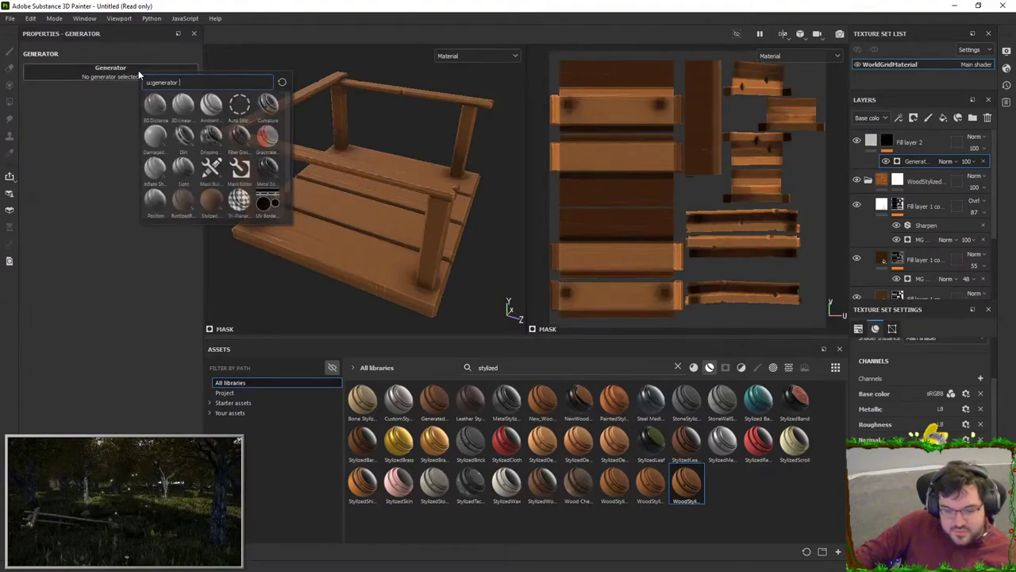
left_click(184, 172)
left_click_drag(353, 215, 399, 210, "alt")
left_click(104, 144)
left_click_drag(104, 146, 57, 164)
left_click_drag(406, 201, 310, 223, "alt")
left_click_drag(407, 297, 438, 266, "alt")
key("ctrl+z")
key("ctrl+z")
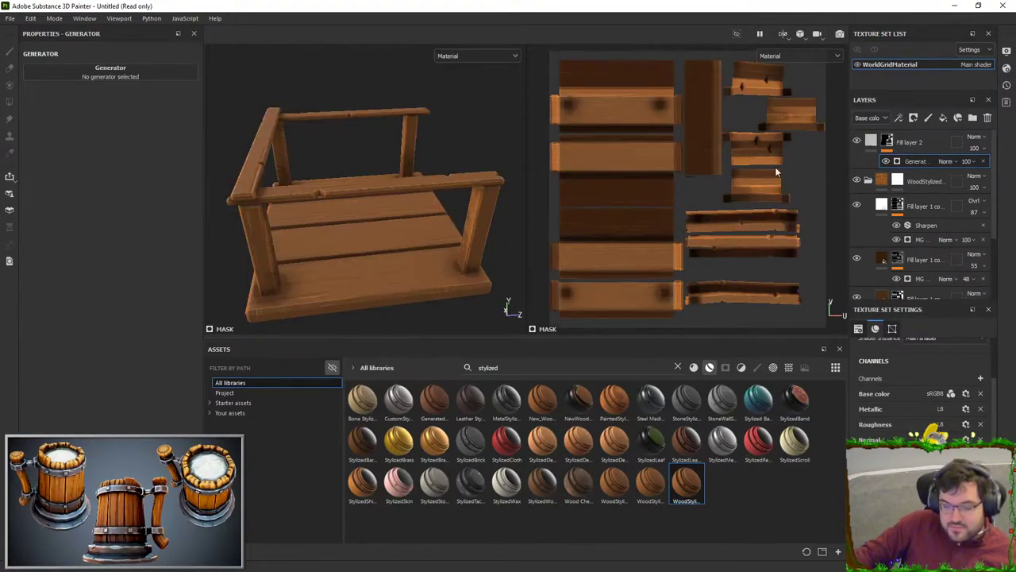
- Paint Fill layer 2's mask over one end of the platform, covering its posts and the adjoining plank ends
left_click(889, 143)
right_click(887, 143)
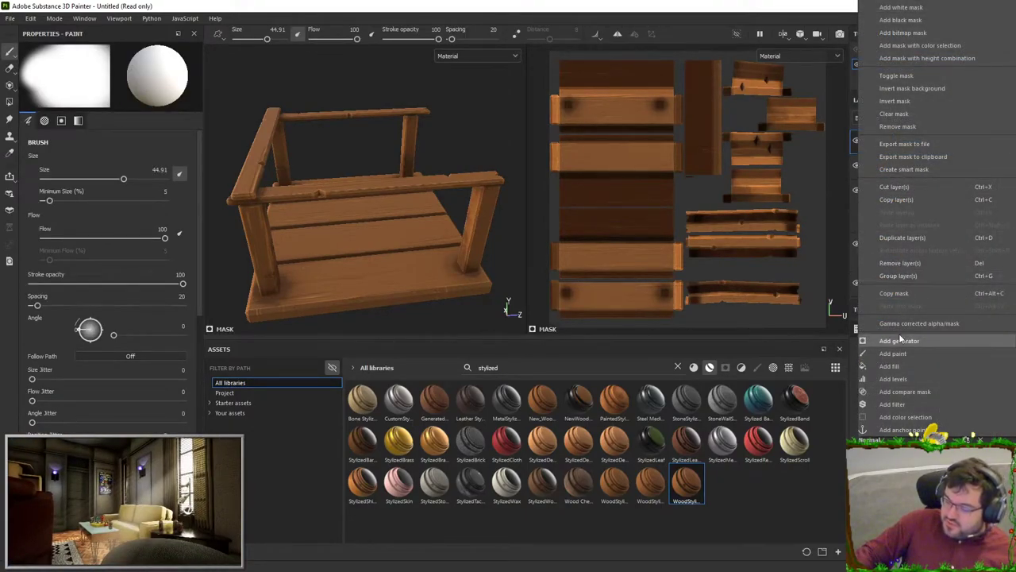
left_click(458, 203)
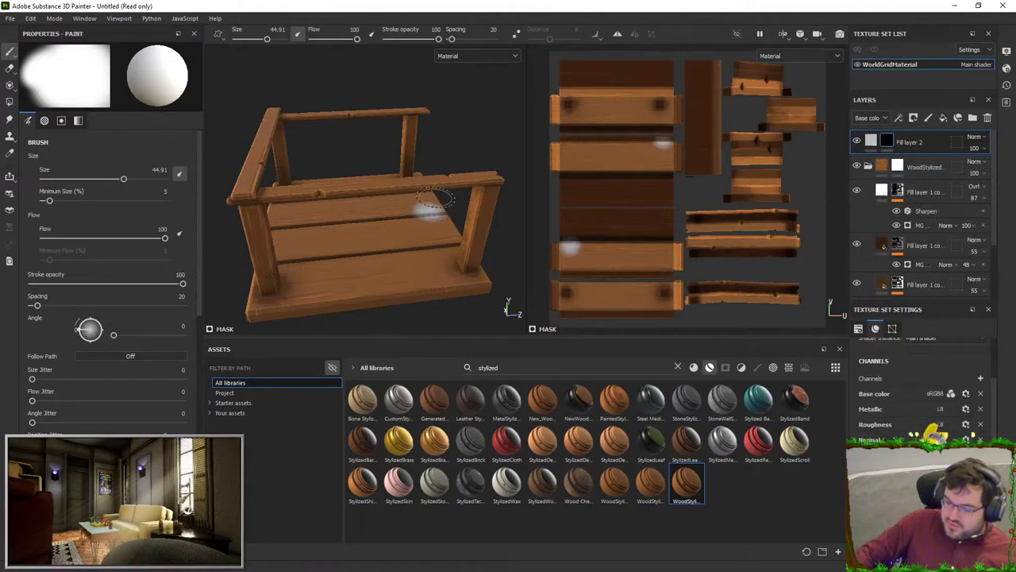
left_click_drag(433, 207, 401, 208, "alt")
middle_click_drag(520, 181, 456, 202, "alt")
left_click_drag(347, 208, 376, 147)
key("ctrl+z")
left_click_drag(383, 207, 388, 195)
left_click_drag(379, 124, 367, 290)
left_click_drag(383, 187, 385, 127, "alt")
left_click_drag(375, 238, 377, 220, "alt")
mouse_move(384, 267)
left_mouse_down("alt")
mouse_move(374, 322)
mouse_move(373, 143)
mouse_move(365, 163)
mouse_move(397, 211)
mouse_move(334, 246)
mouse_move(410, 210)
mouse_move(385, 176)
left_mouse_up("alt")
left_click_drag(340, 219, 297, 213, "alt")
mouse_move(335, 168)
left_mouse_down()
mouse_move(336, 230)
mouse_move(316, 216)
left_mouse_up()
left_click_drag(351, 147, 373, 214, "alt")
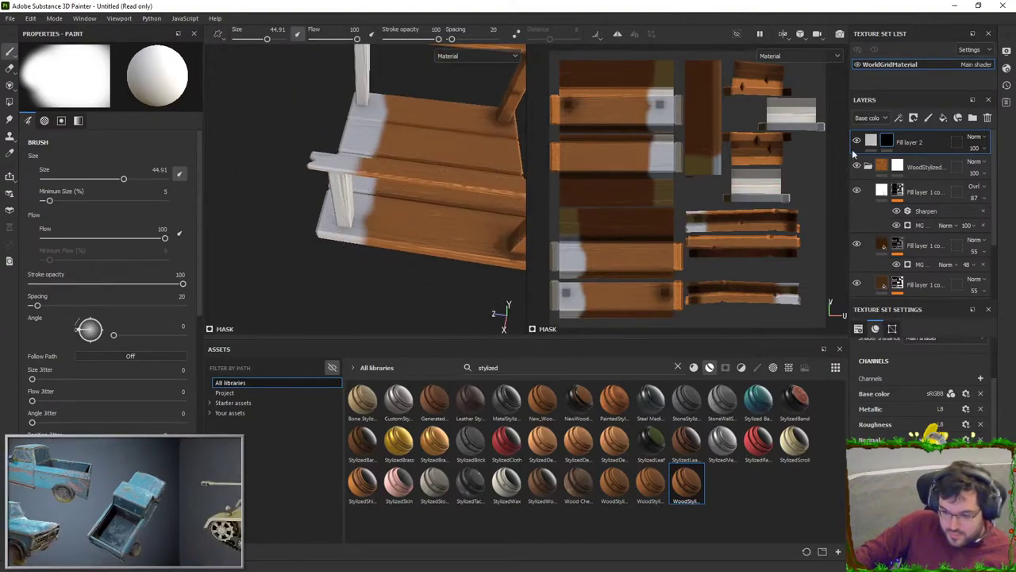
- Add a Blur filter with intensity 16 to Fill layer 2's mask
right_click(886, 141)
left_click(894, 405)
left_click(163, 72)
left_click(258, 107)
left_click_drag(43, 122, 262, 125)
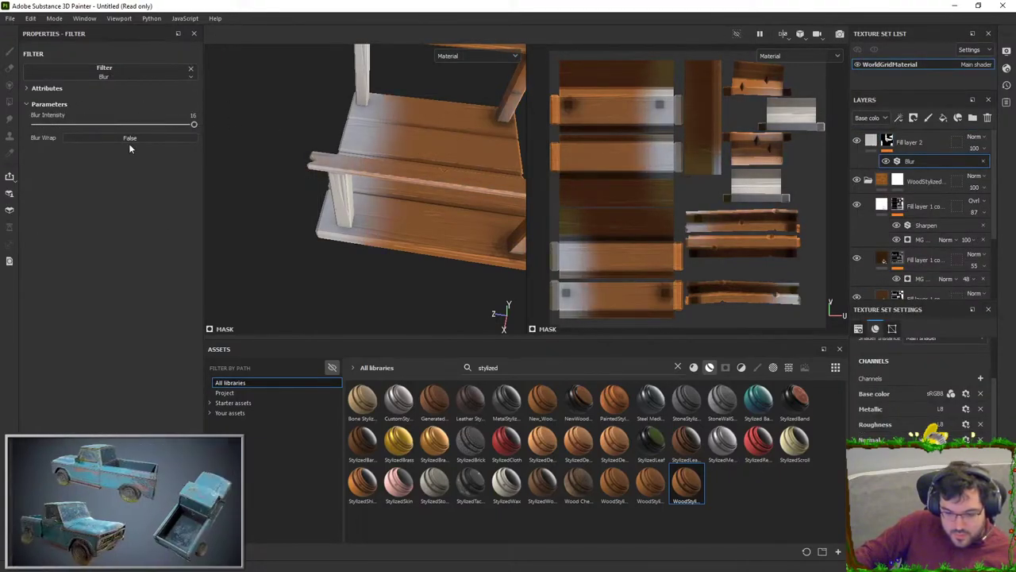
- Examine the blurred mask on the model and UV layout, ending in the 3D-only view
left_click_drag(464, 167, 363, 158, "alt")
left_click_drag(166, 127, 407, 212)
key("F4")
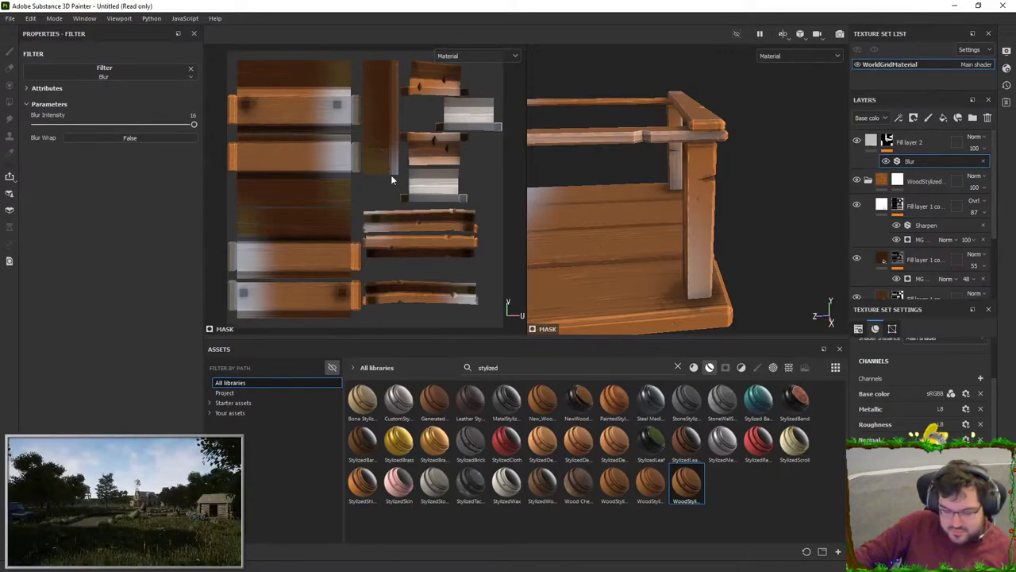
key("F3")
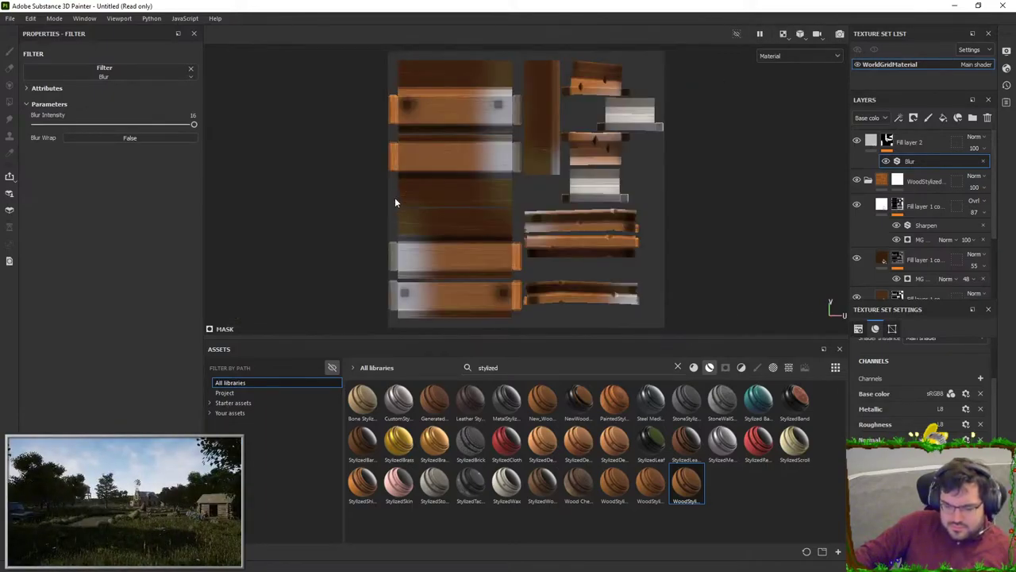
key("F2")
left_click_drag(461, 213, 477, 191, "alt")
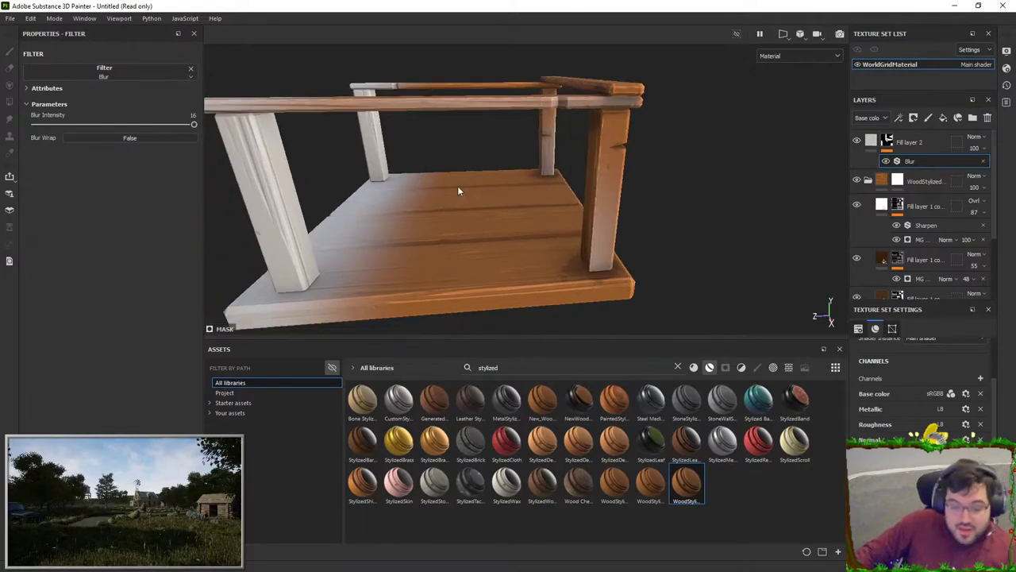
- Place Fill layer 2 inside a new folder and give the folder a black mask
left_click(914, 146)
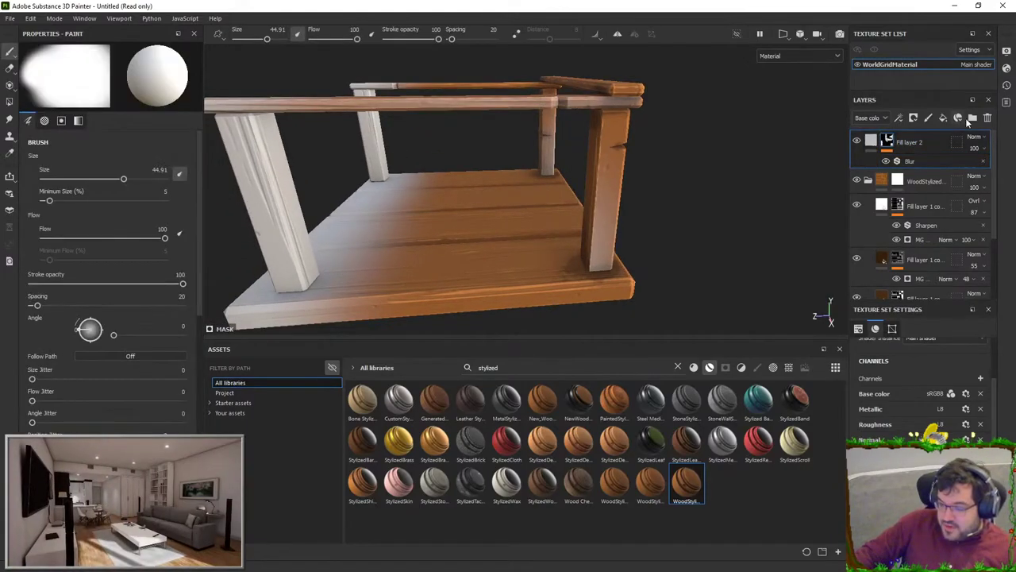
left_click(973, 118)
left_click_drag(899, 163, 901, 144)
right_click(901, 144)
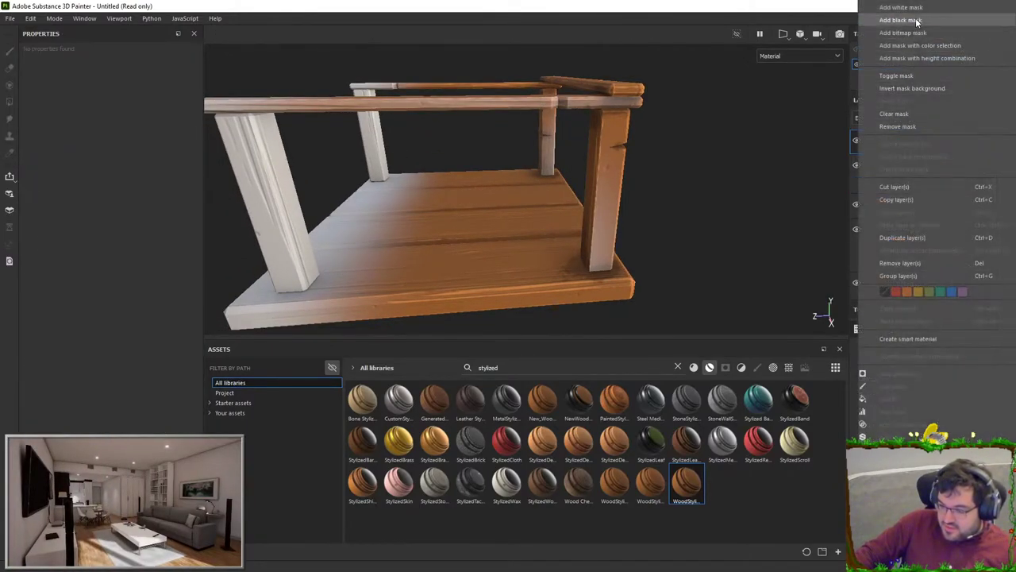
left_click(916, 21)
- Use Polygon Fill on the folder's mask to reveal the grey layer on selected parts of the platform
key("4")
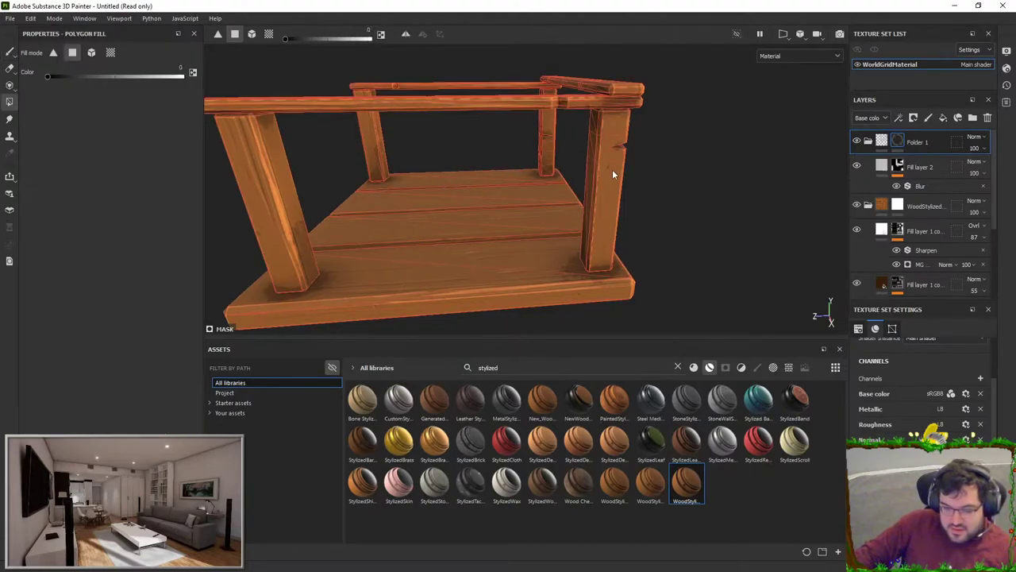
scroll(256, 128, "down", 2)
key("x")
mouse_move(421, 252)
middle_mouse_down("alt")
mouse_move(481, 239)
mouse_move(505, 281)
mouse_move(507, 273)
middle_mouse_up("alt")
left_click(478, 247)
left_click_drag(342, 59, 464, 280)
left_click_drag(595, 254, 580, 223, "alt")
key("1")
left_click_drag(638, 190, 556, 246, "alt")
middle_click_drag(556, 246, 545, 132, "alt")
left_click_drag(544, 132, 640, 119, "alt")
middle_click_drag(640, 118, 593, 188, "alt")
- Box-fill the folder's mask over the posts and railings opposite the grey end, using the polygon fill mode
key("4")
left_click_drag(568, 188, 531, 165, "alt")
left_click(75, 53)
left_click_drag(432, 179, 425, 132, "alt")
middle_click_drag(457, 128, 521, 186, "alt")
left_click_drag(501, 82, 748, 273)
key("x")
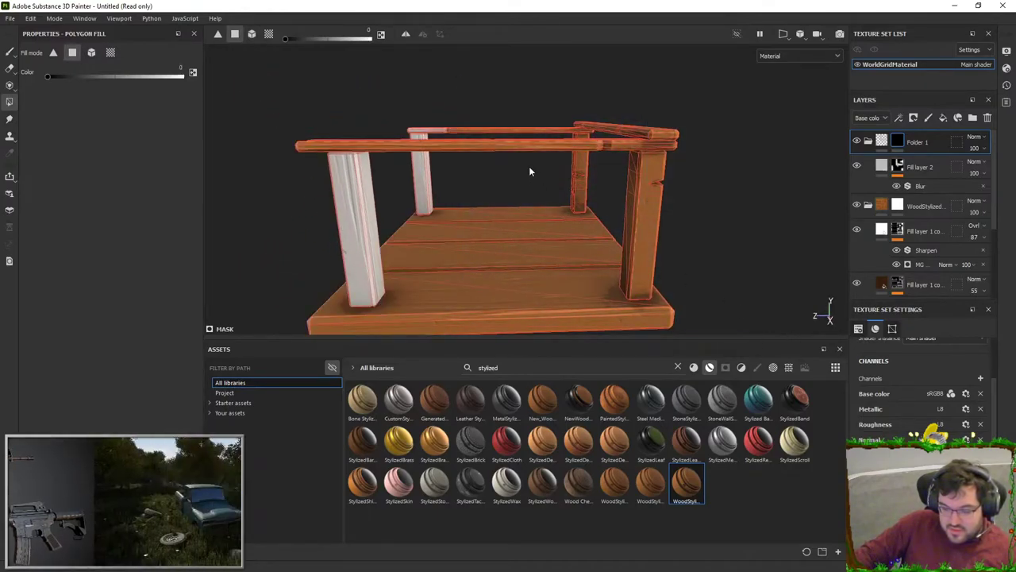
- Reveal the grey layer across the platform in the folder's mask, but mask it out on the two brown-end posts
left_click_drag(490, 96, 719, 214)
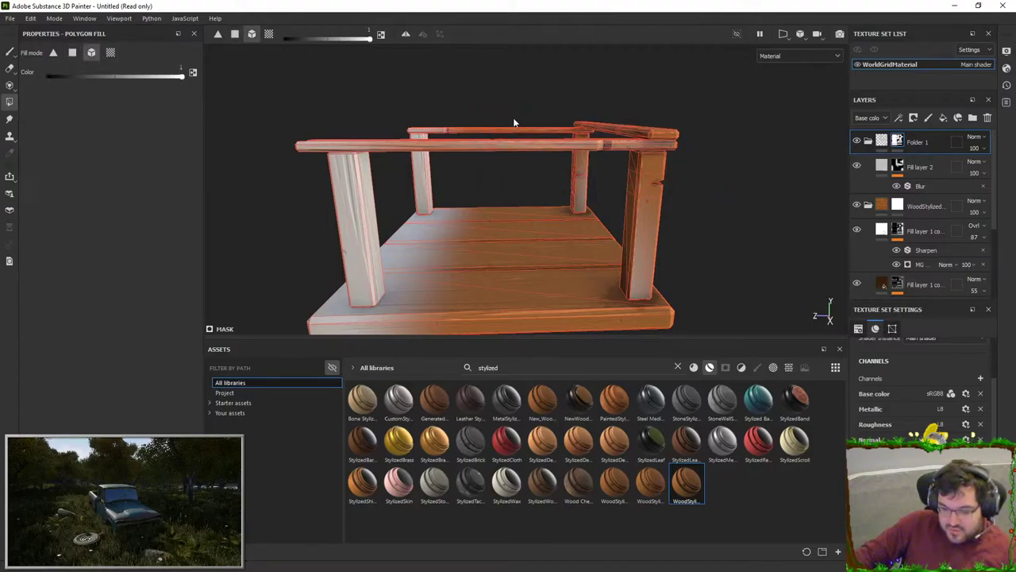
left_click_drag(693, 195, 601, 73)
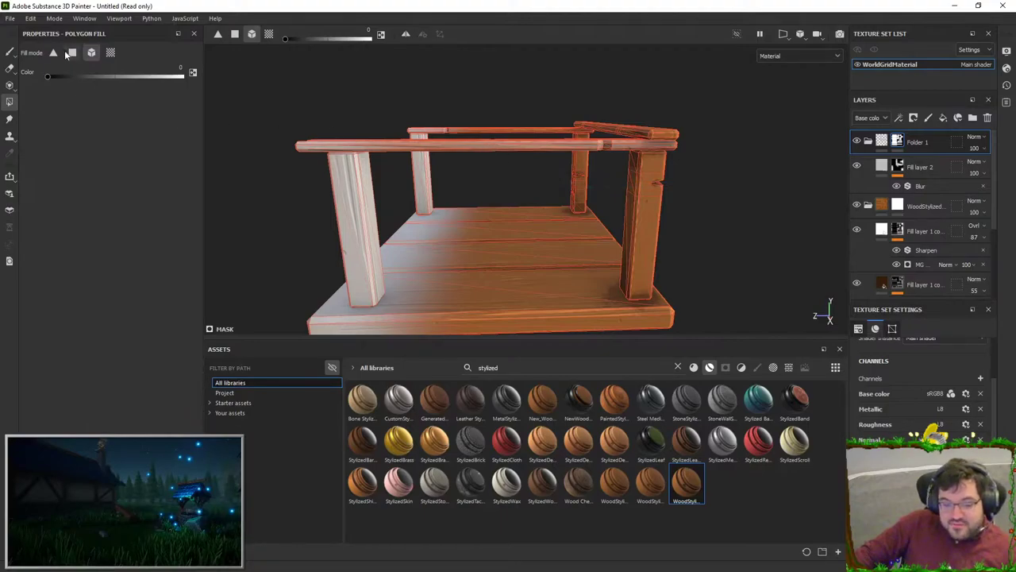
key("x")
left_click_drag(479, 106, 632, 169)
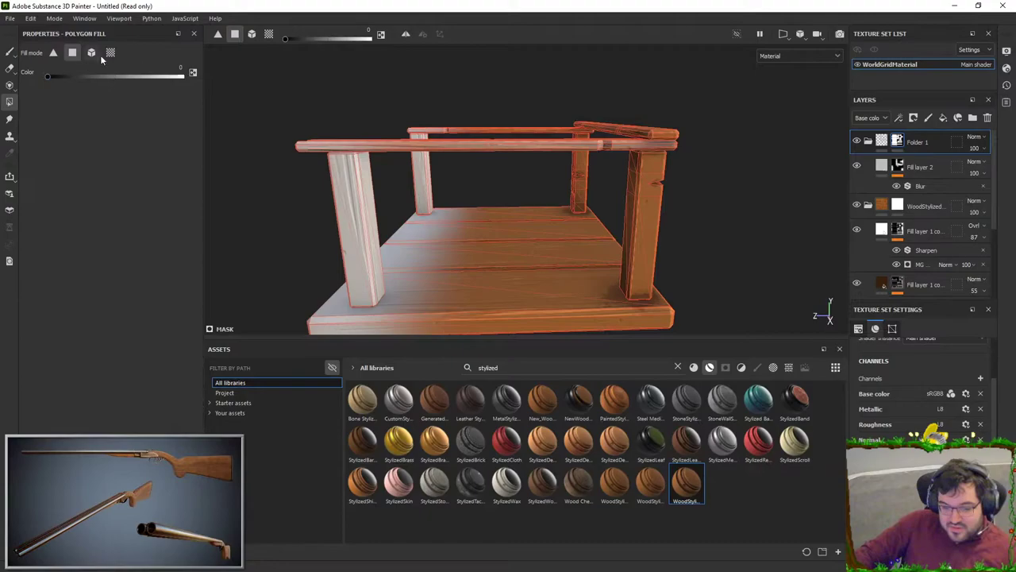
left_click_drag(477, 95, 612, 196)
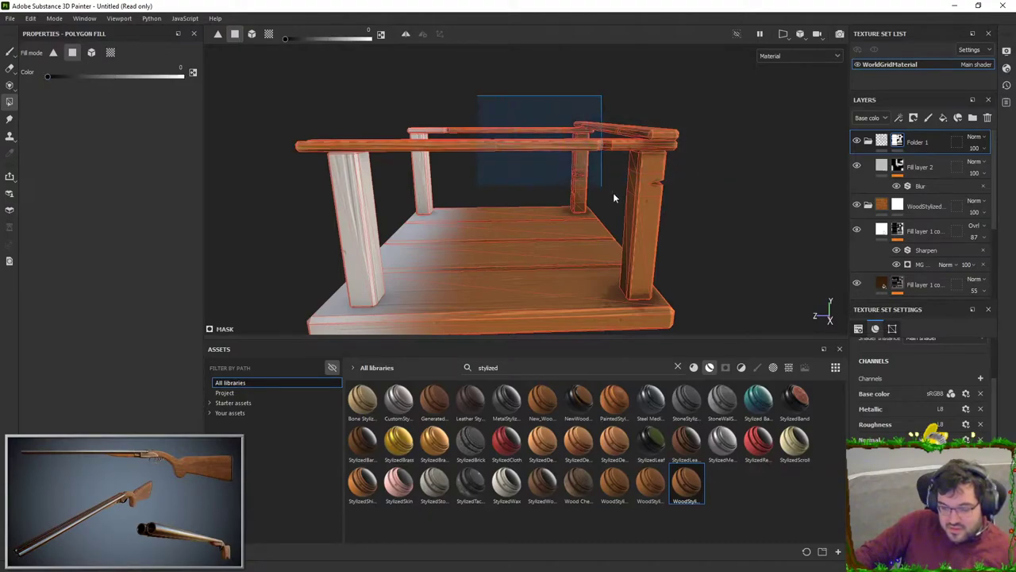
mouse_move(461, 132)
left_mouse_down("alt")
mouse_move(427, 205)
mouse_move(470, 172)
left_mouse_up("alt")
key("1")
- Change Folder 1's blending mode to Multiply
mouse_move(567, 223)
left_mouse_down("alt")
mouse_move(476, 176)
mouse_move(598, 275)
mouse_move(604, 225)
left_mouse_up("alt")
left_click(976, 136)
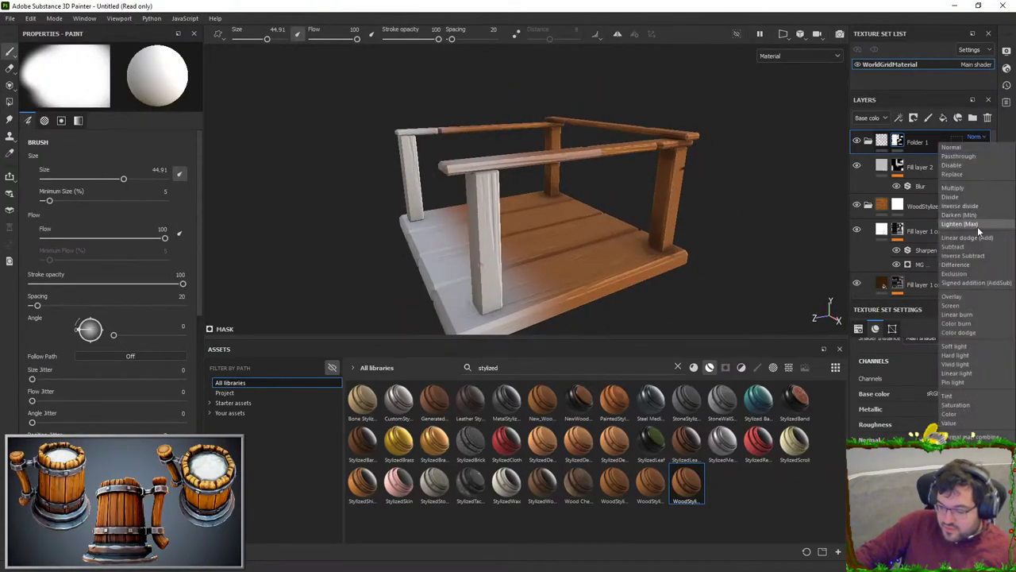
left_click(953, 187)
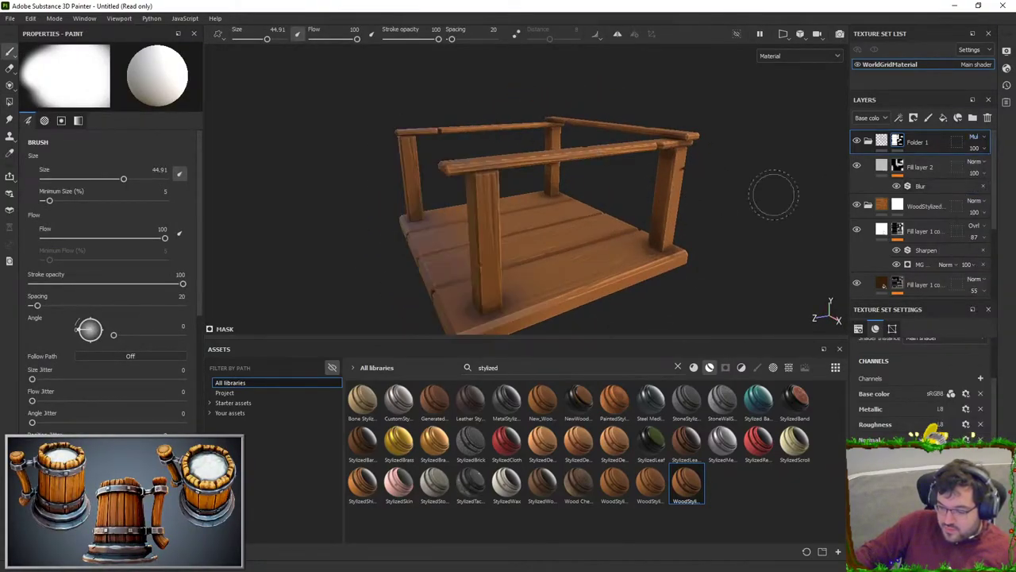
left_click(882, 141)
- Disable the metal, rough, nrm and height channels of Fill layer 2, leaving only color
left_click(920, 166)
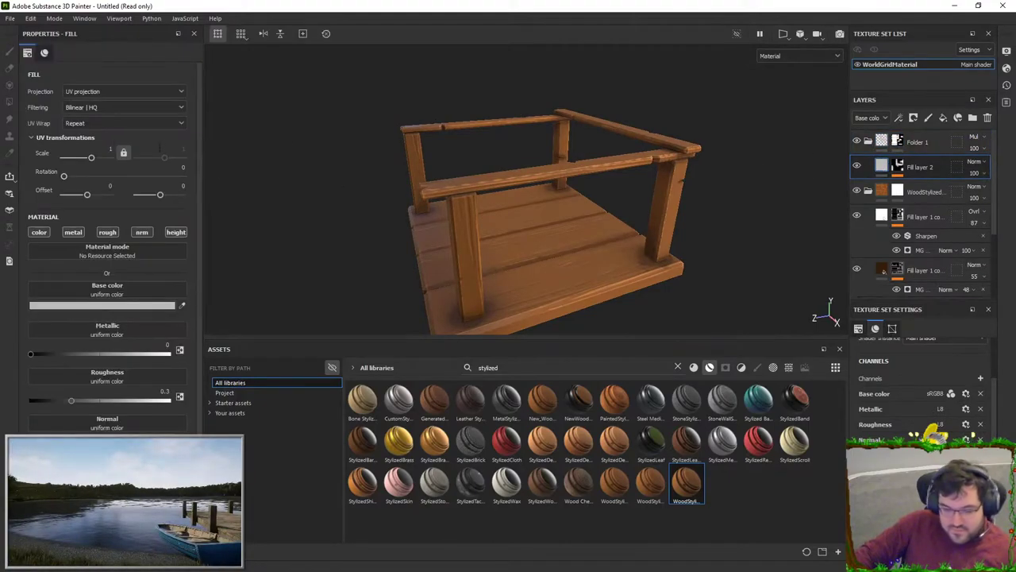
left_click(73, 232)
left_click(107, 232)
left_click(142, 232)
left_click(176, 232)
left_click_drag(517, 222, 673, 187, "alt")
left_click_drag(540, 190, 549, 252, "alt")
left_click_drag(588, 212, 548, 210, "alt")
left_click(956, 118)
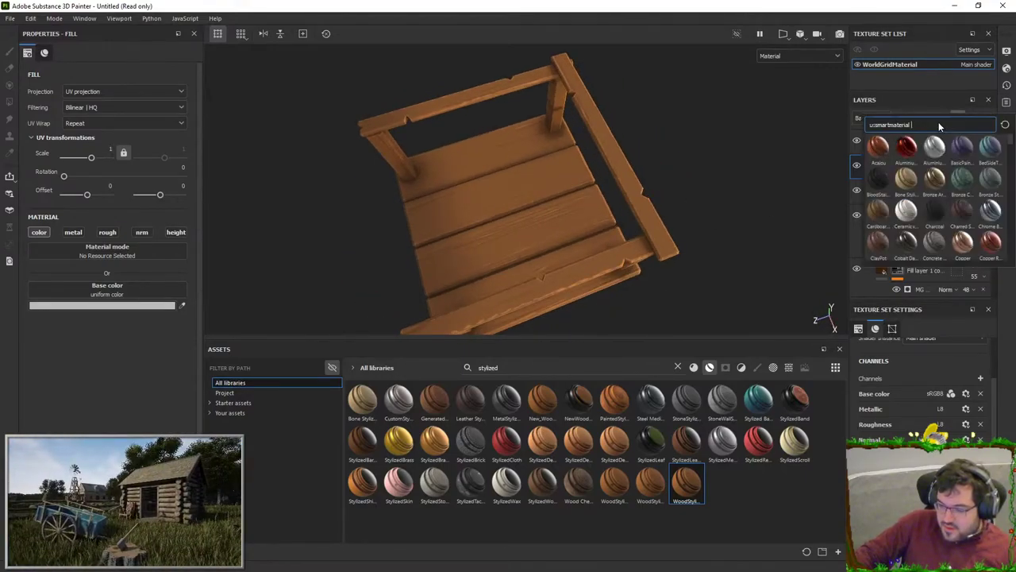
left_click(771, 187)
left_click(945, 119)
right_click(932, 160)
left_click(786, 102)
left_click_drag(786, 102, 683, 178, "alt")
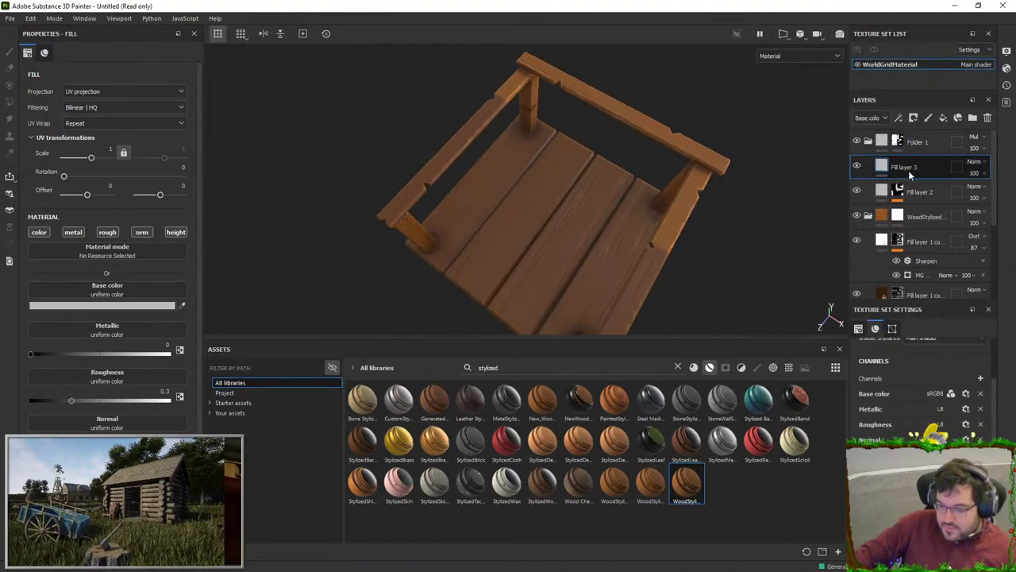
key("Delete")
- Add a new fill layer above Folder 1 and give it a black mask
left_click(932, 142)
left_click(944, 117)
right_click(903, 148)
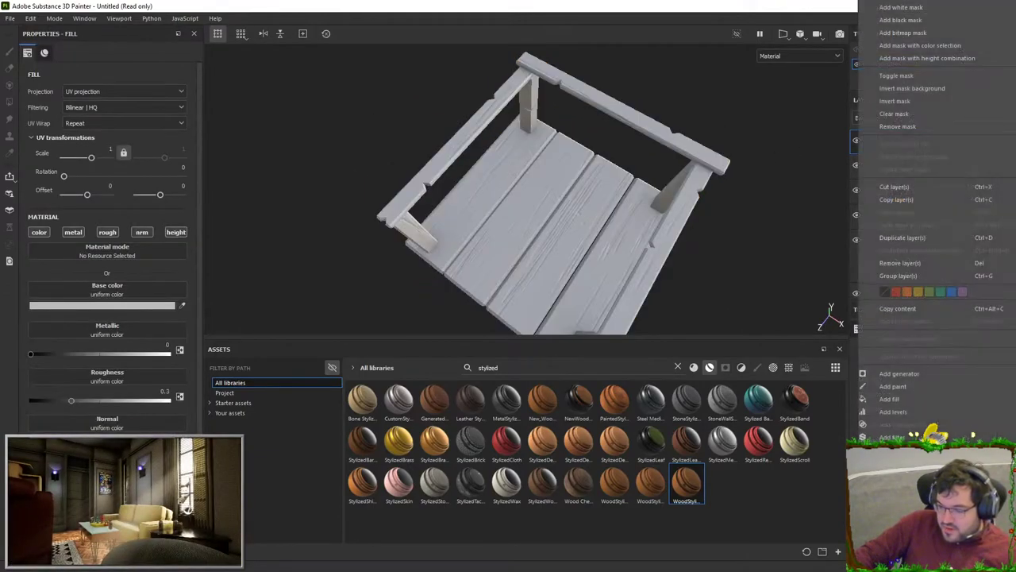
left_click(934, 32)
left_click(763, 246)
right_click(925, 149)
left_click(913, 22)
- Enlarge the brush to about 65 and paint a round patch in the mask across the middle planks
left_click_drag(683, 151, 747, 156, "alt")
left_click_drag(124, 179, 138, 180)
left_click(565, 193)
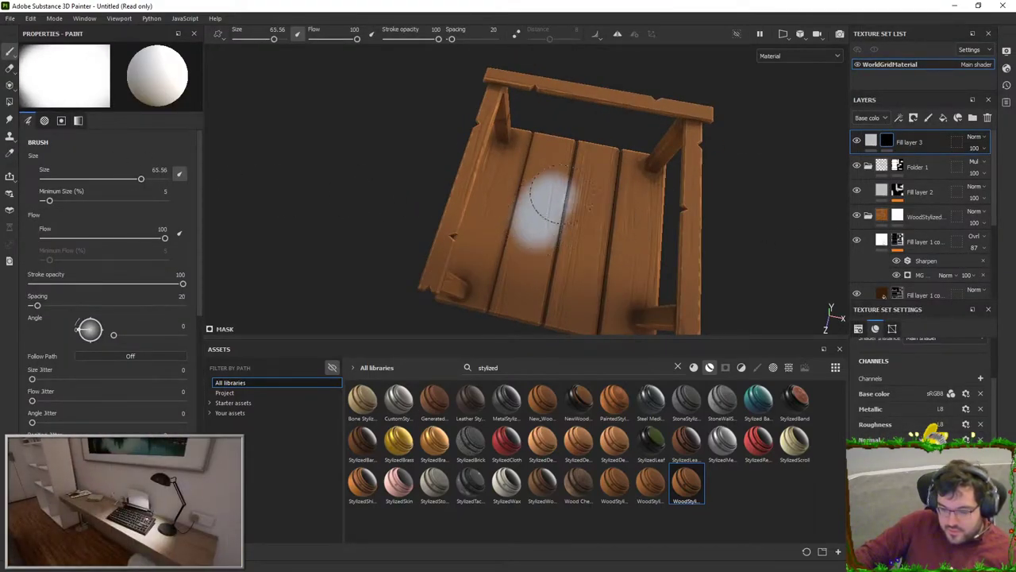
- Add a Blur filter with intensity 16 to Fill layer 3's mask
right_click(893, 140)
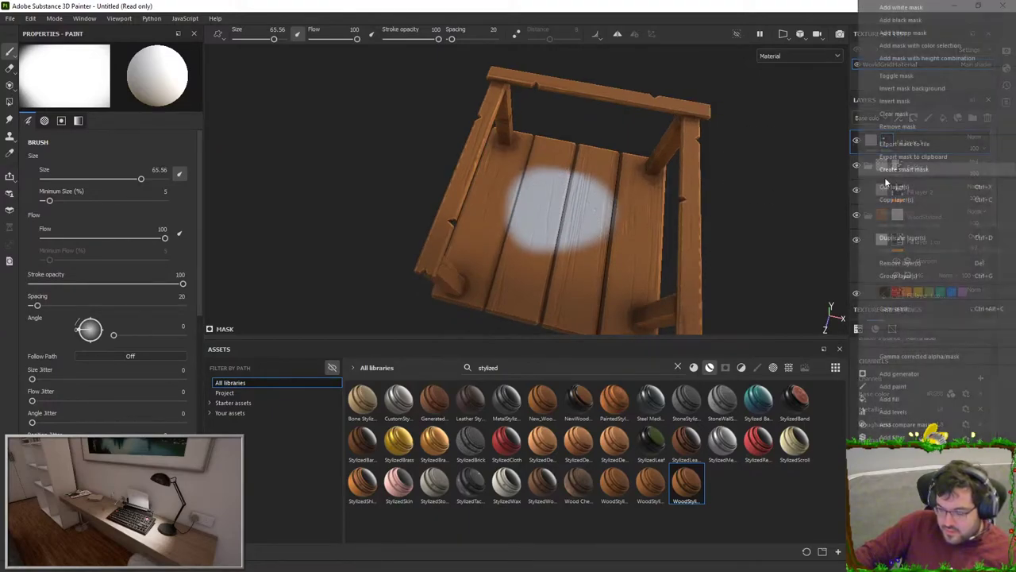
left_click(891, 437)
left_click(111, 70)
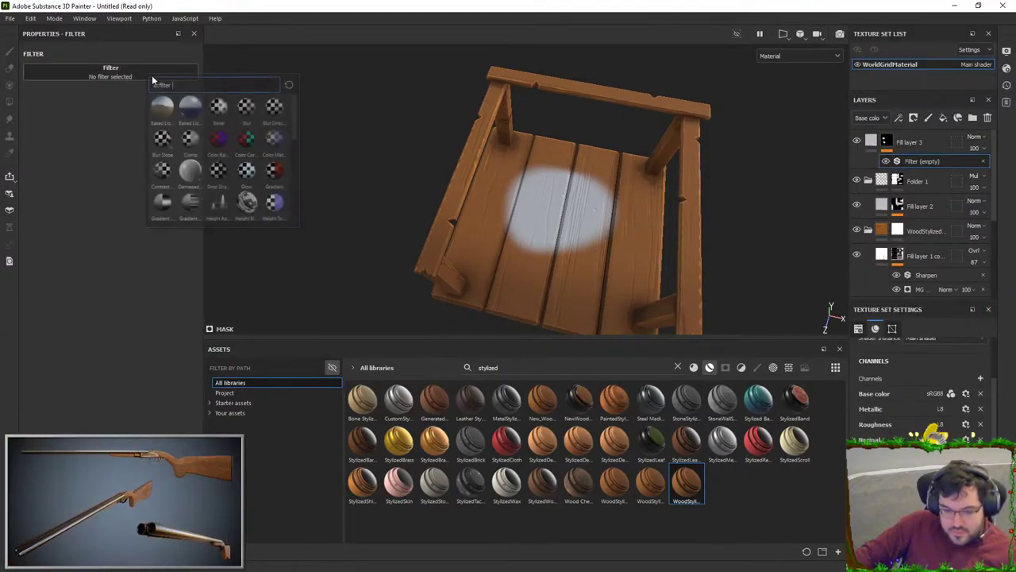
left_click(163, 103)
left_click_drag(153, 124, 198, 124)
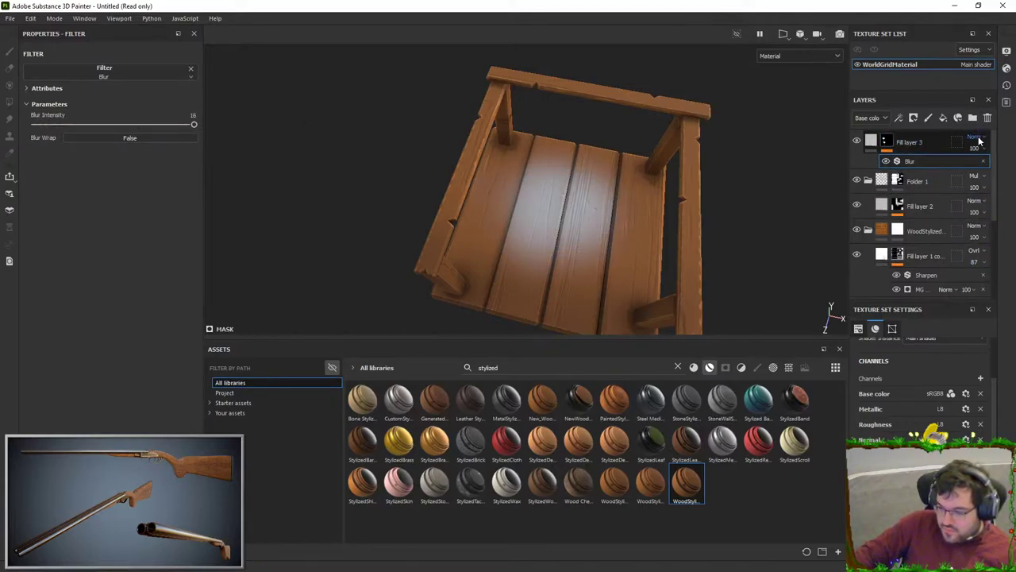
- Set Fill layer 3 to Overlay blending and disable its metal, rough, nrm and height channels
left_click(974, 139)
left_click(957, 300)
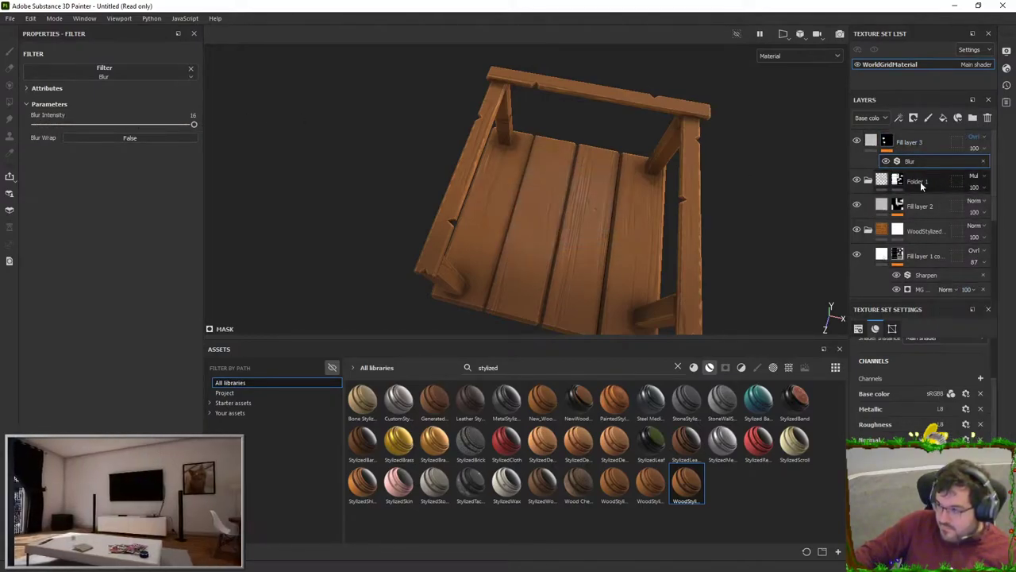
left_click(871, 141)
left_click(72, 232)
left_click(107, 232)
left_click(142, 231)
left_click(175, 232)
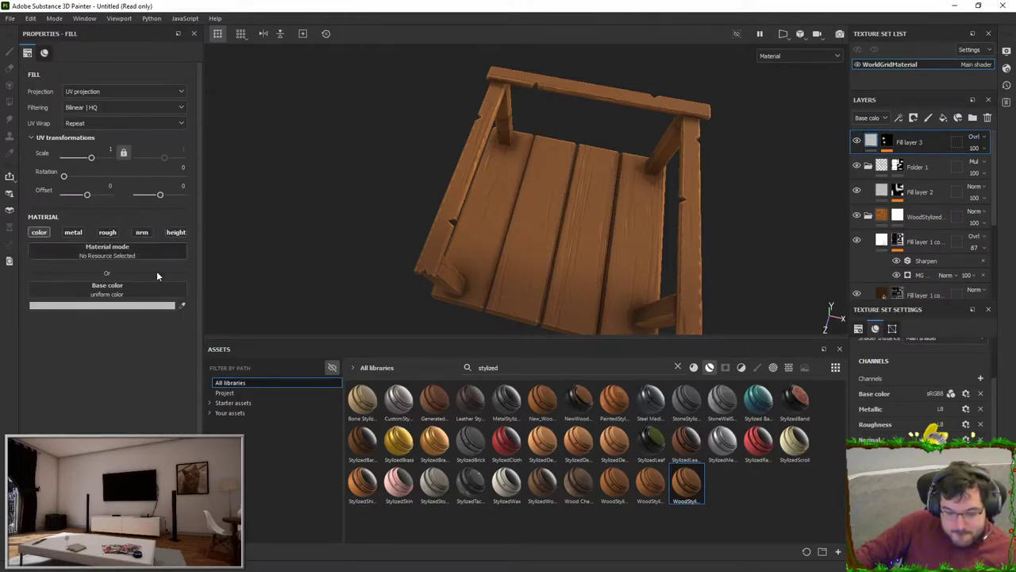
- Set Fill layer 3's base color to white (FFFFFF) and select its mask for painting
left_click(127, 307)
left_click_drag(148, 311, 135, 290)
left_click_drag(548, 230, 559, 186, "alt")
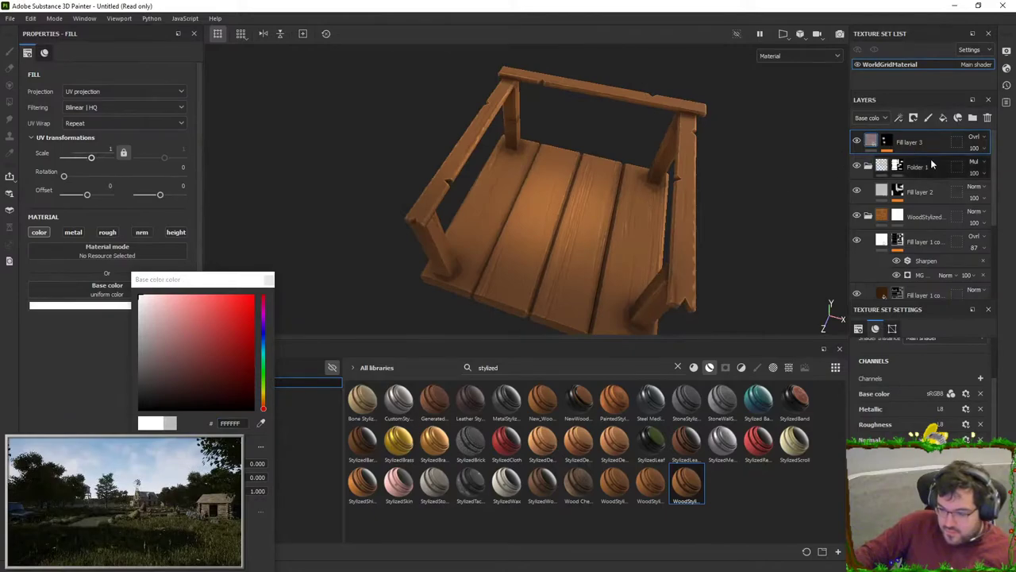
left_click(886, 142)
left_click_drag(610, 214, 585, 237, "alt")
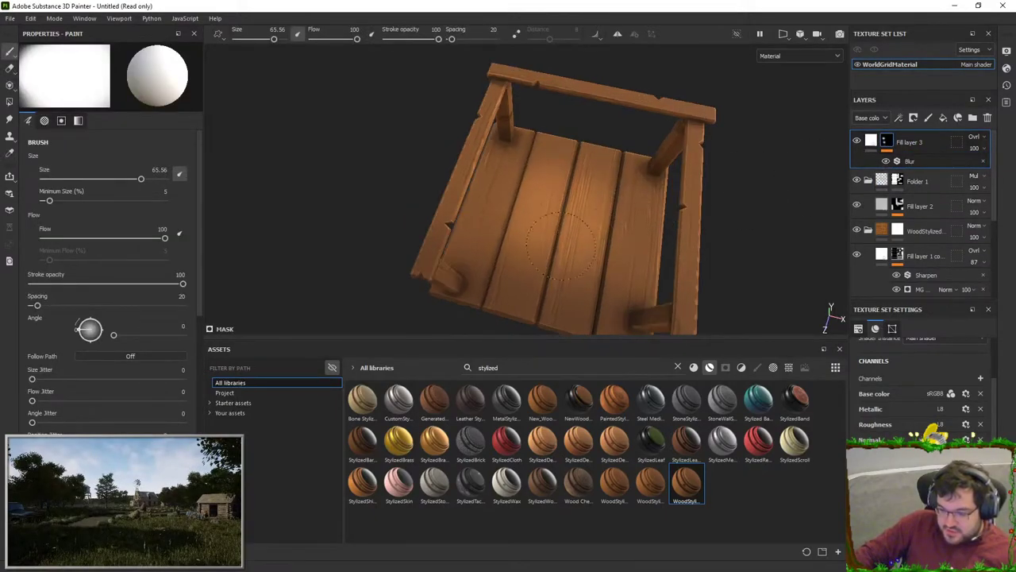
- Reduce Fill layer 3's opacity to 70 and Folder 1's opacity to 55
mouse_move(534, 268)
left_mouse_down("alt")
mouse_move(595, 234)
mouse_move(451, 197)
mouse_move(709, 178)
mouse_move(525, 255)
mouse_move(567, 234)
mouse_move(556, 143)
mouse_move(517, 109)
left_mouse_up("alt")
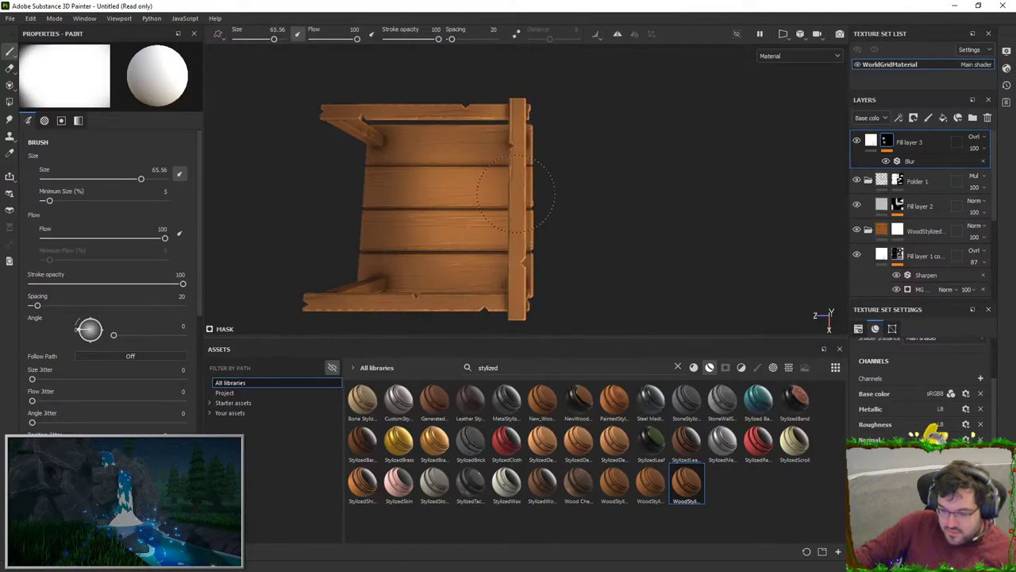
mouse_move(569, 249)
left_mouse_down("alt")
mouse_move(597, 186)
mouse_move(524, 188)
mouse_move(534, 203)
left_mouse_up("alt")
left_click(982, 150)
left_click(987, 169)
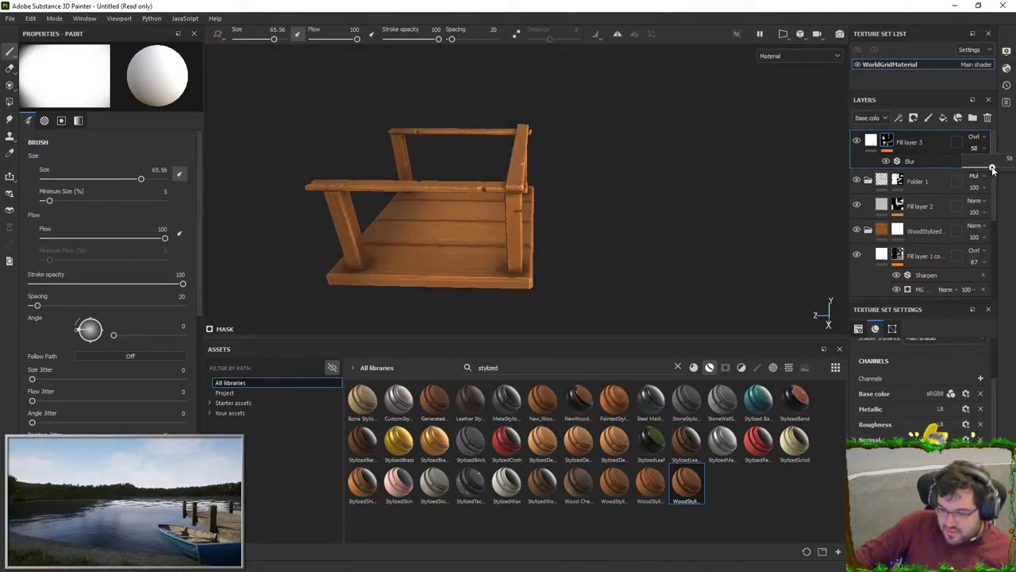
left_click_drag(991, 169, 997, 169)
left_click(990, 205)
left_click_drag(587, 205, 635, 219, "alt")
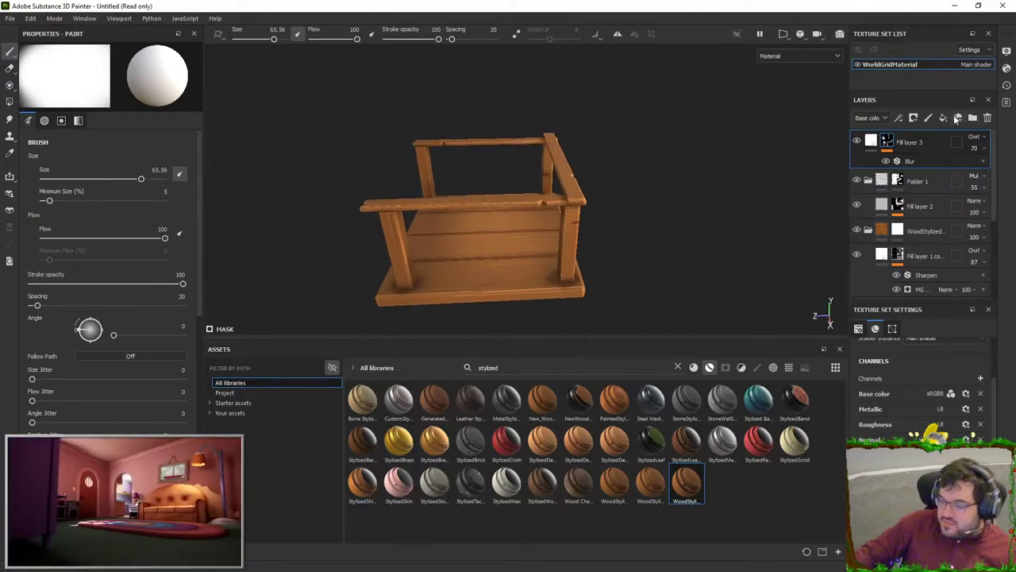
- Add a new fill layer above Fill layer 3 and give it a black mask with an empty generator
left_click(941, 119)
right_click(894, 142)
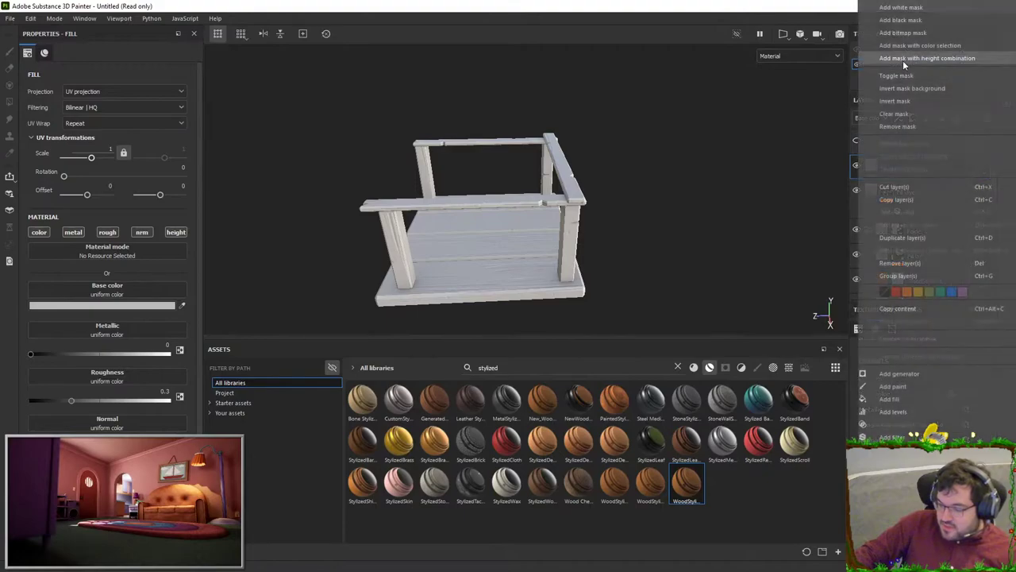
left_click(916, 24)
right_click(897, 293)
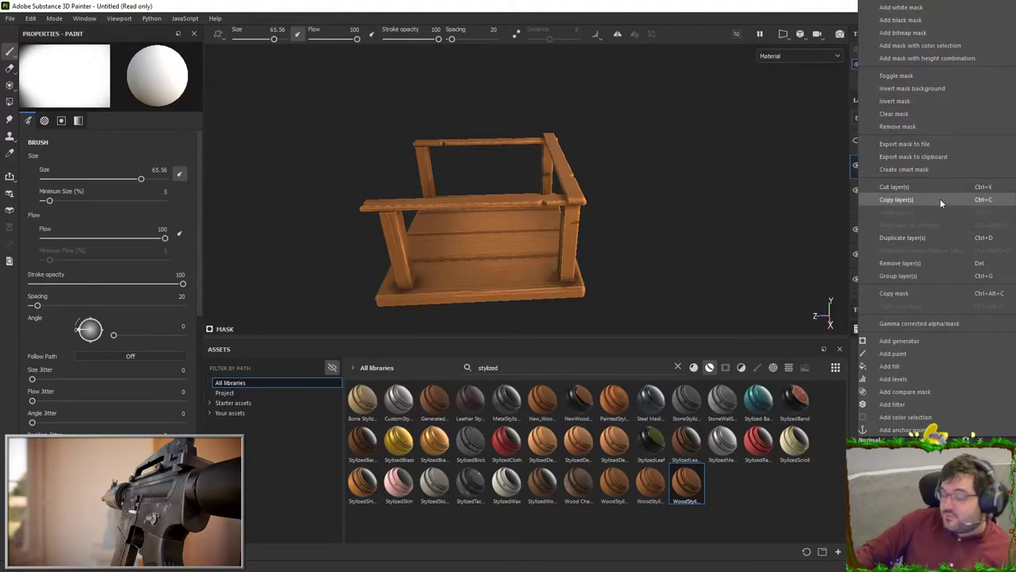
left_click(909, 125)
left_click(888, 342)
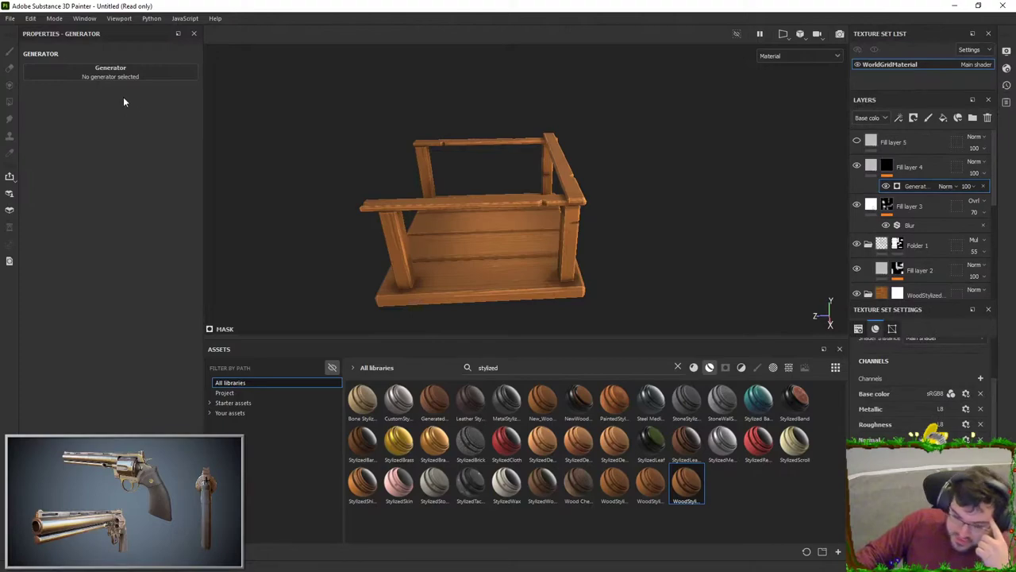
- Assign the Position generator to Fill layer 4's mask with global balance 0.36 and global contrast 0.21
left_click(134, 73)
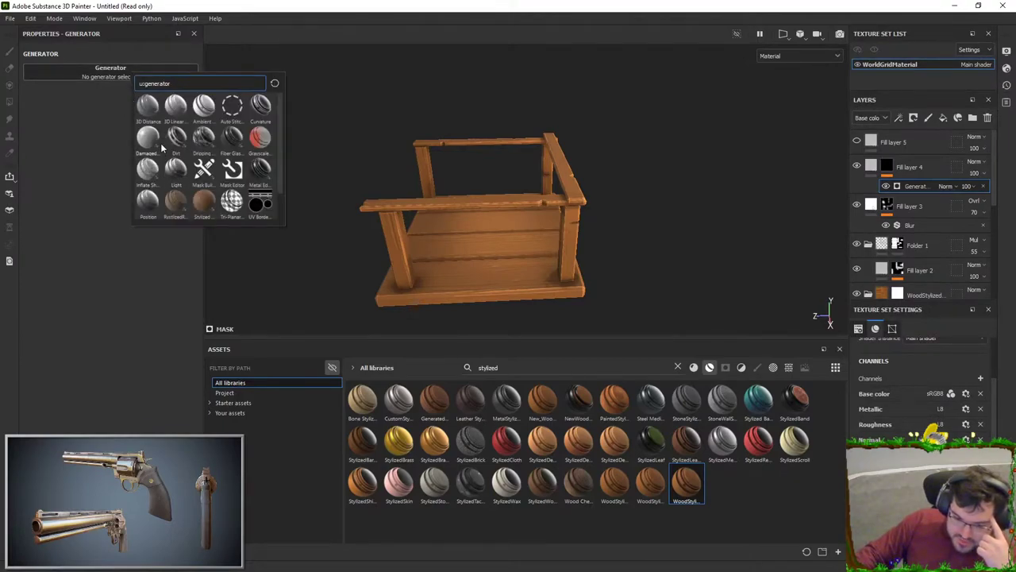
left_click(147, 201)
left_click_drag(89, 181, 179, 181)
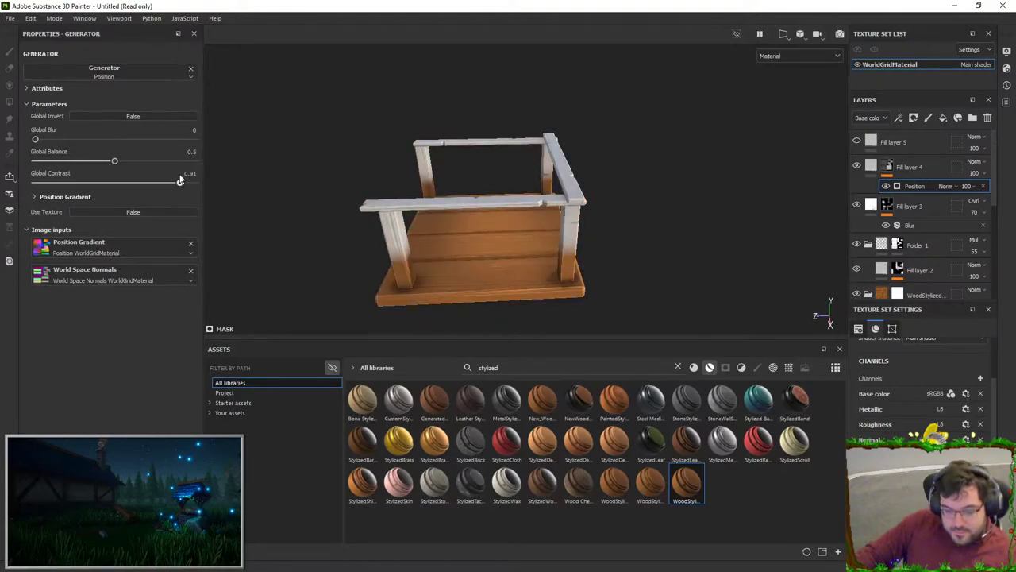
left_click_drag(122, 160, 93, 161)
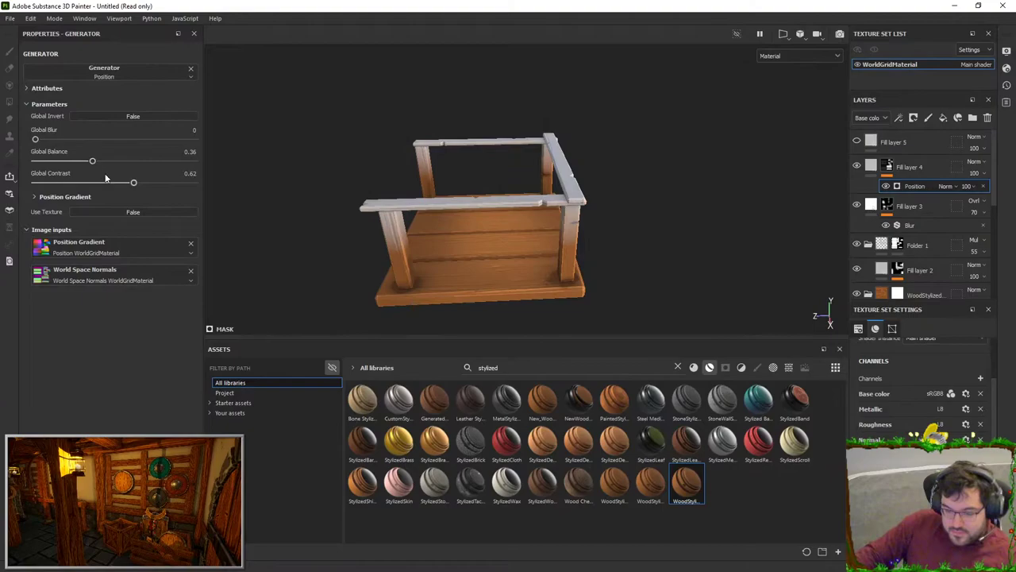
- Try Screen blending on Fill layer 4, and settle on Overlay
left_click(975, 161)
left_click(950, 329)
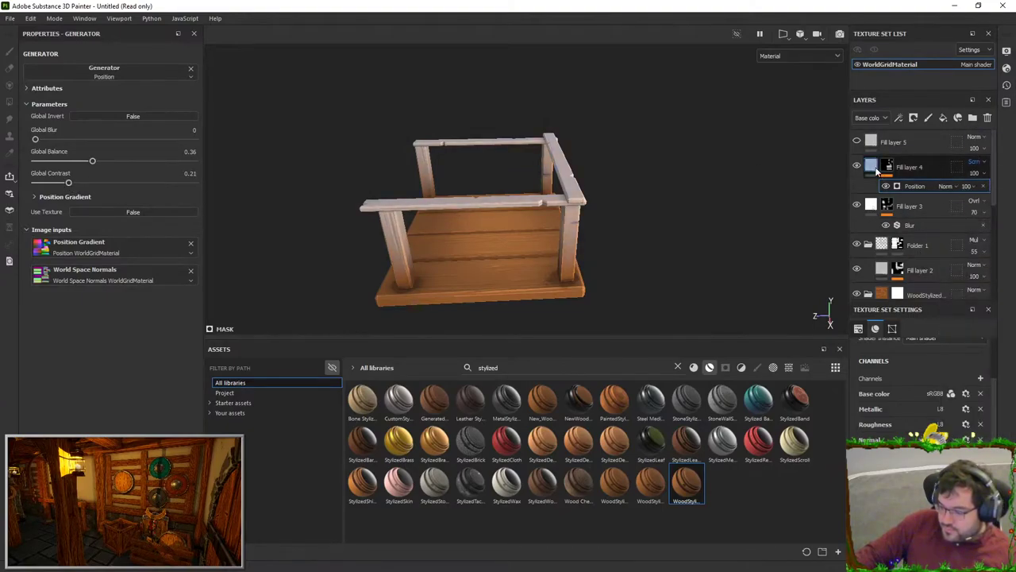
left_click(974, 161)
left_click(952, 321)
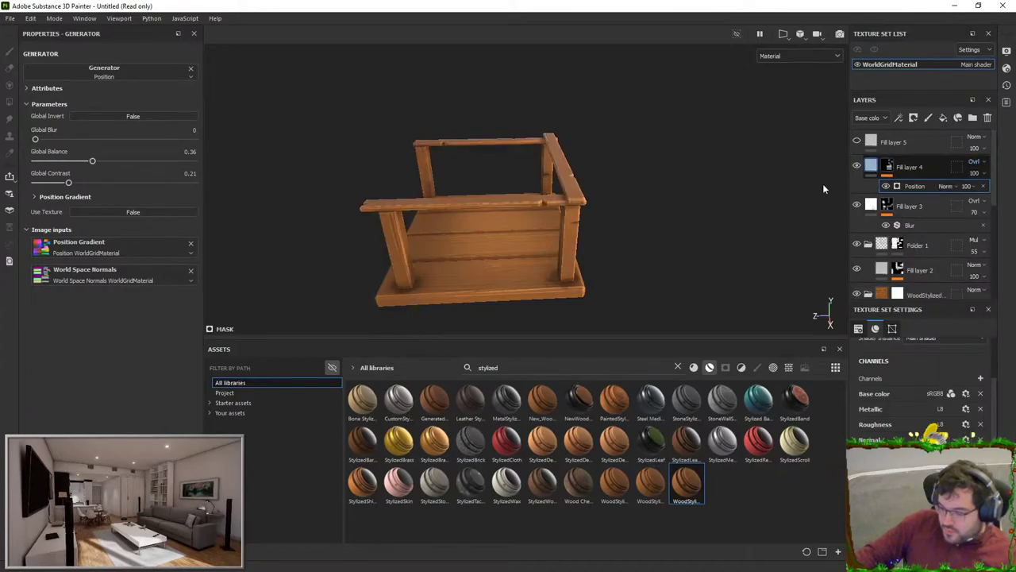
- Disable Fill layer 4's metal, rough, nrm and height channels, keeping only color
left_click(858, 174)
left_click(84, 233)
left_click(109, 232)
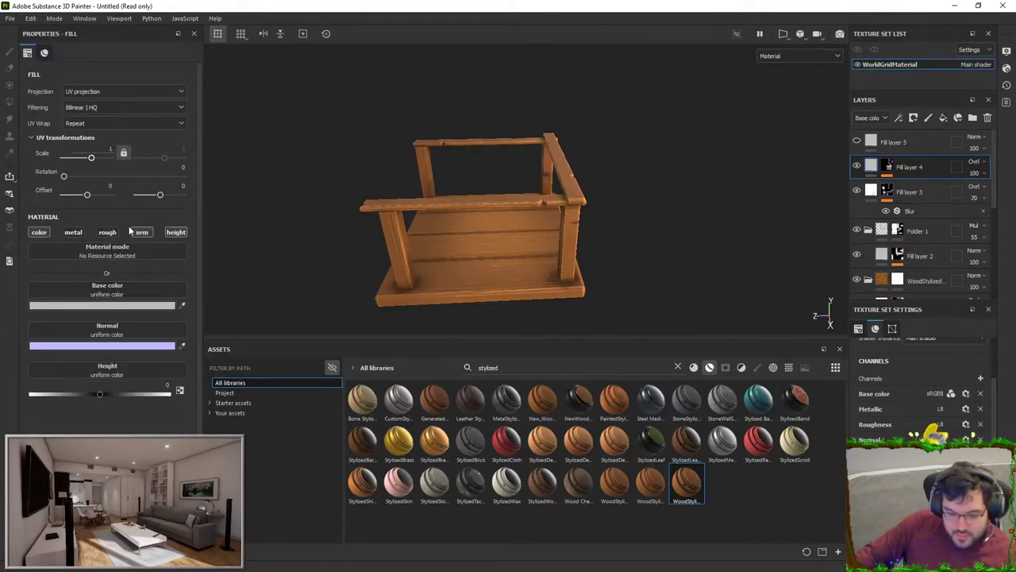
left_click(142, 232)
left_click(175, 231)
- Set Fill layer 4's base color to white (FFFFFF) and its opacity to 45
left_click(111, 305)
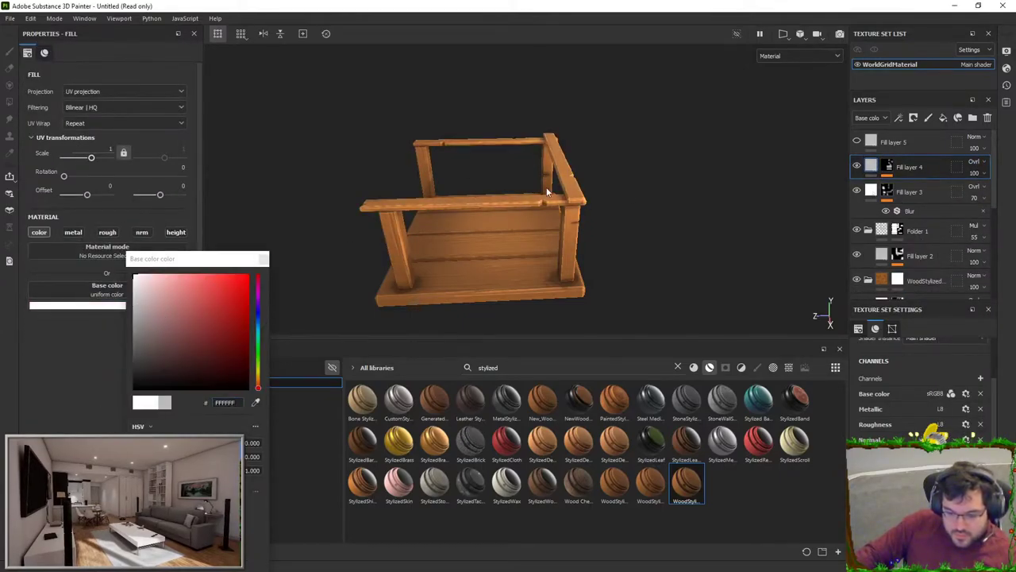
left_click(984, 173)
left_click(985, 194)
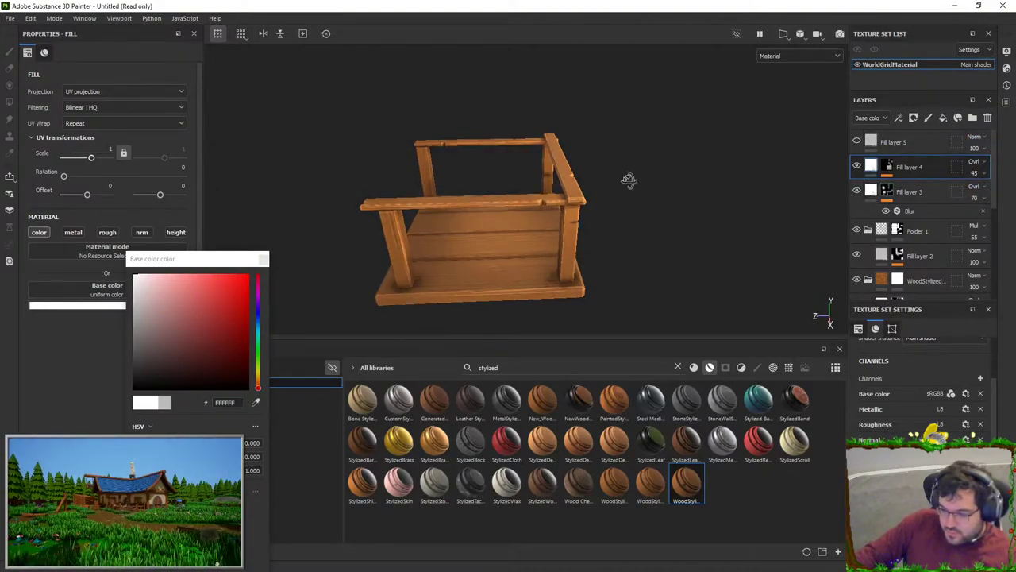
- Add another fill layer above Fill layer 4 and give it a black mask with an empty generator
scroll(632, 183, "up", 4)
left_click(942, 118)
right_click(887, 170)
left_click(900, 30)
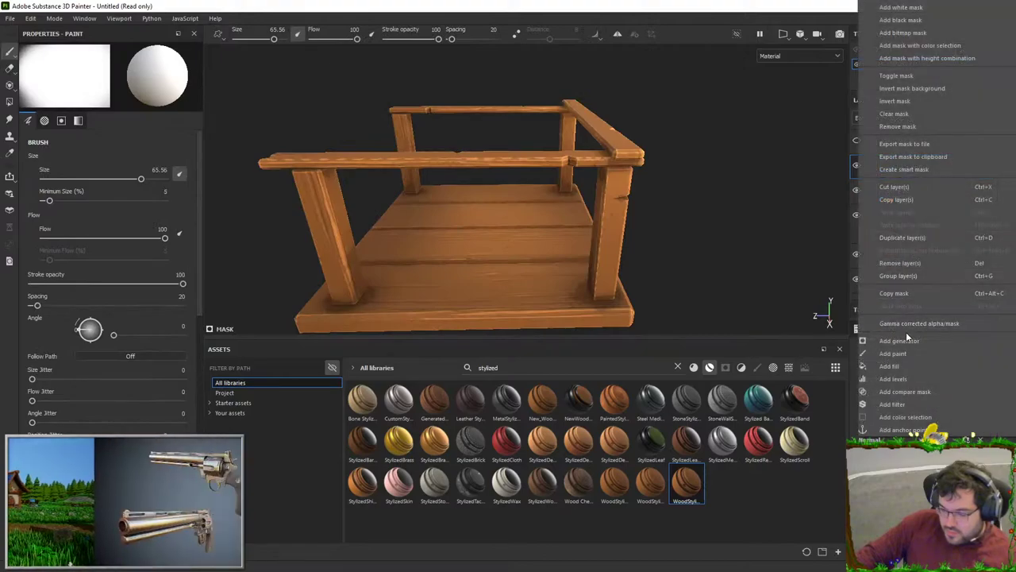
left_click(907, 339)
- Assign an inverted Position generator to Fill layer 6's mask with global balance 0.6 and global contrast 0.46
left_click(121, 71)
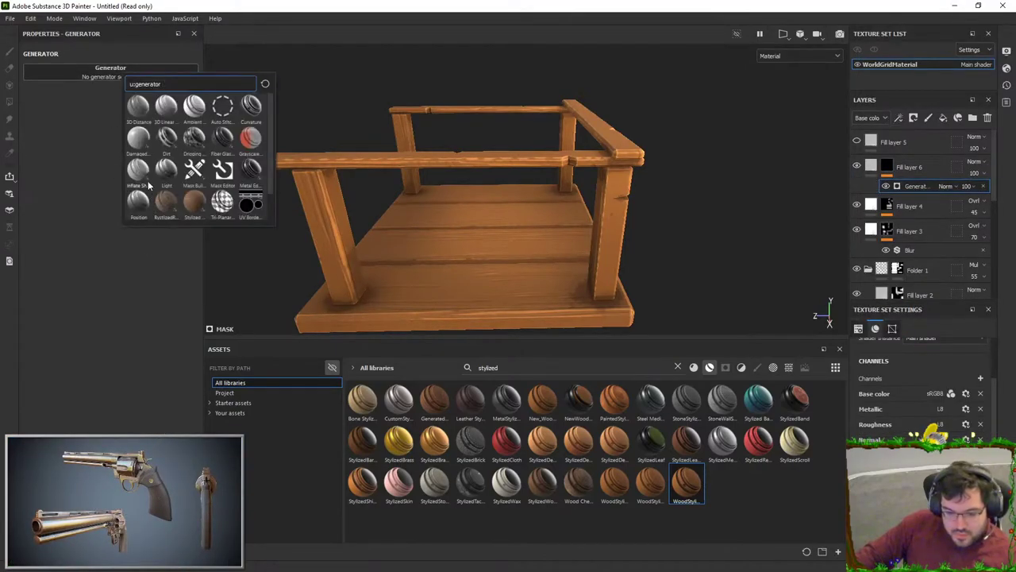
left_click(138, 203)
left_click(107, 117)
mouse_move(35, 183)
left_mouse_down()
mouse_move(106, 184)
mouse_move(64, 157)
mouse_move(172, 160)
mouse_move(130, 162)
left_mouse_up()
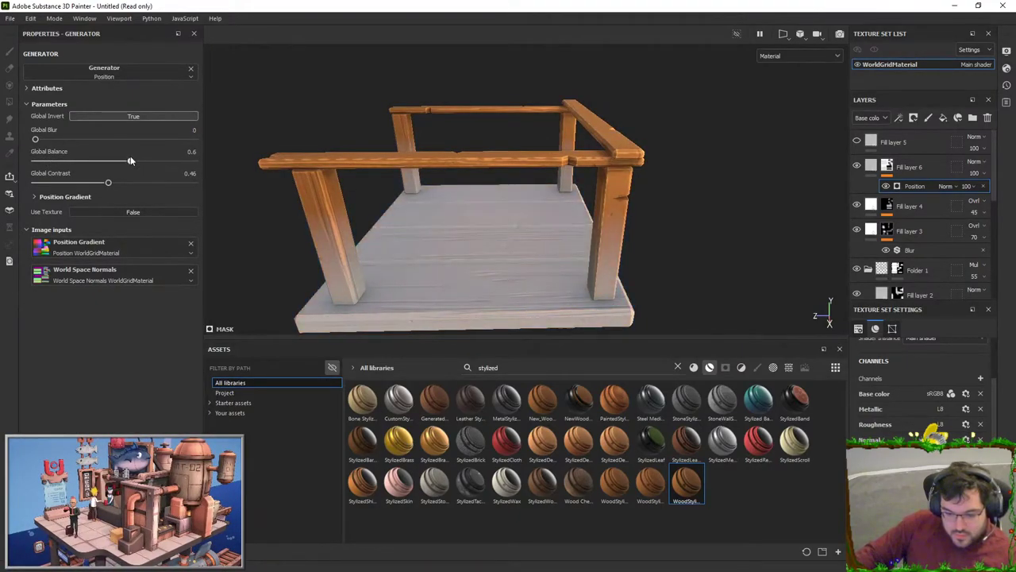
- Set Fill layer 6 to Multiply blending and disable its metal, rough, nrm and height channels
left_click(975, 162)
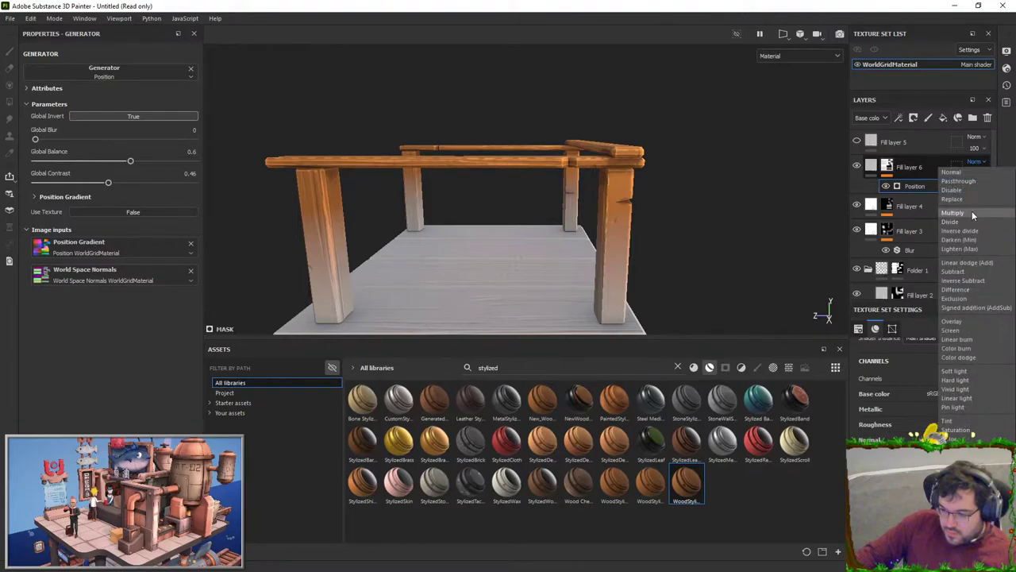
left_click(953, 212)
left_click(887, 166)
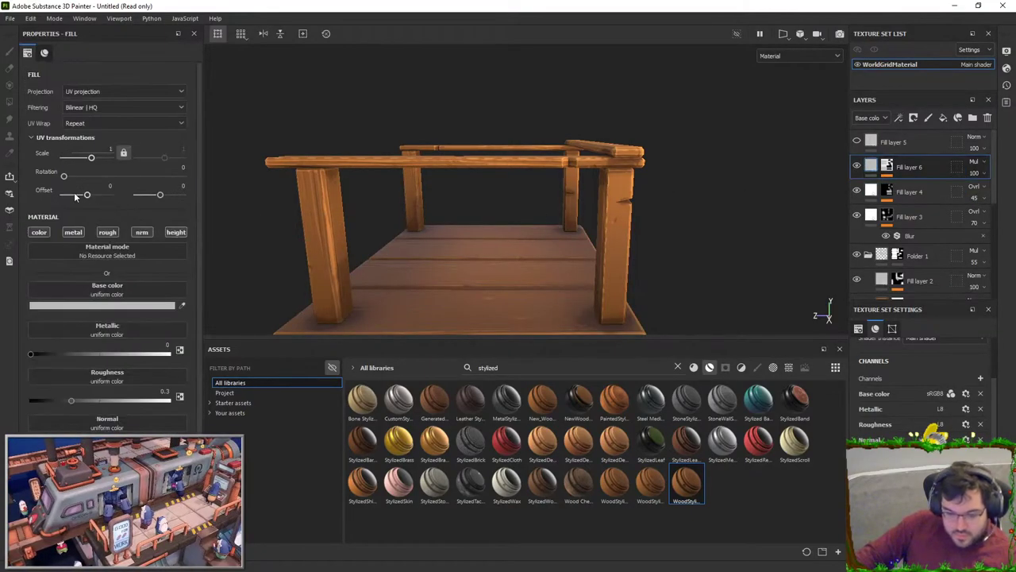
left_click(73, 234)
left_click(108, 233)
left_click(142, 234)
left_click(176, 233)
- Reduce Fill layer 6's opacity to 74, checking the dark gradient around the deck
scroll(479, 230, "down", 2)
left_click_drag(479, 230, 459, 244, "alt")
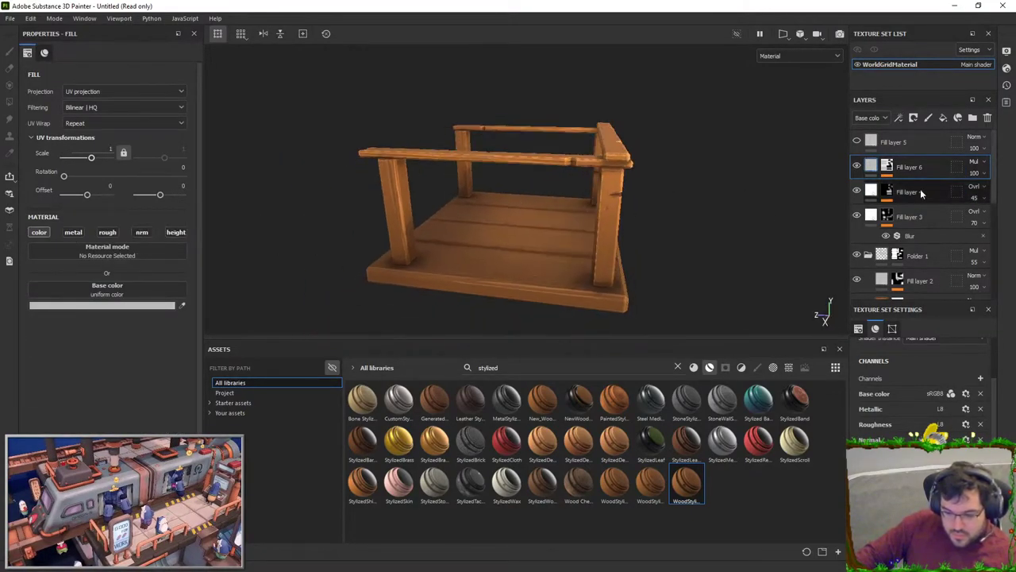
left_click_drag(976, 184, 964, 193)
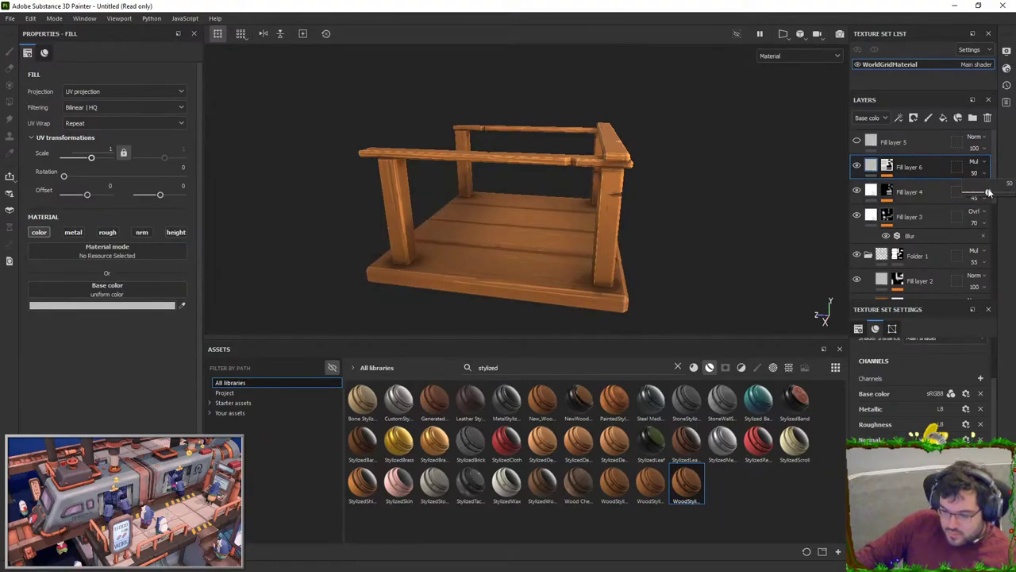
left_click_drag(651, 222, 545, 139, "alt")
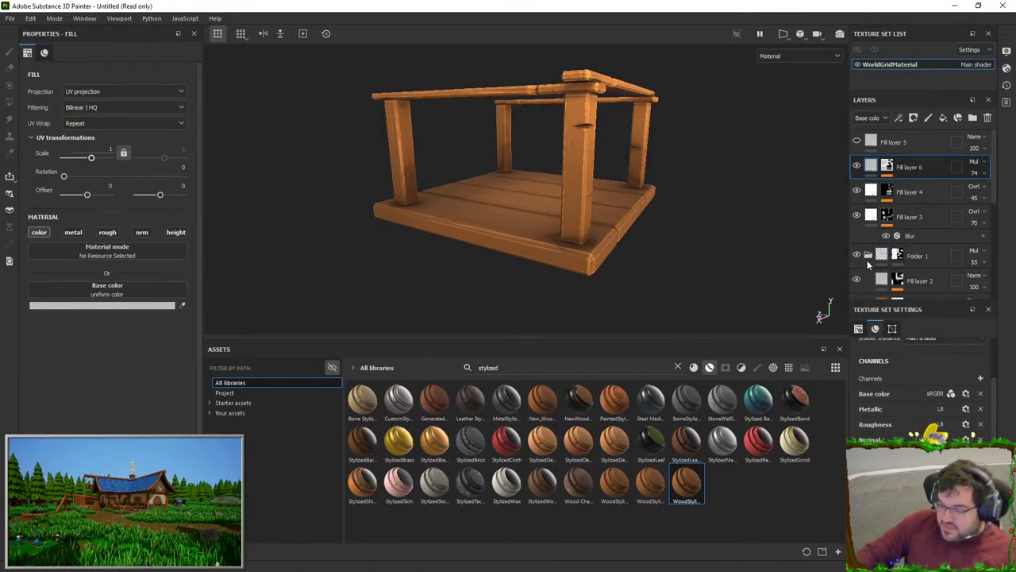
- Delete the hidden Fill layer 5, add a folder on top of the stack and select the layers to group
left_click(906, 140)
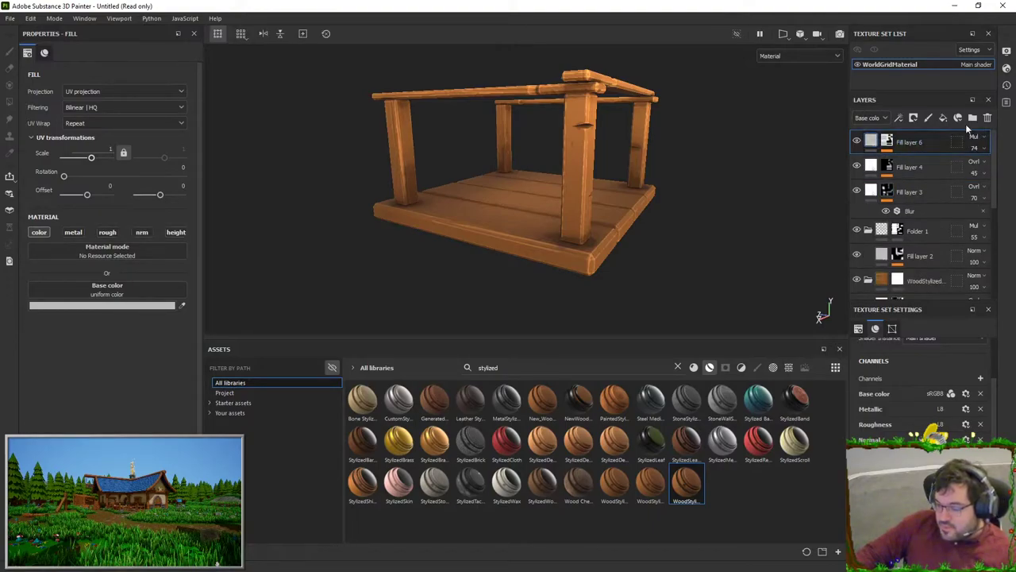
left_click(972, 118)
left_click(906, 171)
left_click(909, 255, "shift")
left_click(901, 142, "ctrl")
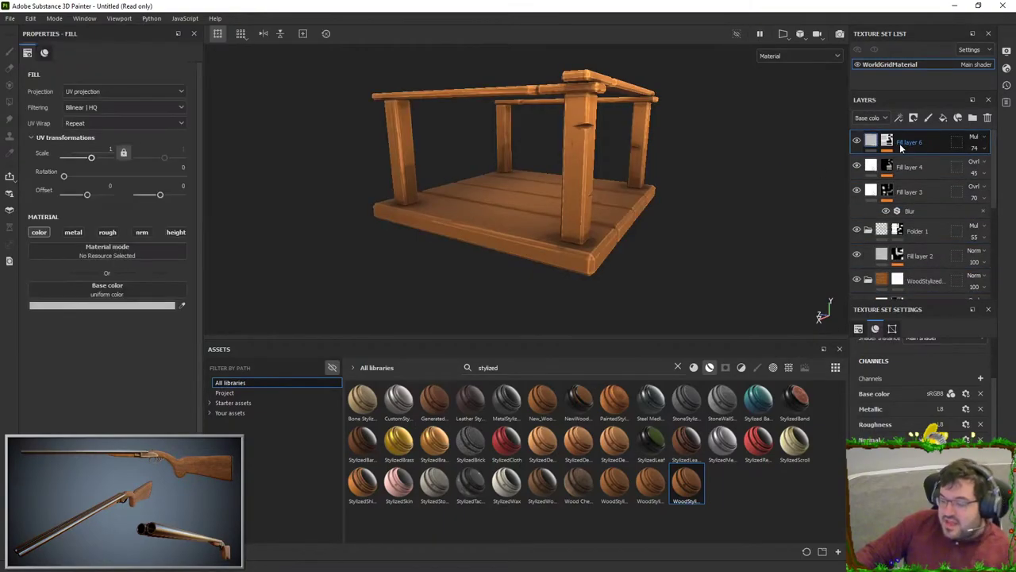
- Toggle Fill layers 6 and 4 to compare their effect, and examine the wooden platform in the full-size viewport
left_click(857, 142)
left_click(856, 167)
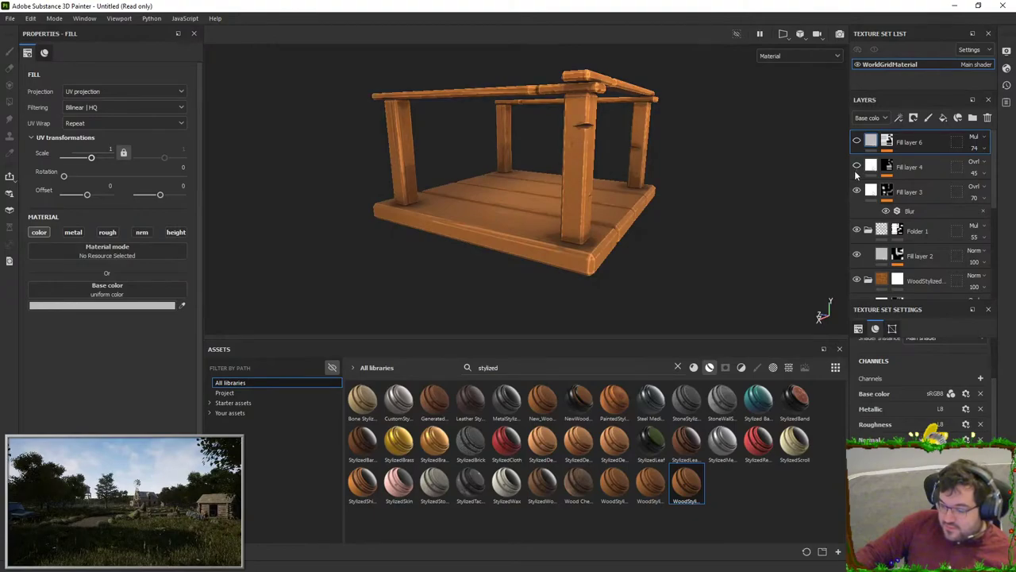
left_click(868, 230)
left_click_drag(769, 221, 649, 211, "alt")
key("Tab")
left_click_drag(611, 296, 653, 318, "alt")
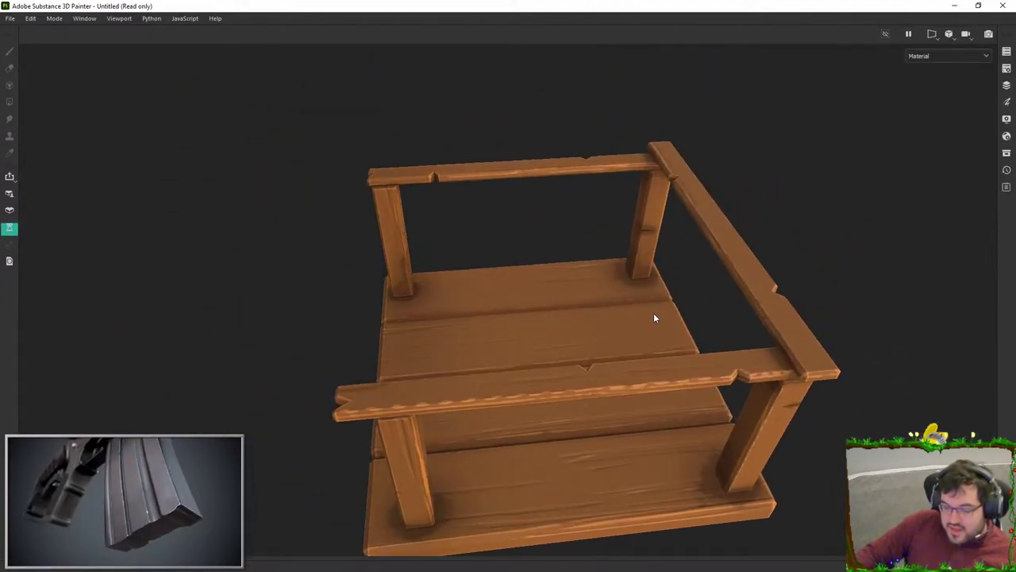
left_click_drag(656, 316, 624, 296, "alt")
key("Tab")
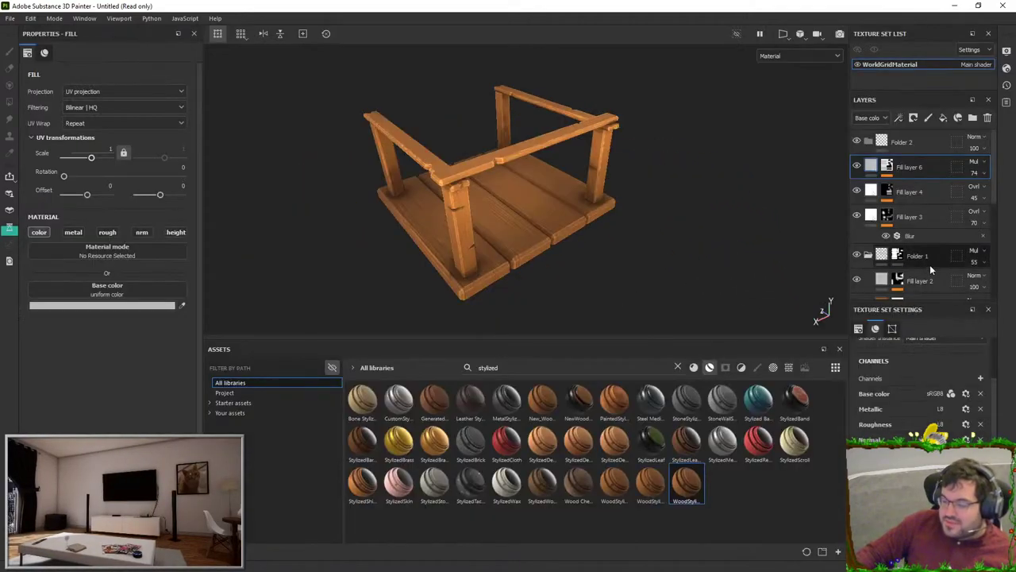
- Toggle the Fill layer 1 copies in the wood folder and examine their edge highlights and darkening on the planks
scroll(898, 262, "down", 3)
left_click(858, 235)
left_click(858, 235)
left_click_drag(502, 244, 713, 252, "alt")
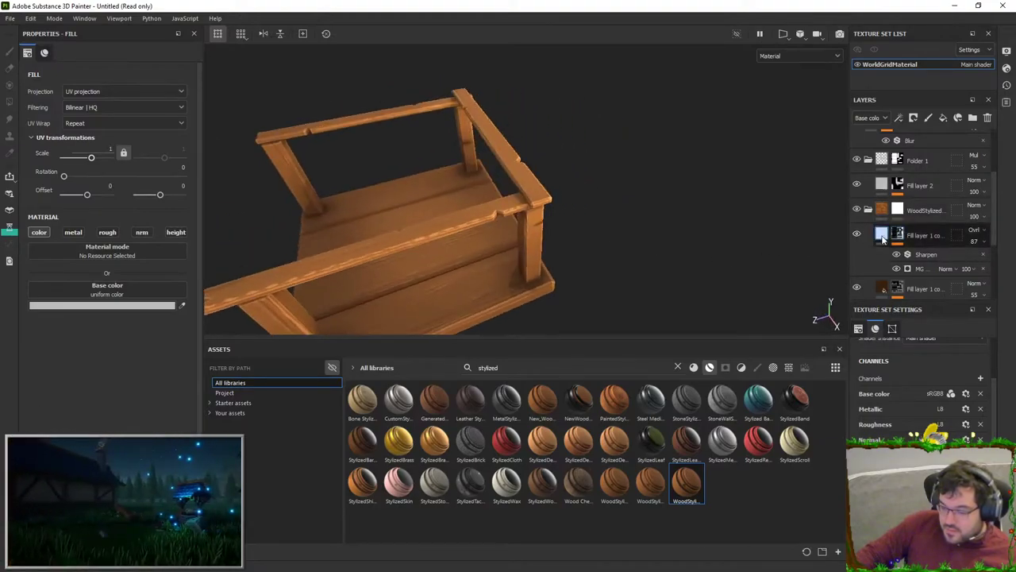
left_click_drag(383, 270, 502, 146, "alt")
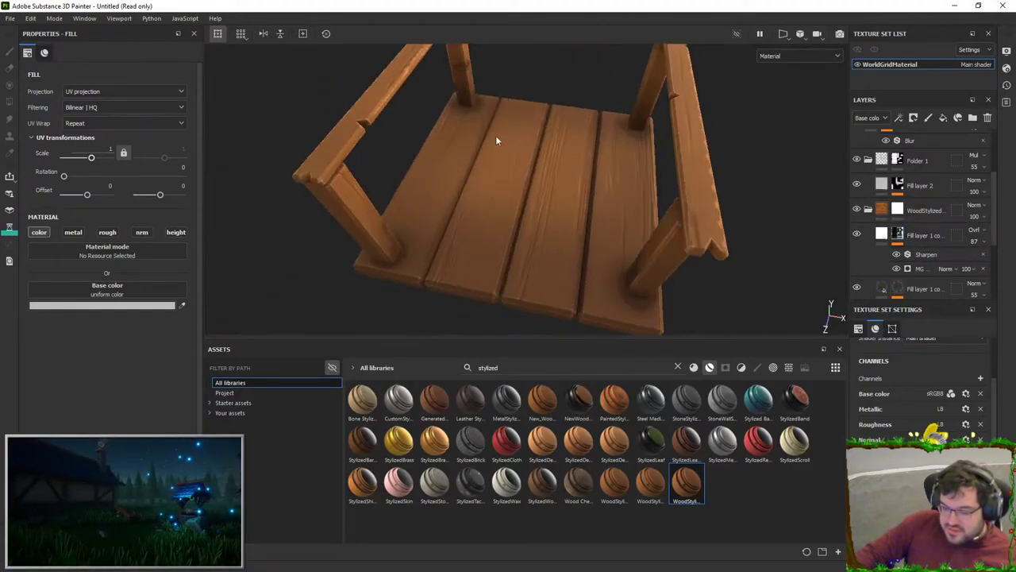
left_click_drag(756, 199, 531, 219, "alt")
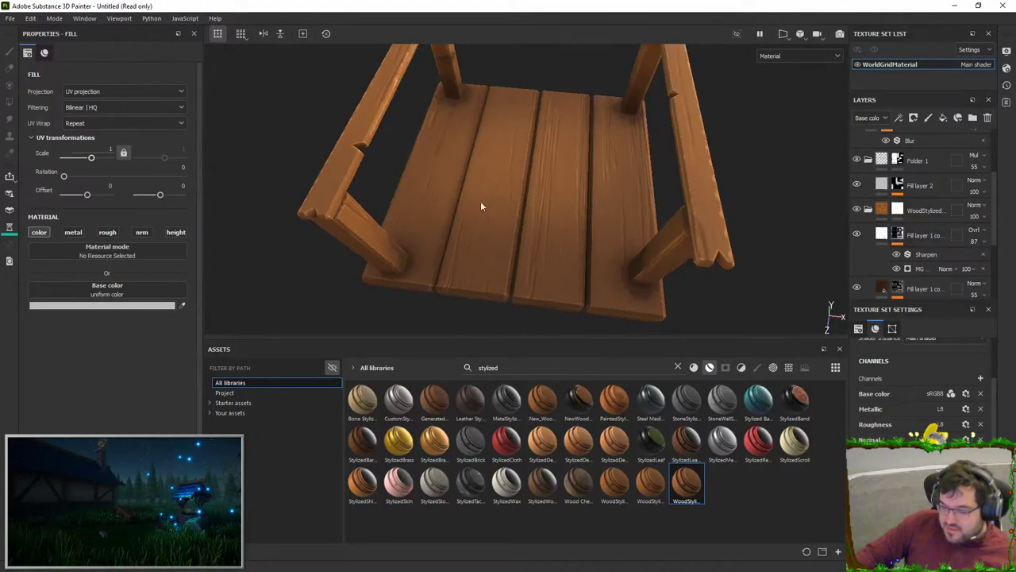
left_click(928, 268)
scroll(905, 238, "down", 2)
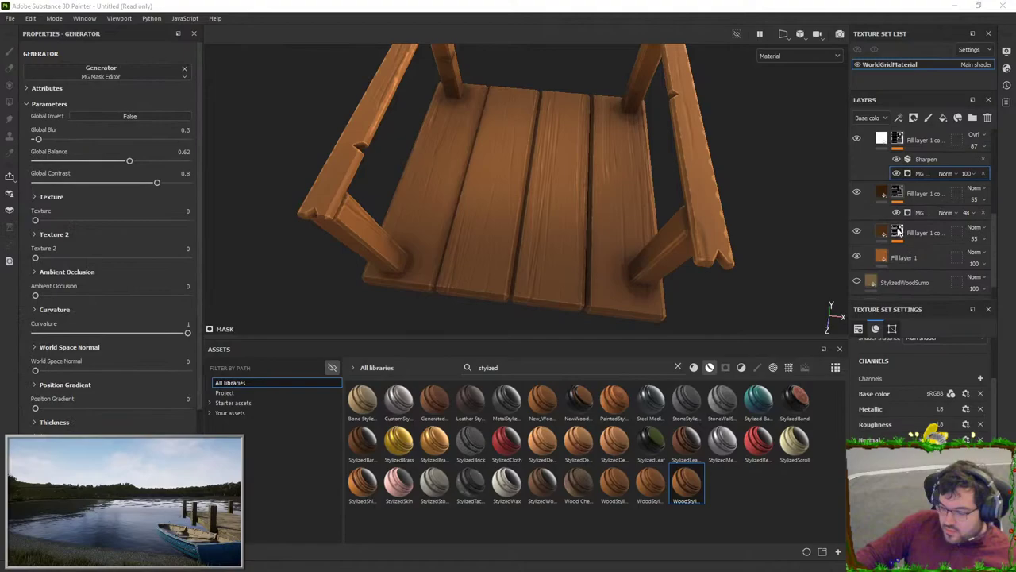
left_click(859, 193)
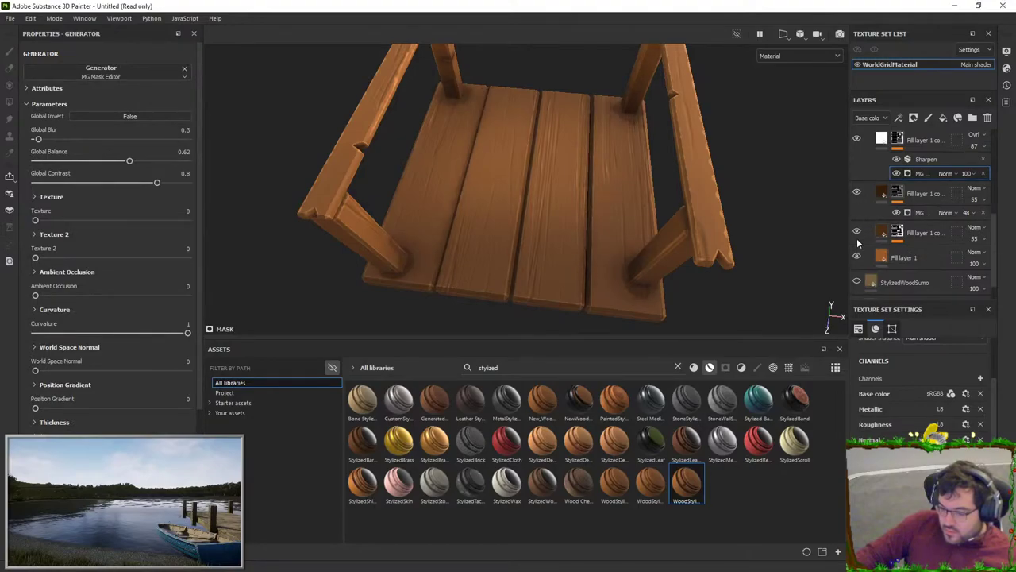
- Reduce the opacity of the lowest Fill layer 1 copy, directly above Fill layer 1, to 37
left_click(897, 232)
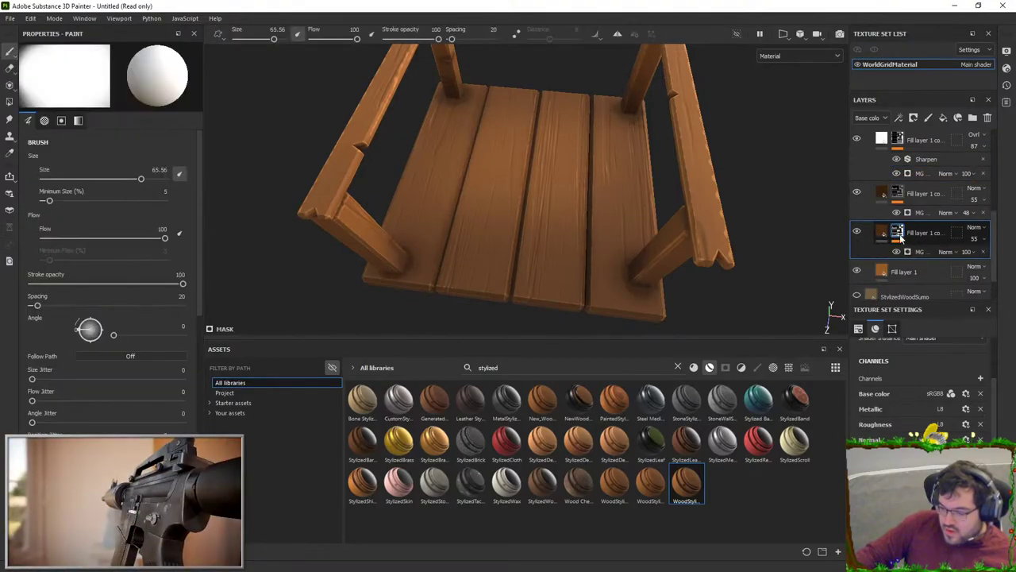
left_click(974, 238)
mouse_move(987, 259)
left_mouse_down()
mouse_move(1004, 259)
mouse_move(981, 261)
left_mouse_up()
- In that layer's MG Mask Editor, set Texture to 0.01, Texture 2 to 0 and global balance to 0.83
left_click(920, 252)
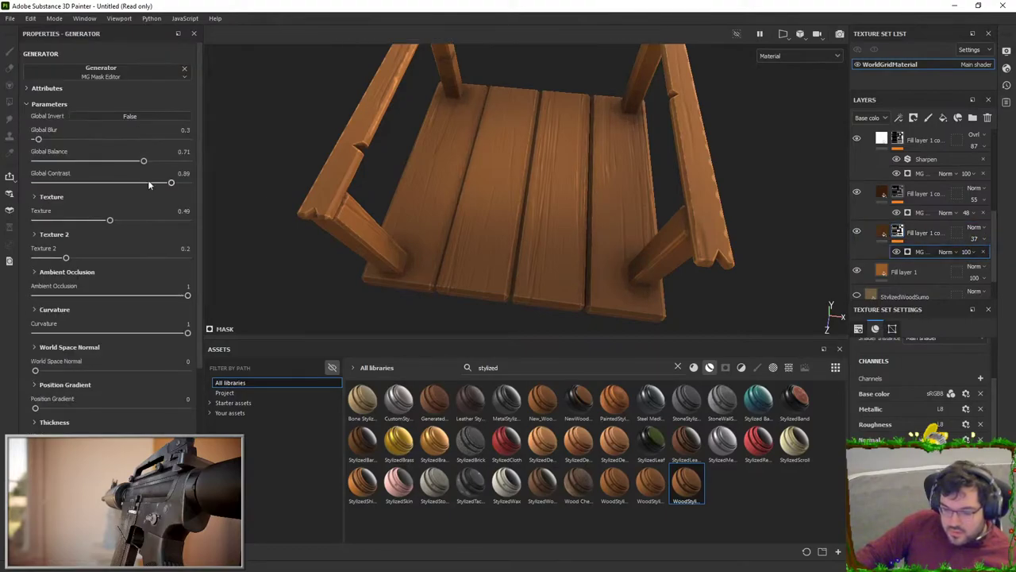
left_click_drag(101, 220, 36, 221)
mouse_move(145, 161)
left_mouse_down()
mouse_move(174, 162)
mouse_move(162, 163)
left_mouse_up()
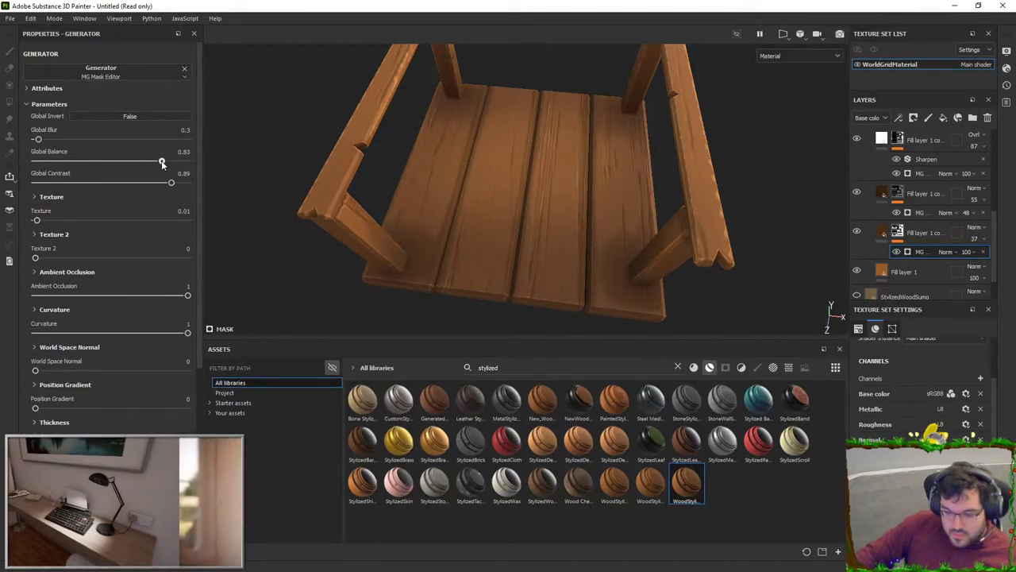
left_click_drag(501, 182, 463, 177, "alt")
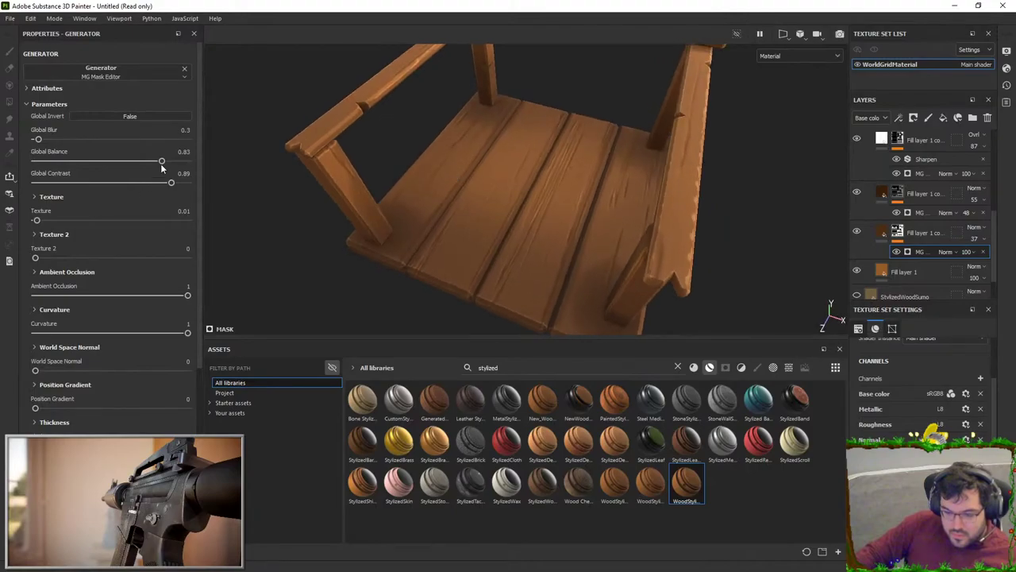
- Set the MG Mask Editor's ambient occlusion to 0 and raise its global balance to 0.97
left_click_drag(161, 161, 169, 162)
left_click_drag(91, 294, 33, 289)
mouse_move(163, 161)
left_mouse_down()
mouse_move(198, 161)
mouse_move(179, 164)
left_mouse_up()
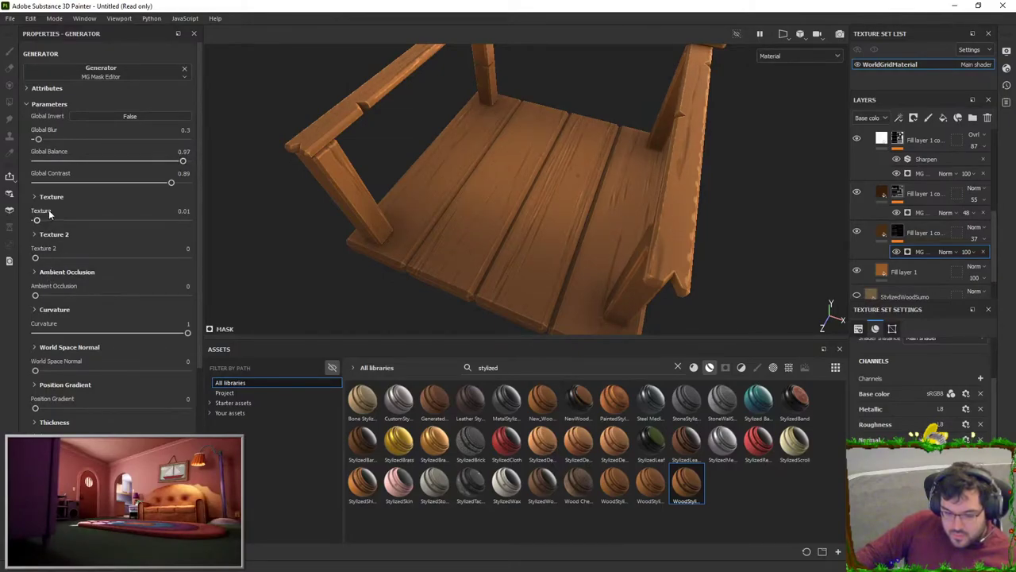
- Set the selected mask generator's Texture to 0 and Ambient Occlusion to 0.1
mouse_move(37, 296)
left_mouse_down()
mouse_move(126, 293)
mouse_move(22, 284)
left_mouse_up()
left_click_drag(603, 190, 513, 190, "alt")
scroll(953, 381, "down", 5)
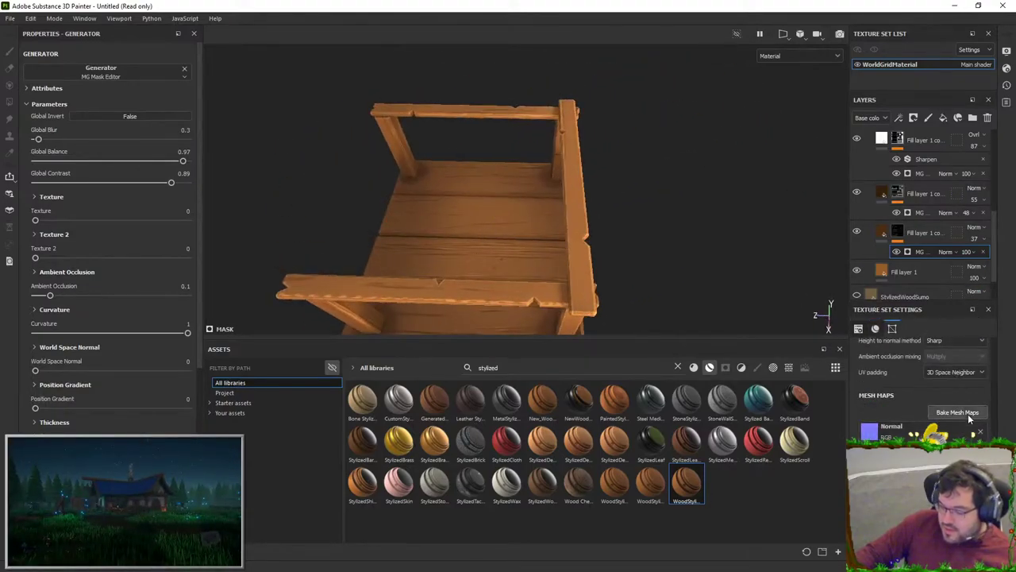
- Set up a mesh map bake with only the Curvature map included and show the curvature baker parameters
left_click(969, 418)
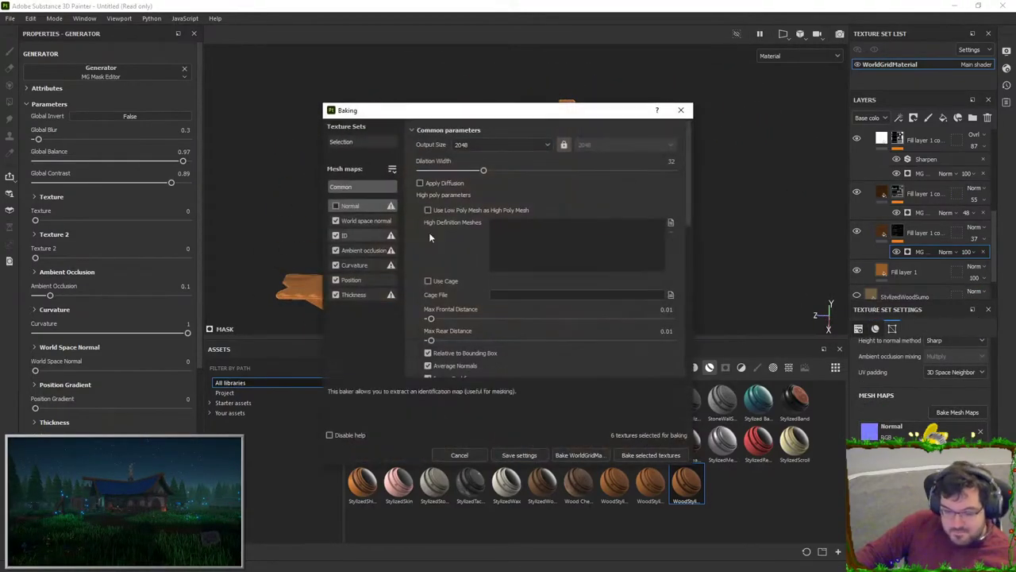
left_click(335, 220)
left_click(335, 235)
left_click(335, 250)
left_click(335, 280)
left_click(335, 295)
left_click(368, 264)
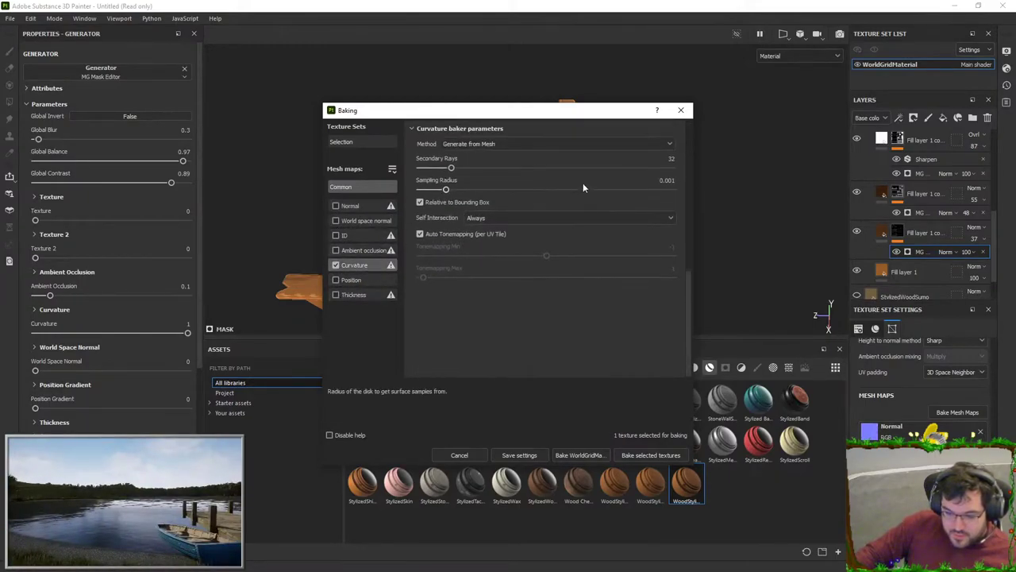
- Bake the curvature map for the WorldGridMaterial texture set and check the result on the balcony
left_click_drag(493, 111, 719, 108)
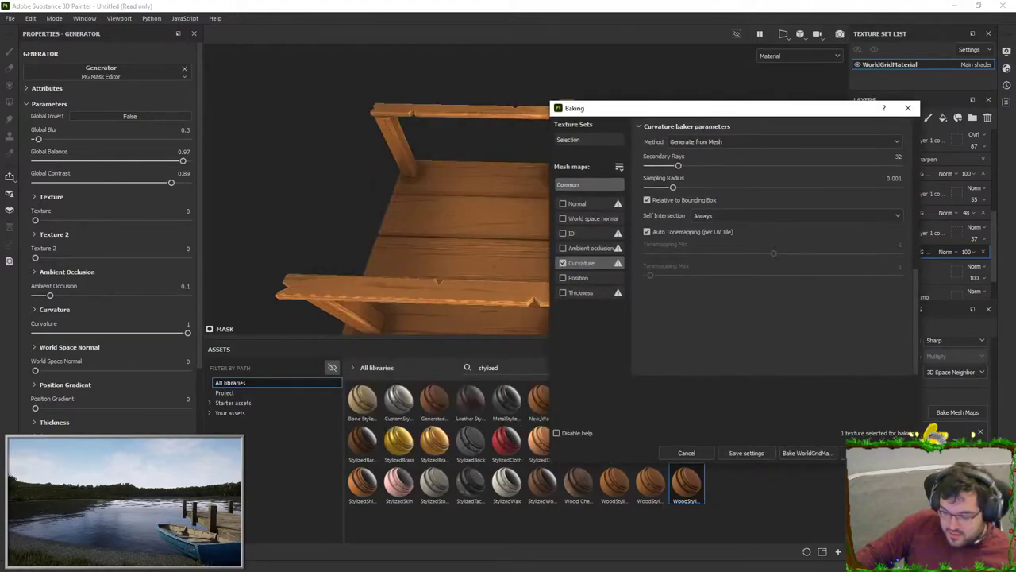
left_click(806, 453)
left_click(652, 348)
right_click_drag(477, 278, 608, 331, "alt")
left_click_drag(608, 331, 656, 157, "alt")
middle_click_drag(656, 157, 716, 194, "alt")
scroll(716, 194, "down", 1)
- Save the project to the Desktop as BalconyStylized
key("ctrl+s")
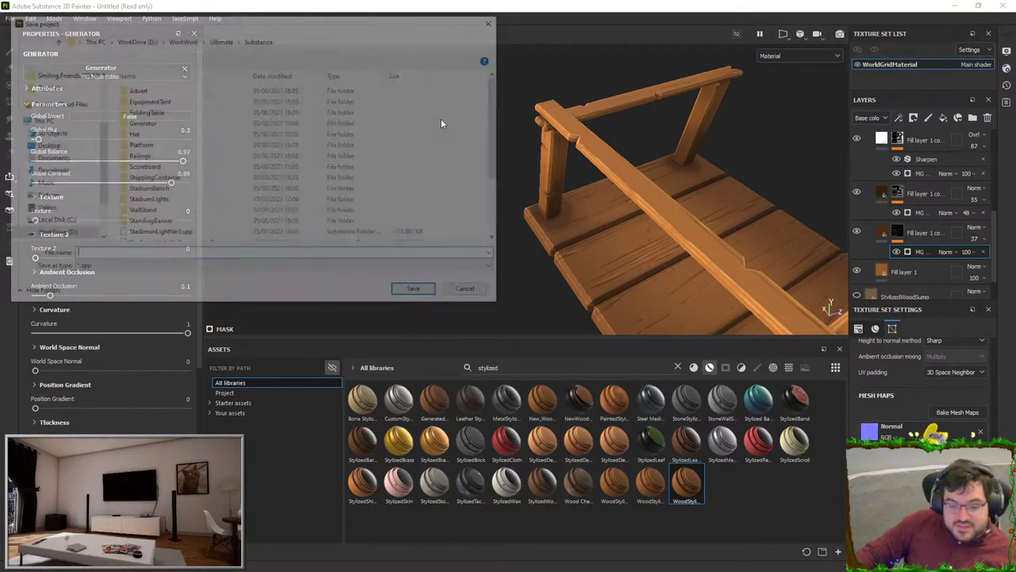
left_click(43, 145)
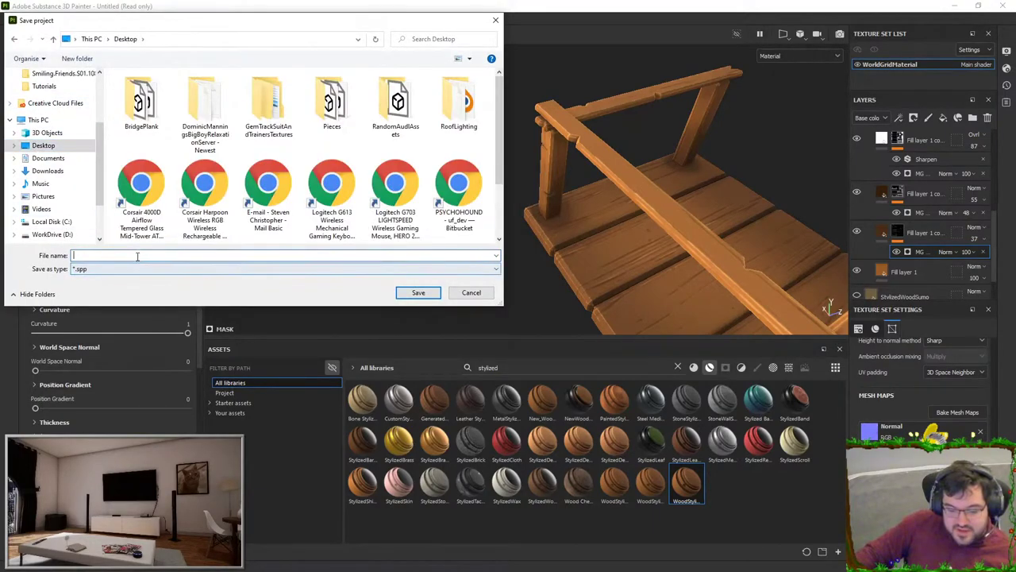
type("Blac")
key("BackSpace")
key("BackSpace")
key("BackSpace")
key("BackSpace")
type("B")
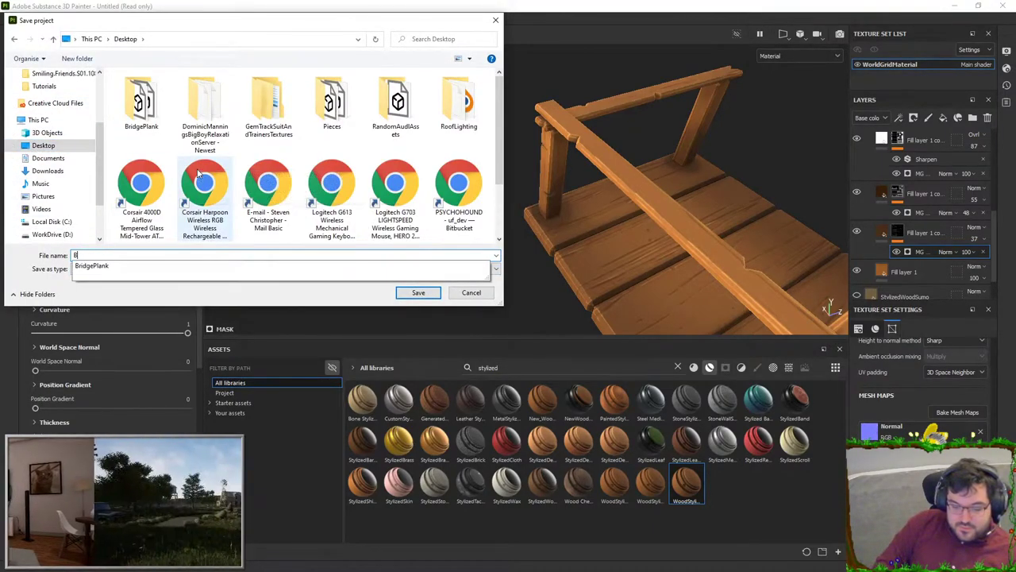
type("alconyStylize")
key("Return")
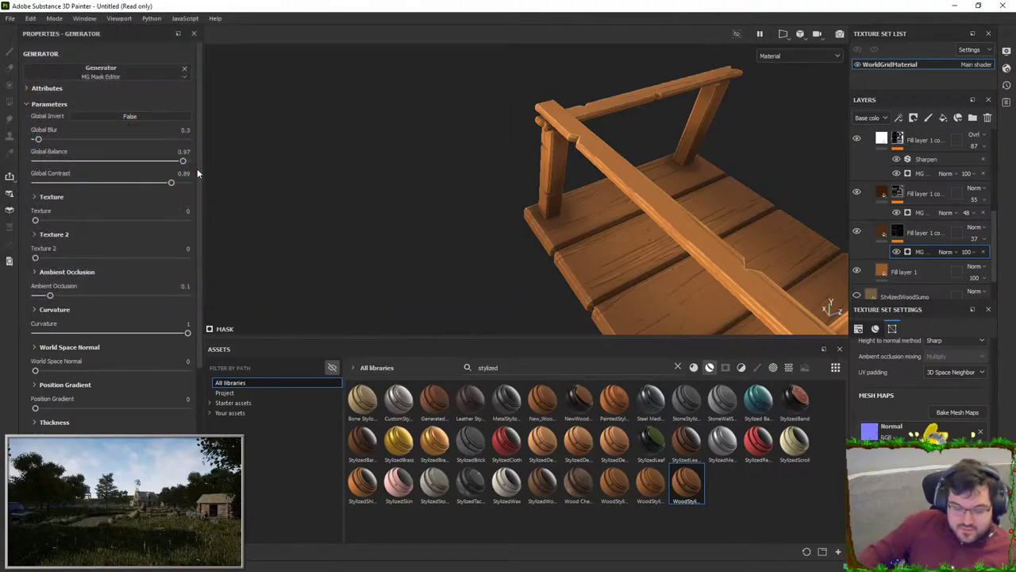
- Start a texture export and set its output directory to the Desktop
left_click(7, 19)
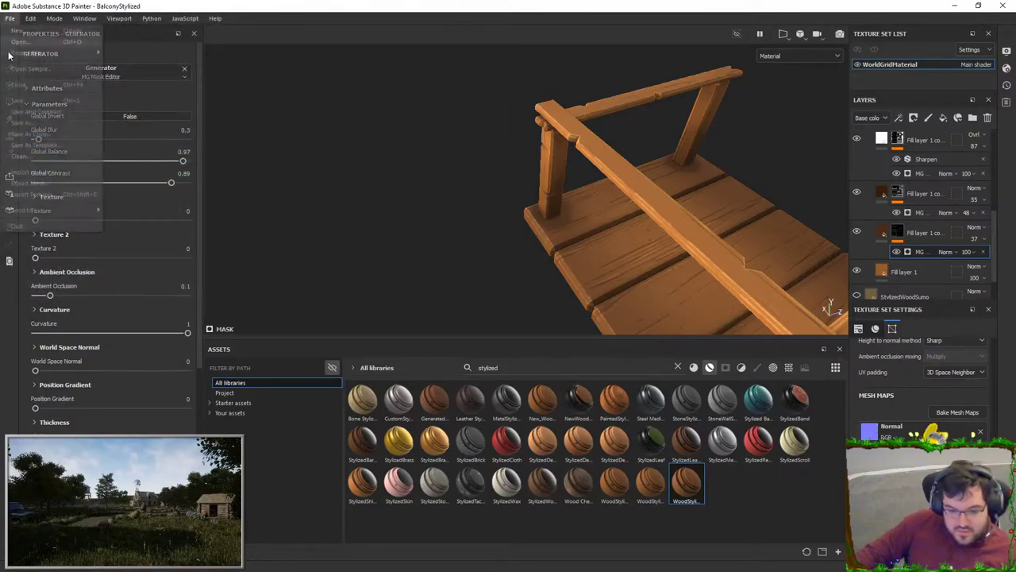
left_click(40, 195)
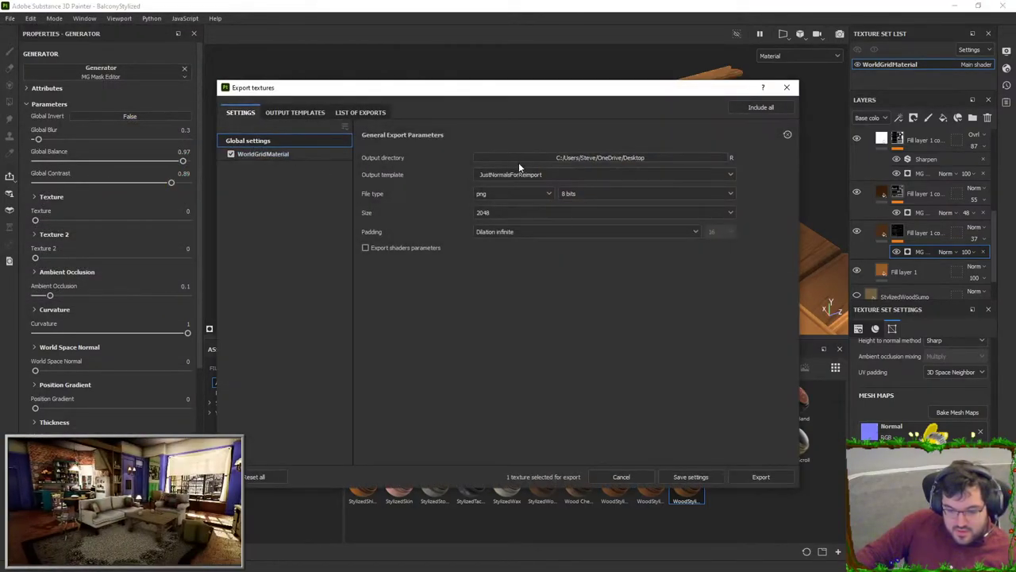
left_click(508, 157)
left_click(261, 178)
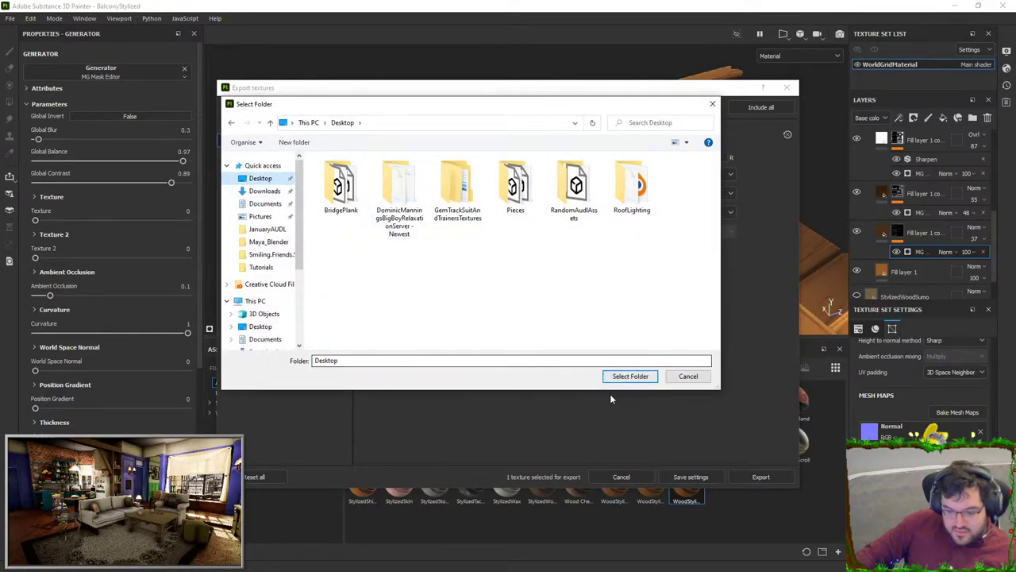
left_click(630, 376)
- Export the textures with the Unreal Engine 4 (Packed) template and close the export window
left_click(520, 175)
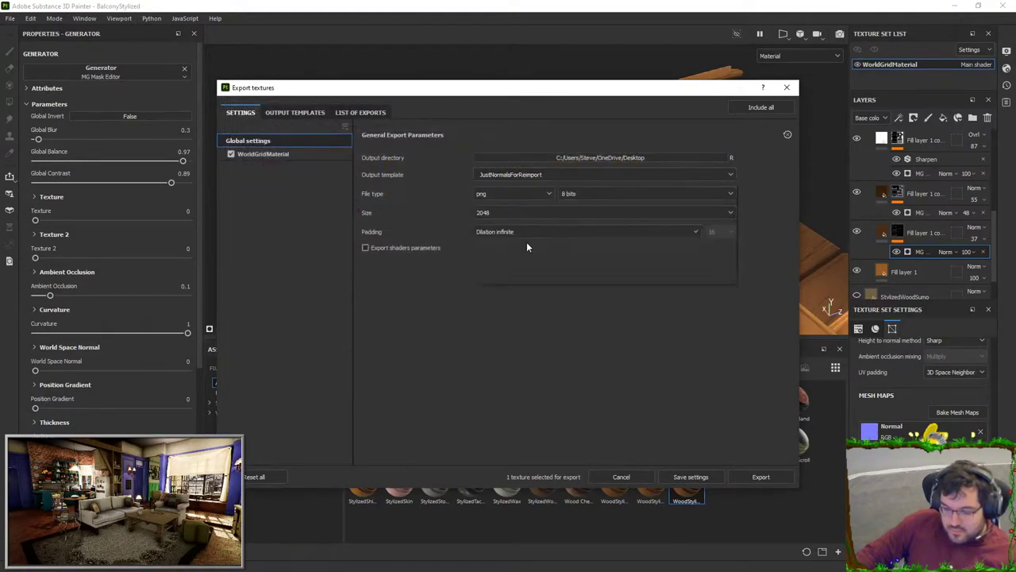
scroll(552, 230, "down", 5)
left_click(524, 231)
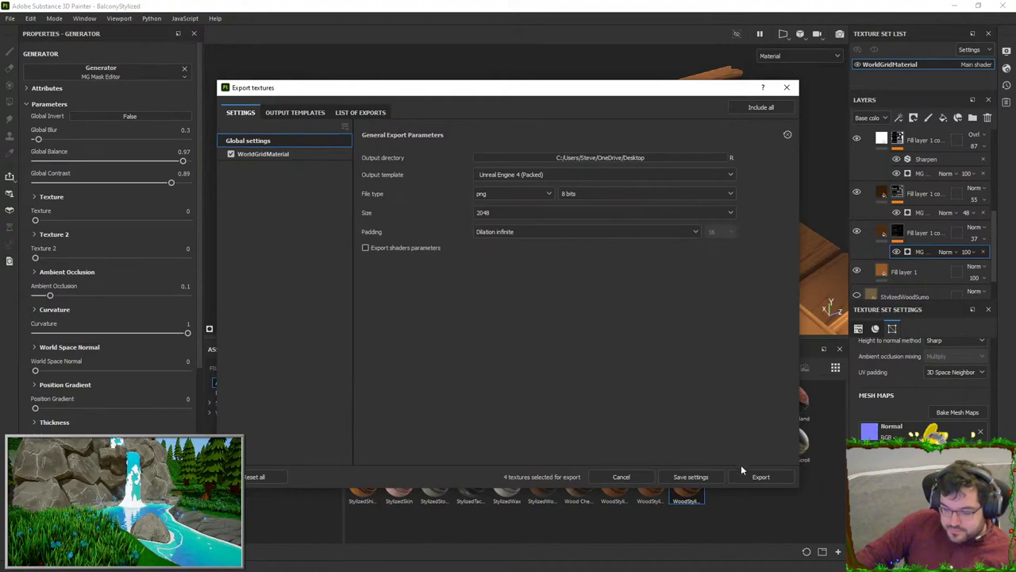
left_click(758, 476)
left_click(787, 88)
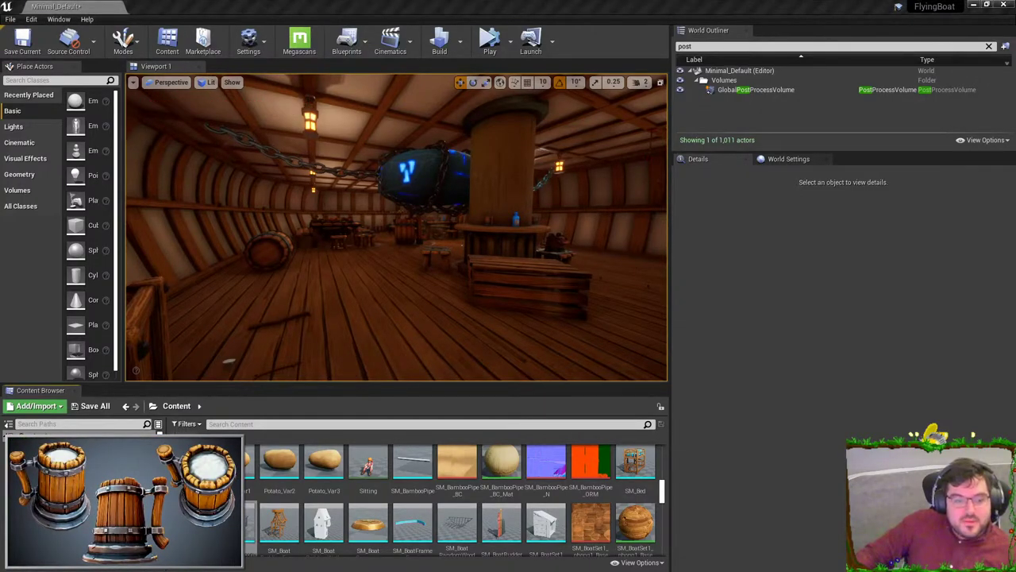
- Switch to Unreal Editor, import the exported SM_BoatBalcony textures, rename the base colour texture as T_Balcony_Bc and save it
left_click_drag(506, 373, 494, 516)
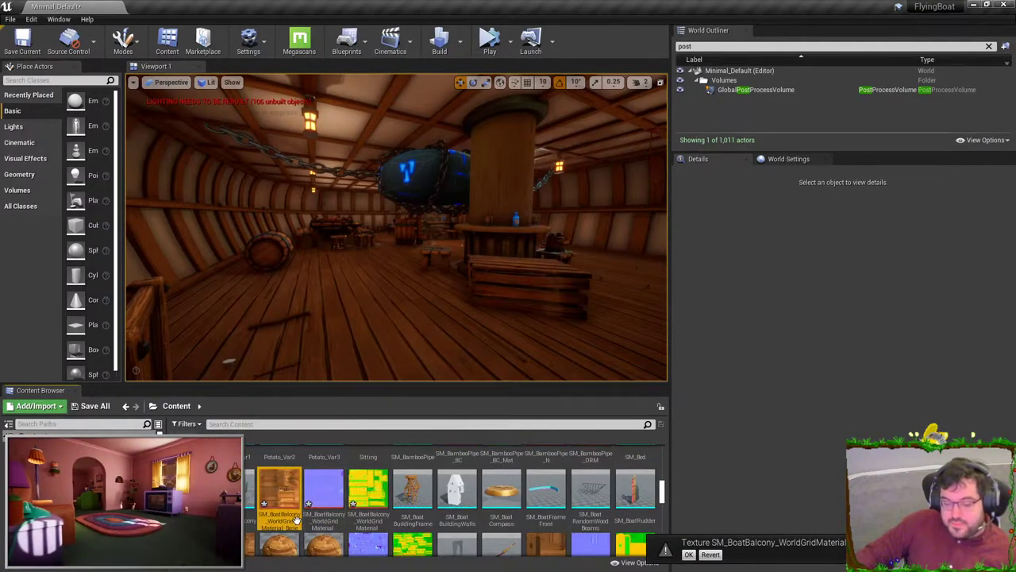
type("T_")
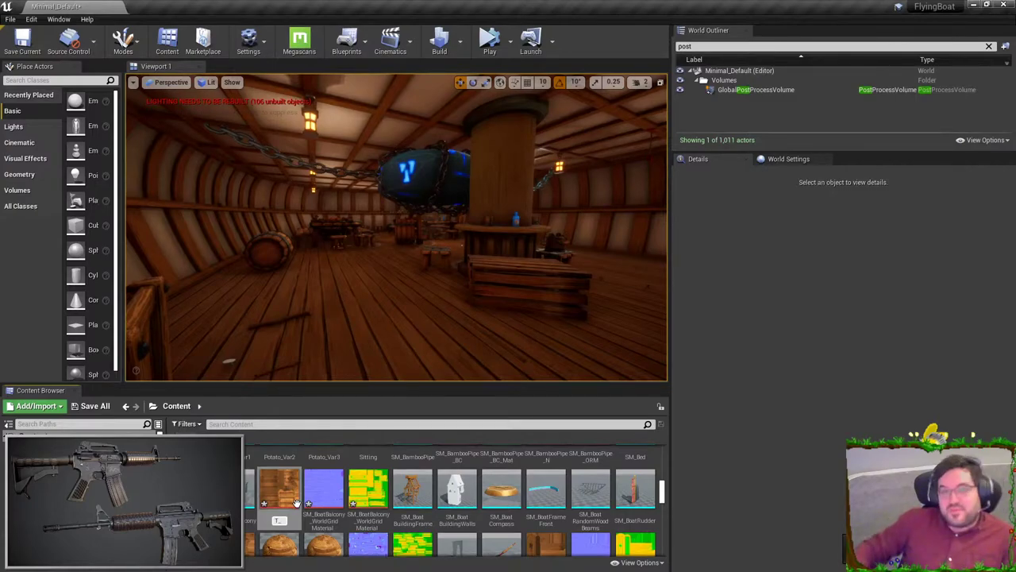
key("ctrl+s")
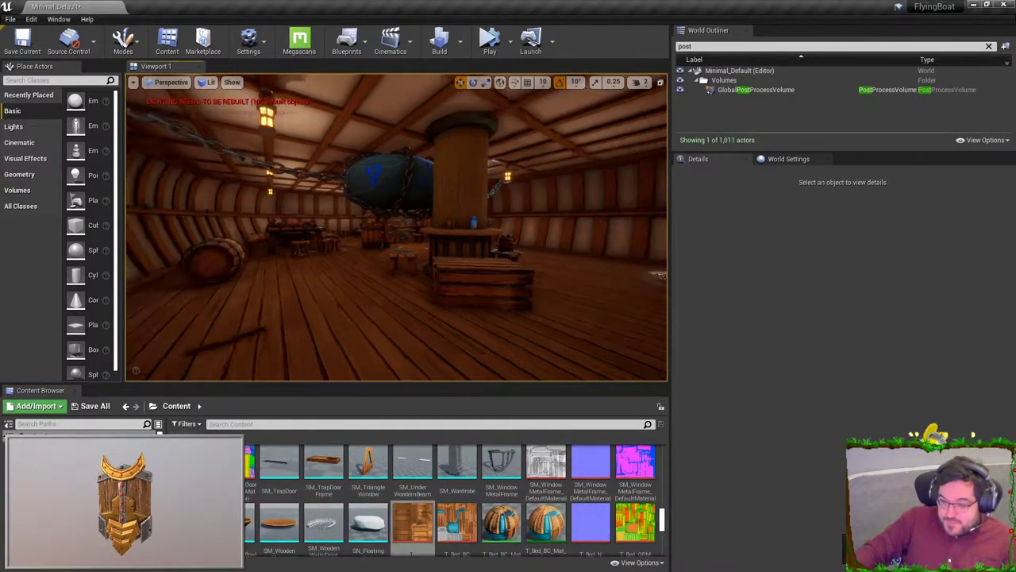
- Examine the ship's tavern interior around the central column
key("w")
mouse_move(397, 227)
right_mouse_down()
mouse_move(480, 155)
mouse_move(452, 151)
mouse_move(412, 217)
right_mouse_up()
key("s")
left_click(416, 169)
key("s")
right_click_drag(416, 168, 389, 155)
key("r")
right_click_drag(357, 318, 377, 377)
key("s")
key("Escape")
key("s")
right_click_drag(394, 222, 333, 238)
- Try replacing the dark ring at the top of the central column with a raised duplicate of SM_CircularBar
left_click(401, 244)
key("s")
key("w")
left_click_drag(301, 140, 316, 79, "alt")
right_click_drag(464, 274, 477, 214)
key("w")
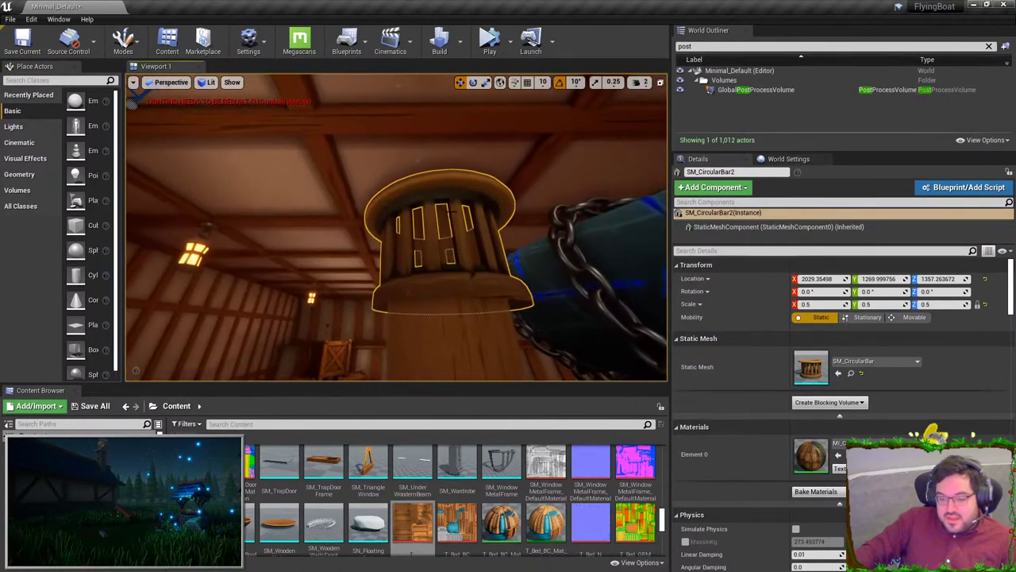
left_click(464, 273)
key("Delete")
right_click_drag(465, 274, 453, 251)
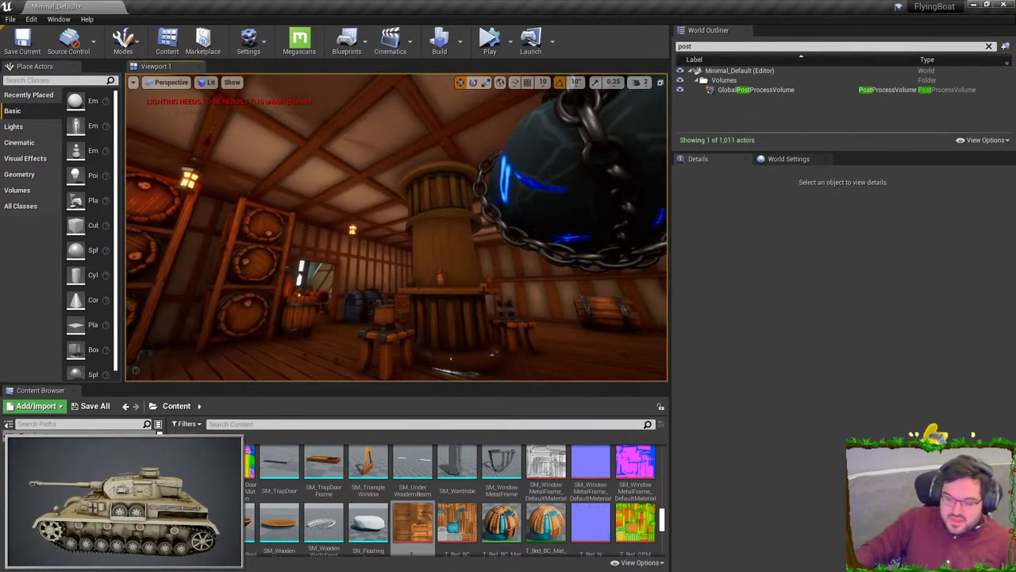
- Undo the deletion of the column's ring and the duplication of the circular bar
key("ctrl+z")
key("ctrl+z")
key("ctrl+z")
key("ctrl+z")
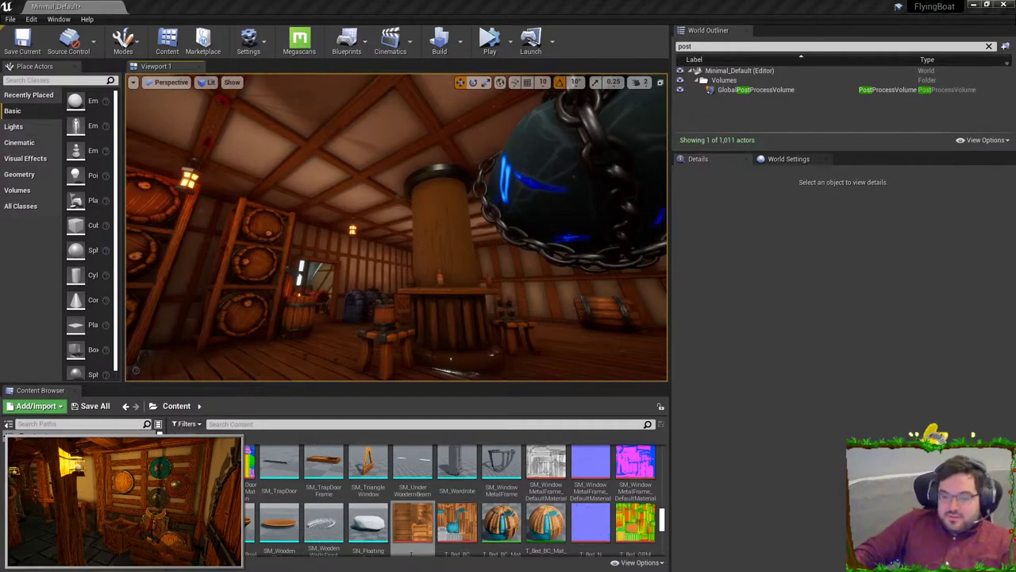
- Examine the ship's interior, including the barrel racks, the railed room with the ladder and the main hall
key("w")
right_click_drag(481, 178, 493, 161)
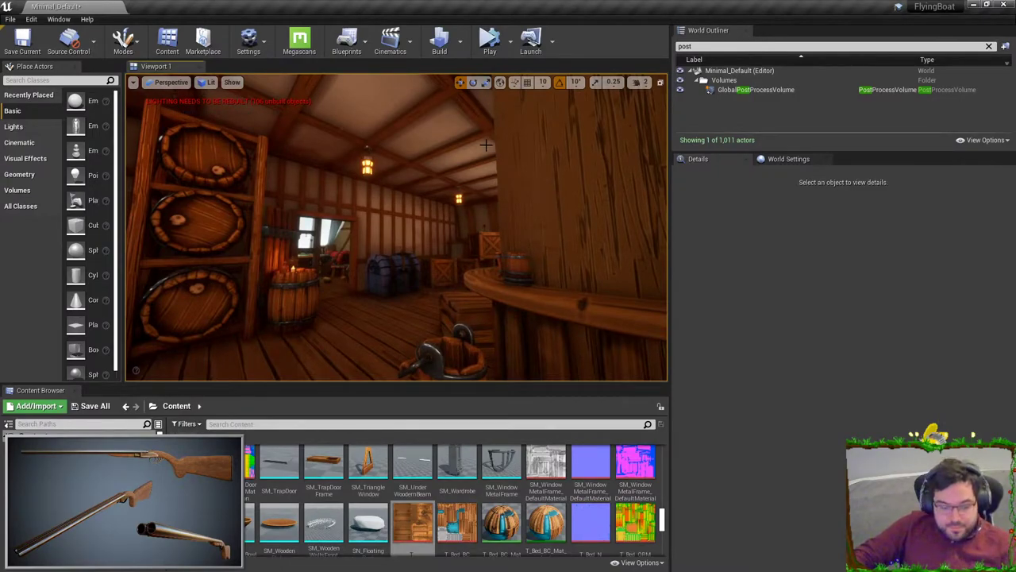
mouse_move(462, 125)
right_mouse_down()
mouse_move(425, 131)
mouse_move(524, 103)
mouse_move(462, 125)
right_mouse_up()
key("w")
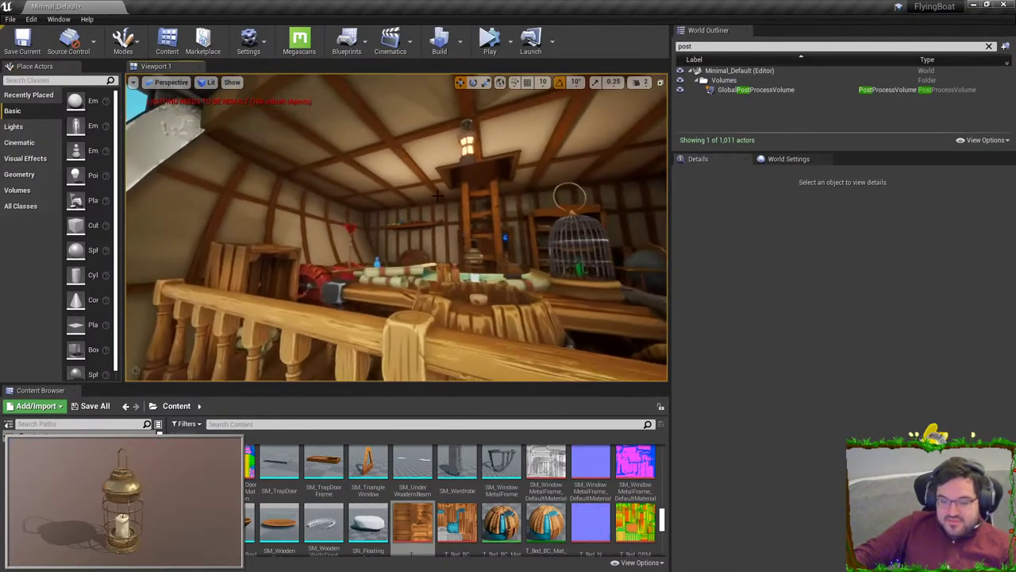
right_click_drag(461, 124, 461, 124)
left_click(400, 228)
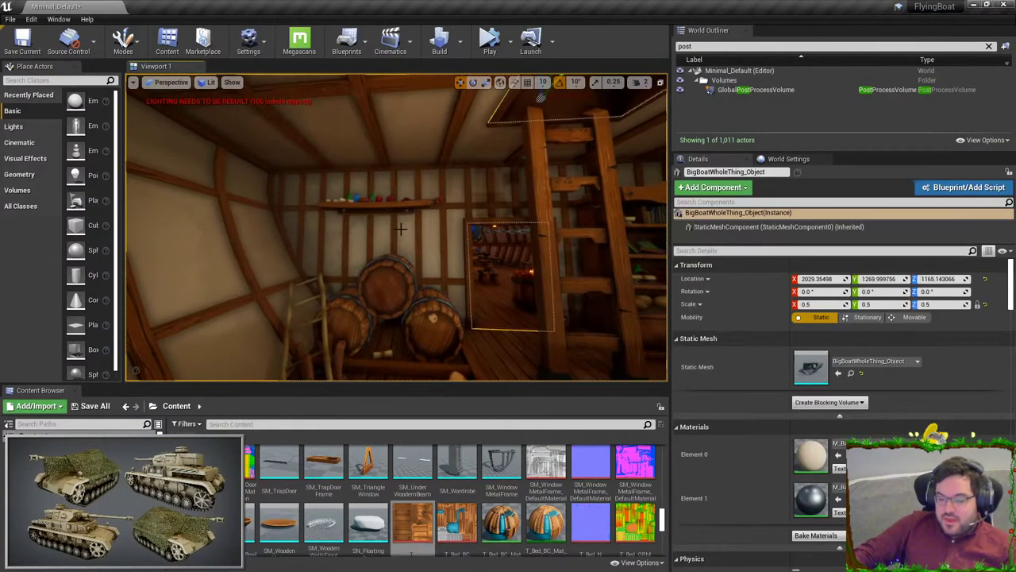
key("Escape")
scroll(449, 277, "up", 1)
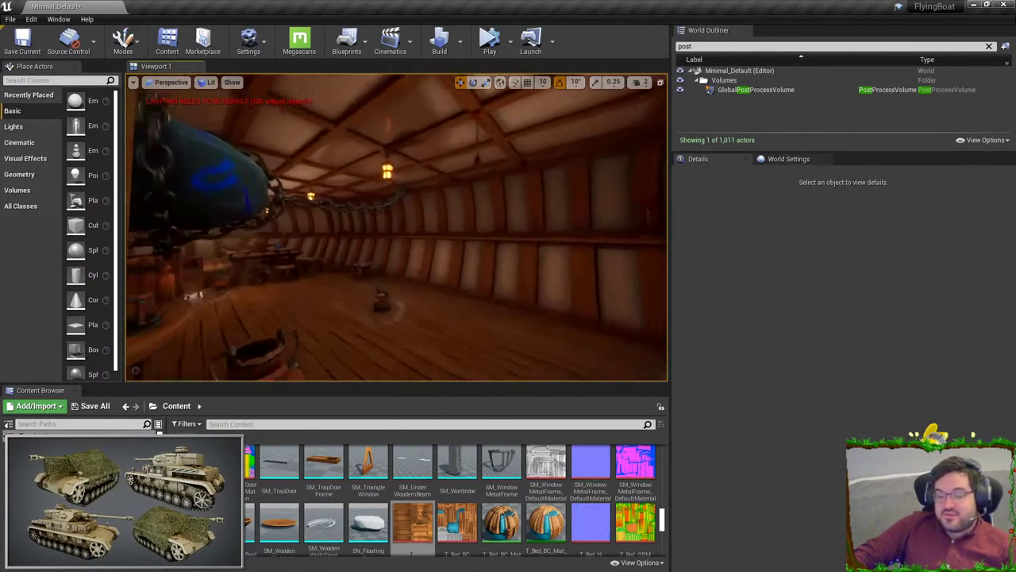
right_click_drag(443, 286, 266, 287)
right_click_drag(443, 287, 443, 287)
- Select the SM_BoatBalcony mesh on the outside of the ship and frame it in the viewport
right_click_drag(398, 342, 398, 341)
left_click(398, 341)
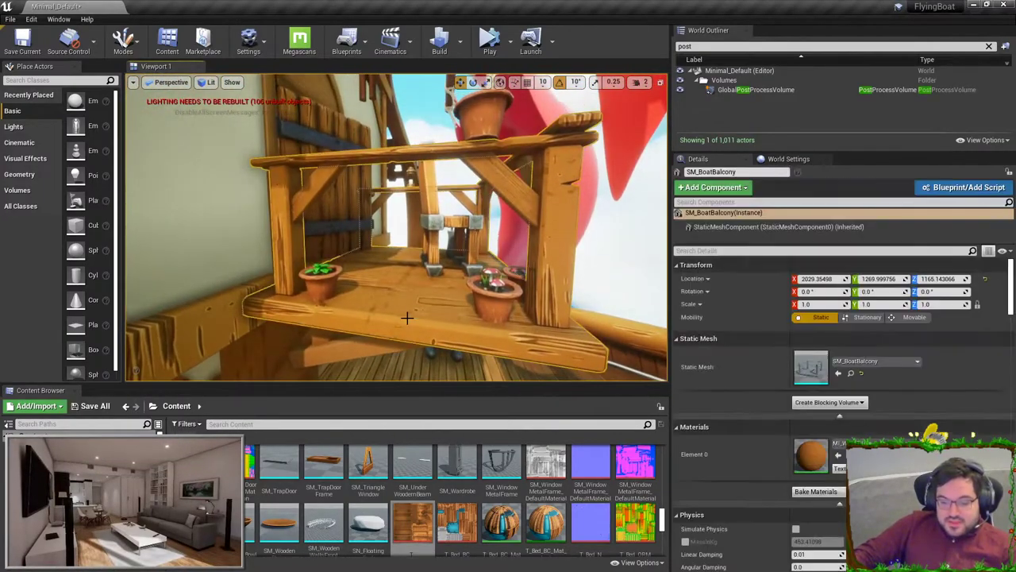
key("f")
scroll(453, 516, "down", 2)
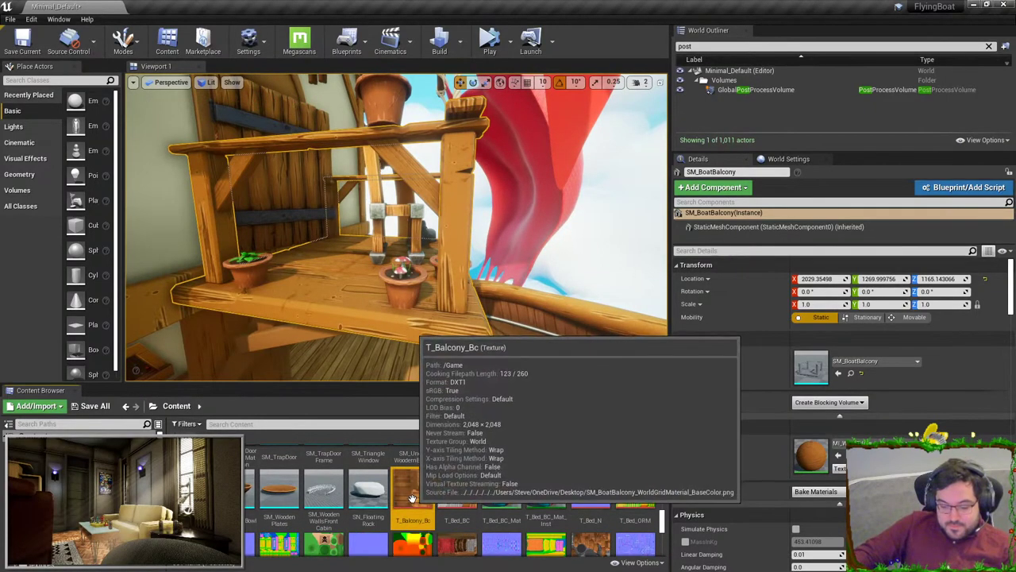
- Filter the project's content by the name Balcony
left_click(340, 424)
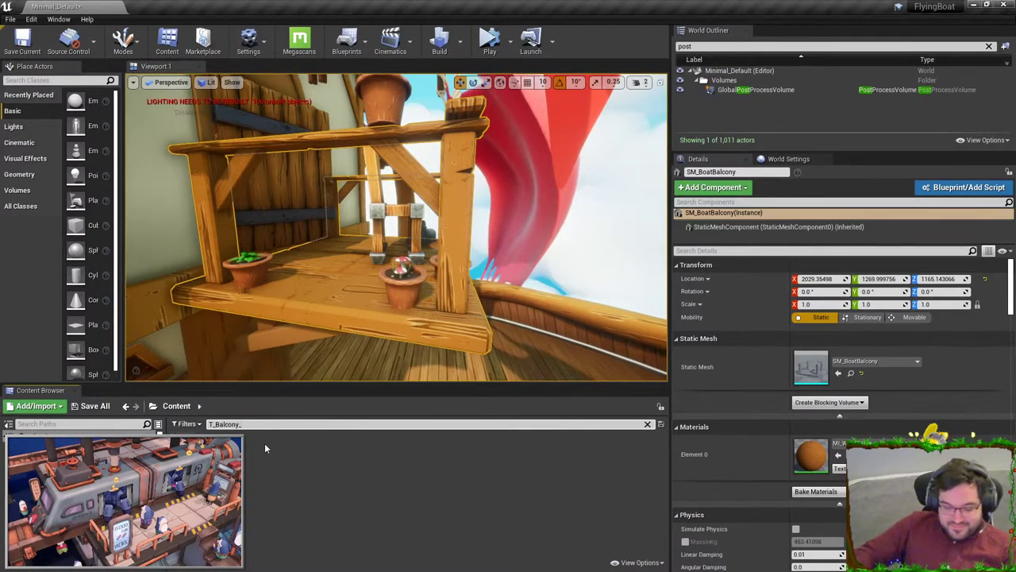
key("Home")
key("Delete")
key("Delete")
- Rename the balcony's normal map texture as T_Balcony_N
left_click(274, 462)
type("T_Balcony_")
type("N")
key("Return")
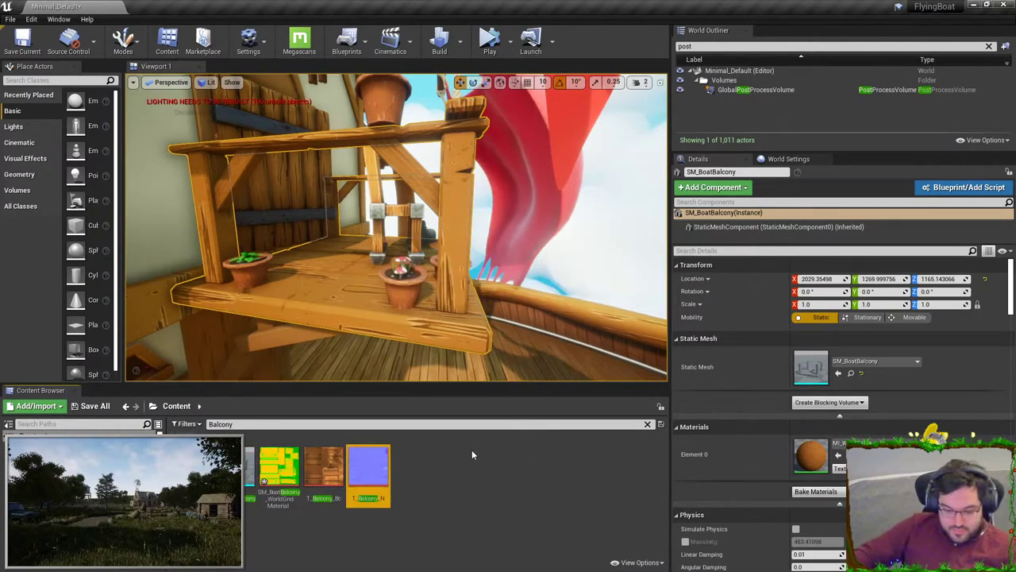
- Rename the balcony's packed occlusion, roughness and metallic texture as T_Balcony_ORM
left_click(283, 497)
key("F2")
type("T_Balcony_ORM")
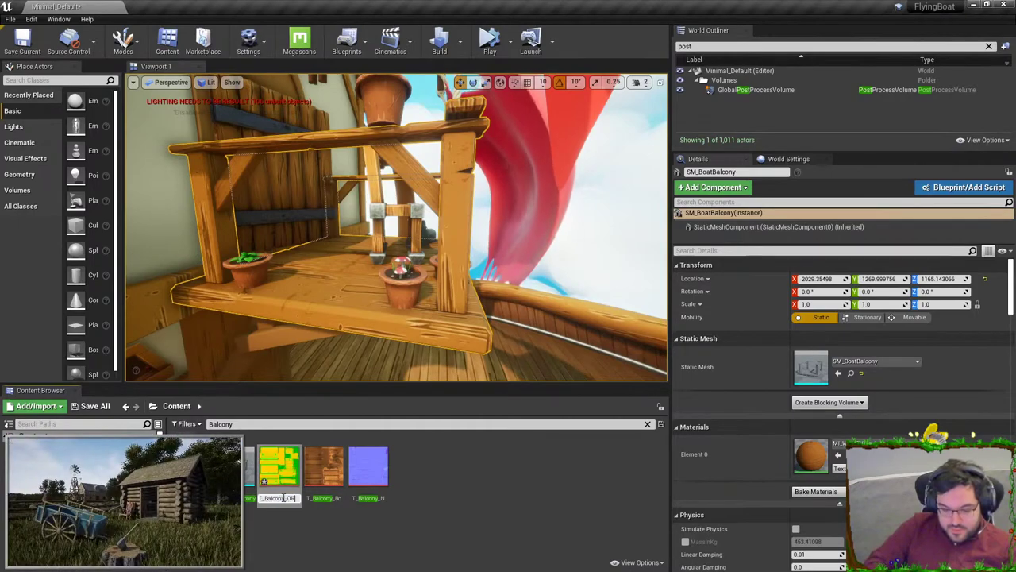
key("Return")
right_click(296, 468)
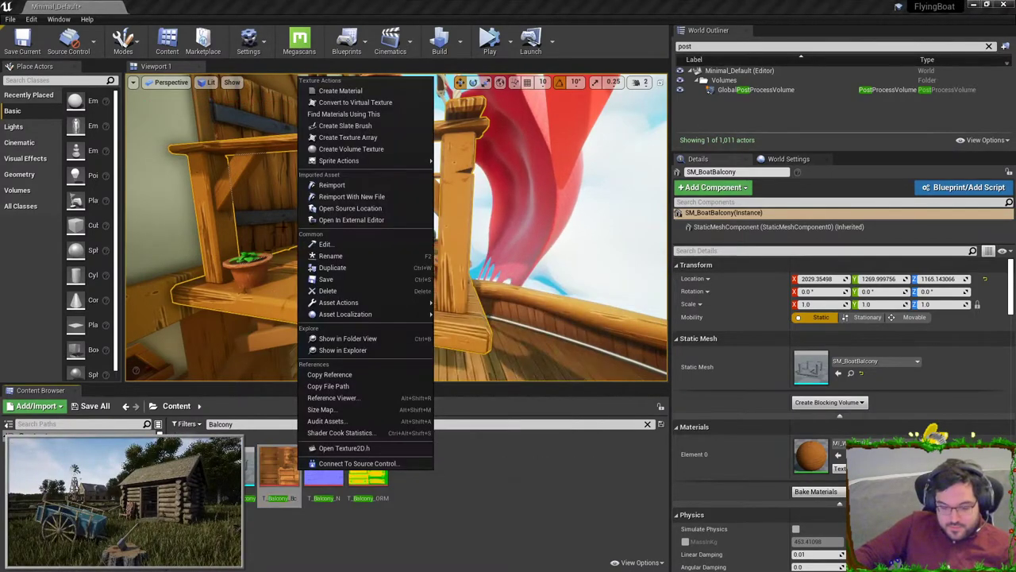
left_click(513, 532)
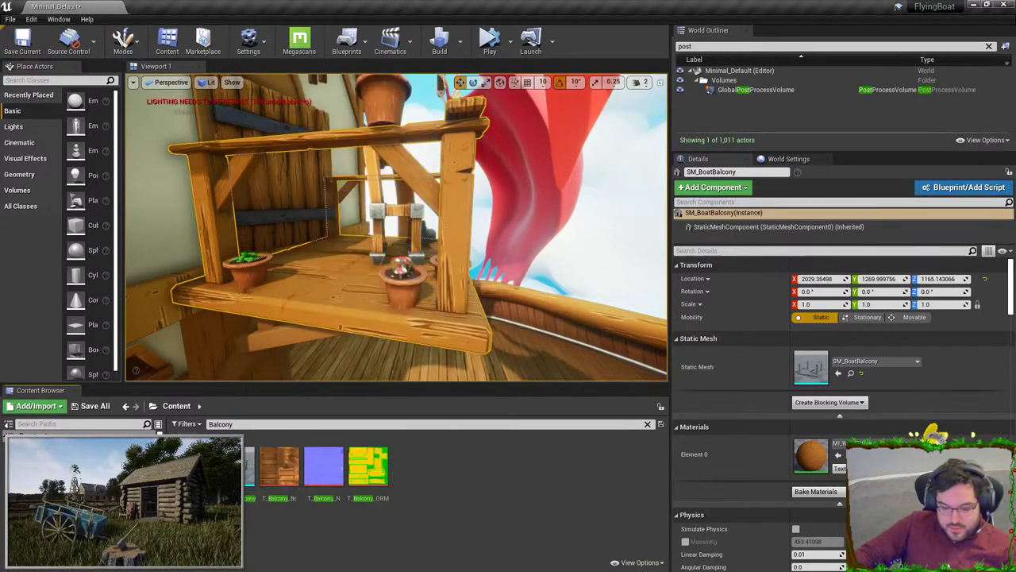
- Search the project's content for basic and create a material instance from the basic master material
type("basic")
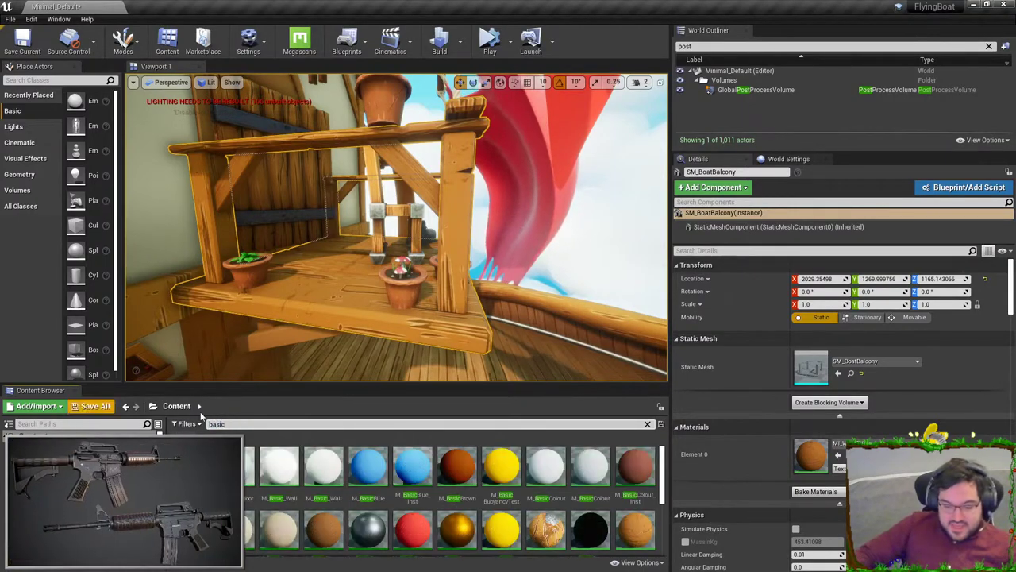
scroll(354, 506, "down", 1)
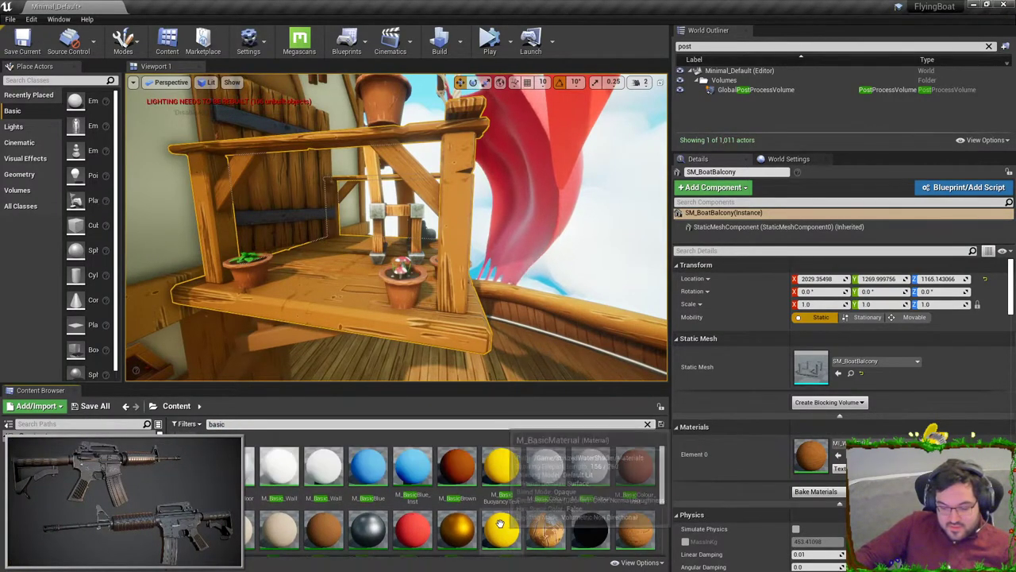
left_click(650, 506)
right_click(649, 506)
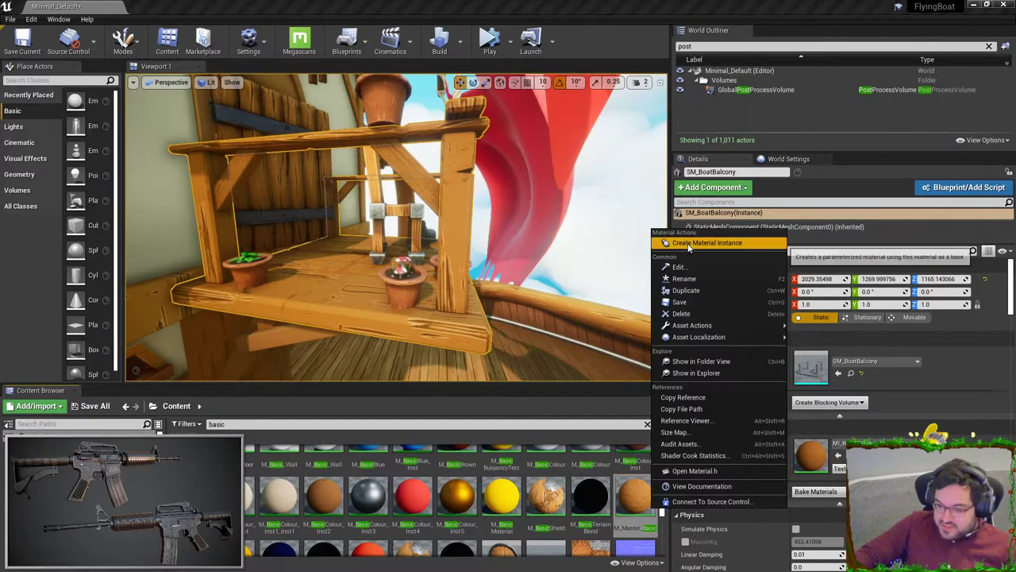
left_click(698, 245)
- Name the new material instance M_Balcony
key("Right")
key("BackSpace")
key("BackSpace")
key("BackSpace")
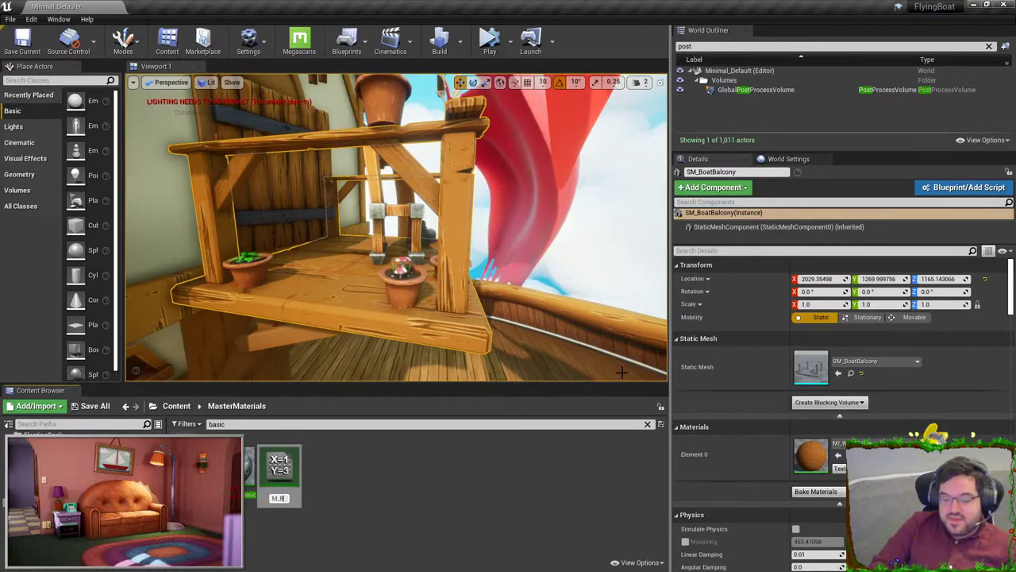
key("Return")
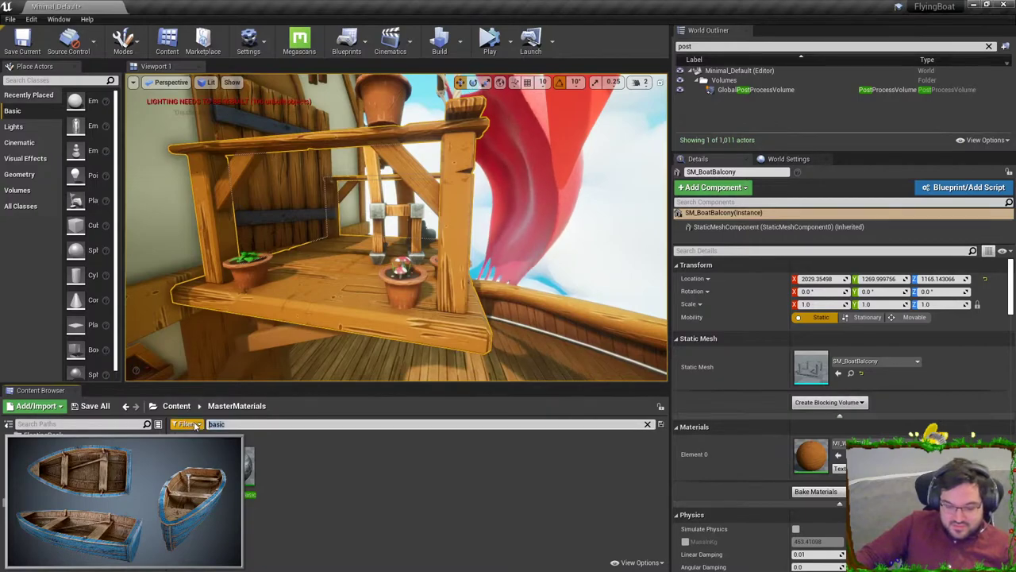
- Return to the root content folder and search its assets for balcony
left_click(173, 409)
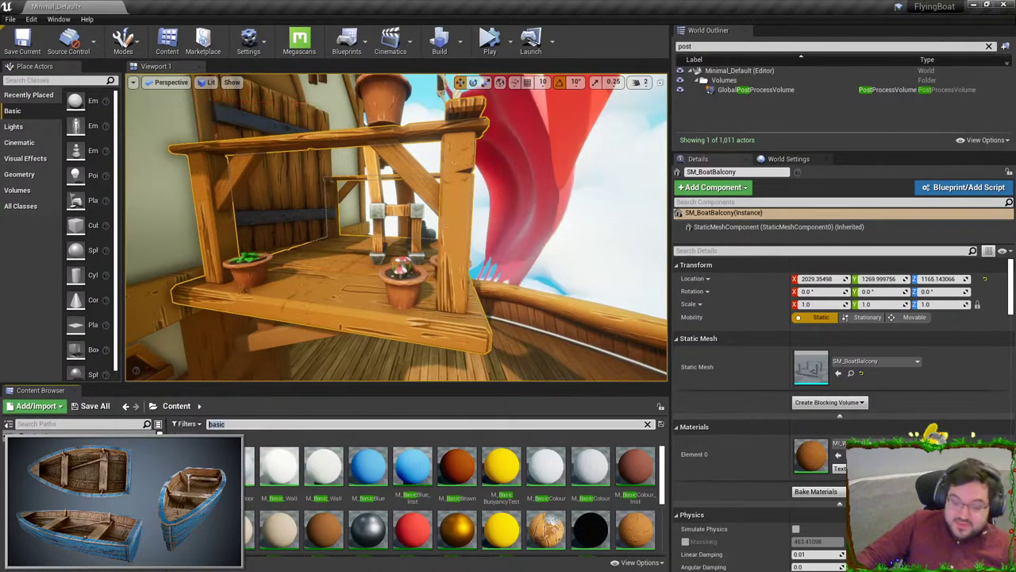
left_click(185, 424)
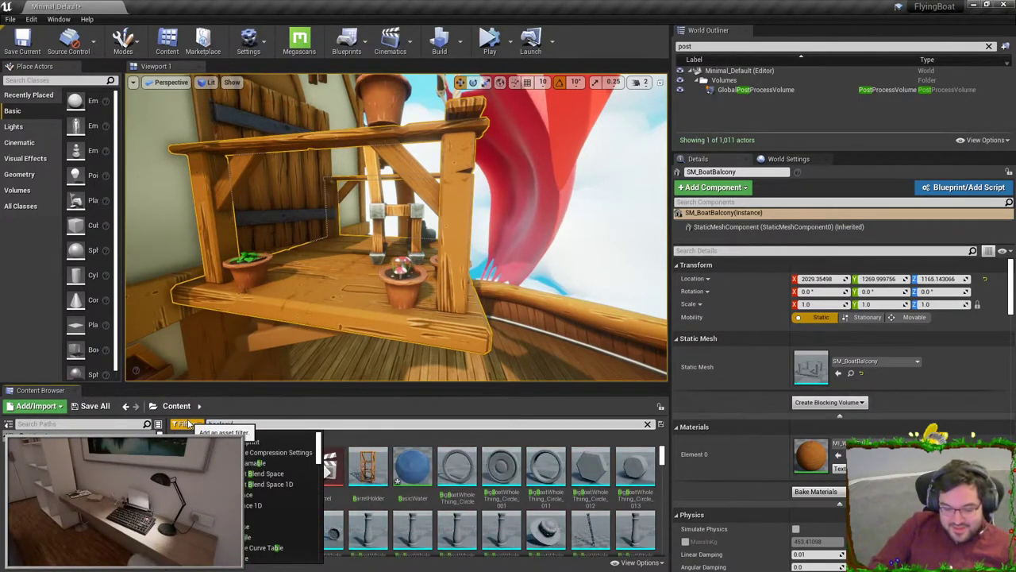
left_click(188, 425)
type("baclony")
key("BackSpace")
key("BackSpace")
key("BackSpace")
key("BackSpace")
key("BackSpace")
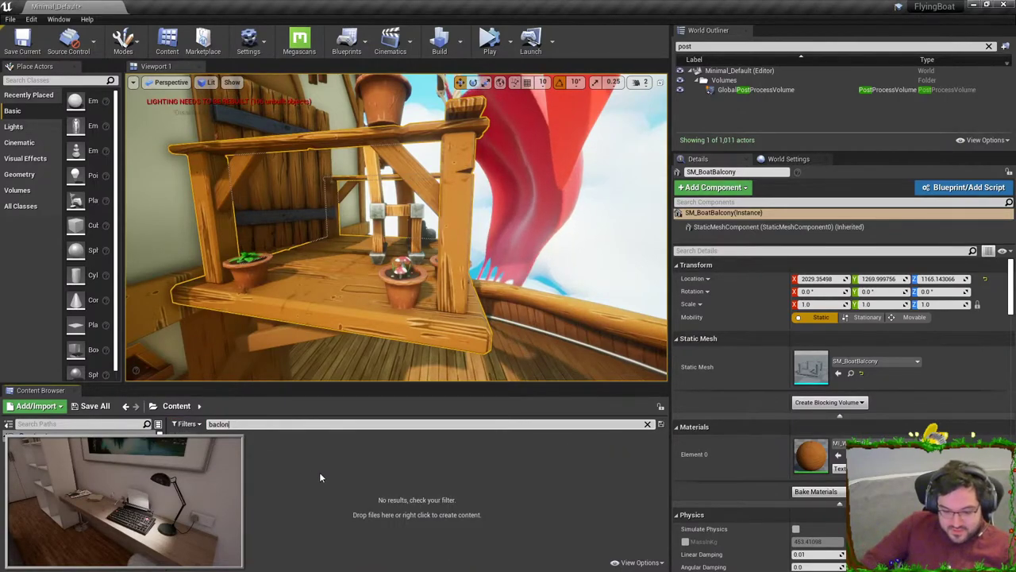
type("lcony")
- Apply the balcony material instance to the balcony mesh and assign T_Balcony_Bc, T_Balcony_N and T_Balcony_ORM as its textures
left_click_drag(250, 470, 294, 311)
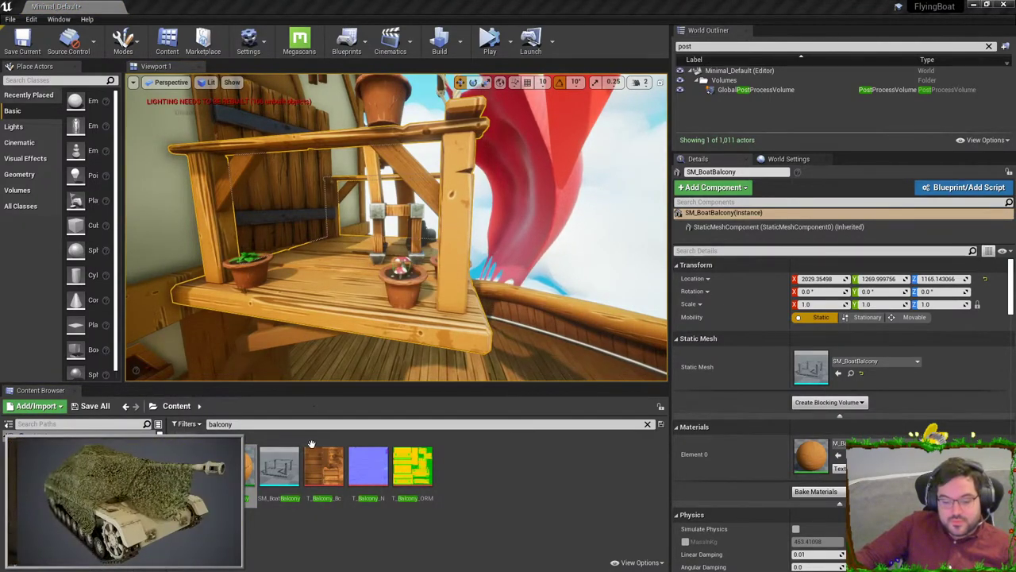
double_click(319, 463)
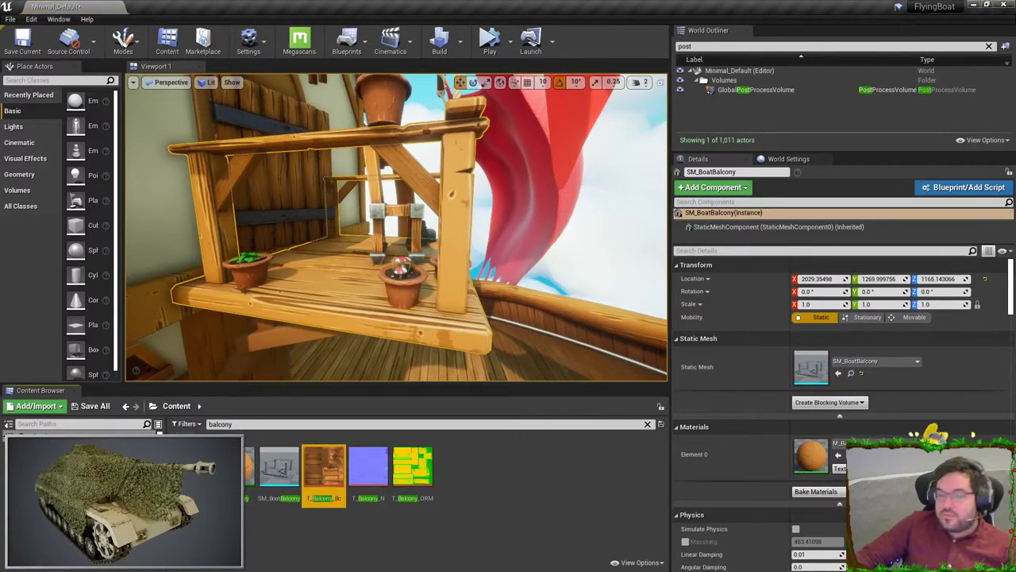
left_click(369, 467)
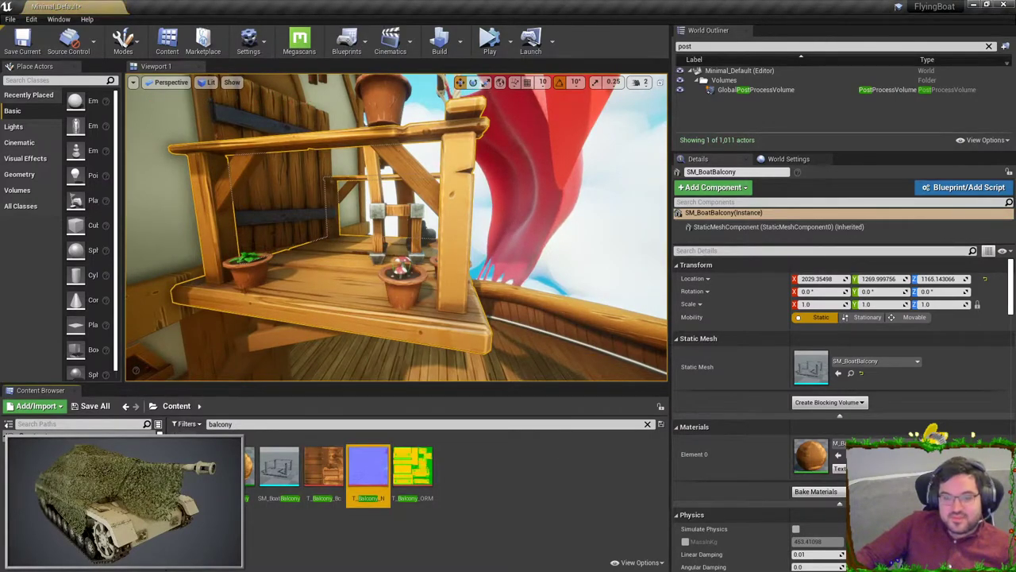
double_click(424, 481)
key("Escape")
- Examine the balcony's new textures from several angles and try raising the balcony slightly
right_click_drag(427, 256, 603, 290)
key("w")
right_click_drag(397, 262, 377, 268)
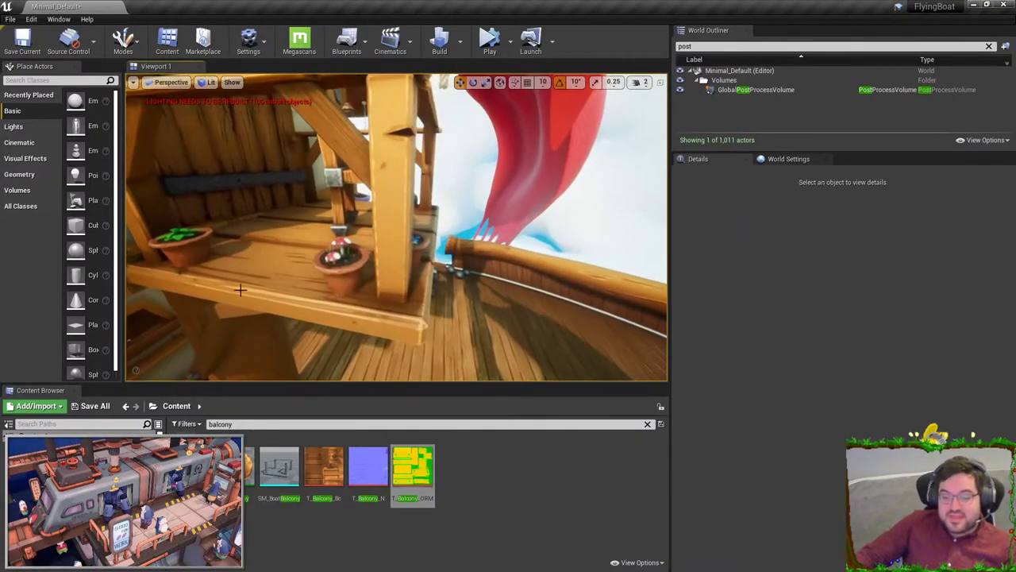
left_click(229, 295)
key("f")
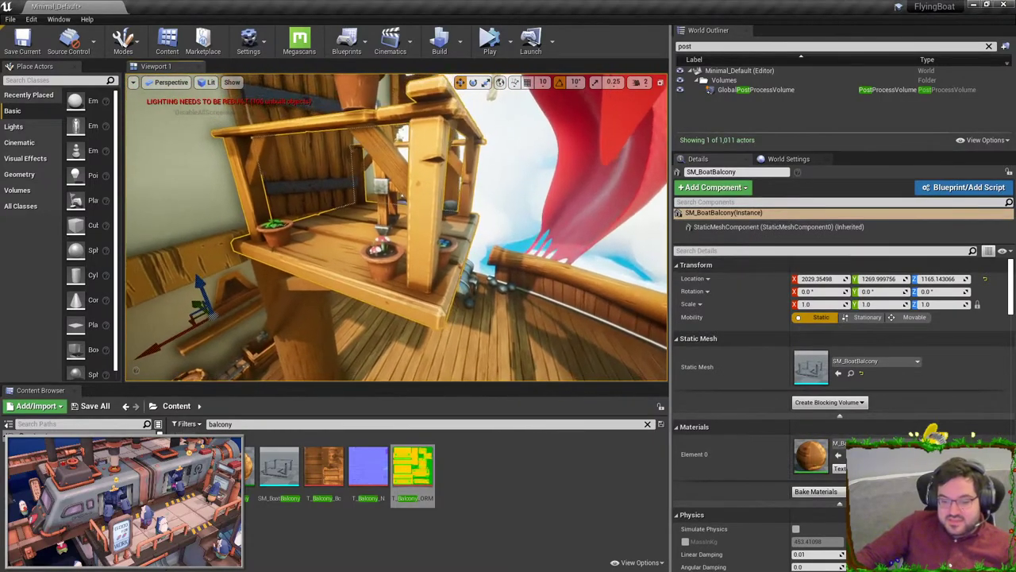
right_click_drag(317, 230, 274, 222)
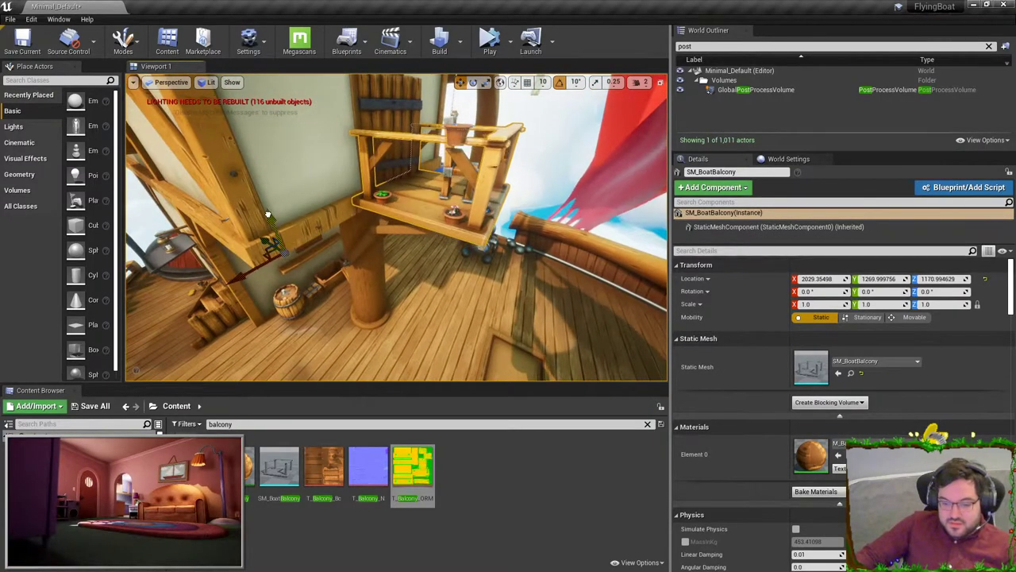
key("Escape")
right_click_drag(403, 189, 394, 133)
- Try deleting an object near the balcony, then undo the deletion and clear the selection
left_click(475, 215)
key("Delete")
right_click_drag(488, 225, 333, 286)
key("ctrl+z")
key("Escape")
- Locate the building frame's wood material in the content and apply it to the round pole above the balcony
left_click(393, 302)
left_click(397, 135)
left_click(851, 455)
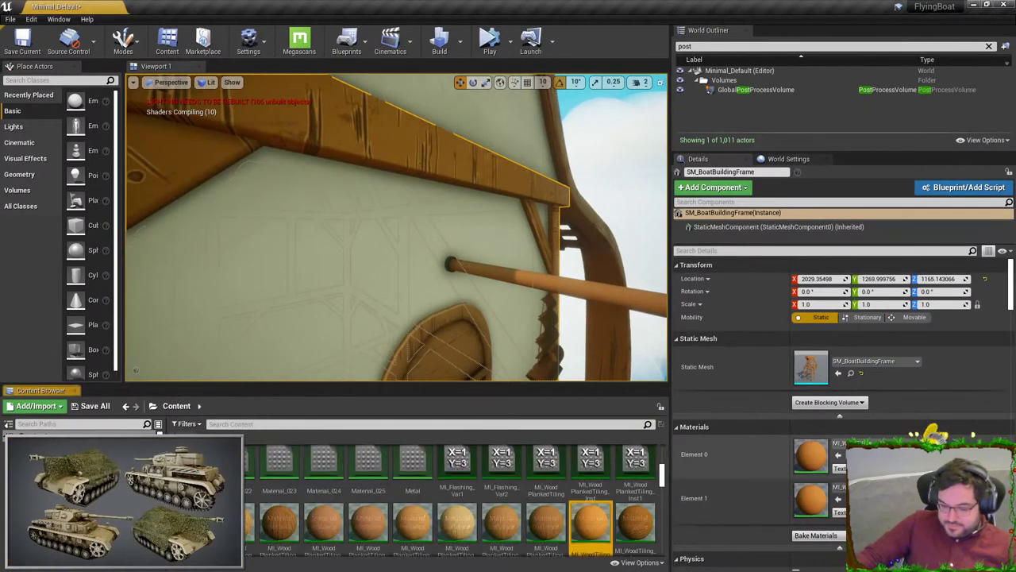
right_click_drag(518, 342, 518, 342)
left_click_drag(590, 521, 590, 284)
right_click_drag(590, 284, 532, 294)
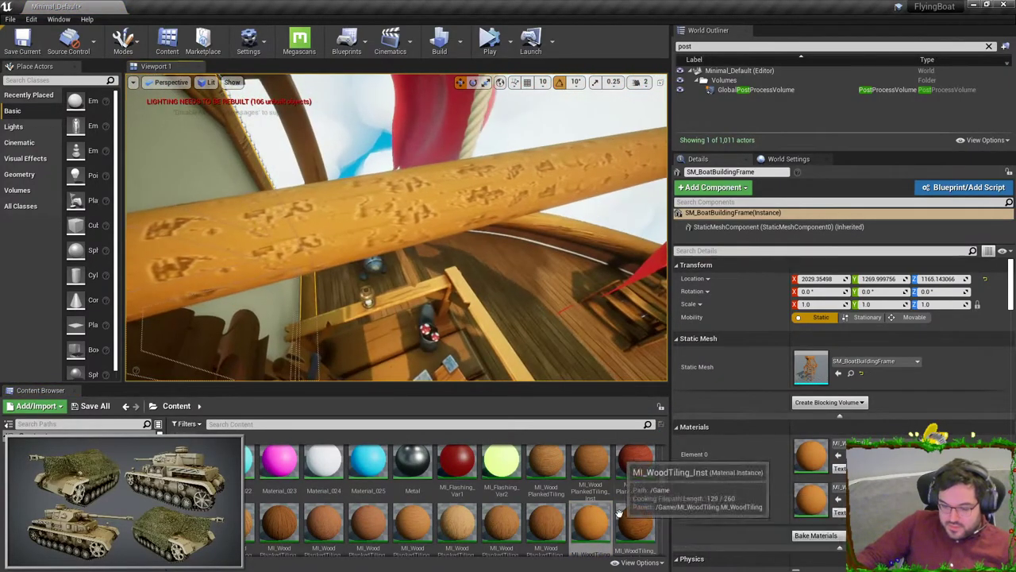
- Try a series of other wood tiling and planked tiling material instances on the round pole
left_click_drag(632, 521, 468, 195)
right_click_drag(467, 195, 445, 199)
left_click_drag(501, 524, 436, 228)
right_click_drag(436, 228, 436, 230)
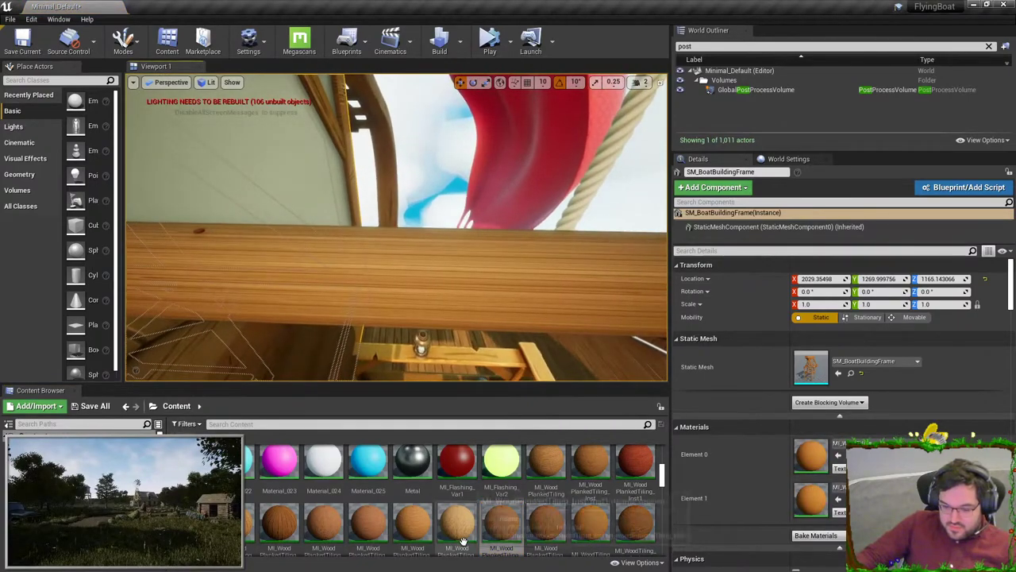
left_click_drag(462, 540, 431, 252)
left_click_drag(402, 526, 421, 266)
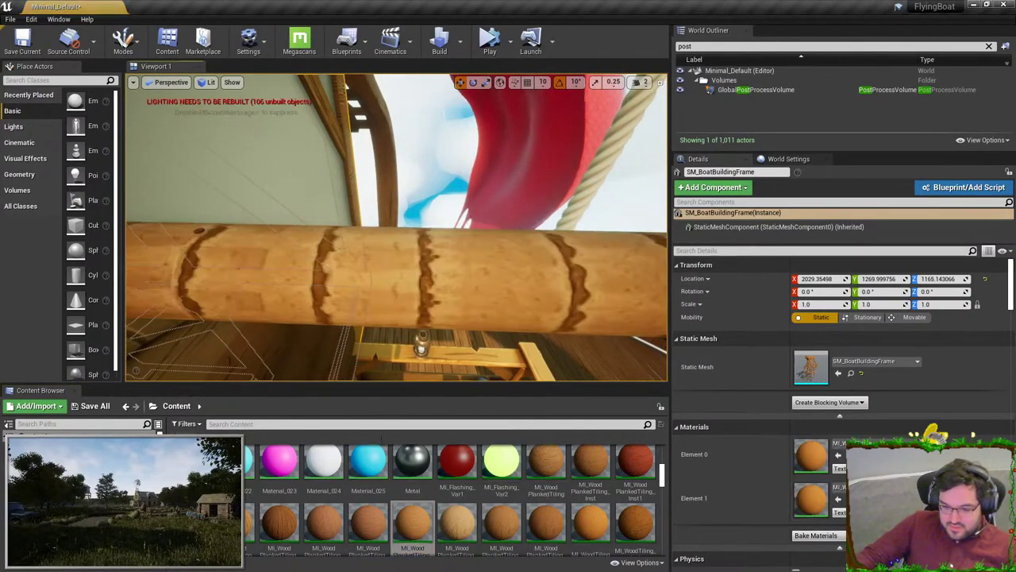
right_click_drag(421, 266, 429, 270)
left_click_drag(285, 528, 333, 240)
right_click_drag(333, 240, 329, 244)
left_click_drag(323, 524, 385, 278)
scroll(520, 509, "down", 3)
left_click_drag(405, 491, 429, 243)
right_click_drag(429, 243, 422, 235)
left_click_drag(455, 490, 469, 306)
left_click_drag(499, 484, 476, 294)
left_click_drag(550, 475, 511, 270)
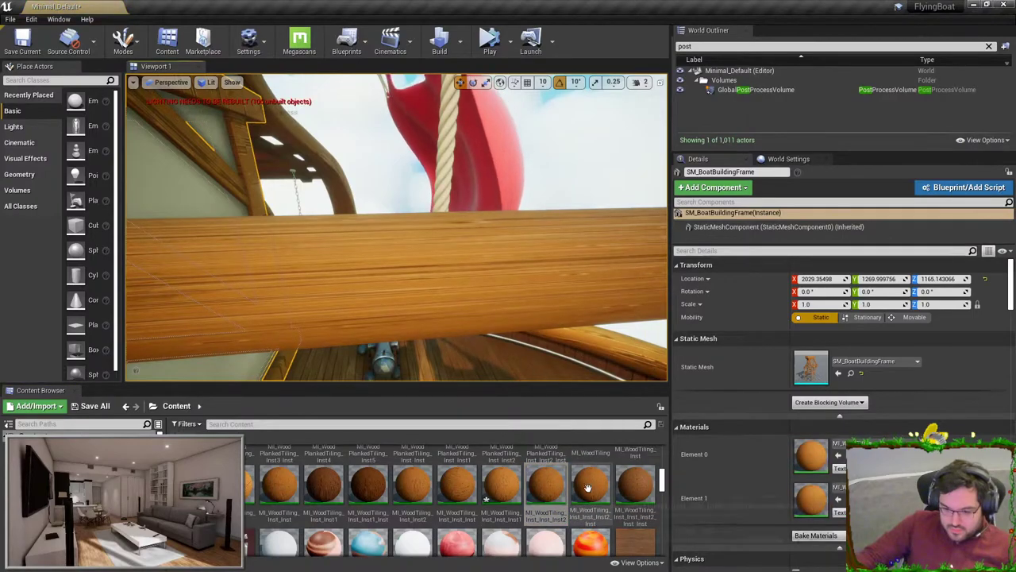
left_click_drag(635, 482, 515, 306)
right_click_drag(516, 307, 497, 316)
- Select the round pole, locate its current material in the content and apply a neighbouring wood material instance to the pole
left_click(366, 268)
left_click(851, 454)
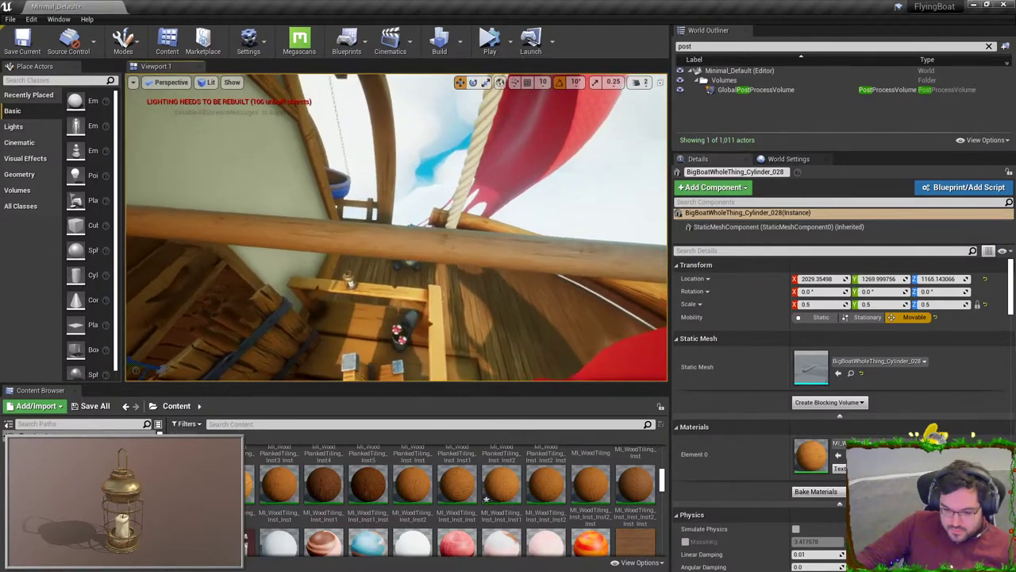
left_click_drag(255, 501, 334, 250)
right_click_drag(365, 278, 445, 247)
key("Escape")
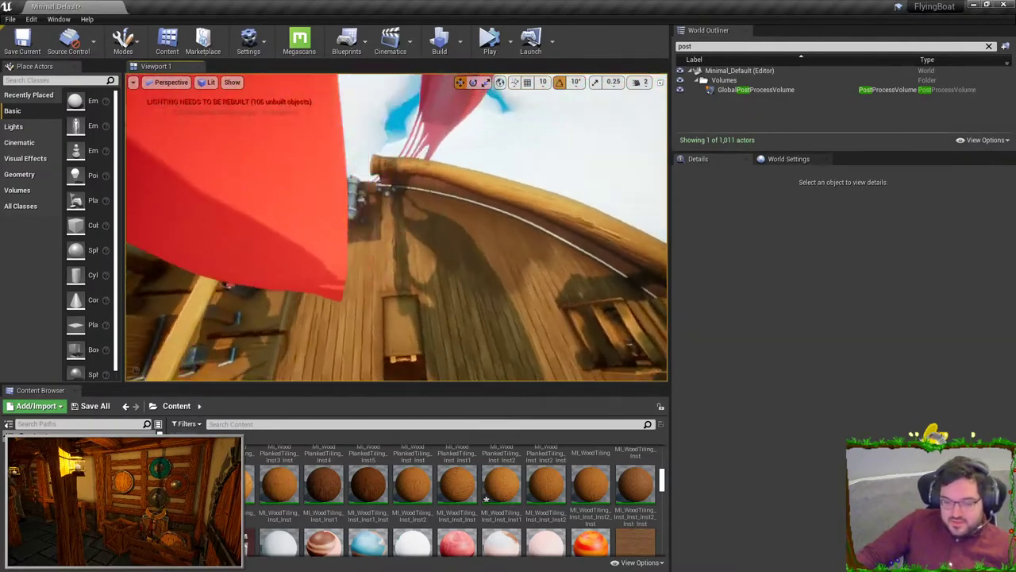
- Select the wall sign with the hanging red banner and locate its SM_Sign mesh in the content
right_click_drag(360, 276, 360, 276)
left_click(346, 199)
right_click_drag(459, 198, 459, 198)
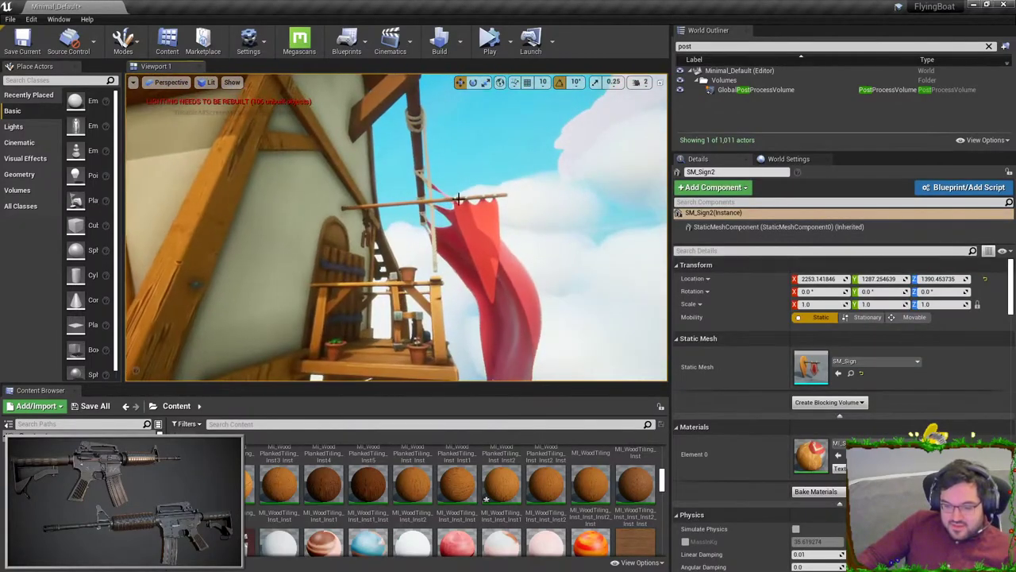
right_click_drag(465, 292, 464, 292)
right_click_drag(565, 185, 565, 185)
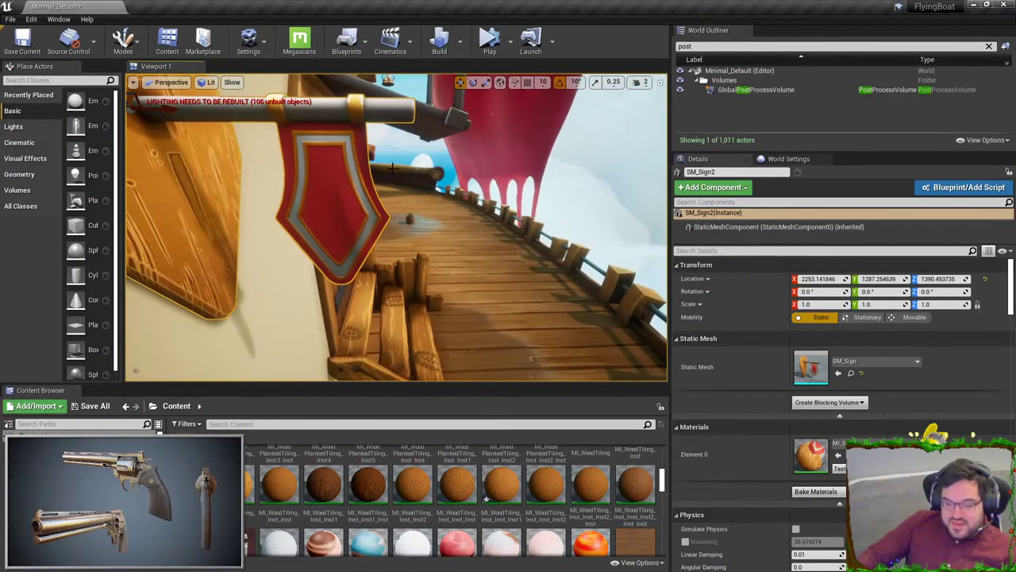
right_click_drag(409, 187, 408, 188)
right_click_drag(499, 259, 424, 247)
left_click(851, 373)
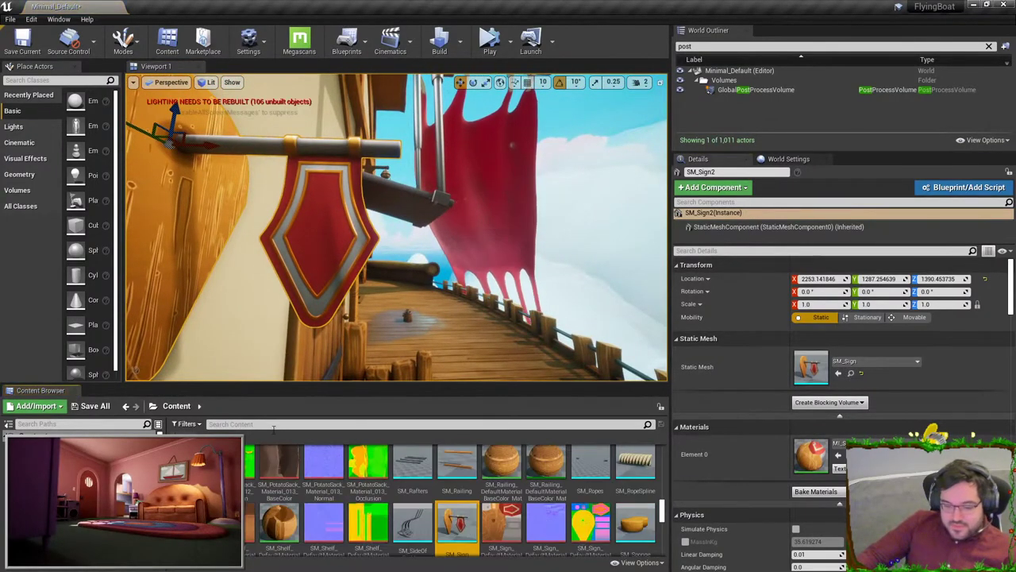
- Export the SM_Sign static mesh to the Desktop as an FBX file named SM_Sign
right_click(456, 524)
mouse_move(497, 348)
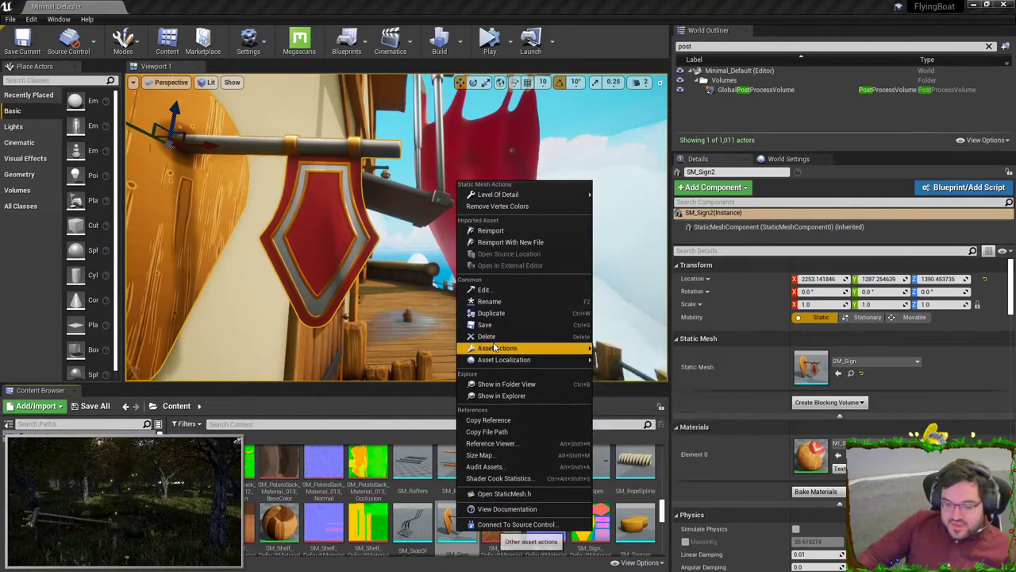
left_click(611, 393)
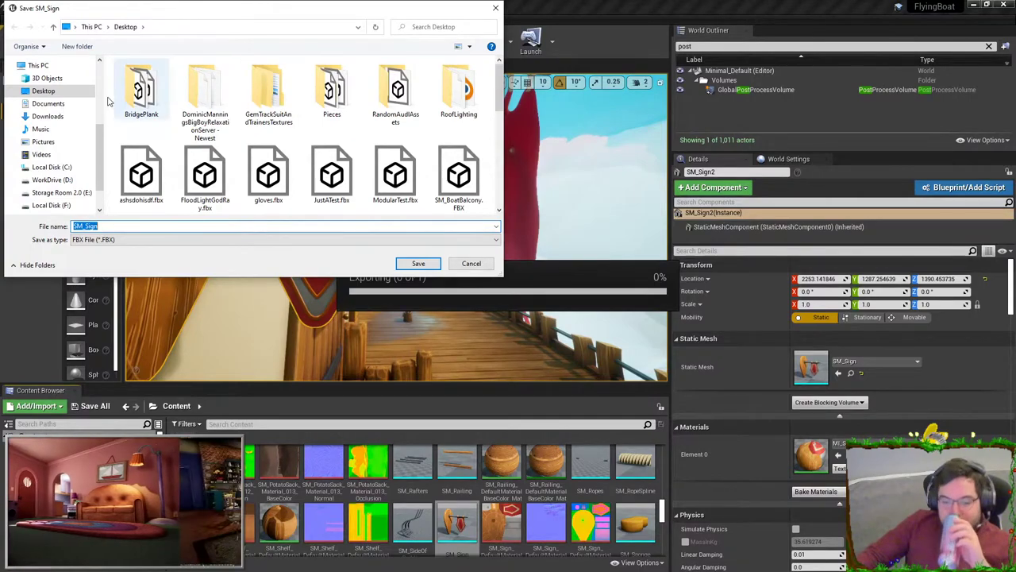
left_click(420, 263)
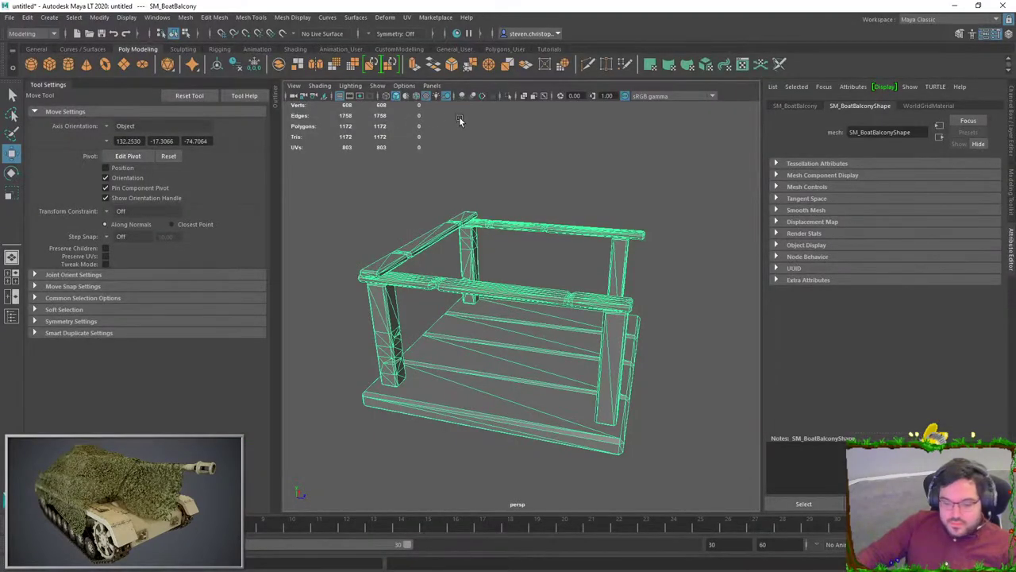
- Switch to Maya LT, replace the balcony scene with a new empty scene and import the exported SM_Sign file
left_click(449, 187)
scroll(450, 188, "down", 5)
scroll(421, 231, "up", 4)
left_click(9, 18)
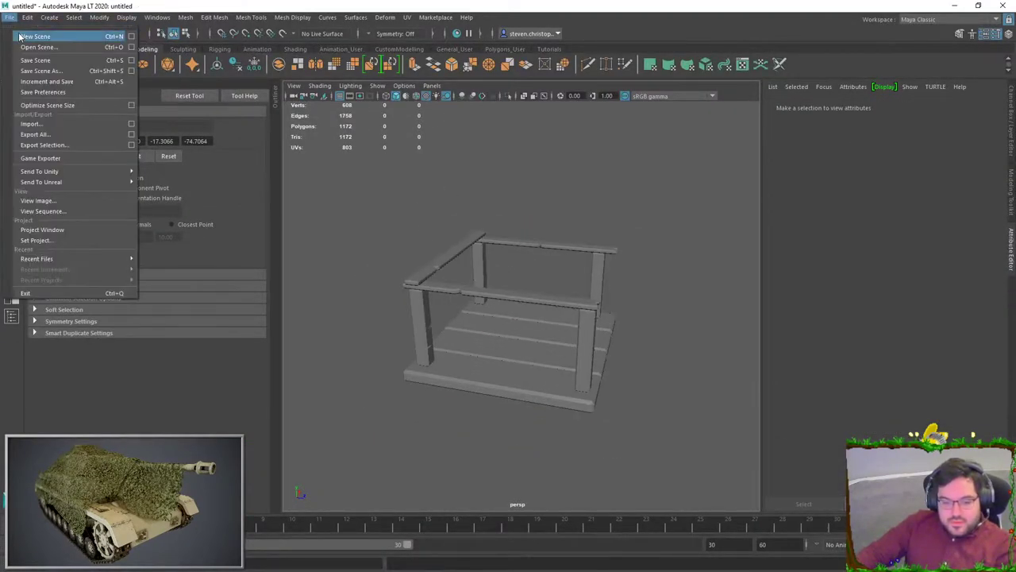
left_click(34, 36)
left_click(517, 295)
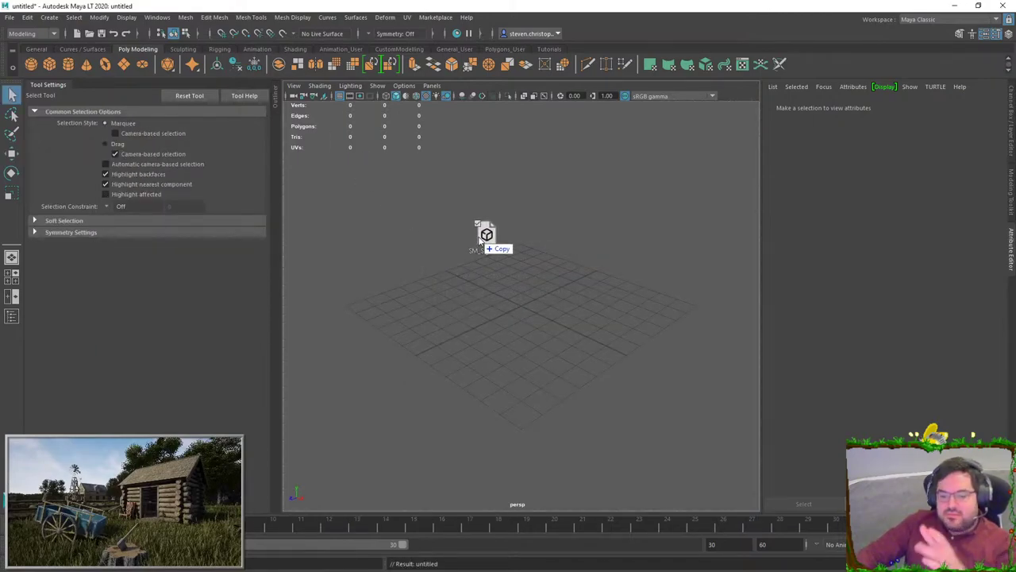
left_click_drag(480, 237, 477, 238)
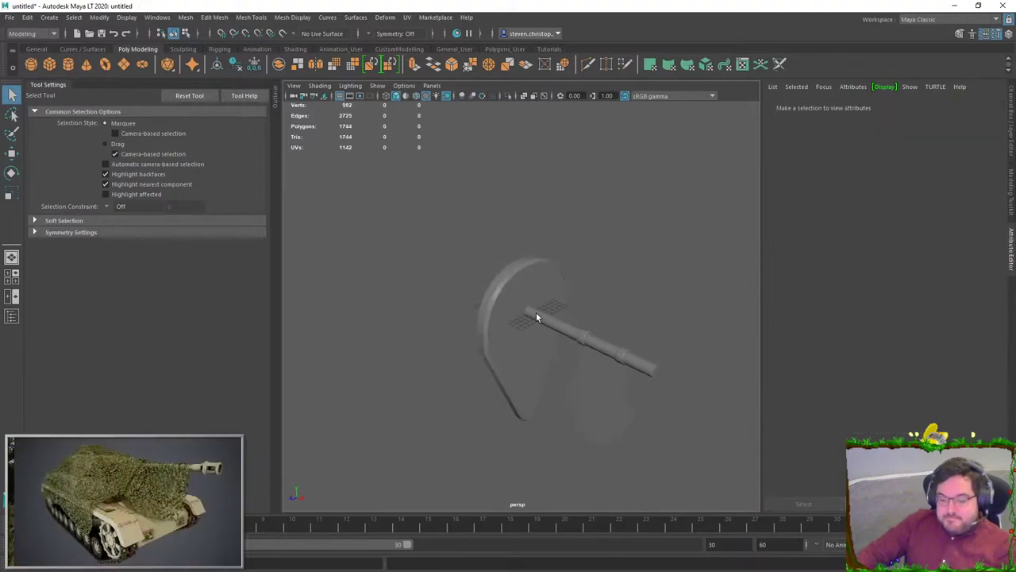
- Delete every part of the sign mesh except the hanging banner
left_click(543, 323)
scroll(546, 329, "up", 6)
left_click_drag(558, 352, 683, 363, "alt")
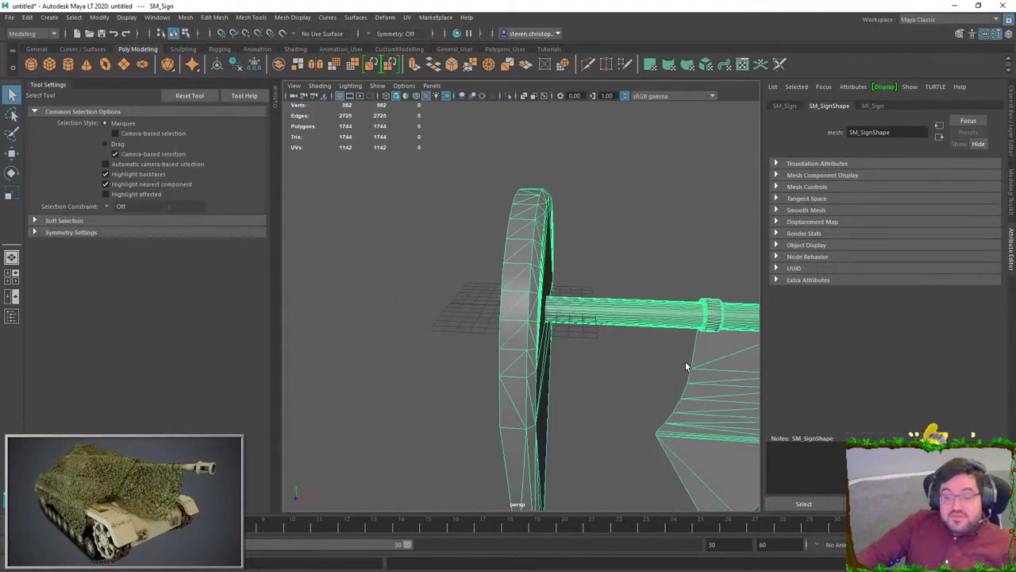
middle_click_drag(683, 363, 531, 338, "alt")
key("F11")
scroll(531, 335, "down", 5)
left_click_drag(531, 335, 539, 301, "alt")
double_click(539, 302)
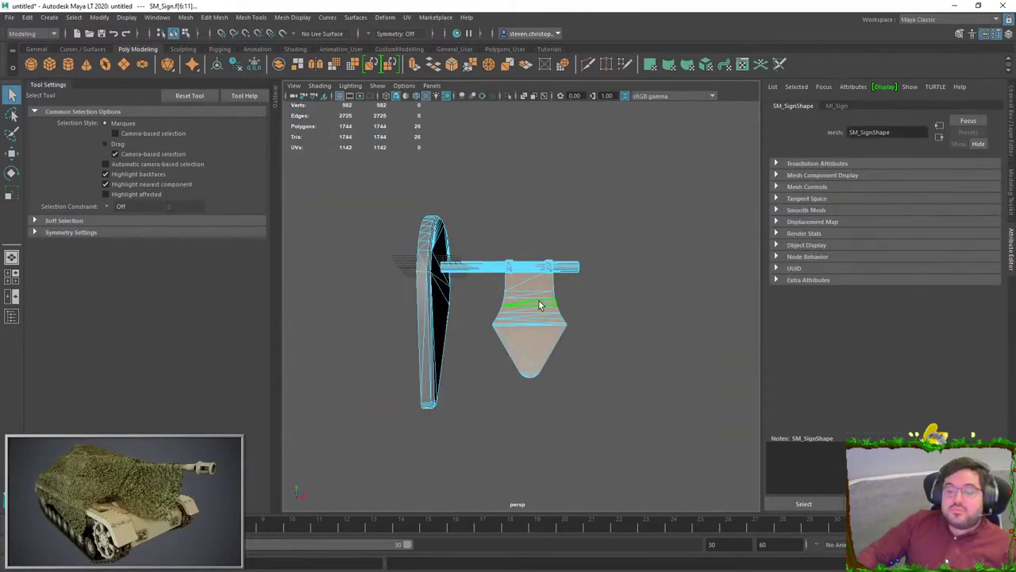
scroll(446, 288, "down", 6)
scroll(609, 347, "up", 6)
key("Delete")
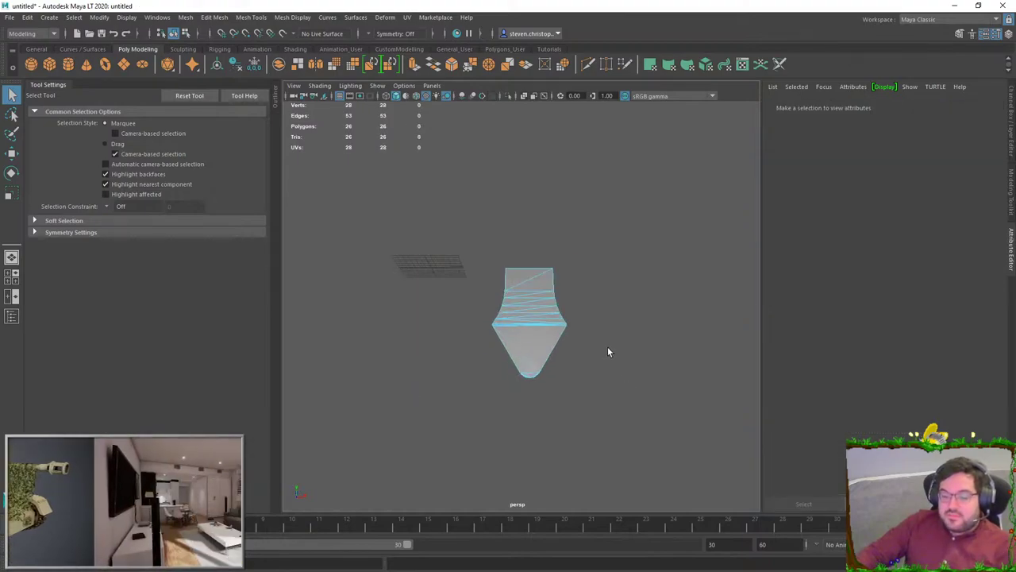
- Select the remaining banner as an object and center its pivot
right_click_drag(461, 273, 614, 242)
left_click_drag(530, 371, 547, 328, "alt")
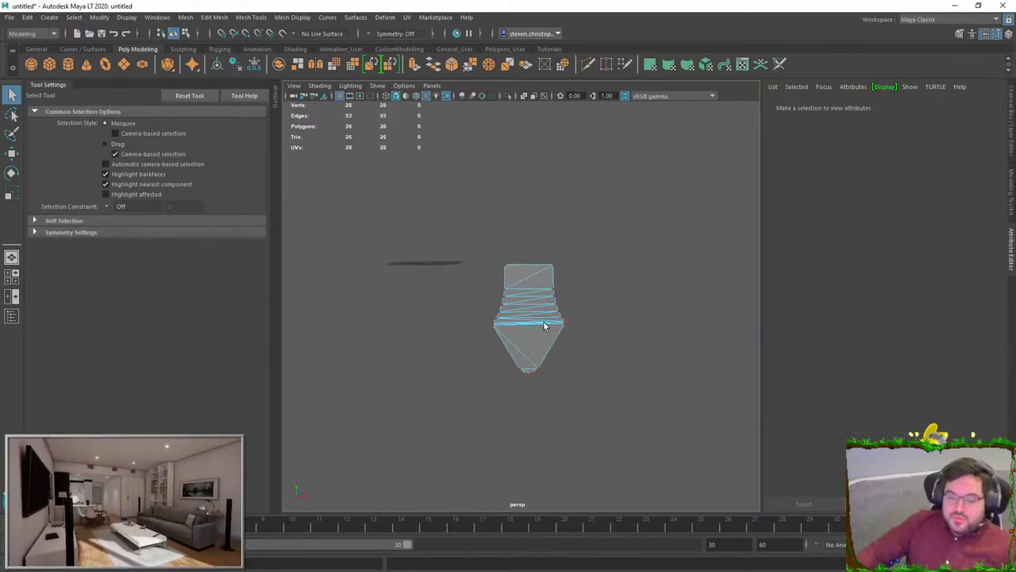
right_click_drag(548, 327, 652, 190)
key("w")
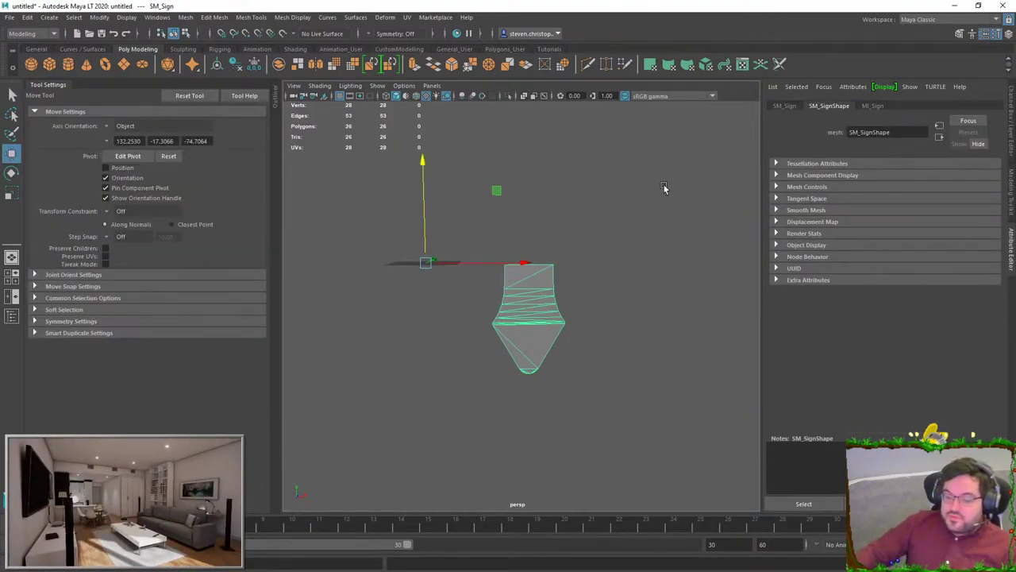
left_click_drag(502, 227, 532, 279, "alt")
middle_click_drag(532, 279, 576, 267, "alt")
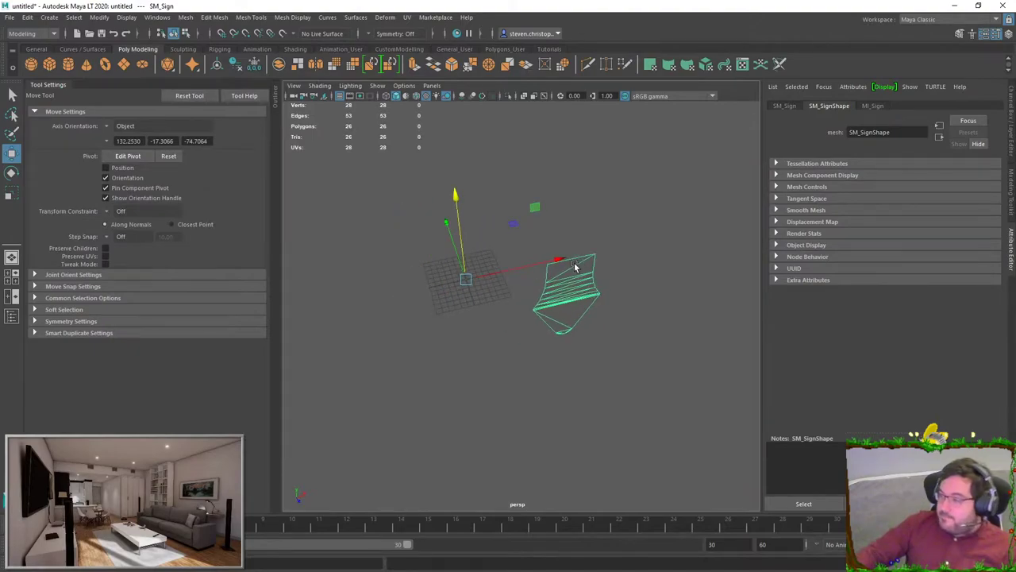
left_click(100, 18)
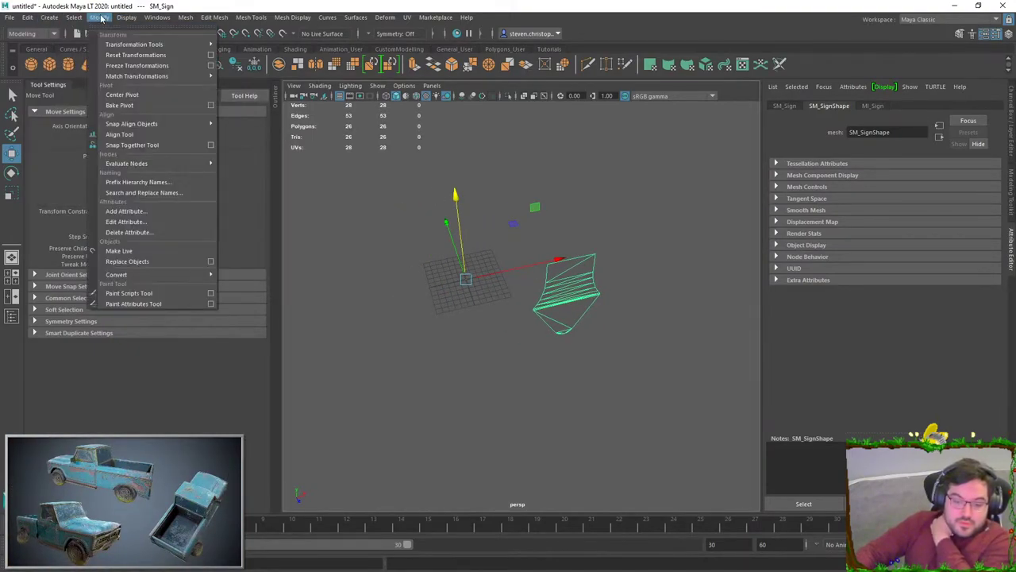
left_click(121, 95)
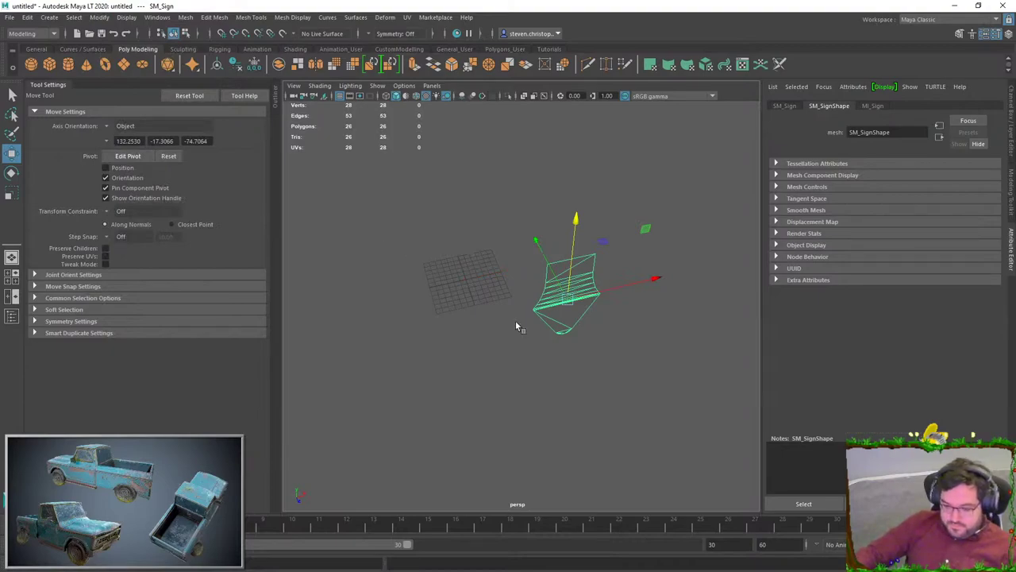
- Move the banner in the front view so it hangs directly below the world origin
left_click_drag(630, 255, 634, 299, "alt")
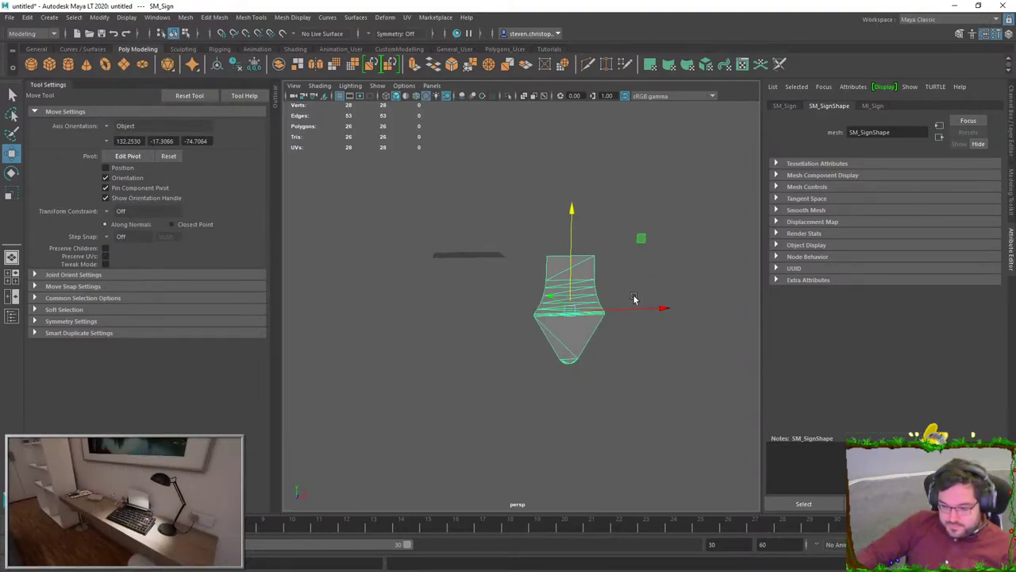
key("space")
scroll(626, 426, "up", 5)
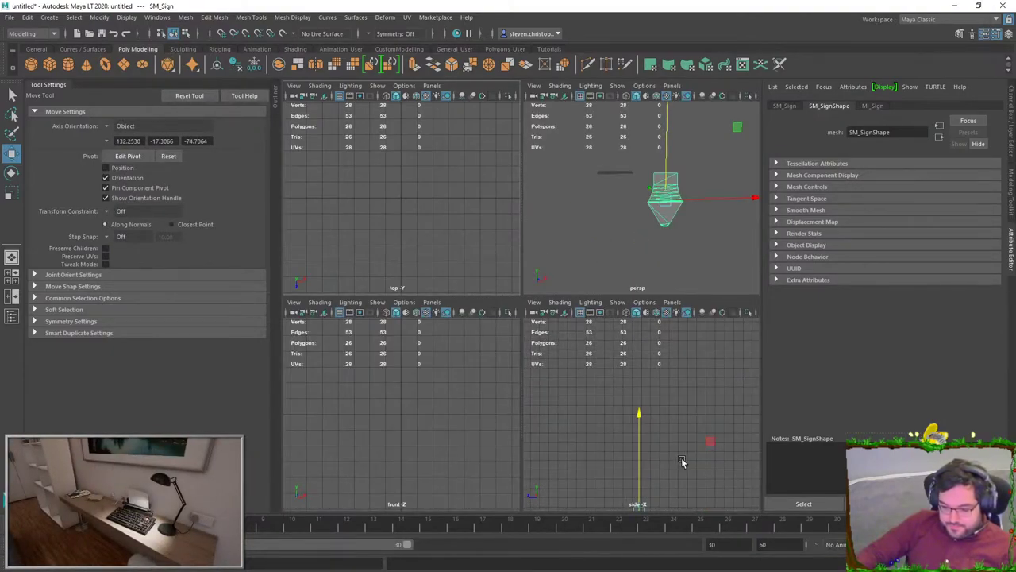
key("space")
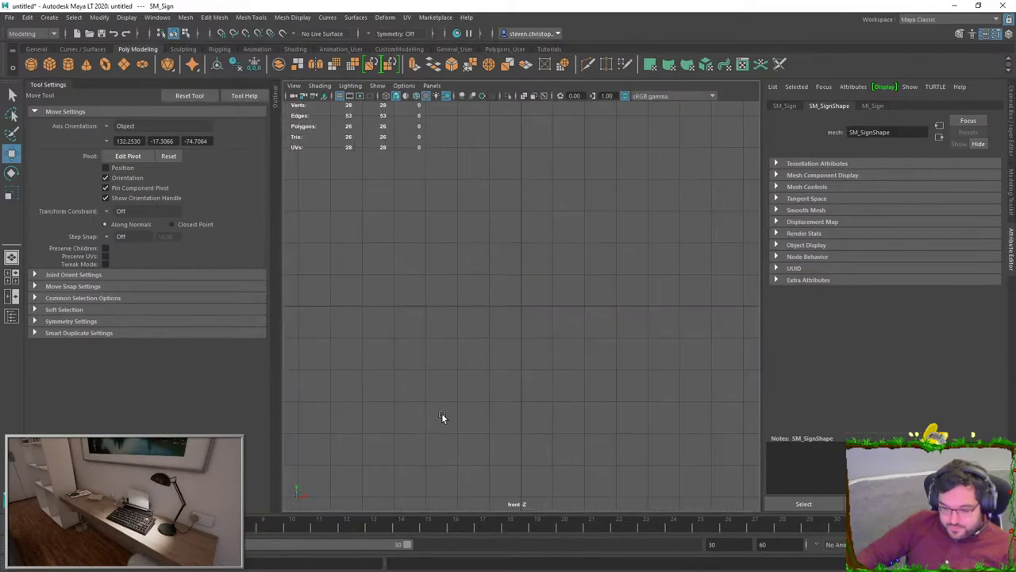
key("f")
key("ctrl+z")
middle_click_drag(618, 320, 562, 286, "alt")
scroll(594, 350, "up", 3)
left_click_drag(639, 372, 426, 364)
middle_click_drag(427, 366, 434, 367)
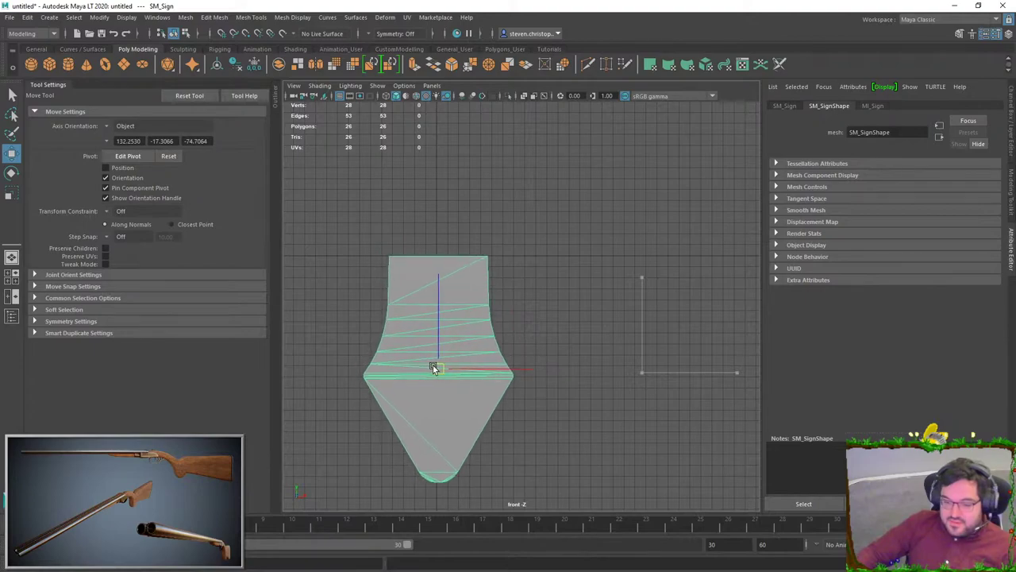
- Fine-tune the banner's sideways position so it is centered on the vertical grid axis
middle_click_drag(454, 414, 524, 263, "alt")
scroll(523, 263, "up", 4)
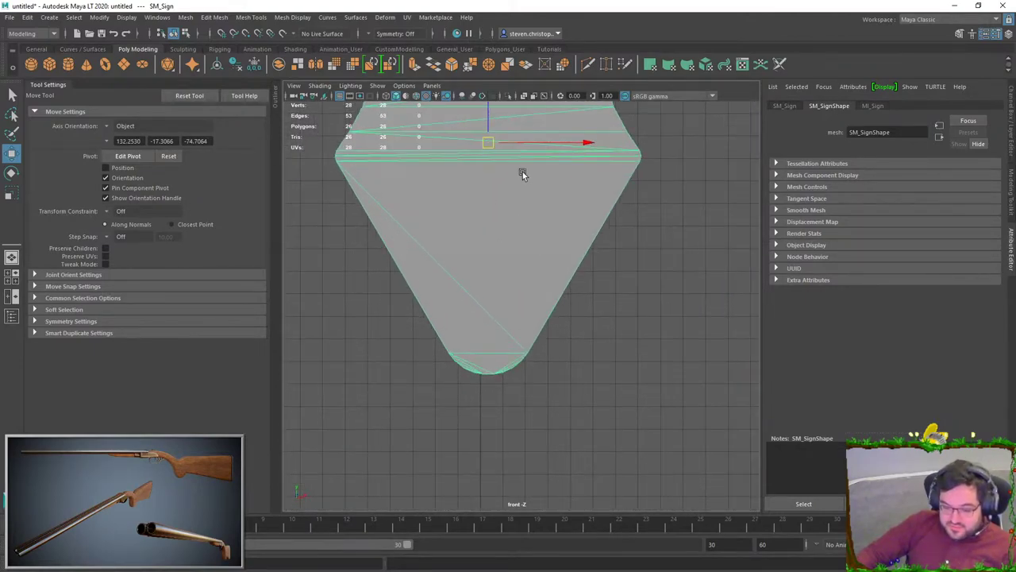
left_click_drag(547, 151, 544, 146)
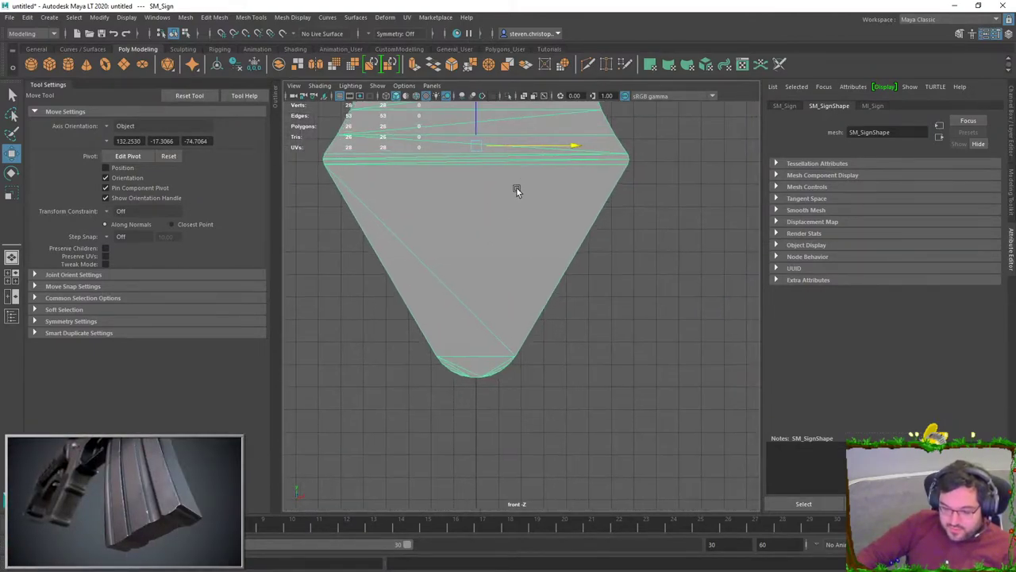
middle_click_drag(523, 180, 545, 492, "alt")
scroll(517, 328, "up", 1)
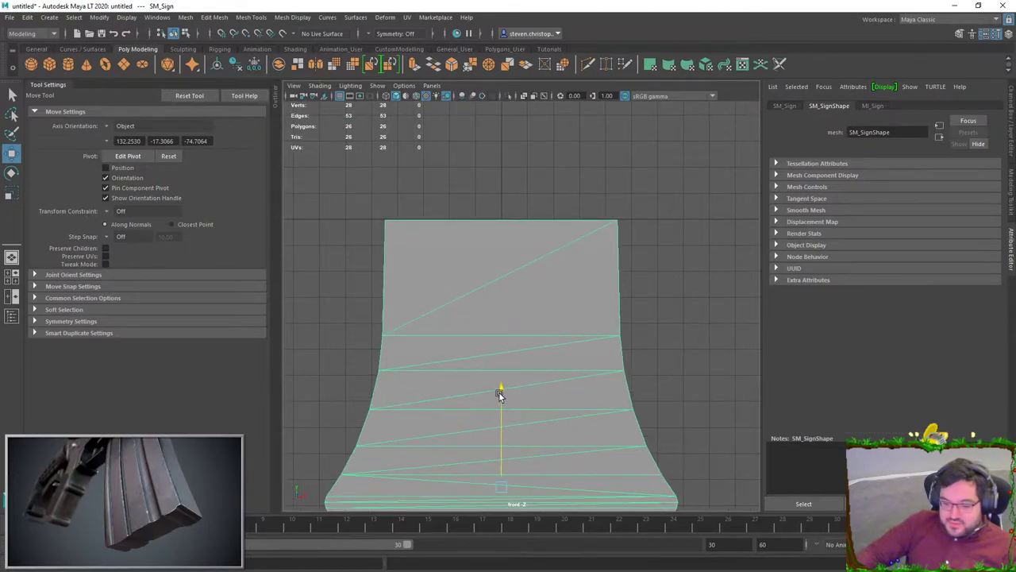
- Export the banner mesh as SM_Small_Flat and import it as a static mesh into the FlyingBoat Unreal project
key("space")
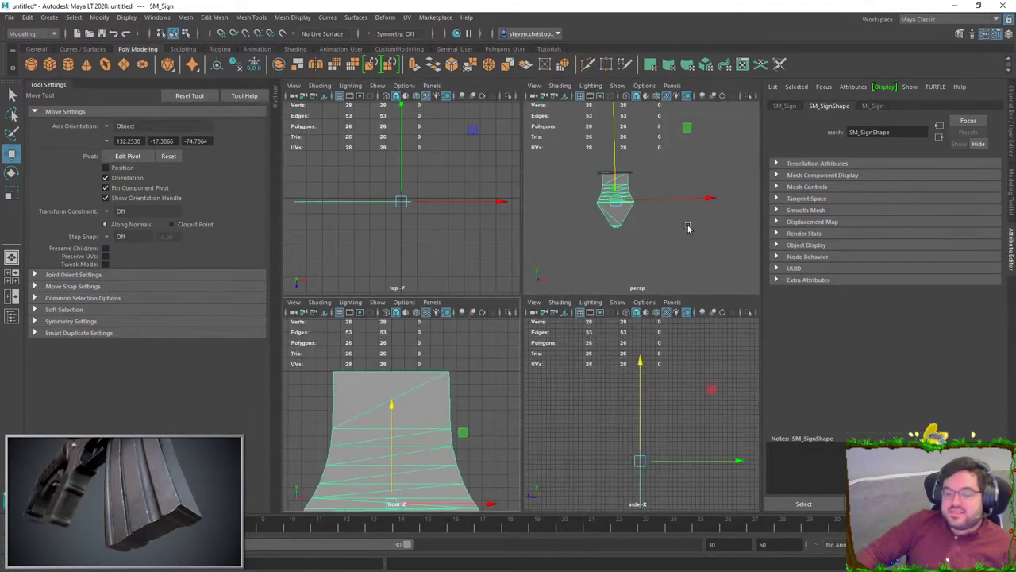
key("space")
left_click(611, 234)
left_click_drag(480, 295, 524, 321, "alt")
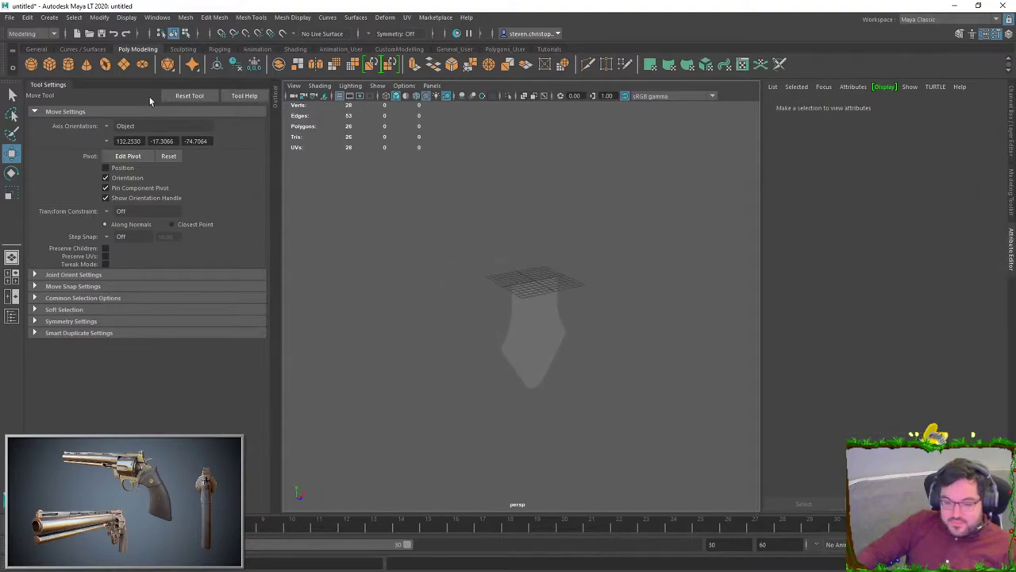
left_click(530, 322)
left_click(10, 17)
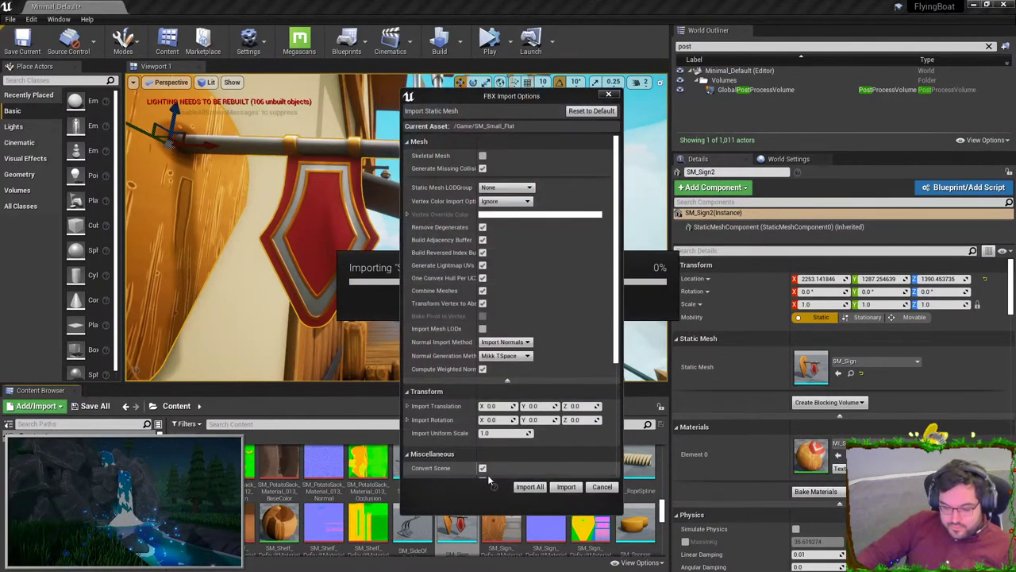
left_click(560, 486)
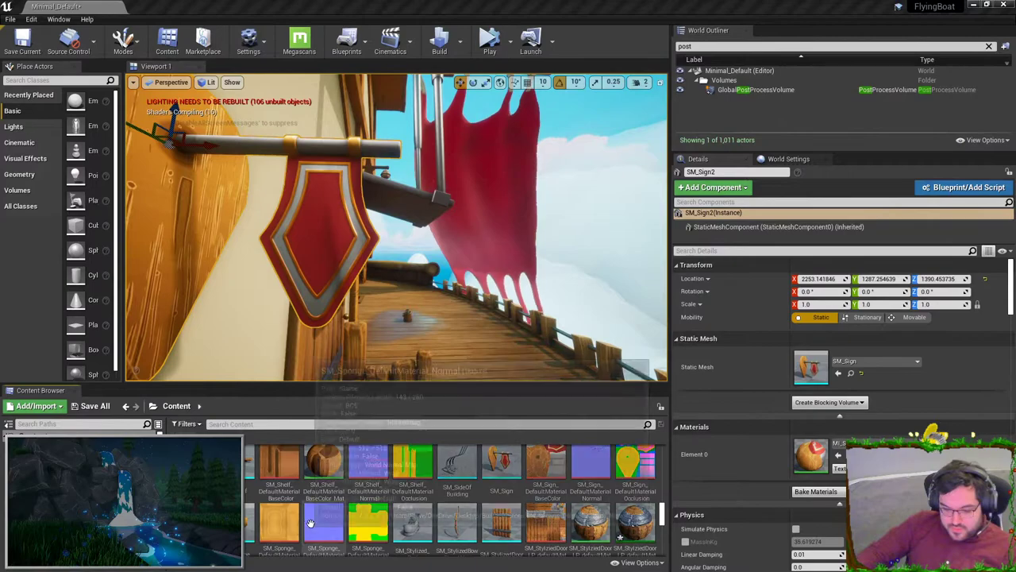
- Locate the sign's mesh and MI_Sign material among the assets and search the Content folder for flag
scroll(475, 504, "up", 1)
double_click(510, 511)
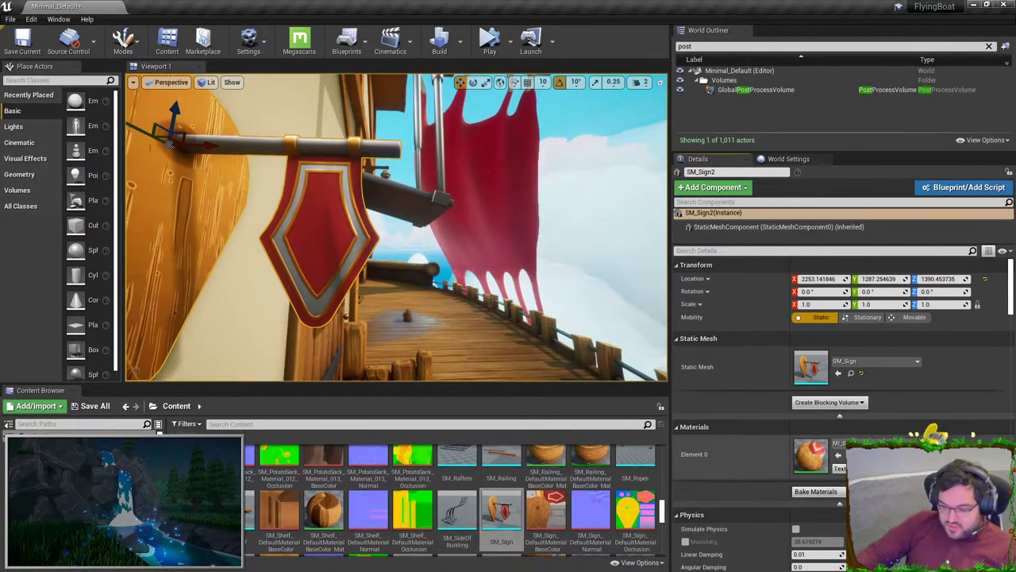
left_click(850, 455)
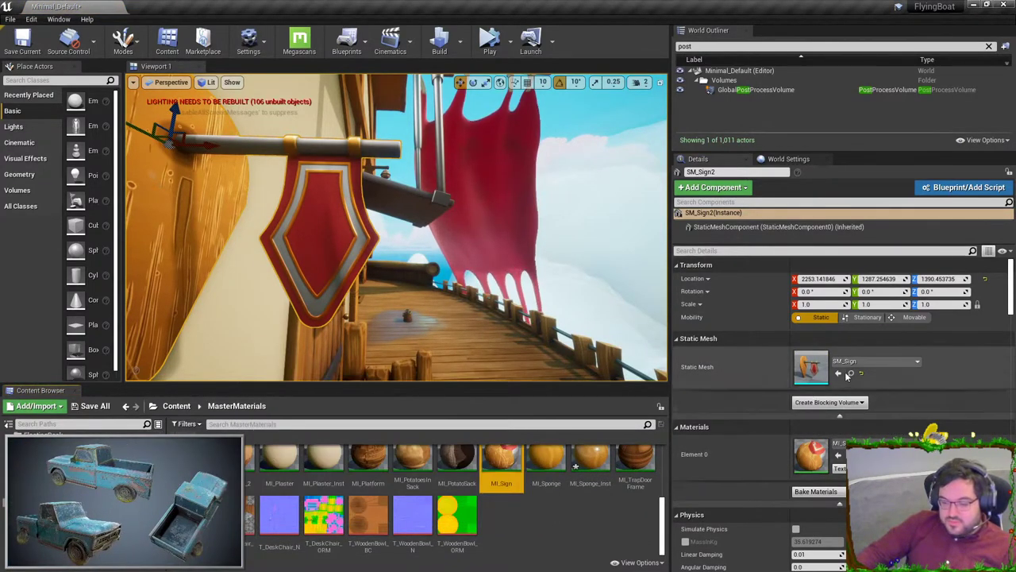
left_click(850, 375)
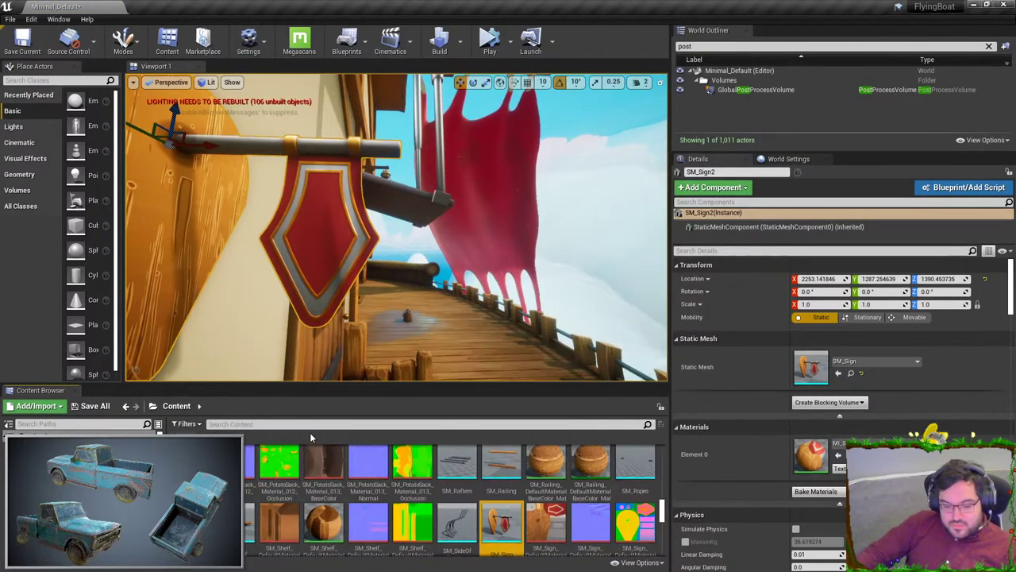
left_click(316, 423)
type("flag")
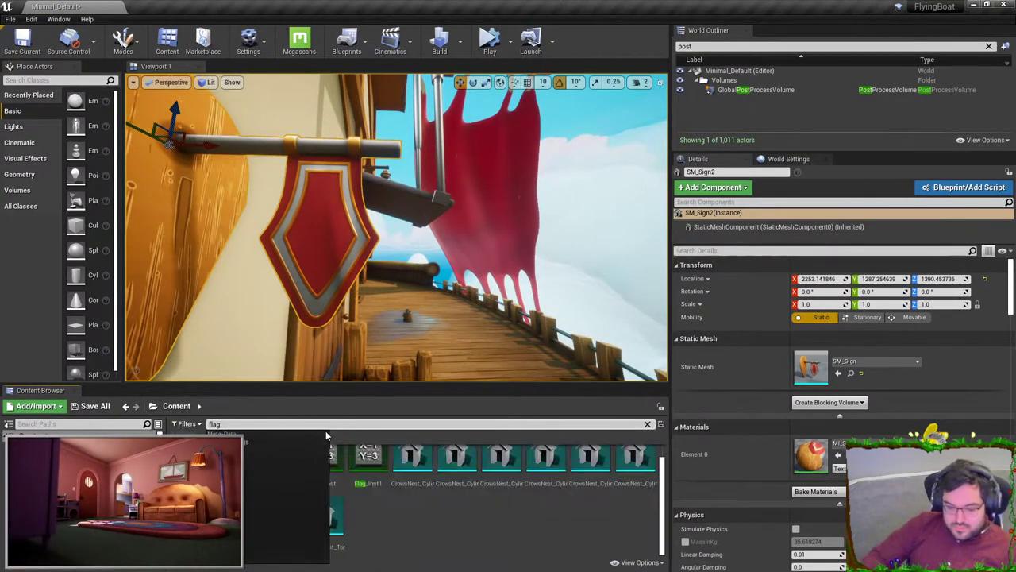
left_click(221, 423)
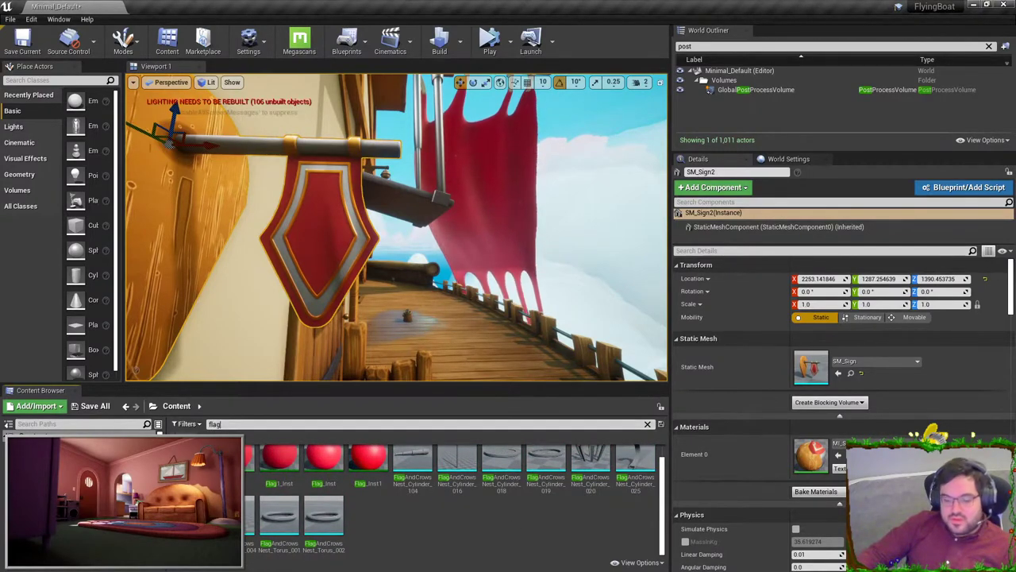
- Examine the ship's cabin interior up to the alcove with the seated character
scroll(565, 518, "up", 2)
scroll(522, 531, "down", 2)
scroll(402, 513, "up", 2)
right_click_drag(397, 270, 369, 242)
key("w")
right_click_drag(389, 333, 357, 294)
key("w")
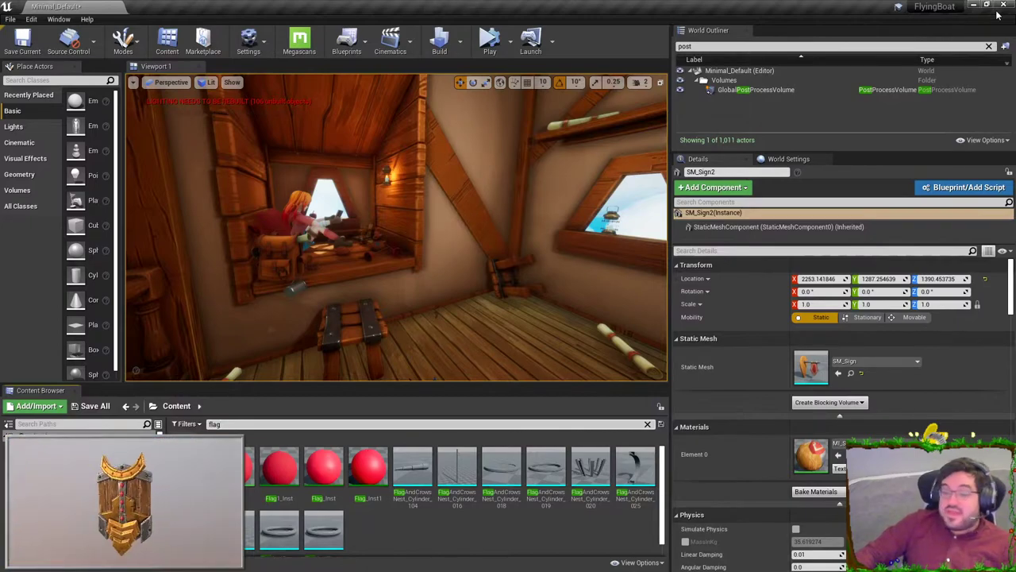
key("w")
right_click_drag(444, 341, 405, 346)
scroll(523, 526, "down", 1)
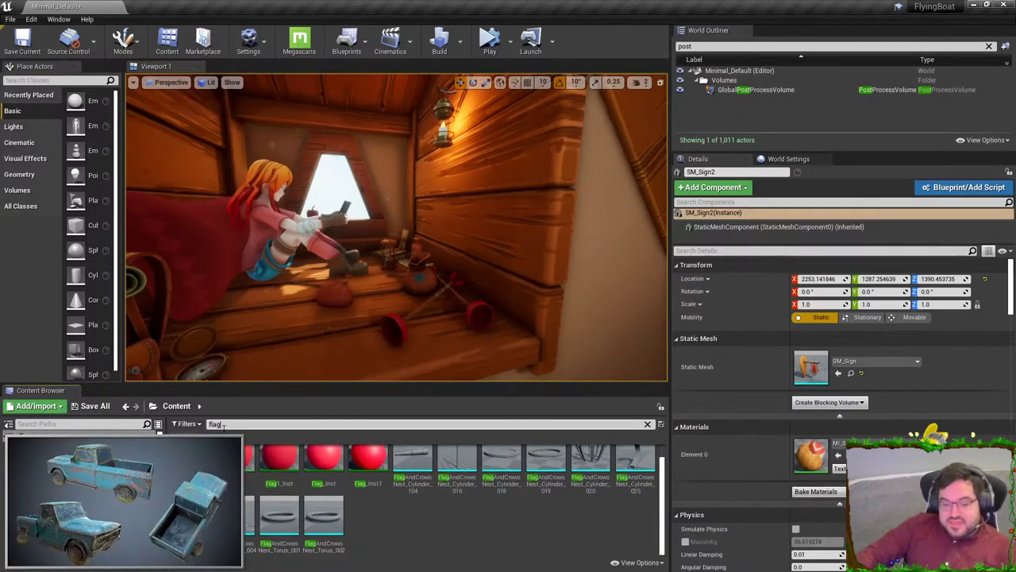
- Search the Content folder for small to find the imported banner mesh
scroll(472, 498, "down", 10)
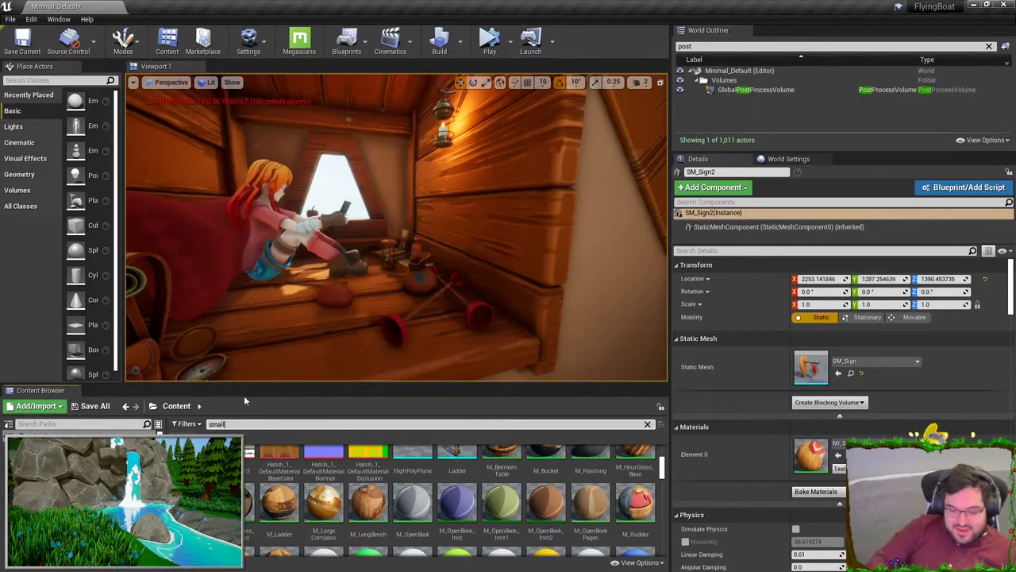
type("flat")
key("BackSpace")
key("BackSpace")
key("BackSpace")
key("BackSpace")
key("BackSpace")
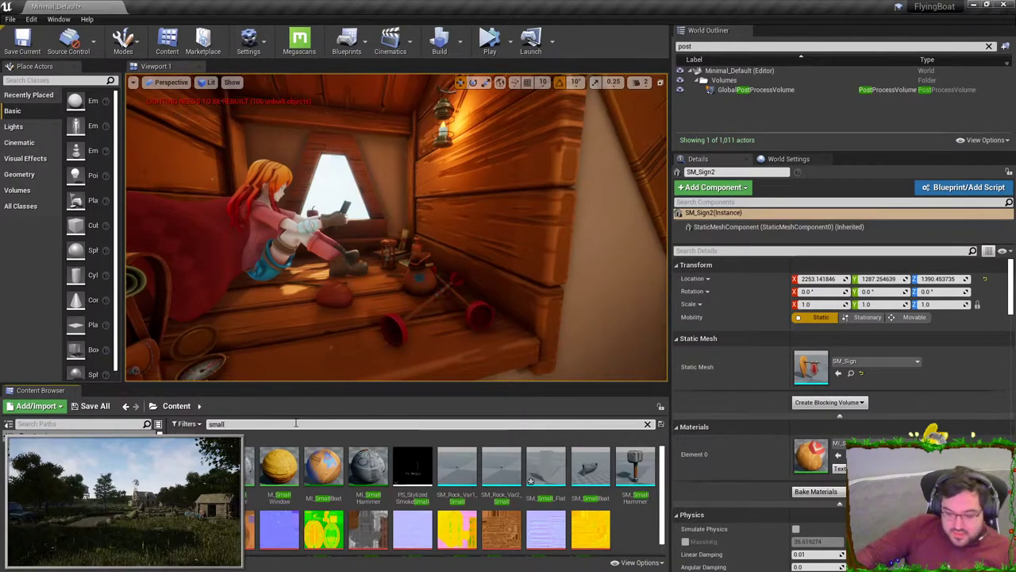
- Rename the imported SM_Small_Flat mesh as SM_Small_Flag and assign the MI_Sign material to it
left_click(556, 473)
left_click(560, 474)
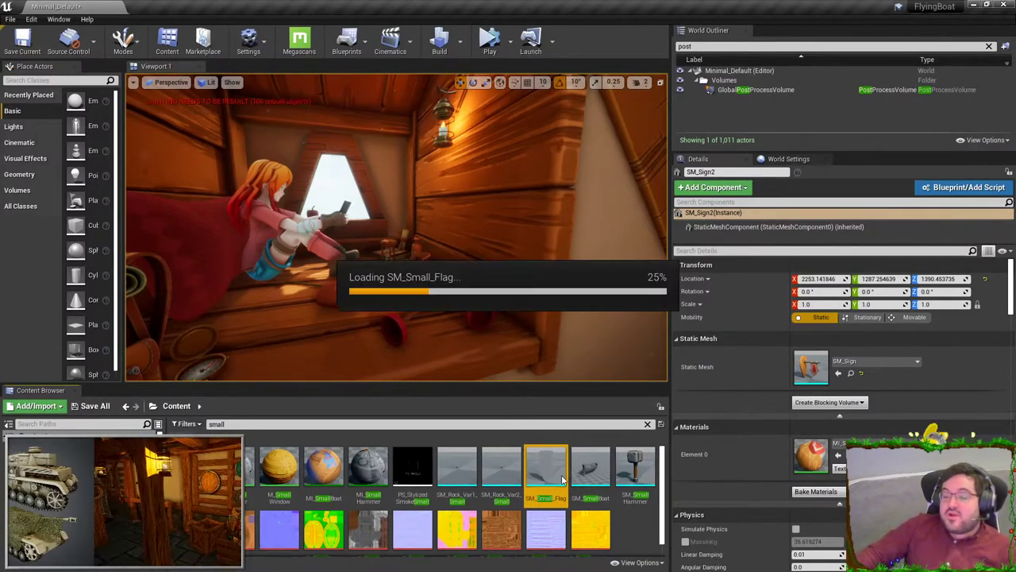
left_click(851, 455)
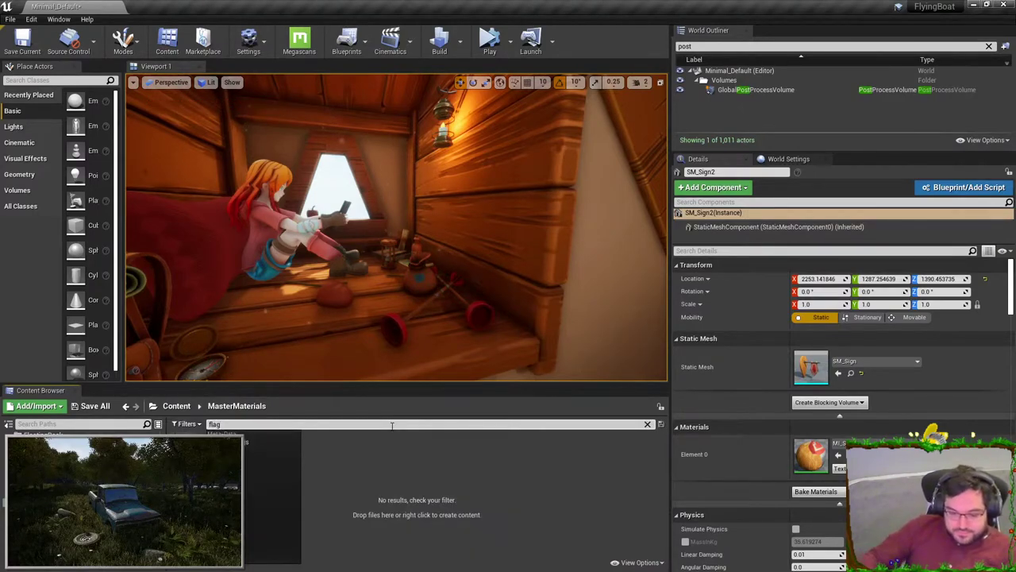
left_click(176, 405)
- Delete the selected sign from the level and place SM_Small_Flag on the wooden pole beside the large red sail
right_click_drag(397, 227, 389, 286)
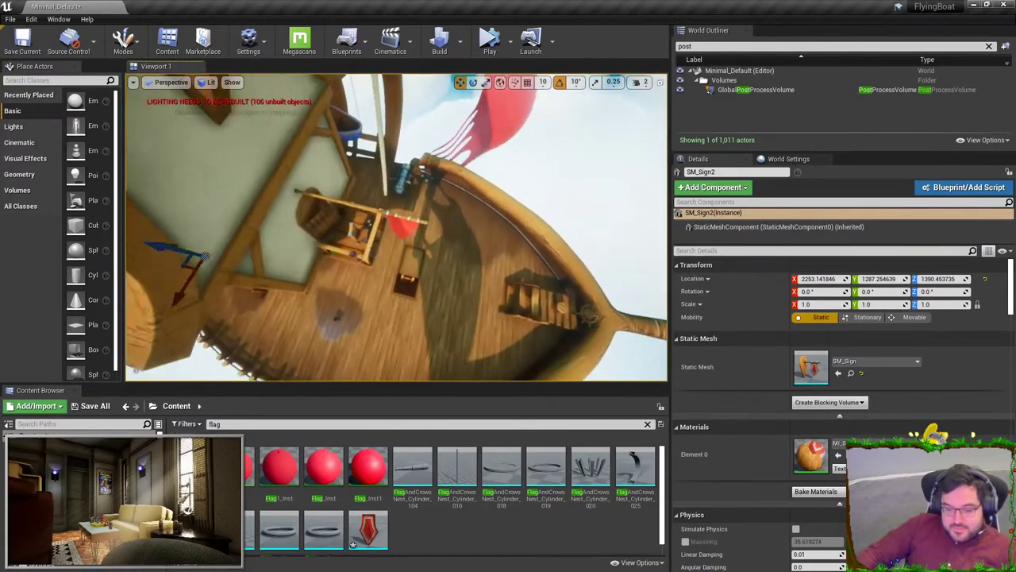
key("Delete")
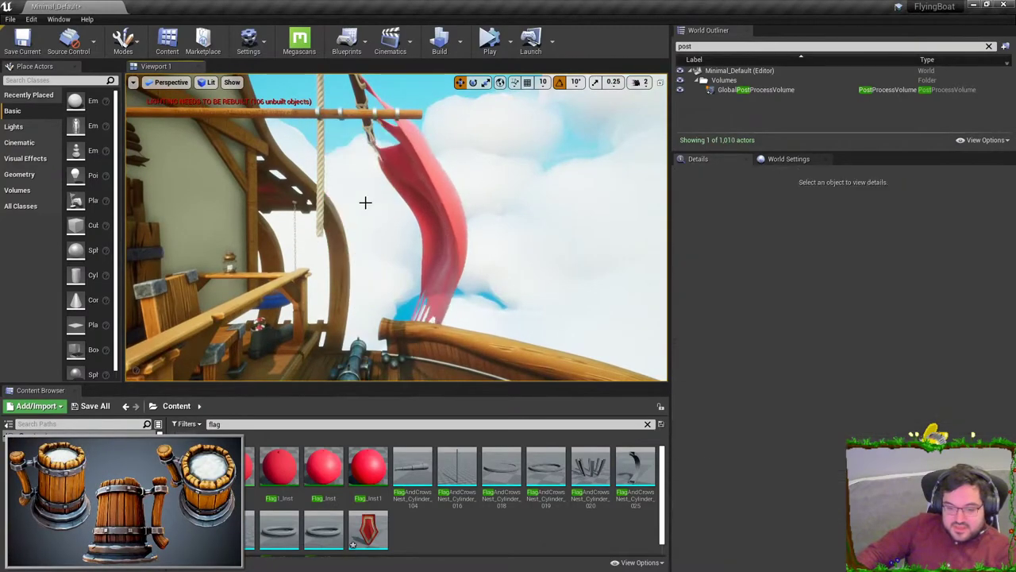
right_click_drag(363, 193, 354, 165)
left_click_drag(368, 529, 383, 188)
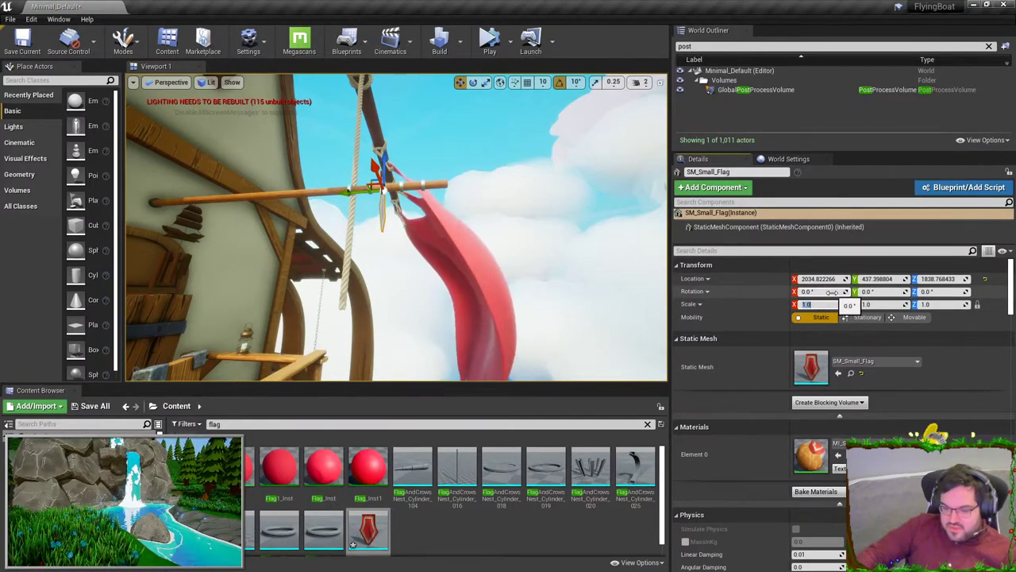
- Set the flag's Z rotation to 90° and its uniform scale to 4
left_click(925, 293)
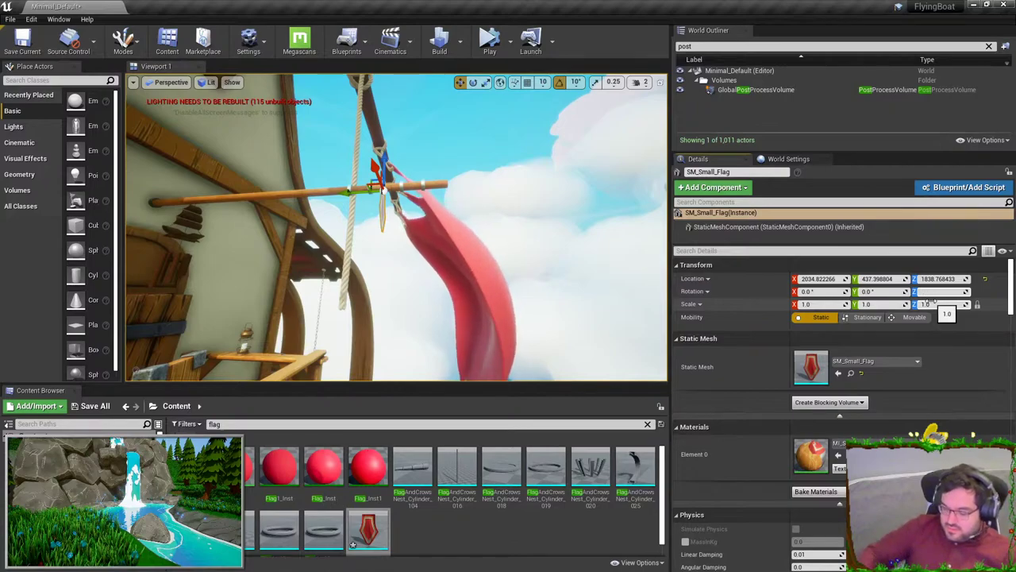
type("90")
key("Return")
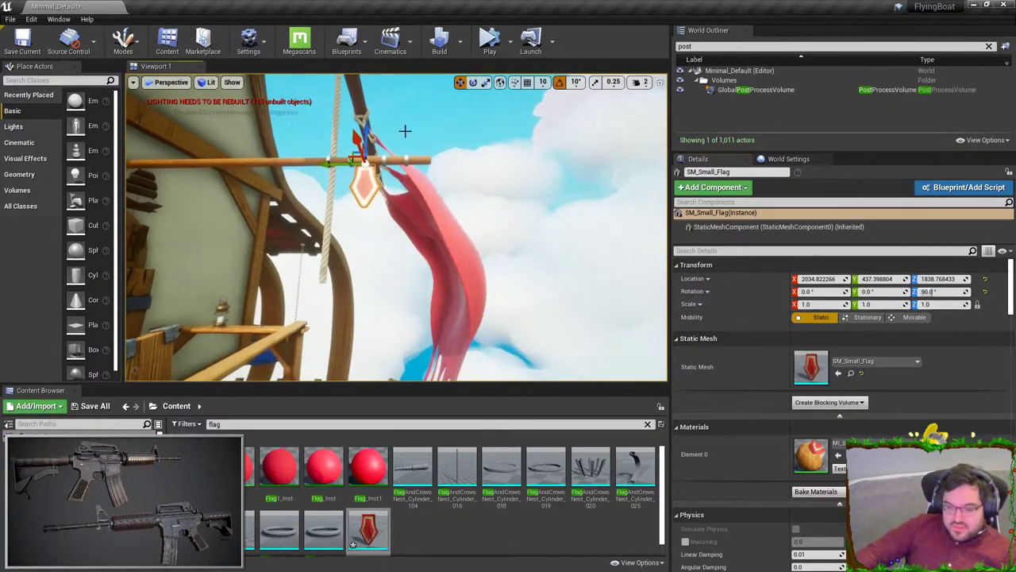
left_click(824, 304)
type("4")
key("Return")
- Slide the flag along the wooden pole to a Y location of about 434
right_click_drag(526, 196, 520, 195)
left_click_drag(397, 169, 402, 170)
right_click_drag(507, 168, 506, 166)
key("w")
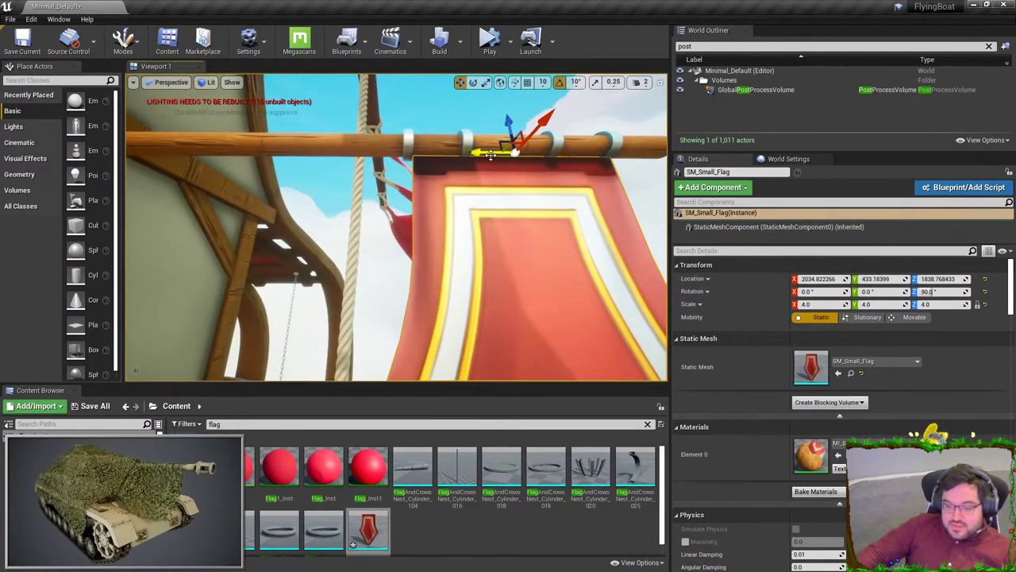
left_click_drag(491, 154, 487, 155)
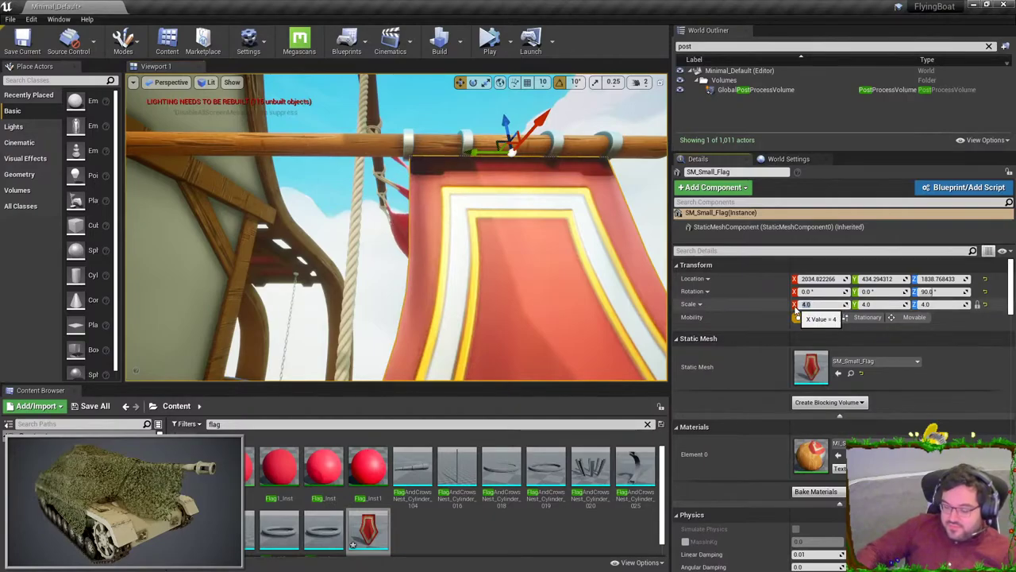
- Set the flag's uniform scale to 4.5 and check its fit under the pole from near and far
key("Return")
key("s")
right_click_drag(399, 297, 400, 297)
key("Escape")
key("s")
key("w")
left_click(411, 262)
key("w")
right_click_drag(476, 278, 477, 278)
key("g")
key("s")
right_click_drag(442, 204, 442, 204)
key("s")
left_click_drag(408, 168, 431, 169)
- Create a material instance of MI_Sign and assign it to the placed flag's material Element 0
left_click(851, 455)
right_click(499, 526)
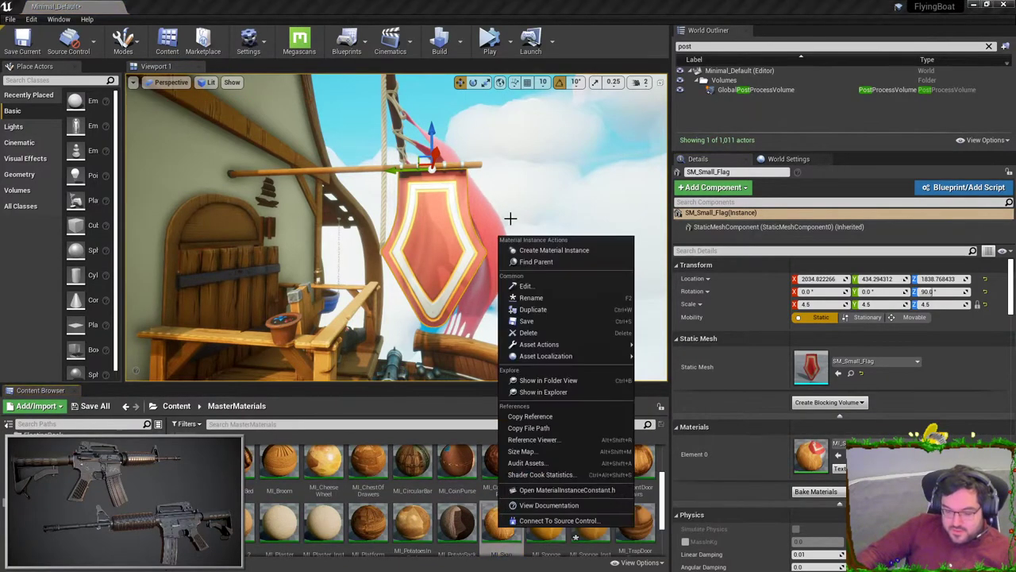
left_click(542, 250)
left_click_drag(543, 523, 826, 448)
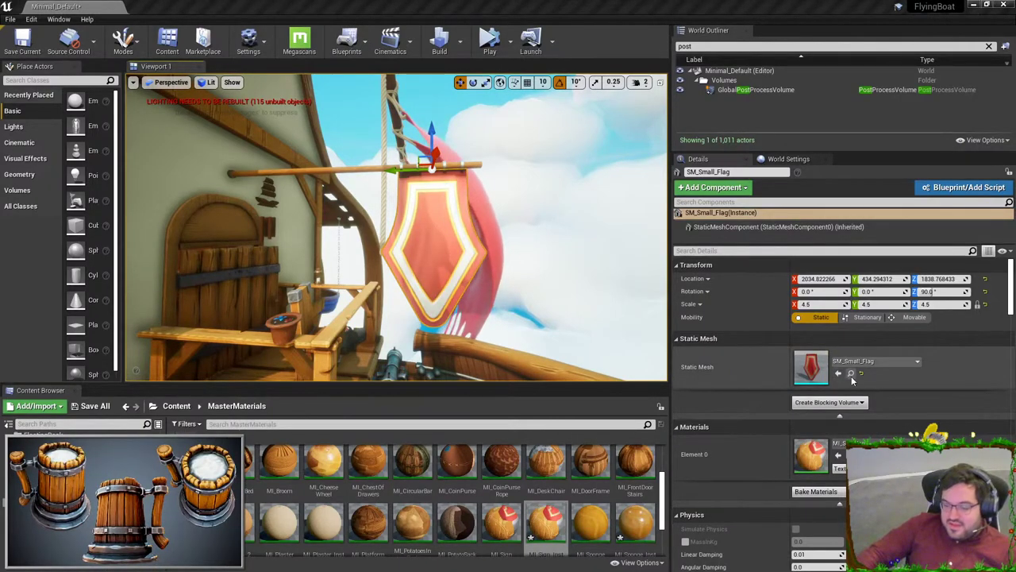
- Delete the red pennant from the mast above the crow's nest
left_click(850, 373)
right_click_drag(397, 227, 420, 207)
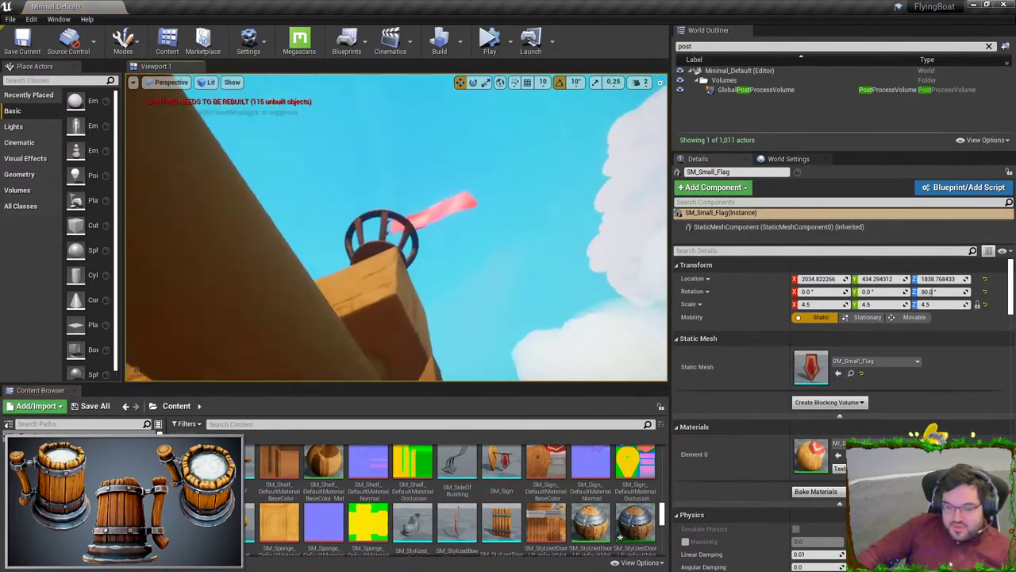
right_click_drag(490, 310, 490, 346)
left_click(488, 254)
key("Delete")
mouse_move(488, 254)
right_mouse_down()
mouse_move(476, 256)
mouse_move(484, 250)
right_mouse_up()
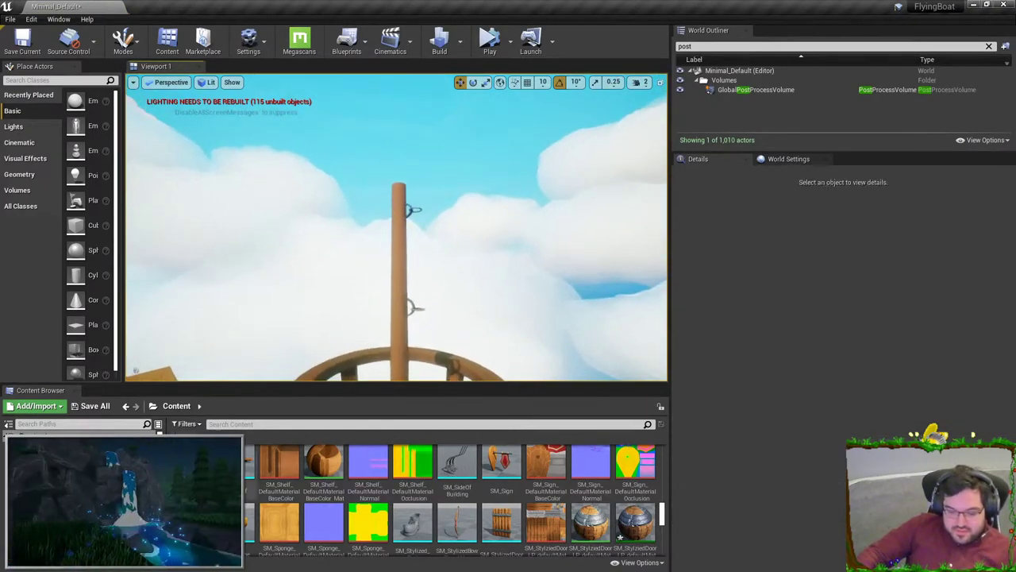
- Place a SM_Small_Flag mesh on the mast above the crow's nest and set its Z rotation to 90°
left_click_drag(191, 508, 407, 254)
left_click(402, 257)
key("e")
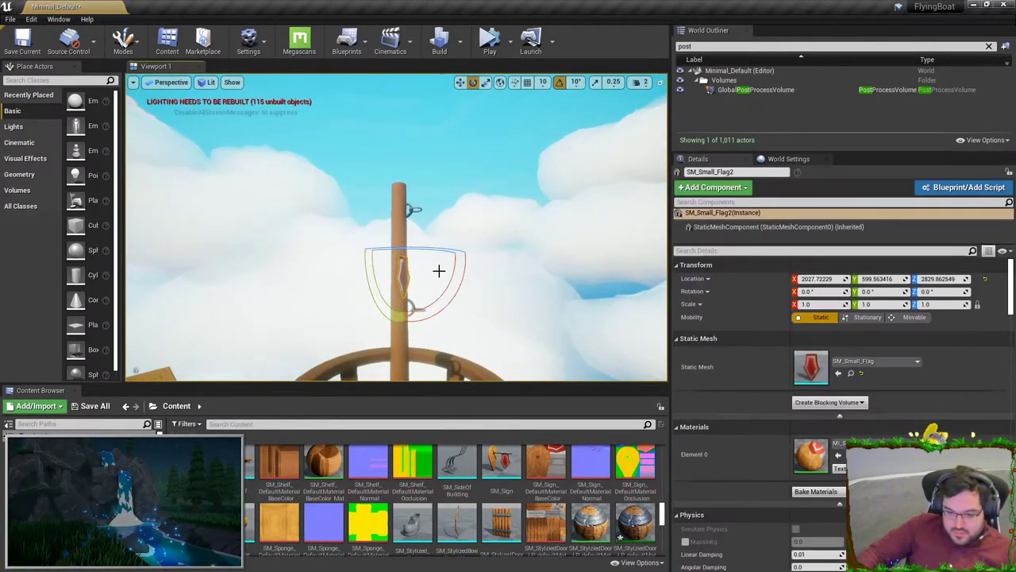
left_click(941, 292)
type("90")
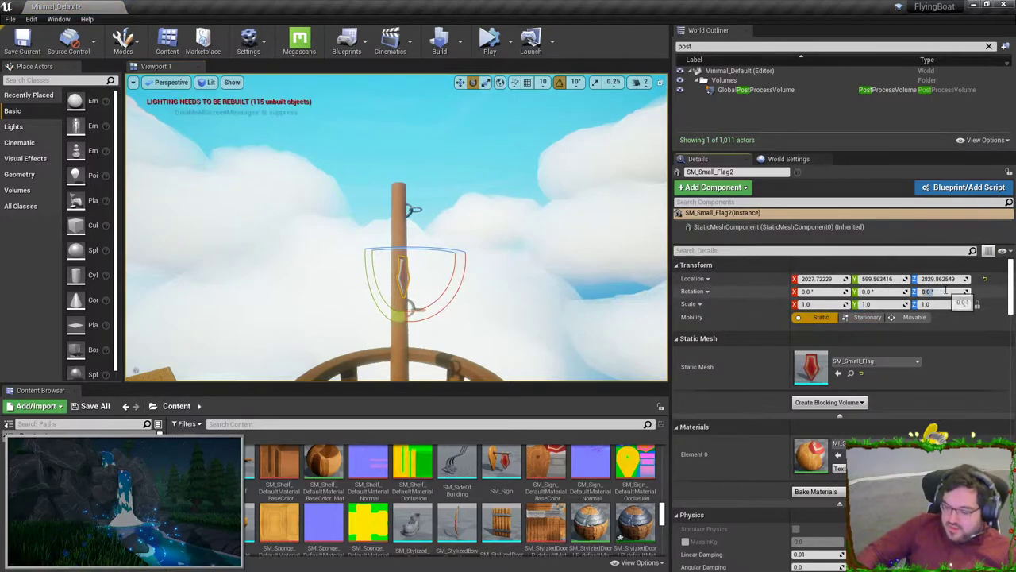
key("Return")
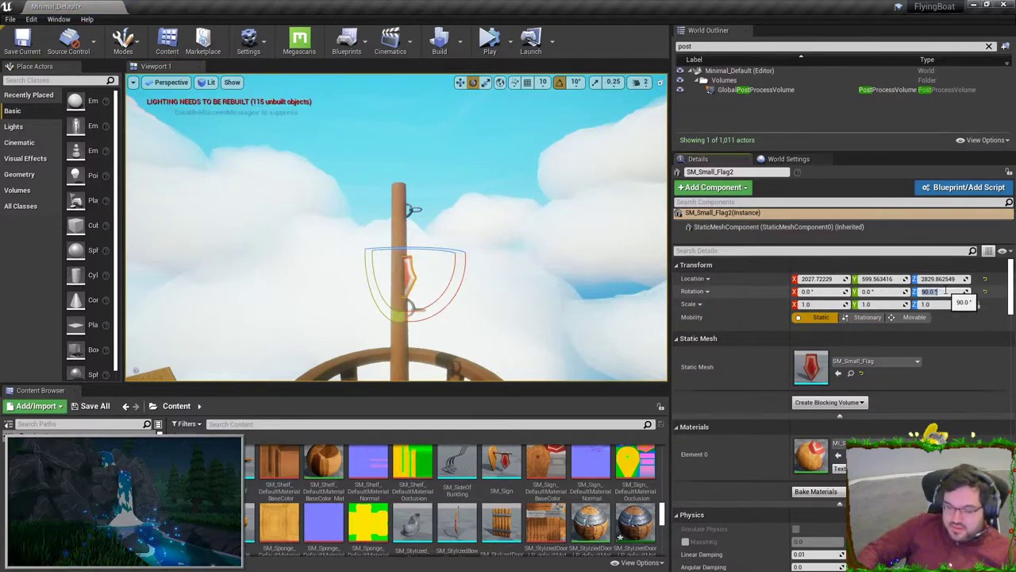
- Try tilting the mast flag about X, first at 90° and then at about 100.8°
left_click(873, 291)
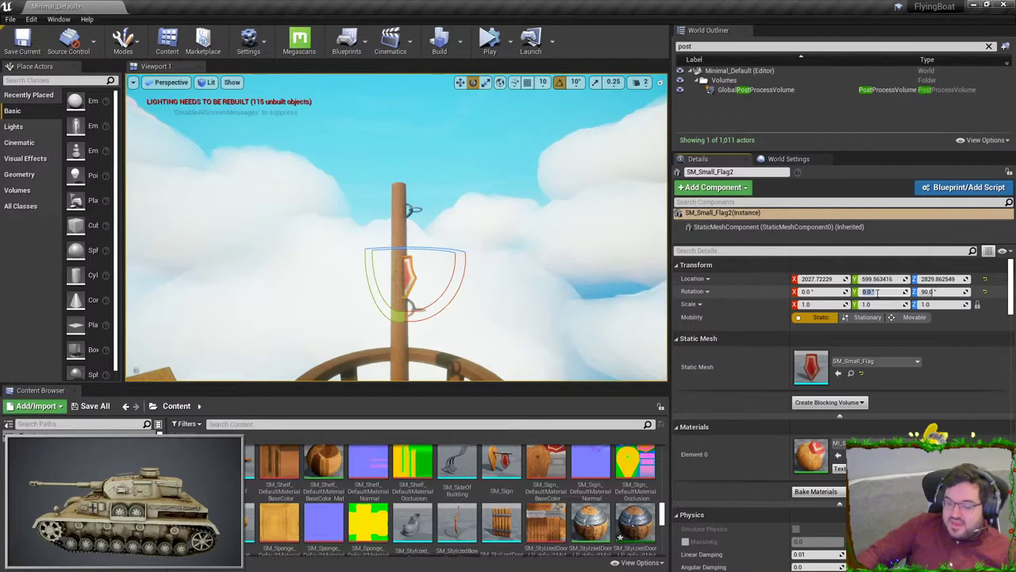
left_click(830, 292)
type("90")
key("Return")
left_click_drag(470, 340, 478, 376, "alt")
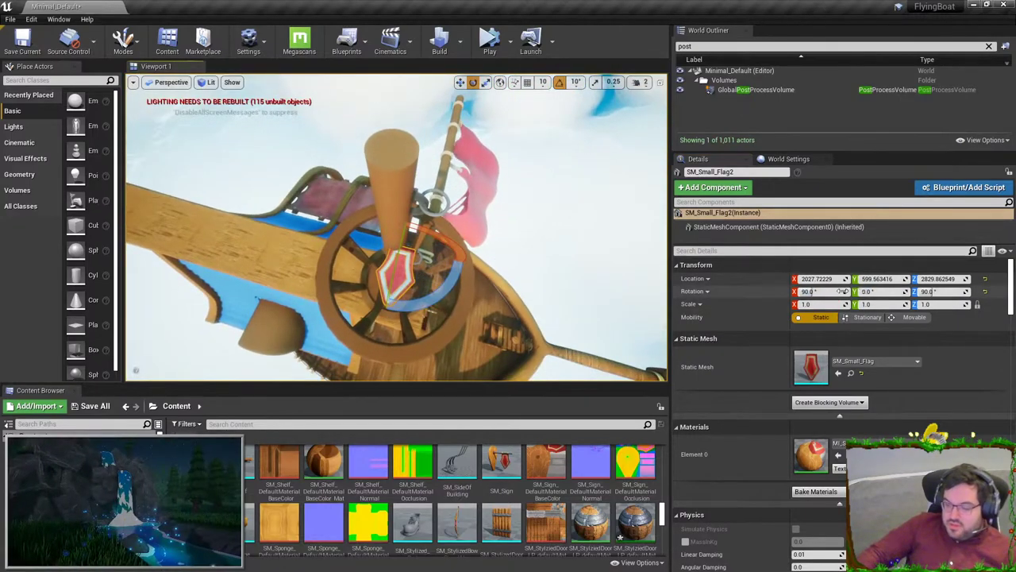
mouse_move(818, 291)
left_mouse_down()
mouse_move(804, 292)
mouse_move(818, 292)
left_mouse_up()
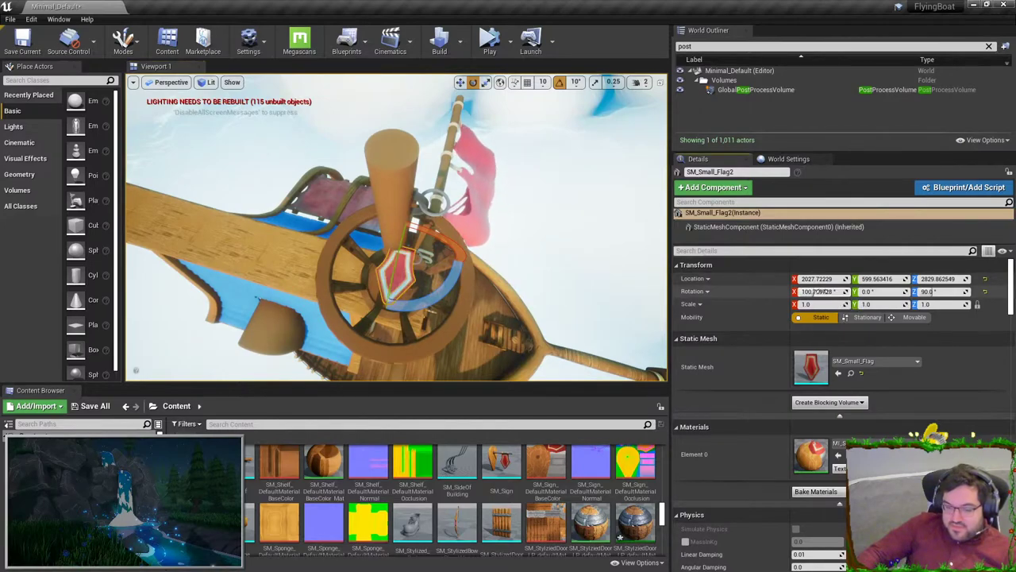
- Reset the mast flag's X rotation to 0° and set its Y rotation to 270°
left_click(816, 291)
type("0")
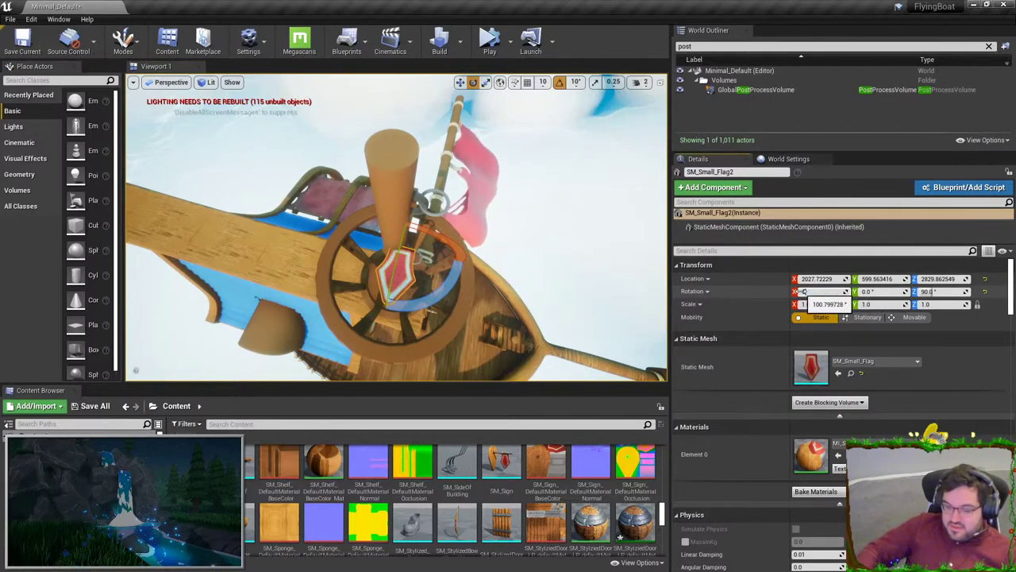
key("Tab")
type("90")
key("Return")
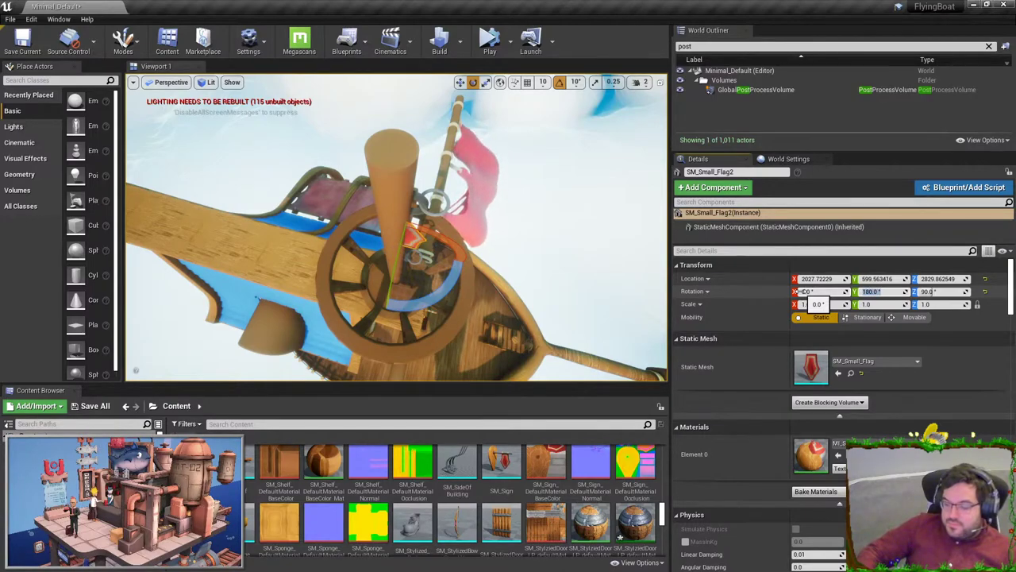
key("BackSpace")
key("BackSpace")
key("BackSpace")
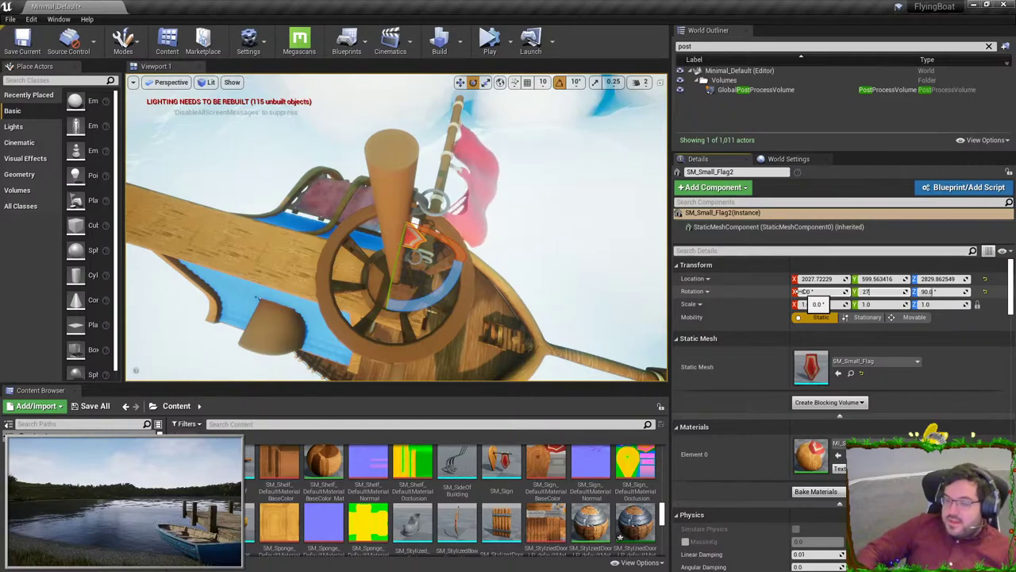
key("f")
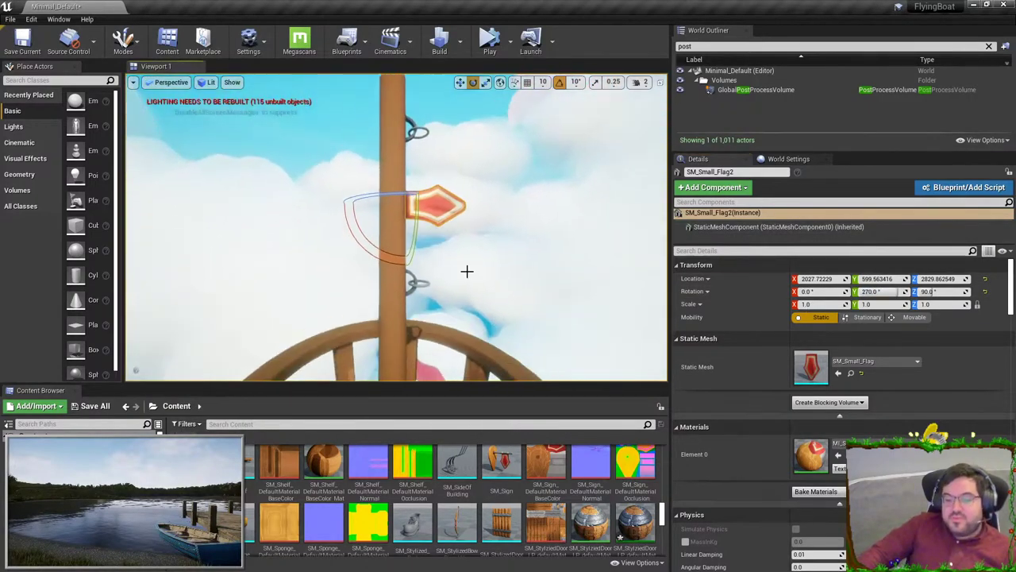
- Scale the mast flag uniformly to about 6.56 and slide it off the mast to a Y location of about 586.6, meeting the chain rings
left_click_drag(404, 198, 445, 170)
middle_click_drag(401, 188, 421, 188)
mouse_move(381, 198)
left_mouse_down()
mouse_move(315, 198)
mouse_move(484, 198)
mouse_move(373, 198)
left_mouse_up()
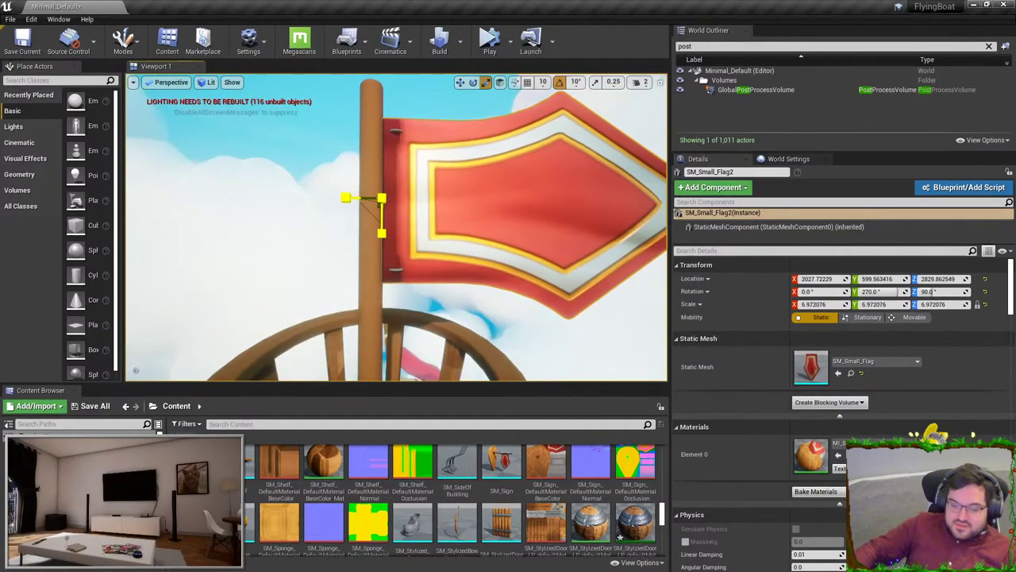
key("w")
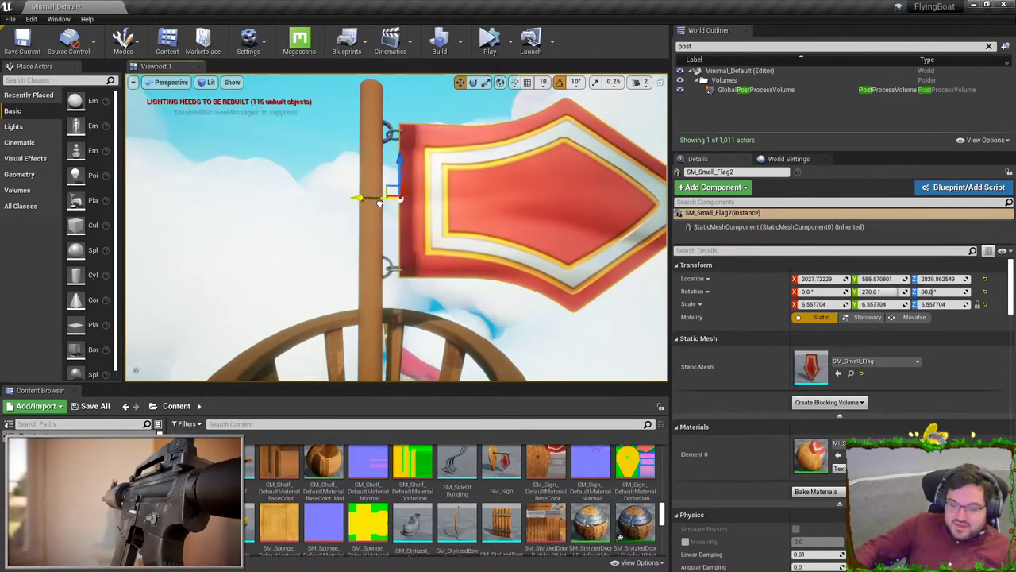
key("Escape")
- Examine the hanging sign, the sails, the deck and the building frame around the ship
key("s")
right_click_drag(397, 227, 445, 169)
key("w")
right_click_drag(333, 246, 485, 245)
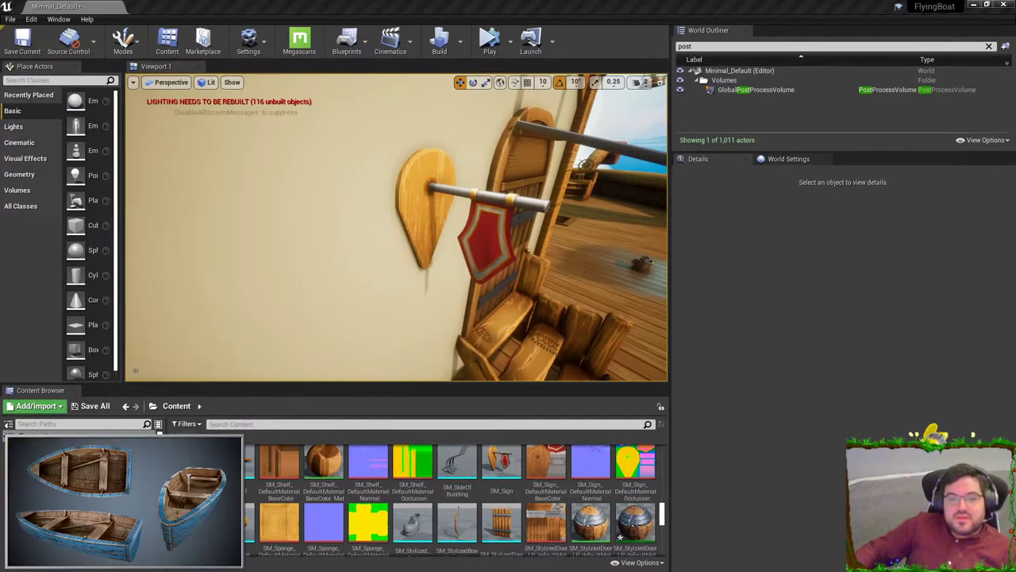
right_click_drag(397, 227, 508, 223)
right_click_drag(425, 234, 447, 257)
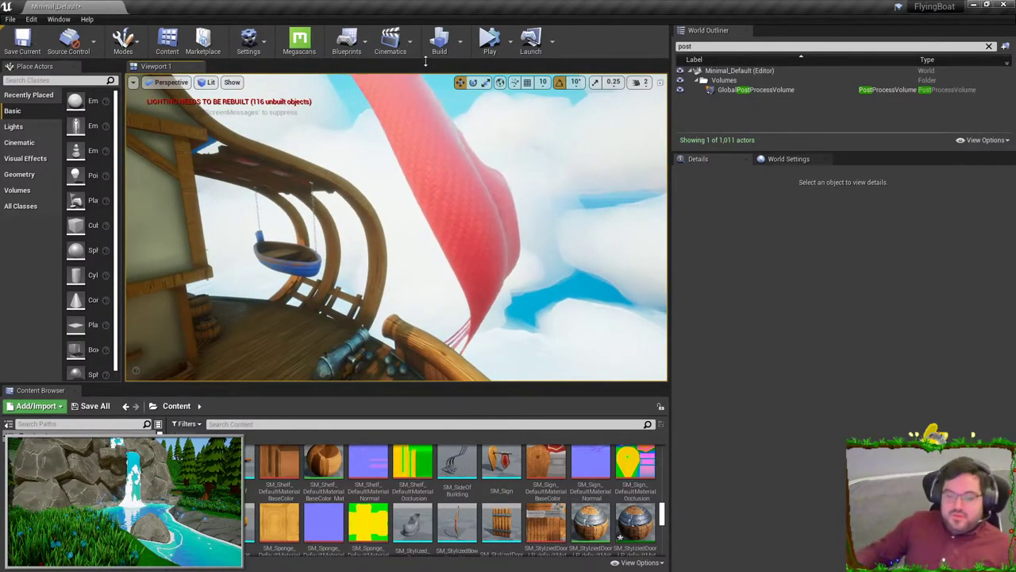
right_click_drag(427, 198, 415, 209)
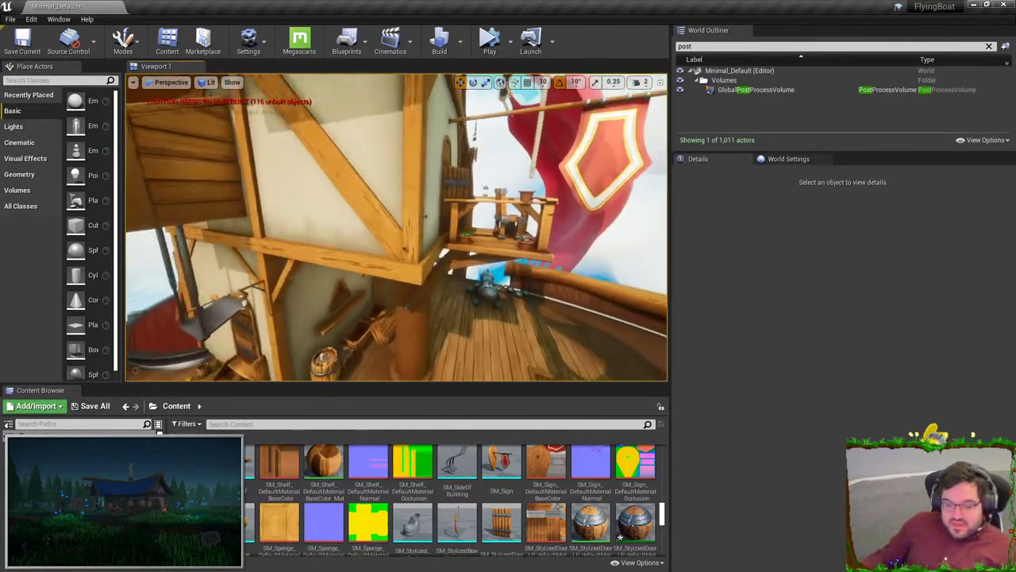
right_click_drag(414, 209, 438, 205)
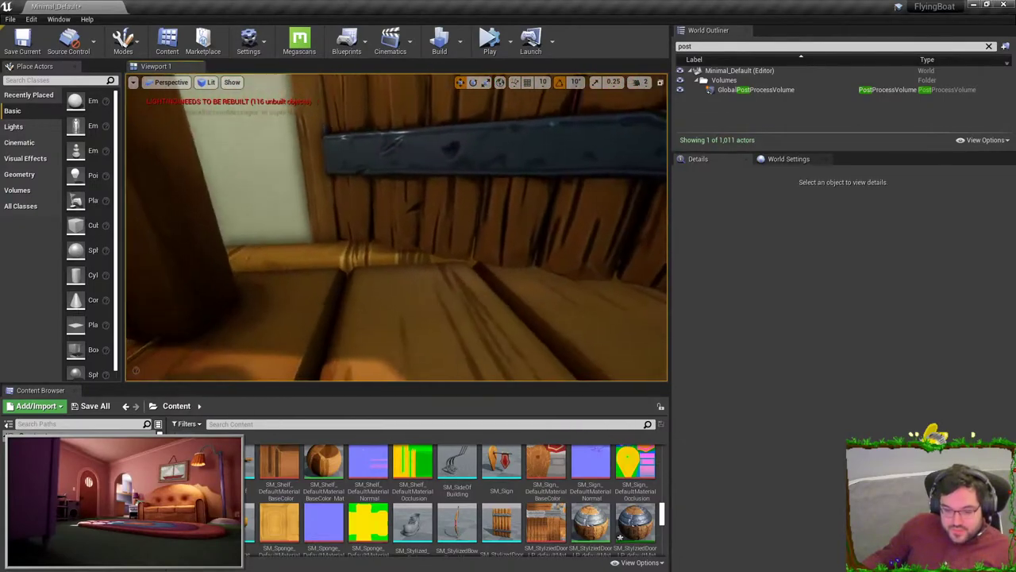
left_click(380, 260)
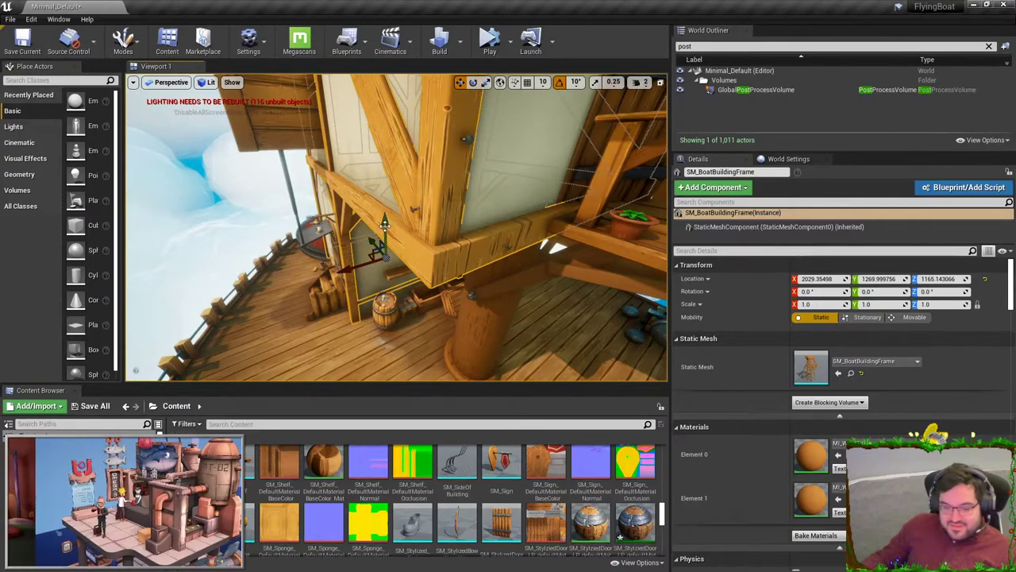
key("Escape")
right_click_drag(477, 230, 548, 235)
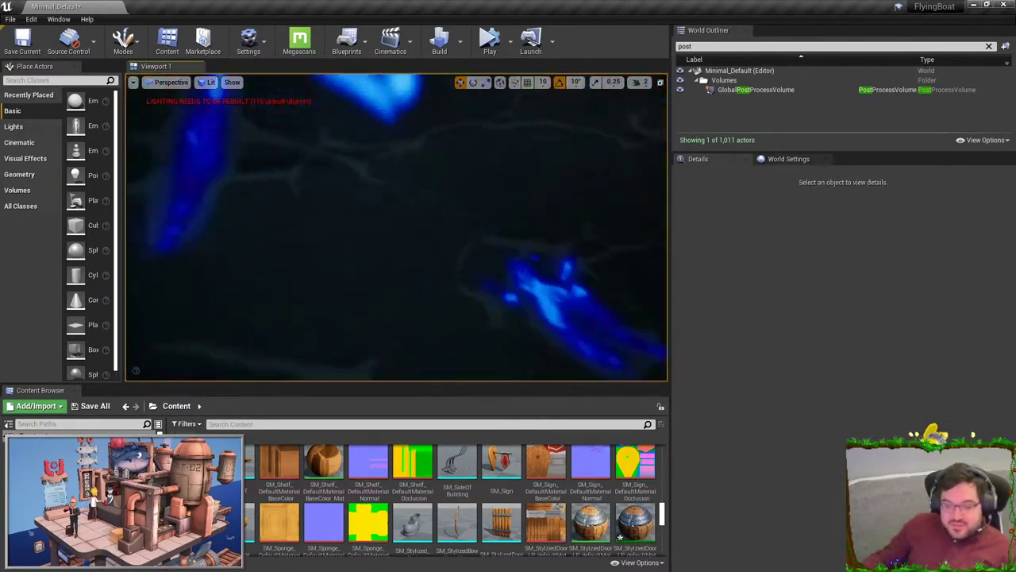
- Examine the mast cylinder BigBoatWholeThing_Cylinder_004 where it comes out beneath the hull
left_click(421, 227)
right_click_drag(421, 226, 427, 273)
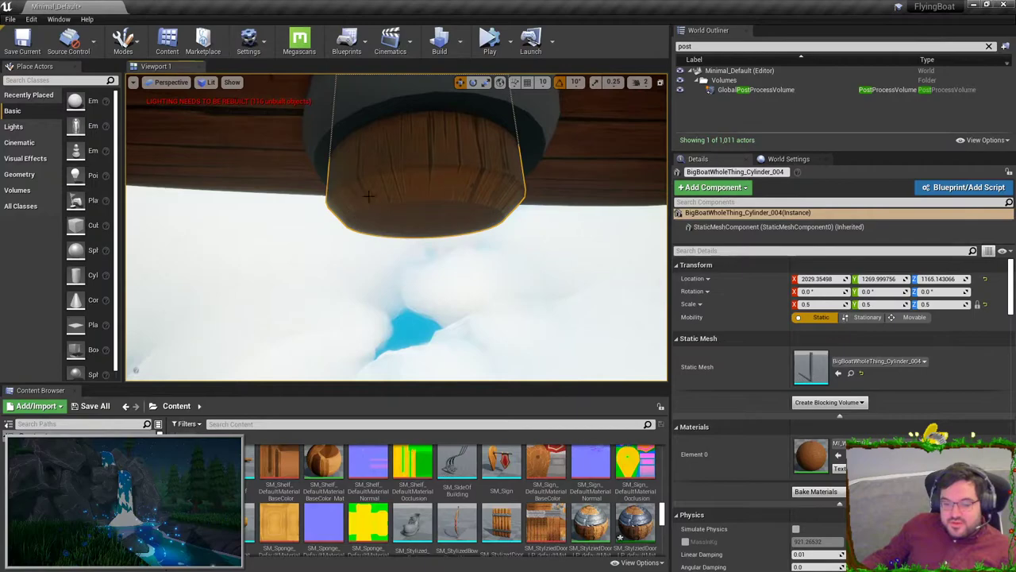
key("Escape")
right_click_drag(377, 154, 397, 185)
left_click(397, 185)
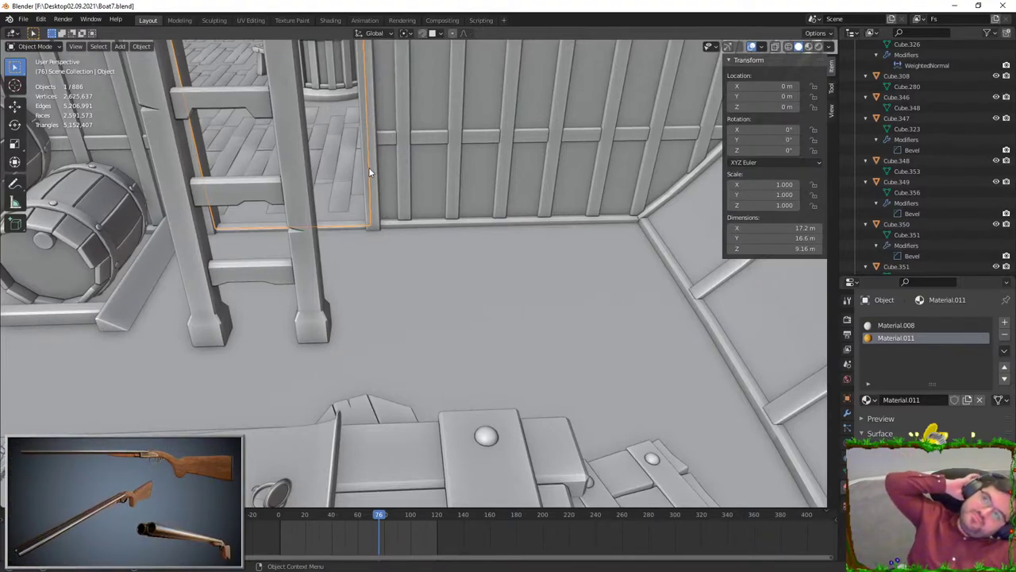
- In Blender, add two loop cuts to the below-deck mast cylinder, one near the ceiling collar and one inside the slatted base
key("shift+grave")
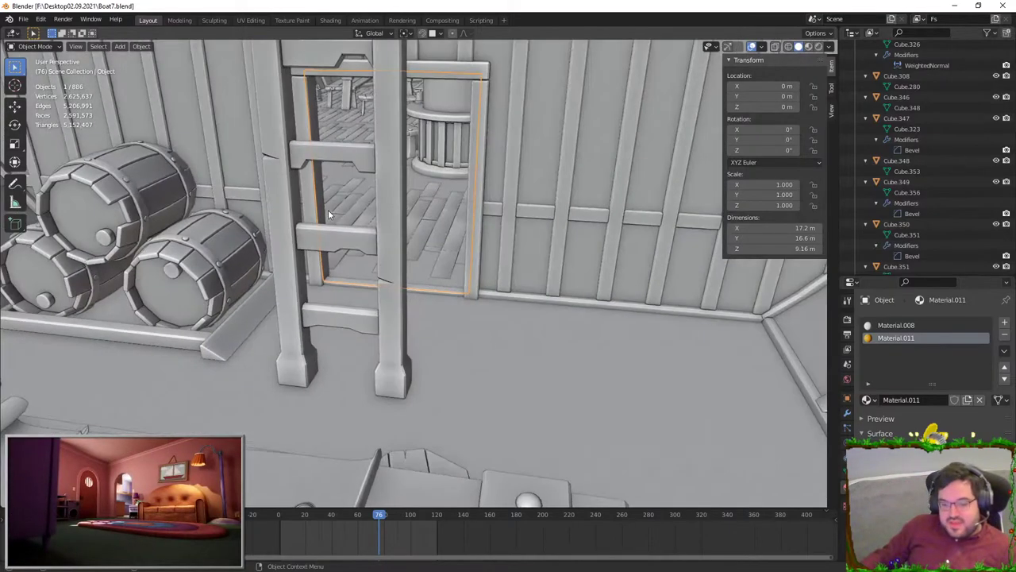
key("w")
left_click(419, 273)
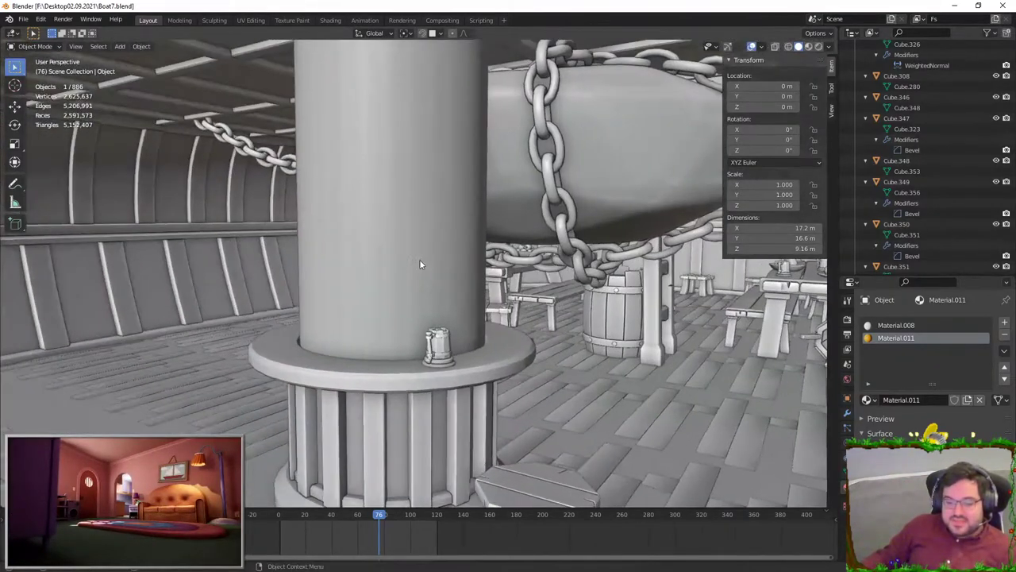
left_click(458, 253)
middle_click_drag(461, 252, 445, 241)
scroll(483, 241, "down", 4)
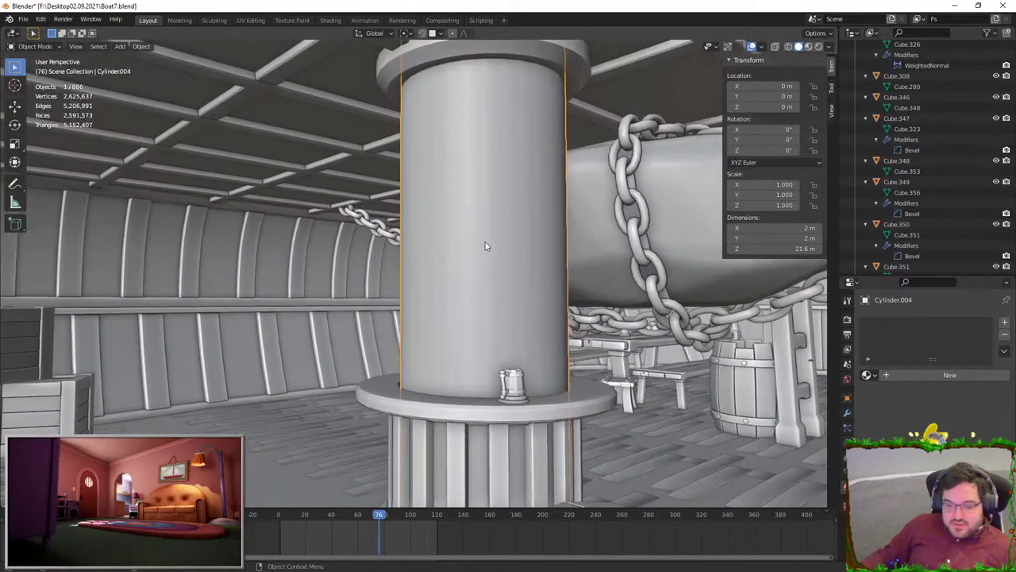
key("Tab")
scroll(488, 251, "up", 2)
key("ctrl+r")
left_click(519, 236)
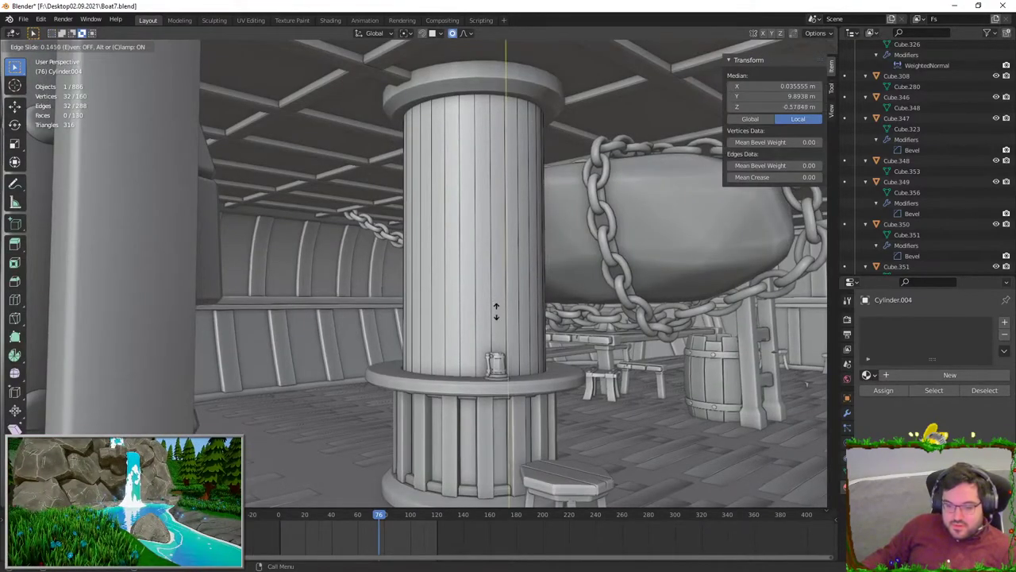
left_click(563, 100)
key("ctrl+r")
left_click(534, 329)
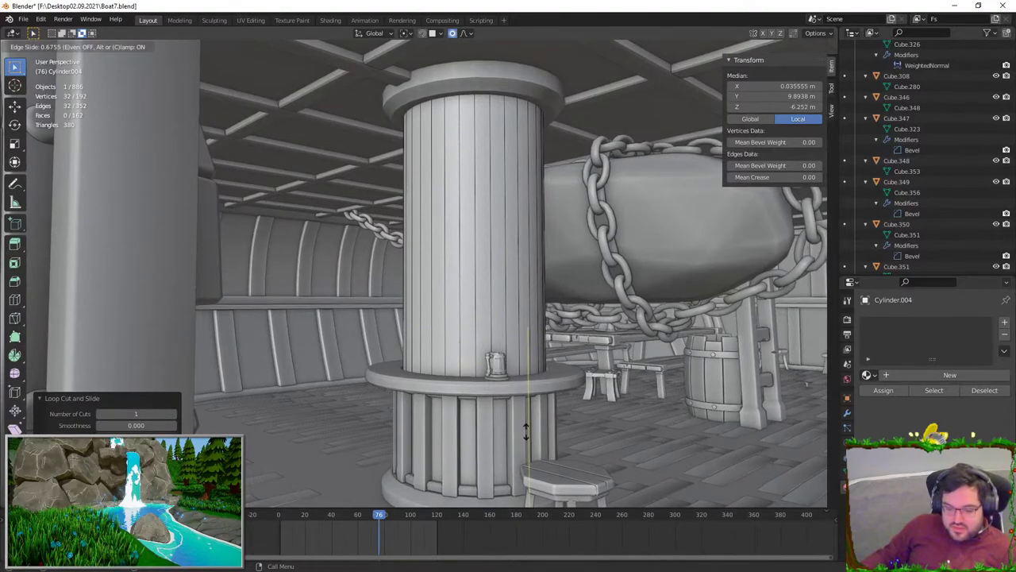
left_click(526, 433)
left_click(359, 180)
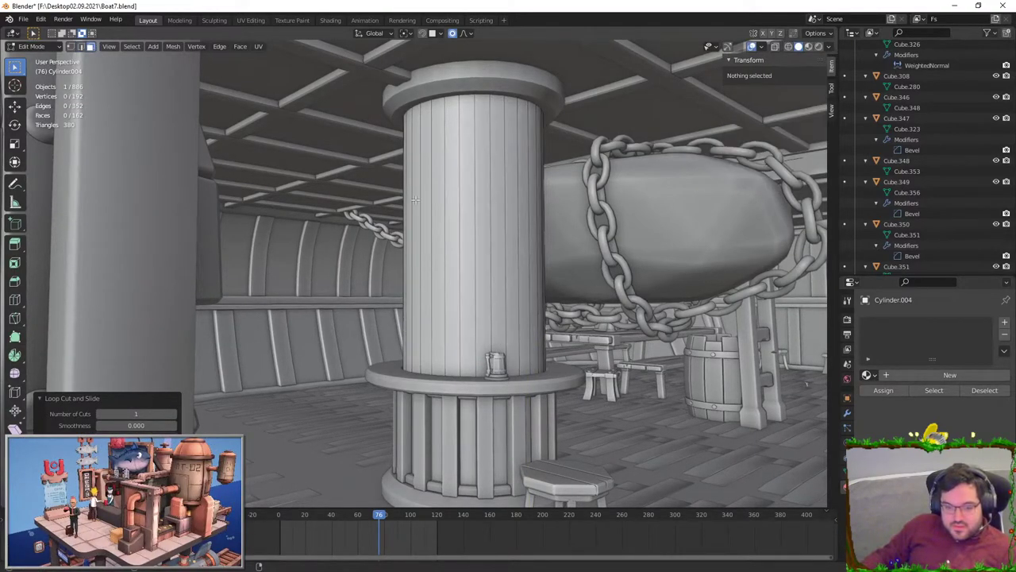
- Delete the mast cylinder's geometry outside the two loop cuts, keeping only the below-deck section about 5.42 m tall
left_click(562, 251, "ctrl+alt")
middle_click_drag(561, 253, 492, 308)
key("a")
key("x")
left_click(518, 266)
scroll(510, 286, "down", 5)
key("Tab")
- Try duplicating the mast section about 7.71 m upward onto the main deck and stretching it along Z, and delete the copy
scroll(473, 255, "up", 5)
scroll(475, 251, "down", 6)
scroll(450, 319, "up", 4)
key("shift+d")
key("z")
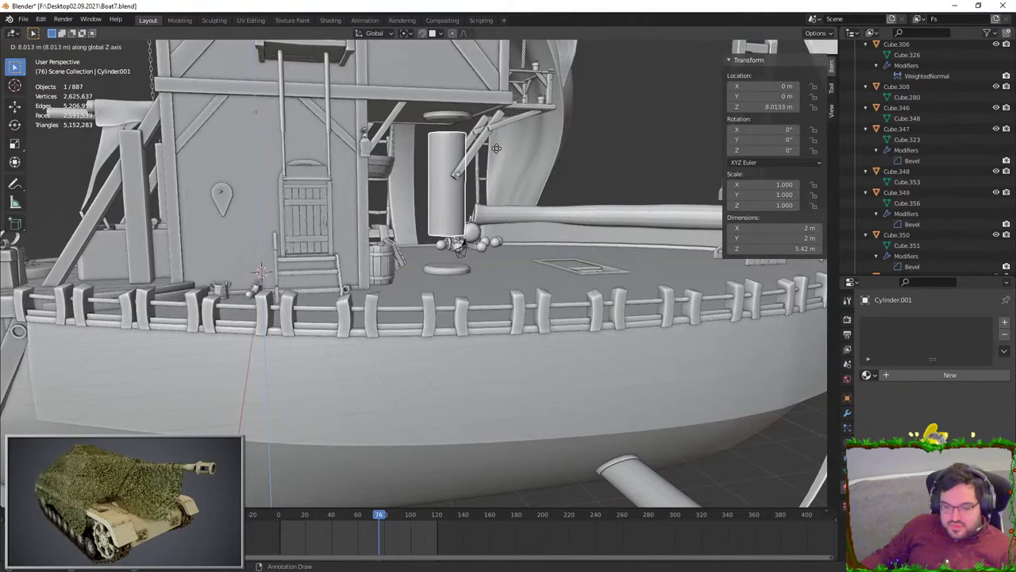
left_click(499, 155)
key("s")
key("z")
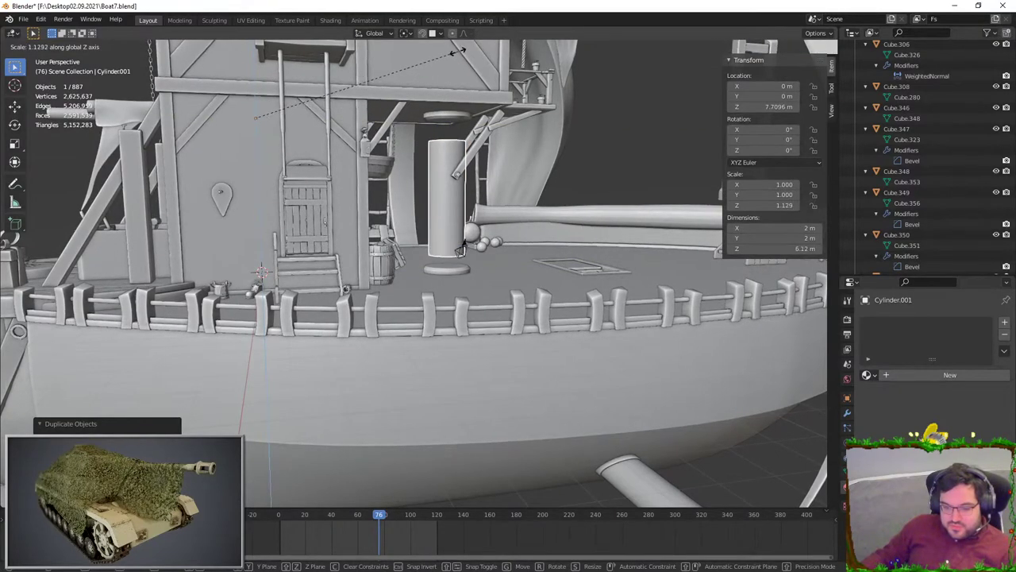
right_click(479, 463)
scroll(520, 324, "down", 2)
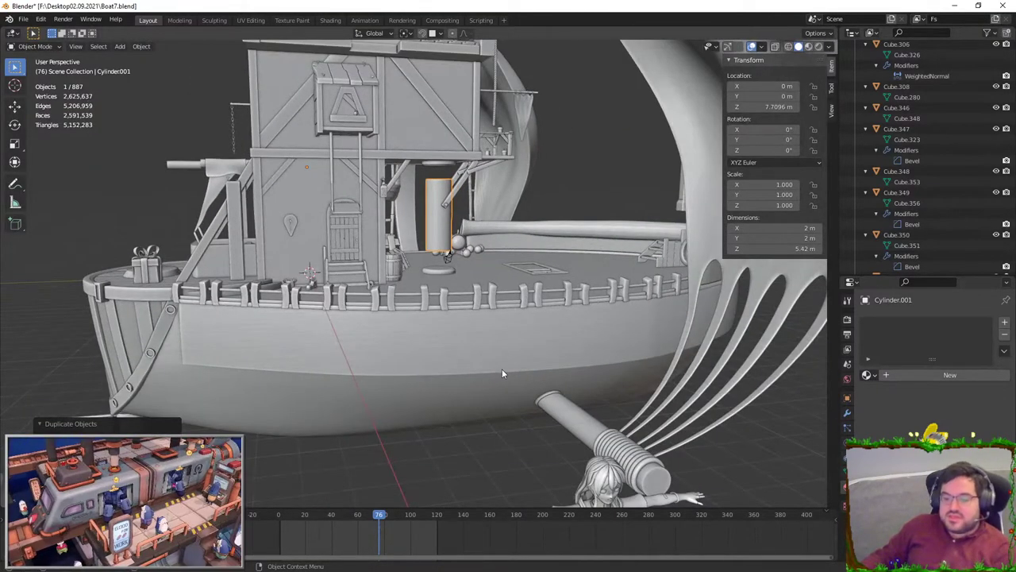
key("Delete")
- Select the round mast collar on the main deck beside the crates and examine its shape up close
middle_click_drag(491, 319, 523, 304)
key("shift+grave")
key("w")
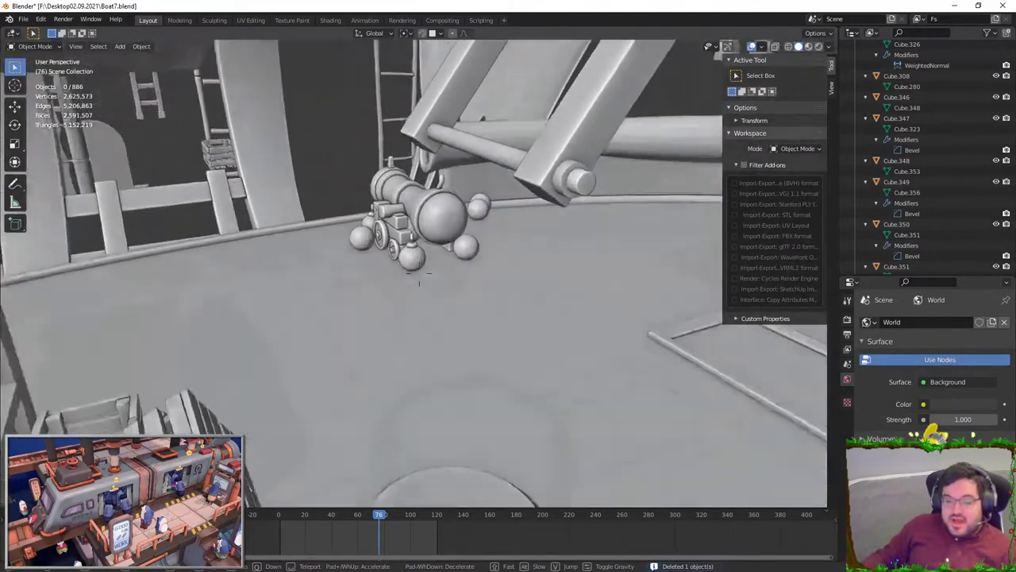
left_click(418, 274)
left_click(432, 241)
key("Tab")
key("Tab")
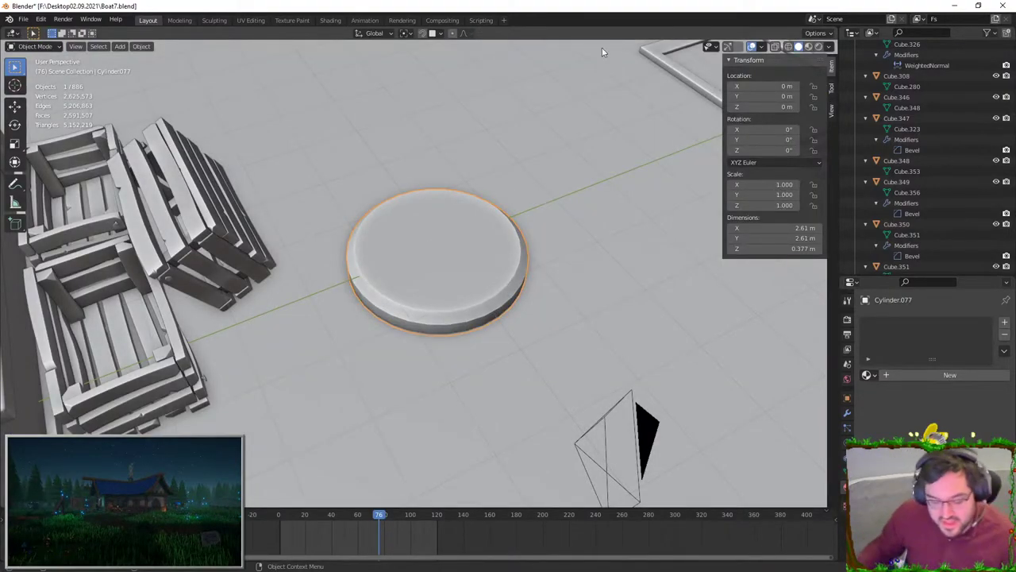
- Inspect the mast collars under the cabin, below the deck ceiling and beneath the hull, ending at the below-deck mast section
key("shift+grave")
key("w")
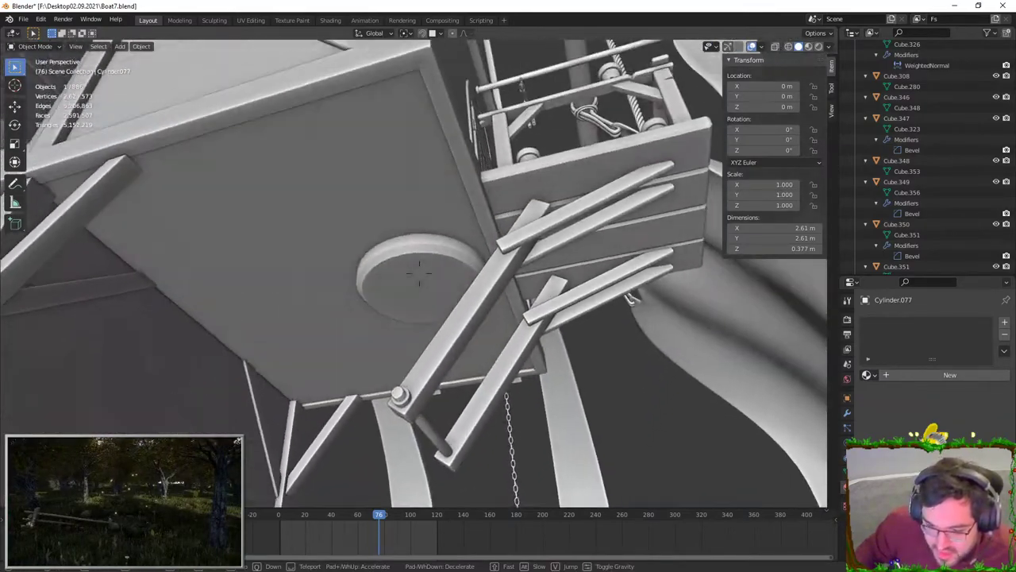
key("w")
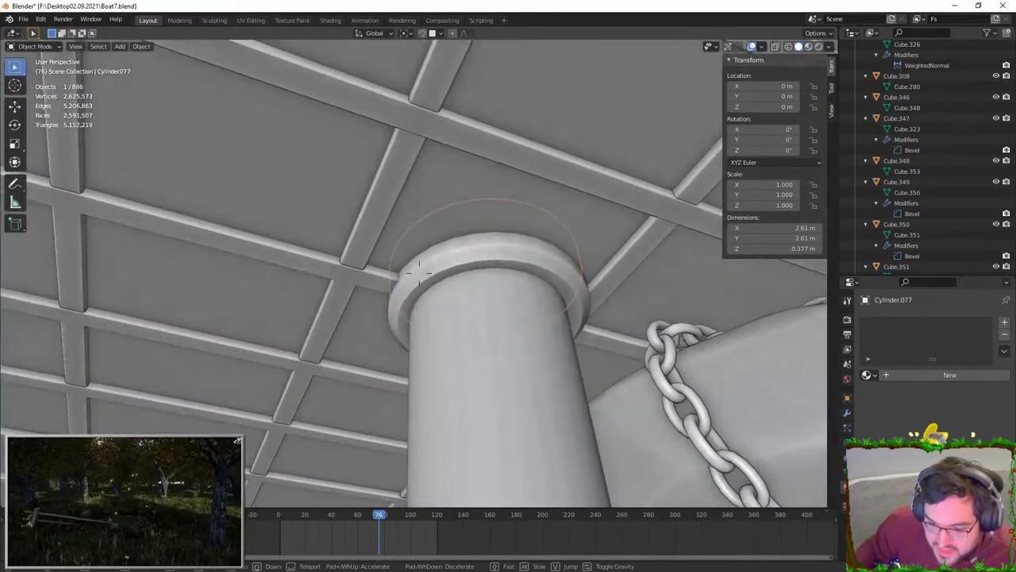
key("s")
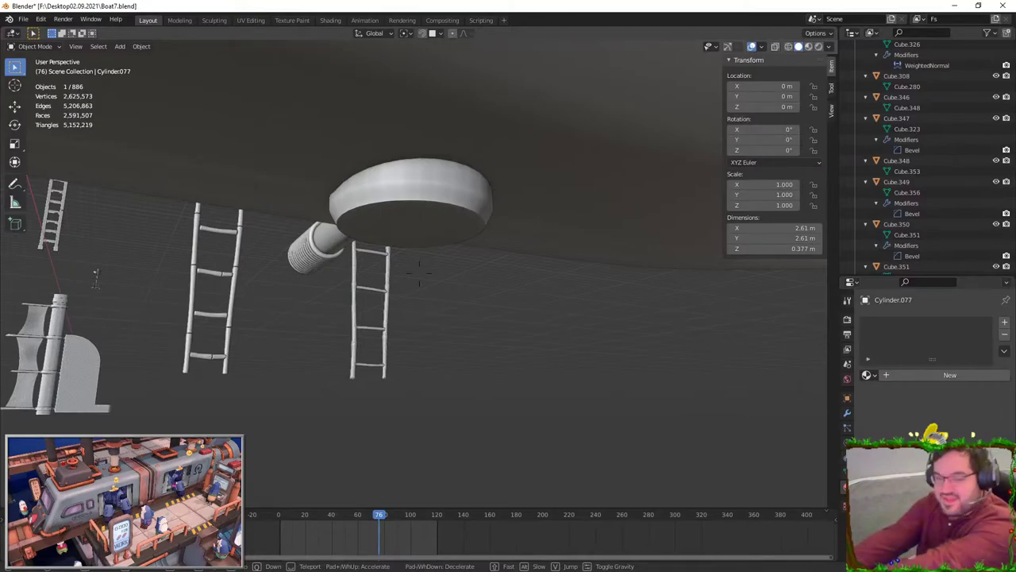
key("w")
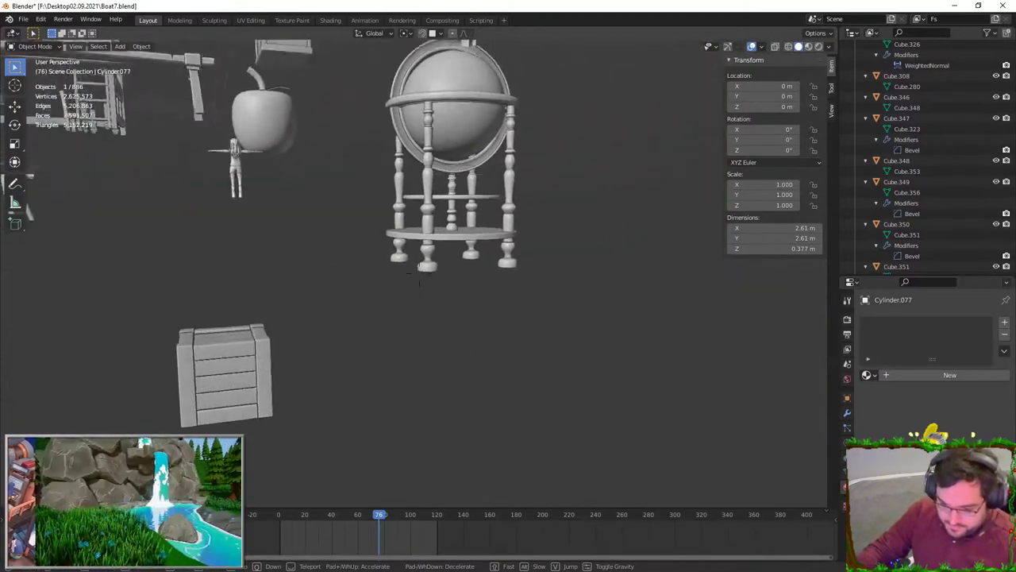
key("w")
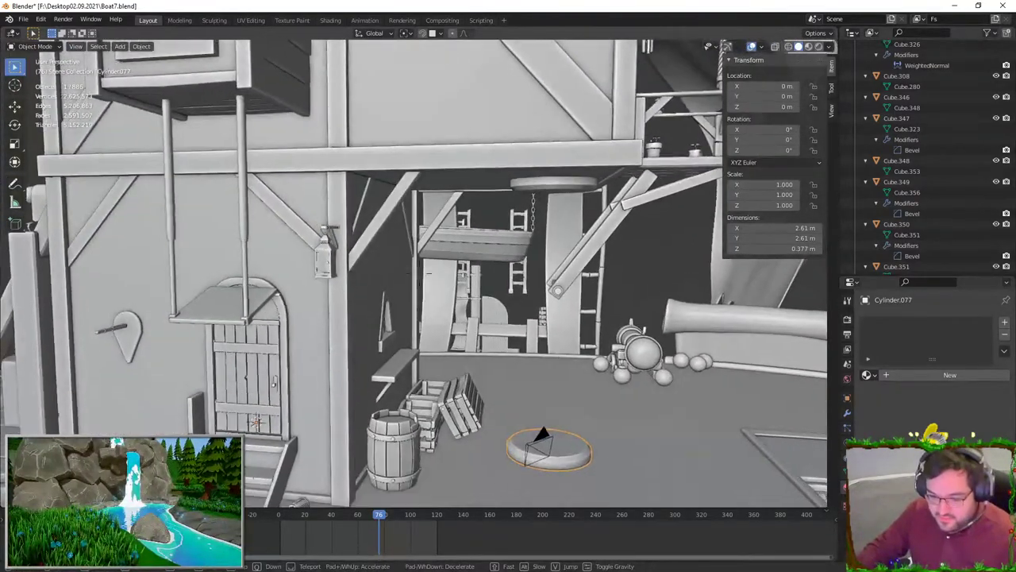
key("w")
left_click(420, 272)
scroll(420, 267, "down", 3)
key("shift+grave")
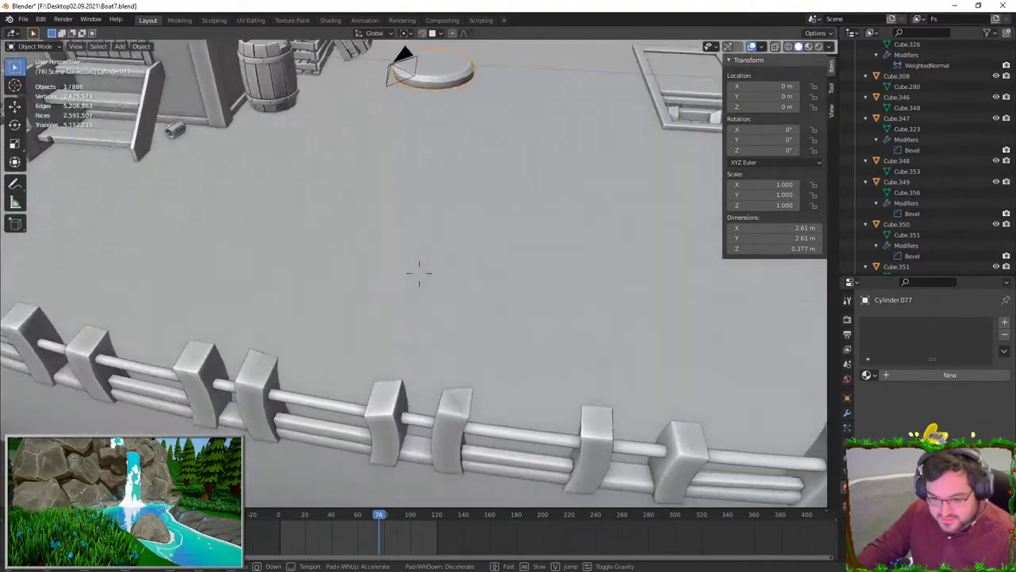
key("w")
left_click(419, 273)
- Select the below-deck mast cylinder and isolate it in local view, seen in right orthographic view
left_click(382, 287)
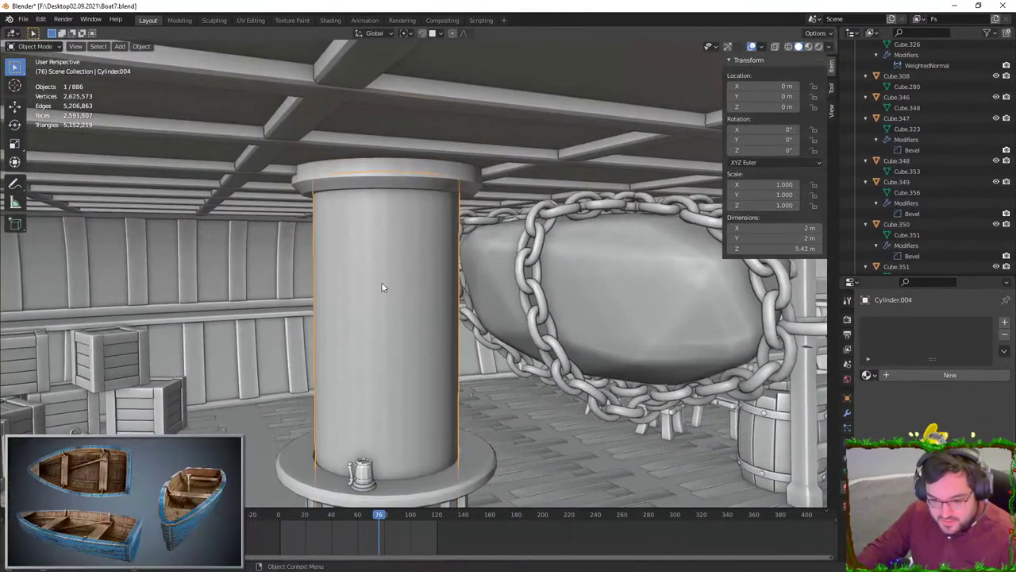
key("Tab")
key("Tab")
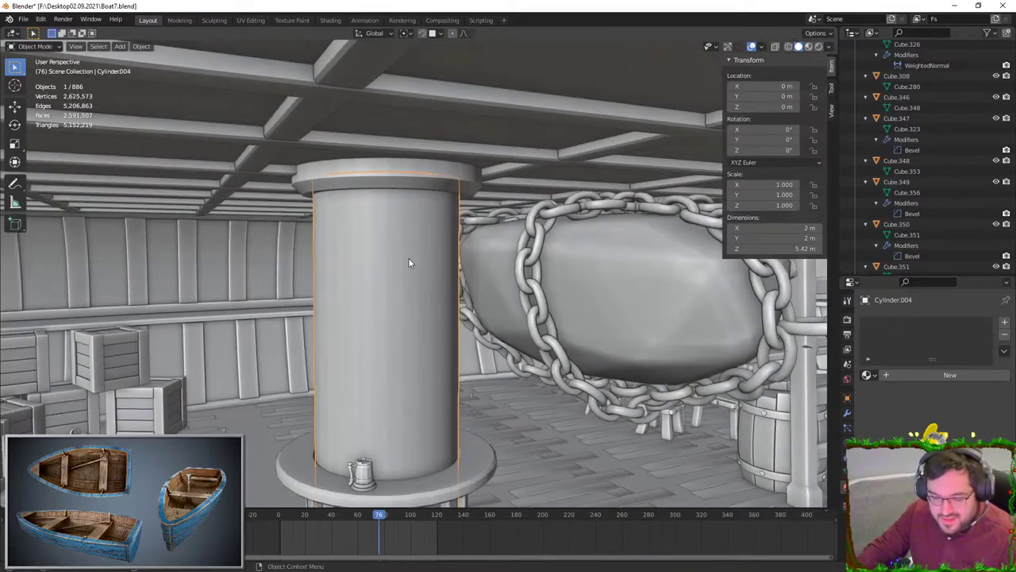
key("Tab")
key("Tab")
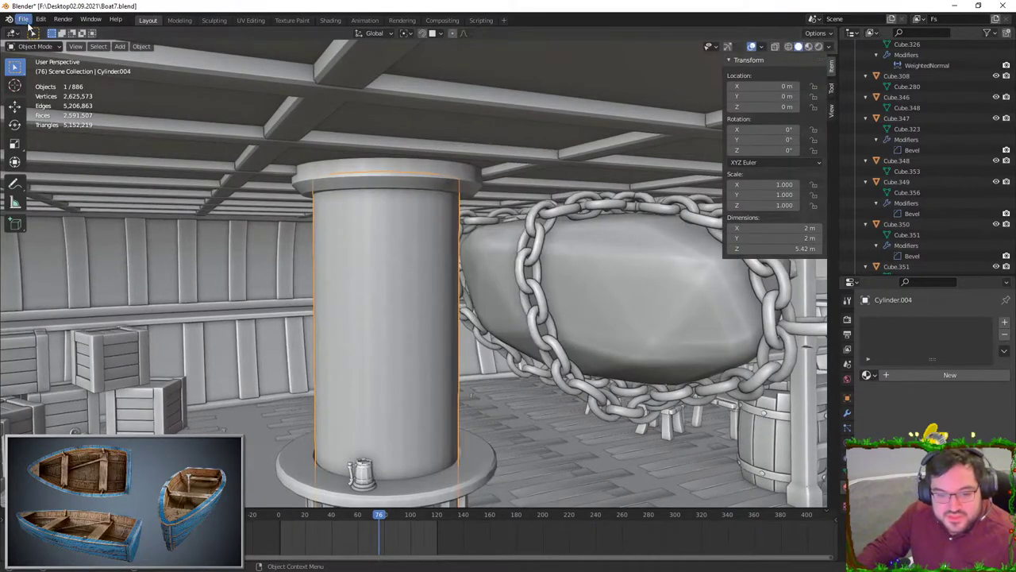
key("KP_Divide")
key("KP_1")
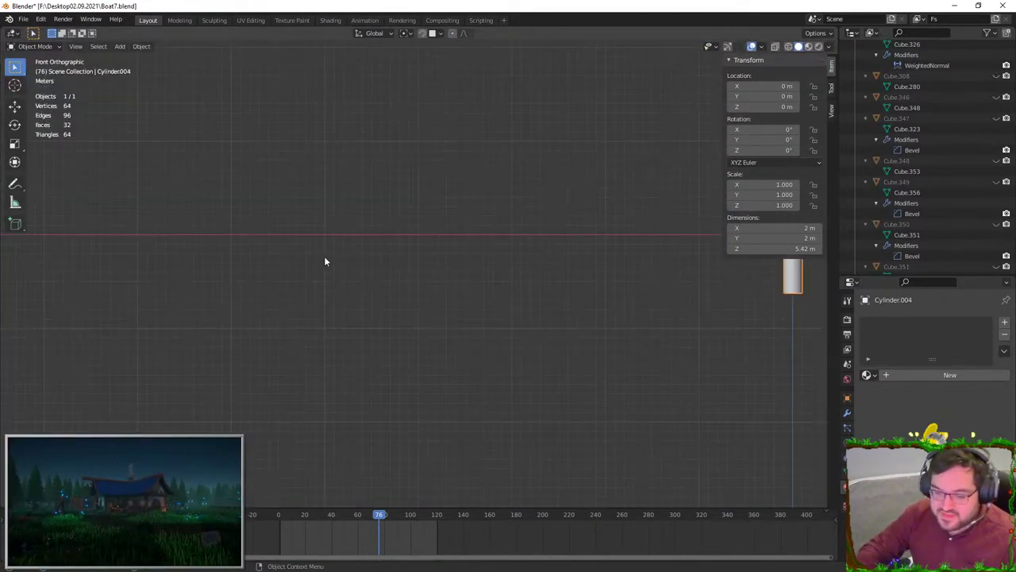
key("Tab")
scroll(354, 257, "down", 3)
scroll(595, 287, "up", 3)
key("Tab")
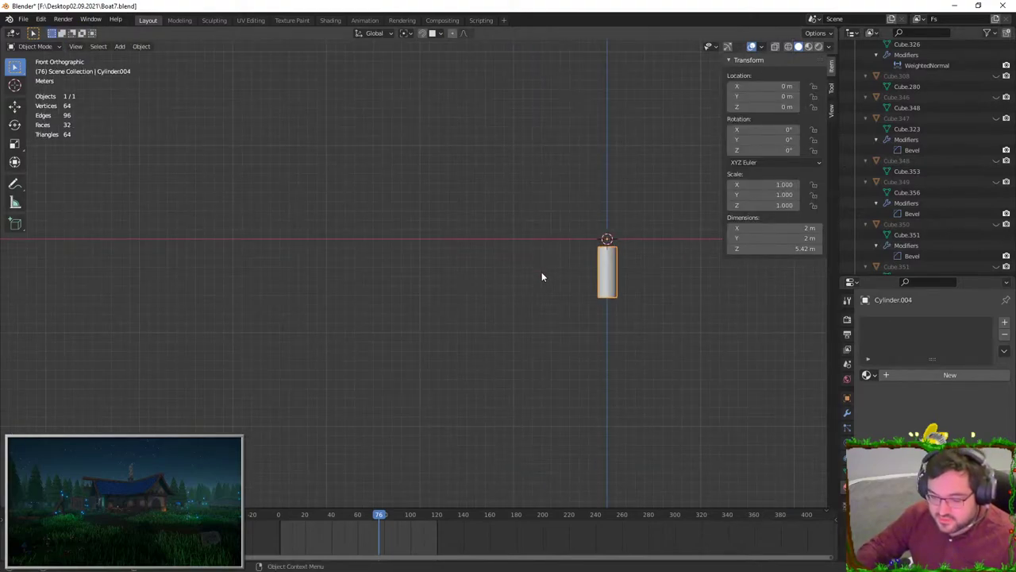
key("KP_3")
middle_click_drag(366, 267, 545, 280, "shift")
scroll(545, 280, "up", 5)
- Set the isolated mast cylinder's origin to the centre of its own geometry
right_click(426, 266)
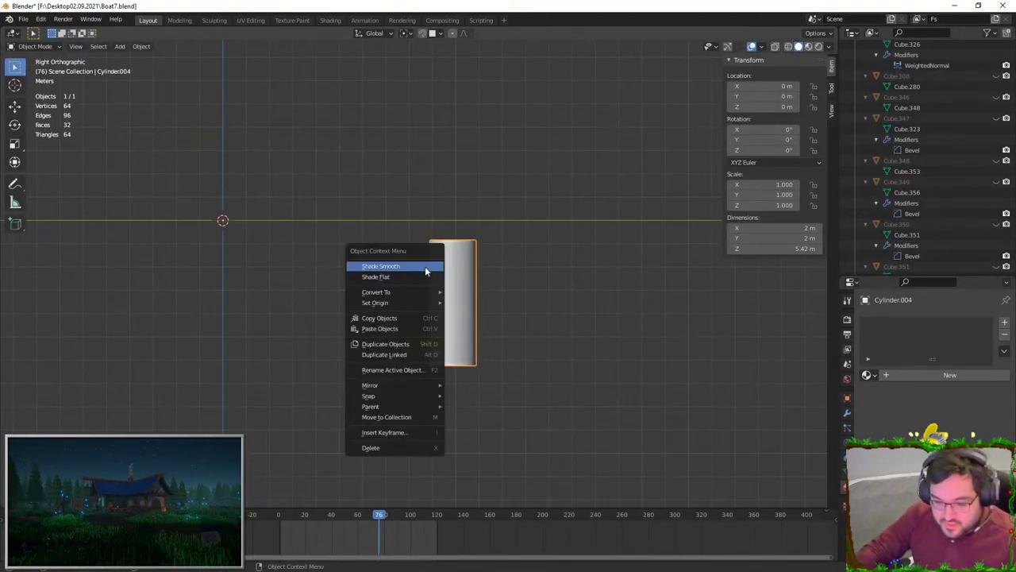
key("Escape")
right_click(384, 343)
mouse_move(384, 356)
left_click(460, 391)
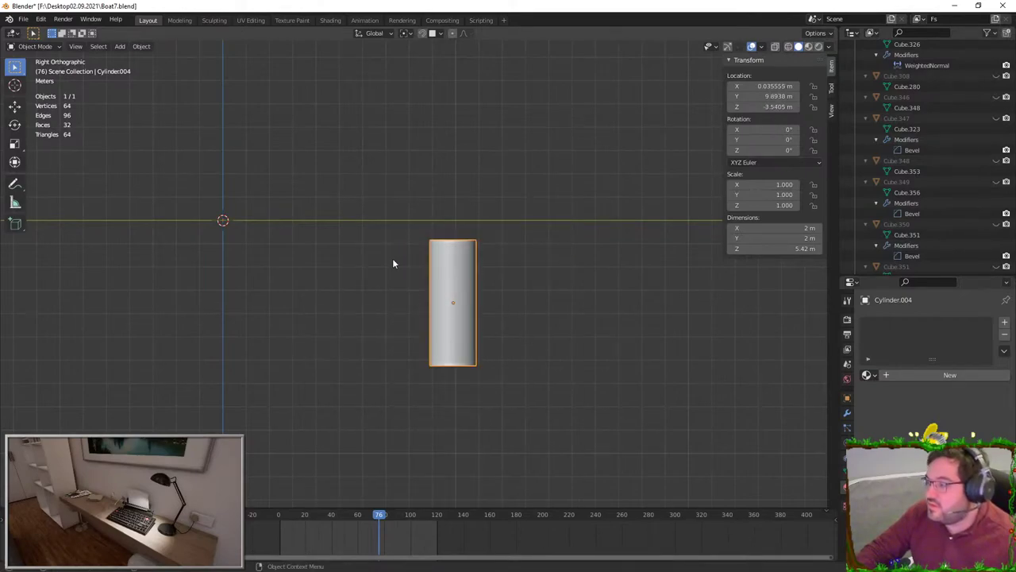
- Export the mast cylinder as an FBX file named SM_Pillar_Cylinder.fbx to the Desktop folder
left_click(23, 19)
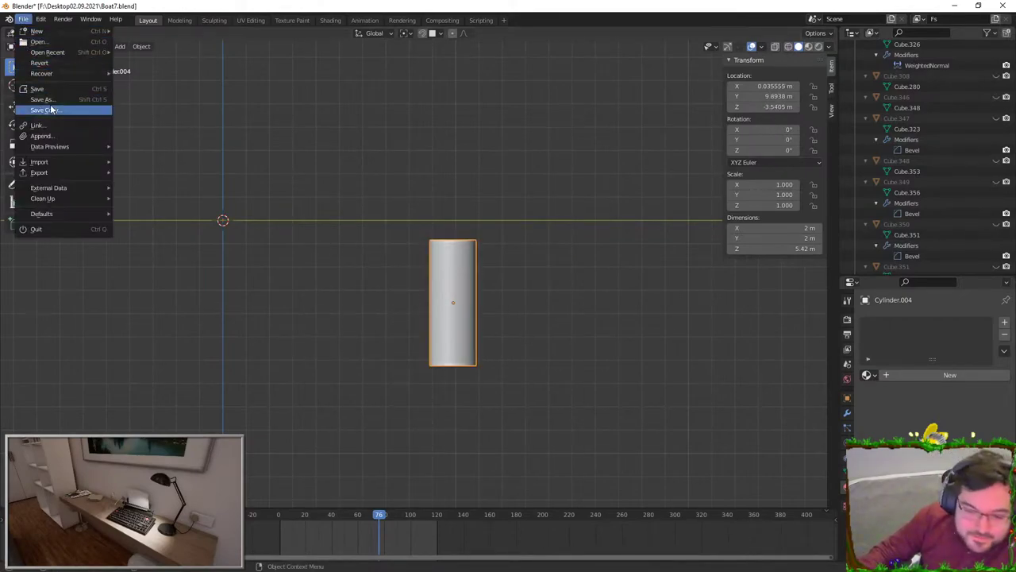
mouse_move(47, 173)
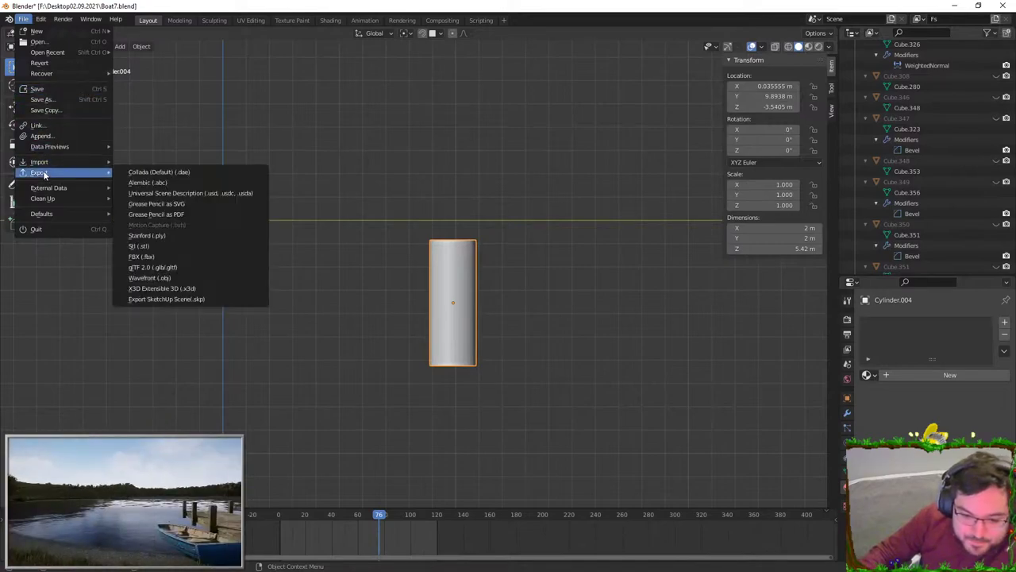
left_click(151, 258)
left_click(277, 169)
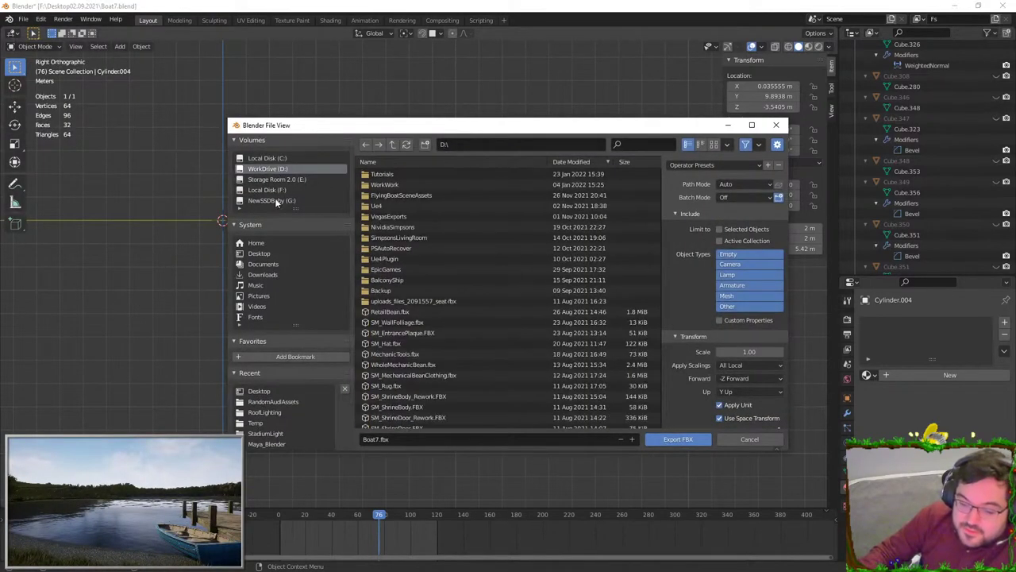
left_click(266, 264)
left_click(260, 253)
scroll(516, 293, "down", 2)
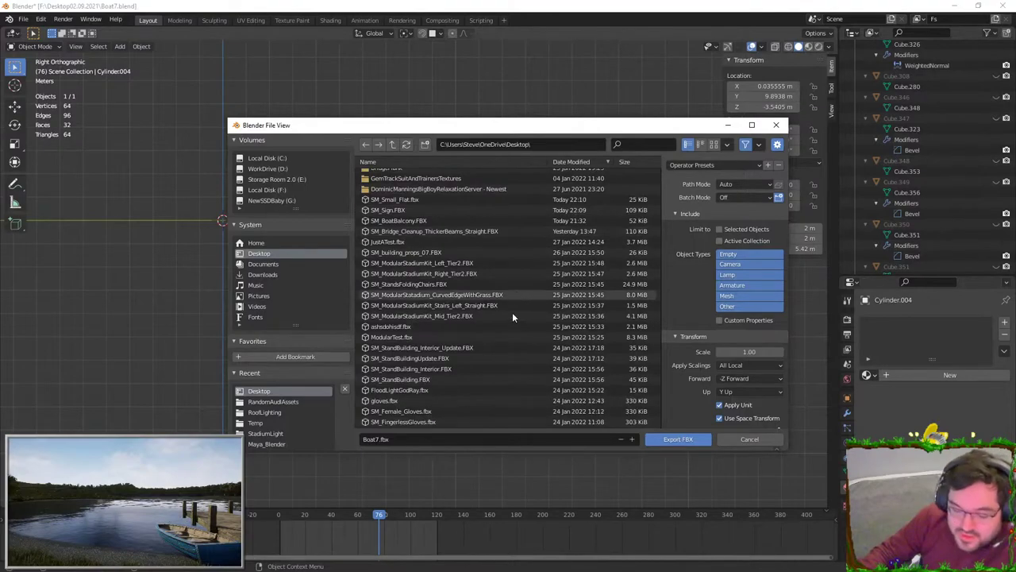
left_click(401, 438)
type("SM_P")
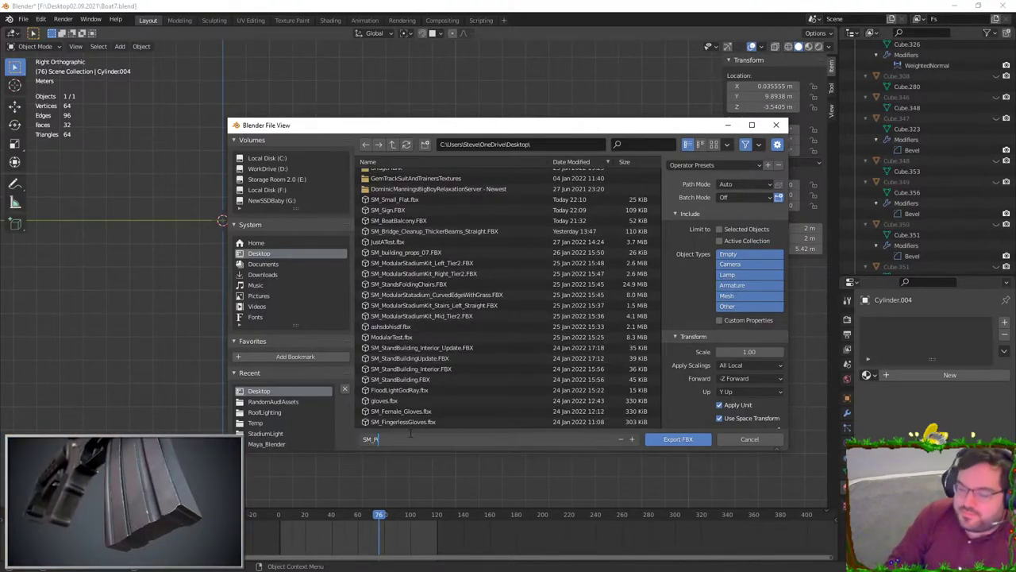
type("illar_Cylinder")
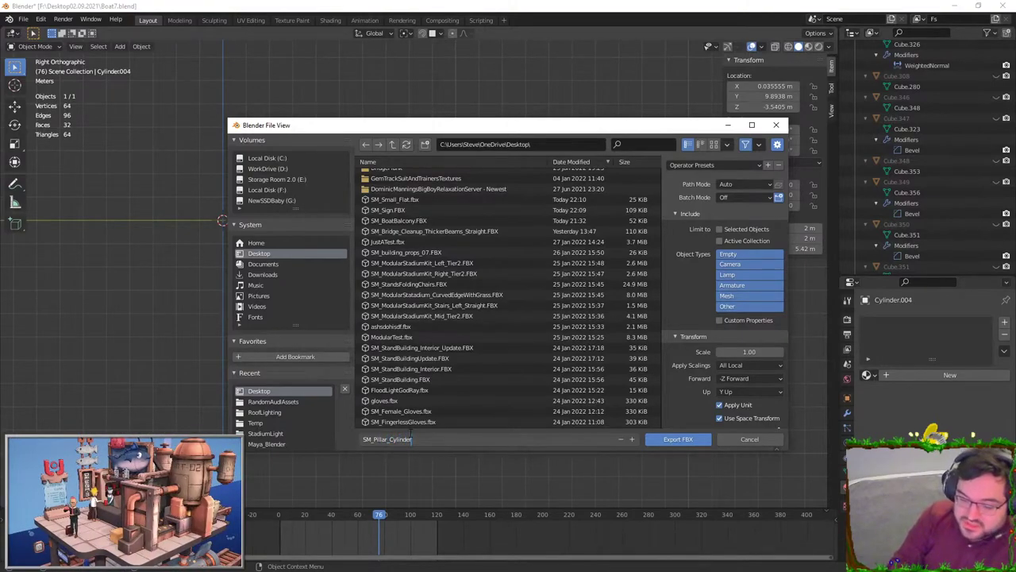
key("Return")
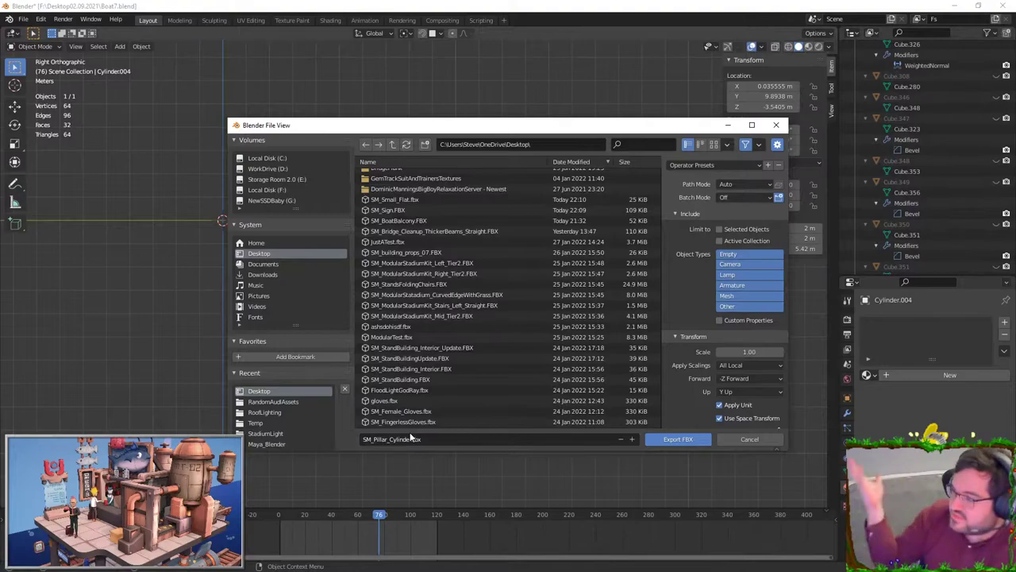
left_click(677, 440)
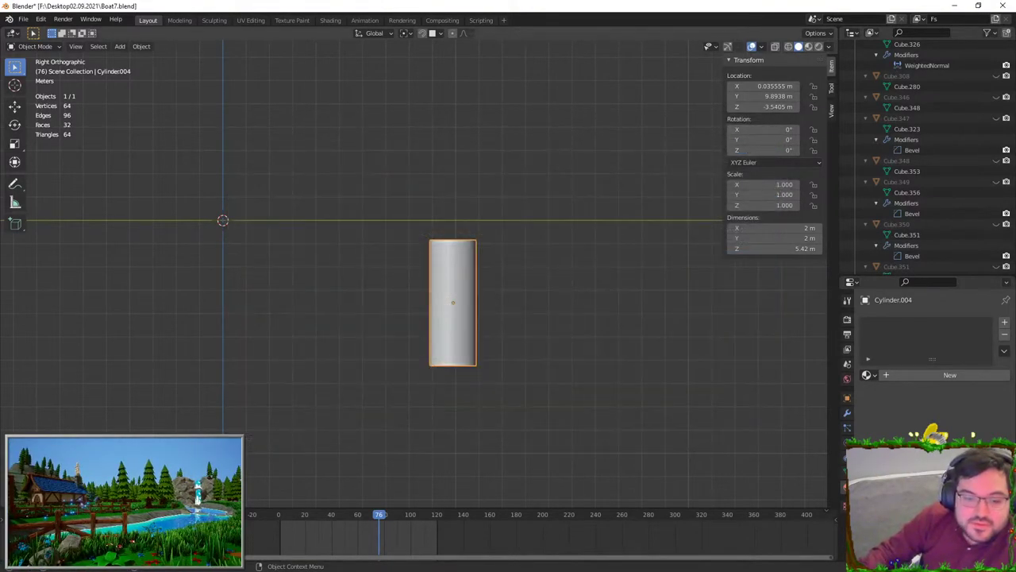
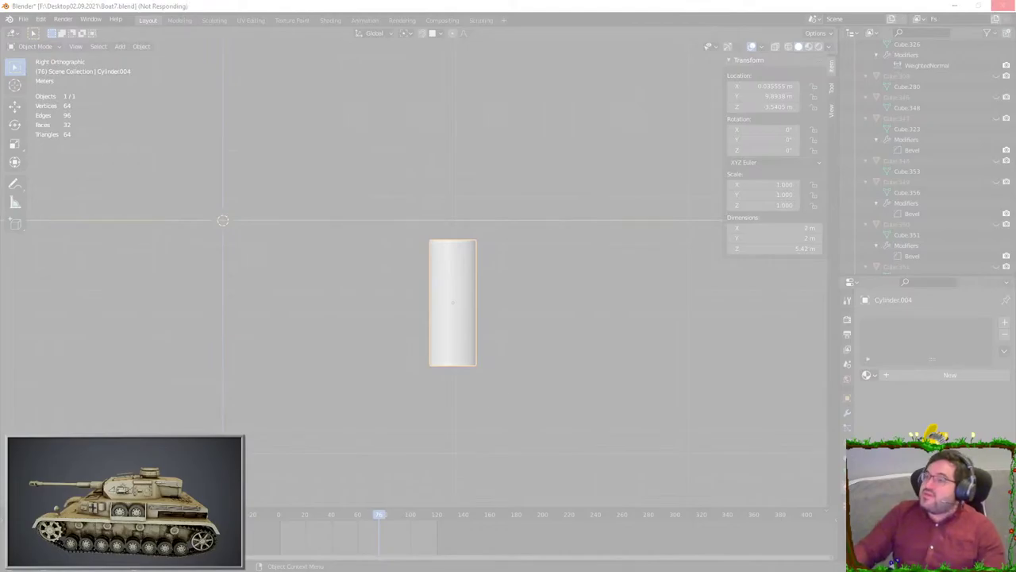
- Switch to the browser's ArtStation portfolio, look through the Environments album and display the album of all works
left_click_drag(1015, 47, 940, 50)
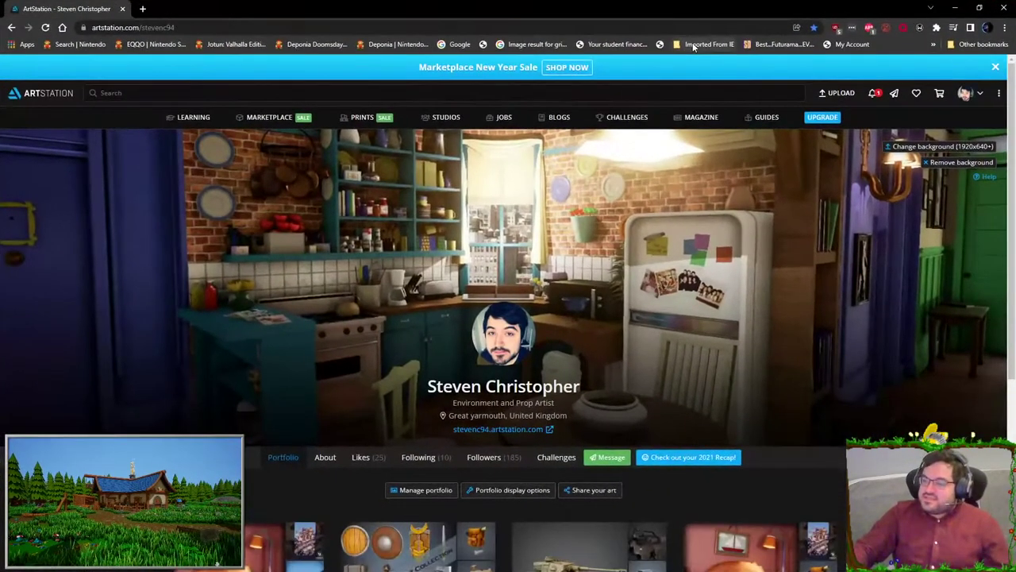
scroll(567, 450, "down", 4)
left_click(236, 294)
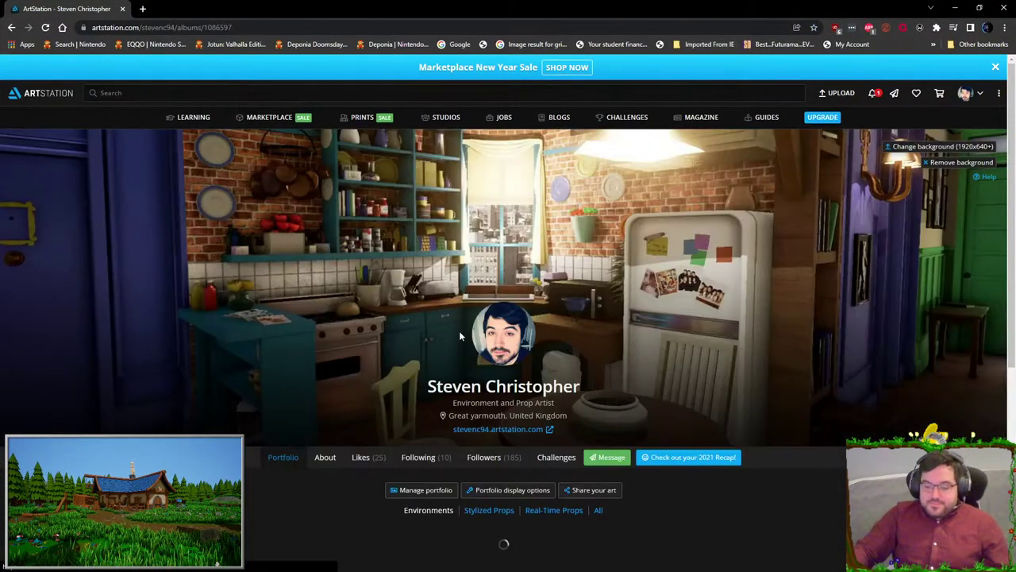
scroll(462, 339, "down", 3)
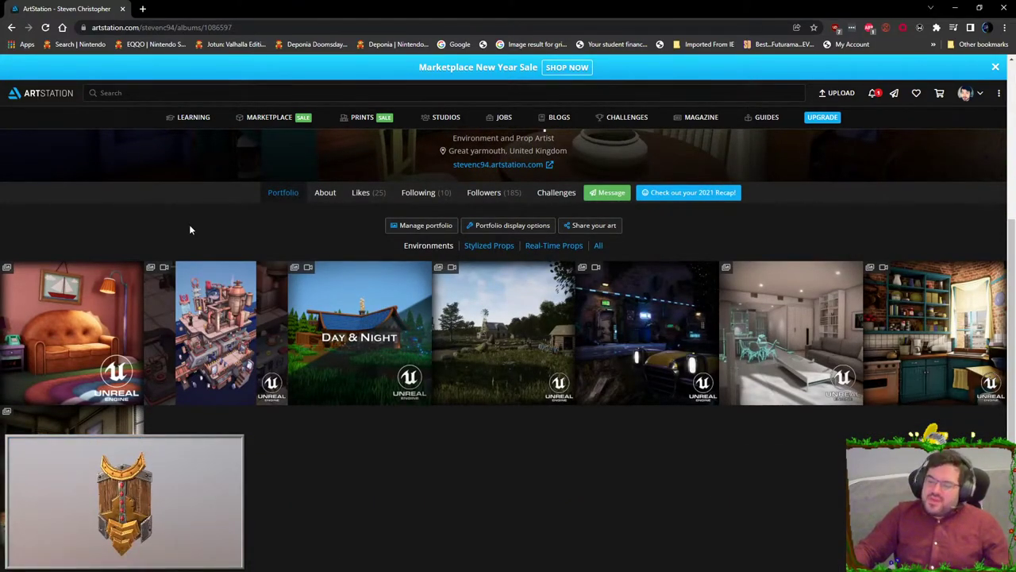
left_click(597, 246)
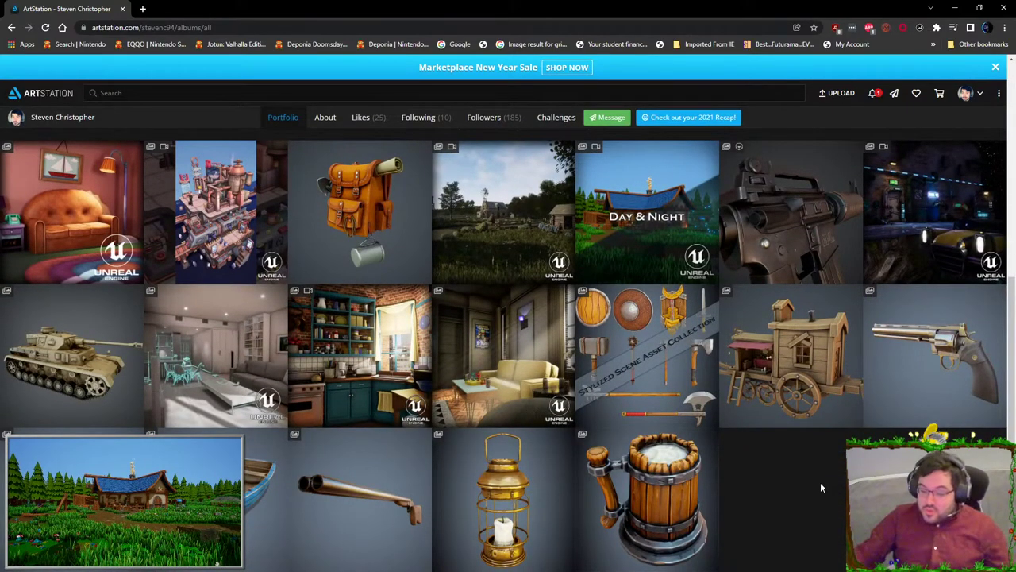
- Open the Stylized Asset Props artwork from the portfolio and examine its renders of shields, swords, daggers and axes
left_click(690, 389)
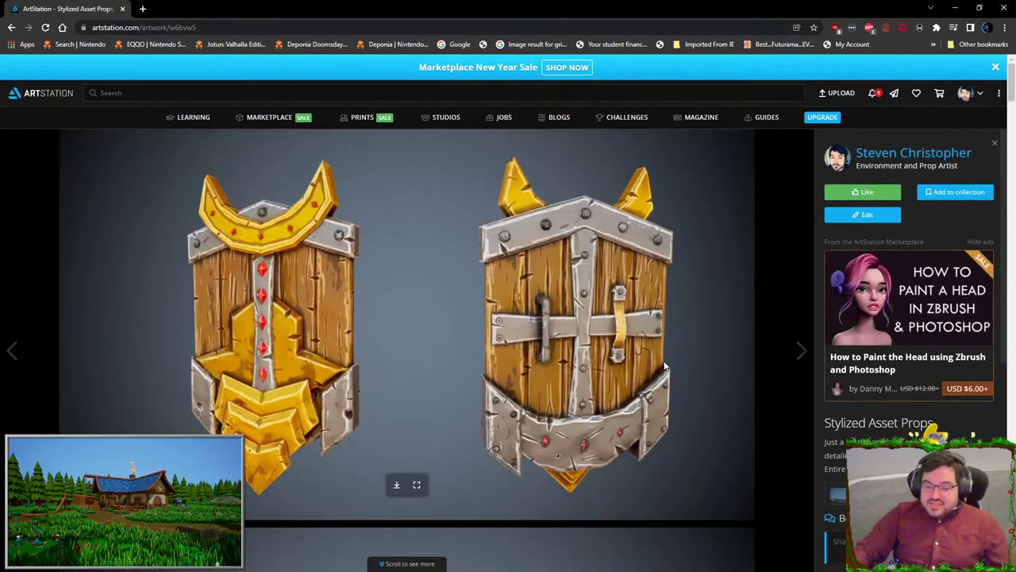
scroll(665, 367, "down", 15)
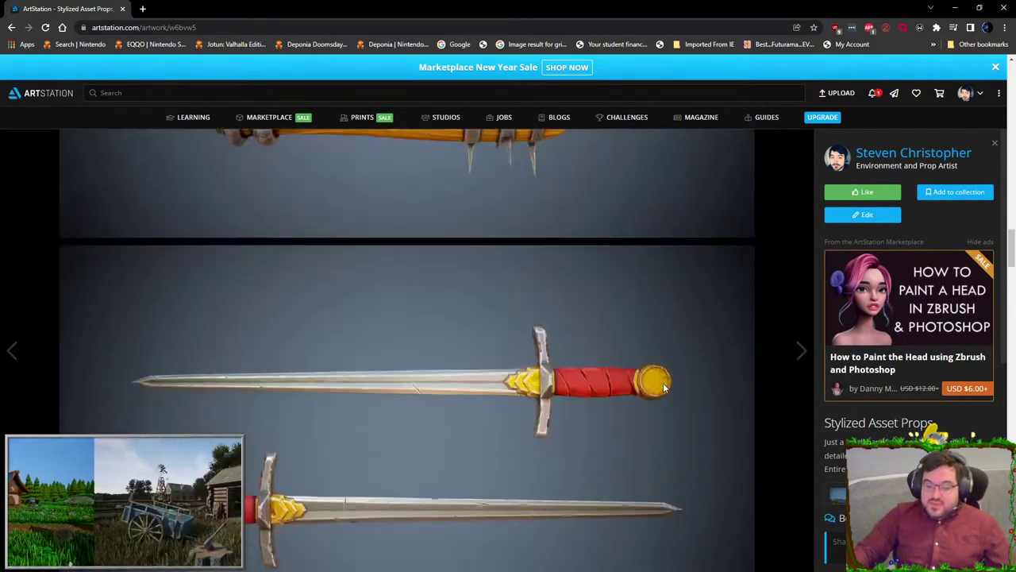
scroll(666, 385, "down", 15)
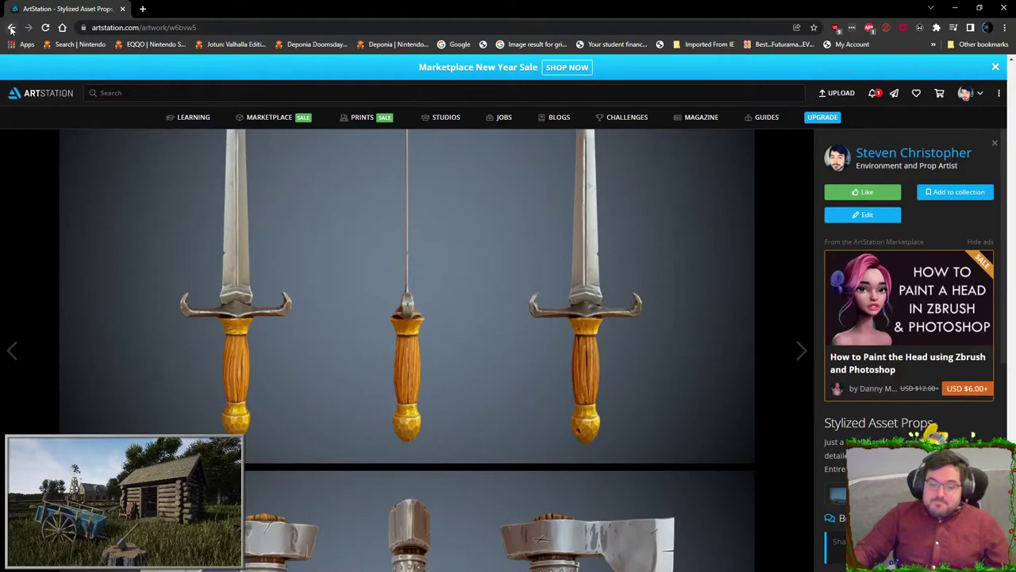
left_click(11, 28)
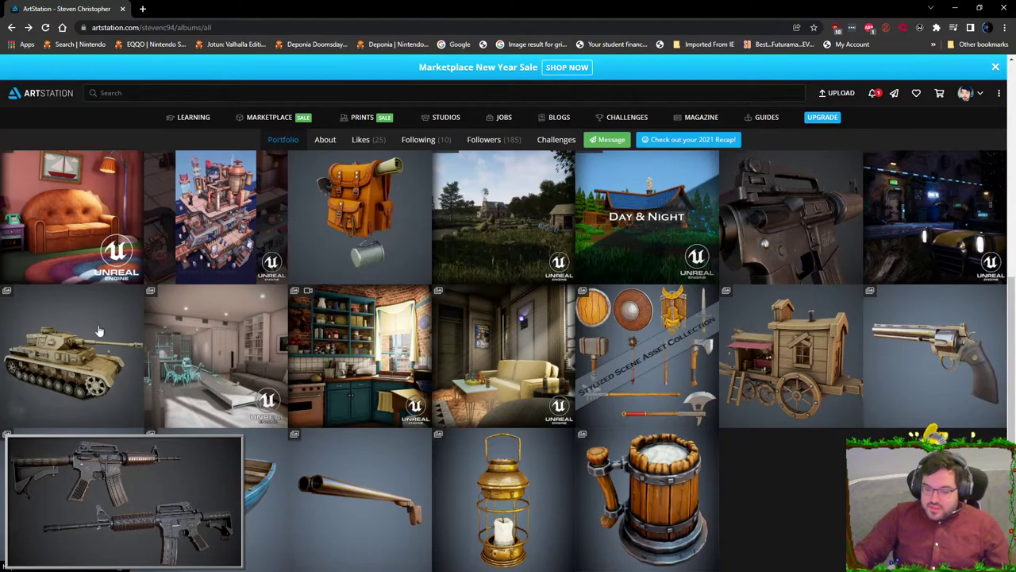
left_click(702, 357)
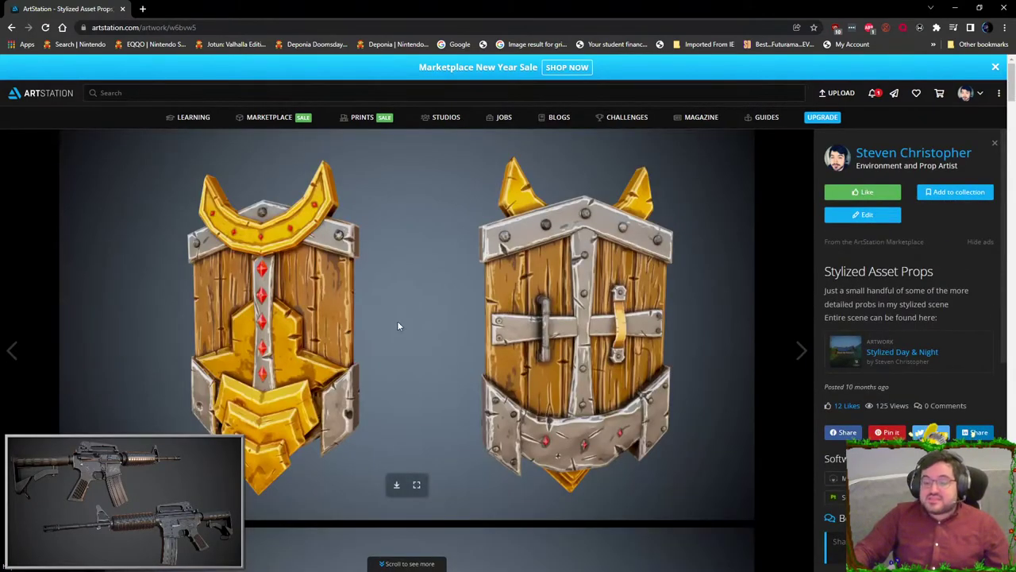
scroll(358, 373, "down", 8)
scroll(443, 291, "down", 5)
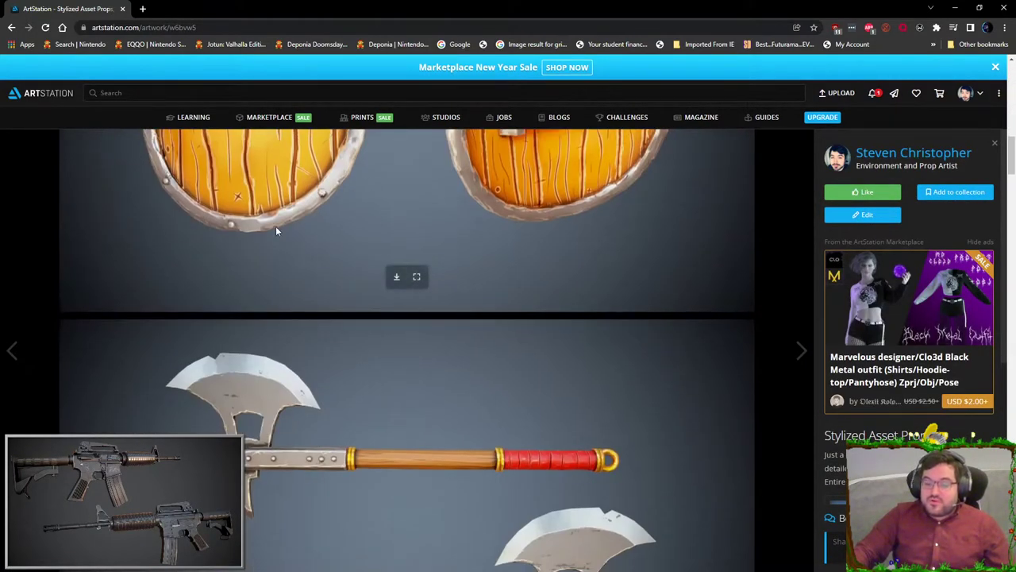
scroll(425, 247, "down", 4)
scroll(425, 246, "down", 6)
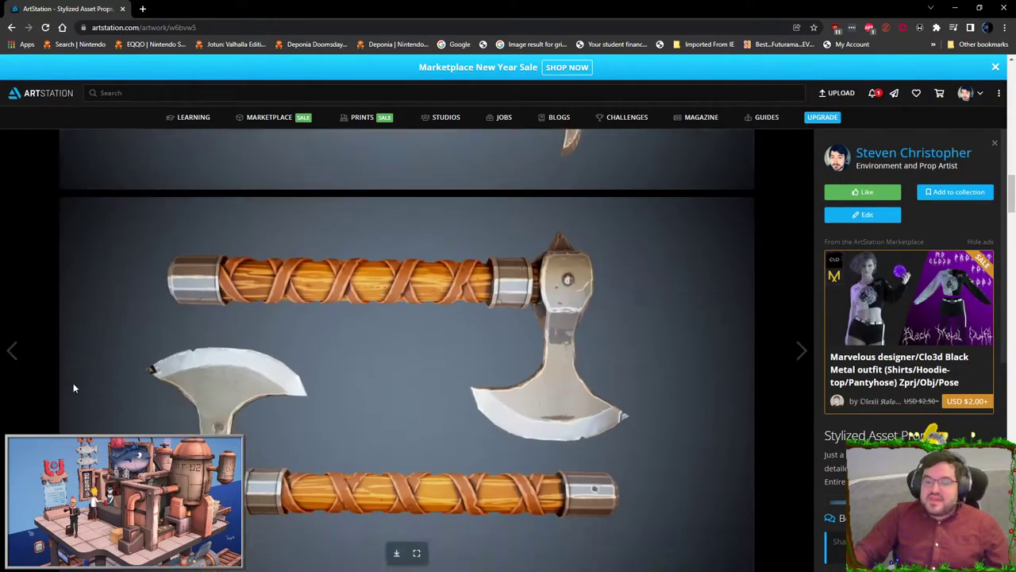
- Switch to Blender and export only the selected mast cylinder as FBX over SM_Pillar_Cylinder.fbx in the Desktop folder
left_click(11, 27)
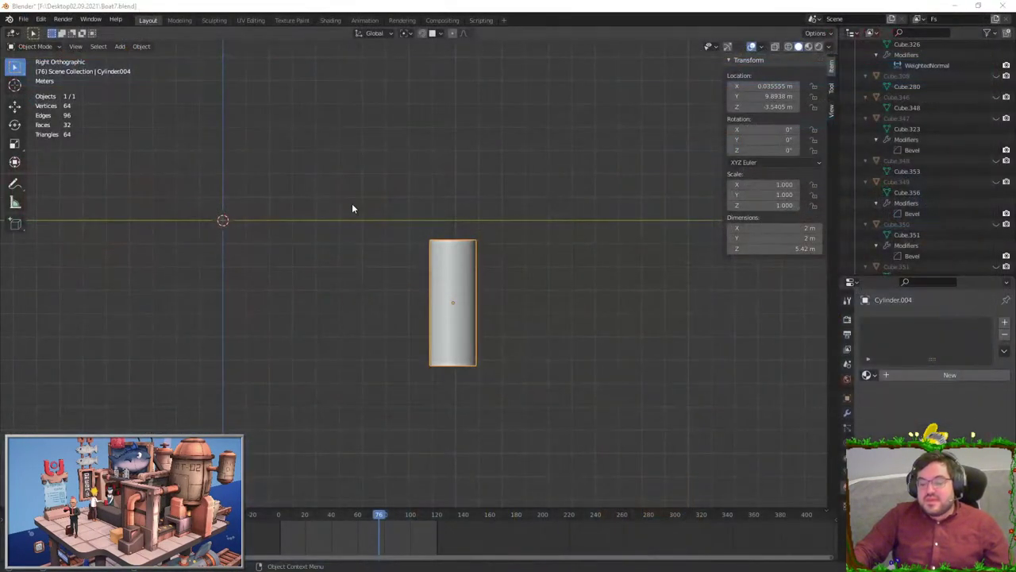
left_click(388, 189)
key("a")
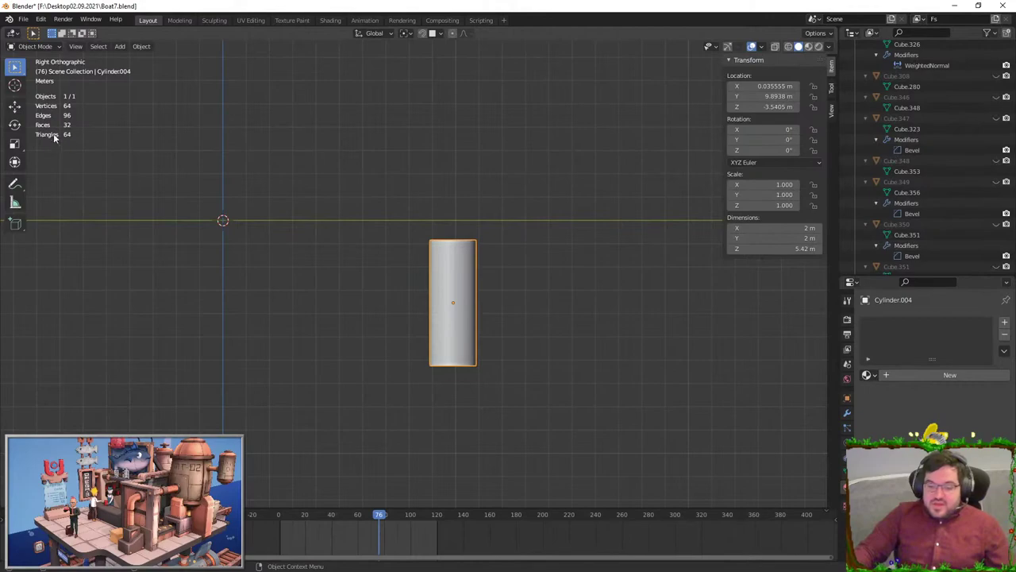
left_click(23, 19)
mouse_move(34, 173)
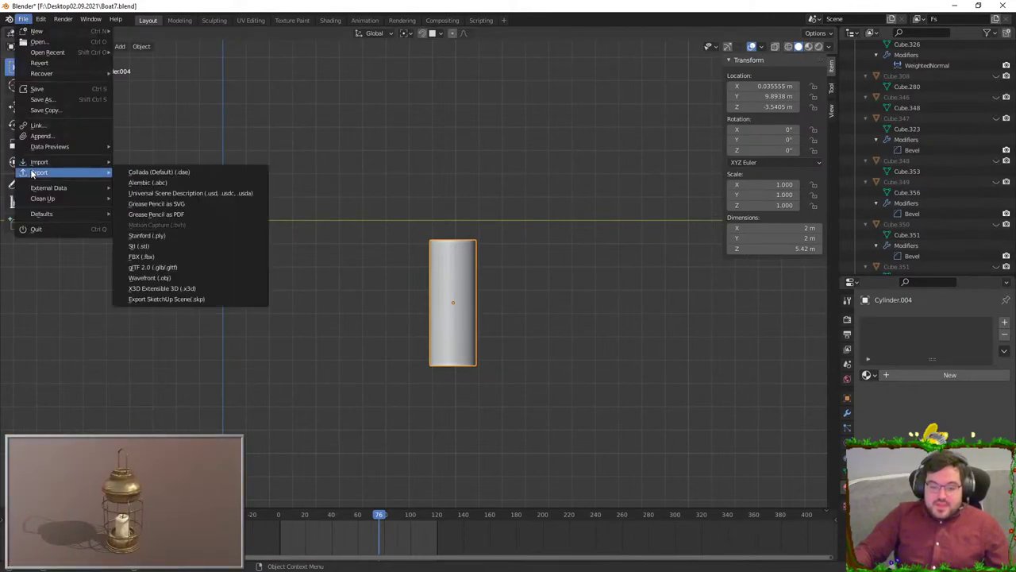
left_click(128, 257)
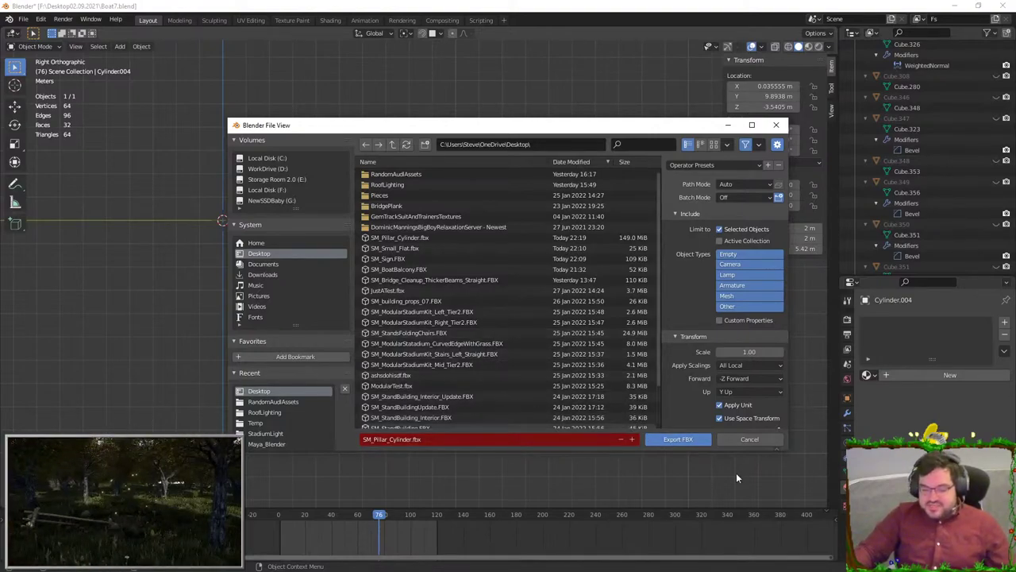
left_click(680, 438)
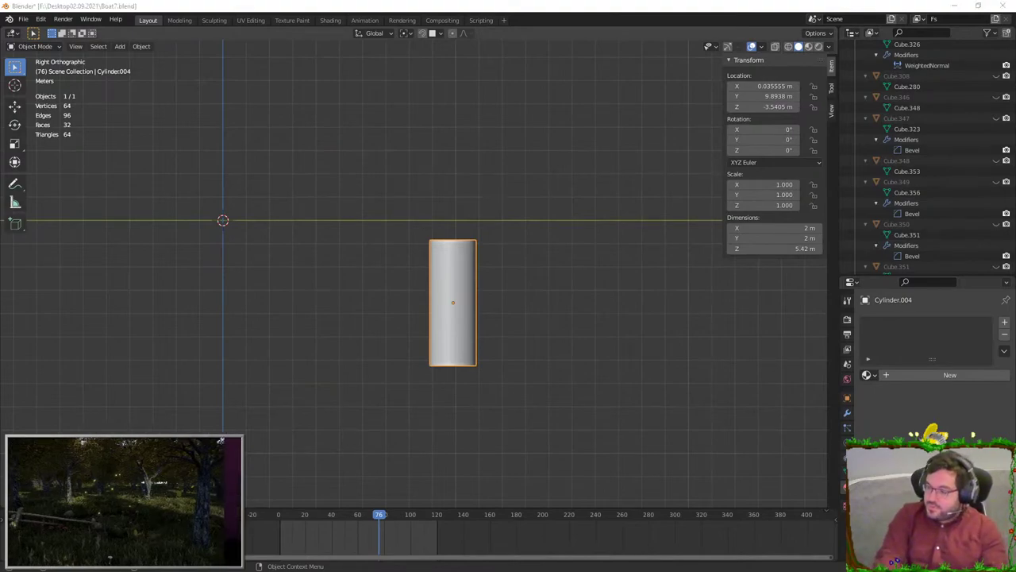
- Open the mast cylinder in Edit Mode in the UV Editing workspace with its whole mesh selected
key("Tab")
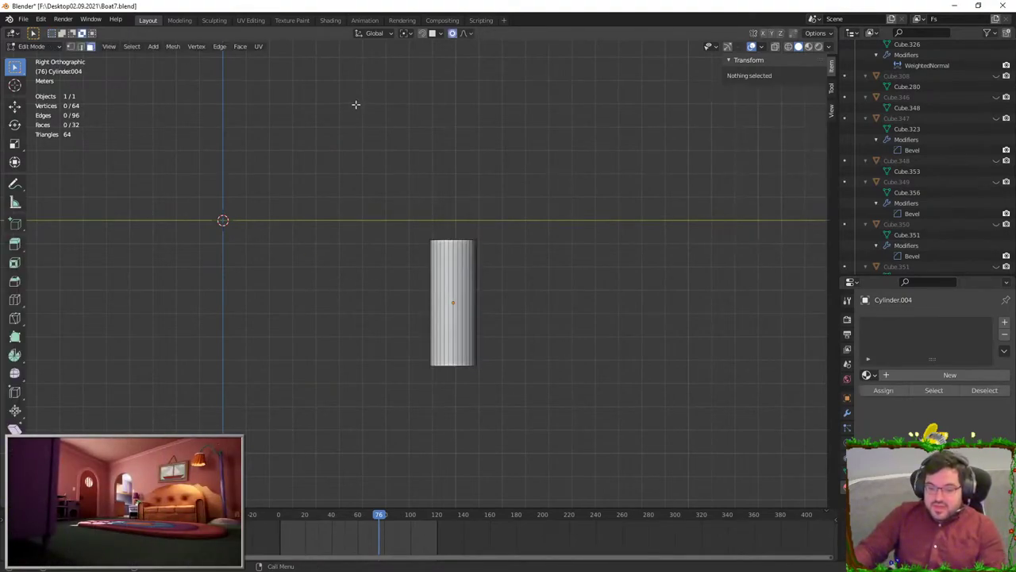
left_click(248, 21)
key("a")
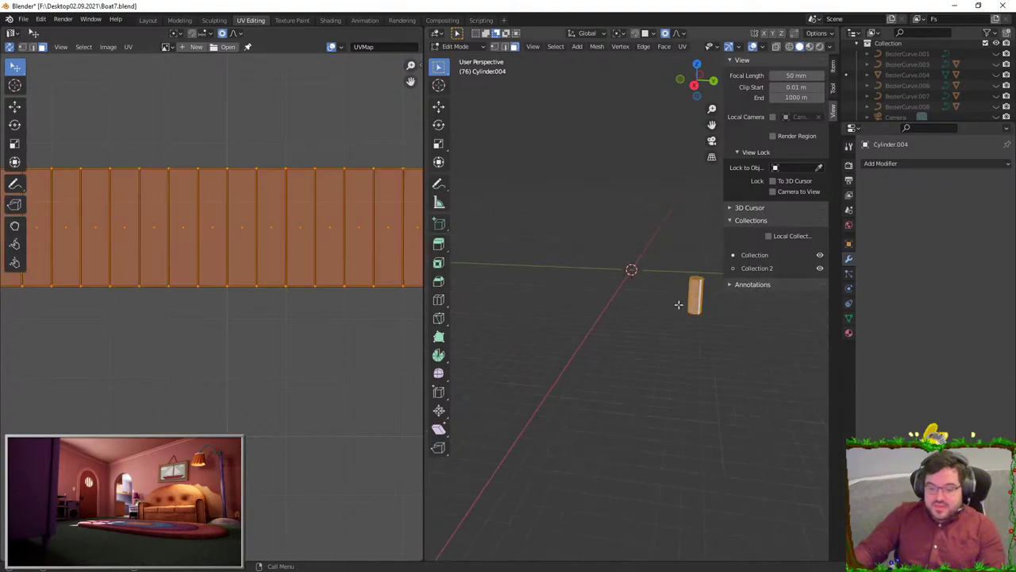
- Try to unwrap the cylinder without any seams
key("u")
left_click(679, 309)
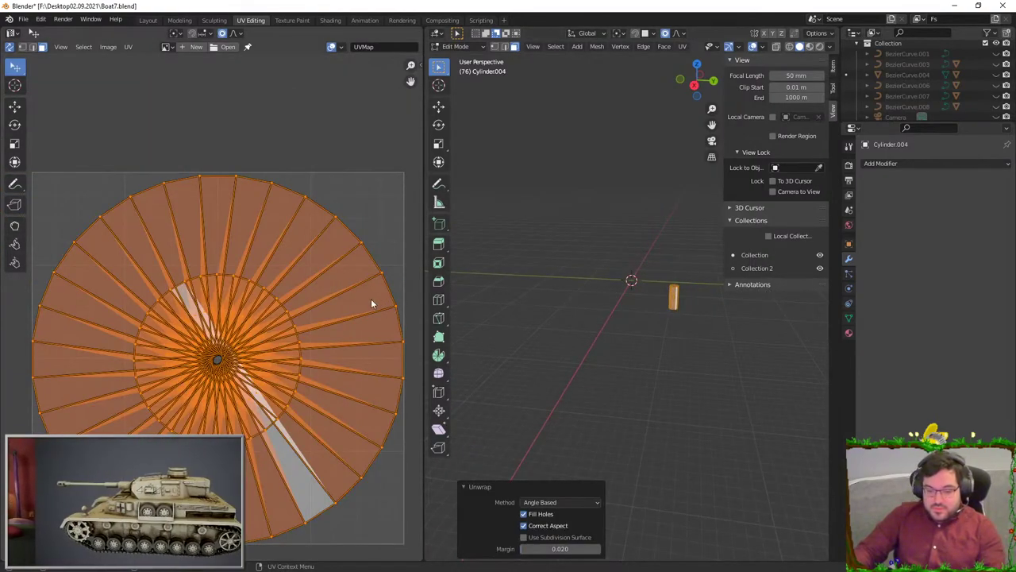
key("ctrl+z")
- Mark one lengthwise edge on the cylinder's side as a seam
middle_click_drag(631, 284, 624, 260, "shift")
scroll(520, 294, "up", 6)
left_click(505, 46)
left_click(496, 302)
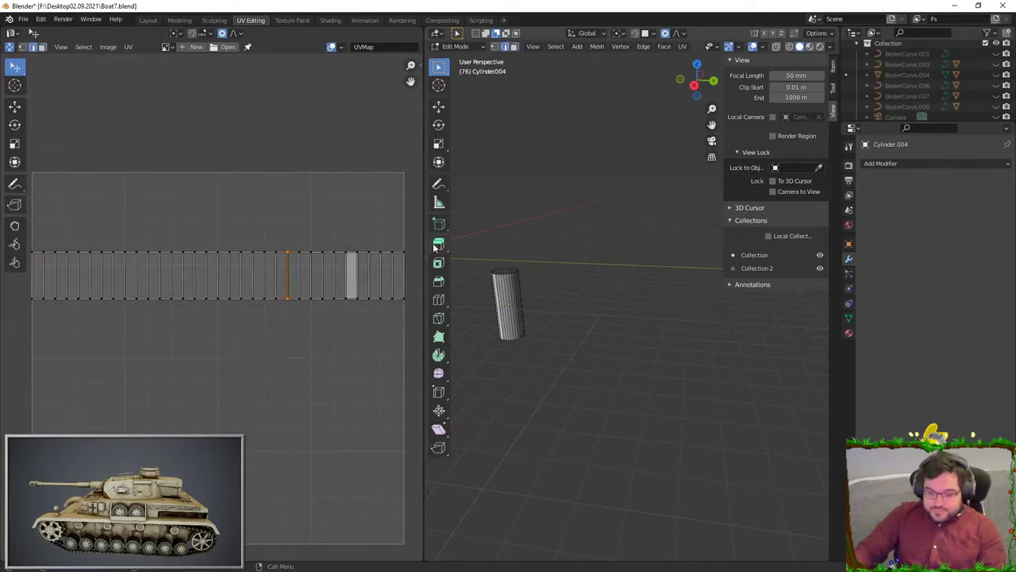
key("F3")
type("mar")
key("Return")
scroll(537, 166, "down", 4)
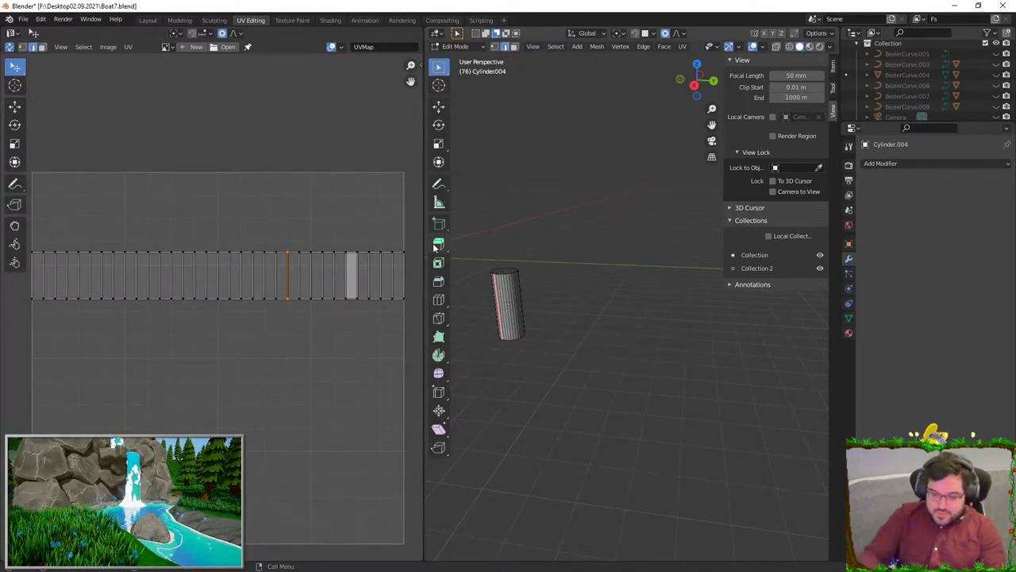
- Unwrap the whole cylinder along the marked seam with the Angle Based method
key("a")
key("u")
left_click(547, 188)
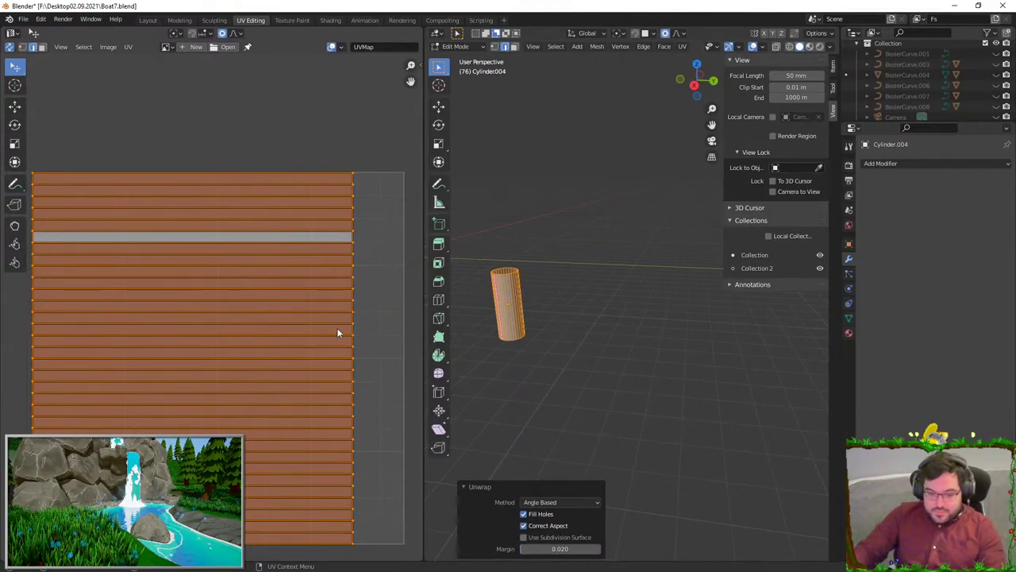
- Try to rotate the UV island upright, undo it, and repeat the Angle Based unwrap of the whole cylinder
key("r")
left_click(198, 120)
scroll(198, 193, "down", 1)
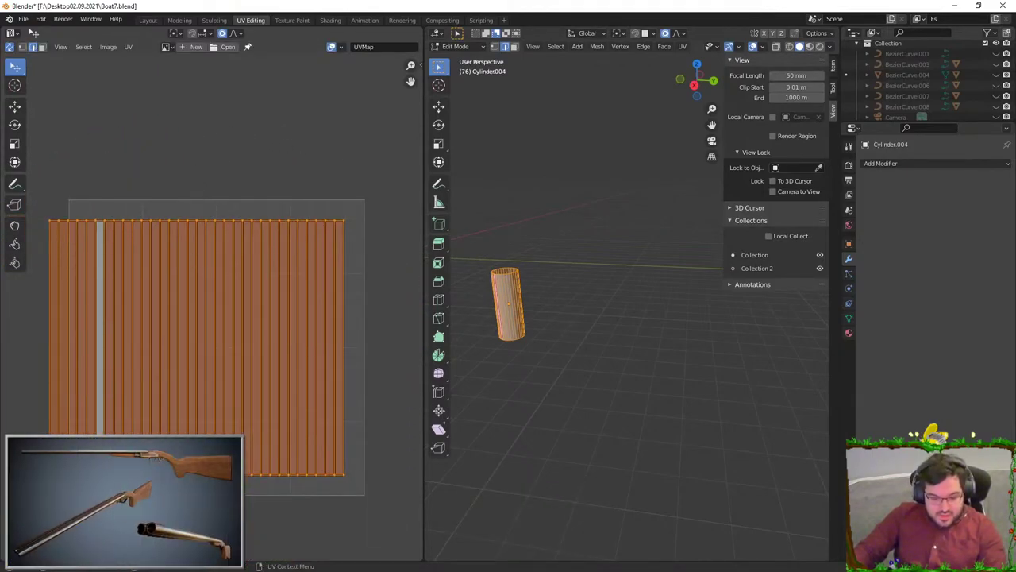
key("ctrl+z")
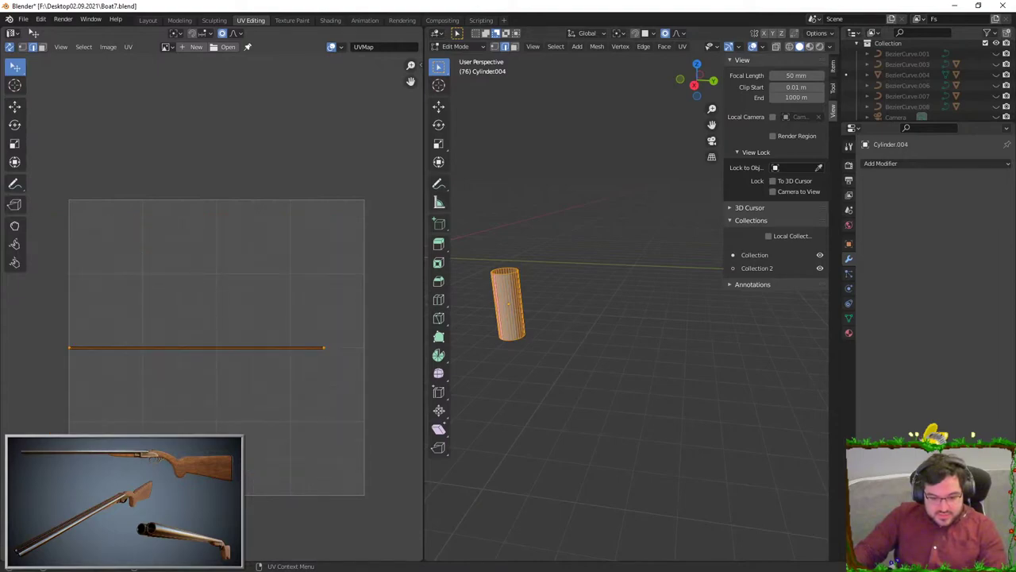
key("ctrl+z")
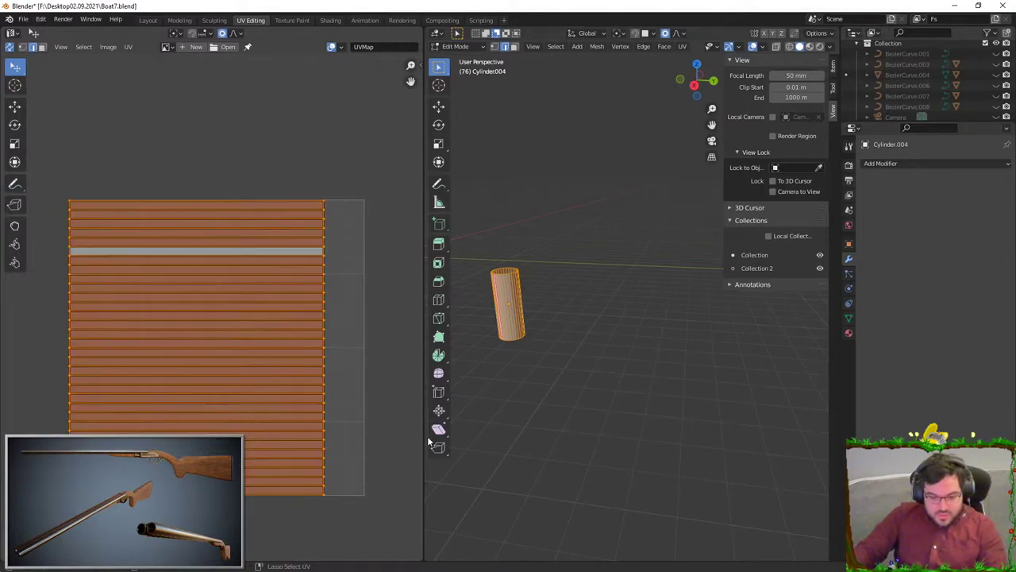
key("u")
left_click(588, 336)
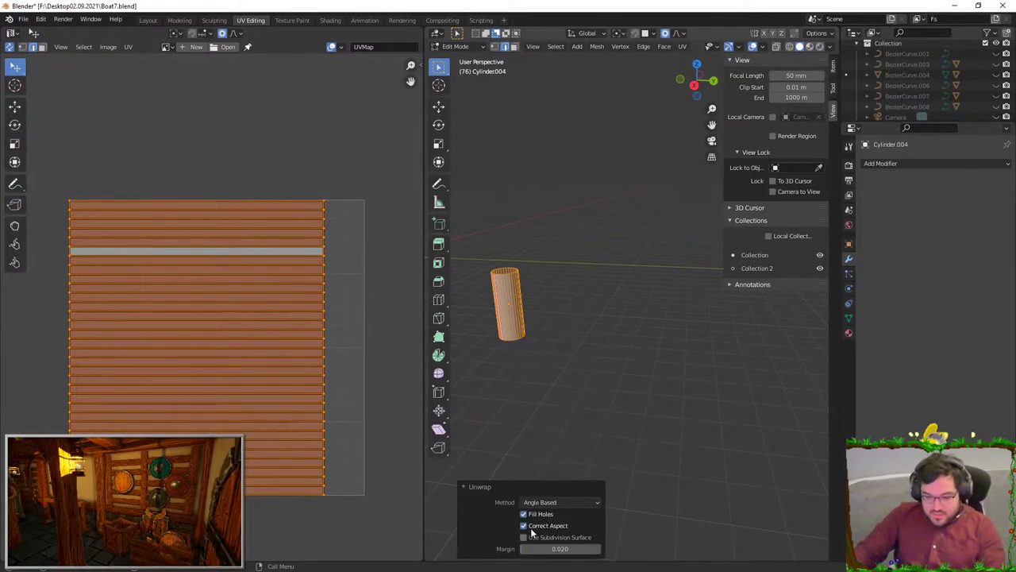
key("alt+a")
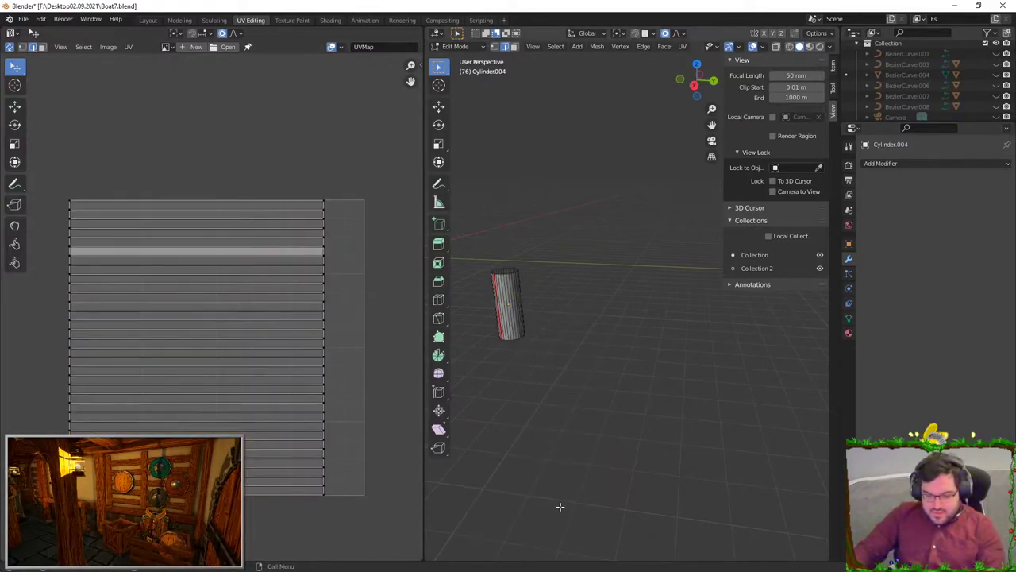
key("a")
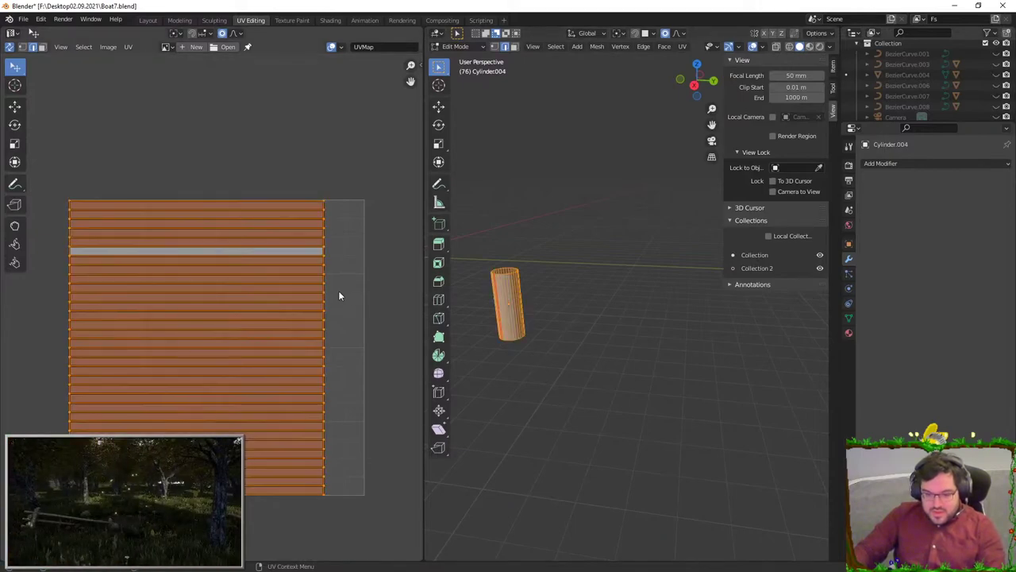
- Rotate the cylinder's UV island so its strips run vertically and move it to span the UV square's width
key("r")
left_click(131, 175)
key("g")
left_click(340, 246)
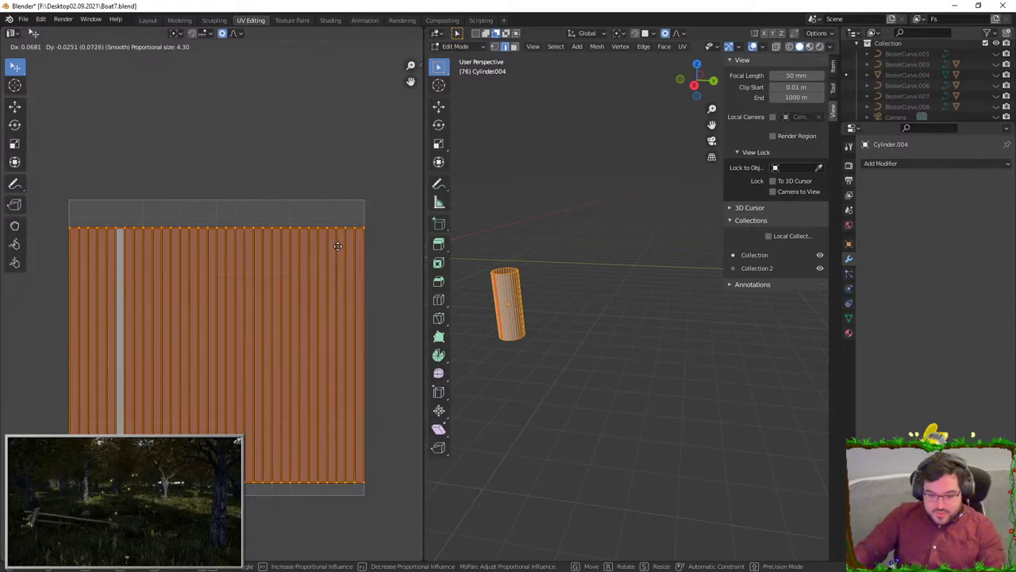
- Export the cylinder with its rotated UVs as FBX over SM_Pillar_Cylinder.fbx on the Desktop
key("Tab")
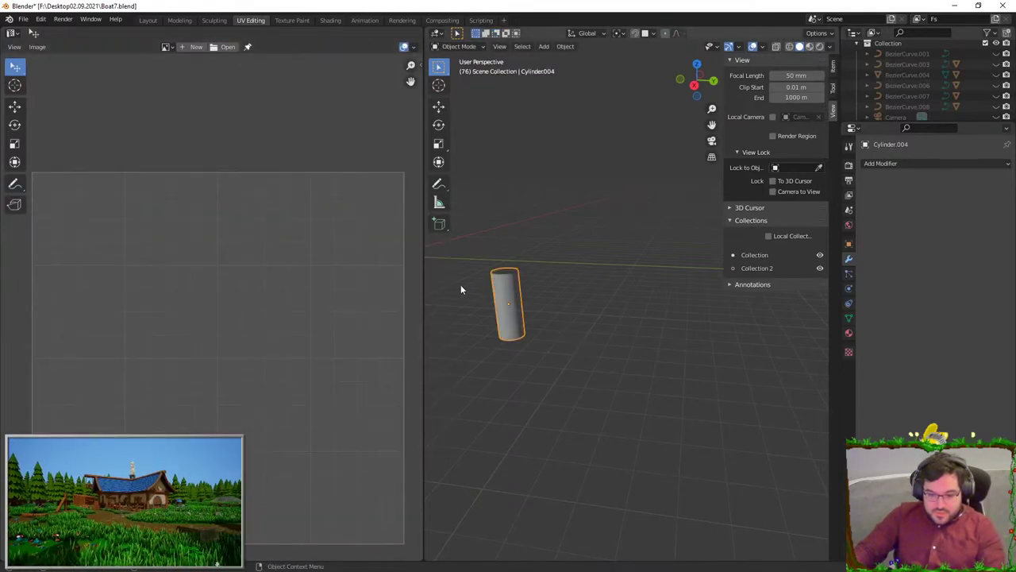
left_click(24, 20)
mouse_move(49, 166)
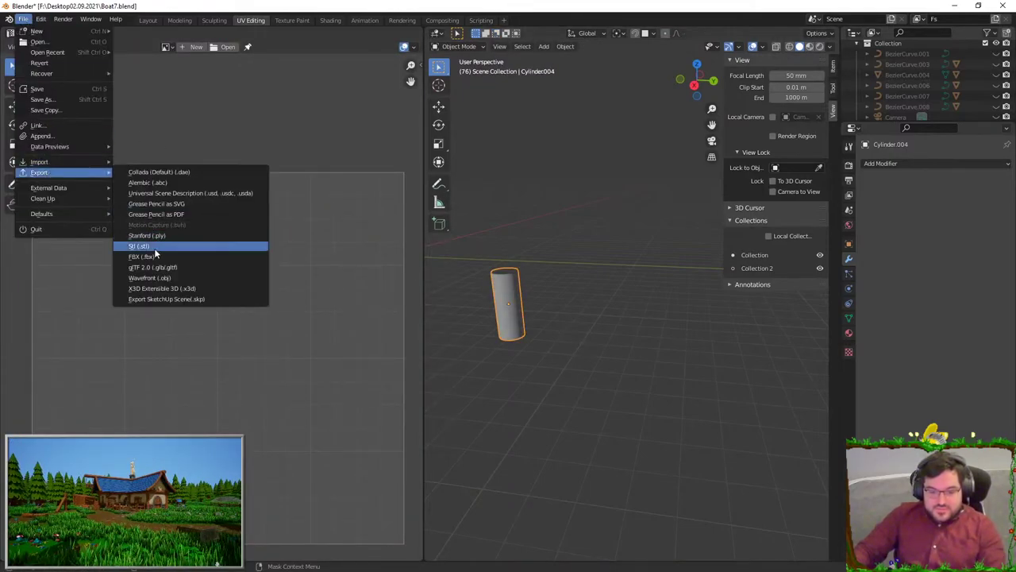
left_click(147, 257)
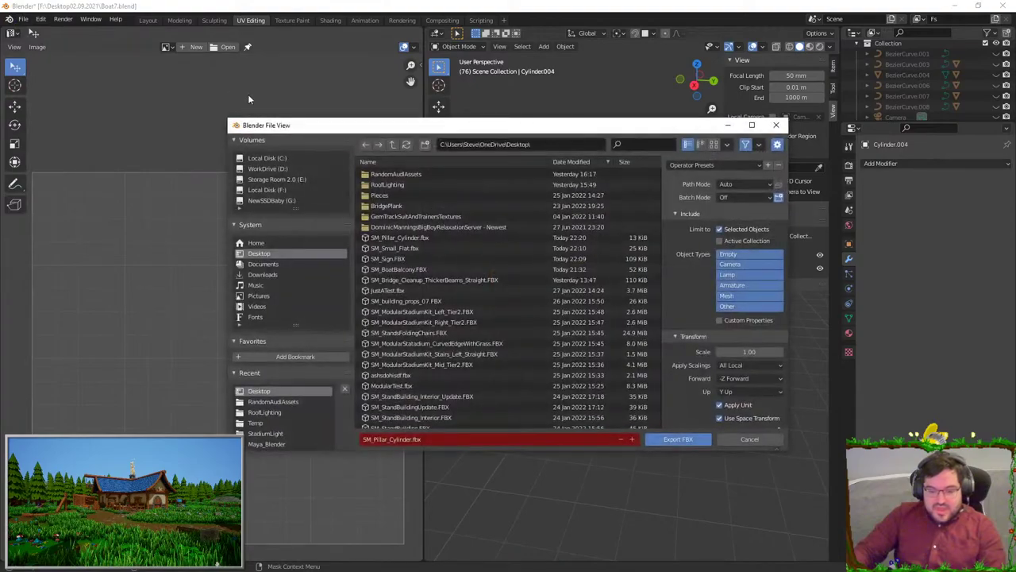
left_click(651, 443)
- Scale the cylinder's UV island along Y and shift it vertically so it fills the UV square's height
key("Tab")
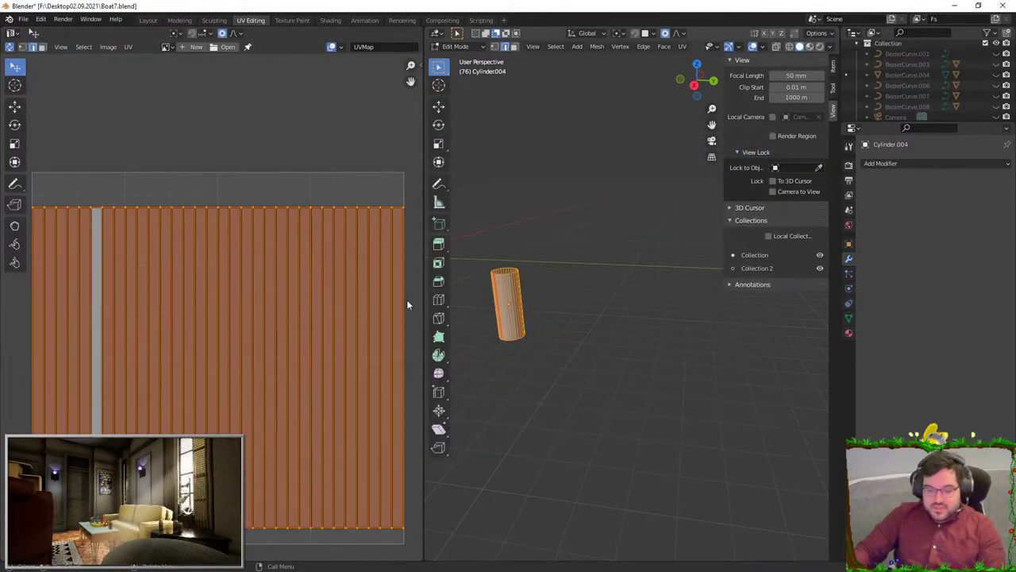
scroll(245, 260, "down", 2)
key("s")
key("y")
left_click(241, 237)
key("g")
key("y")
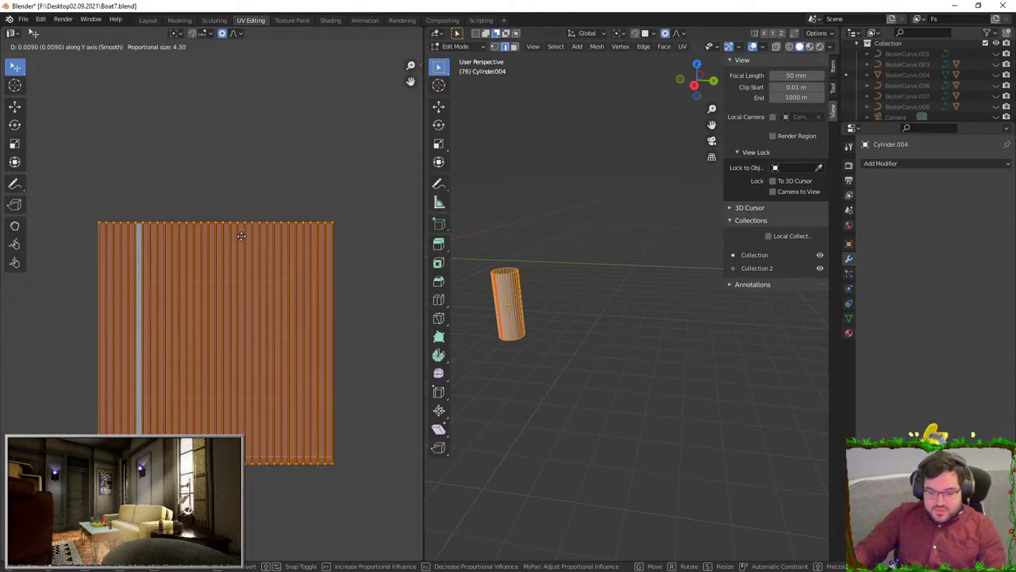
key("s")
key("y")
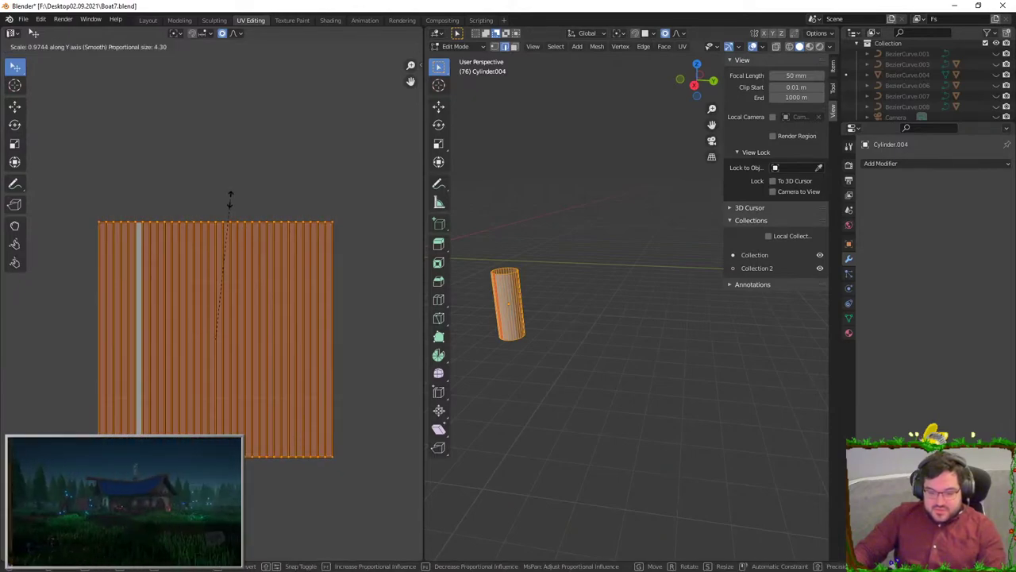
left_click(230, 200)
scroll(322, 250, "up", 3)
scroll(294, 300, "down", 2)
- Return to Object Mode and export the cylinder with the stretched UVs as FBX, replacing SM_Pillar_Cylinder.fbx
key("Tab")
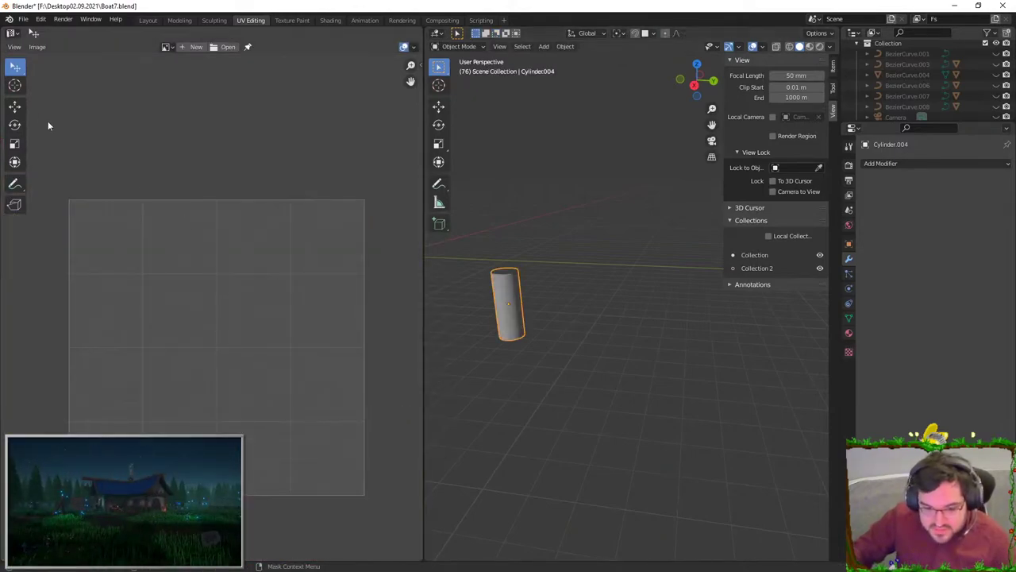
left_click(23, 18)
mouse_move(53, 171)
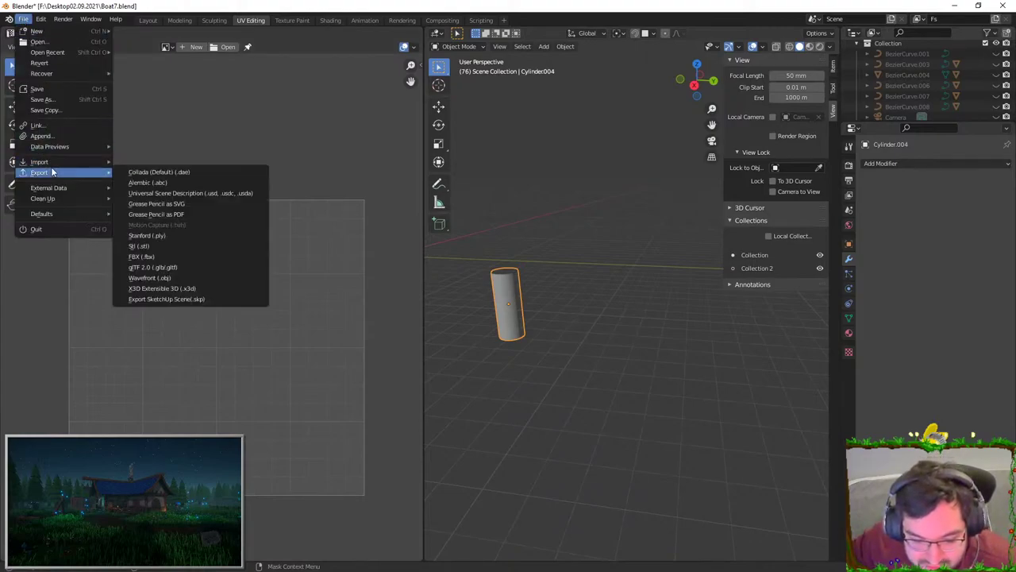
left_click(142, 256)
left_click(677, 438)
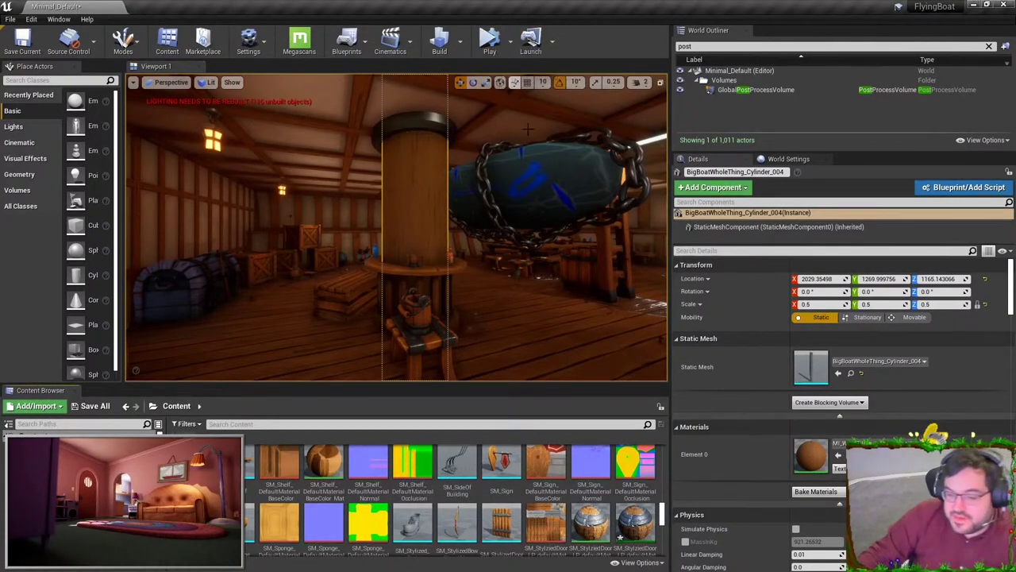
- Deselect the mast in the Unreal level and look around the ship's interior, from the ceiling to the dining tables
key("Escape")
right_click_drag(528, 129, 572, 151)
key("w")
right_click_drag(452, 125, 529, 117)
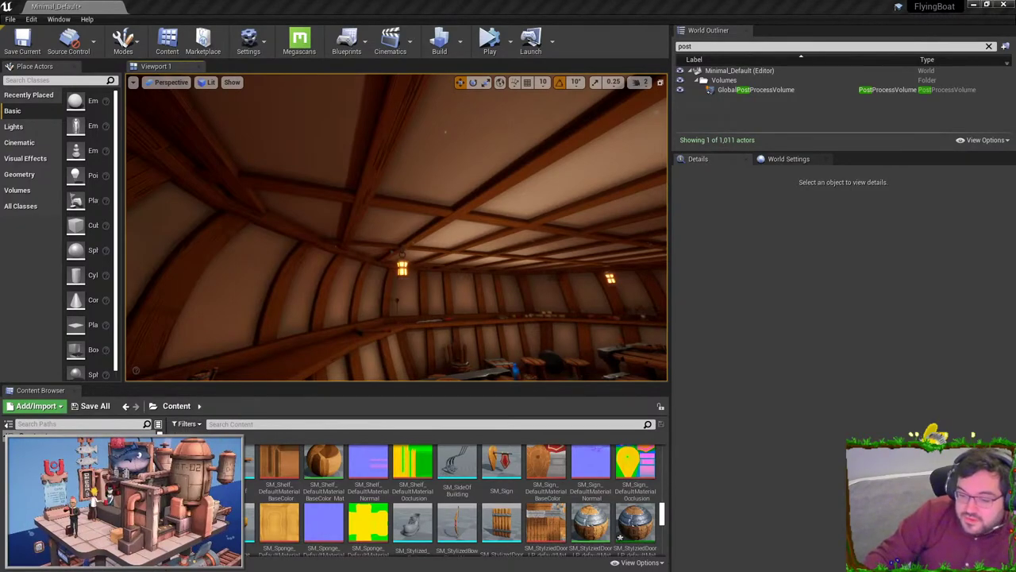
right_click_drag(402, 240, 520, 305)
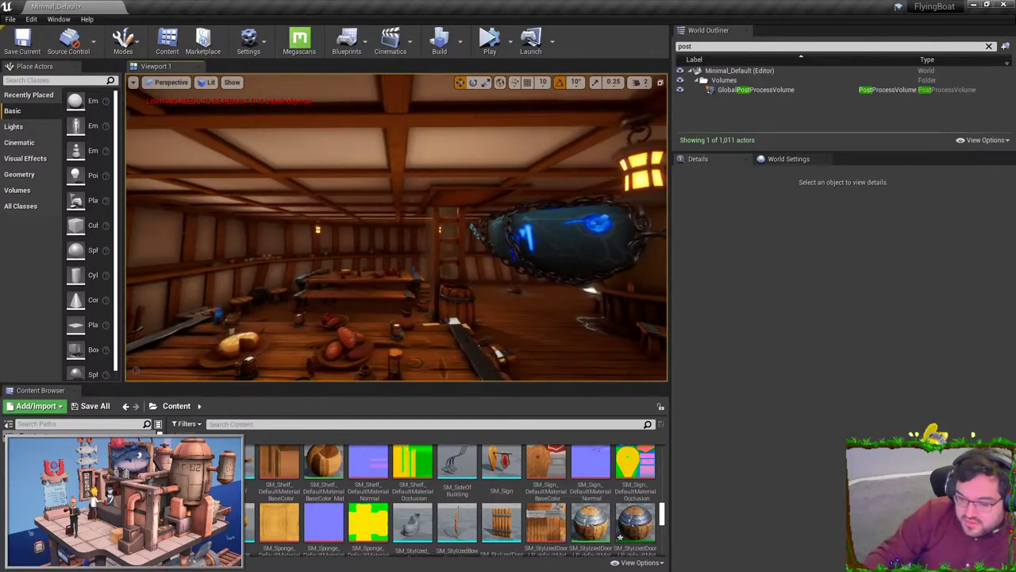
- Open the M_LongBench material of the long bench, examine its texture node connections and close the material editor
left_click(356, 296)
double_click(803, 458)
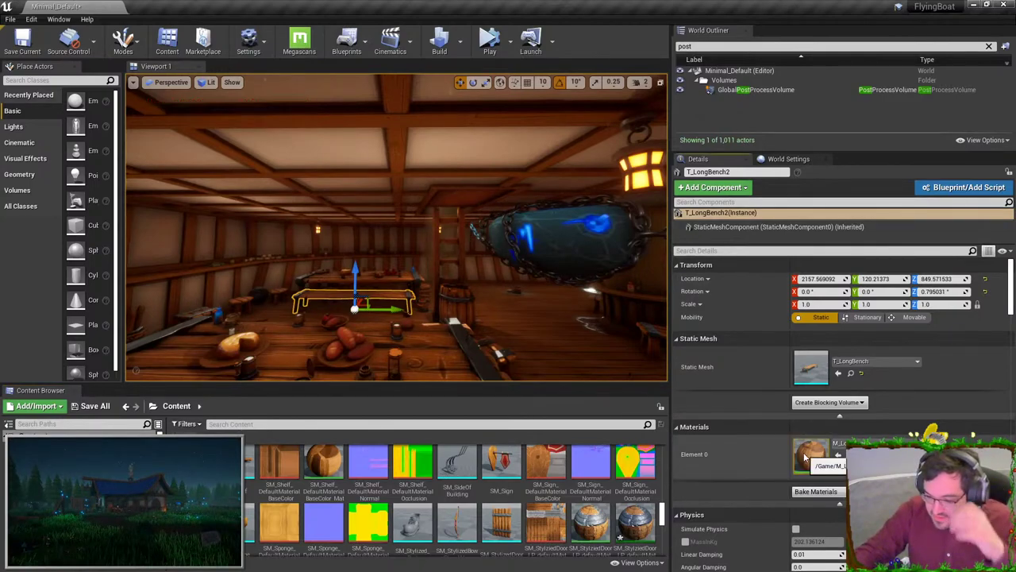
left_click_drag(717, 211, 881, 3)
left_click_drag(752, 333, 556, 412)
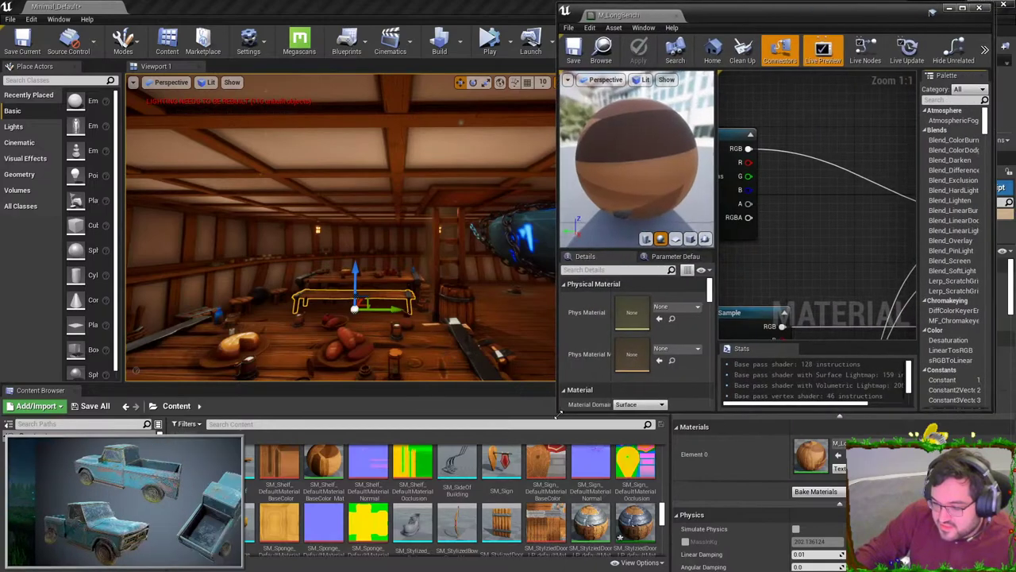
scroll(813, 238, "down", 3)
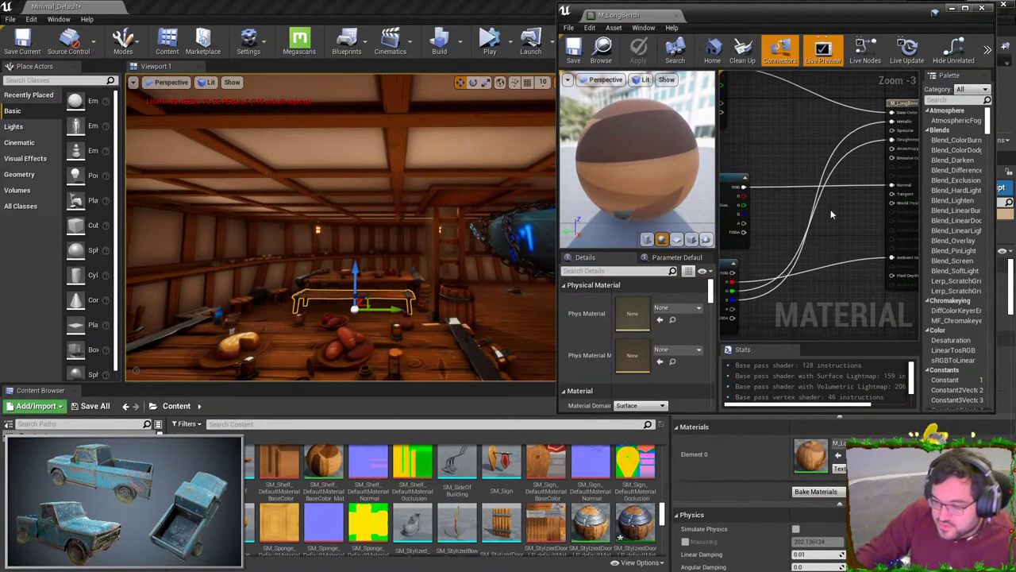
left_click(912, 57)
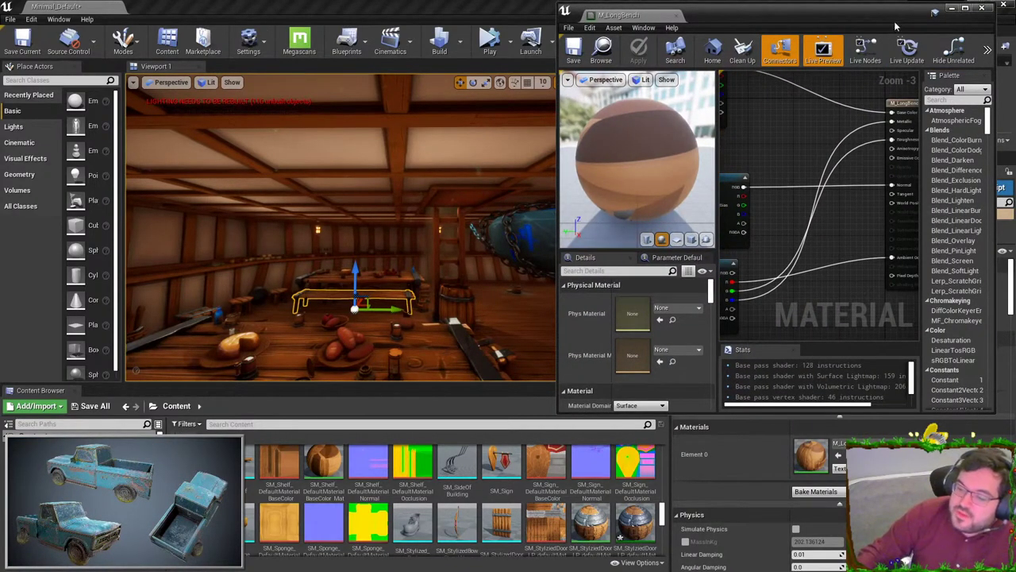
left_click(982, 8)
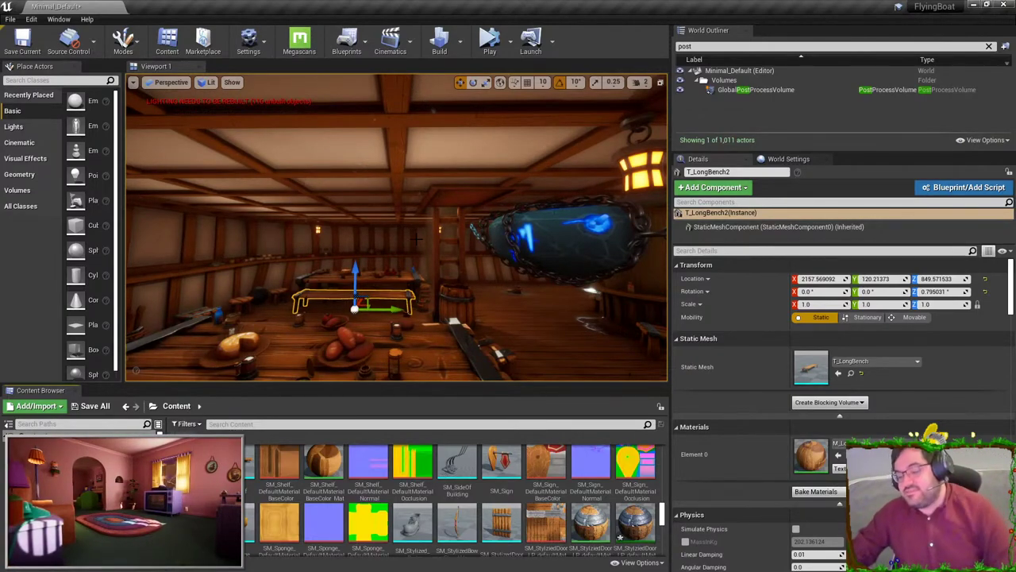
- Deselect the bench and examine the dining table with its fruit bowl, mug and bottle up close
right_click_drag(312, 282, 291, 307)
key("w")
key("Escape")
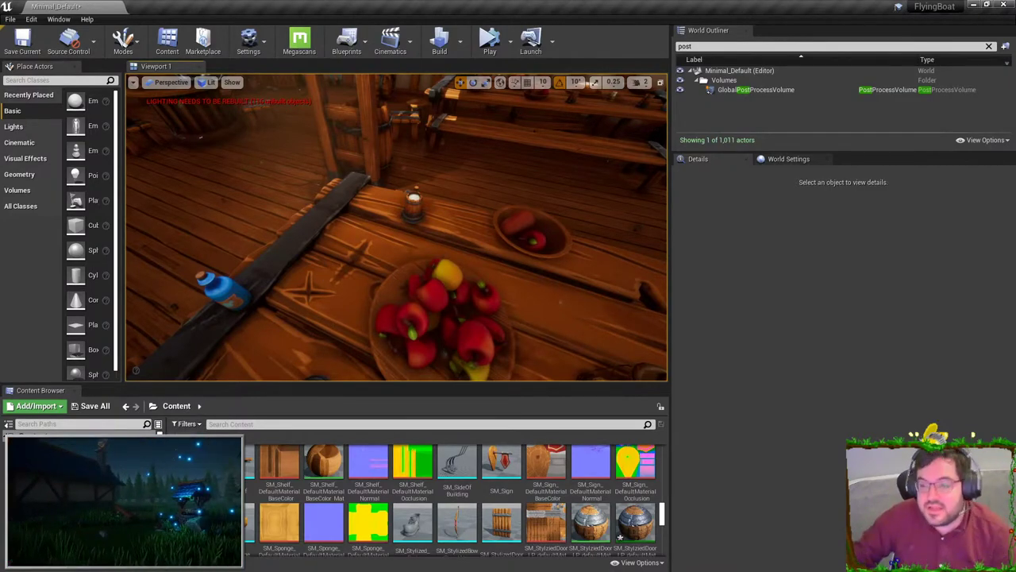
- Examine the FlyingBoat from the dining table up past the tower and lifeboat and back into the lantern-lit interior
right_click_drag(397, 230, 409, 151)
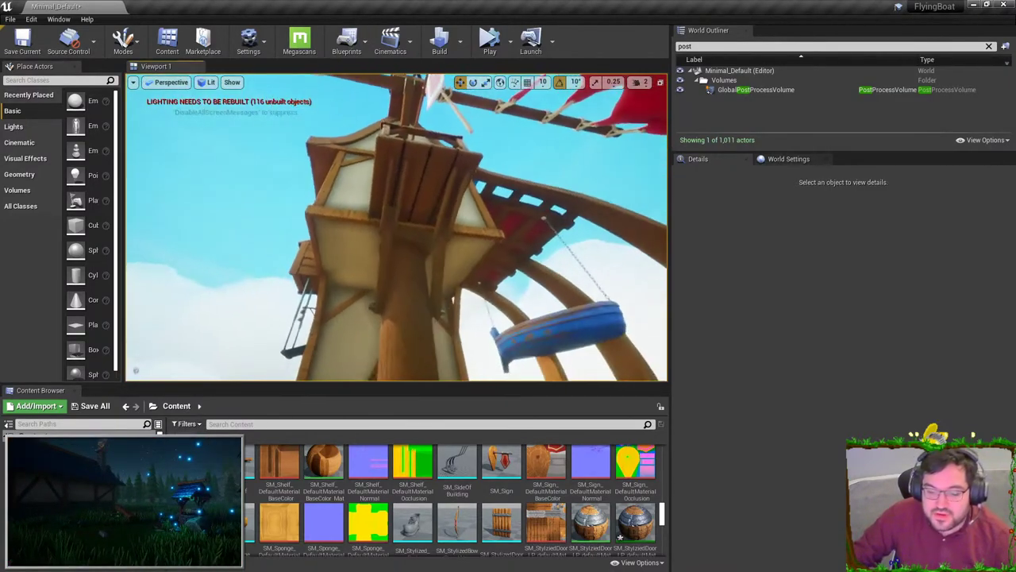
mouse_move(397, 230)
right_mouse_down()
mouse_move(412, 317)
mouse_move(421, 310)
right_mouse_up()
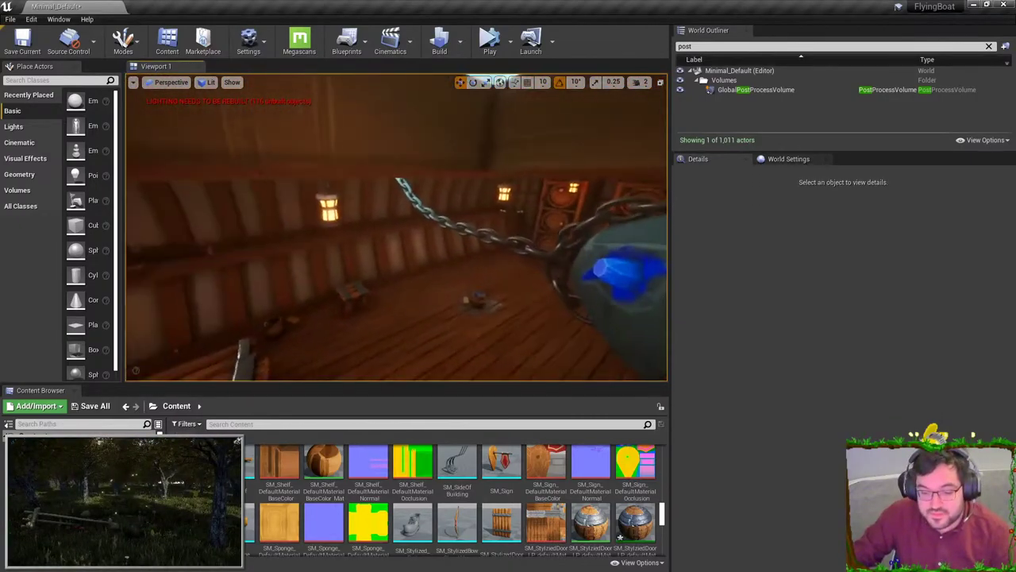
mouse_move(397, 231)
right_mouse_down()
mouse_move(302, 238)
mouse_move(413, 226)
mouse_move(516, 170)
mouse_move(484, 174)
mouse_move(389, 258)
mouse_move(429, 286)
mouse_move(433, 231)
right_mouse_up()
right_click_drag(361, 214, 478, 228)
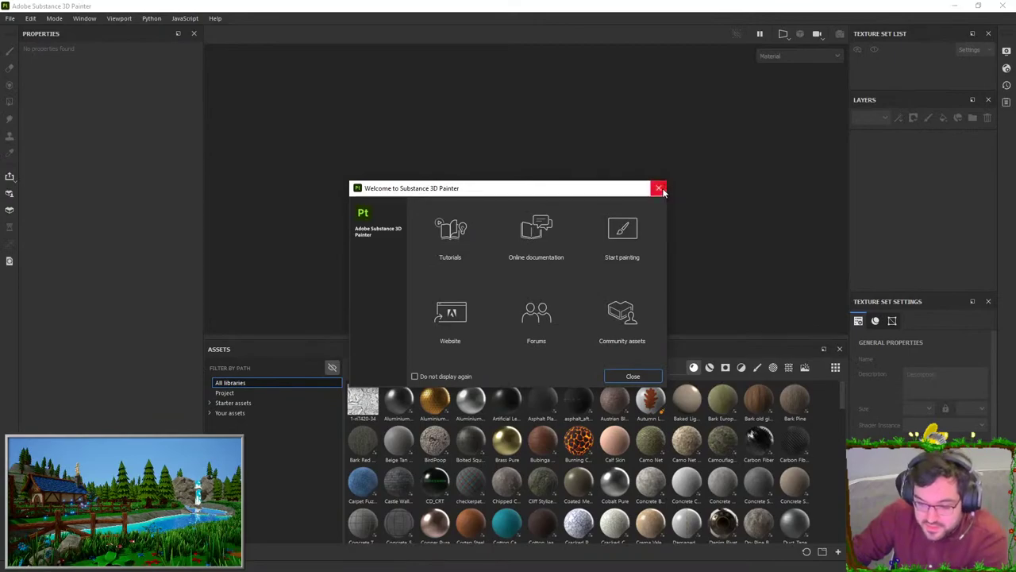
- Switch to Substance 3D Painter and create a new 2048 project from SM_Pillar_Cylinder.fbx with the OpenGL normal map format
left_click(659, 188)
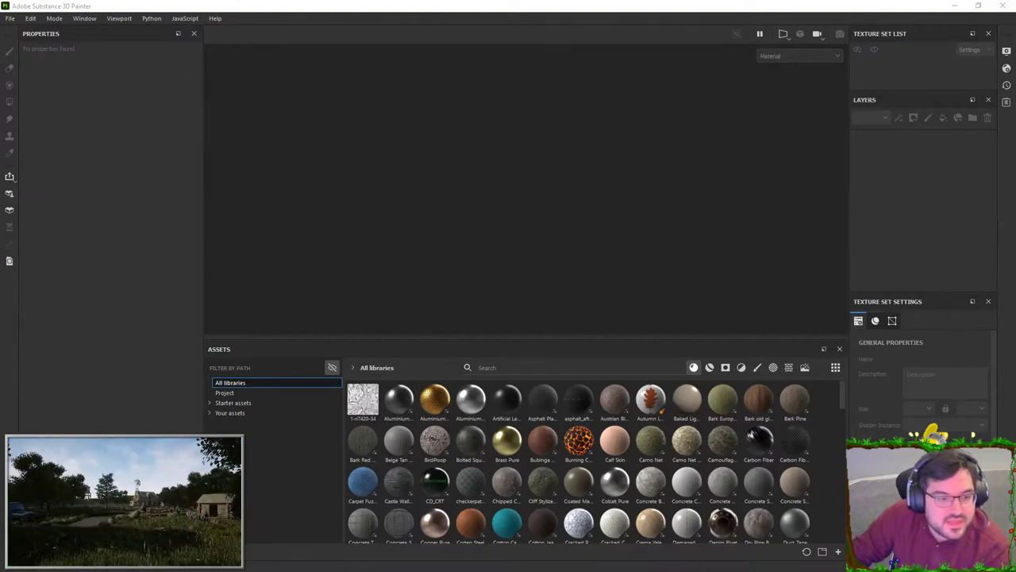
left_click_drag(54, 16, 389, 200)
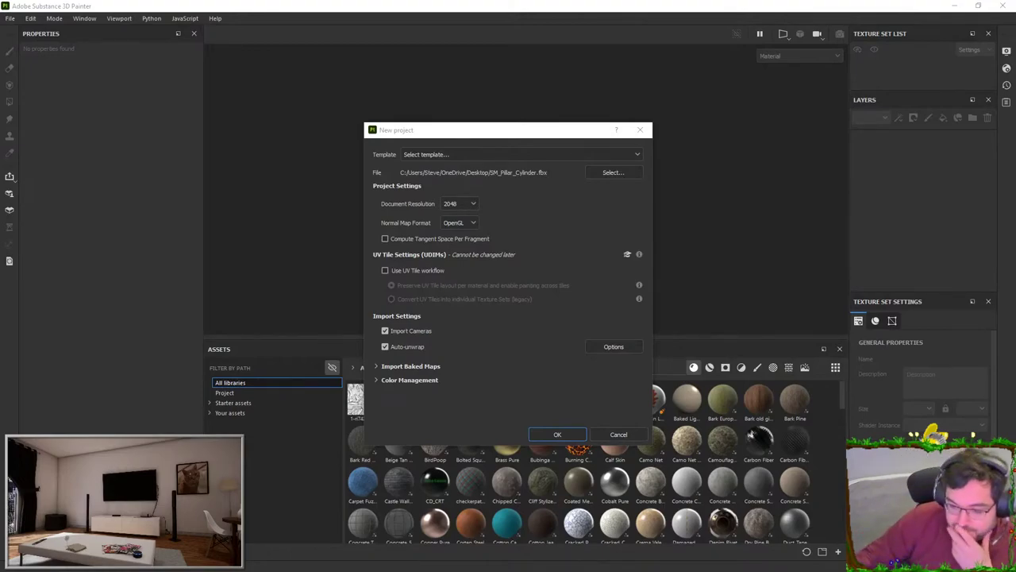
left_click(556, 434)
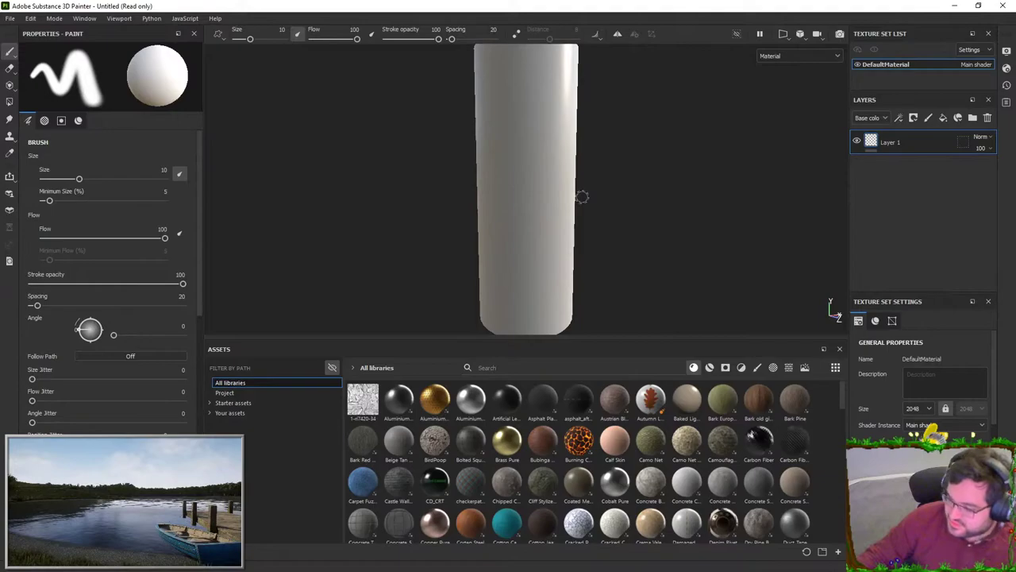
- Find the StylizedWoodSumo material by searching for "sumo" and apply it to the pillar cylinder
scroll(543, 242, "down", 3)
left_click_drag(541, 243, 531, 191, "alt")
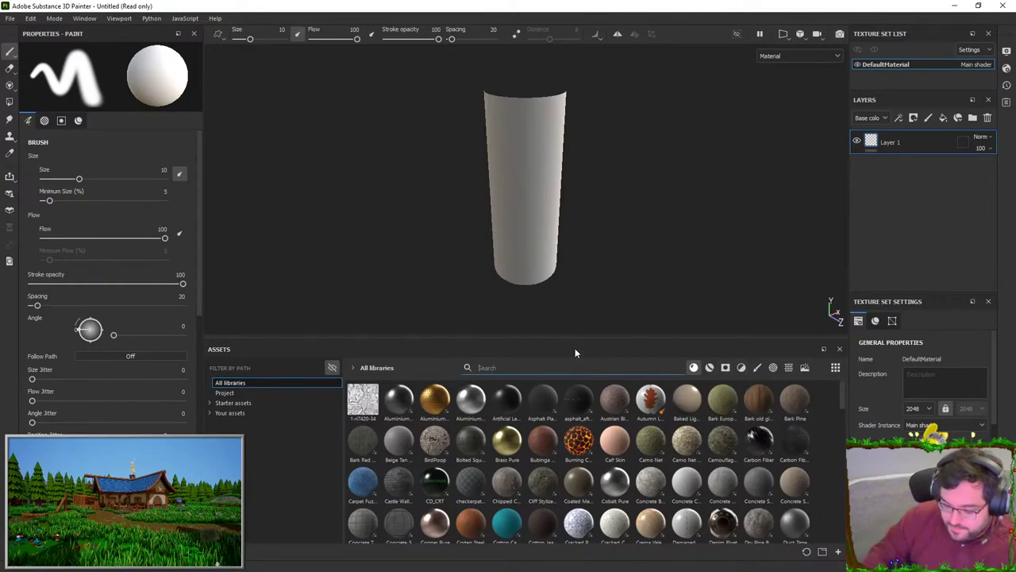
type("sumo")
left_click_drag(435, 400, 534, 169)
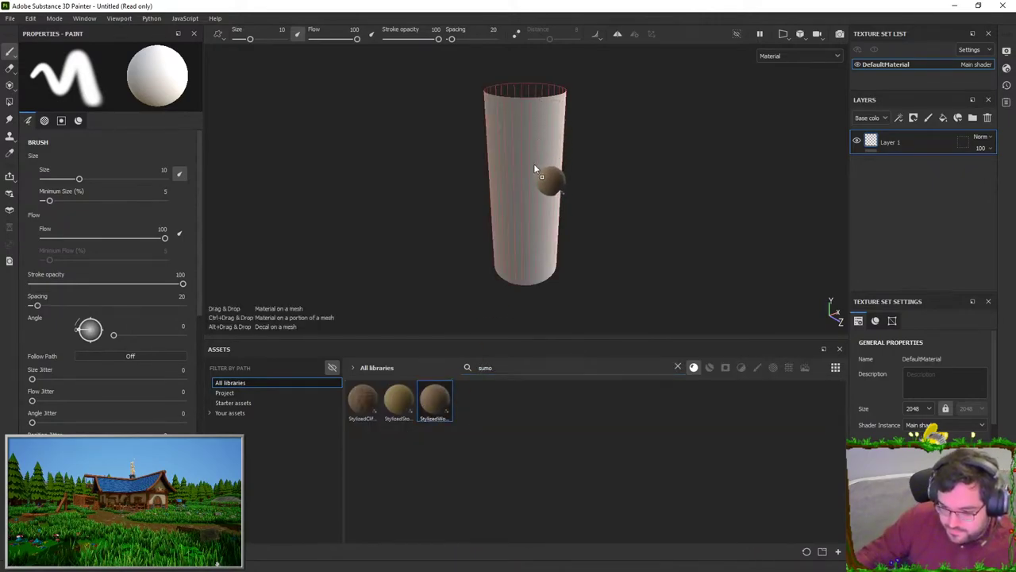
left_click_drag(524, 217, 526, 212)
scroll(528, 215, "up", 3)
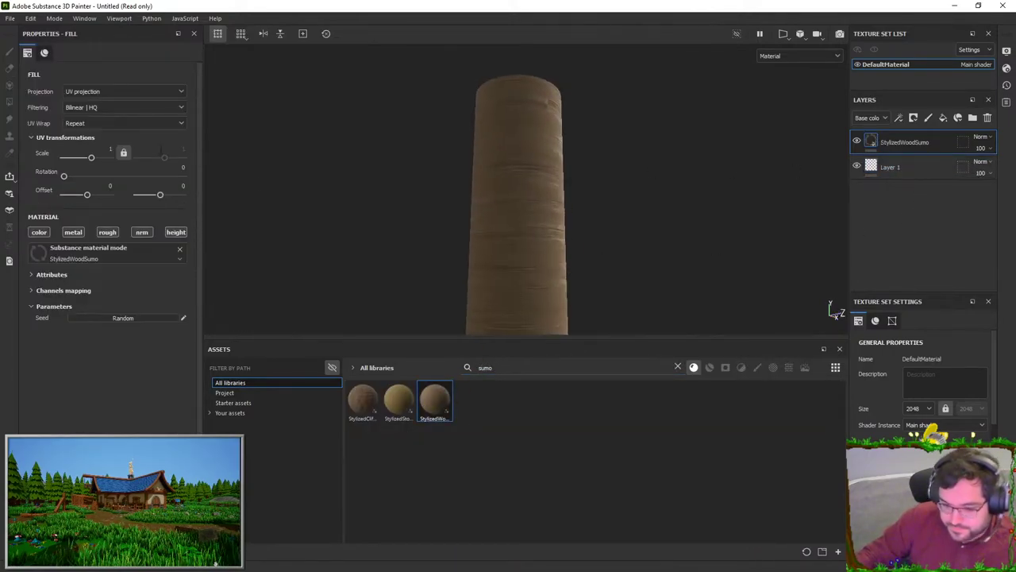
- Set the wood fill's UV rotation to 90 so the grain runs along the pillar
left_click(184, 167)
type("90")
key("Return")
left_click_drag(313, 159, 490, 195, "alt")
scroll(699, 182, "up", 3)
- Adjust the wood fill's UV scale, trying 0.5 and then settling on 0.75
left_click_drag(90, 157, 91, 158)
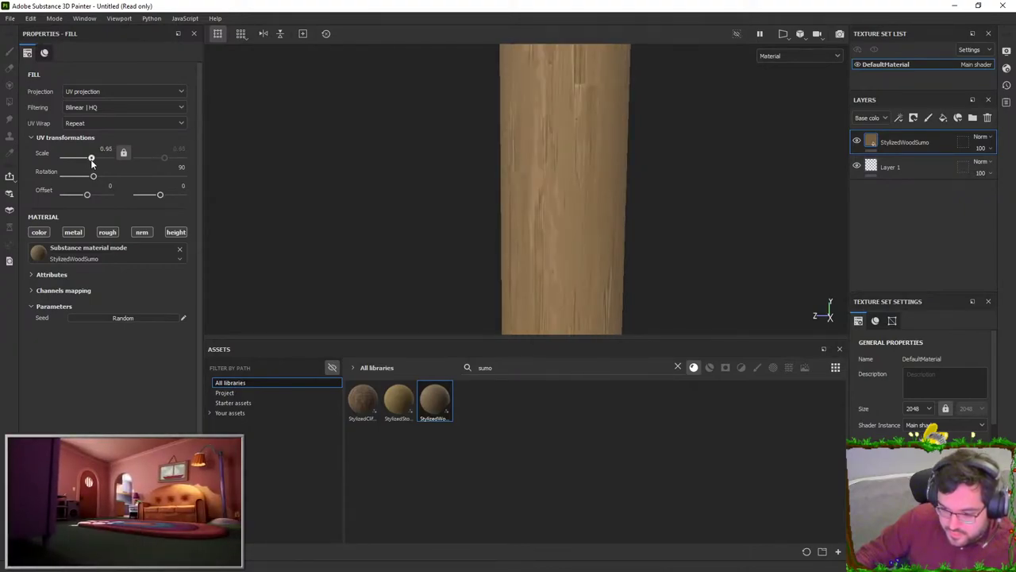
left_click_drag(430, 218, 476, 226, "alt")
left_click(105, 149)
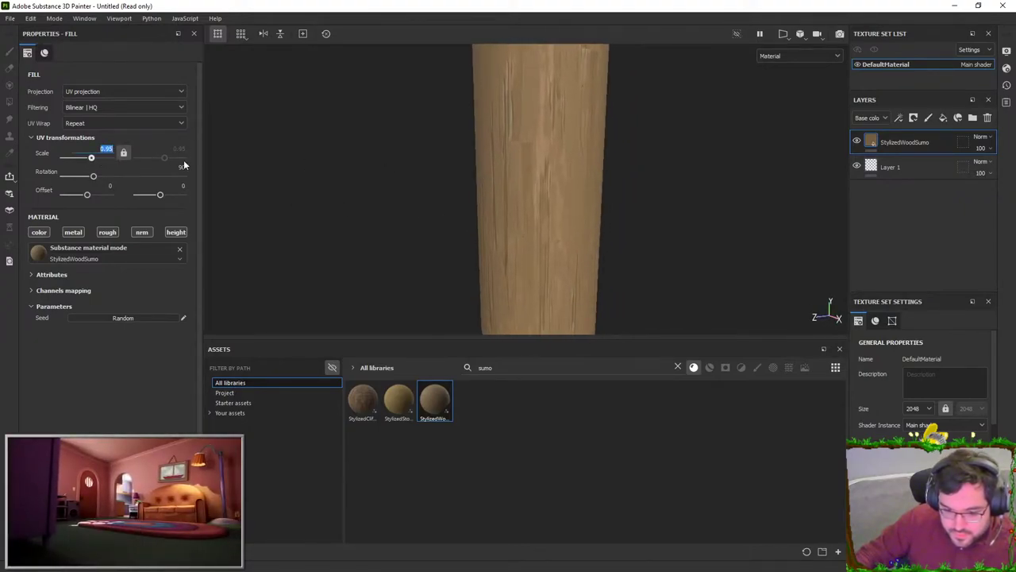
type("0.5")
key("Return")
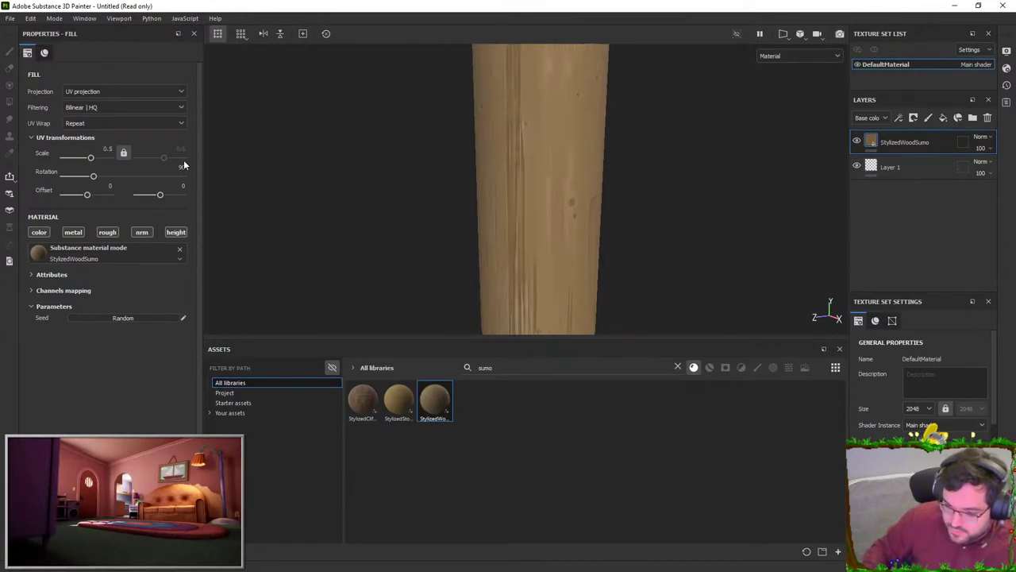
left_click(106, 150)
type("0.75")
key("Return")
left_click_drag(724, 218, 590, 195, "alt")
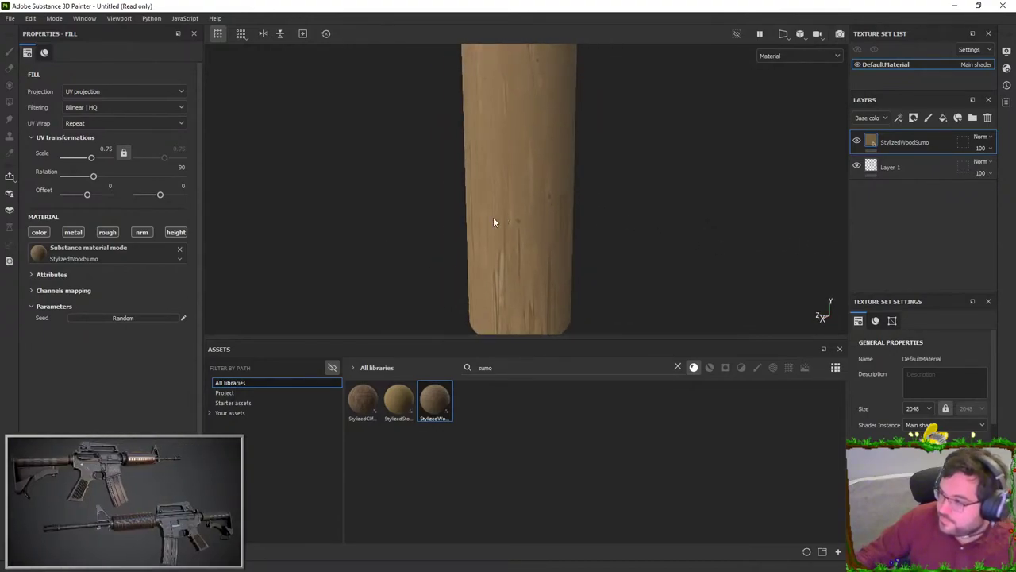
left_click(11, 20)
mouse_move(30, 19)
left_click(62, 53)
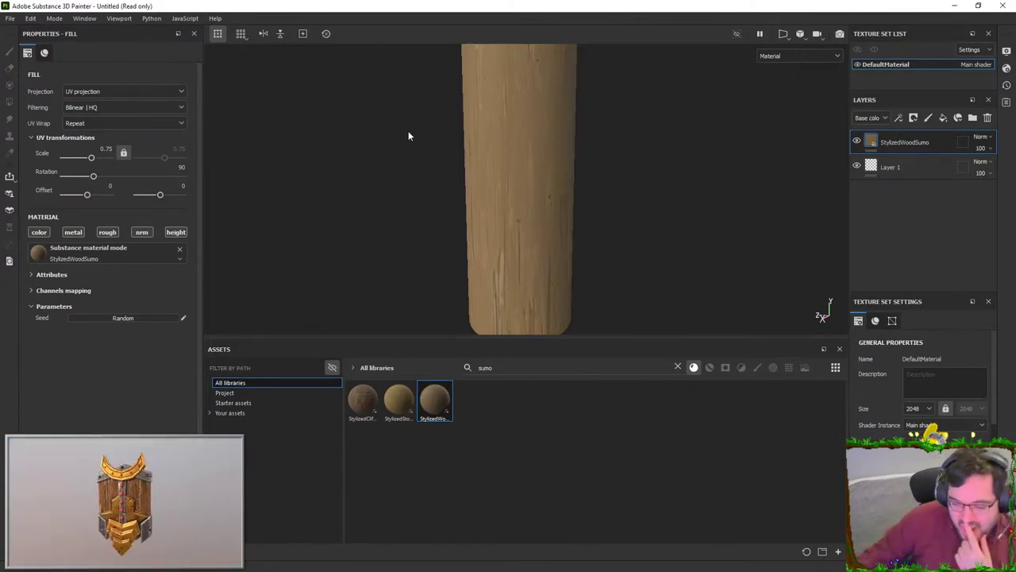
- Set up the texture export with the JustNormalsForReimport output template, png file type and a size of 2048
left_click(10, 19)
left_click(36, 194)
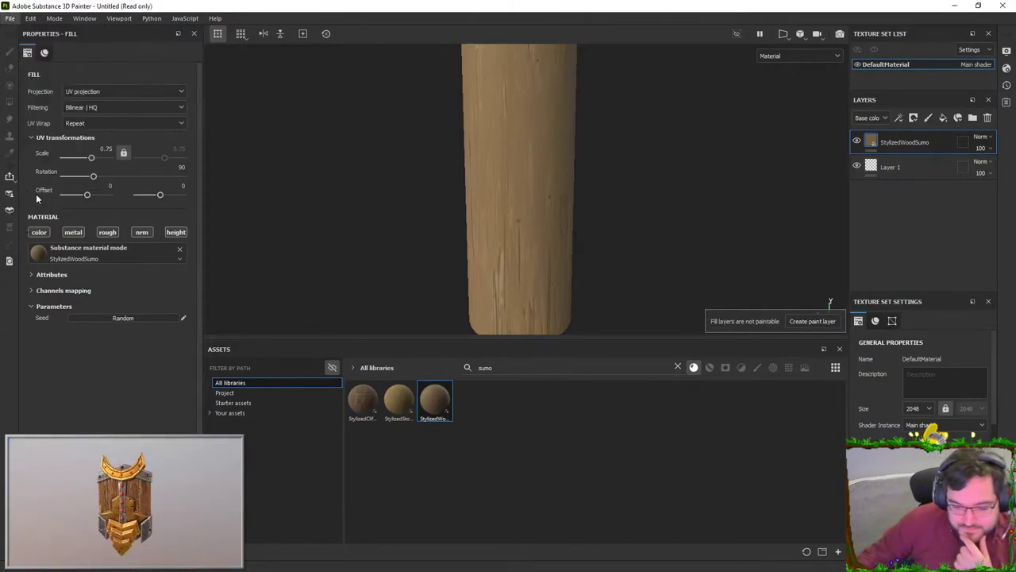
left_click(540, 174)
scroll(546, 237, "down", 3)
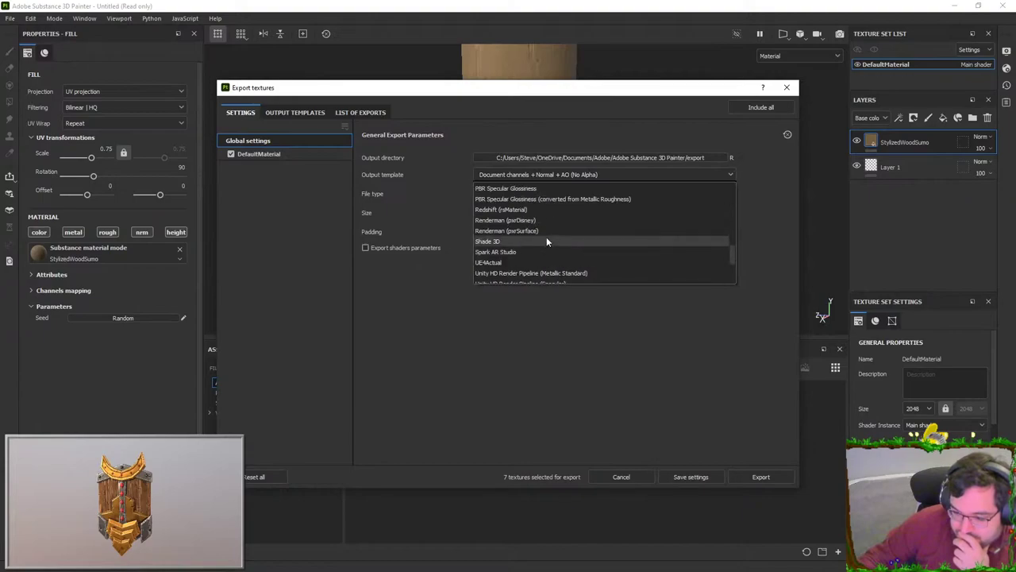
scroll(546, 239, "up", 5)
scroll(531, 213, "up", 1)
left_click(528, 218)
left_click(512, 193)
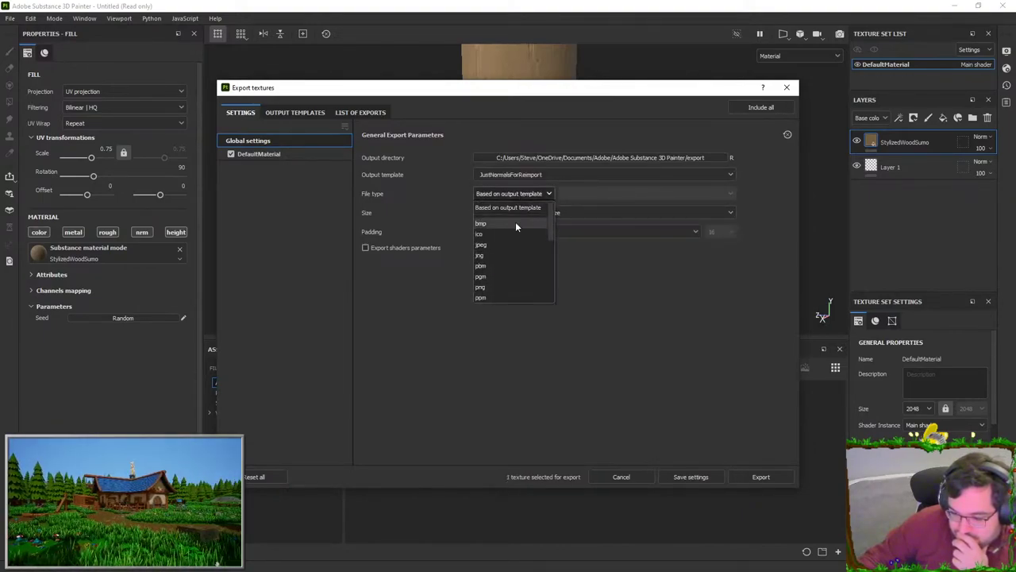
left_click(501, 288)
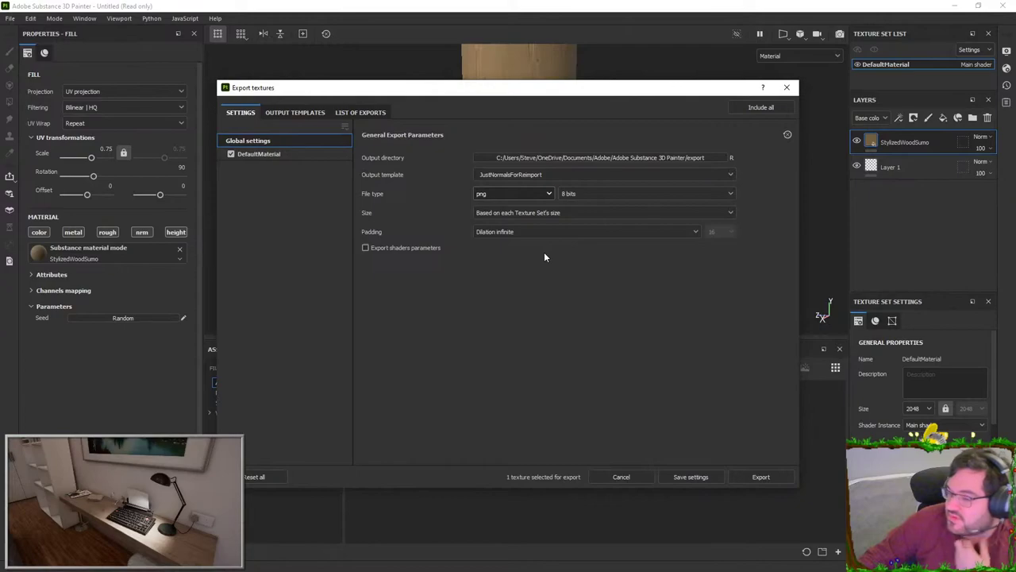
left_click(524, 212)
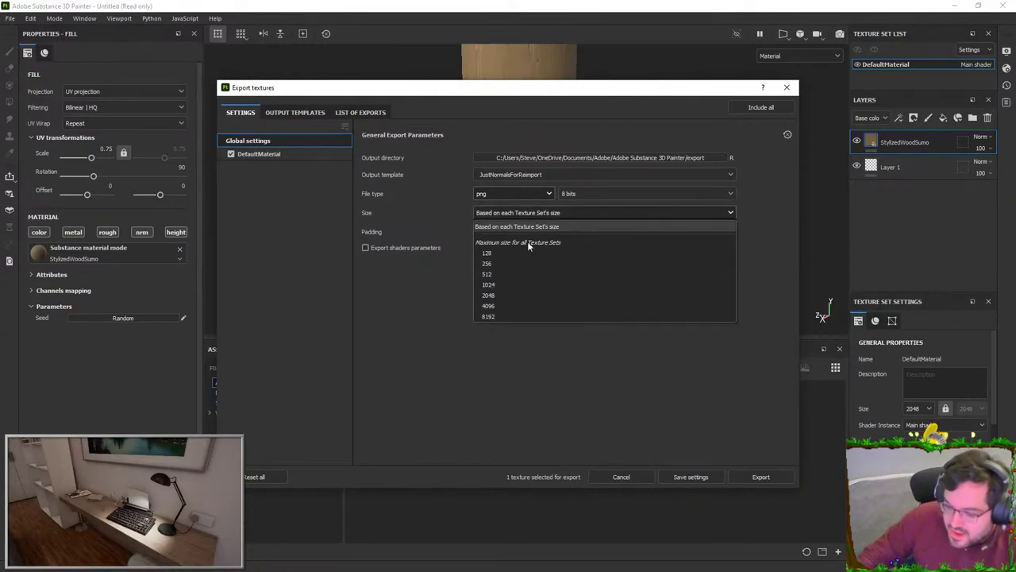
left_click(509, 295)
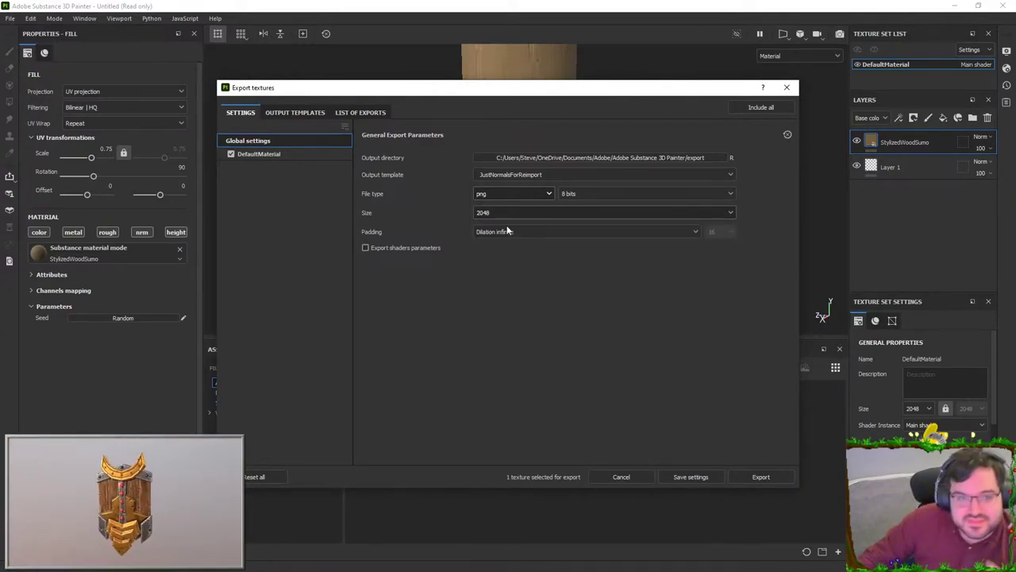
- Choose the Desktop as the output directory, export the normal texture and close the export window
left_click(583, 158)
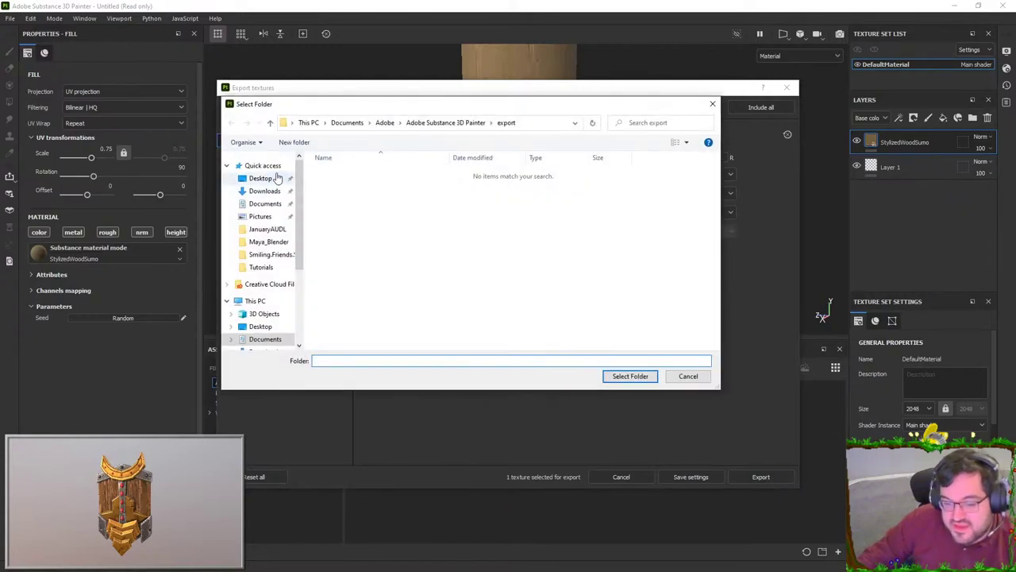
left_click(260, 178)
left_click(630, 376)
left_click(760, 477)
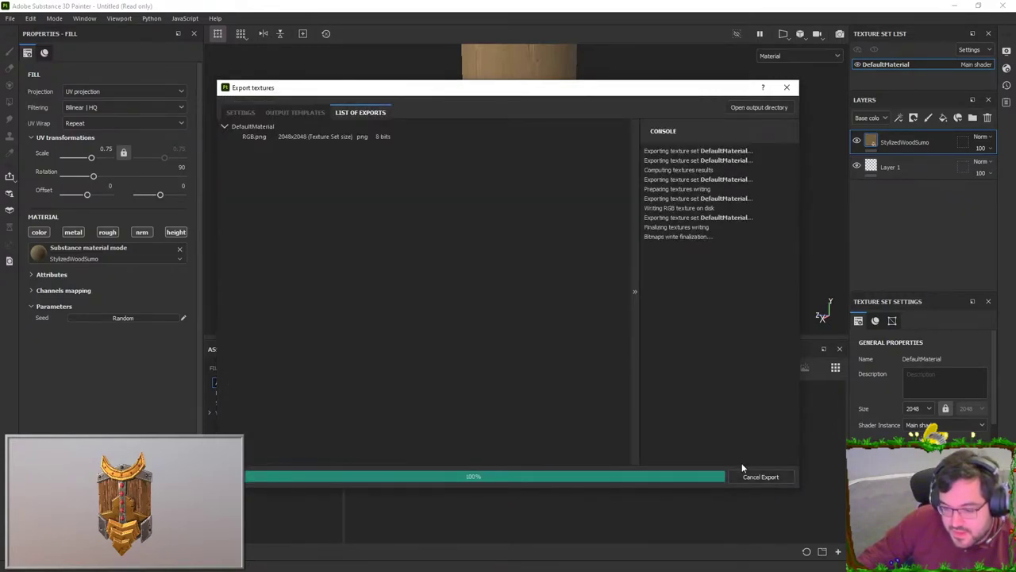
left_click(787, 88)
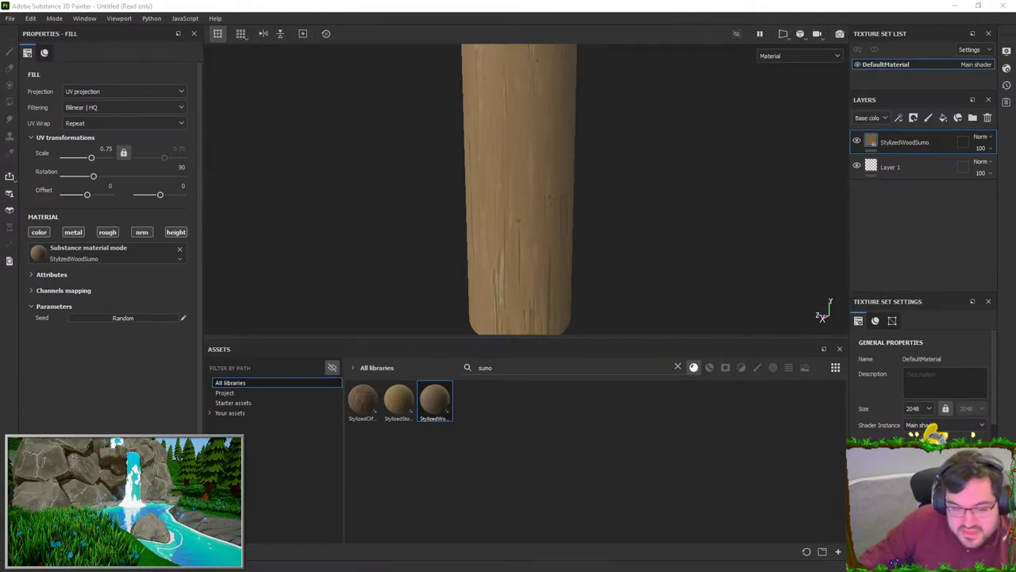
- Import the exported RGB.png from the Desktop into the current session as a texture resource
left_click_drag(1015, 444, 562, 445)
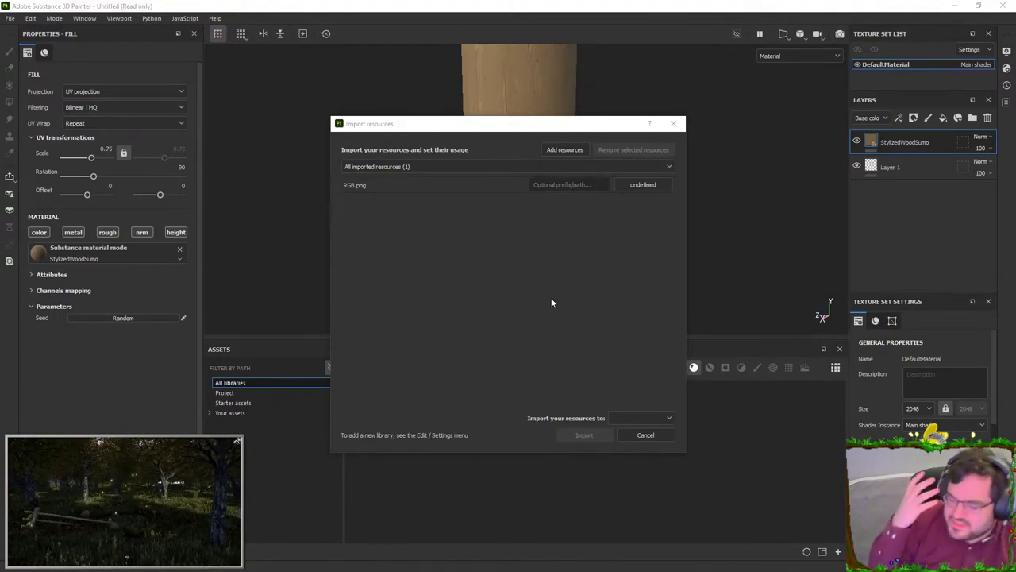
left_click(629, 189)
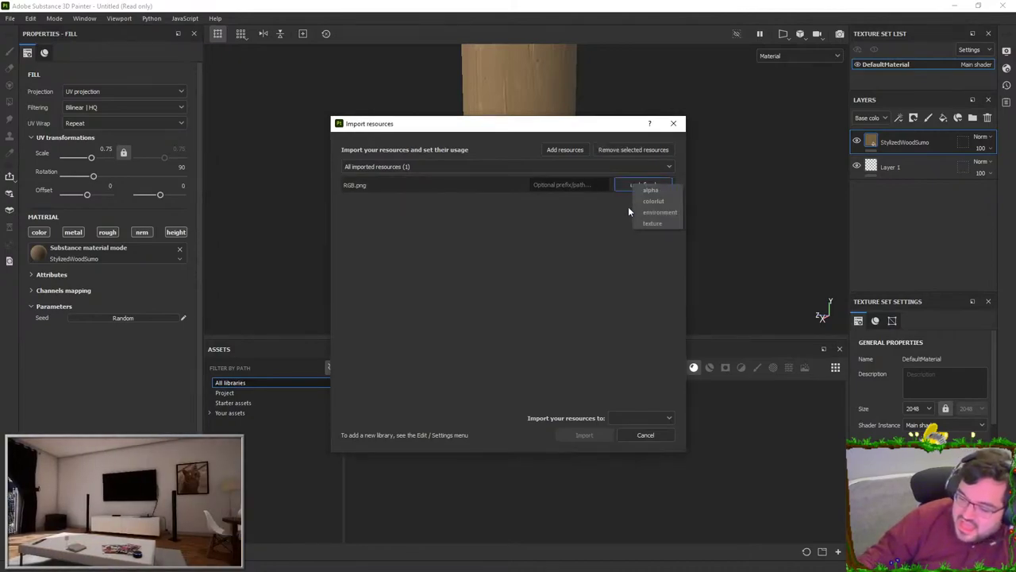
left_click(645, 185)
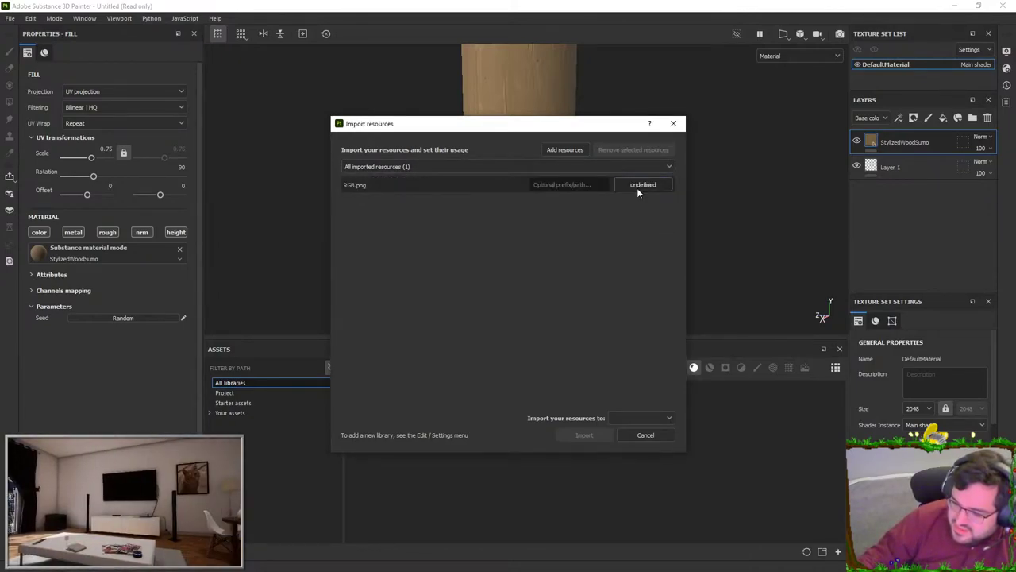
left_click(637, 188)
left_click(643, 417)
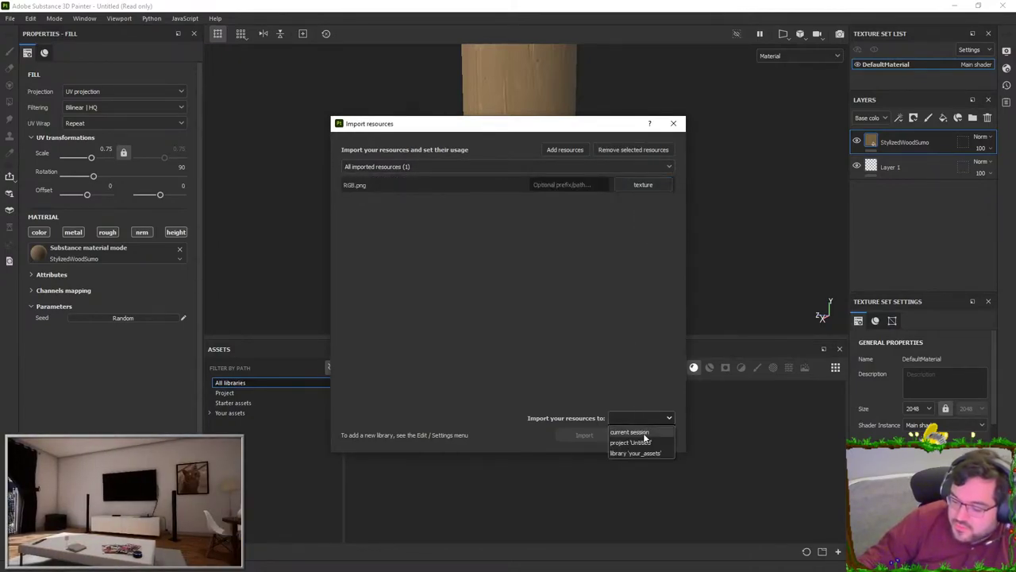
left_click(634, 274)
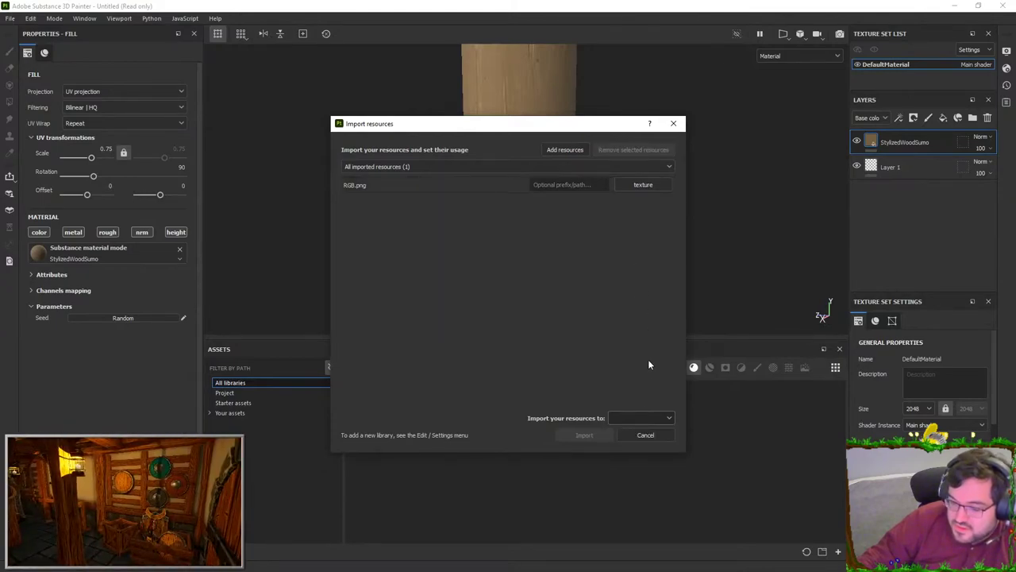
left_click(641, 418)
left_click(641, 429)
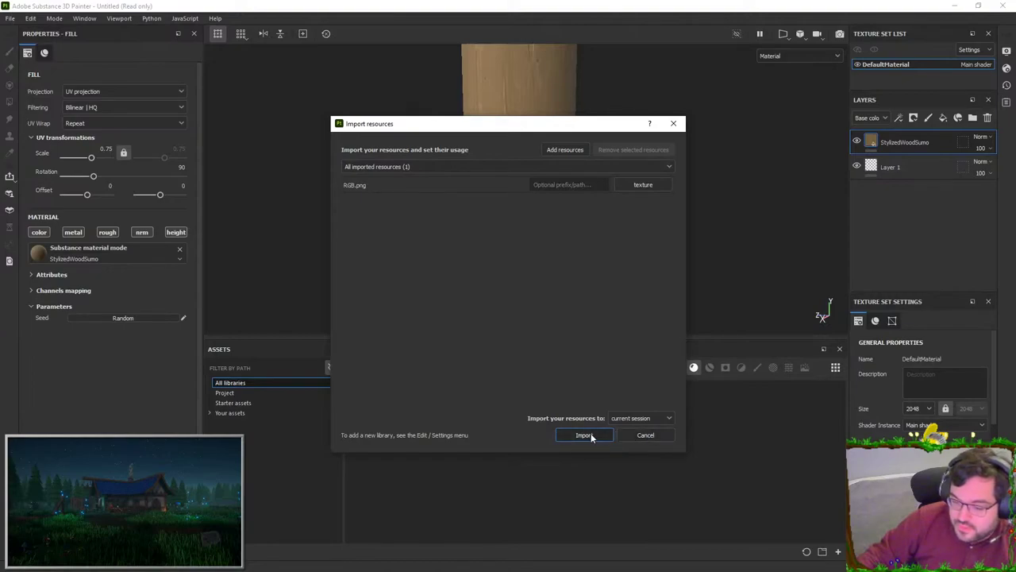
left_click(594, 436)
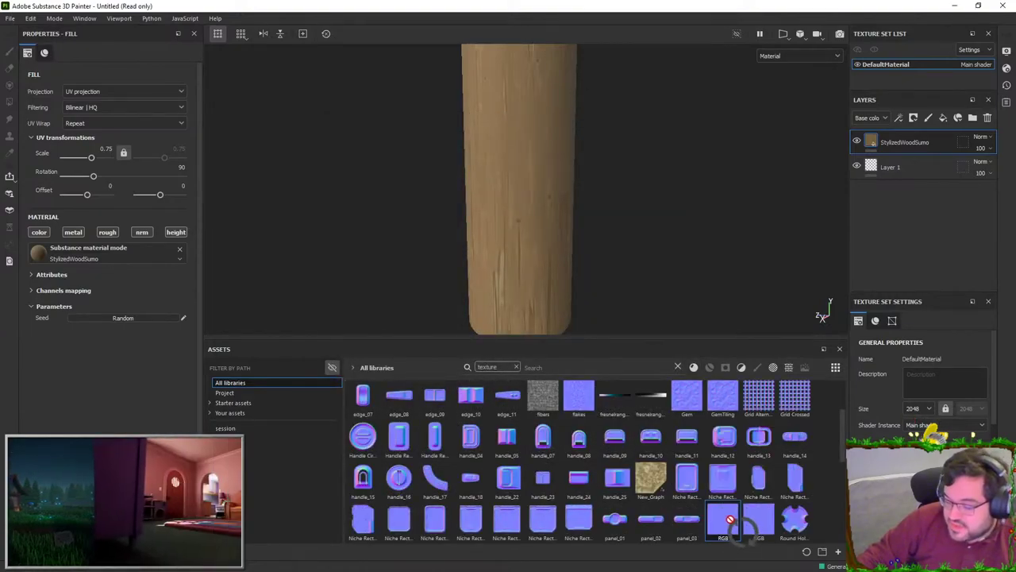
- Assign the imported RGB texture as the pillar's normal mesh map and hide the StylizedWoodSumo layer
scroll(921, 445, "down", 5)
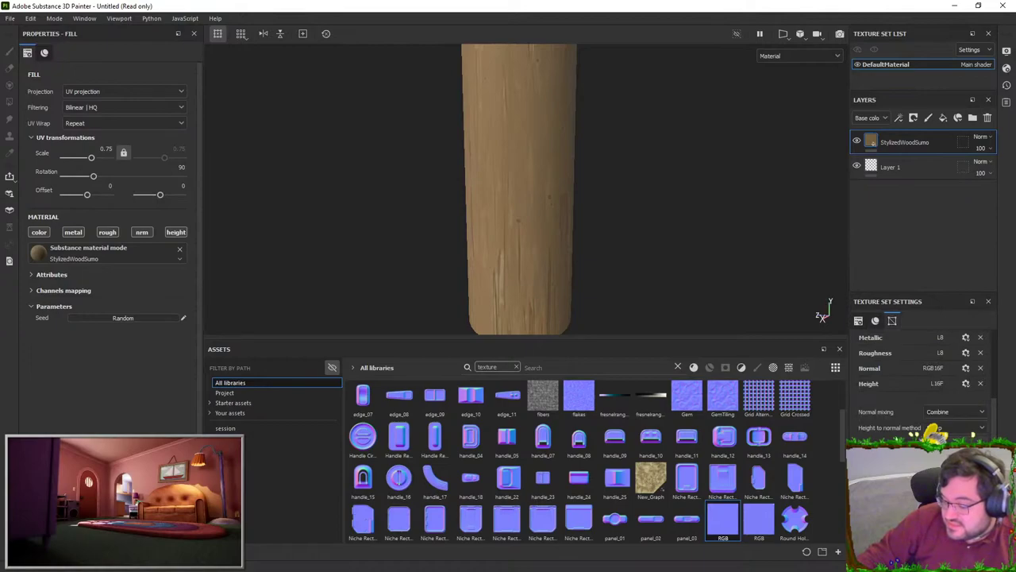
left_click(857, 140)
- Choose the bake output size and bake the world space normal, ID, ambient occlusion, curvature, position and thickness maps for DefaultMaterial
left_click(953, 436)
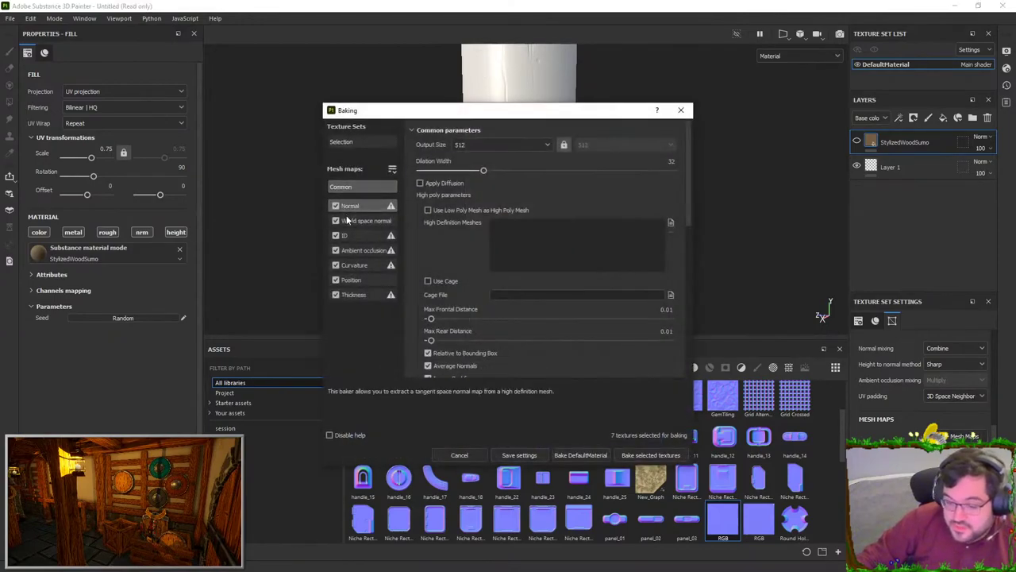
left_click(492, 145)
left_click(468, 219)
left_click(651, 454)
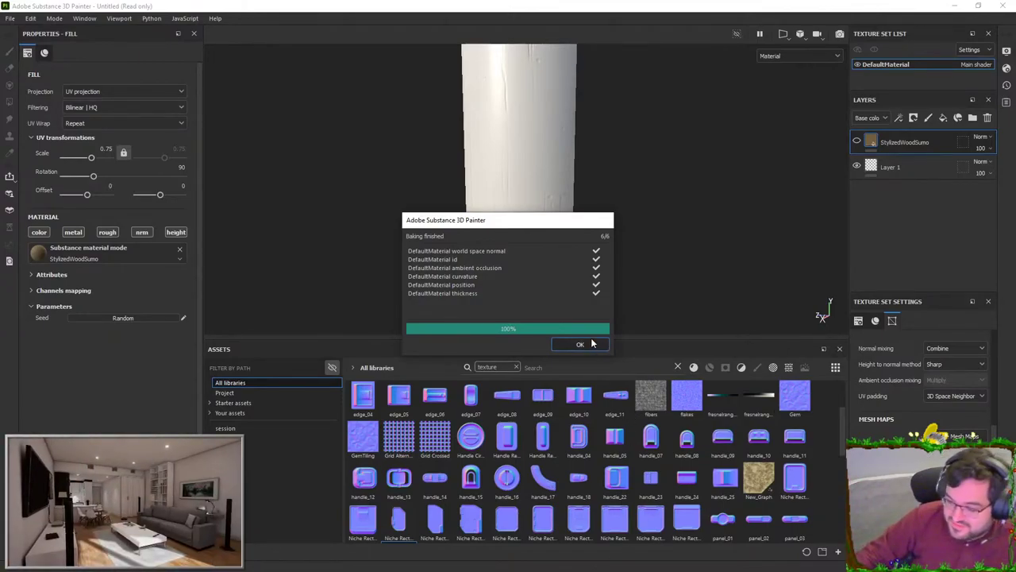
left_click(581, 343)
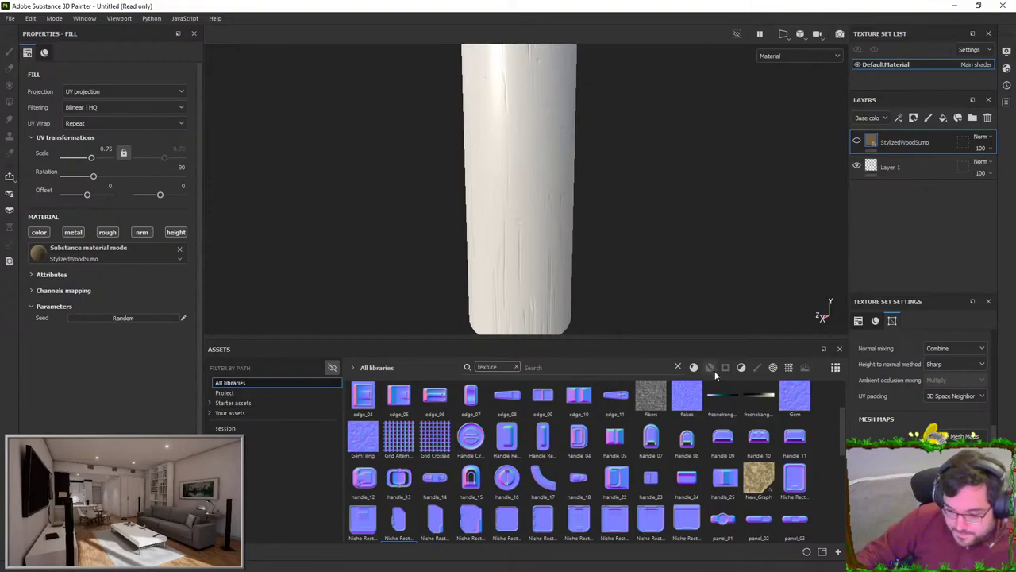
- Search the asset library for "stylize" and apply the last WoodStylized smart material in the results to the pillar
left_click(517, 366)
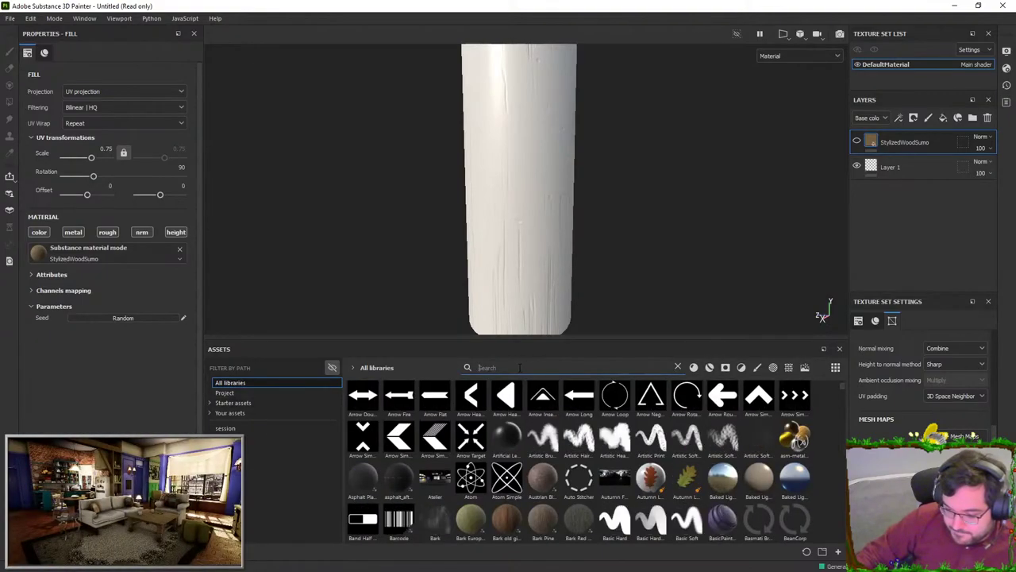
type("stylize")
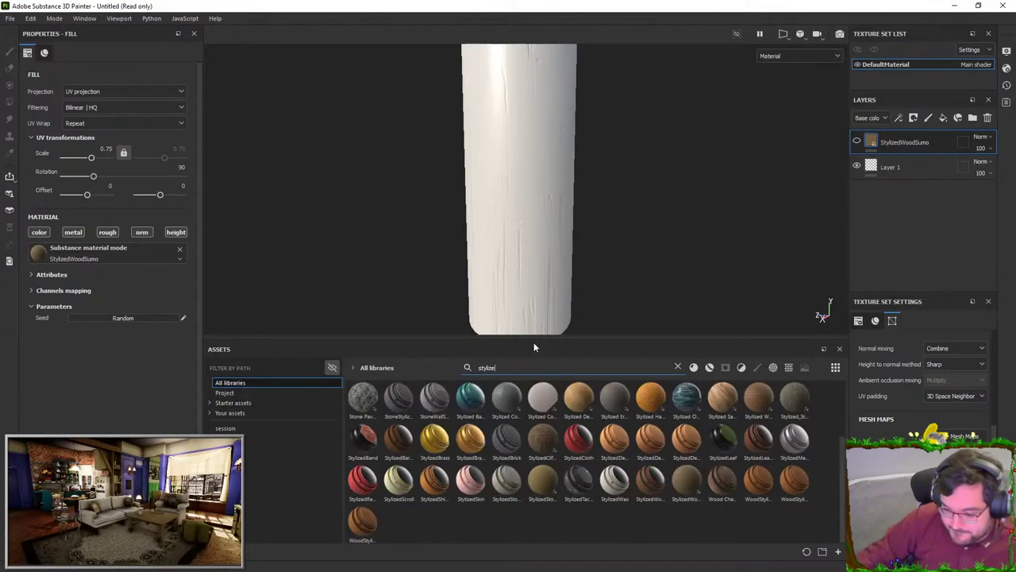
left_click_drag(359, 528, 530, 161)
right_click_drag(530, 162, 592, 234, "alt")
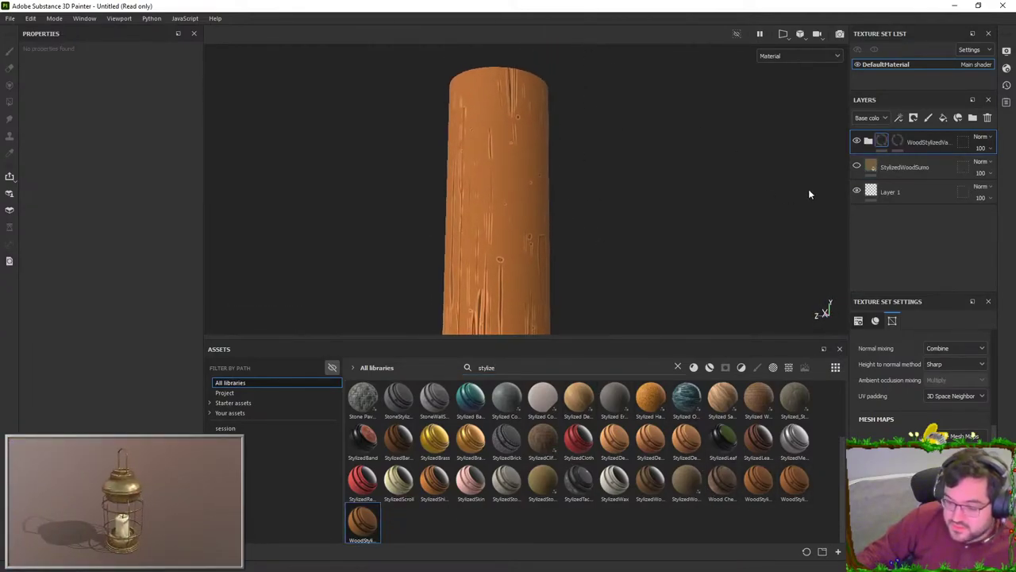
- Expand the WoodStylized layer group and compare the pillar's wood with the mast in the Unreal FlyingBoat scene
left_click(869, 143)
left_click(857, 191)
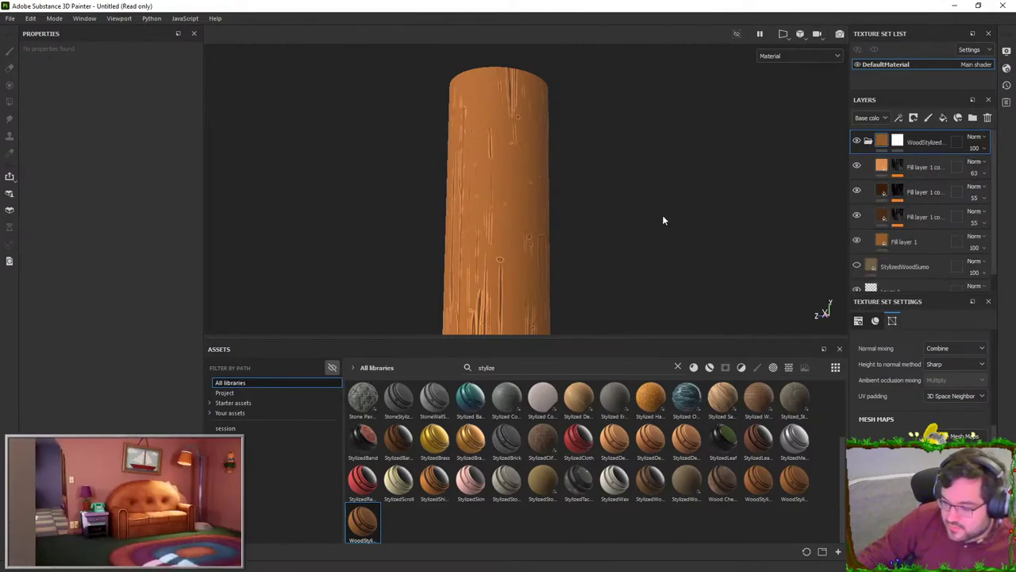
middle_click_drag(592, 219, 598, 169, "alt")
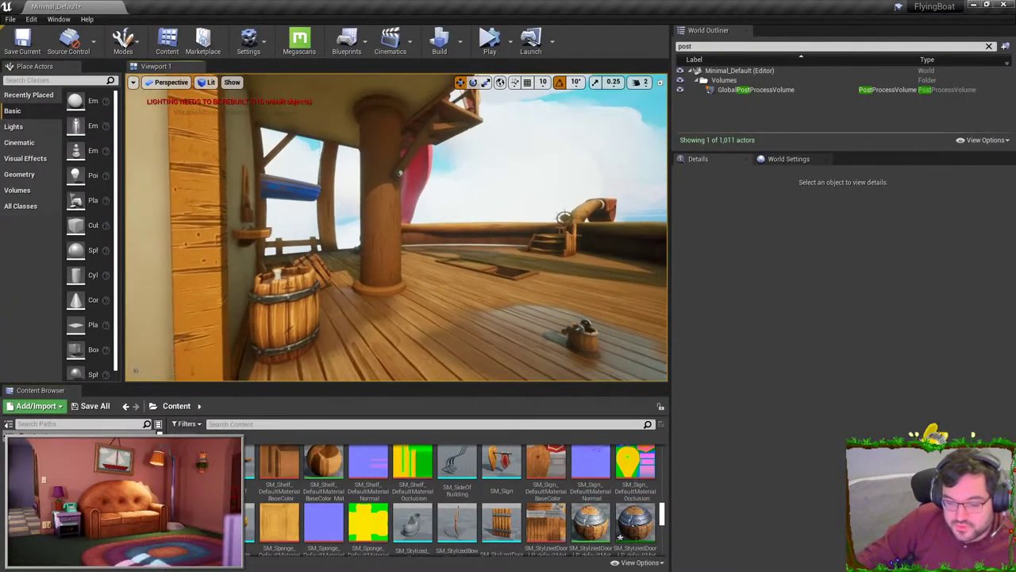
right_click_drag(397, 228, 381, 214)
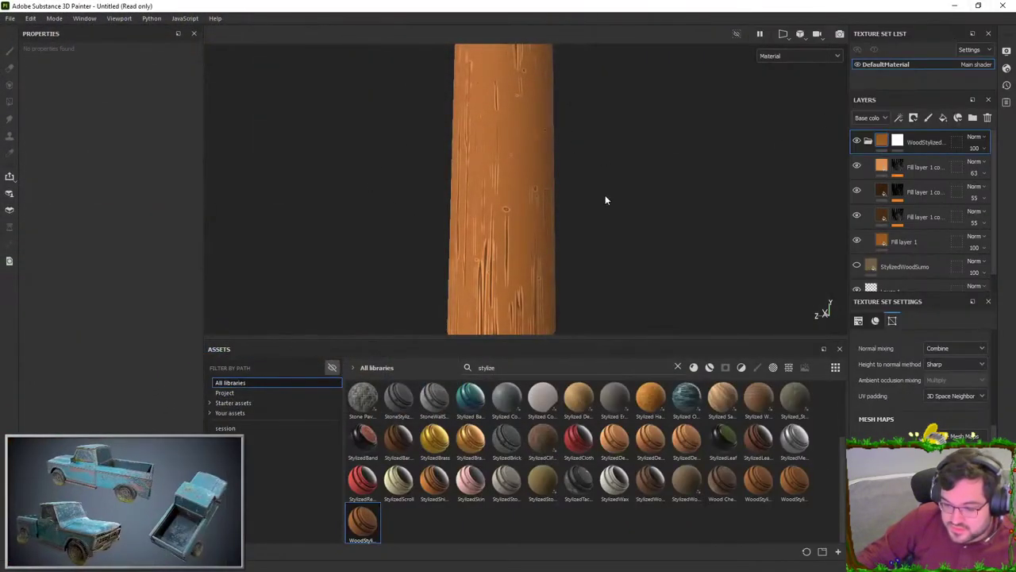
scroll(590, 227, "down", 2)
left_click_drag(618, 173, 622, 187, "alt")
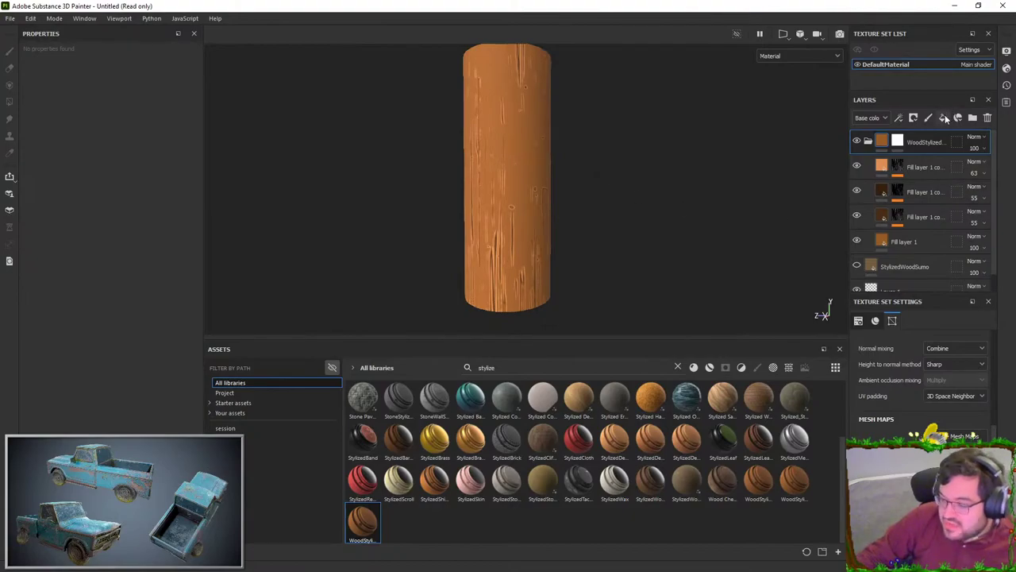
- Try a fill layer with a black mask by painting a band around the pillar's middle with brush size 100
right_click(907, 142)
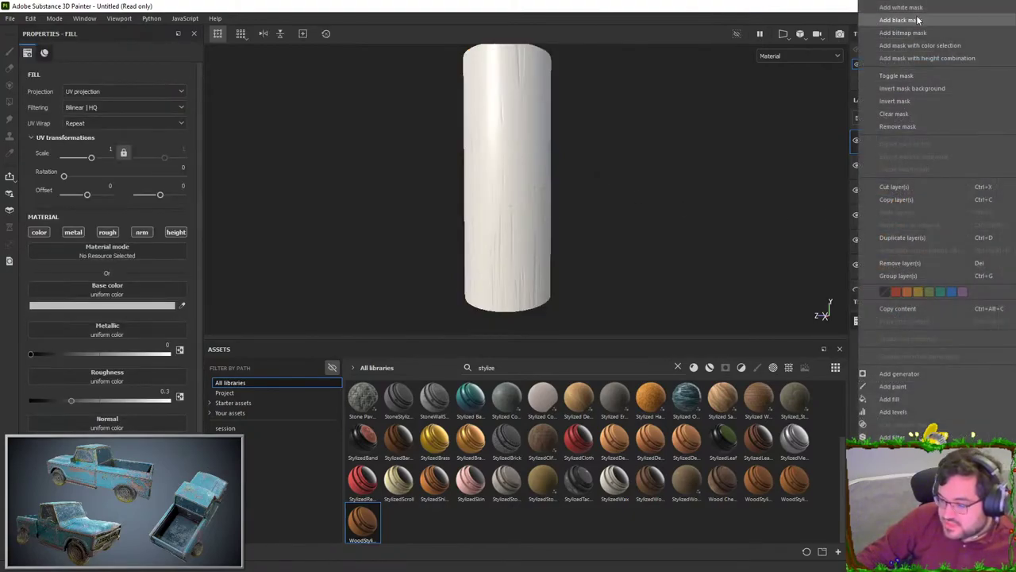
left_click(918, 21)
left_click_drag(79, 179, 170, 180)
mouse_move(512, 179)
left_mouse_down()
mouse_move(703, 186)
mouse_move(363, 183)
mouse_move(548, 165)
mouse_move(646, 172)
left_mouse_up()
scroll(560, 186, "up", 2)
mouse_move(564, 172)
left_mouse_down()
mouse_move(665, 171)
mouse_move(440, 175)
mouse_move(617, 171)
left_mouse_up()
left_click_drag(591, 171, 419, 175)
- Try a Blur filter at intensity 16 on the painted mask and delete the fill layer
right_click(886, 141)
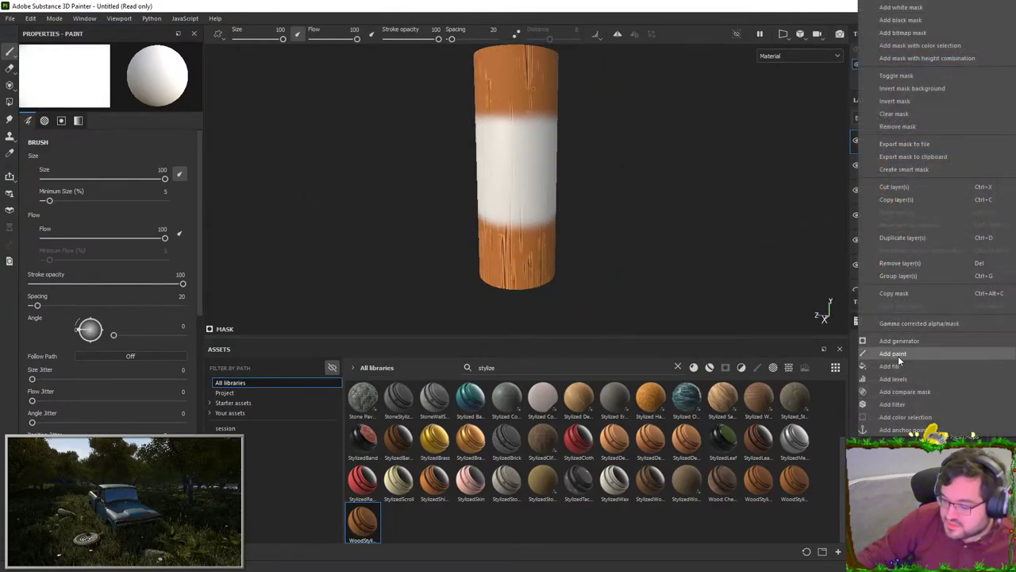
left_click(892, 406)
left_click(146, 77)
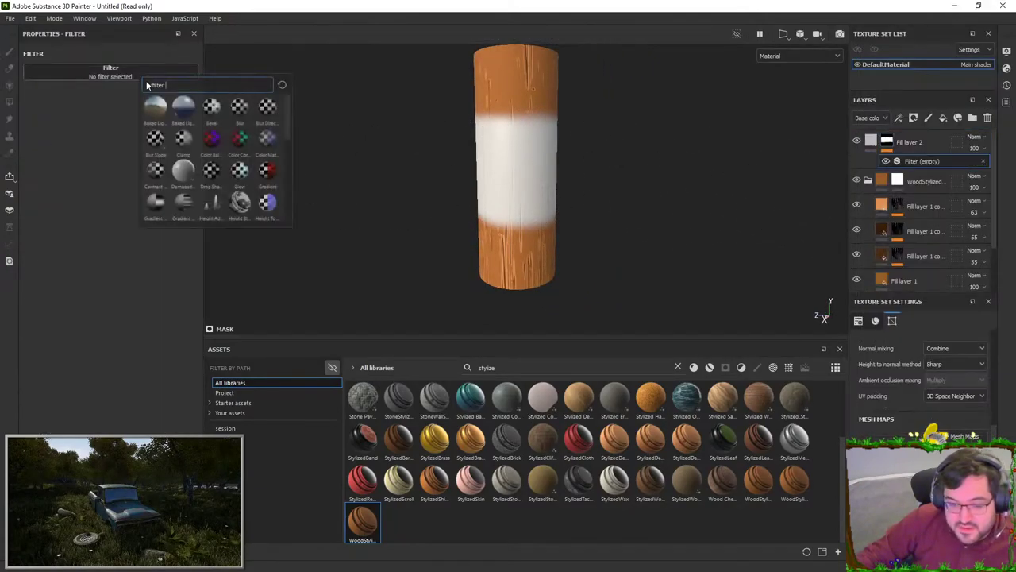
left_click(239, 113)
left_click_drag(59, 123, 551, 178)
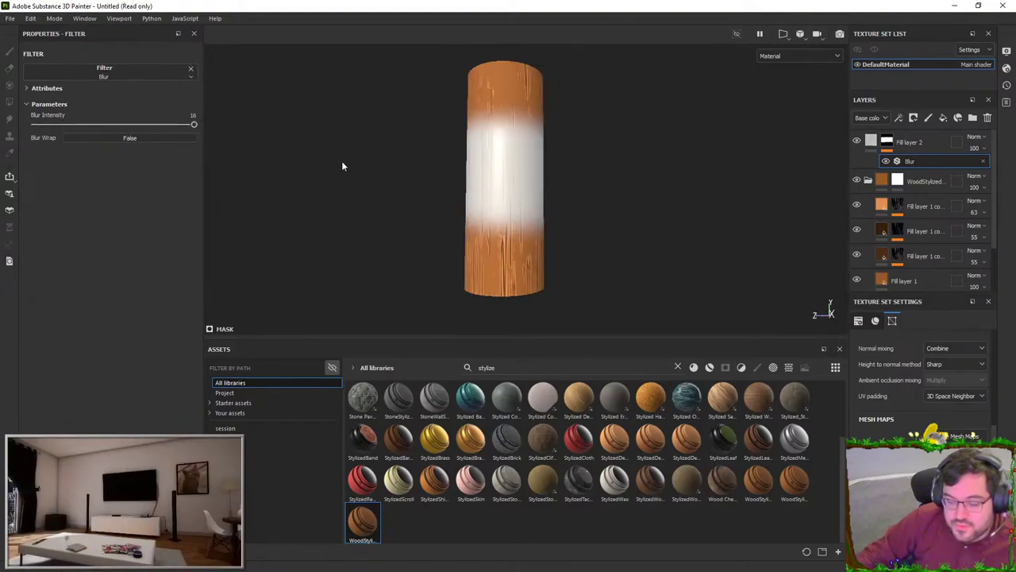
left_click_drag(170, 127, 543, 120)
left_click(909, 142)
key("Delete")
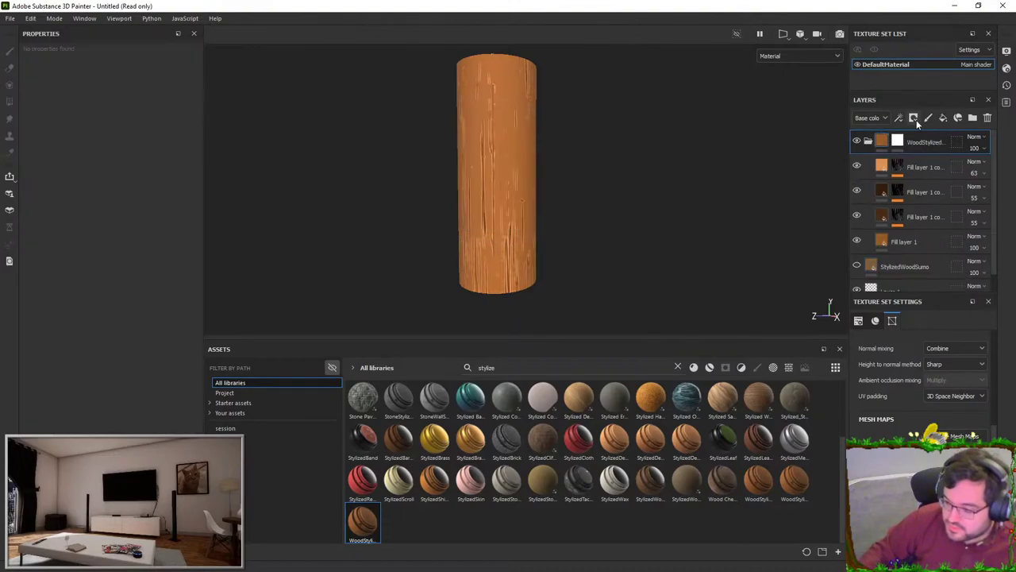
- Add a fill layer above the wood group with a black mask driven by a Position generator
left_click(943, 117)
right_click(877, 138)
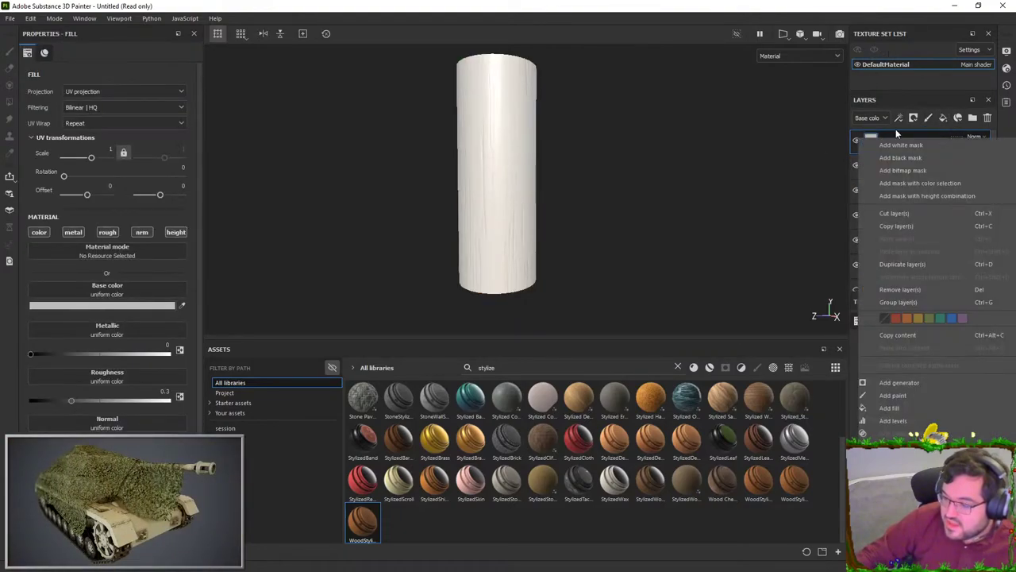
left_click(901, 158)
right_click(887, 139)
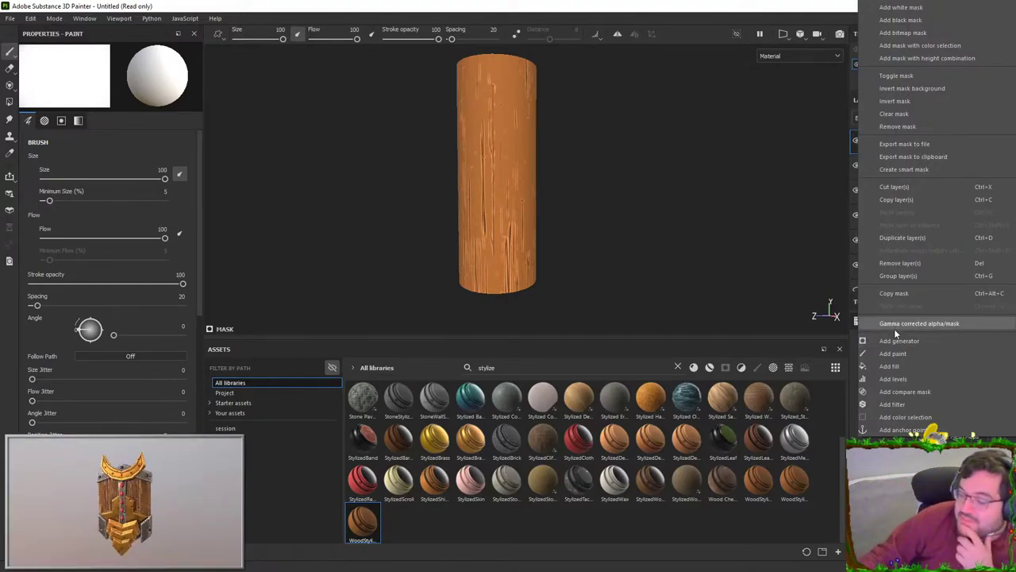
left_click(894, 340)
left_click(143, 74)
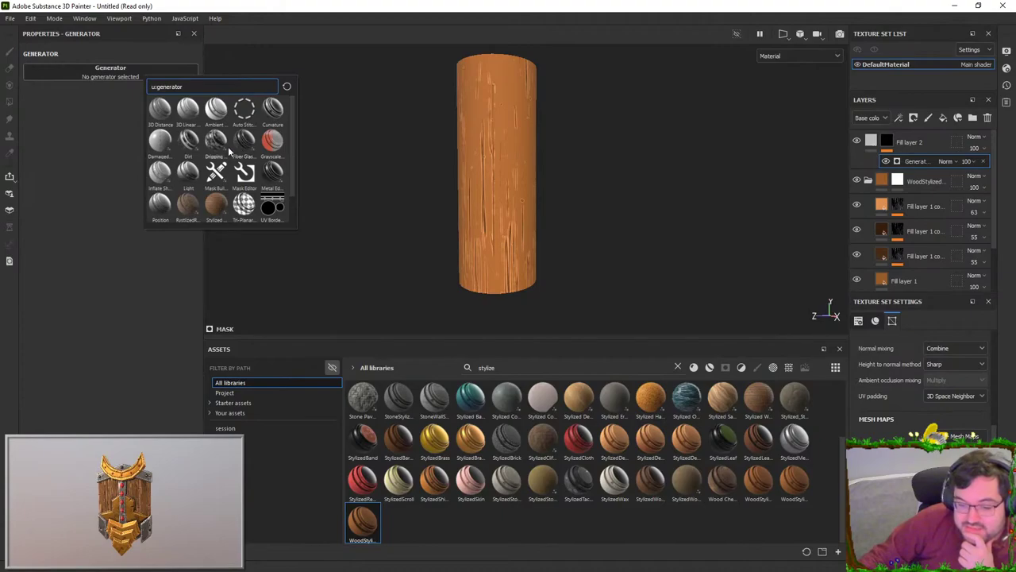
mouse_move(226, 147)
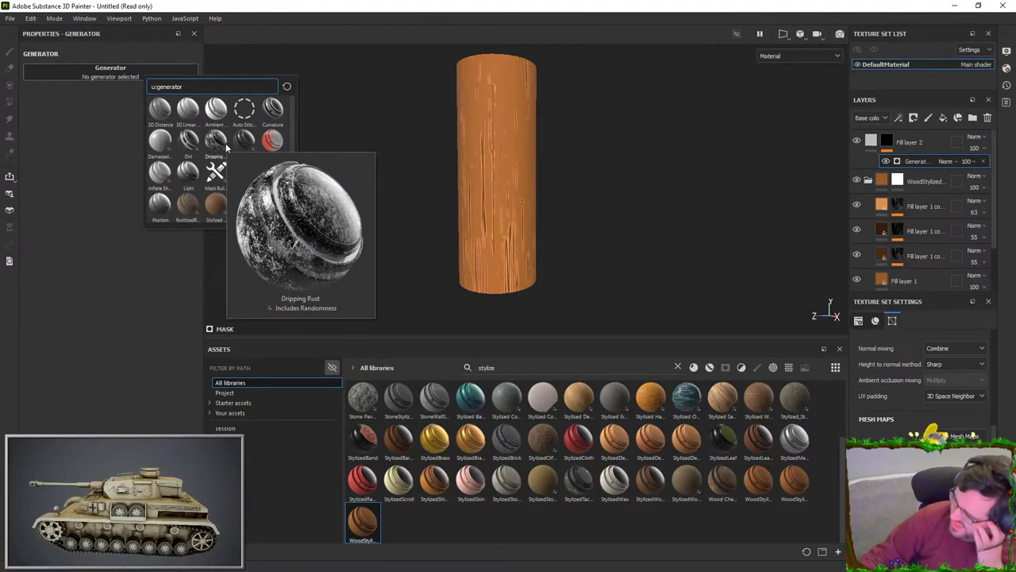
left_click(165, 203)
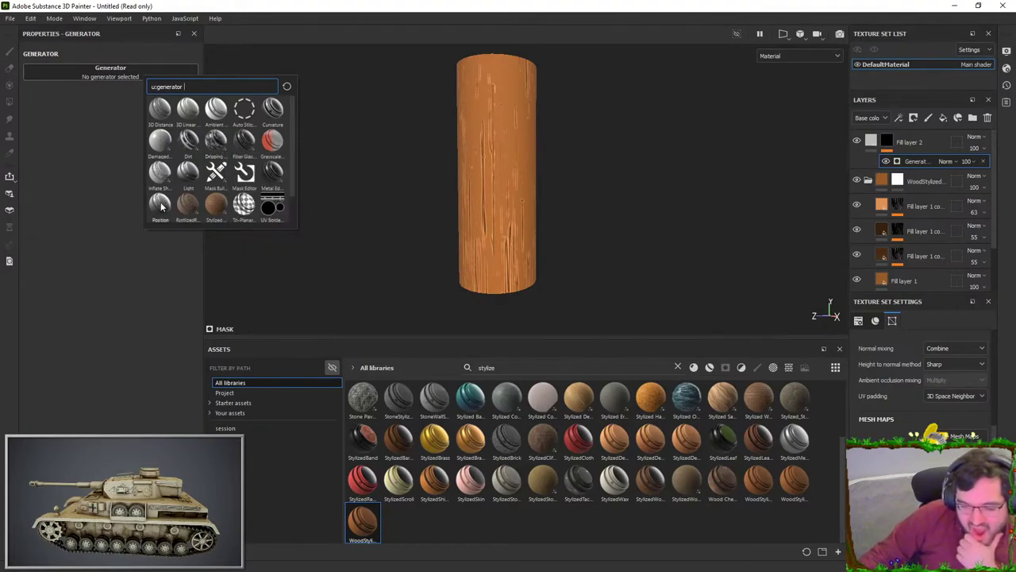
- Set the new fill layer's blend mode to Multiply and turn off its metal, rough, nrm and height channels
left_click(974, 137)
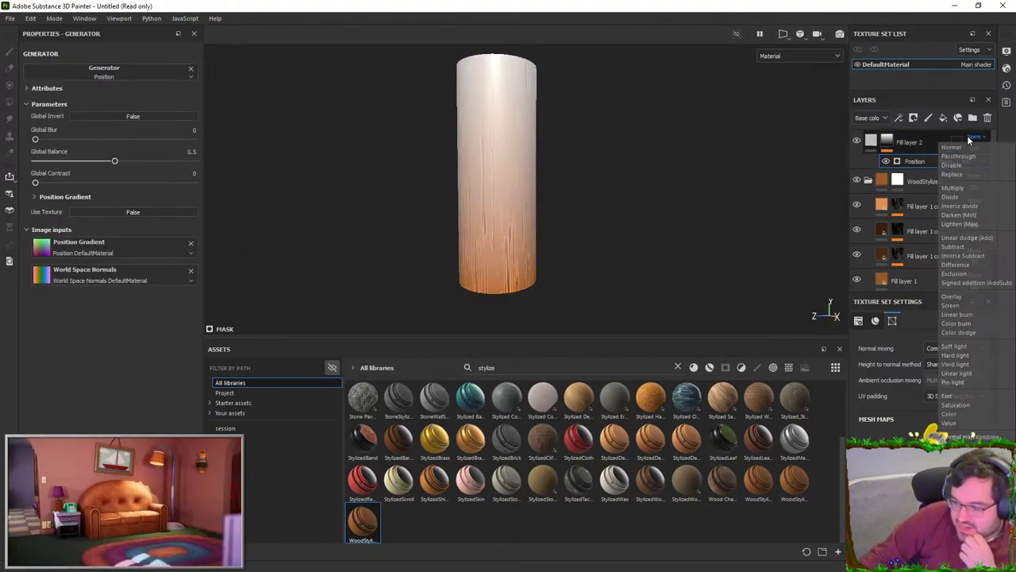
left_click(974, 188)
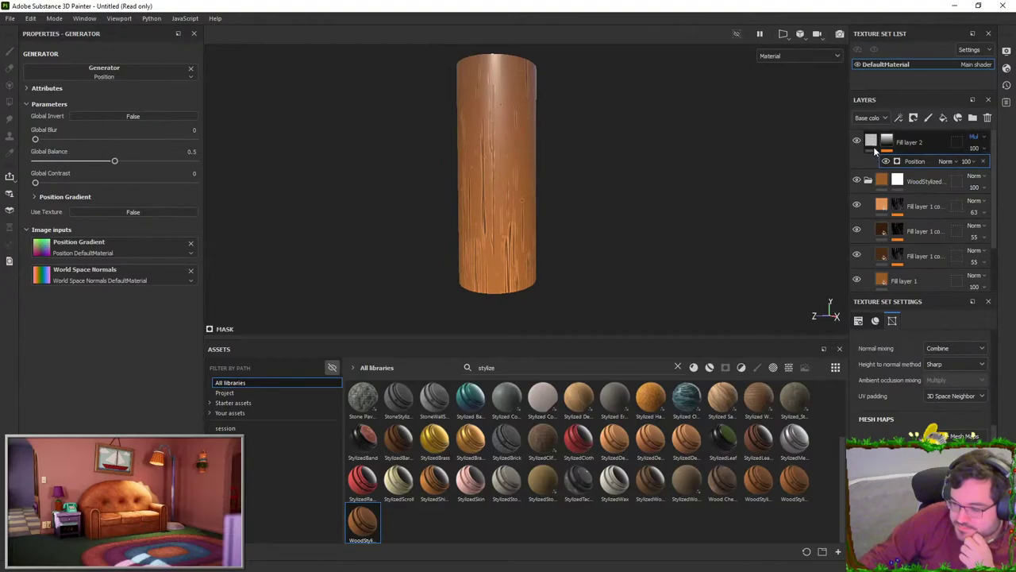
left_click(874, 146)
left_click(871, 141)
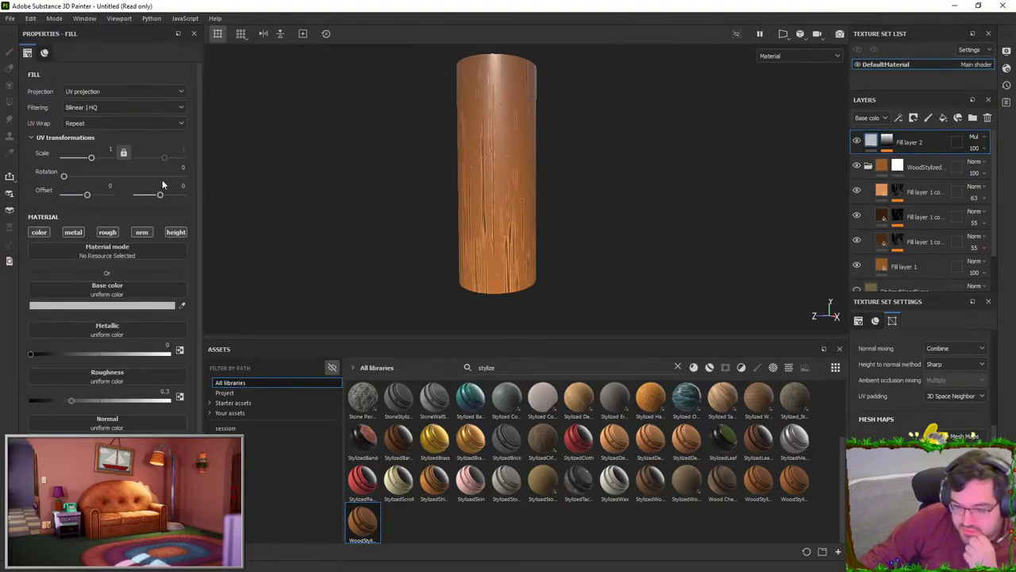
left_click(73, 232)
left_click(107, 232)
left_click(141, 232)
left_click(176, 232)
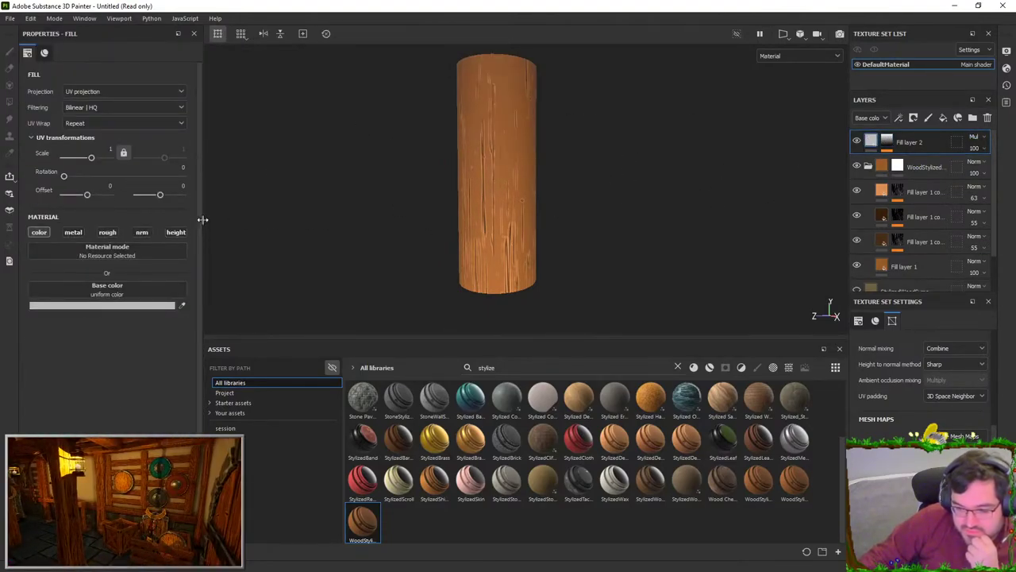
- Set the mask's Position generator to a global balance of 0.16 and a global contrast of 0.32
left_click(887, 143)
left_click(898, 159)
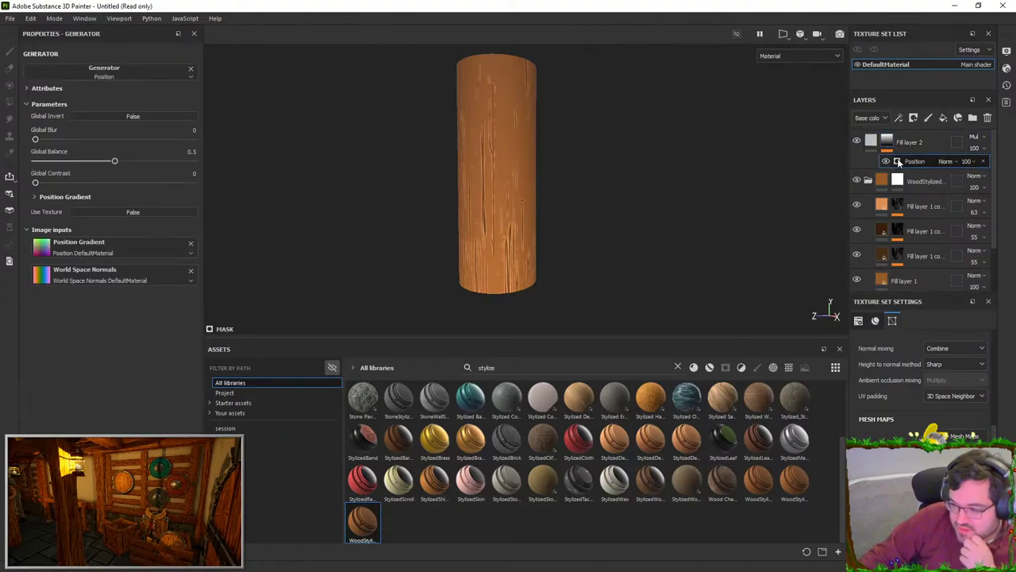
mouse_move(82, 162)
left_mouse_down()
mouse_move(53, 162)
mouse_move(109, 183)
mouse_move(42, 163)
mouse_move(70, 162)
left_mouse_up()
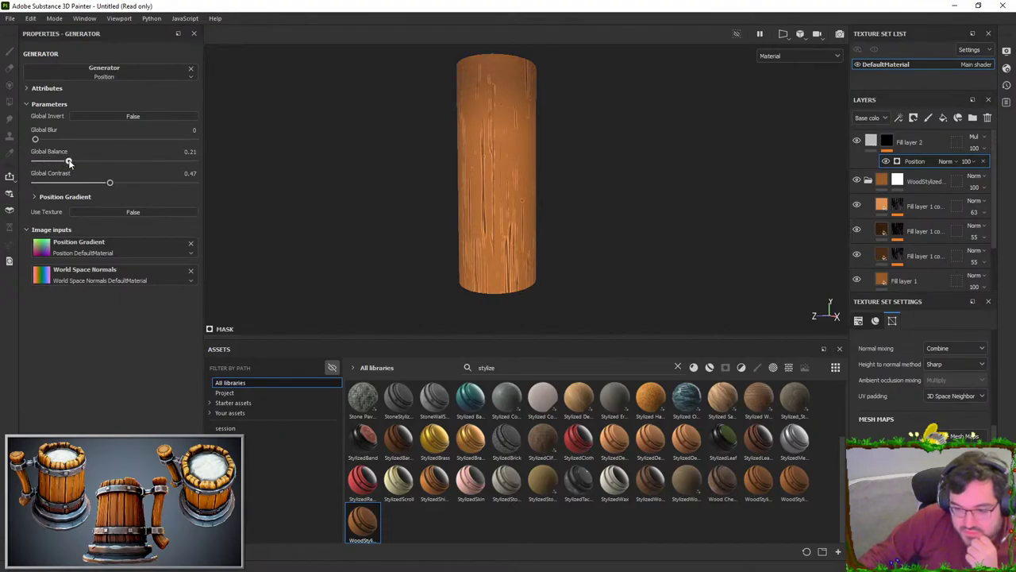
left_click_drag(123, 180, 75, 181)
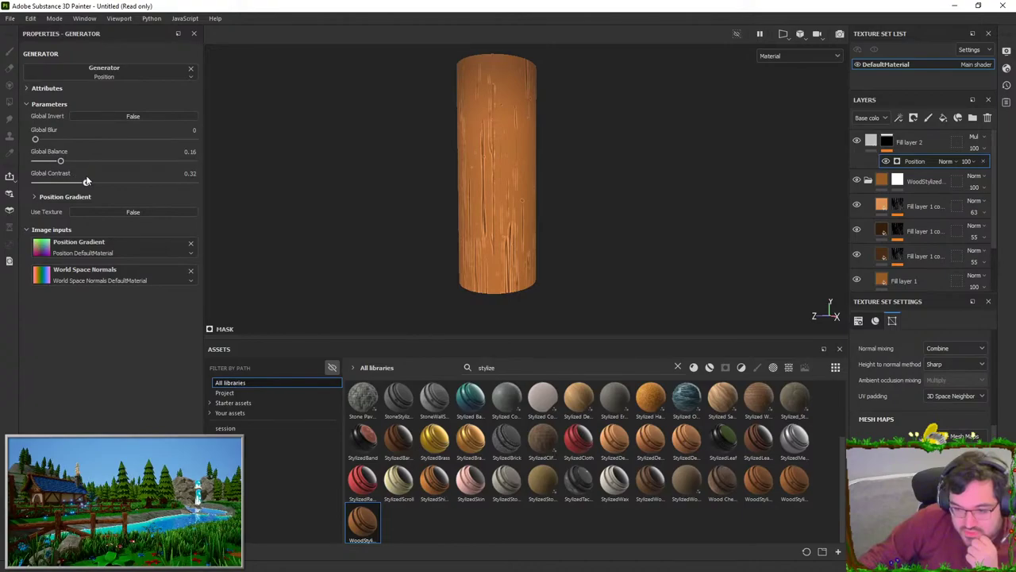
- Change the fill layer's base color to a darker grey with saturation 0.046 and value 0.635, and lower its opacity to 73
left_click(871, 141)
left_click(119, 305)
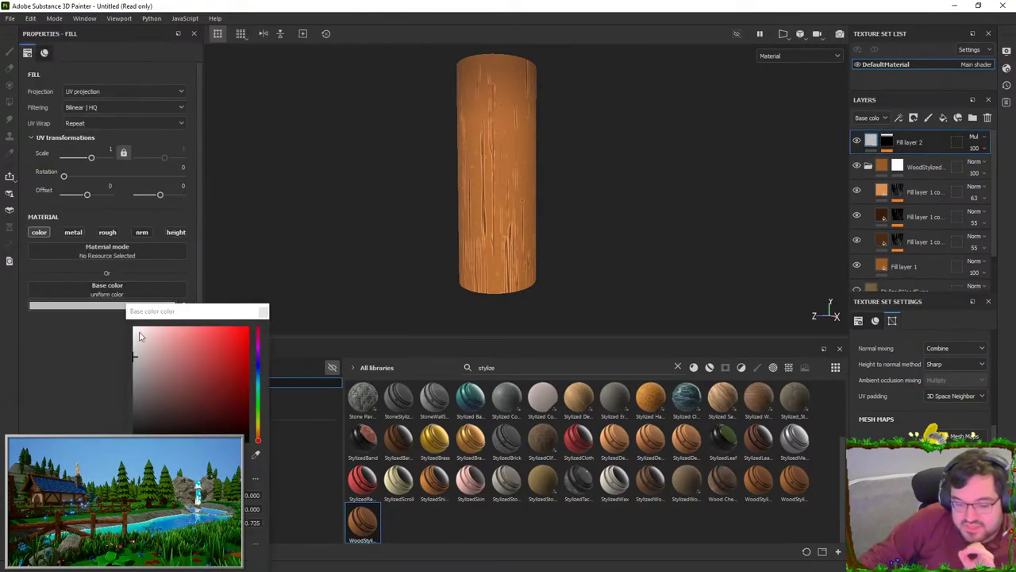
left_click_drag(143, 361, 140, 355)
left_click_drag(557, 199, 578, 177, "alt")
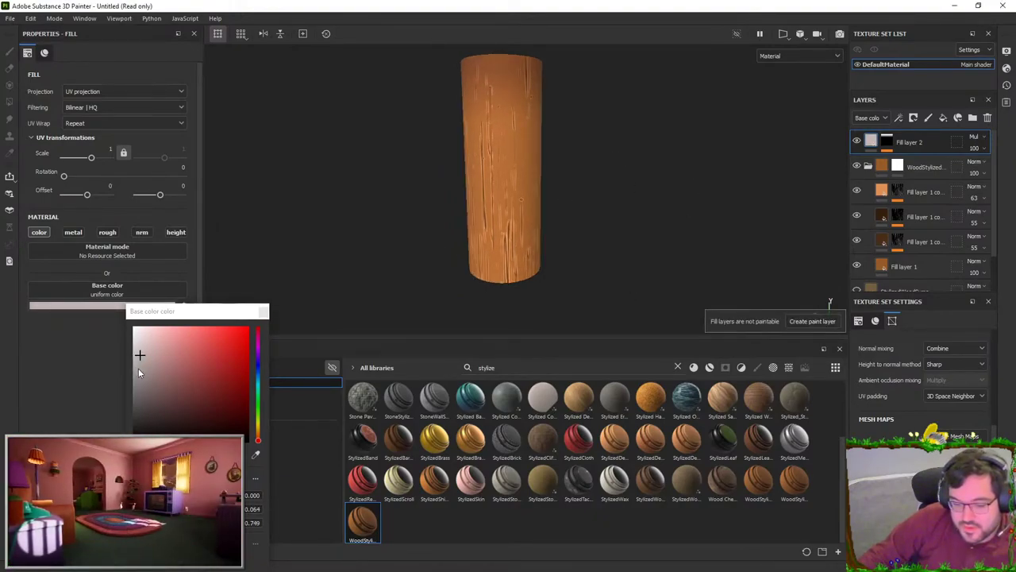
left_click(138, 370)
left_click(983, 149)
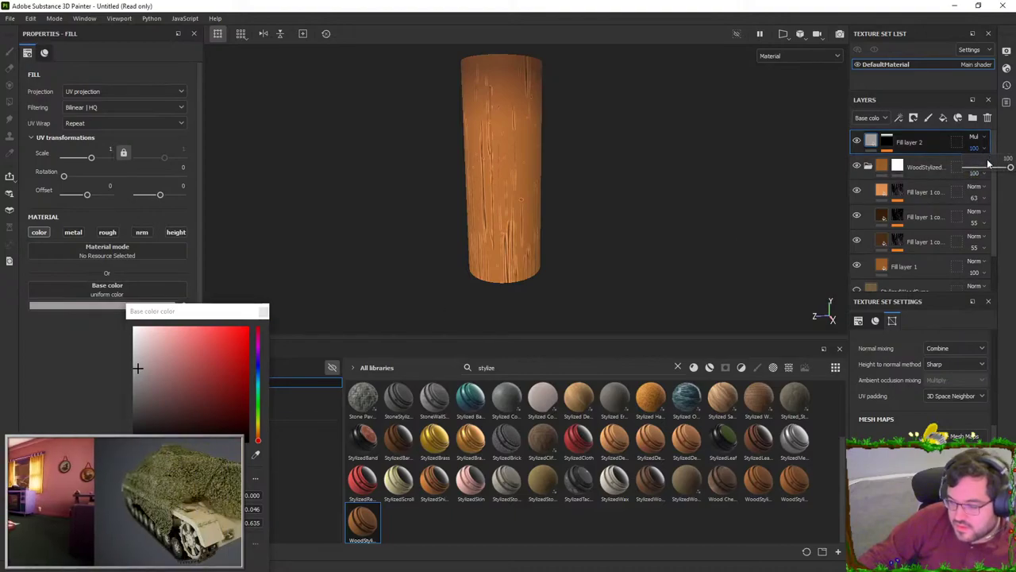
left_click(993, 166)
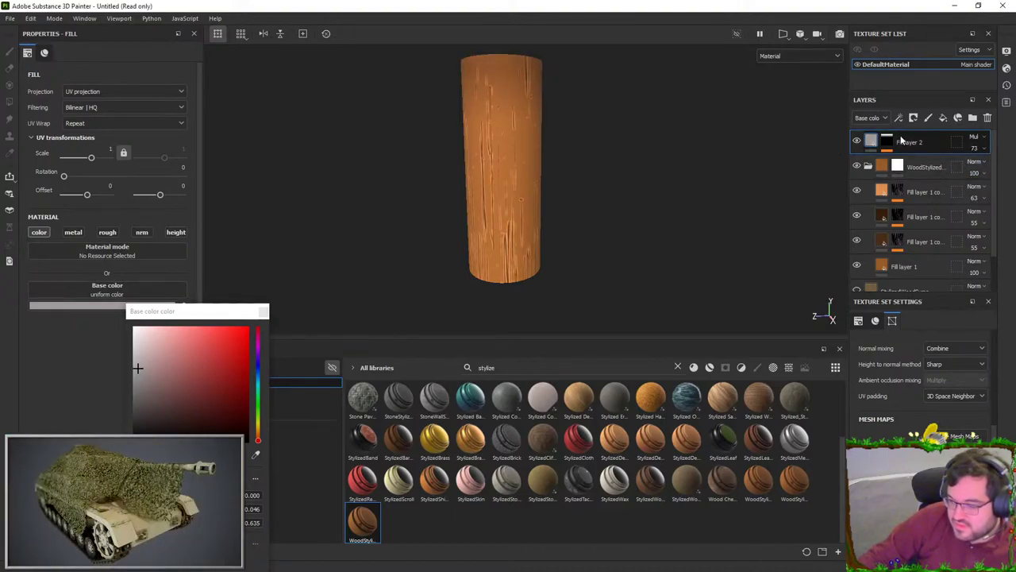
- Duplicate the gradient fill layer, invert the copy's Position generator and set its global balance to 0.86
right_click(905, 142)
left_click(909, 239)
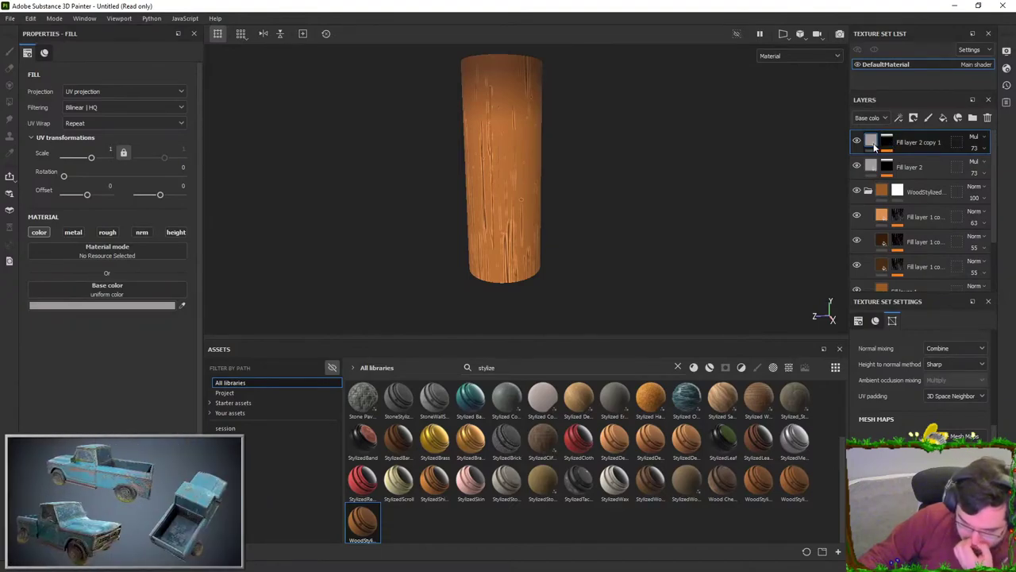
mouse_move(879, 147)
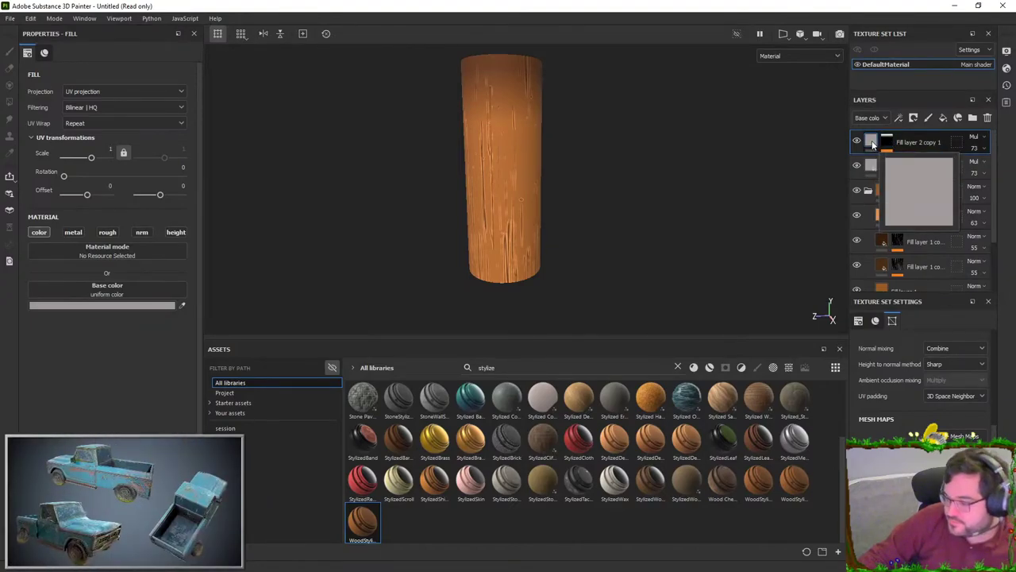
left_click(887, 143)
left_click(914, 161)
left_click(143, 116)
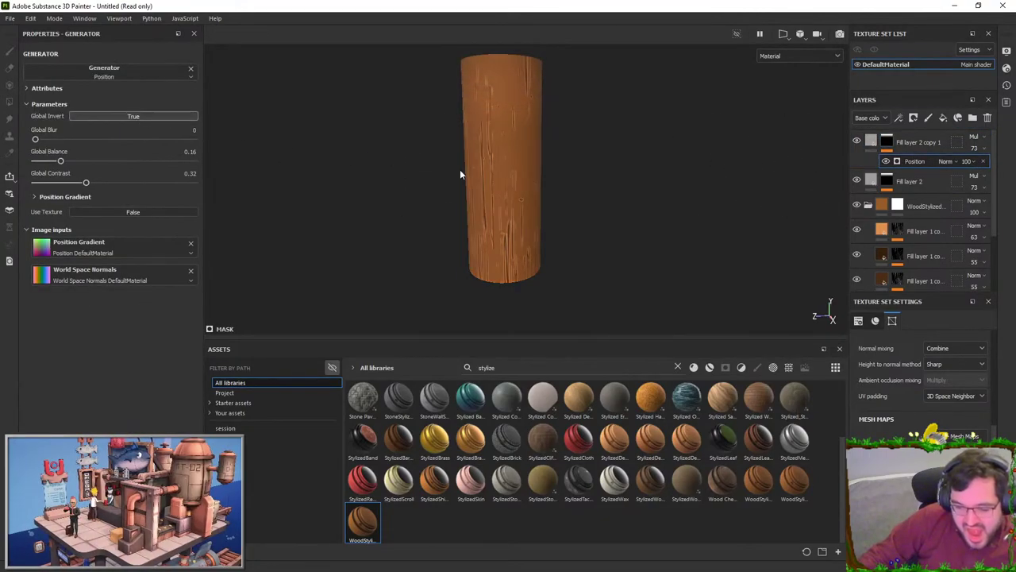
mouse_move(53, 162)
left_mouse_down()
mouse_move(197, 154)
mouse_move(173, 155)
left_mouse_up()
scroll(573, 181, "down", 3)
left_click_drag(573, 182, 509, 166, "alt")
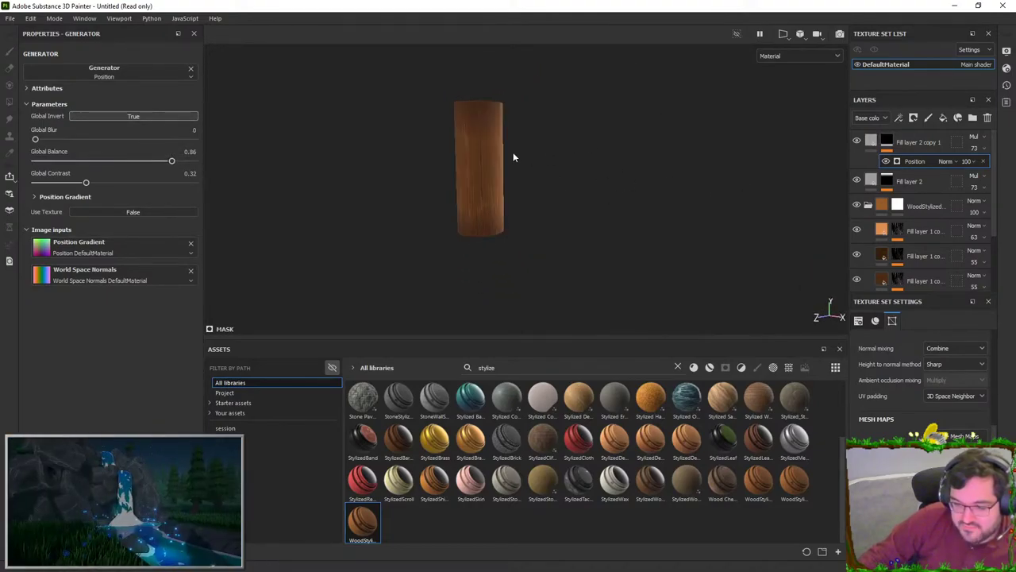
- Add another fill layer with a black mask on top and try painting a band around the pillar
scroll(508, 166, "up", 3)
left_click(943, 118)
right_click(903, 146)
left_click(889, 21)
mouse_move(510, 163)
left_mouse_down()
mouse_move(579, 170)
mouse_move(519, 183)
mouse_move(567, 193)
mouse_move(538, 182)
mouse_move(329, 193)
mouse_move(436, 170)
left_mouse_up()
key("ctrl+z")
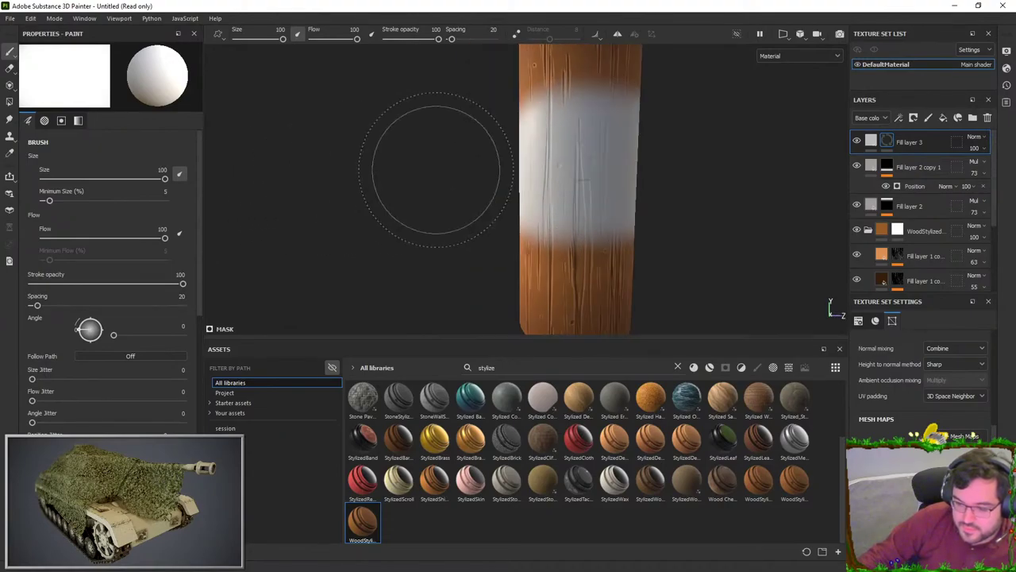
- Replace the top fill layer's painted mask with a white mask
right_click(890, 141)
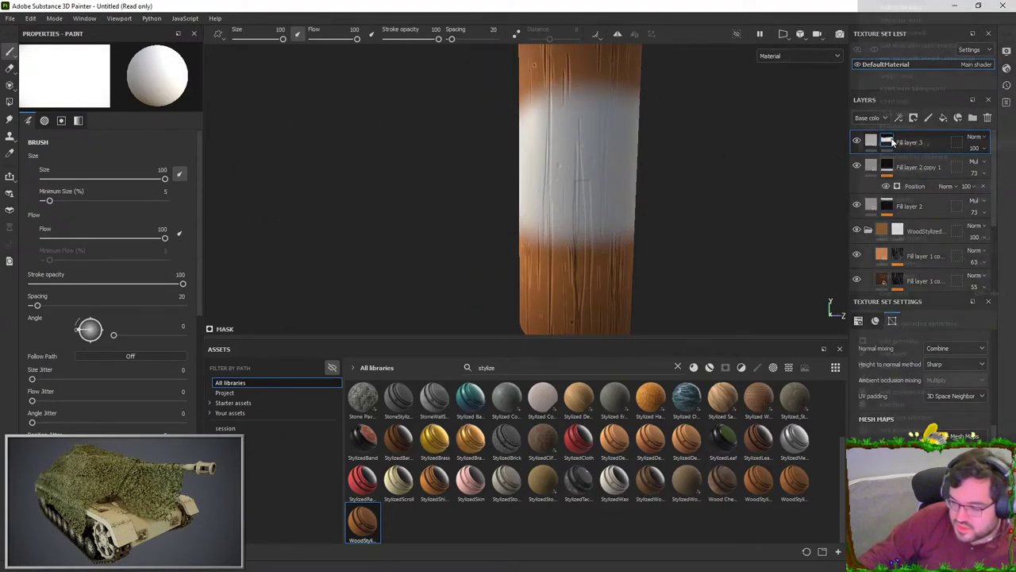
left_click(899, 8)
scroll(493, 158, "down", 3)
middle_click_drag(444, 159, 383, 190, "alt")
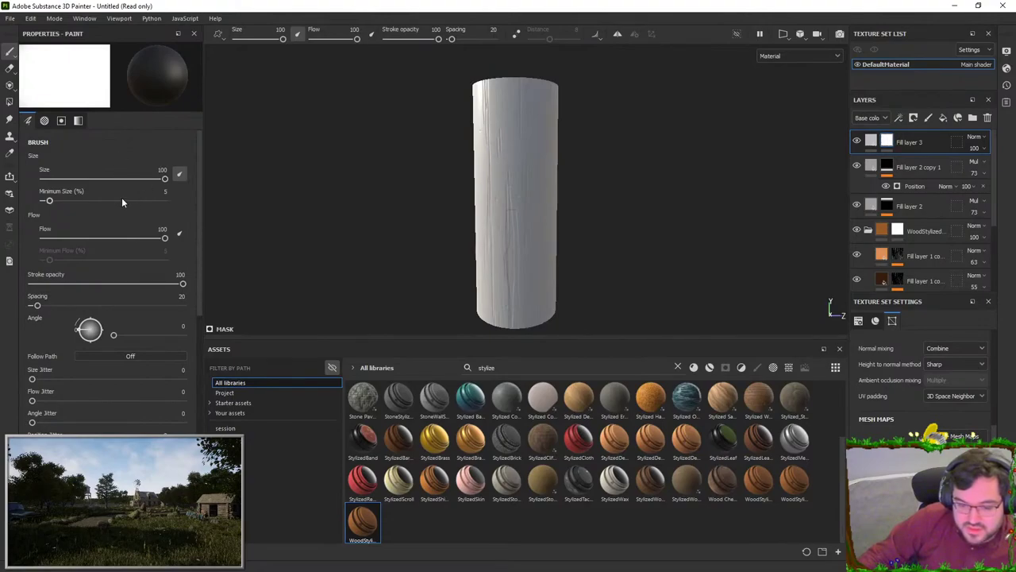
- Set the brush size to 150 and paint out the upper and lower ends of Fill layer 3's white mask, leaving a band around the middle
type("150")
key("Return")
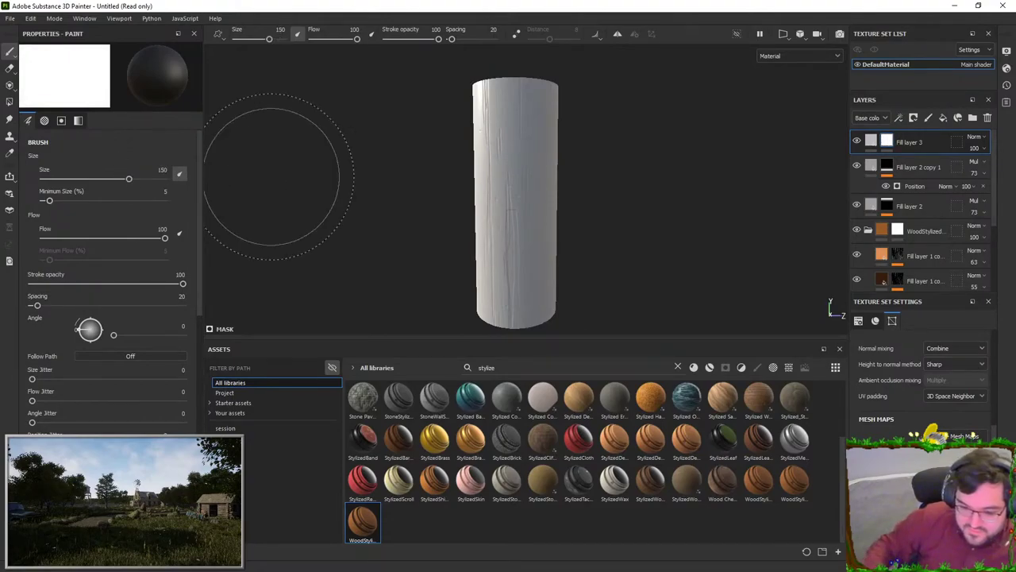
mouse_move(517, 94)
left_mouse_down()
mouse_move(506, 130)
mouse_move(548, 137)
left_mouse_up()
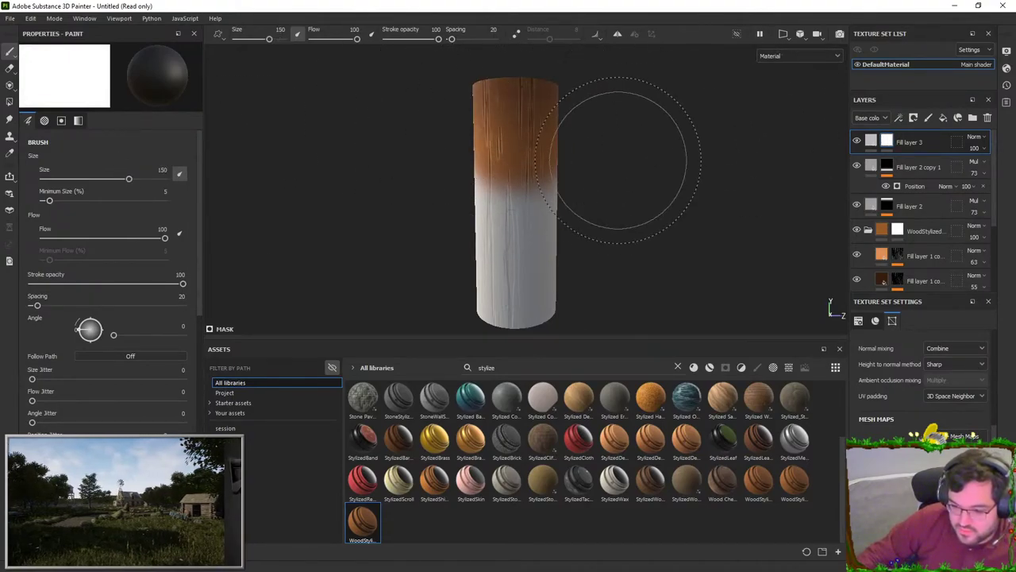
key("ctrl+z")
left_click_drag(519, 99, 522, 113)
left_click_drag(311, 166, 566, 144, "alt")
left_click_drag(465, 143, 540, 139, "alt")
mouse_move(304, 123)
left_mouse_down("alt")
mouse_move(487, 170)
mouse_move(488, 182)
mouse_move(310, 158)
mouse_move(554, 150)
mouse_move(461, 302)
mouse_move(601, 255)
mouse_move(454, 267)
mouse_move(567, 261)
mouse_move(476, 270)
mouse_move(295, 261)
mouse_move(579, 238)
mouse_move(278, 262)
mouse_move(643, 254)
left_mouse_up("alt")
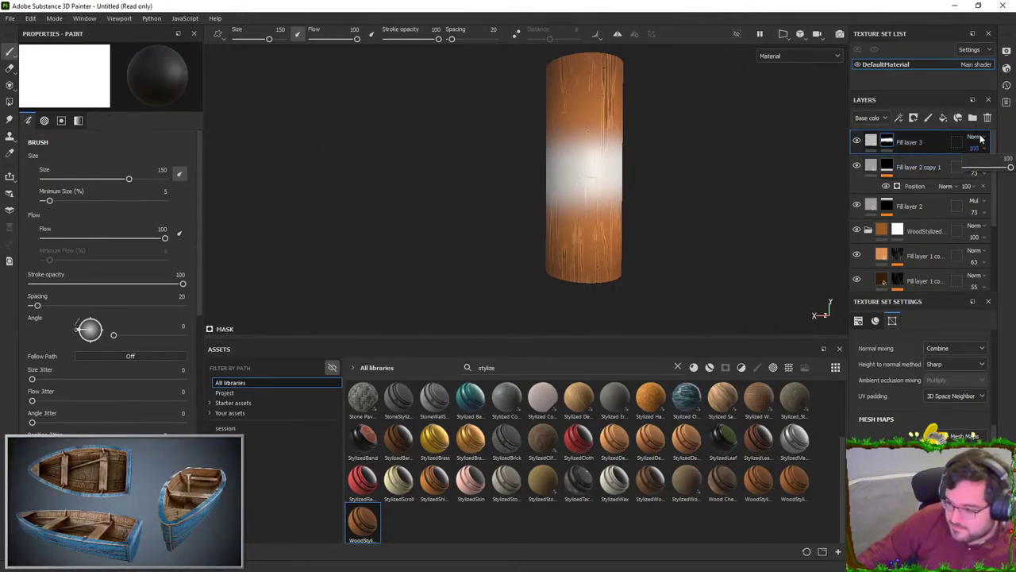
- Set Fill layer 3's blending mode to Overlay and leave only its color channel active
left_click(975, 137)
left_click(962, 302)
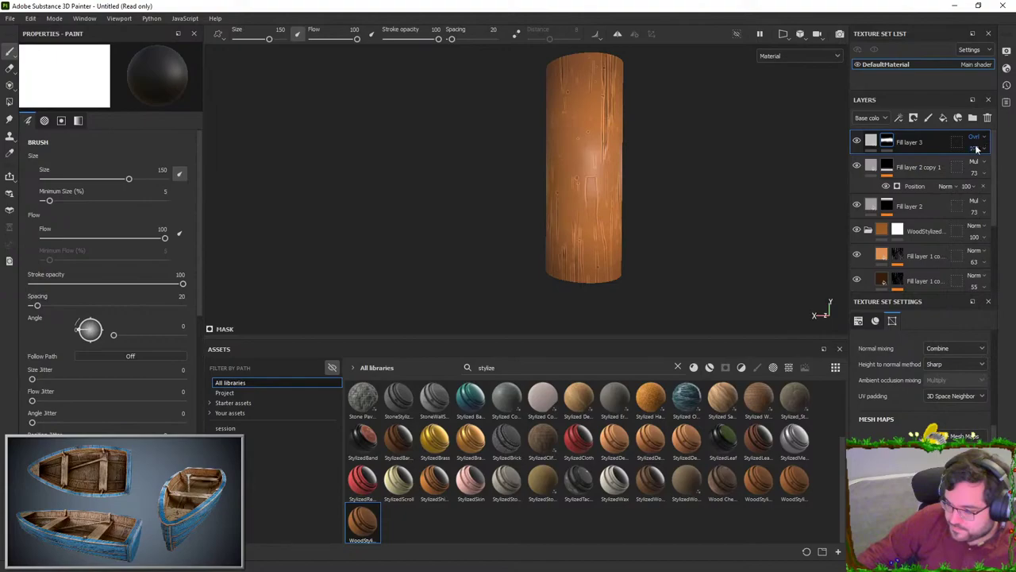
left_click(890, 147)
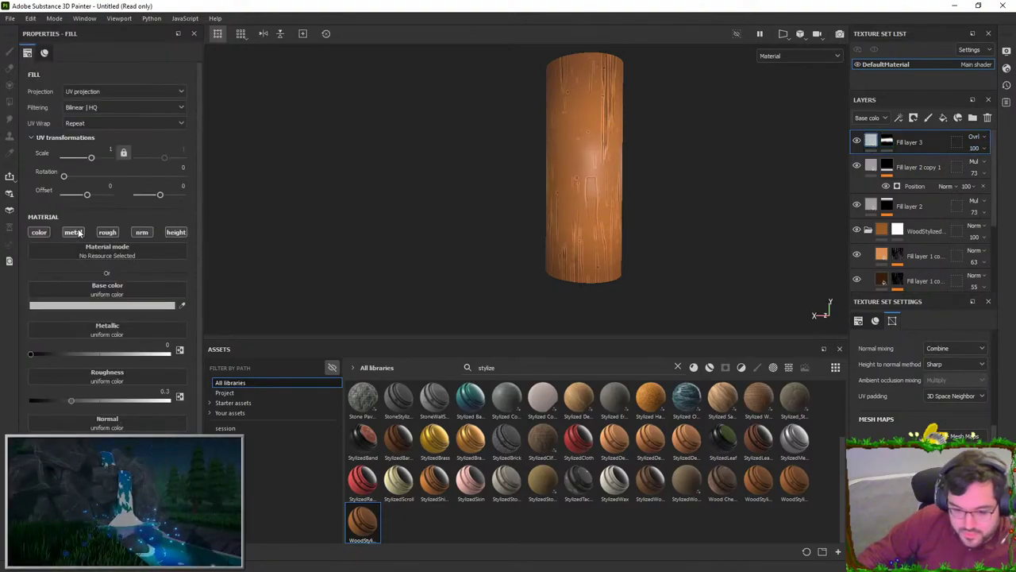
left_click(142, 231)
left_click(176, 232)
- Change Fill layer 3's base color to pure white, FFFFFF
scroll(513, 278, "up", 3)
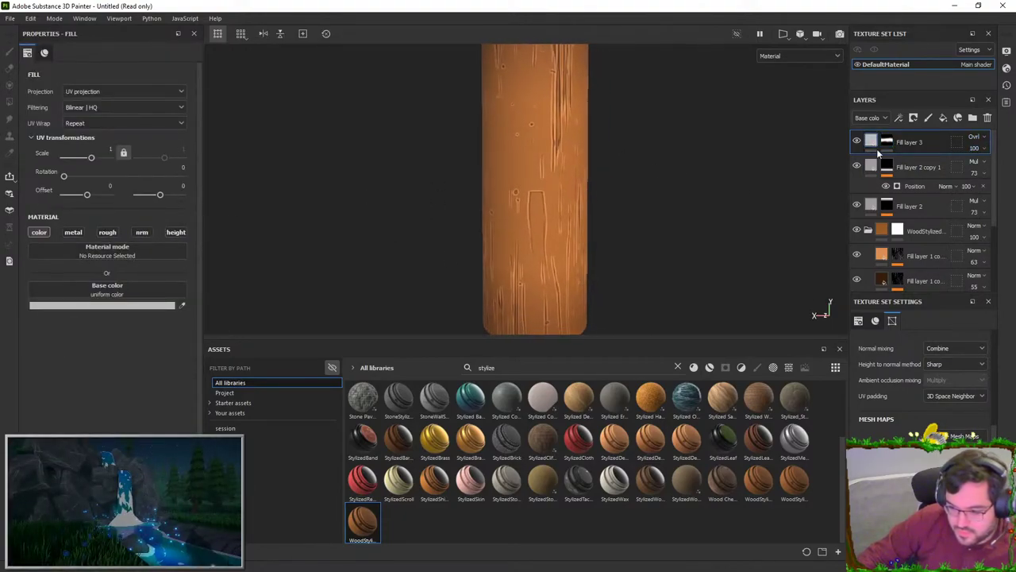
left_click(136, 305)
left_click_drag(197, 311, 151, 297)
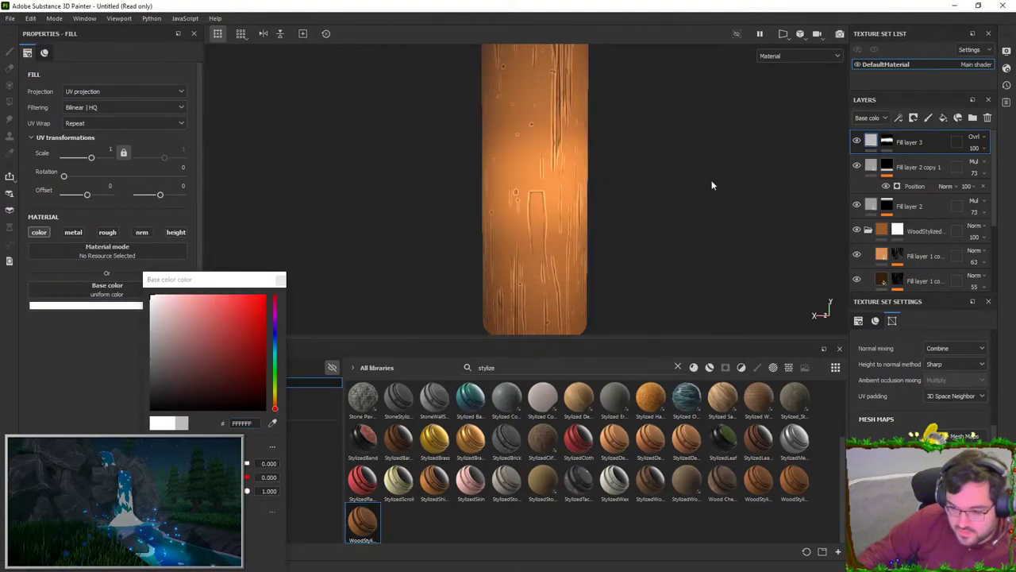
- Add a Blur filter to Fill layer 3's mask and set its blur intensity to 16
left_click(887, 141)
right_click(887, 142)
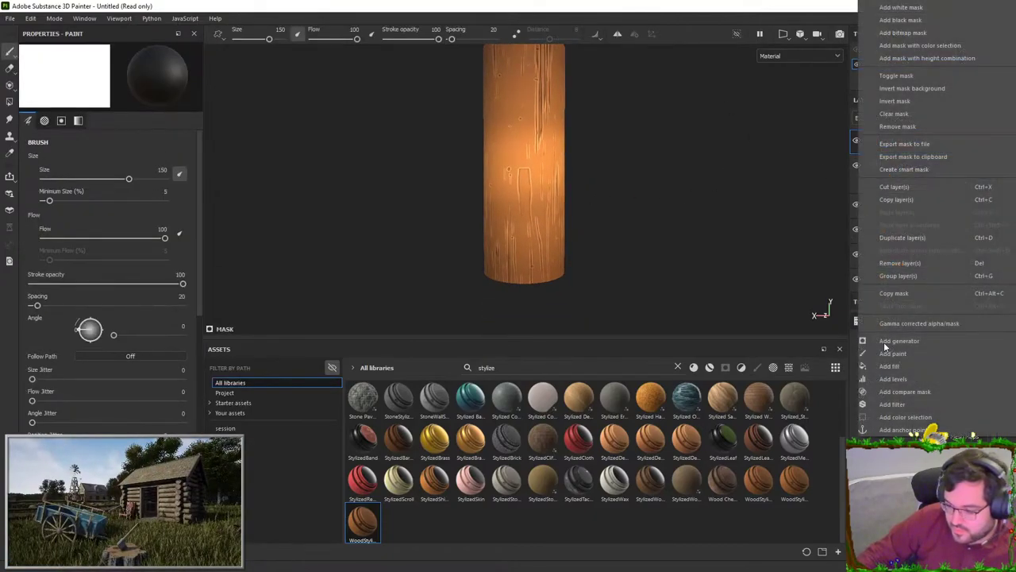
left_click(904, 406)
left_click(173, 69)
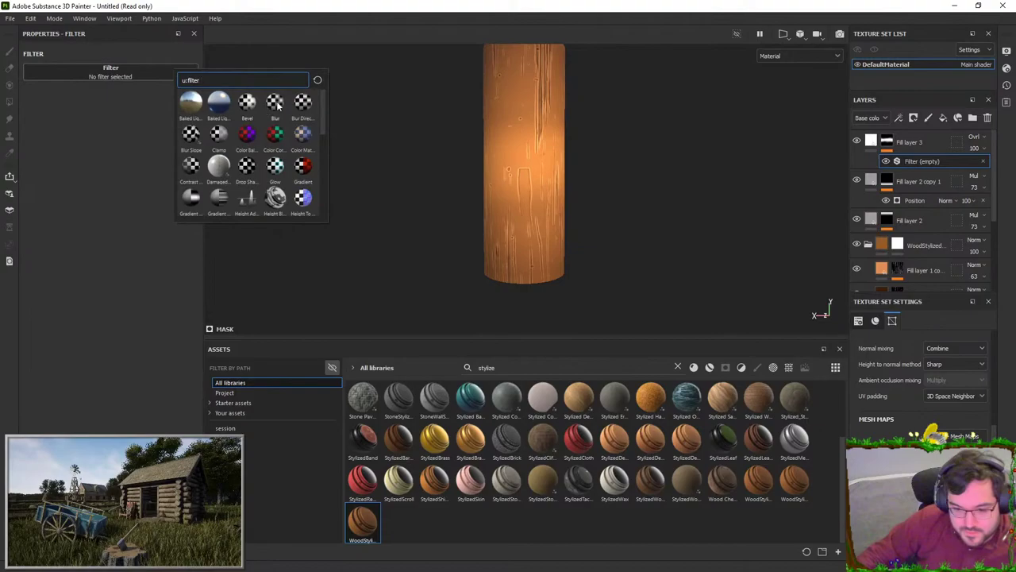
left_click(238, 109)
left_click_drag(56, 124, 649, 145)
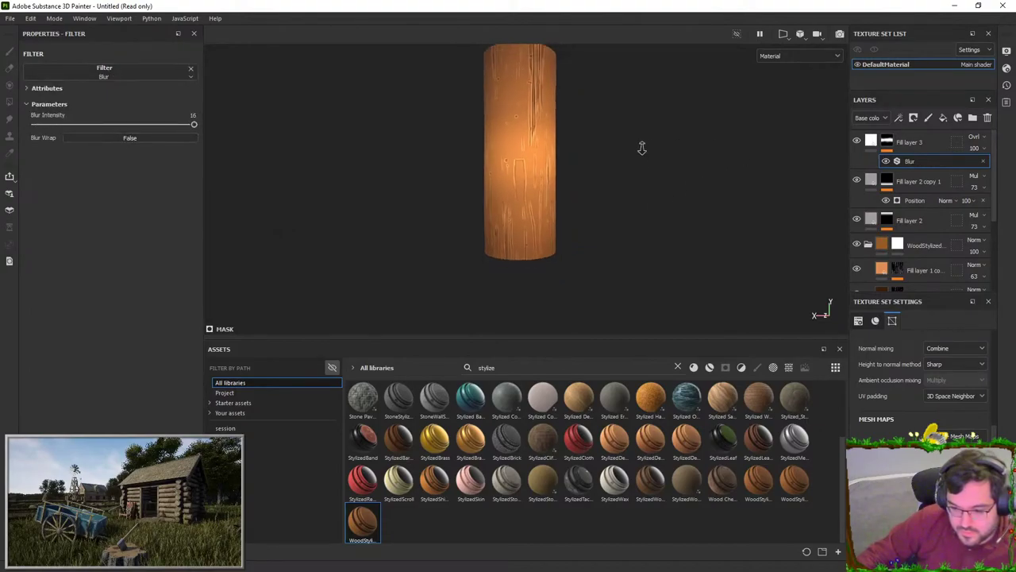
- Lower Fill layer 3's opacity to 24 to soften the highlight around the pillar's middle
left_click_drag(983, 166, 989, 167)
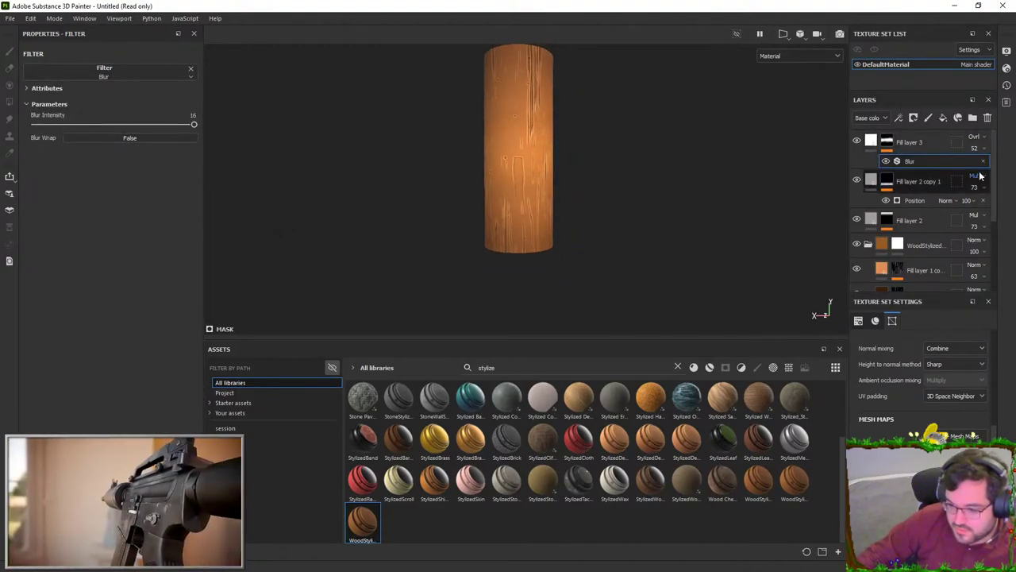
left_click(983, 149)
left_click(982, 167)
left_click_drag(746, 171, 650, 213, "alt")
right_click_drag(645, 310, 511, 227, "alt")
left_click_drag(511, 228, 537, 161, "alt")
right_click_drag(537, 161, 627, 151, "alt")
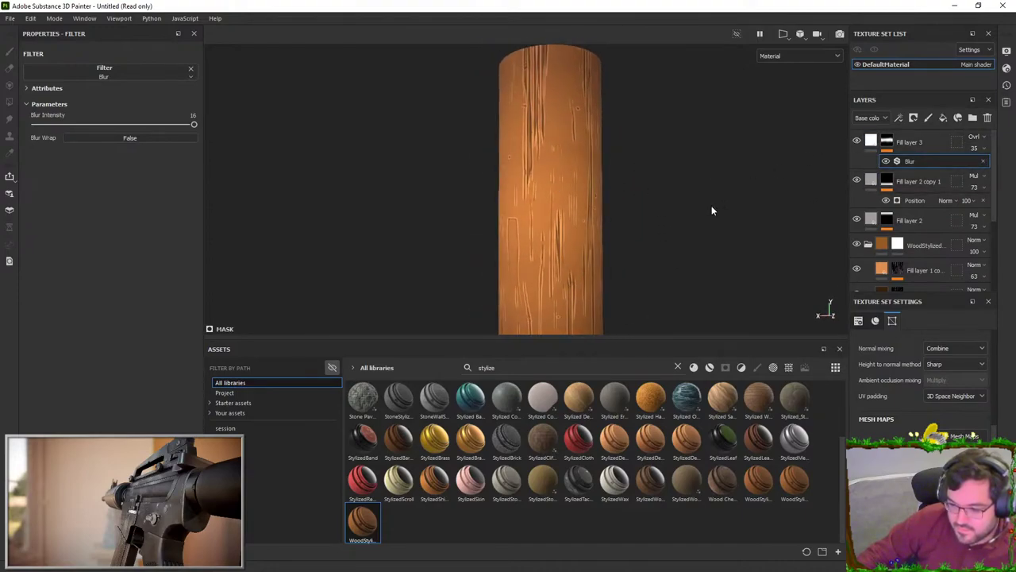
scroll(651, 208, "down", 3)
left_click(983, 150)
left_click_drag(983, 167, 978, 168)
left_click_drag(556, 230, 530, 239, "alt")
left_click(529, 240)
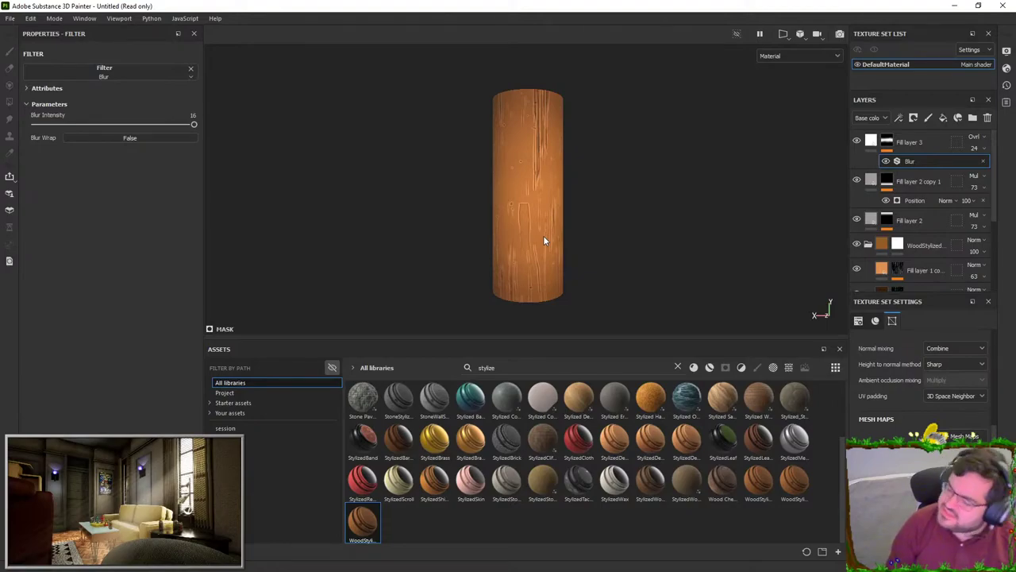
- Try applying a dark blue stylized material from the library to the pillar, and undo it
mouse_move(686, 397)
left_mouse_down()
mouse_move(544, 246)
mouse_move(536, 215)
mouse_move(513, 213)
mouse_move(583, 224)
mouse_move(536, 168)
mouse_move(559, 237)
left_mouse_up()
scroll(563, 224, "up", 4)
key("ctrl+z")
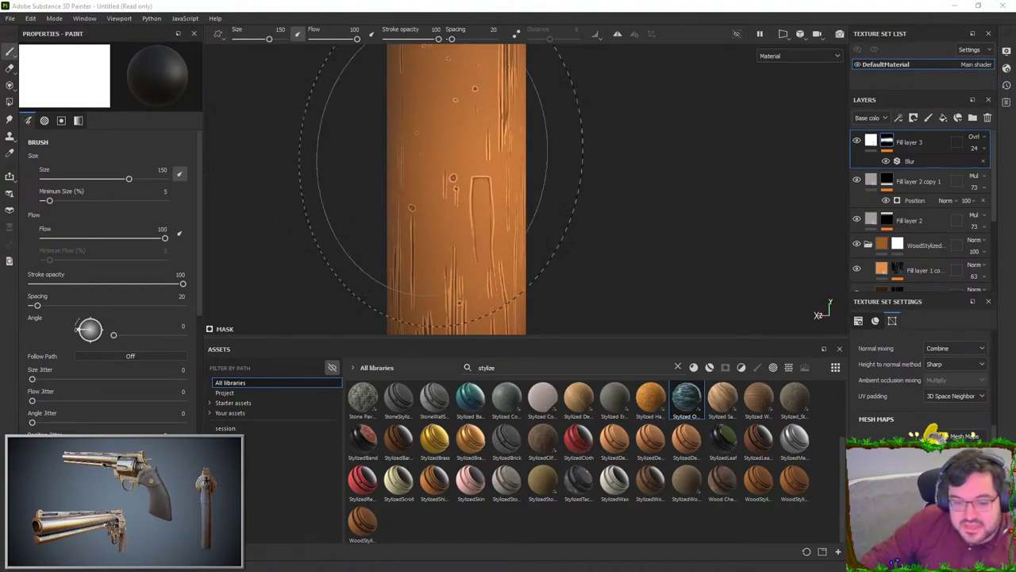
left_click_drag(436, 208, 420, 250, "alt")
left_click_drag(373, 190, 363, 175, "alt")
left_click(9, 18)
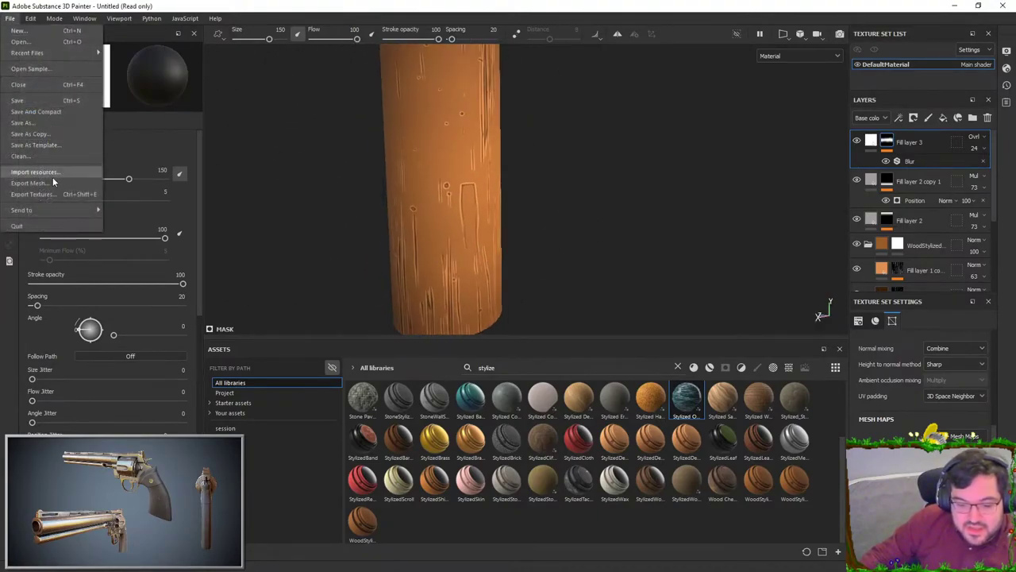
left_click(32, 195)
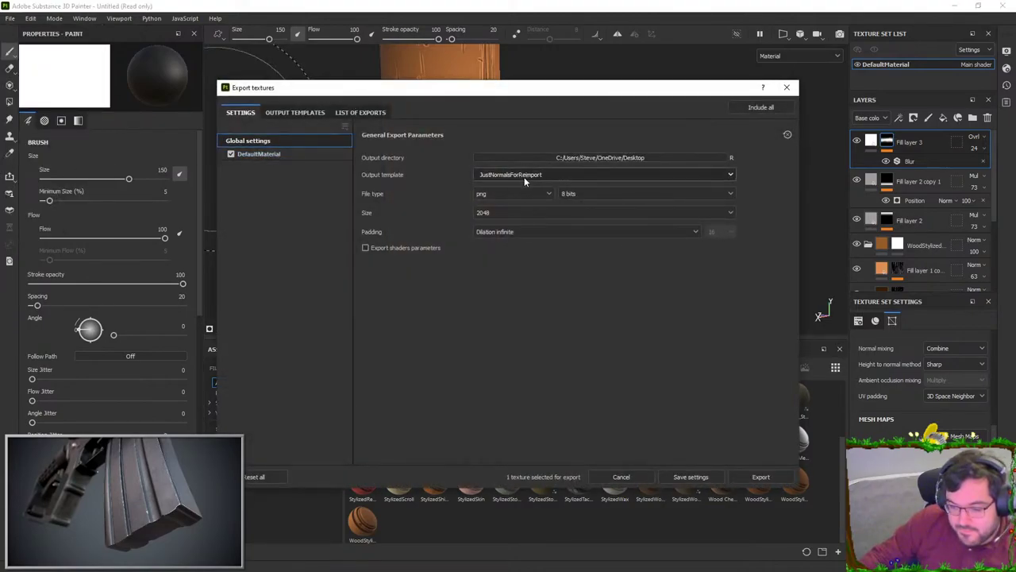
left_click(784, 90)
- Save the project as CylindricalPillar in the CyclinderPillar folder on the desktop
key("ctrl+s")
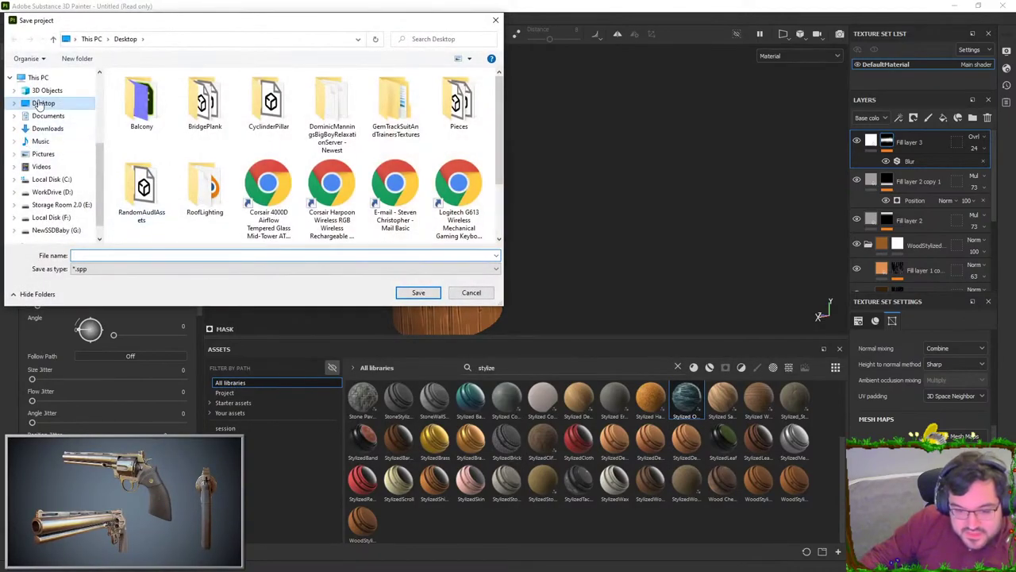
scroll(434, 147, "down", 1)
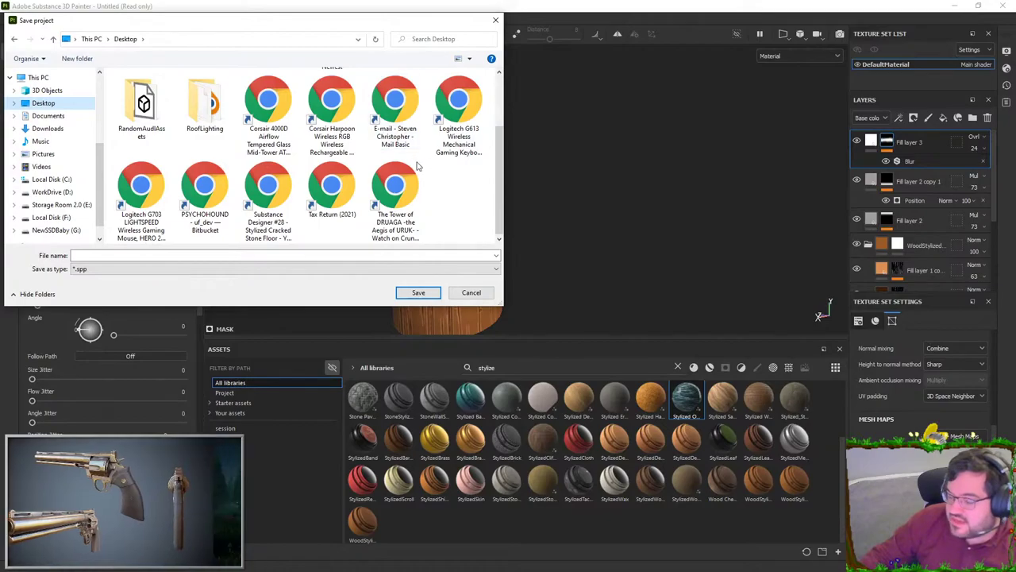
scroll(243, 153, "up", 1)
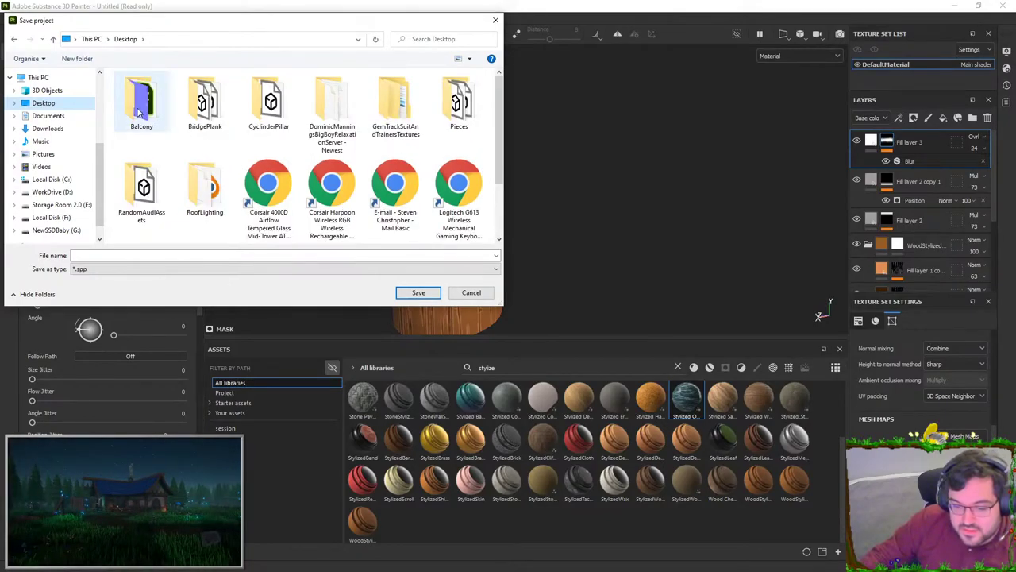
double_click(275, 116)
left_click(136, 256)
type("Cylindri")
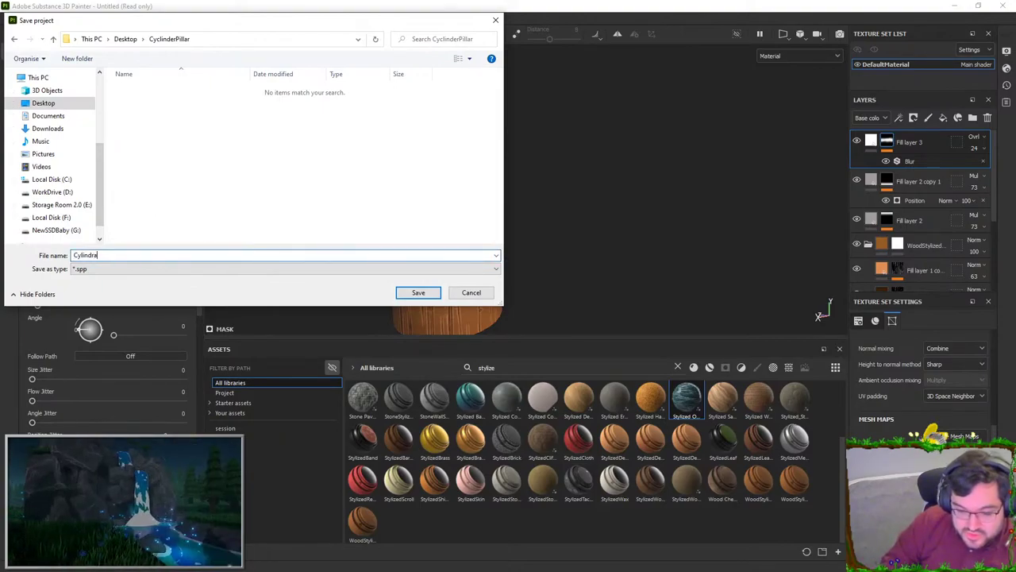
type("calPillar")
key("Return")
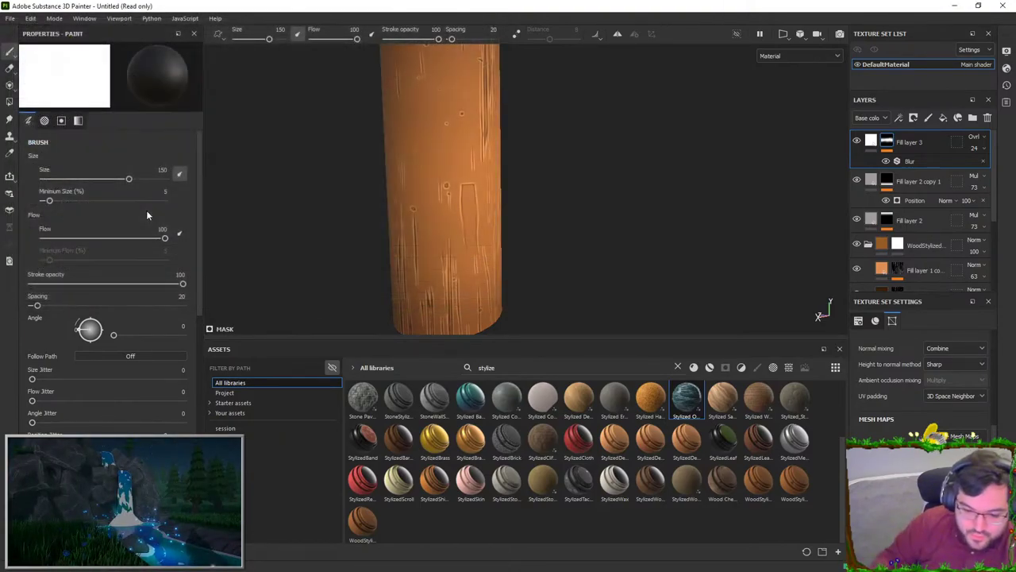
- Set up a texture export with the output template for base color, emissive, normal and packed occlusion-roughness-metallic maps
left_click(10, 17)
left_click(42, 196)
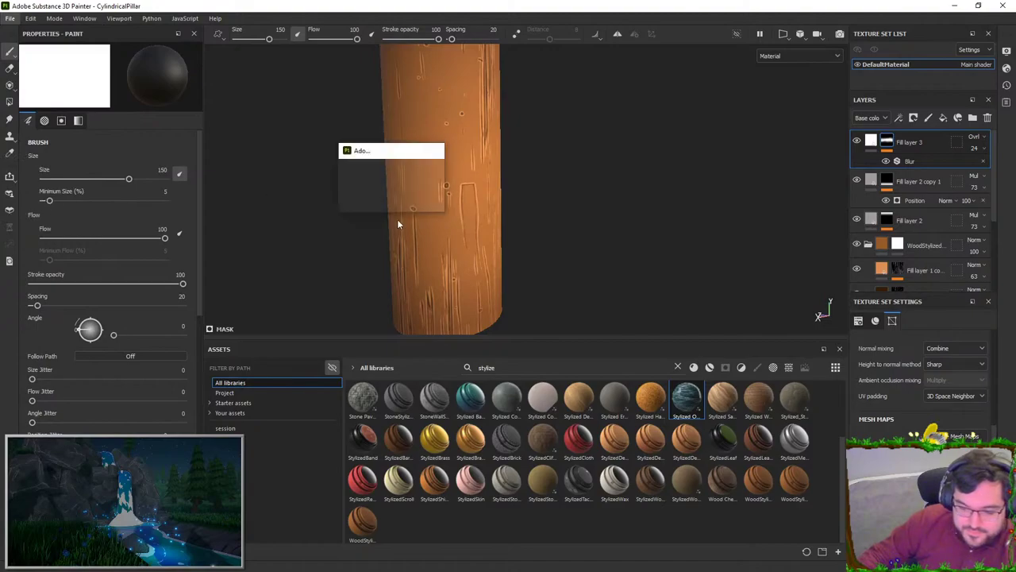
left_click(541, 177)
scroll(544, 246, "down", 3)
left_click(544, 236)
- Set the output directory to the CyclinderPillar folder on the desktop and export the four textures
left_click(579, 166)
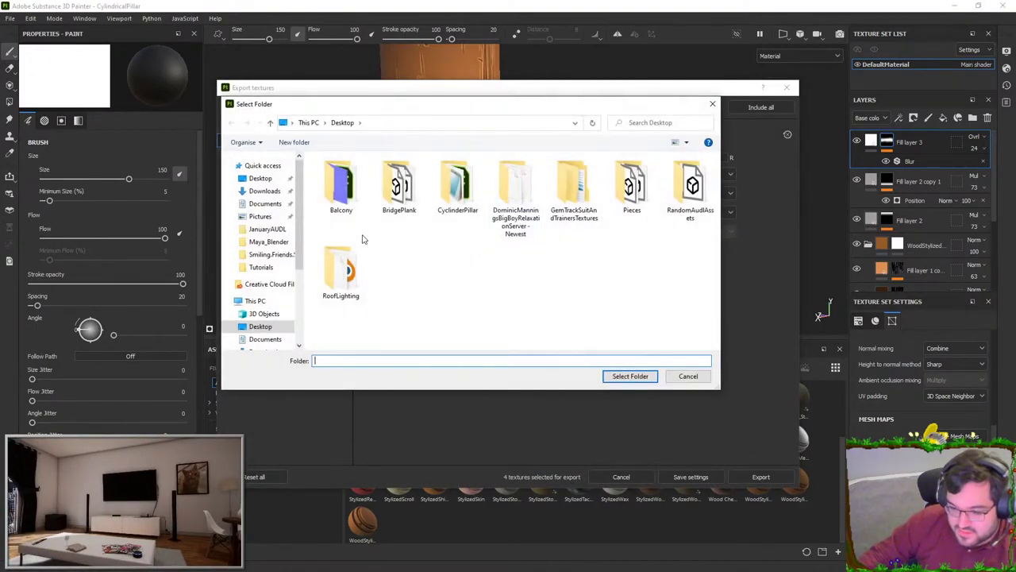
double_click(458, 184)
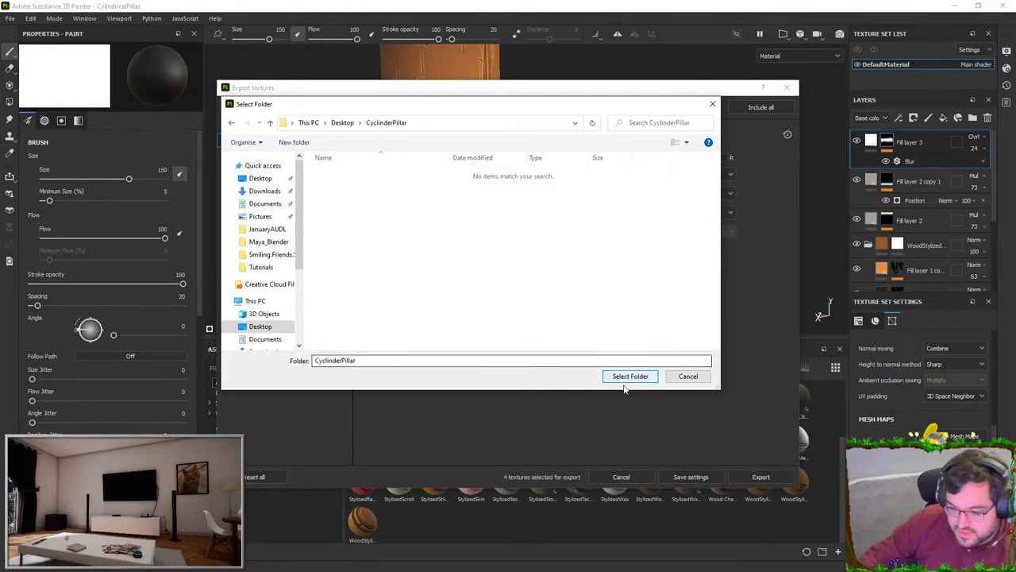
left_click(629, 375)
left_click(770, 478)
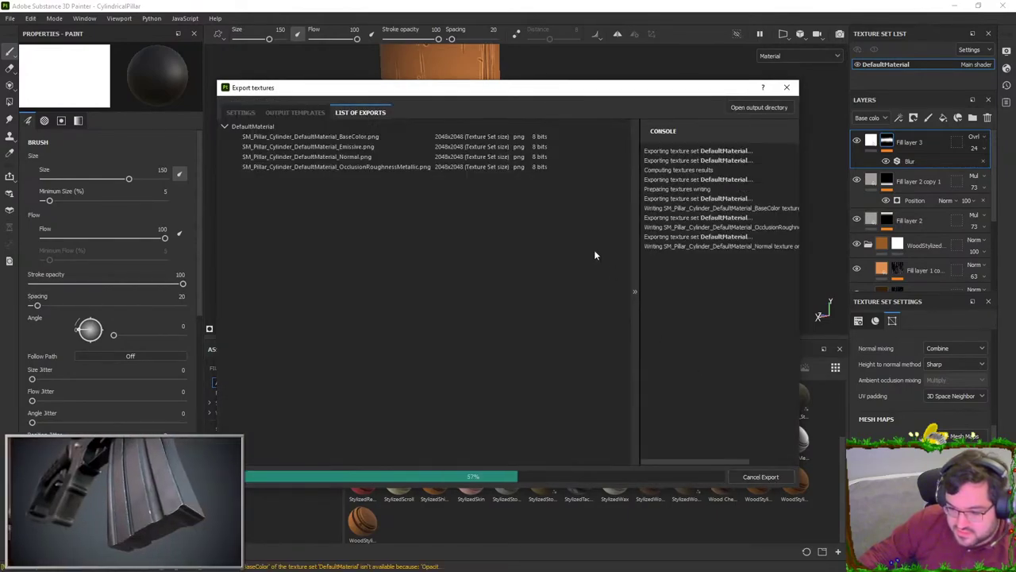
left_click(787, 88)
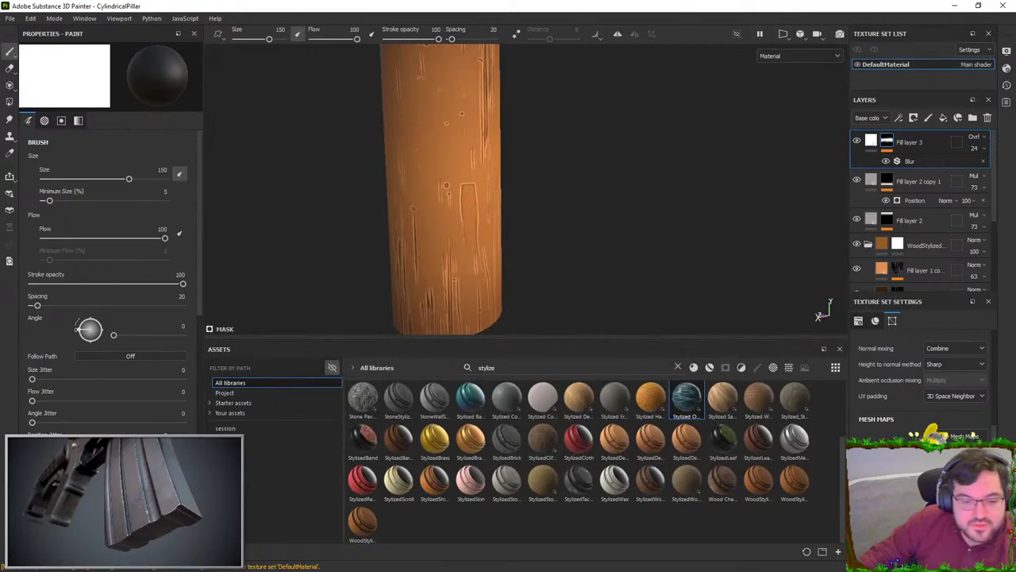
- Switch to Unreal Editor and import the SM_Pillar_Cylinder mesh with Transform Vertex to Absolute turned off
key("alt+Tab")
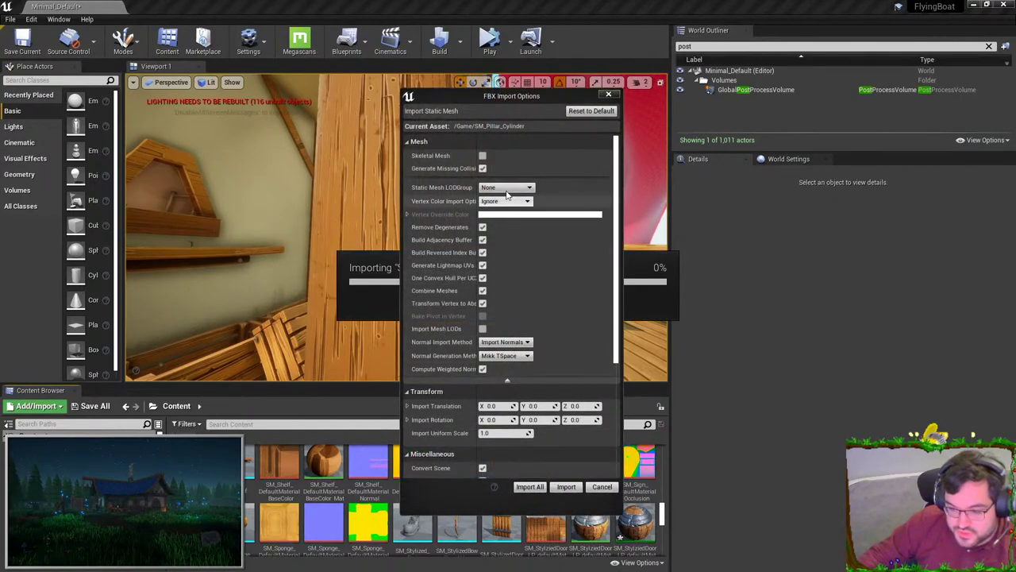
left_click(482, 303)
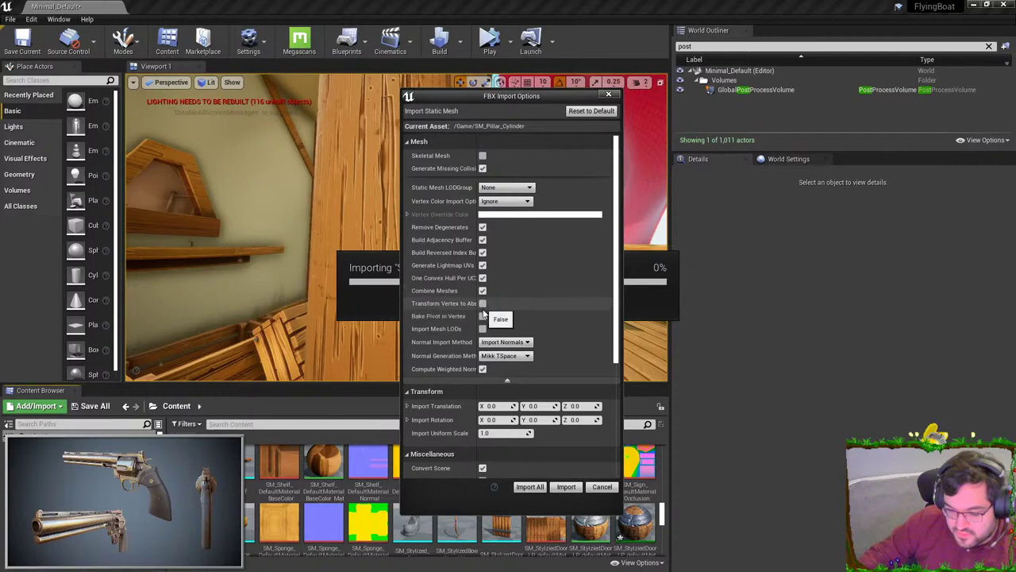
left_click(564, 487)
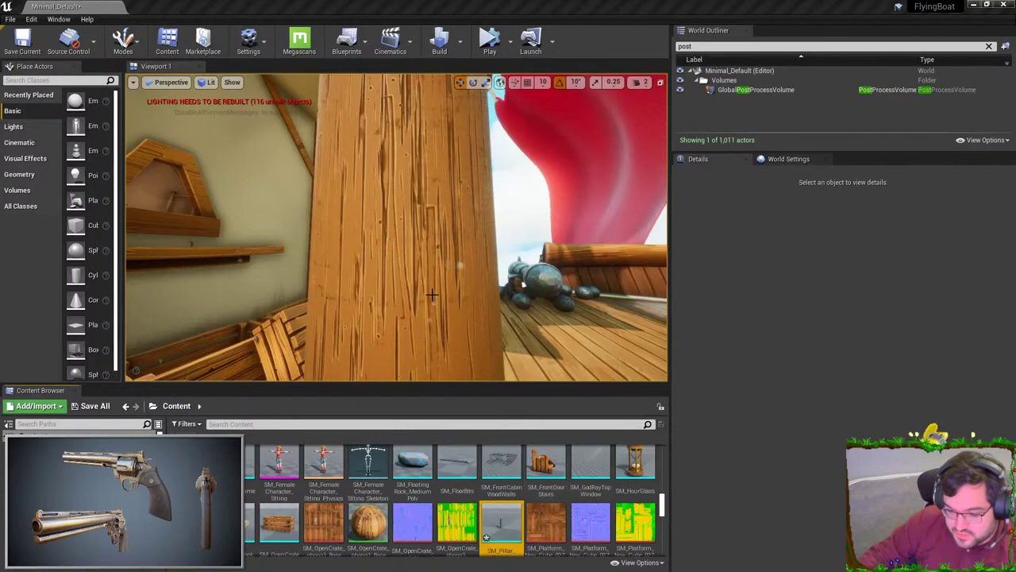
- Place the SM_Pillar_Cylinder mesh on the ship's deck next to the round wooden pillar
scroll(428, 274, "up", 10)
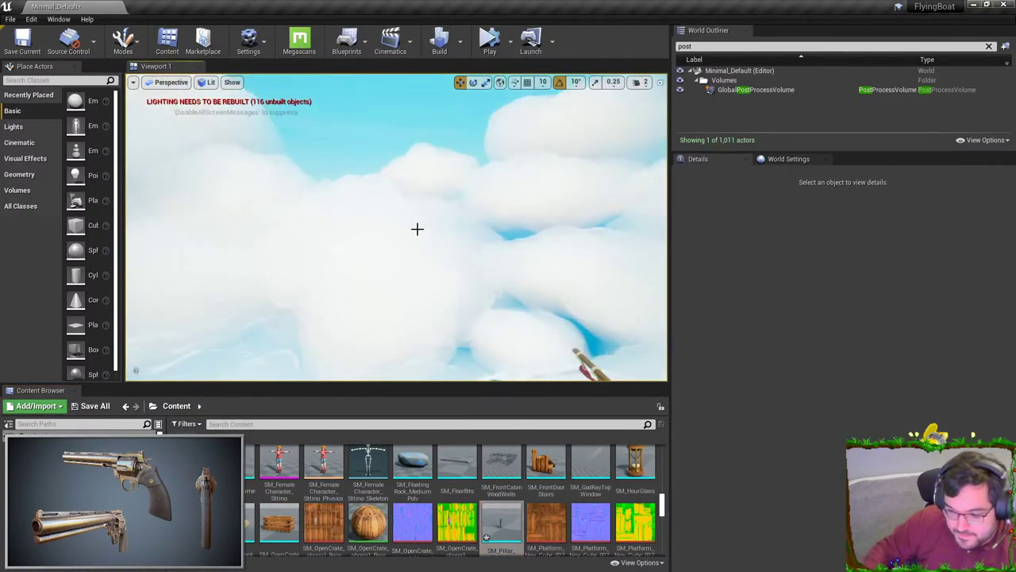
right_click_drag(397, 227, 422, 313)
key("w")
key("w")
key("w")
left_click_drag(503, 536, 448, 319)
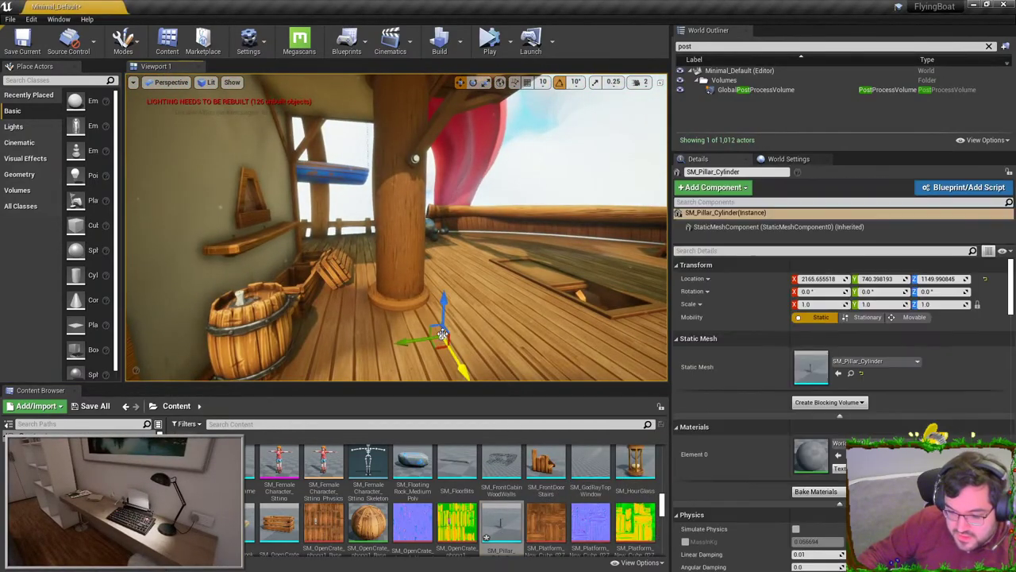
- Raise the placed cylinder above the deck to a Z location of about 1370 and frame it
right_click_drag(448, 319, 449, 314)
key("s")
left_click_drag(426, 254, 428, 202)
key("f")
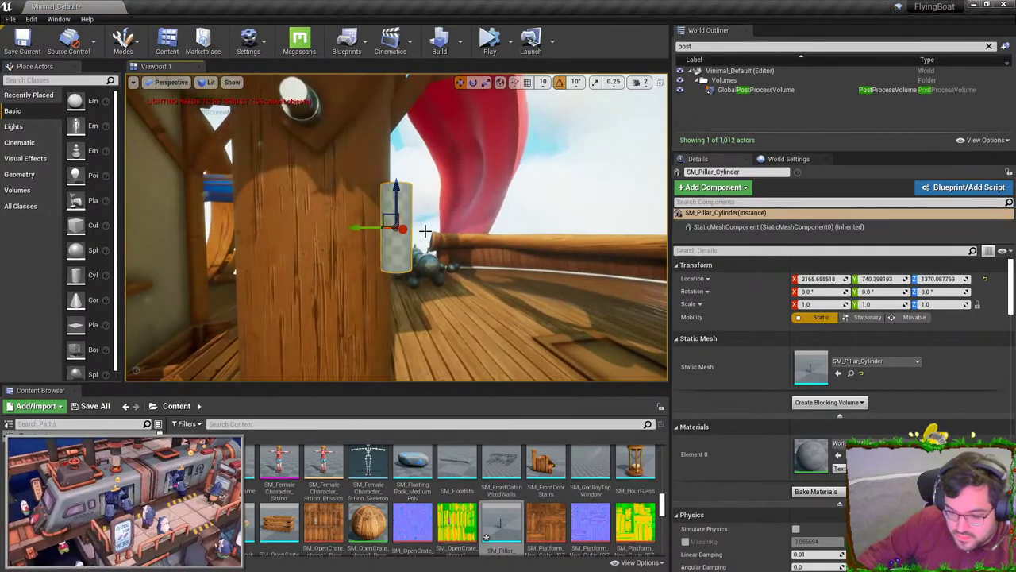
- Try scaling the cylinder along its X axis to about 0.93, and undo it
key("e")
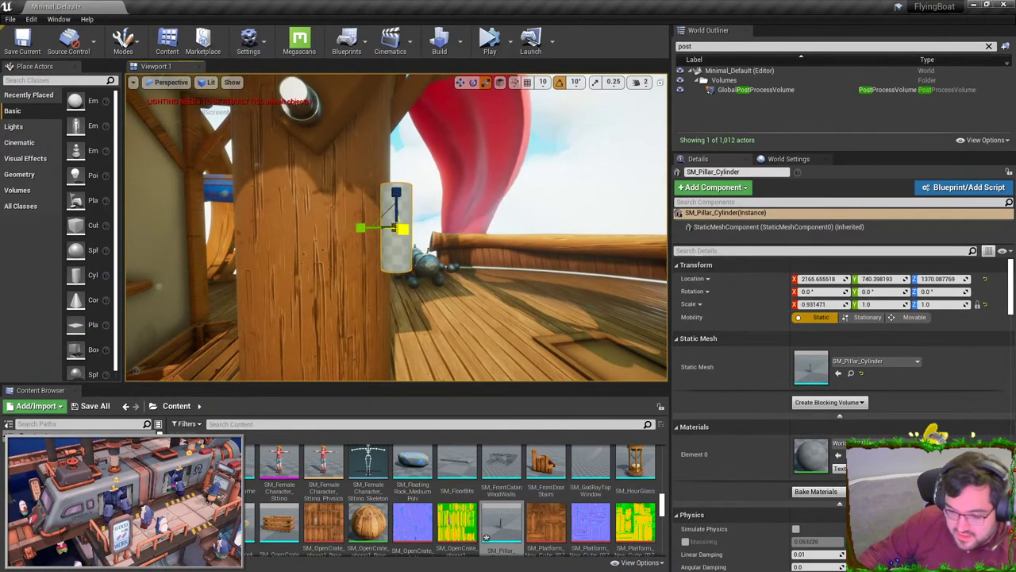
left_click_drag(431, 243, 431, 244)
key("ctrl+z")
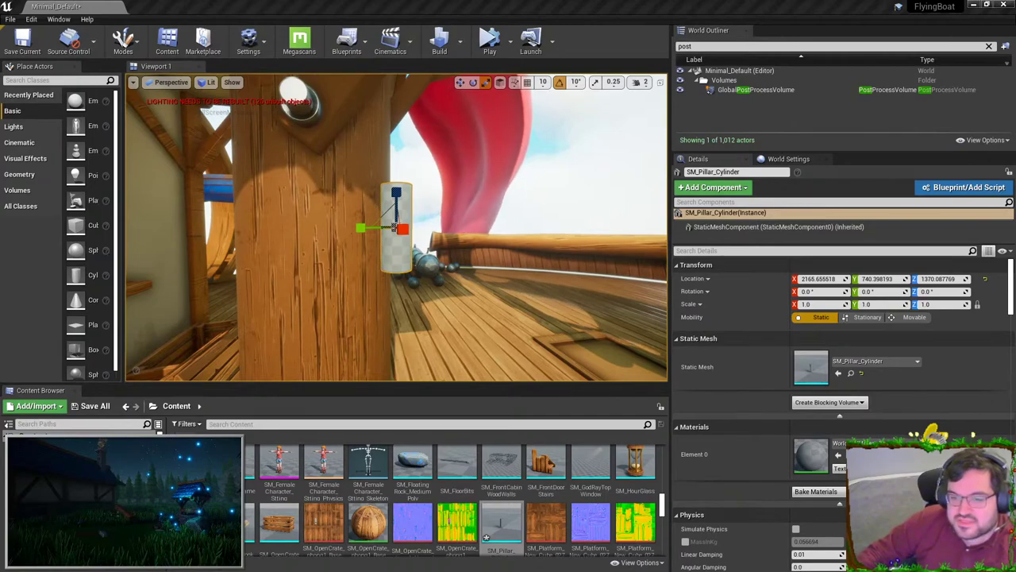
- Try rescaling the pillar cylinder along its Z axis, and undo it
scroll(395, 226, "down", 10)
right_click_drag(394, 226, 361, 226)
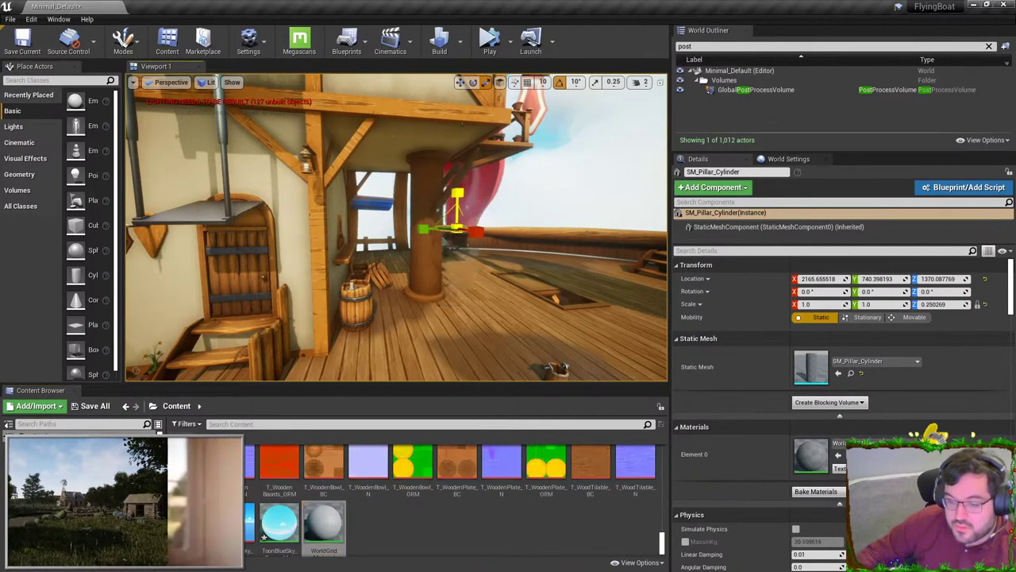
left_click_drag(457, 193, 455, 157)
key("ctrl+z")
- Move the cylinder below deck onto the wooden pillar at the circular bar, at about X 2032, Y 776, Z 889
key("w")
left_click_drag(459, 208, 458, 349)
right_click_drag(458, 349, 537, 413)
left_click_drag(421, 326, 331, 288)
right_click_drag(331, 288, 412, 284)
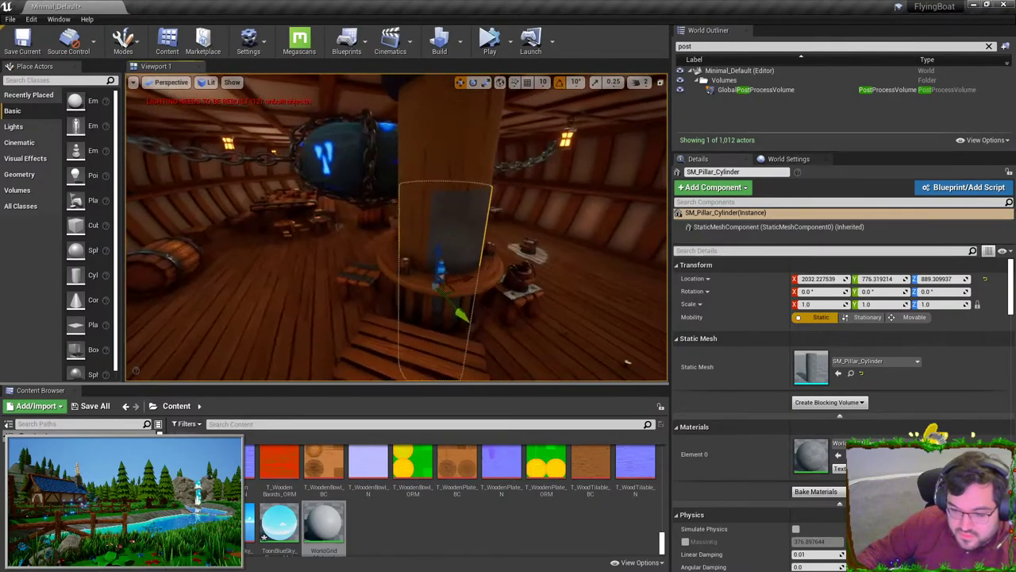
- Centre the cylinder on the lower-deck wooden pillar by adjusting its location to about X 2031 and Y 775
left_click(468, 278)
key("f")
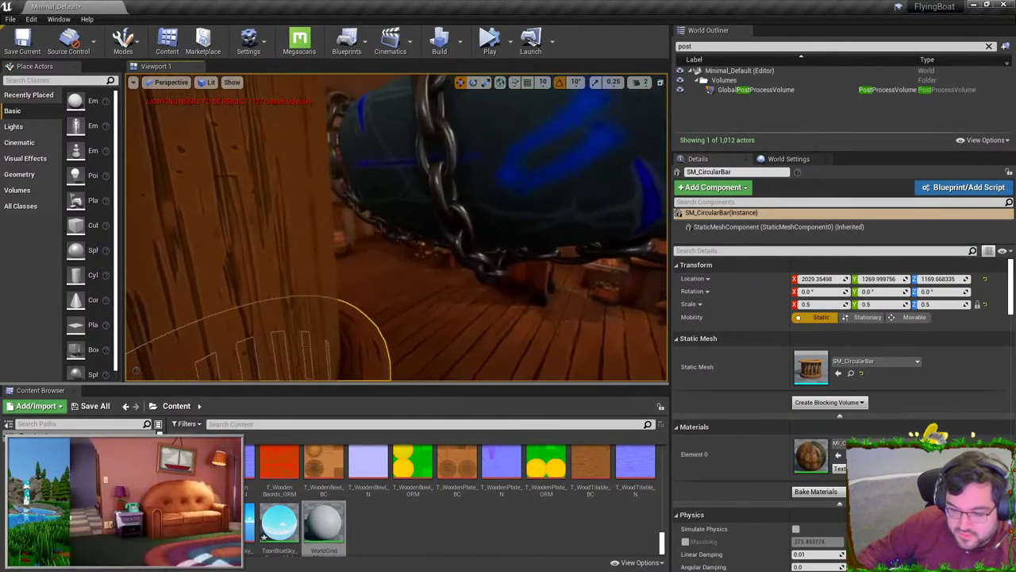
right_click_drag(397, 274, 385, 342)
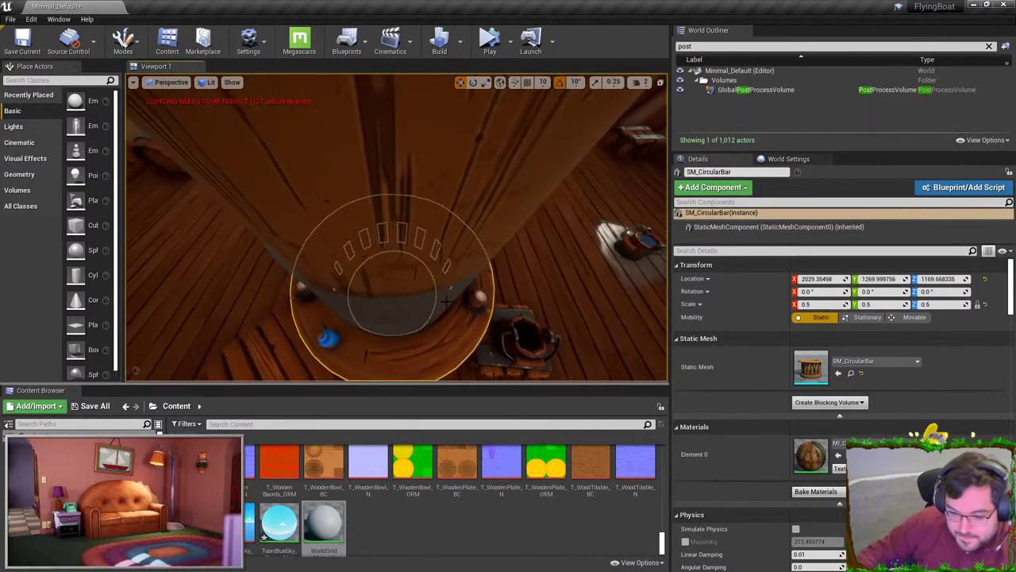
left_click(371, 311)
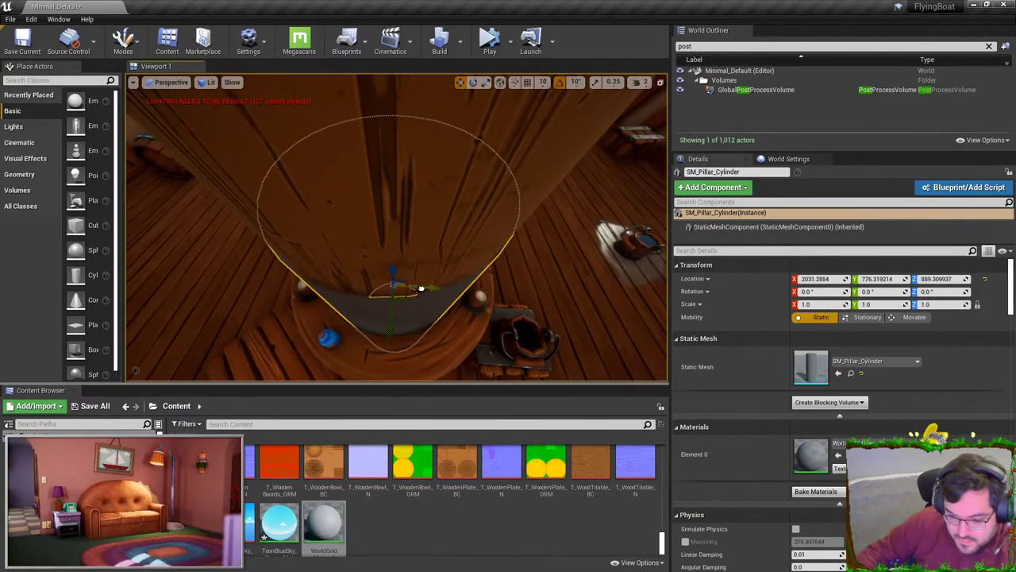
left_click_drag(386, 326, 390, 327)
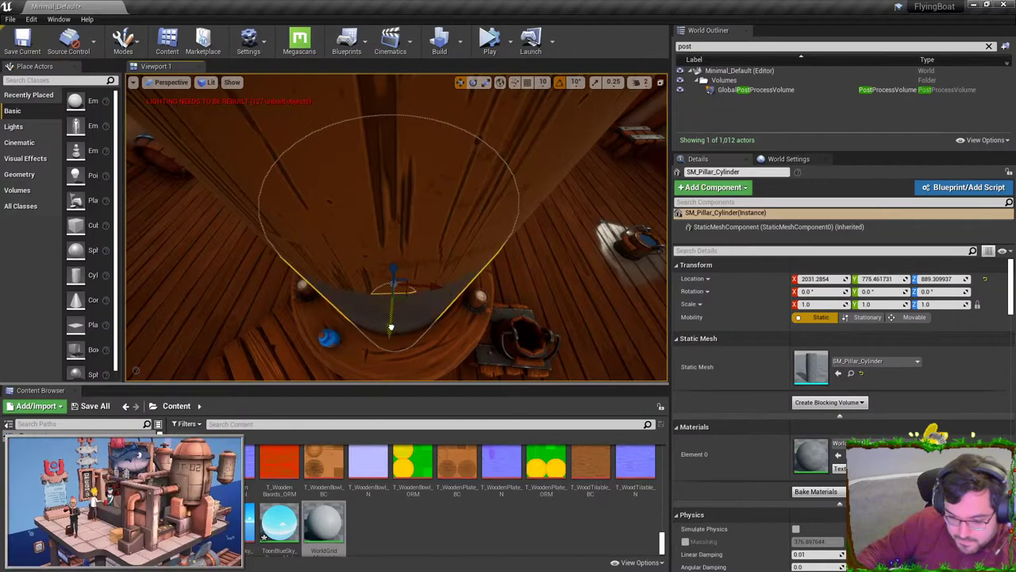
- Remove the old wooden pillar and raise the below-deck cylinder to a Z location of about 987
right_click_drag(462, 316, 382, 159)
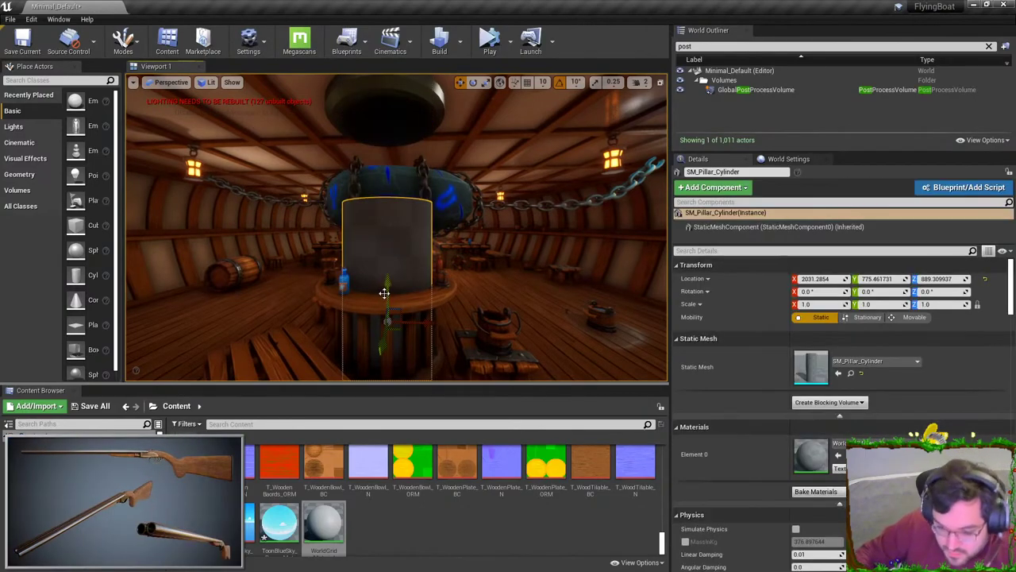
left_click_drag(386, 291, 386, 180)
right_click_drag(421, 220, 423, 246)
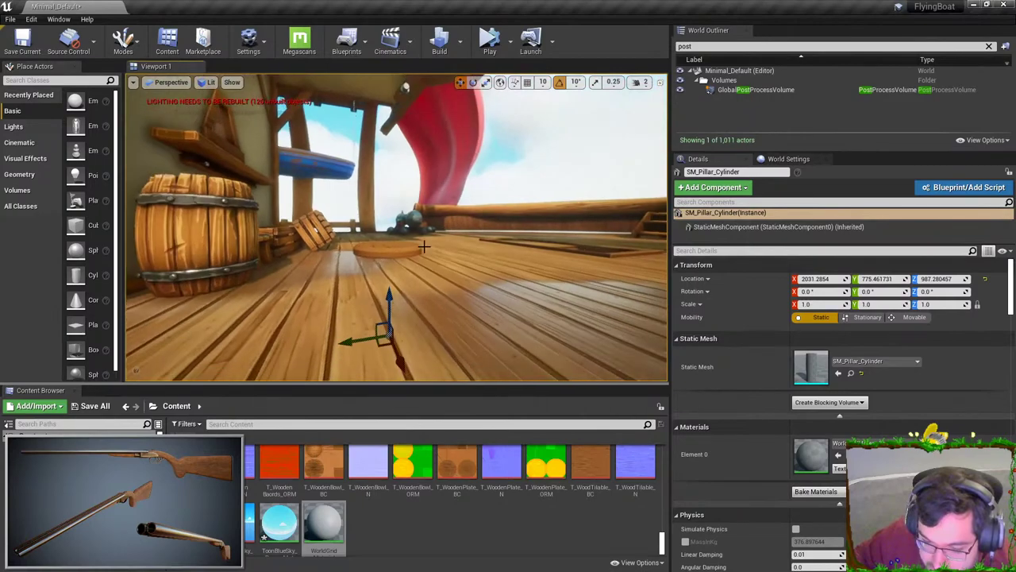
- Duplicate the cylinder upward onto the deck's base ring and scale its height to about 1.45
left_click_drag(389, 301, 397, 123, "alt")
right_click_drag(400, 131, 400, 152)
key("r")
left_click_drag(401, 151, 408, 152)
- Raise the duplicated cylinder to about Z 1368, stretch it vertically to meet the ceiling collar, and deselect it
key("w")
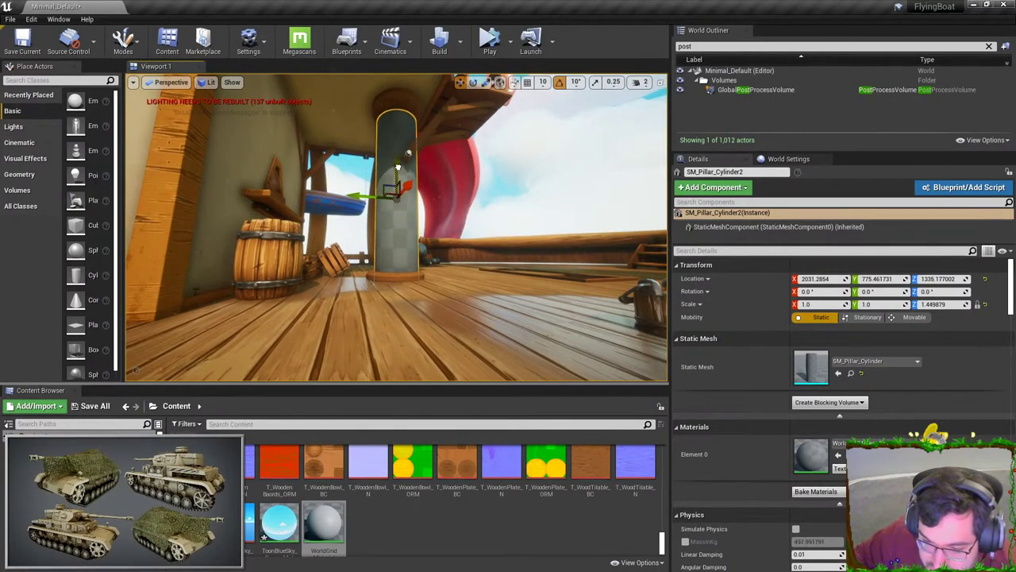
key("r")
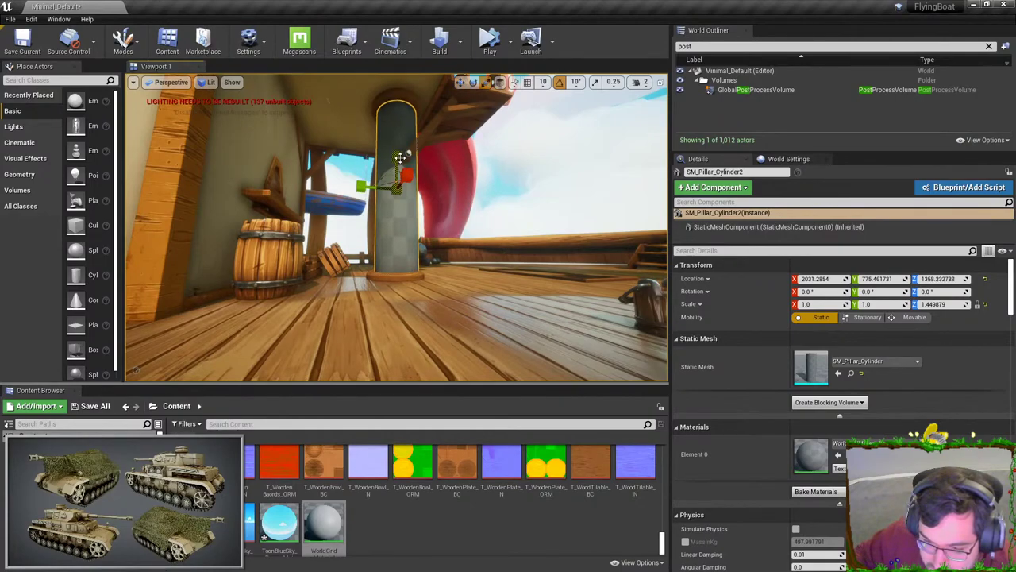
left_click_drag(401, 156, 404, 153)
key("Escape")
right_click_drag(403, 153, 338, 218)
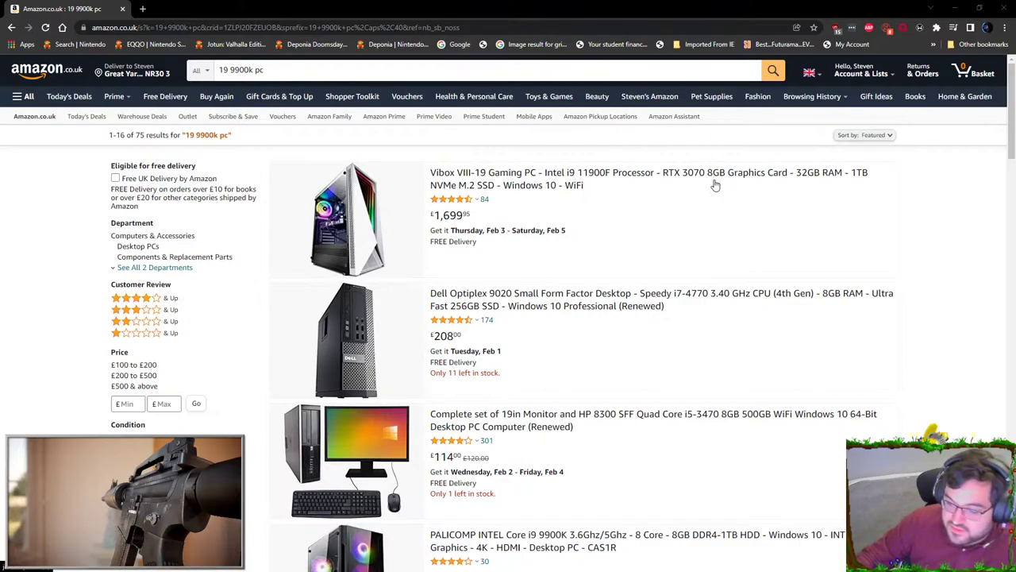
- Switch to Chrome, look through the Amazon PC listings, and search the web for "recent intel cards" in a new tab
scroll(472, 262, "down", 3)
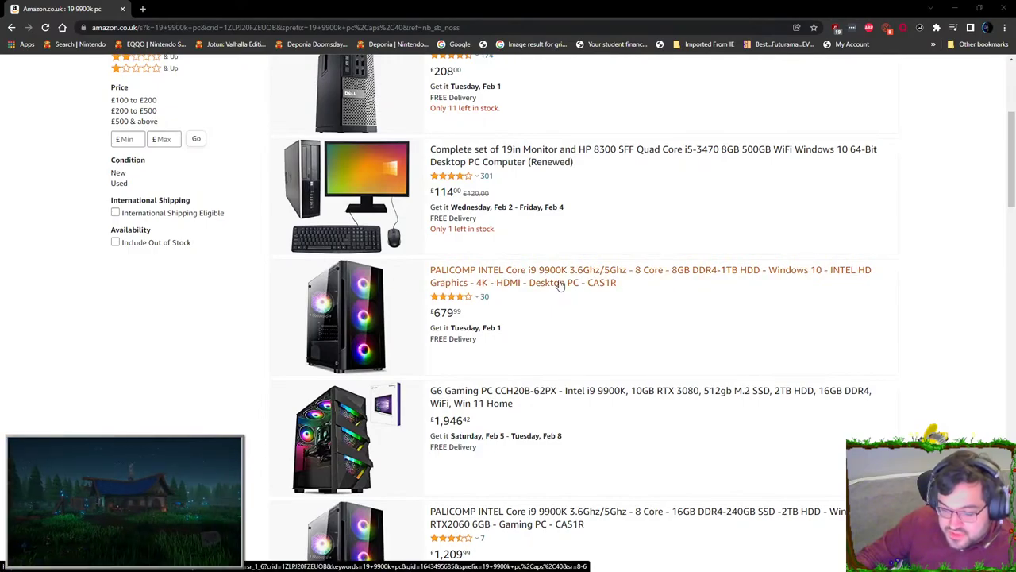
scroll(561, 286, "down", 2)
scroll(681, 280, "up", 5)
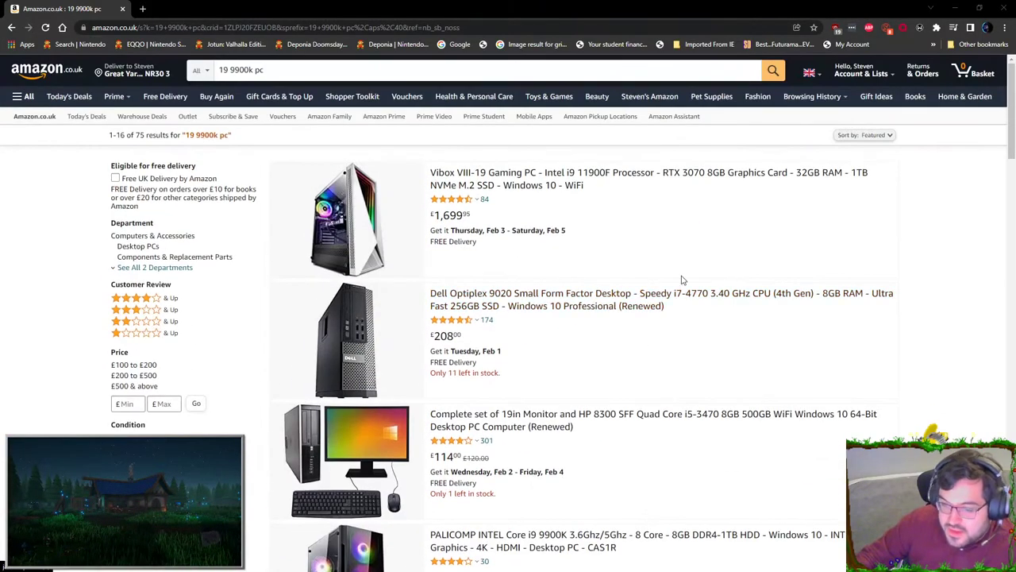
left_click(141, 9)
left_click(122, 9)
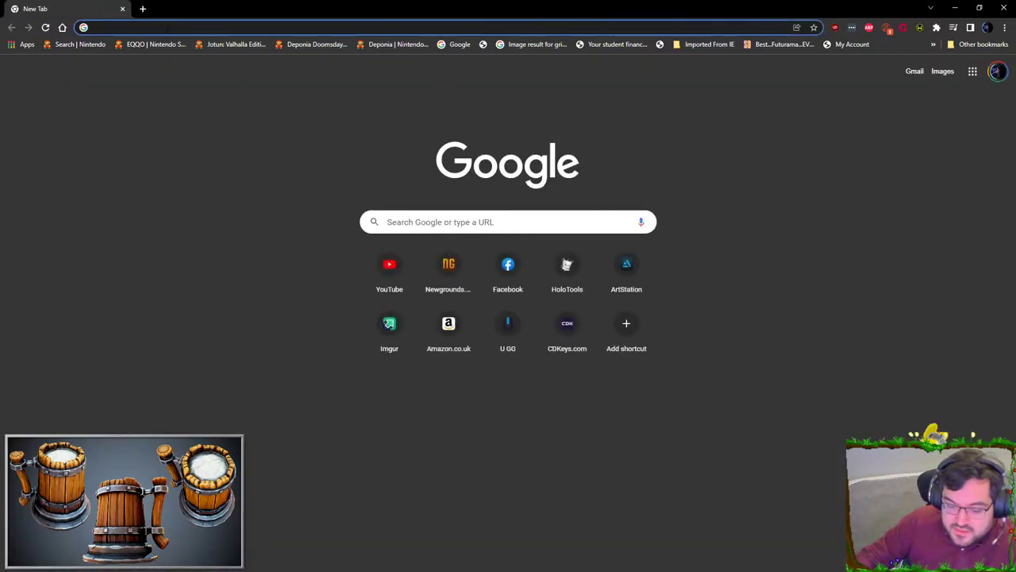
type("recent intel cards")
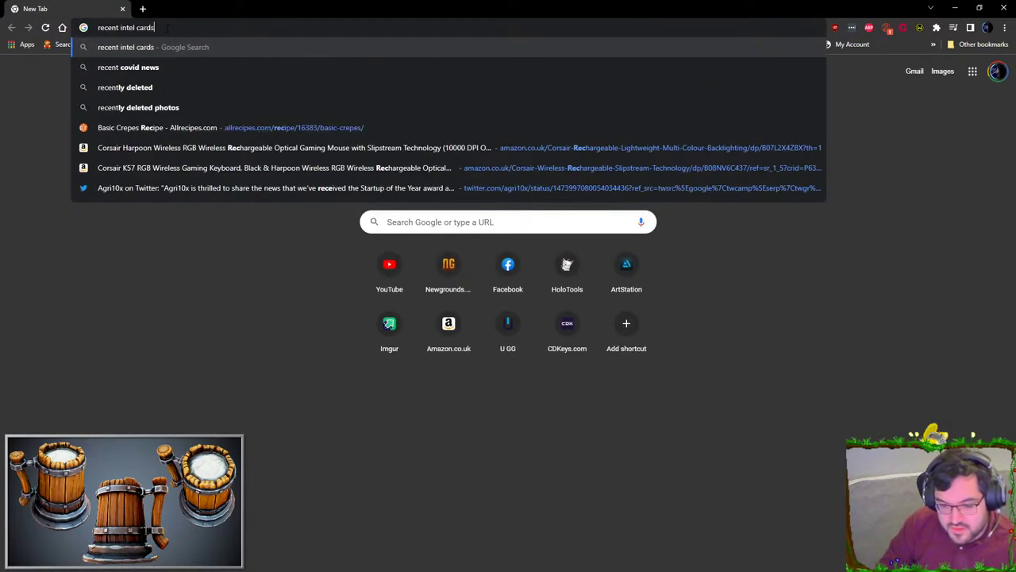
key("Return")
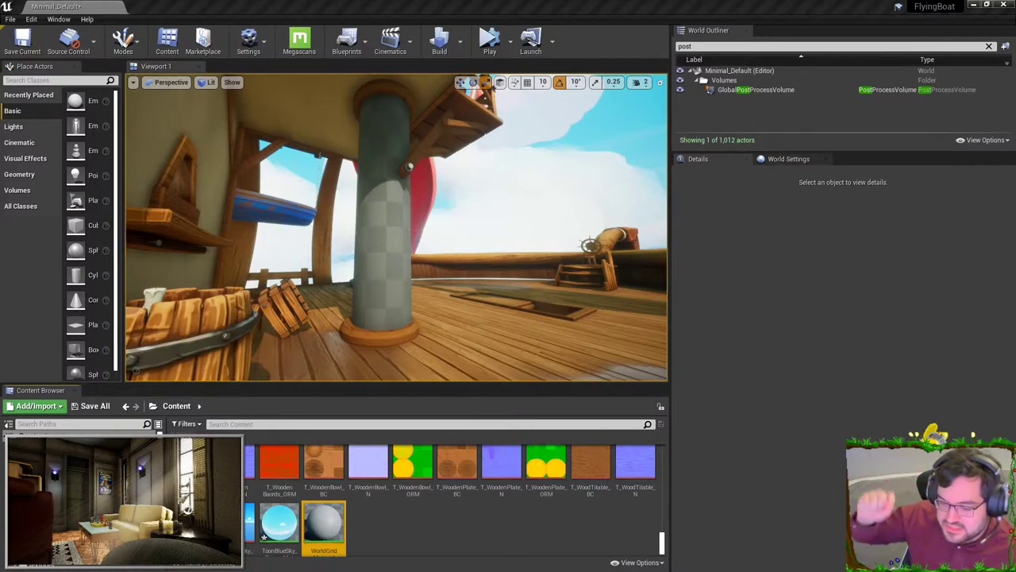
- Switch back to Unreal Editor and inspect the new pillars on the upper deck and in the lower cabin
right_click_drag(494, 122, 480, 187)
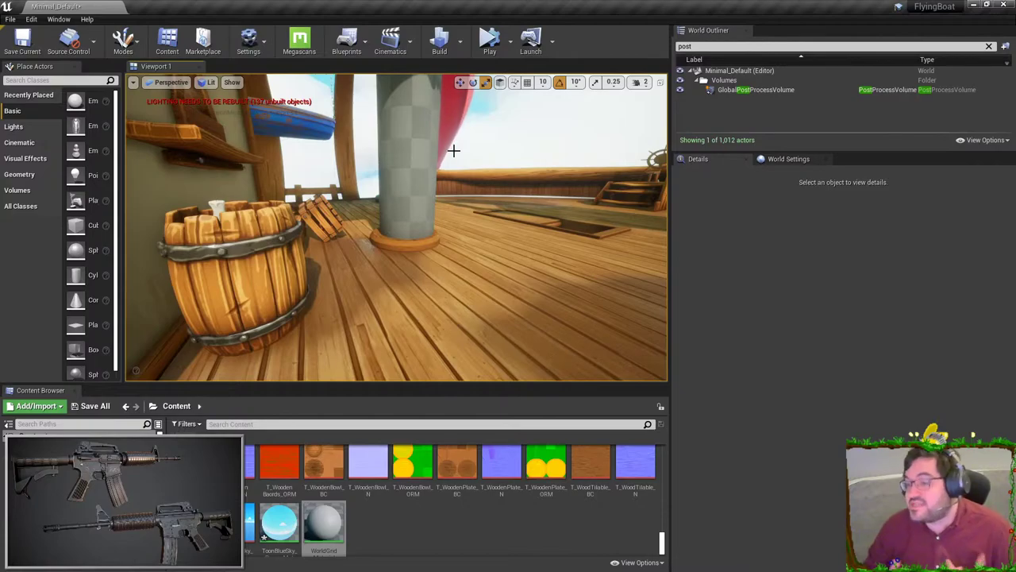
key("w")
mouse_move(454, 151)
right_mouse_down()
mouse_move(484, 152)
mouse_move(468, 183)
mouse_move(433, 210)
mouse_move(468, 194)
mouse_move(463, 157)
right_mouse_up()
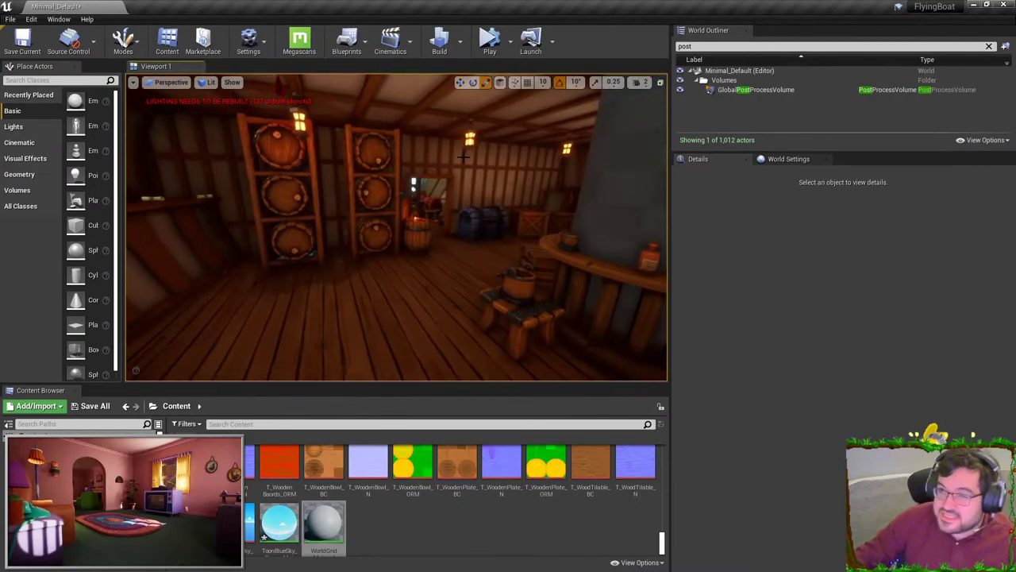
key("w")
right_click_drag(363, 210, 519, 193)
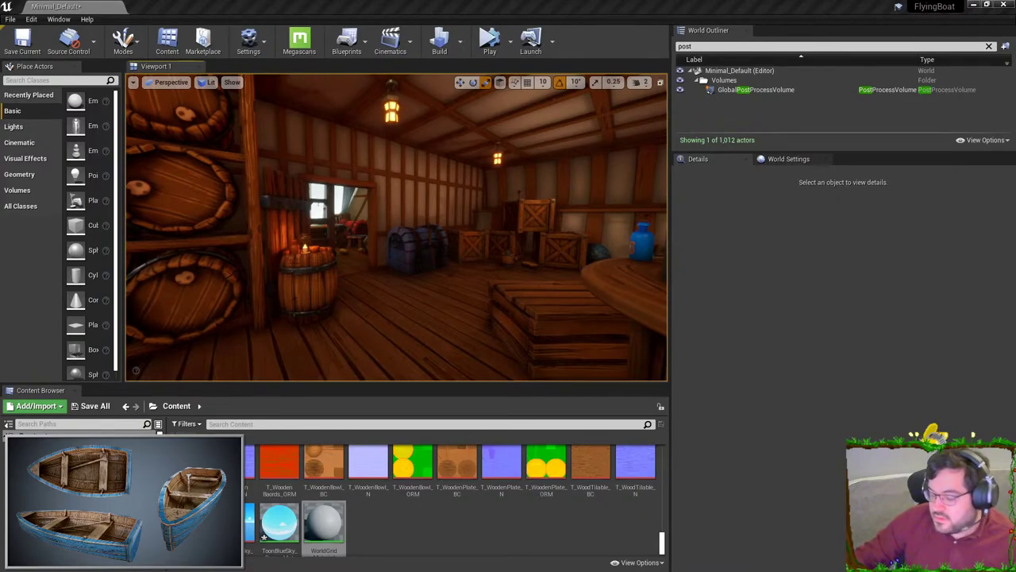
key("w")
mouse_move(459, 181)
right_mouse_down()
mouse_move(409, 183)
mouse_move(389, 111)
mouse_move(409, 194)
mouse_move(429, 218)
mouse_move(449, 199)
mouse_move(496, 210)
right_mouse_up()
key("w")
key("w")
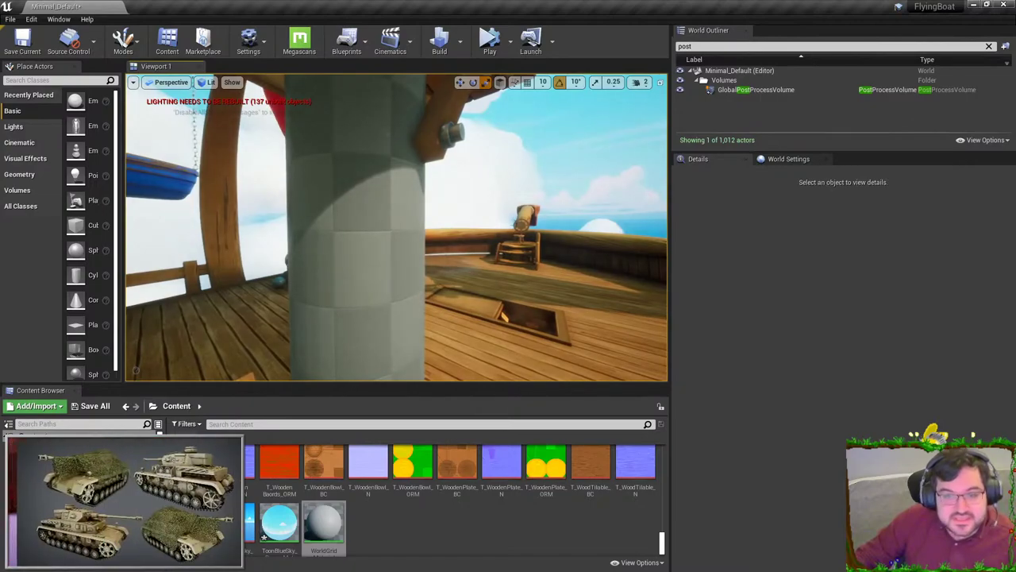
- Import the SM_Pillar_Cylinder textures into the Content folder and rename the base color texture as T_Pillar_BC
double_click(324, 524)
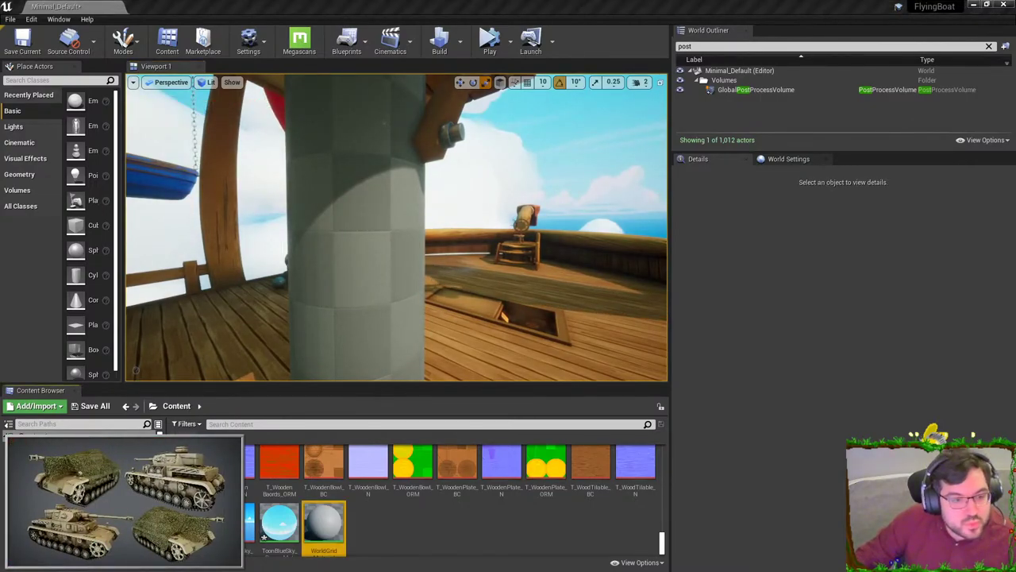
left_click_drag(348, 335, 423, 537)
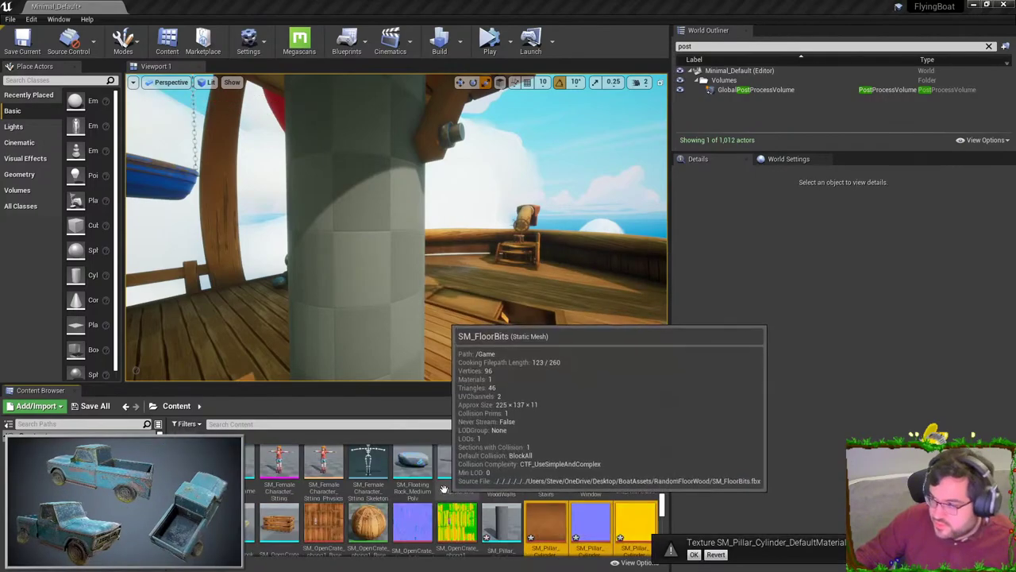
scroll(540, 515, "down", 4)
scroll(548, 508, "up", 1)
left_click_drag(554, 483, 624, 500)
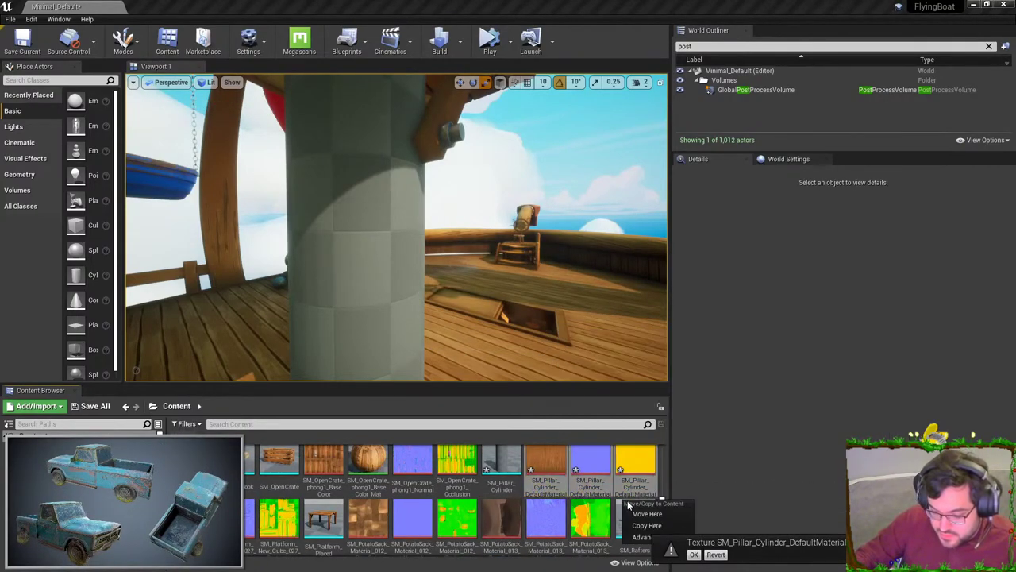
left_click(647, 513)
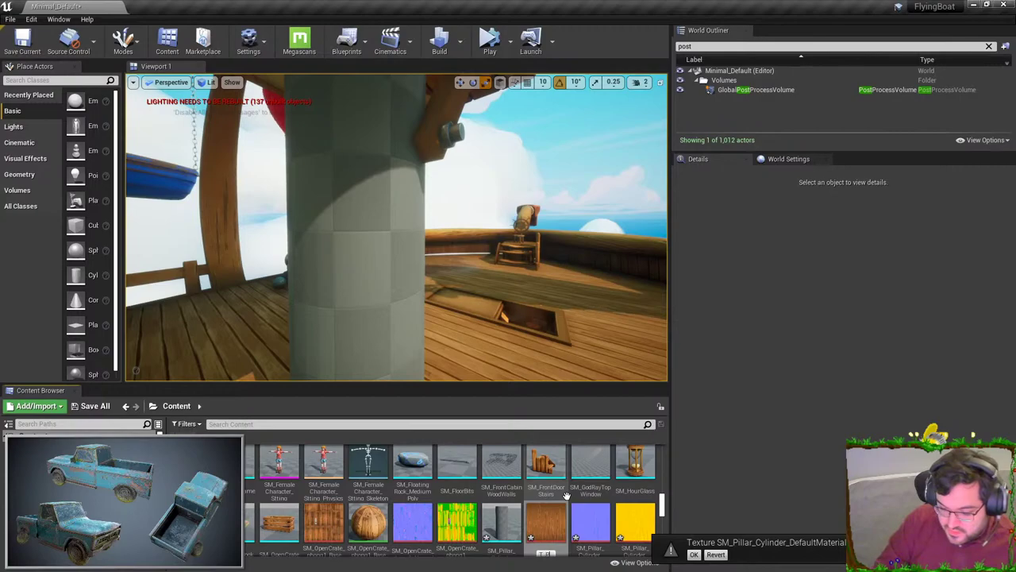
scroll(524, 476, "down", 3)
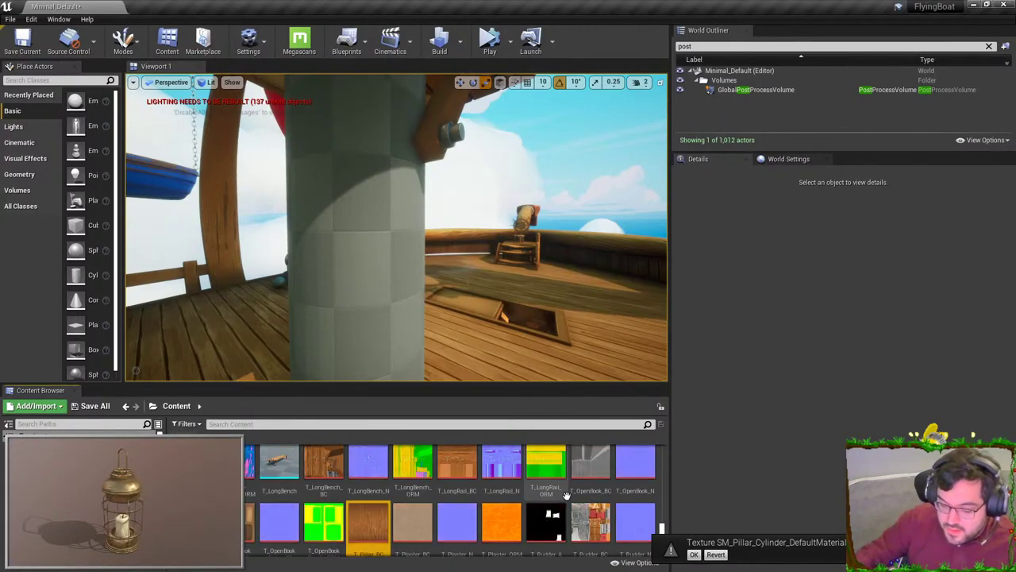
- Go to the ship's balcony and turn off sRGB for its T_Balcony_ORM texture
mouse_move(464, 317)
right_mouse_down()
mouse_move(469, 214)
mouse_move(548, 194)
mouse_move(484, 306)
mouse_move(464, 318)
right_mouse_up()
key("w")
left_click(465, 317)
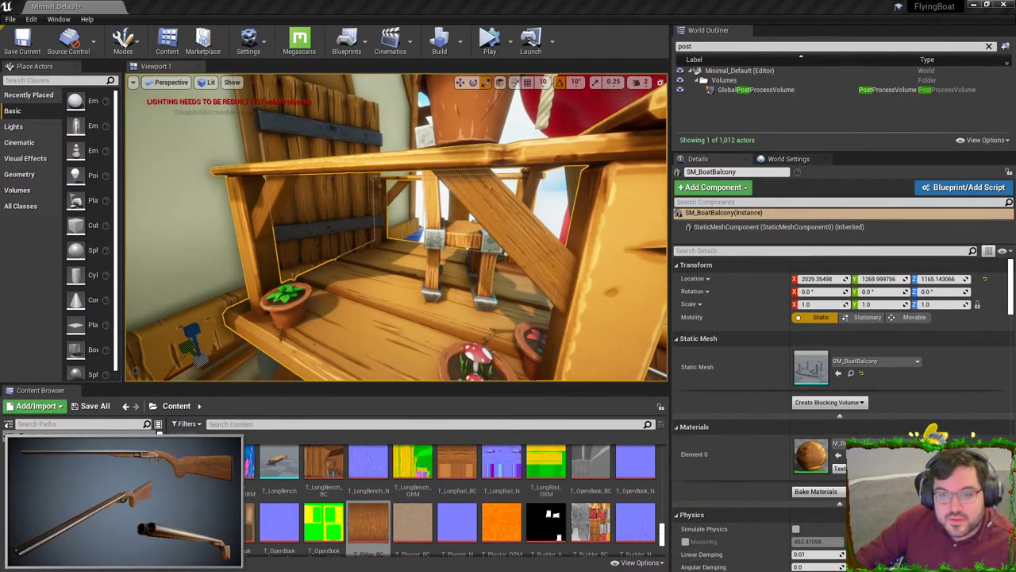
scroll(452, 500, "up", 5)
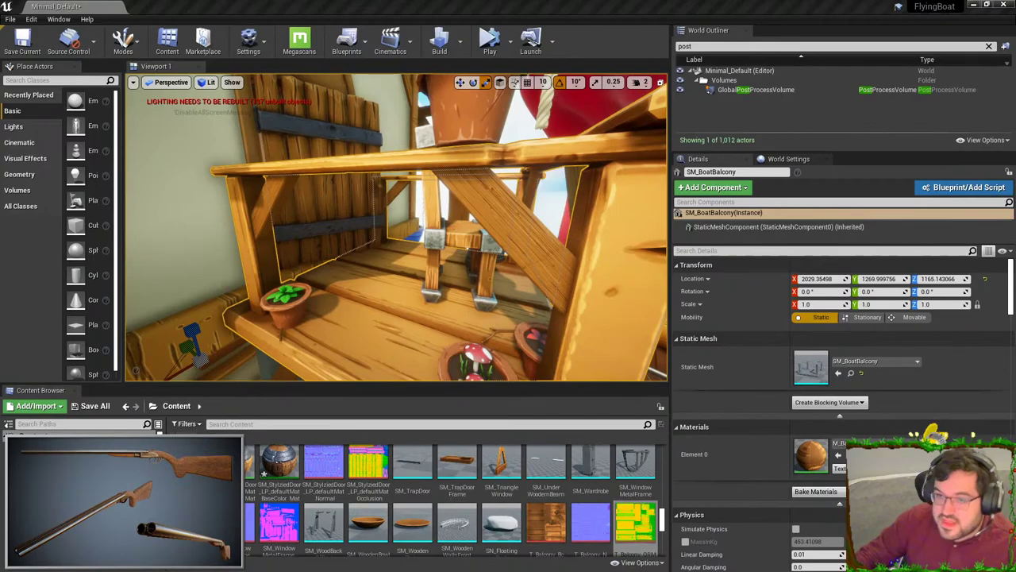
double_click(636, 524)
scroll(713, 347, "down", 2)
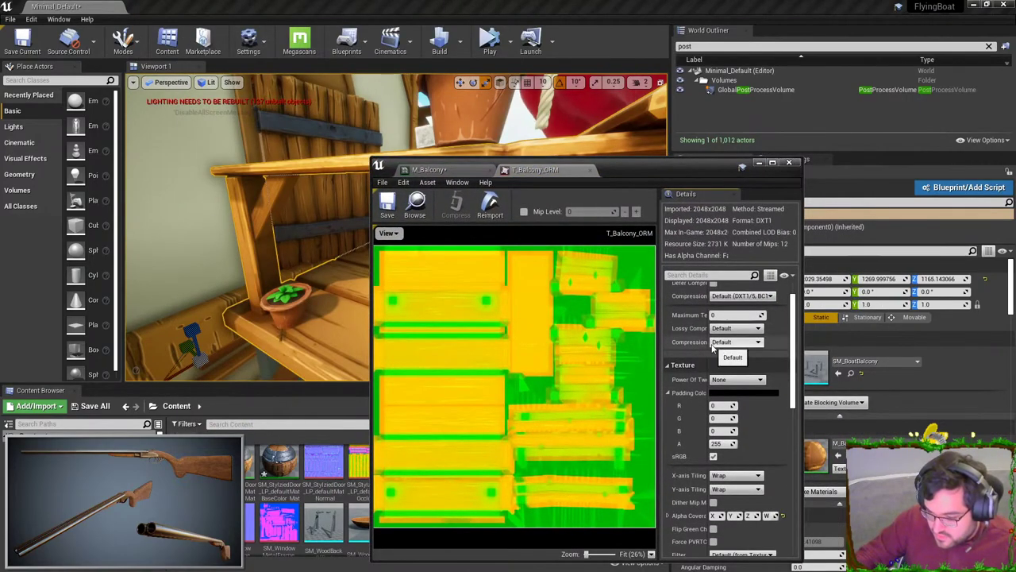
scroll(713, 347, "up", 1)
left_click(713, 474)
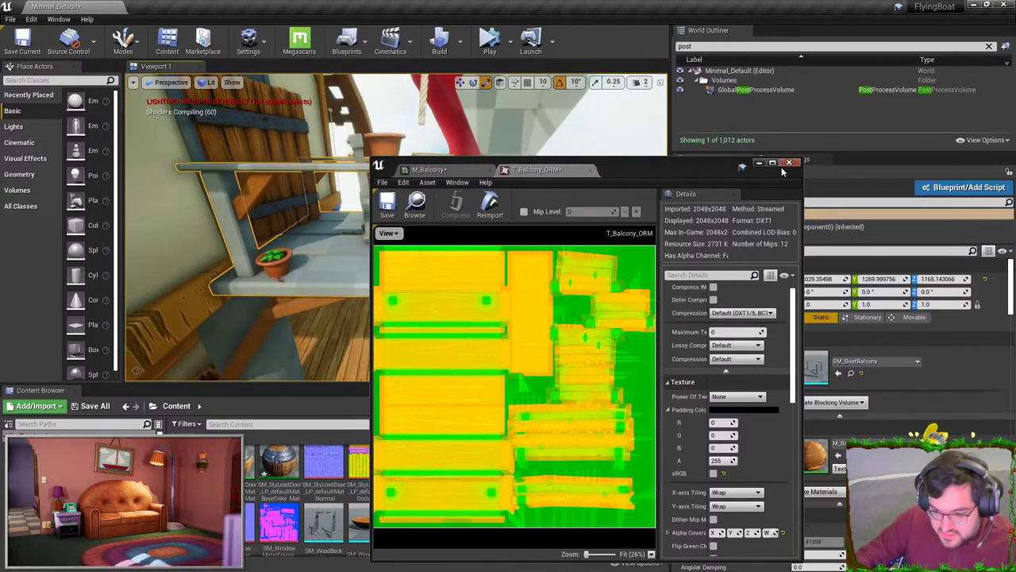
left_click(787, 164)
- Select both mushrooms and the grass growing in the boot on the balcony
right_click_drag(318, 279, 285, 292)
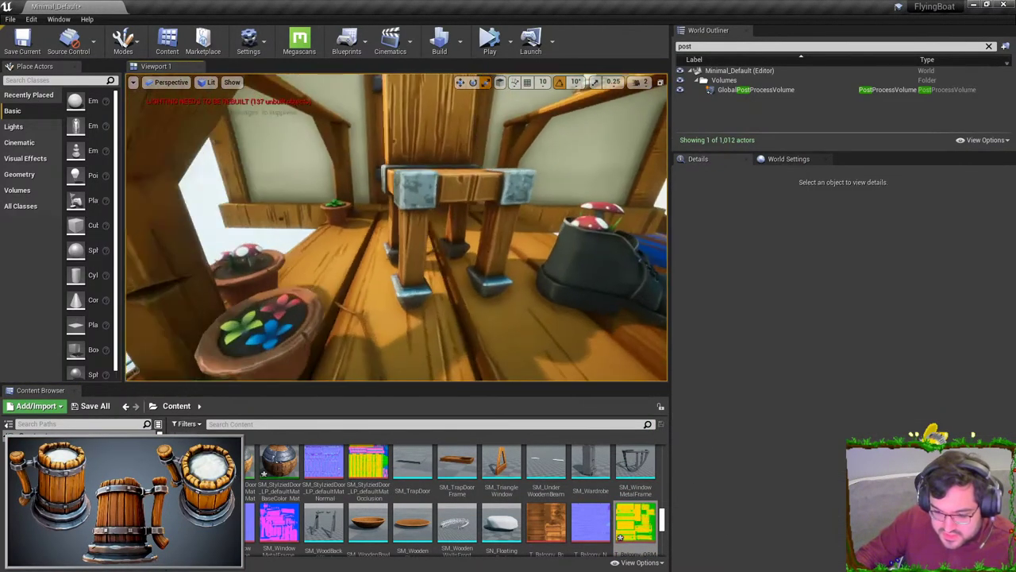
right_click_drag(396, 227, 318, 279)
right_click_drag(358, 233, 358, 233)
left_click(358, 233)
left_click(409, 200, "ctrl")
left_click(488, 210, "ctrl")
- Try rescaling the selected mushrooms and grass vertically, and undo the changes
left_click_drag(488, 232, 487, 288)
key("Escape")
right_click_drag(487, 287, 476, 325)
right_click_drag(438, 261, 438, 261)
key("ctrl+z")
key("ctrl+z")
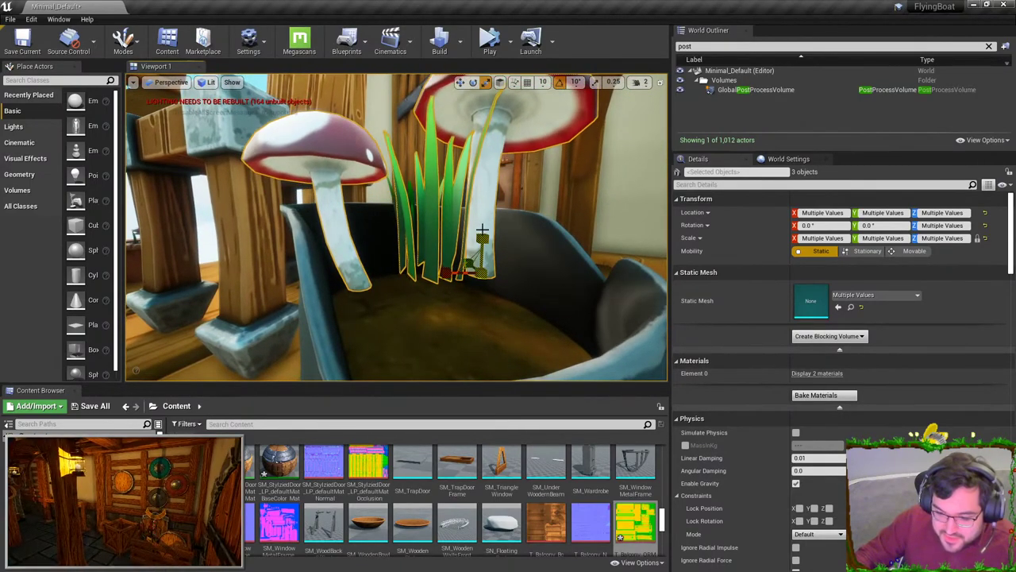
- Lower the mushrooms and grass so their bases sit in the boot's soil, and deselect them
left_click_drag(483, 237, 481, 265)
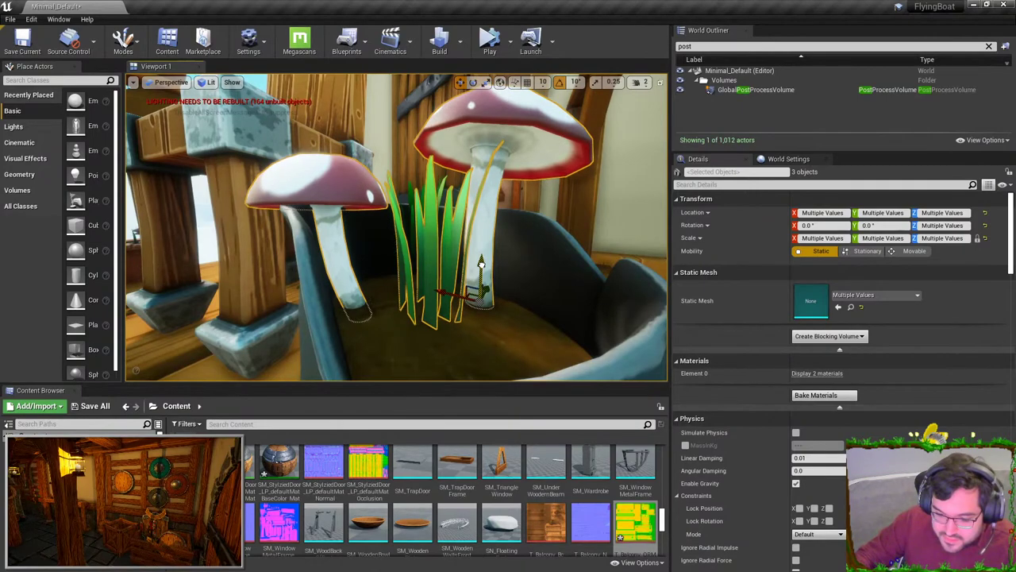
left_click(480, 266)
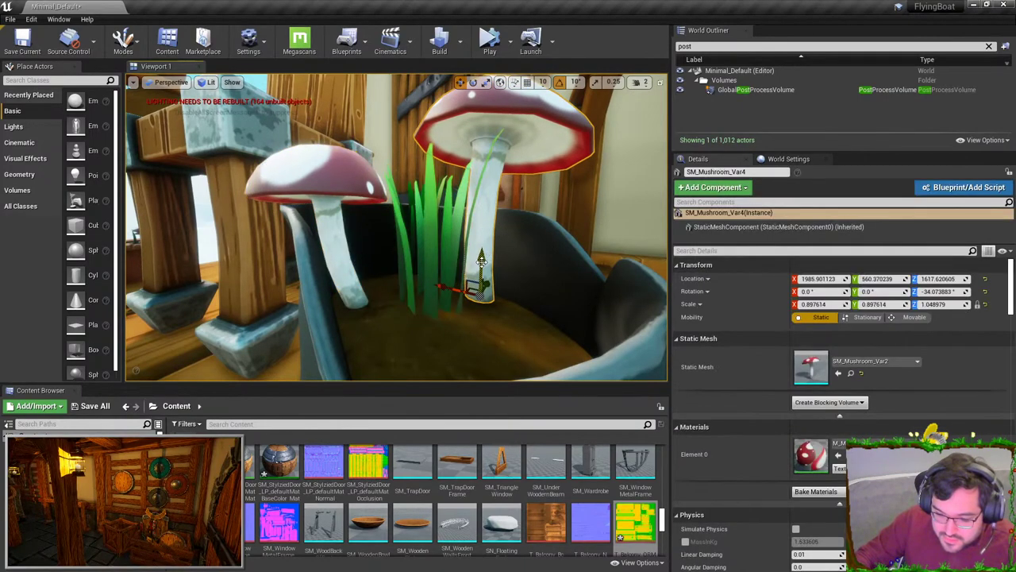
left_click(433, 265)
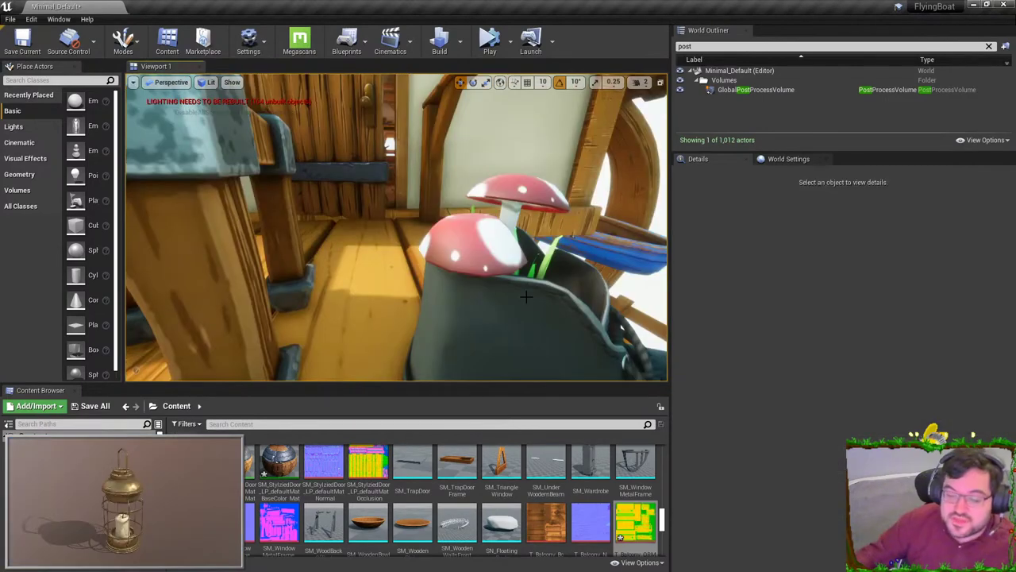
right_click_drag(528, 290, 475, 311)
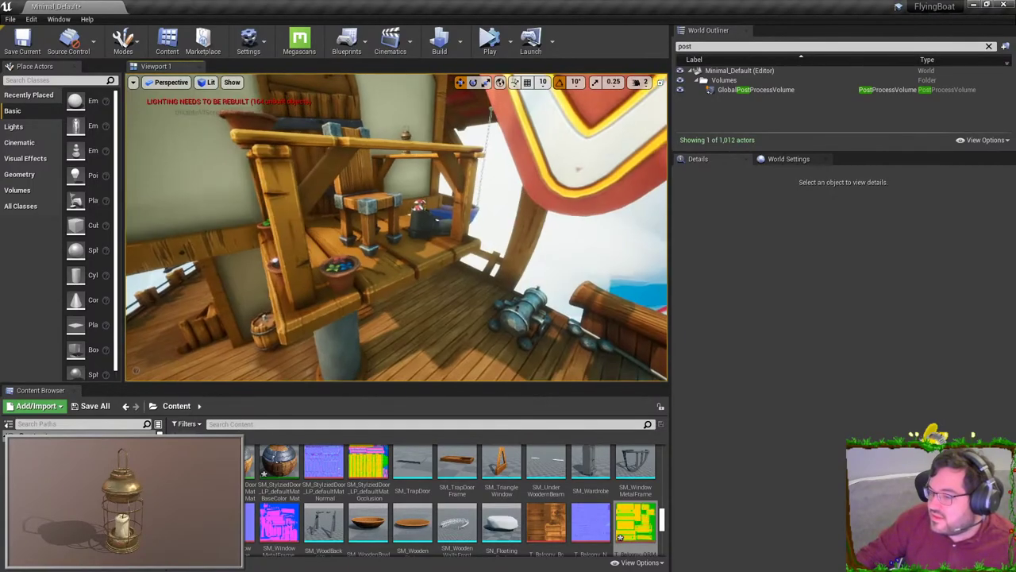
- Go from the balcony to the untextured mast cylinder on the ship's deck and select it
right_click_drag(397, 231, 368, 223)
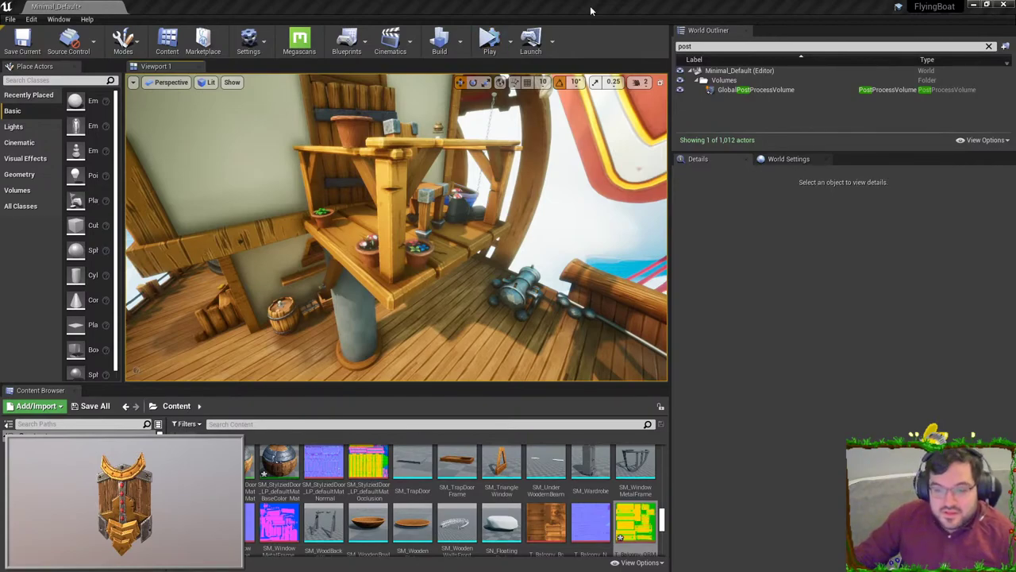
key("w")
right_click_drag(397, 230, 342, 266)
right_click_drag(405, 248, 389, 248)
right_click_drag(357, 211, 347, 222)
left_click(349, 222)
right_click_drag(565, 246, 571, 246)
scroll(597, 491, "up", 2)
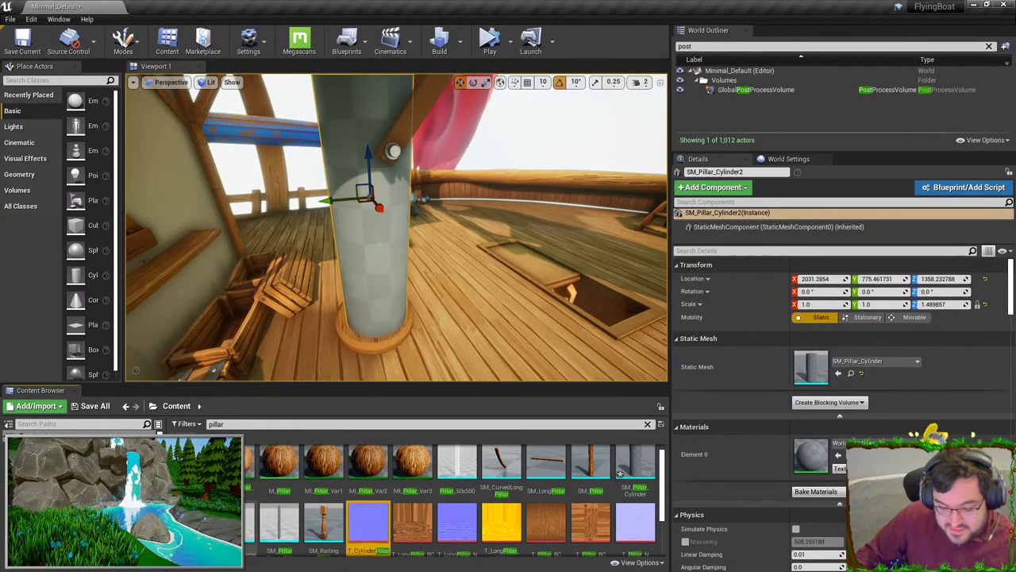
- Rename the pillar's ORM texture as T_CylinderPillar_ORM and turn off sRGB for it
left_click(63, 548)
left_click(176, 405)
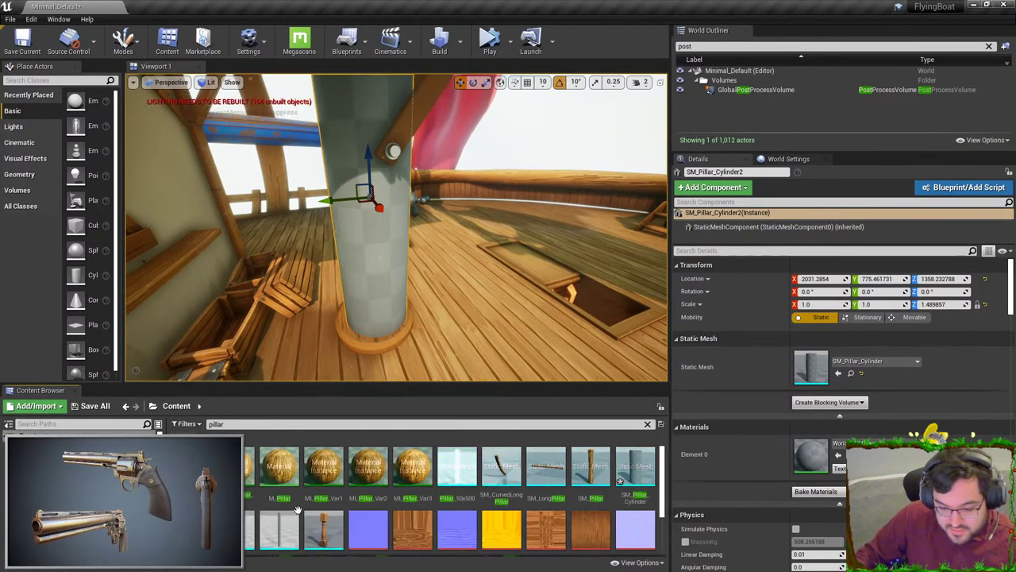
scroll(274, 500, "down", 1)
scroll(452, 492, "down", 1)
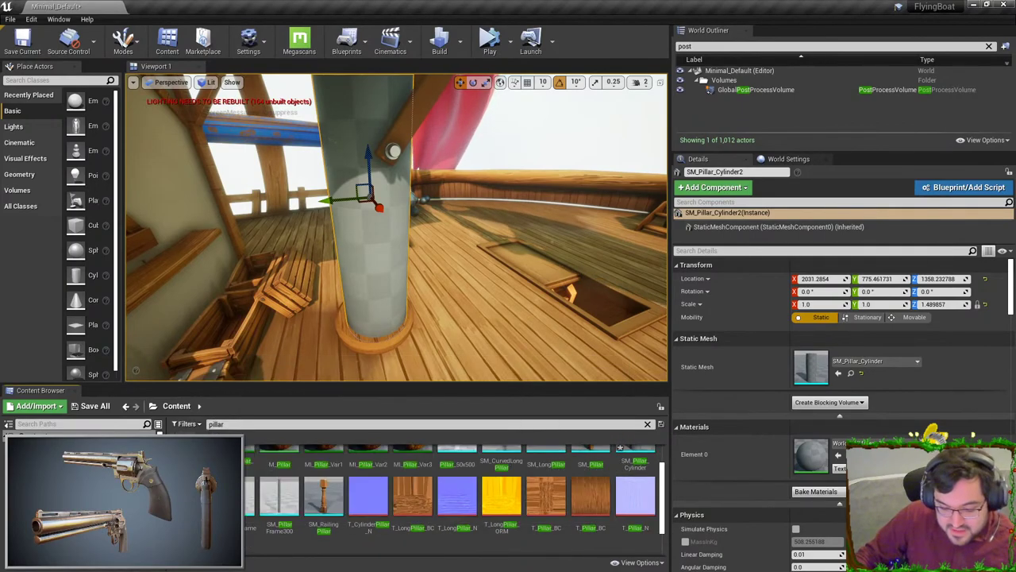
key("Return")
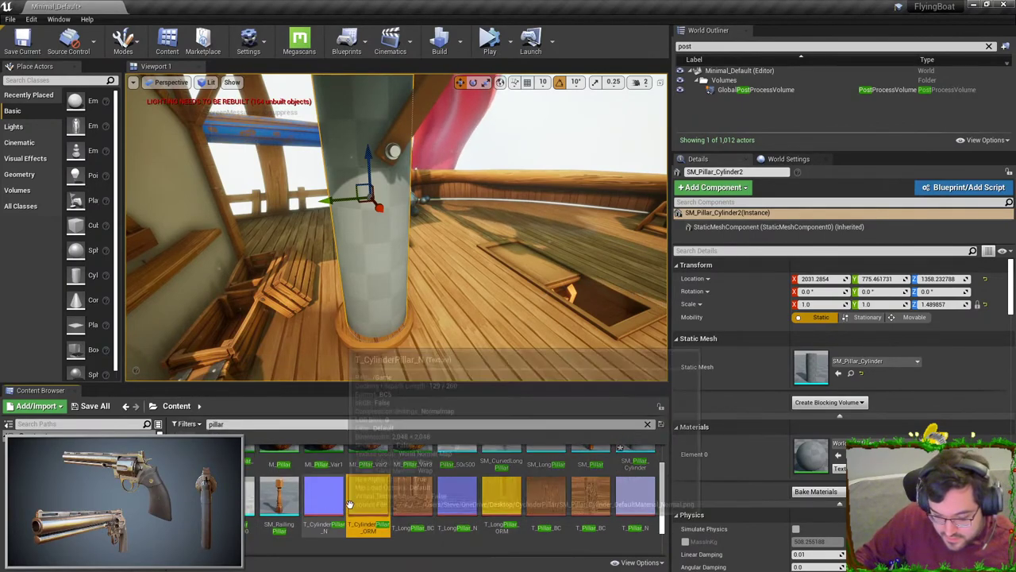
double_click(368, 497)
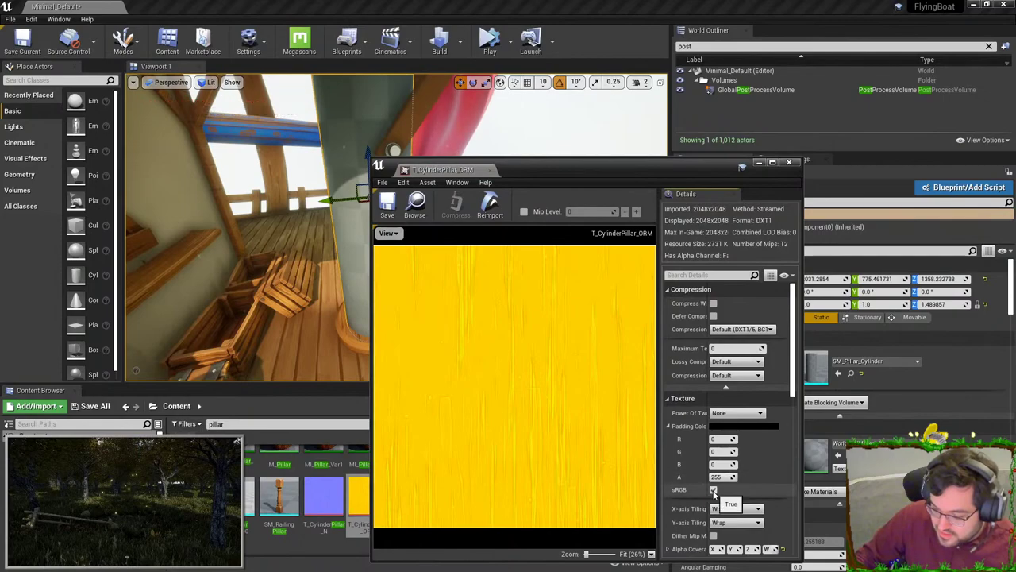
left_click(789, 163)
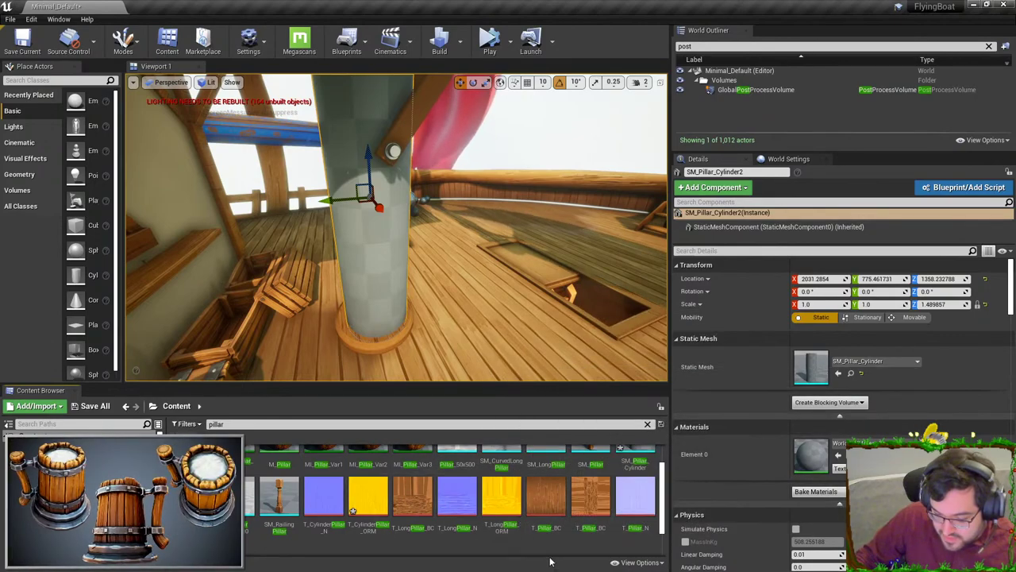
- Rename the pillar's wood base colour texture as T_CylinderPillar_BC
scroll(418, 510, "up", 1)
scroll(421, 524, "down", 3)
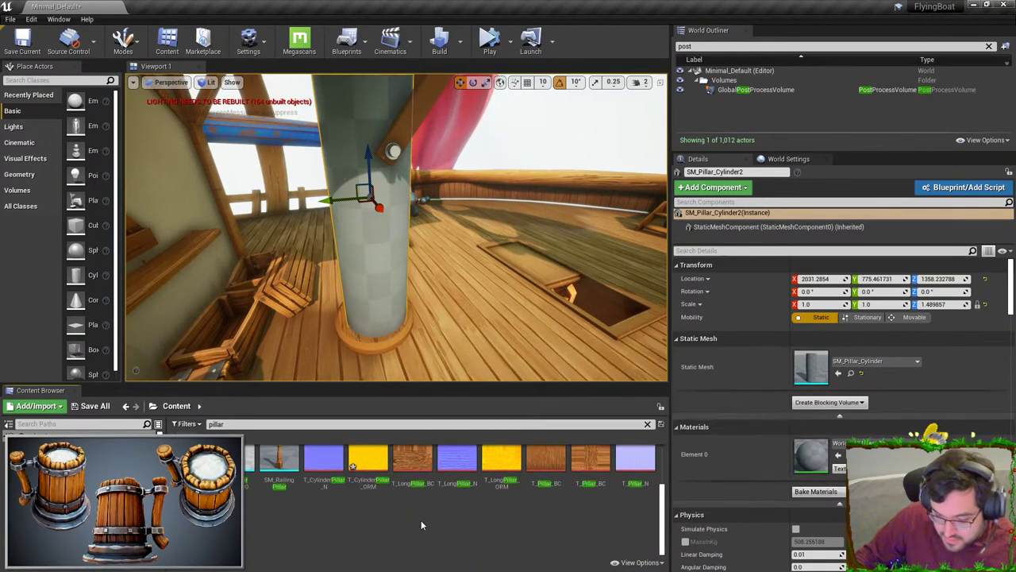
scroll(419, 519, "up", 1)
scroll(419, 519, "down", 2)
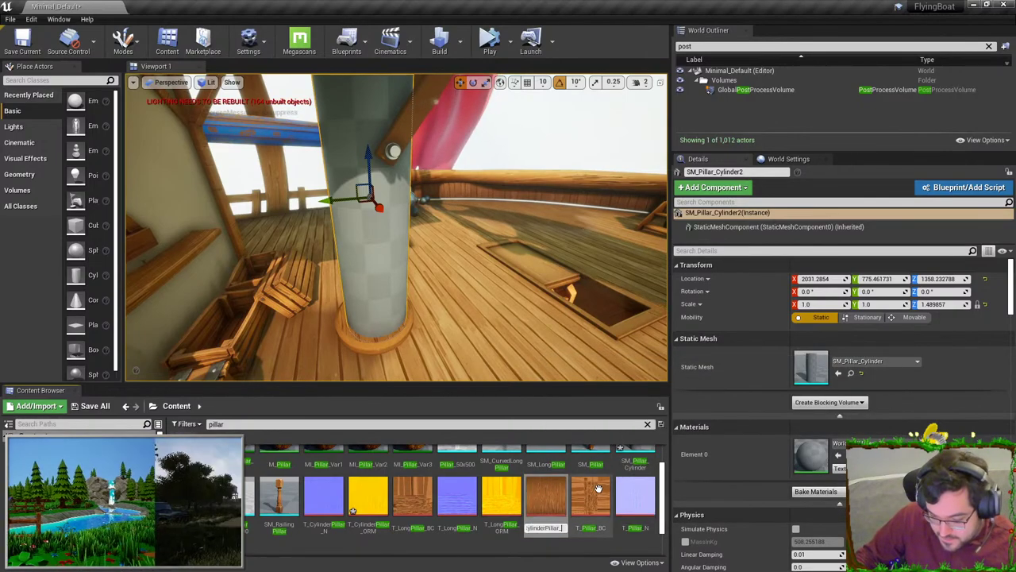
type("BC")
key("Return")
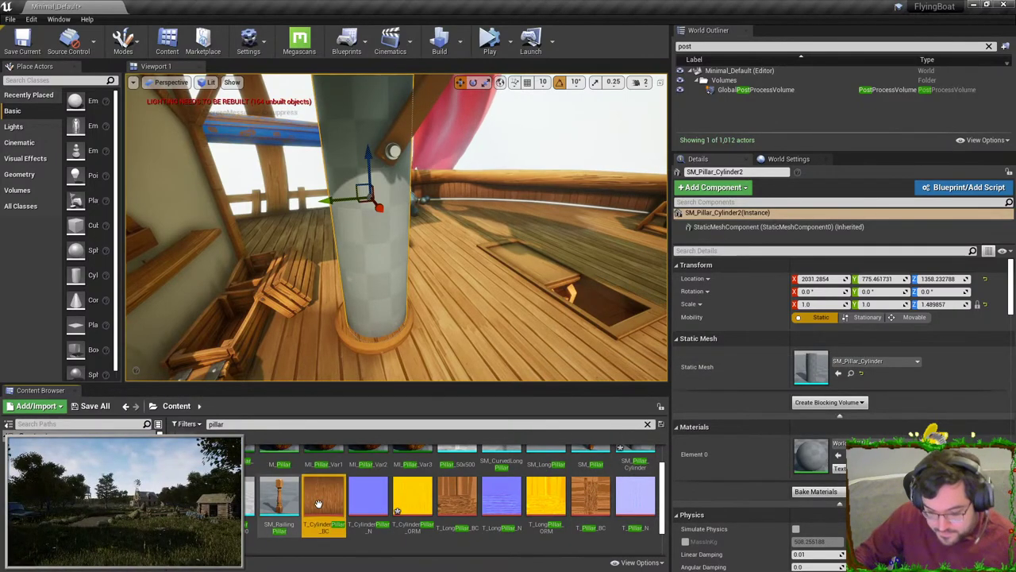
- Replace the pillar search in the project content with a search for "Basic" to find the master material
left_click(238, 424)
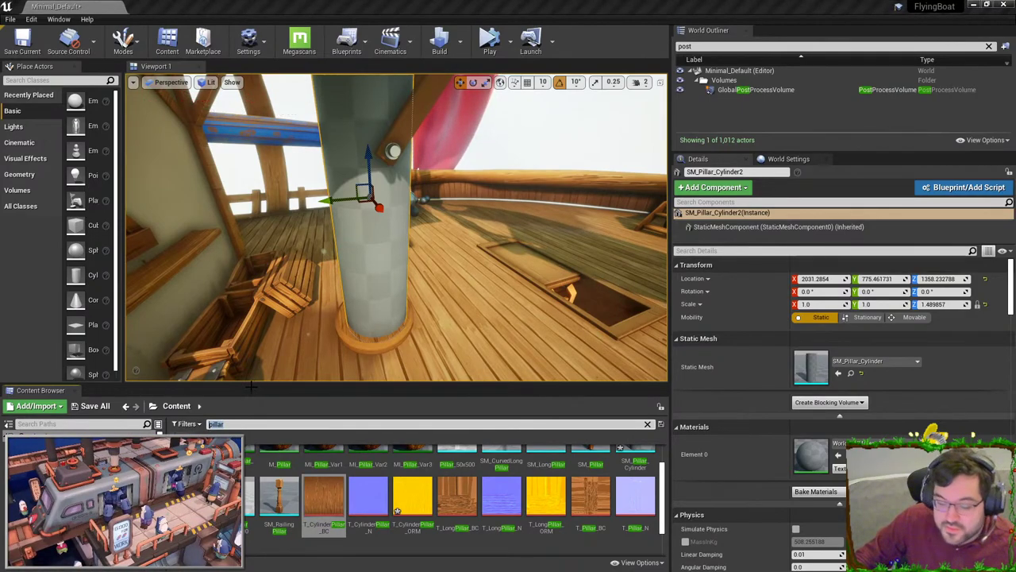
left_click(231, 423)
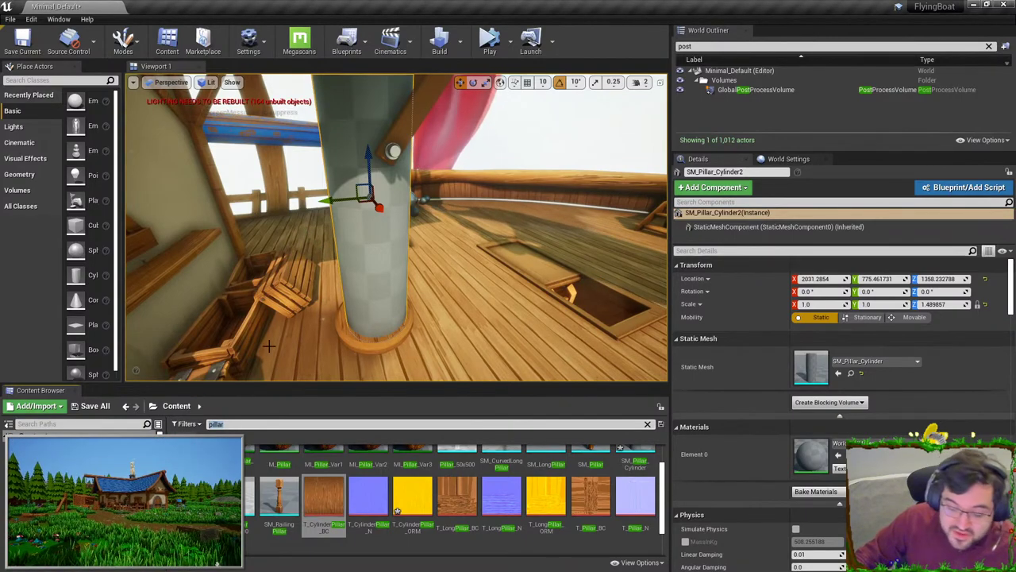
key("BackSpace")
key("BackSpace")
key("BackSpace")
key("BackSpace")
key("BackSpace")
key("BackSpace")
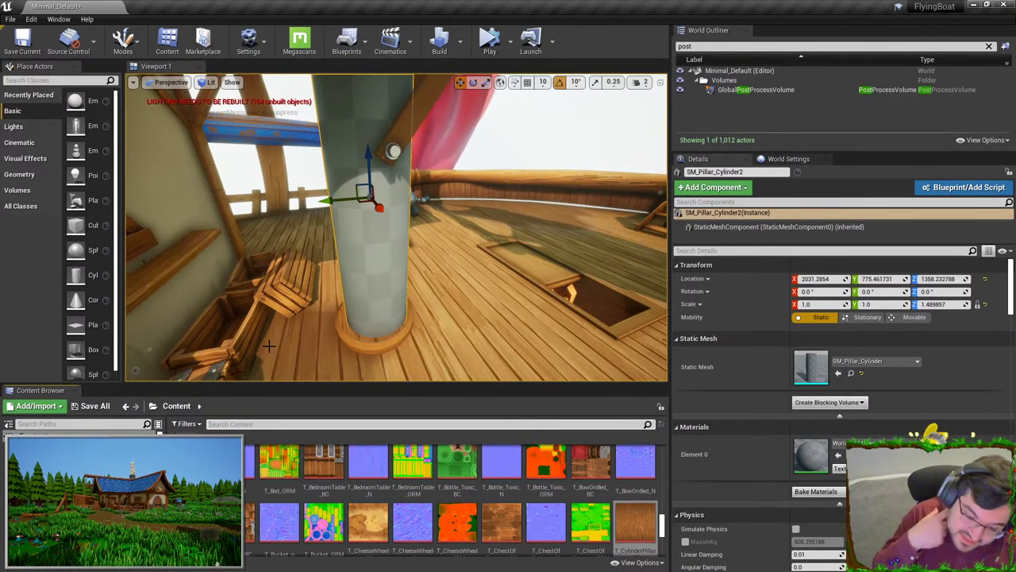
type("Basic")
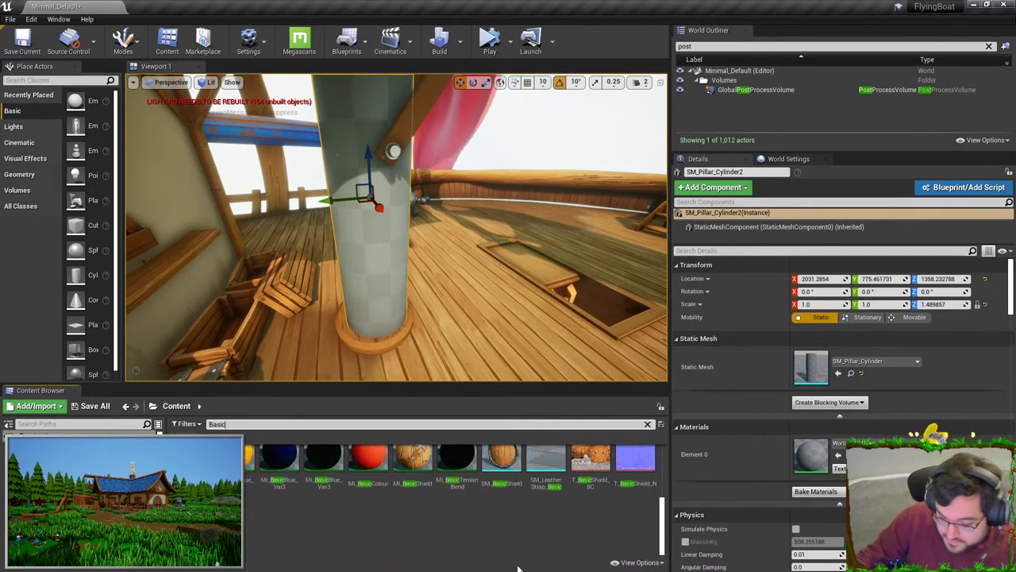
scroll(506, 550, "down", 1)
left_click_drag(502, 496, 465, 338)
key("Delete")
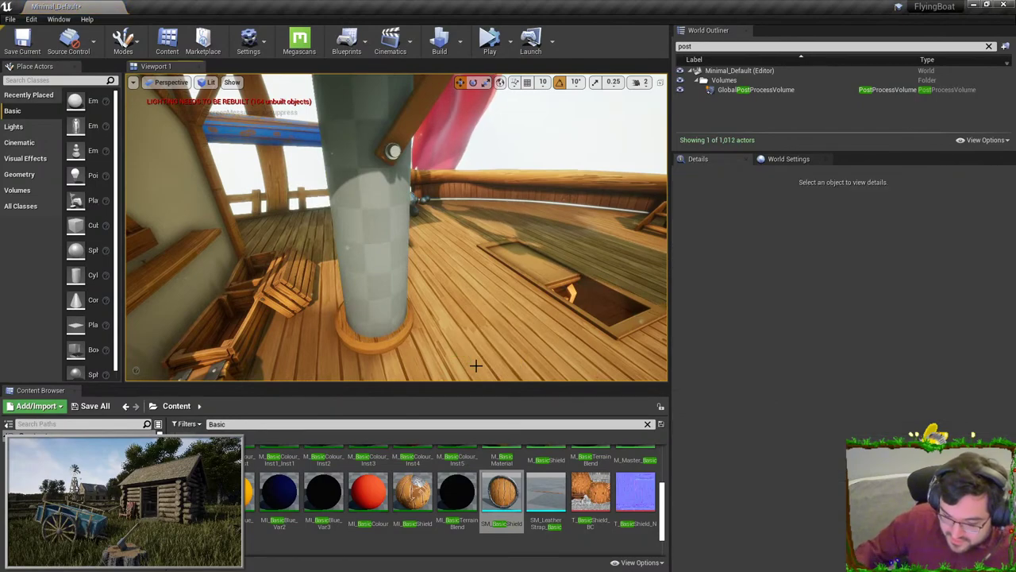
- Create a material instance from M_Master_Basic and name it MI_CylinderPillar
scroll(443, 498, "up", 1)
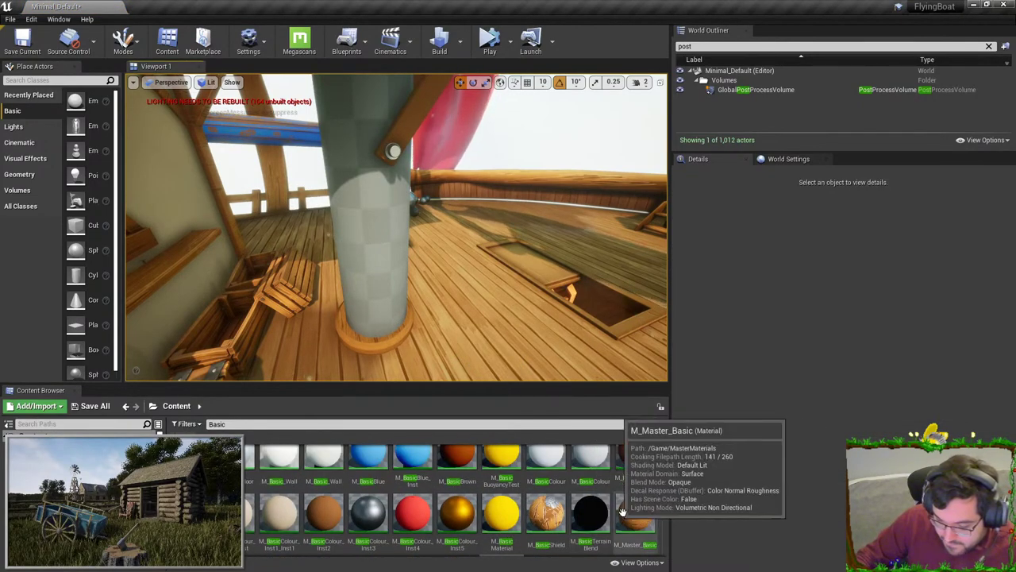
right_click(636, 505)
left_click(684, 246)
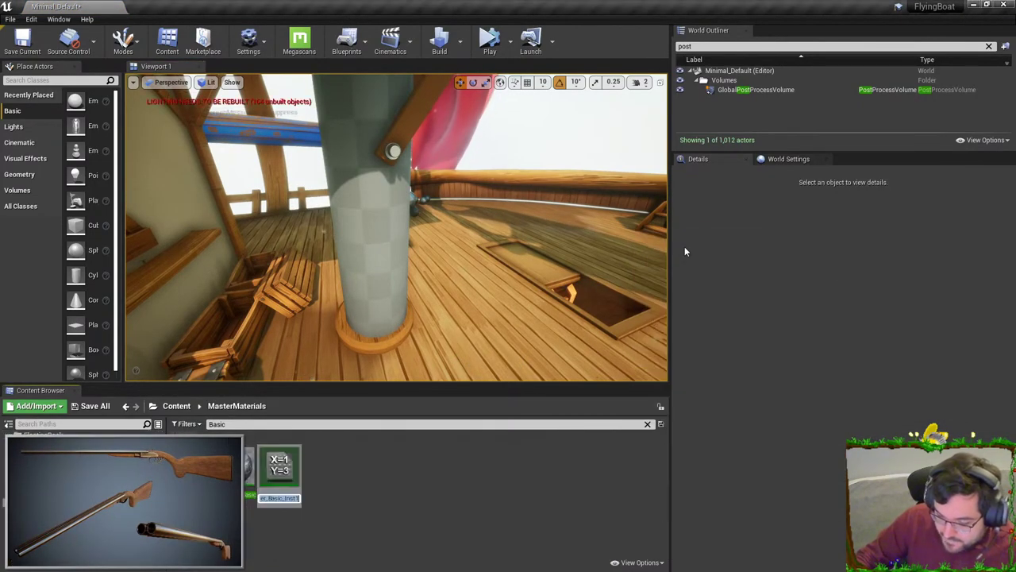
type("MI_CylinderPillar_")
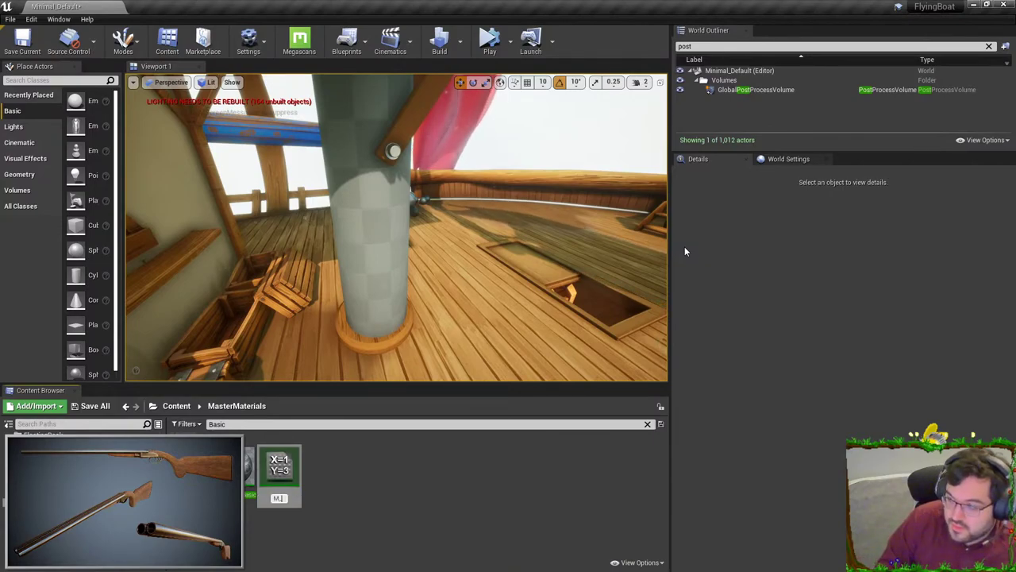
key("Home")
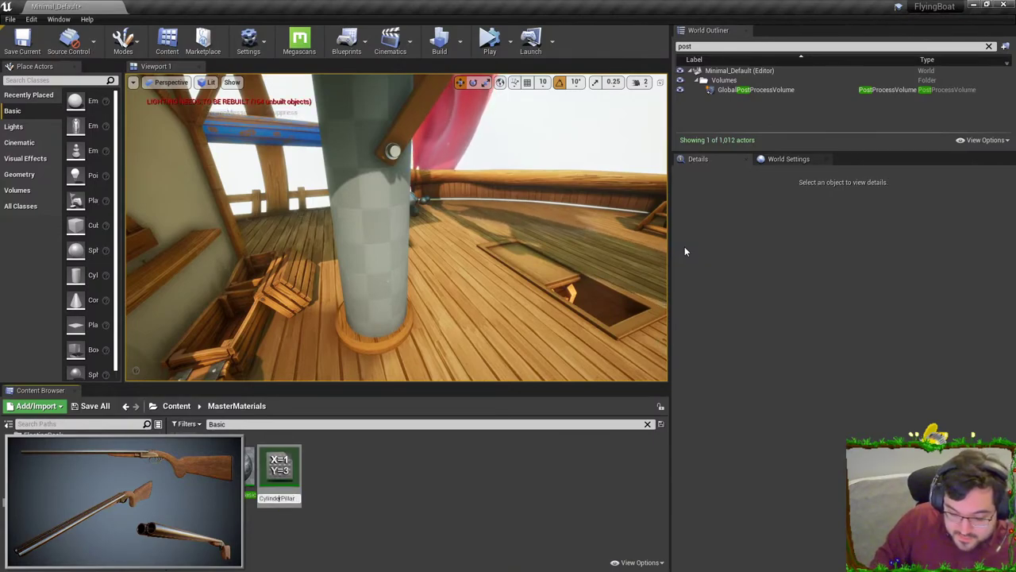
type("T_")
key("Delete")
type("MI_")
key("Return")
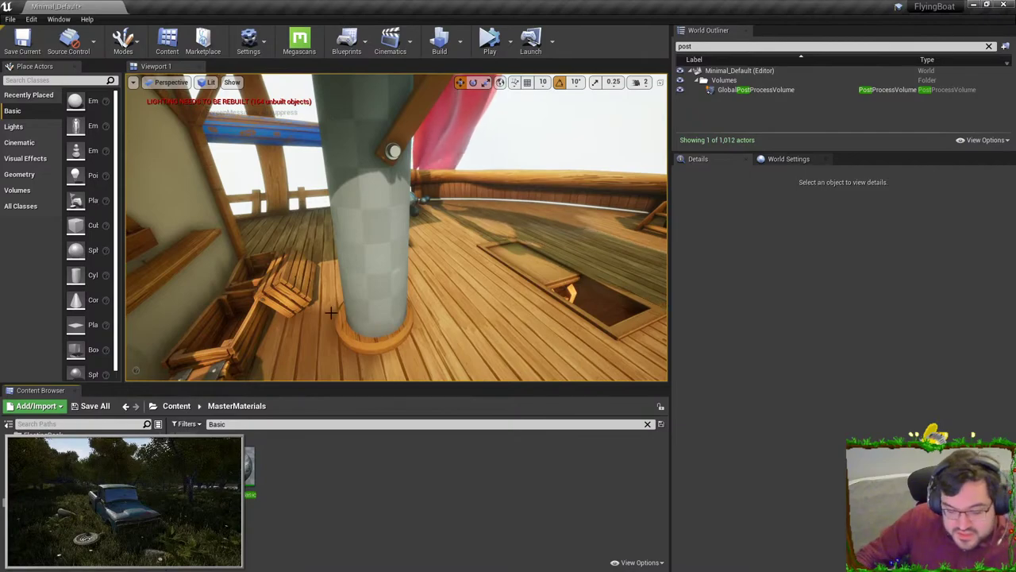
- Find MI_CylinderPillar by searching all content for "pillar" and apply it to the mast cylinder on the deck
left_click(176, 406)
type("pillar")
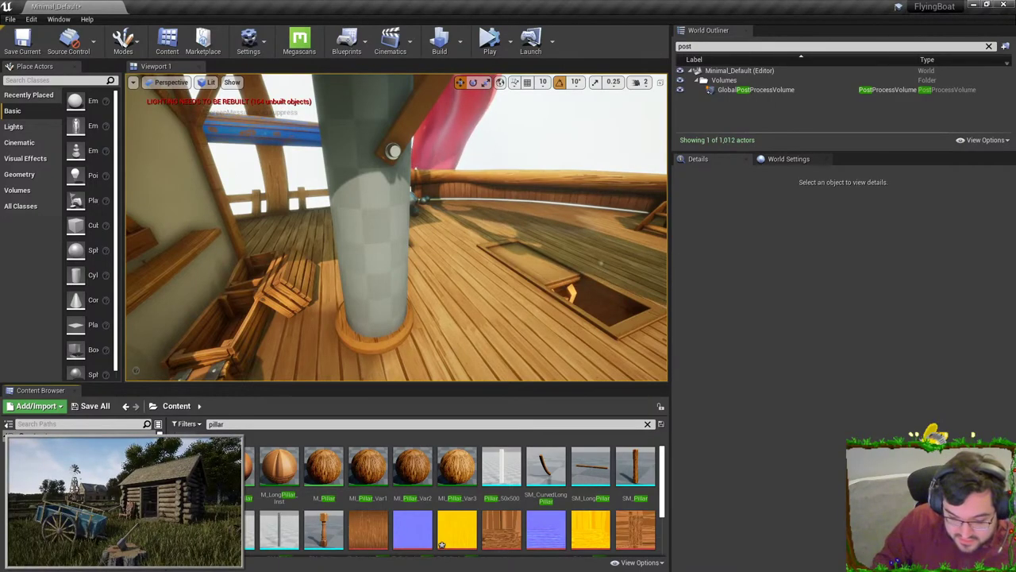
left_click_drag(324, 467, 370, 311)
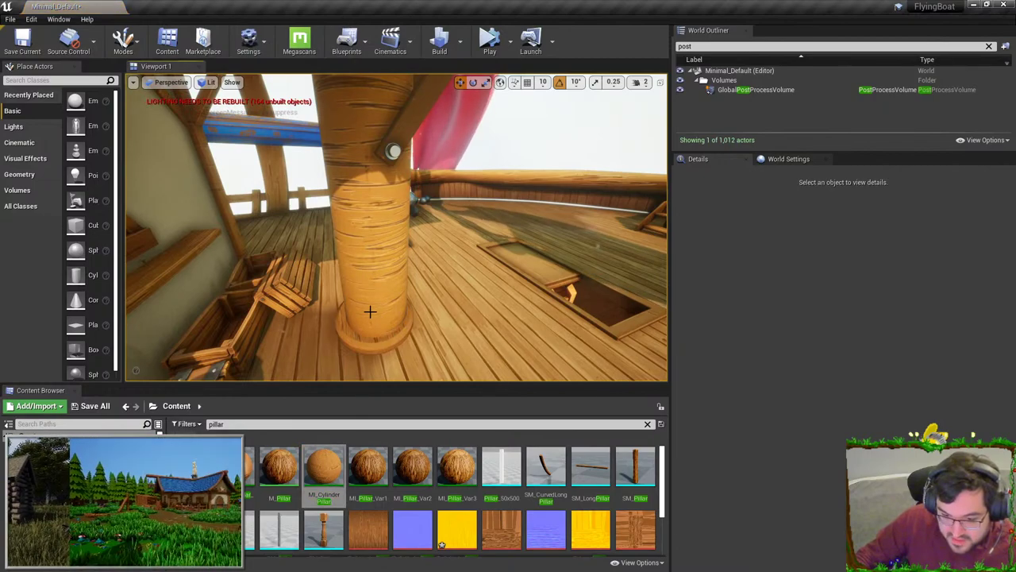
- Open MI_CylinderPillar and enable its Albedo, Normals and ORM texture overrides
double_click(324, 467)
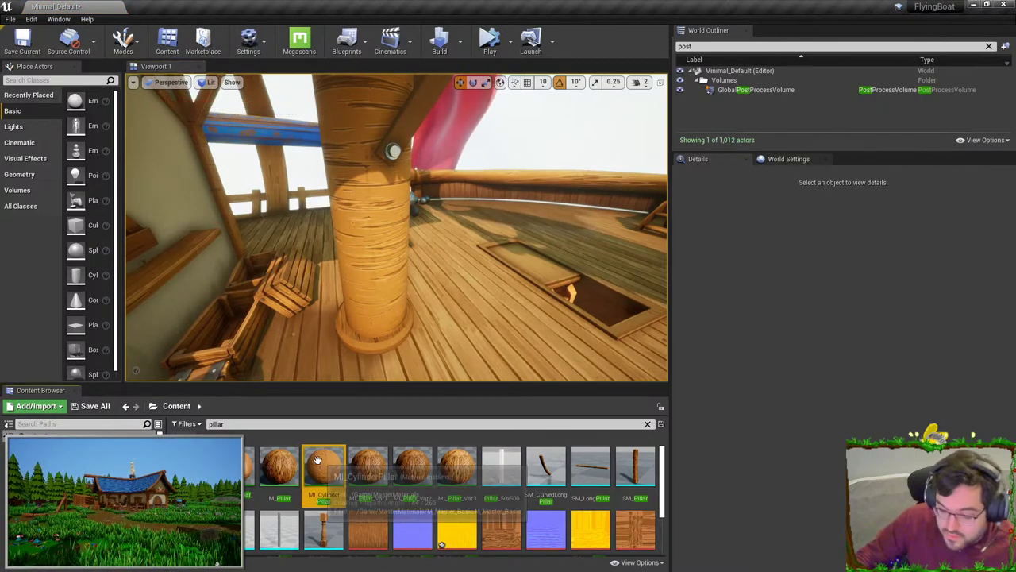
left_click(558, 363)
left_click(558, 405)
left_click(557, 447)
left_click_drag(612, 169, 782, 87)
scroll(564, 533, "down", 2)
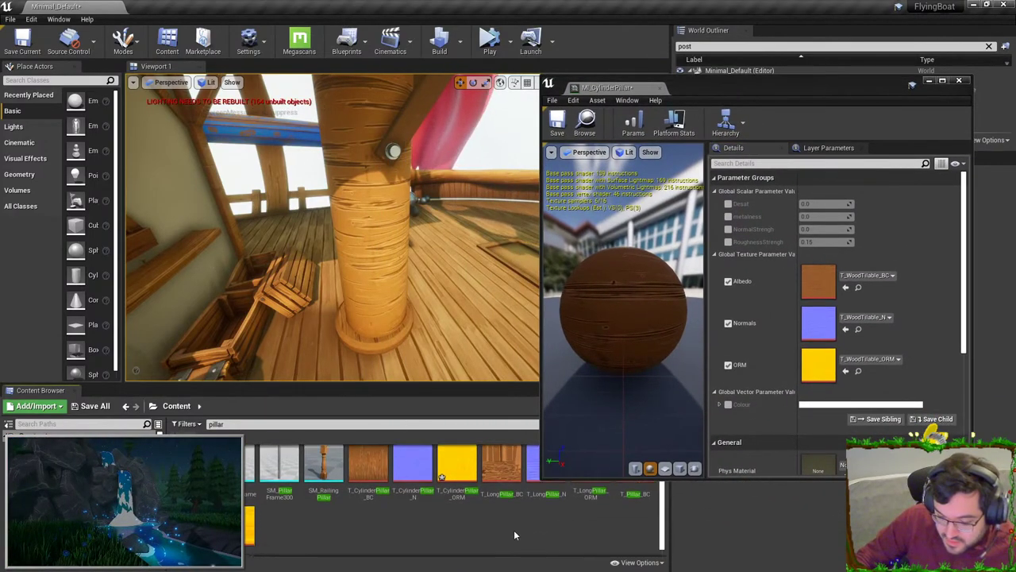
- Assign T_CylinderPillar_ORM, T_CylinderPillar_N and T_CylinderPillar_BC to the material instance's ORM, Normals and Albedo slots
scroll(363, 528, "down", 1)
double_click(460, 520)
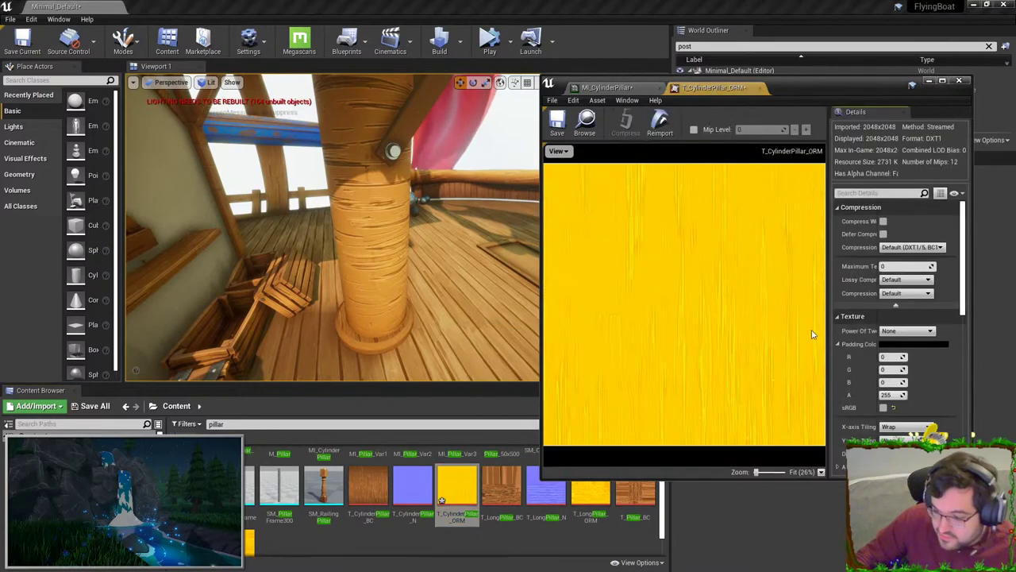
left_click(760, 88)
left_click_drag(458, 486, 817, 366)
left_click_drag(417, 483, 827, 327)
left_click_drag(368, 484, 817, 282)
- Set MI_CylinderPillar as the material of the SM_Pillar_Cylinder static mesh and close the asset editors
mouse_move(333, 231)
right_mouse_down()
mouse_move(330, 171)
mouse_move(333, 286)
mouse_move(333, 234)
right_mouse_up()
left_click(399, 183)
left_click_drag(830, 87, 560, 58)
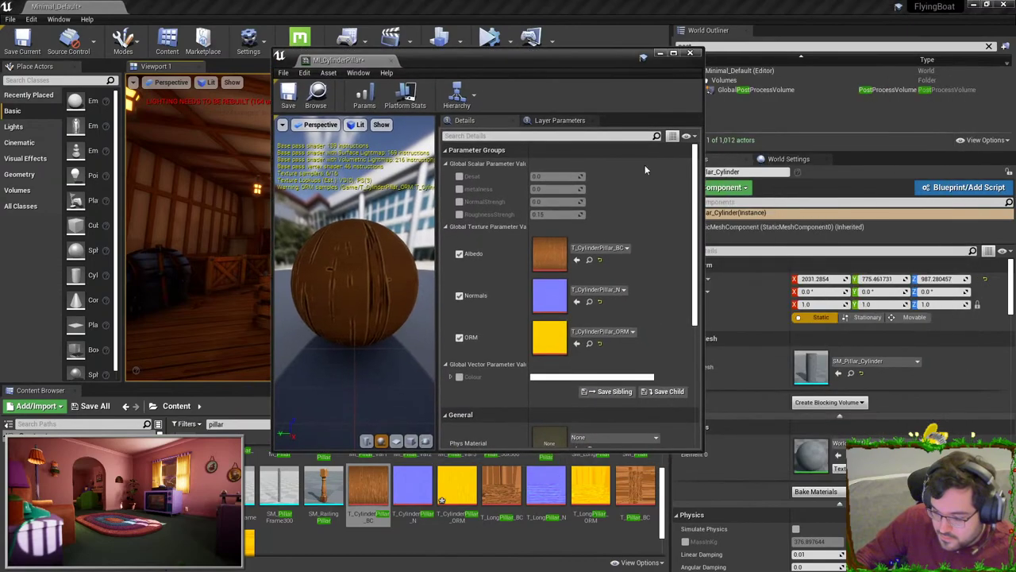
double_click(817, 367)
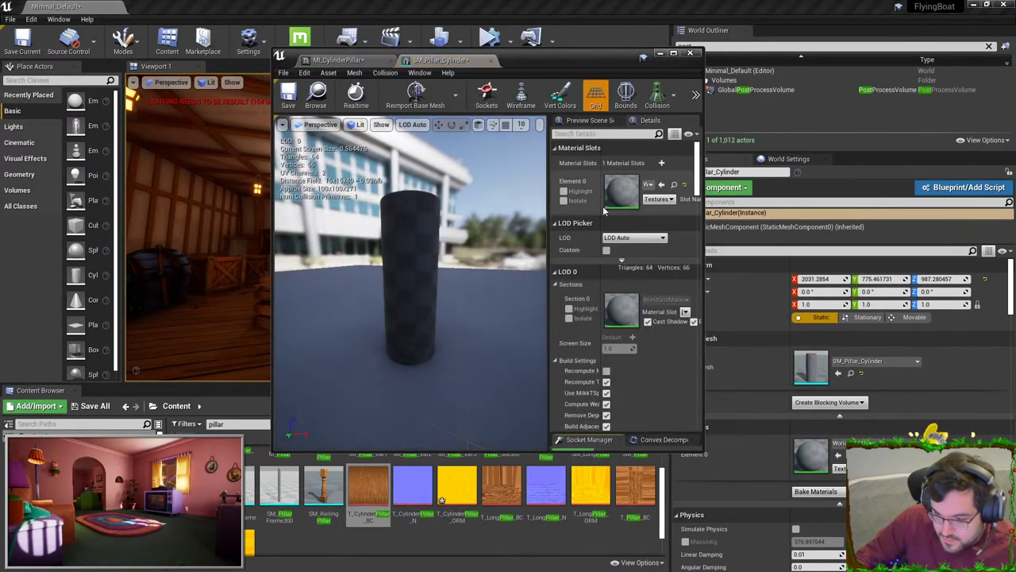
left_click(358, 61)
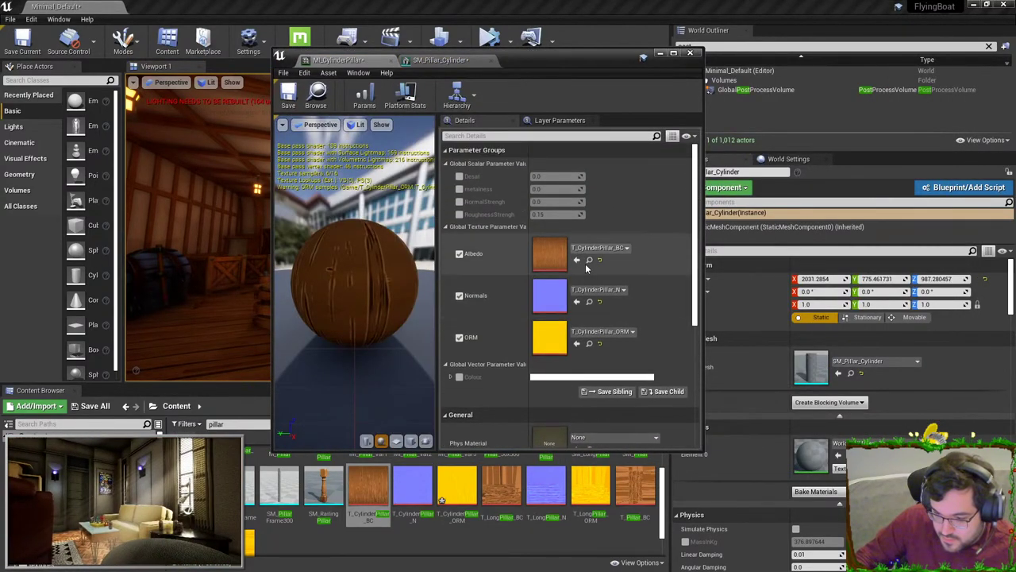
scroll(355, 238, "up", 5)
scroll(293, 219, "down", 8)
right_click_drag(210, 229, 151, 226)
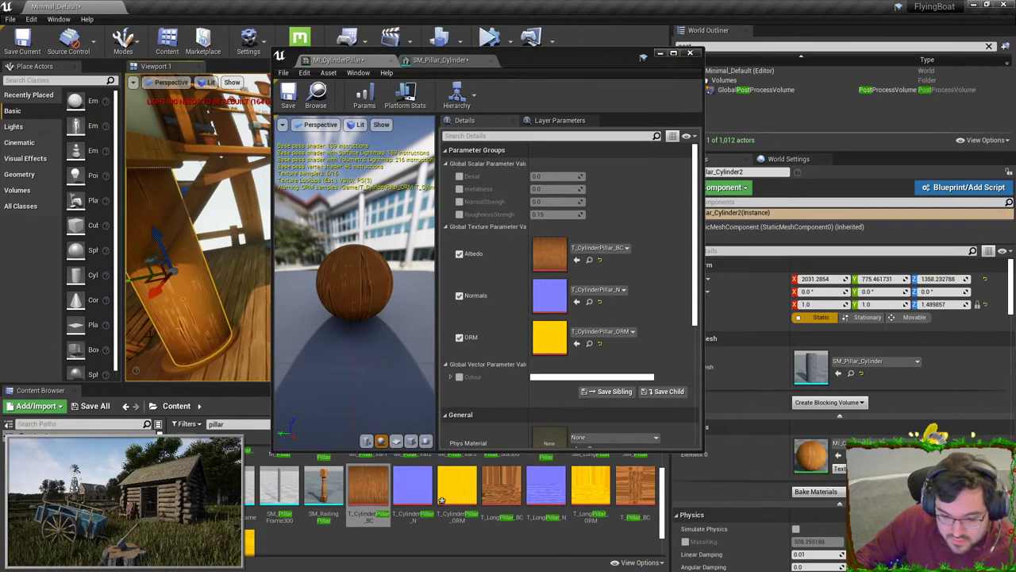
left_click(851, 456)
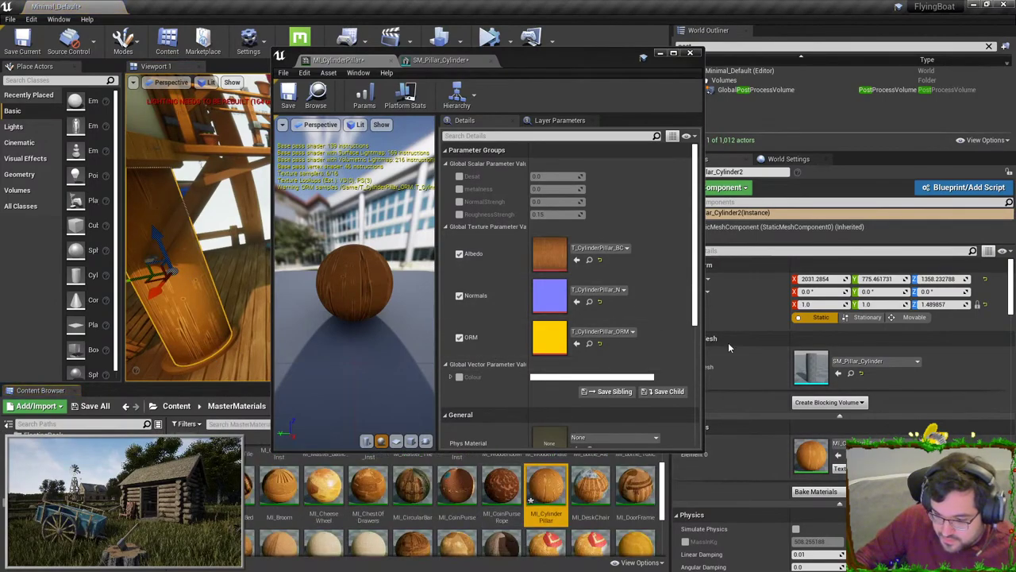
double_click(815, 366)
left_click_drag(546, 483, 624, 198)
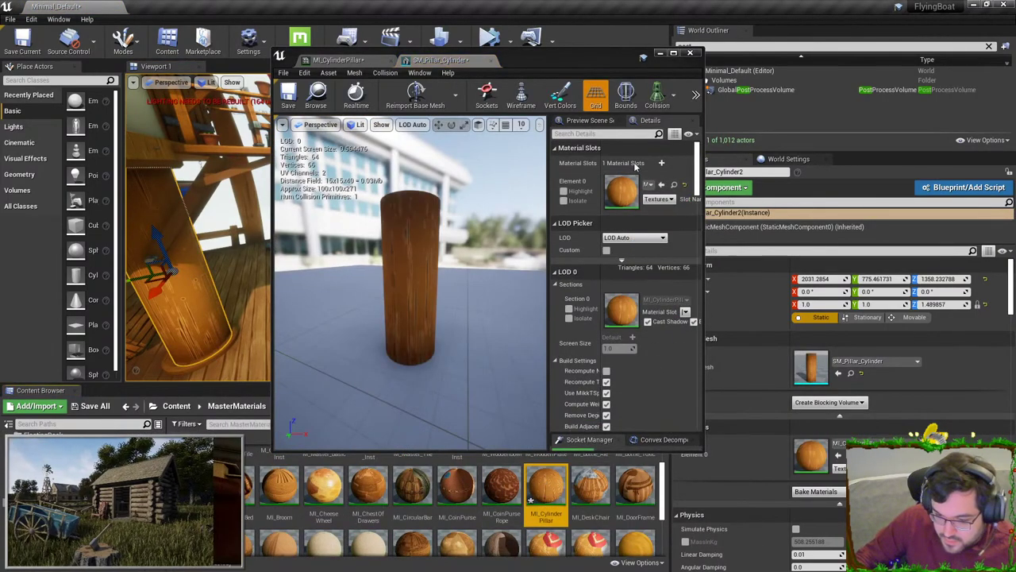
left_click(691, 54)
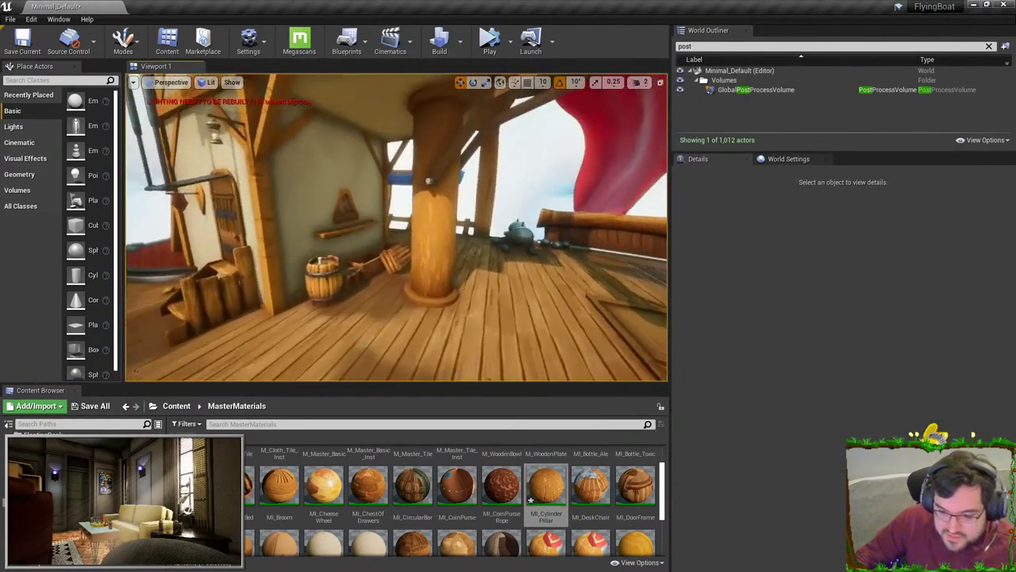
- Examine the wood texture on the mast cylinder above and below deck from several sides
mouse_move(397, 228)
right_mouse_down()
mouse_move(377, 226)
mouse_move(393, 232)
right_mouse_up()
key("q")
key("w")
key("e")
left_click(394, 180)
key("f")
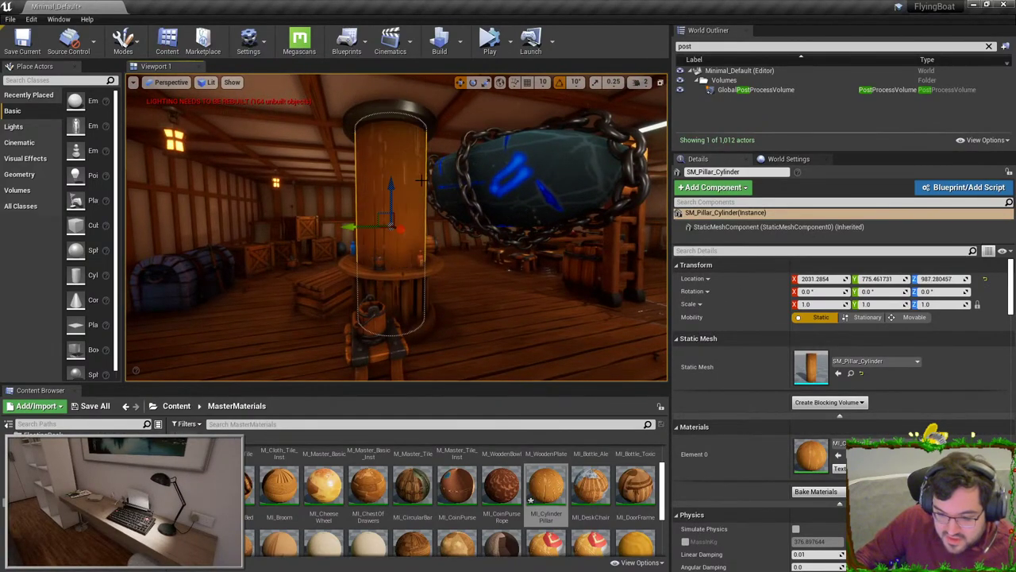
key("ctrl+z")
key("Escape")
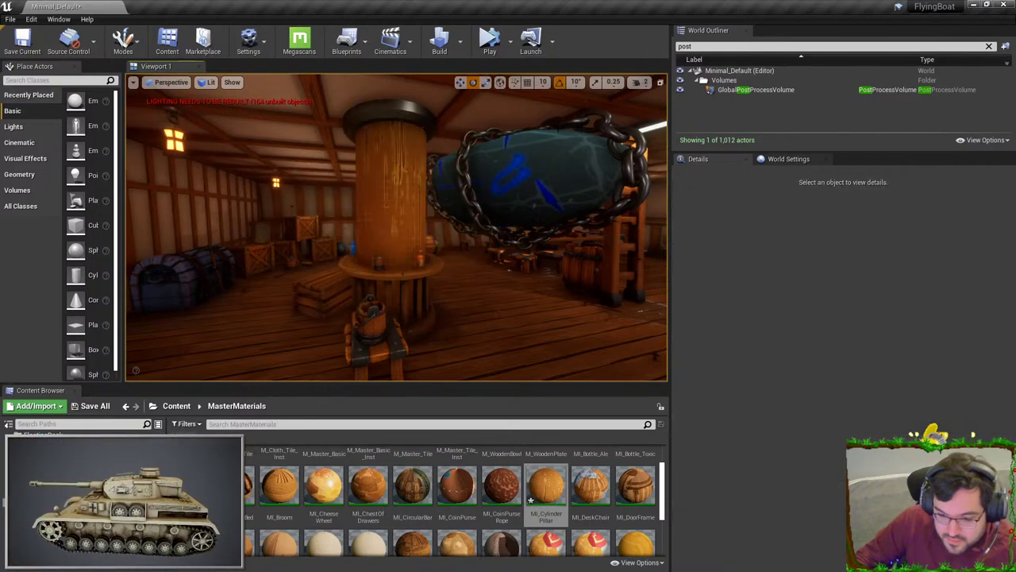
left_click_drag(412, 251, 528, 245, "alt")
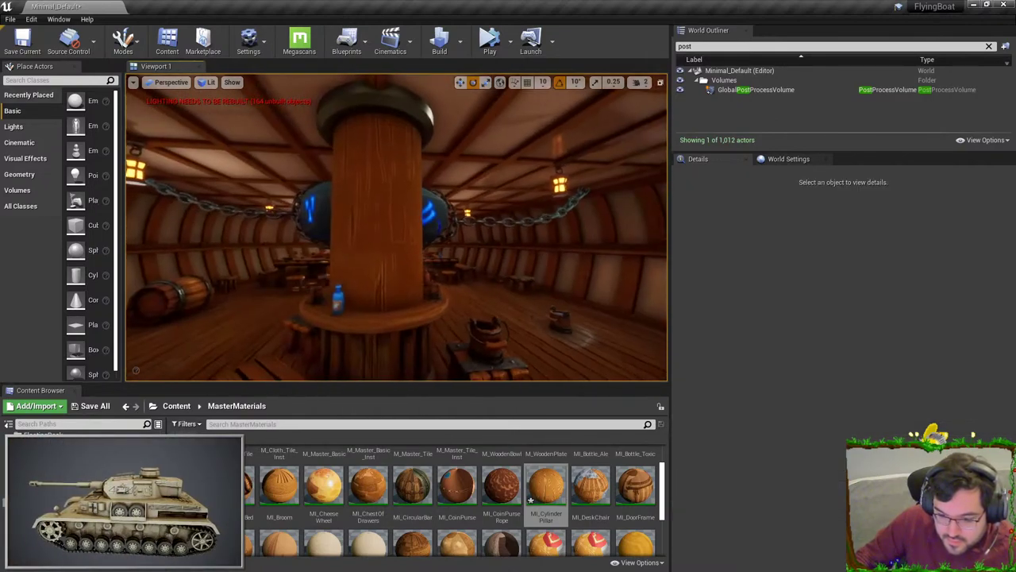
- Filter the properties of the below-deck mast cylinder SM_Pillar_Cylinder by "lightmap" and override its light map resolution
left_click_drag(413, 252, 388, 253, "alt")
right_click_drag(388, 253, 388, 253)
left_click_drag(373, 230, 397, 232, "alt")
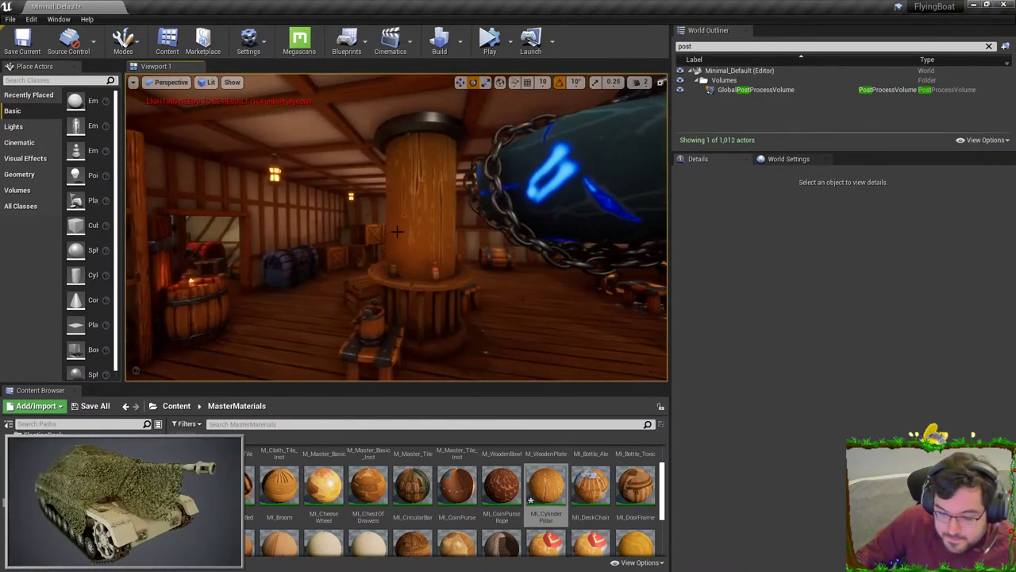
key("w")
right_click_drag(420, 233, 439, 265)
key("w")
left_click(351, 162)
scroll(352, 162, "down", 4)
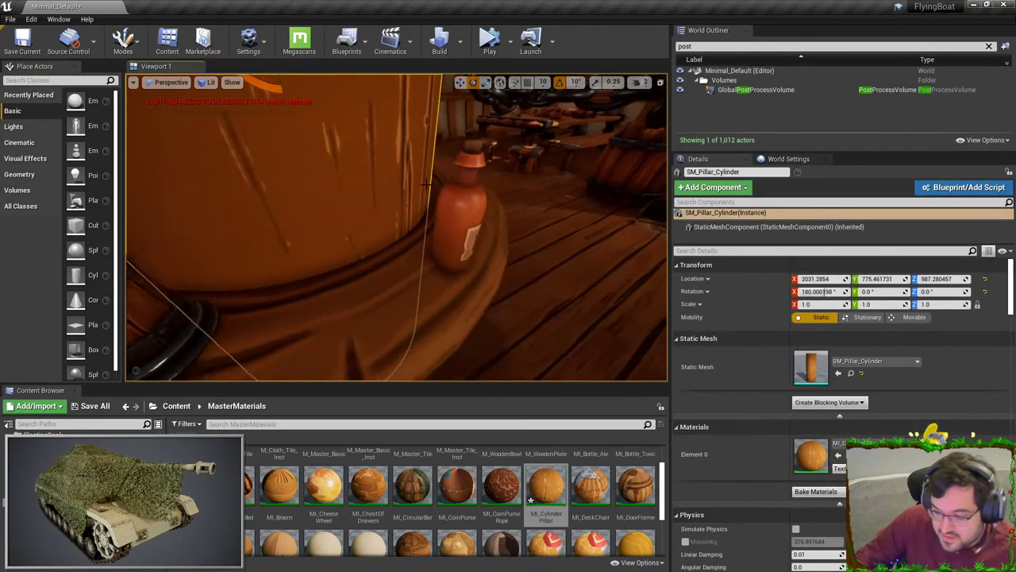
scroll(805, 459, "down", 10)
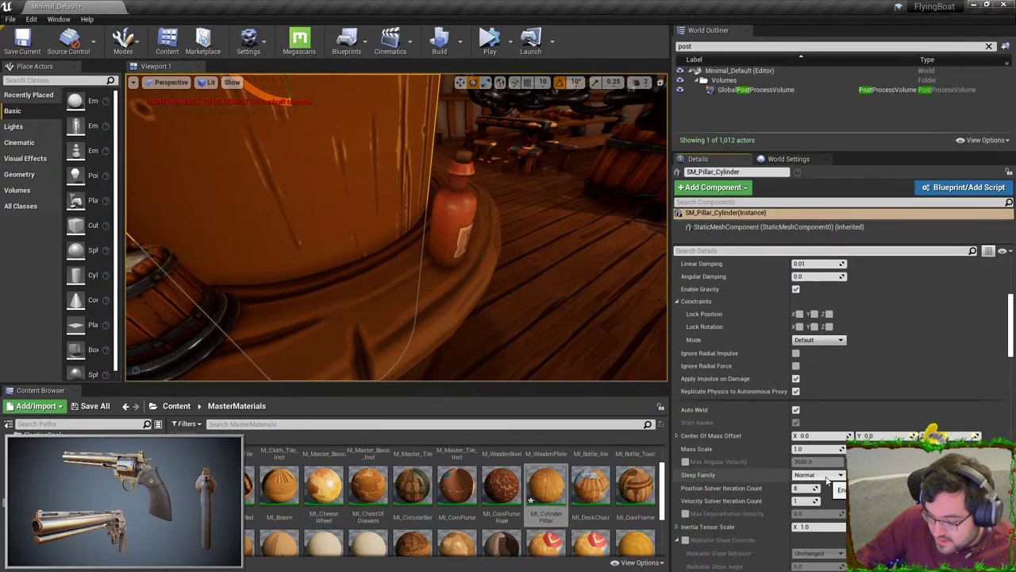
left_click(740, 253)
type("lightmap")
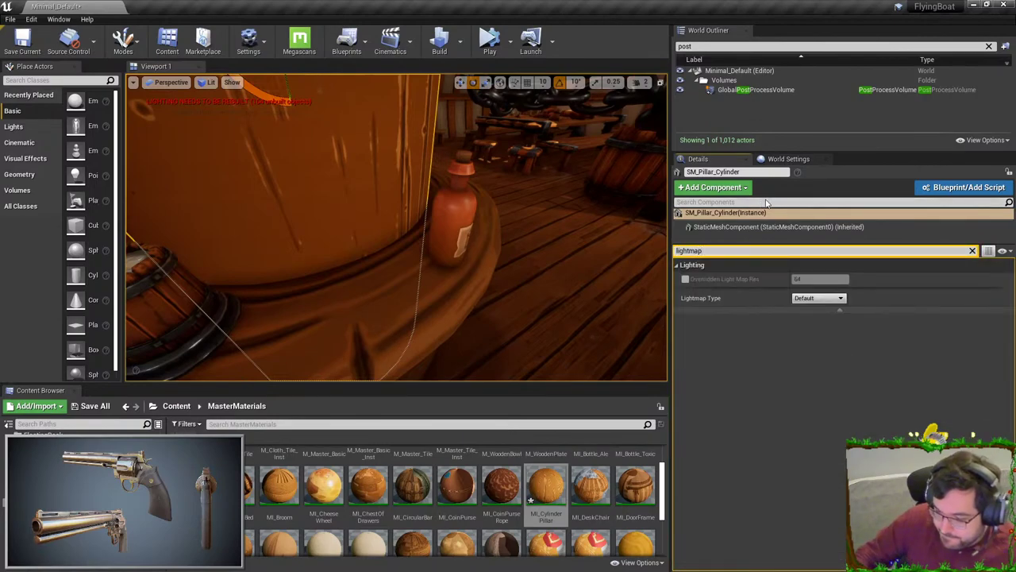
left_click(686, 280)
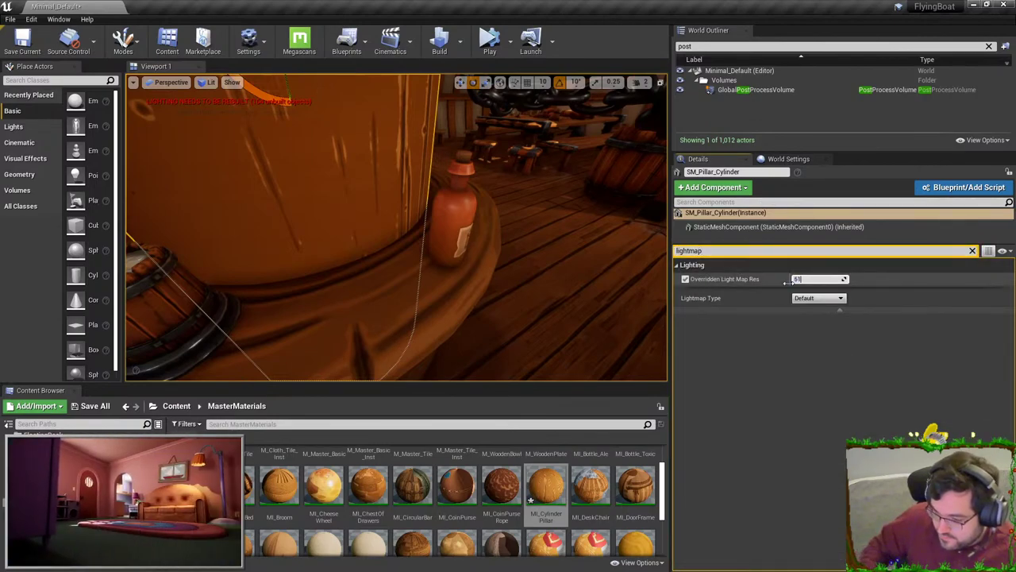
- Override the light map resolution of the above-deck mast cylinder SM_Pillar_Cylinder2 as well, and clear the selection
right_click_drag(315, 238, 315, 286)
right_click(315, 242)
key("w")
right_click_drag(231, 233, 365, 198)
key("w")
key("e")
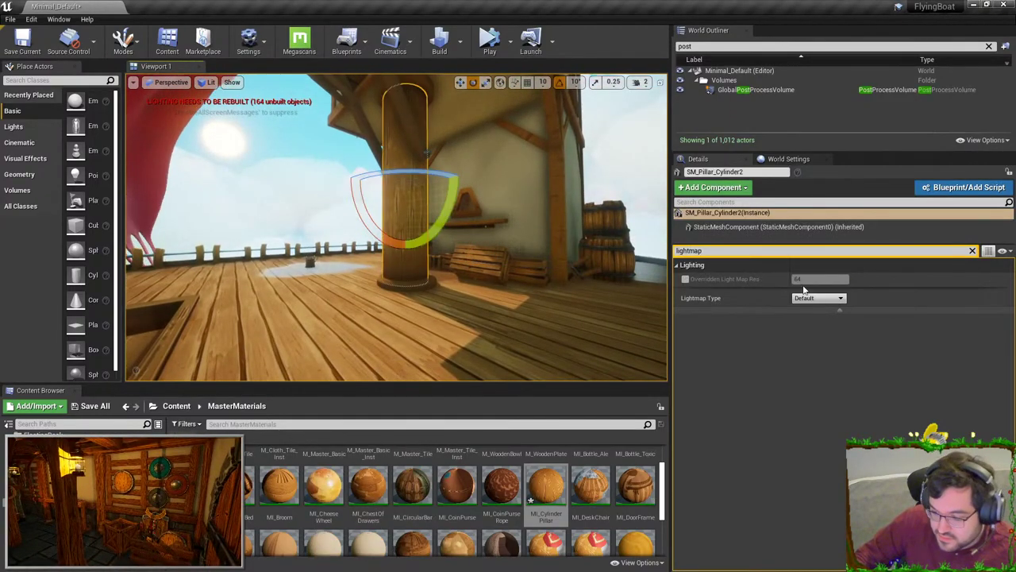
left_click(685, 279)
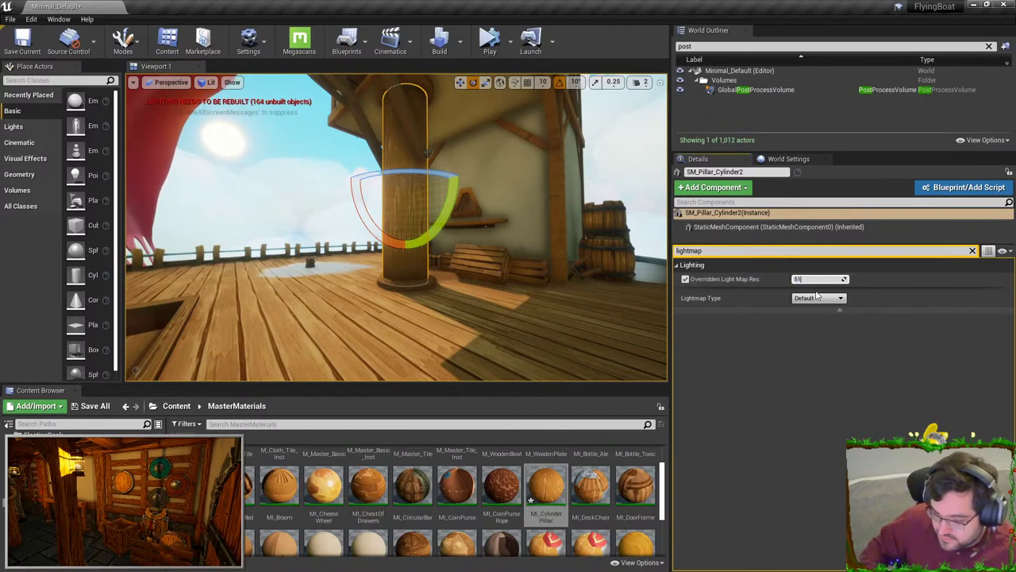
right_click_drag(533, 169, 556, 171)
key("Escape")
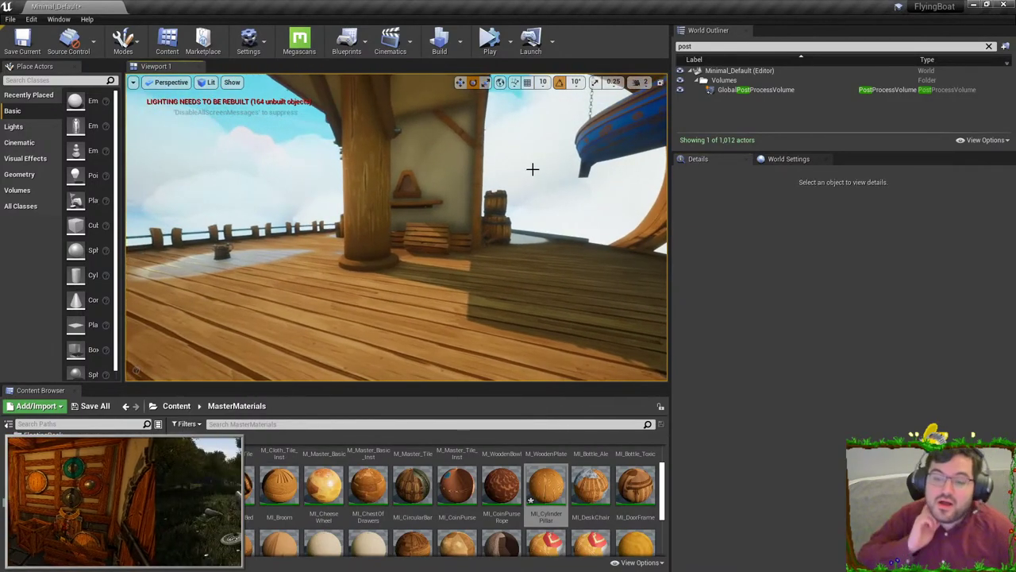